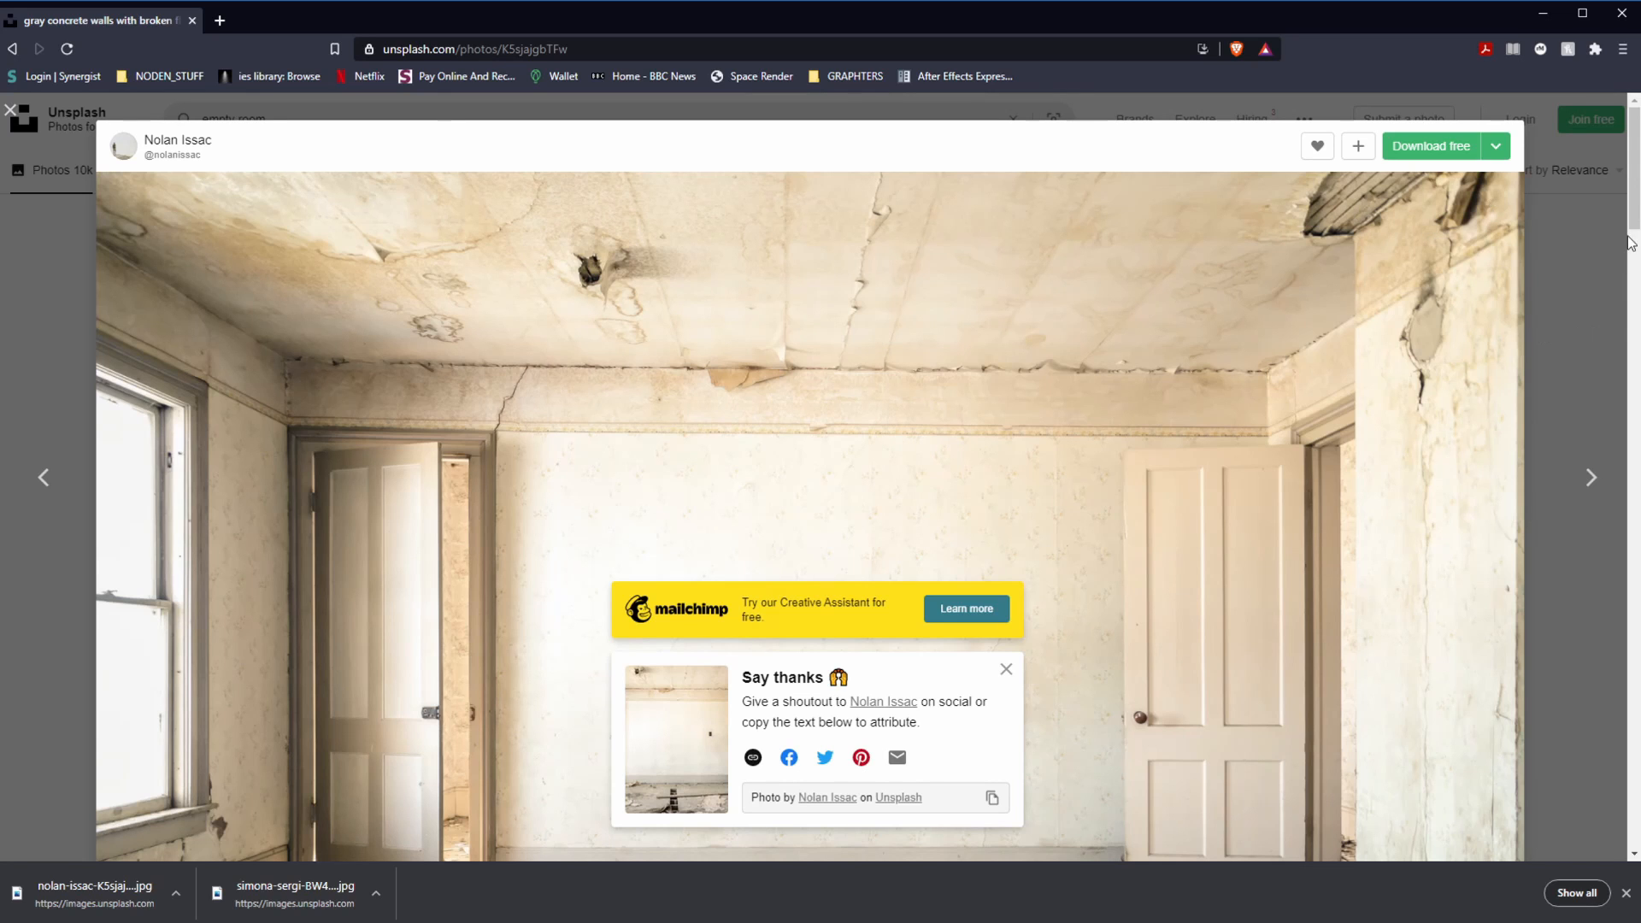
# - Dismiss the attribution popup and examine the empty room photo from its ceiling down to the floor
pyautogui.scroll(-3, 1634, 221)
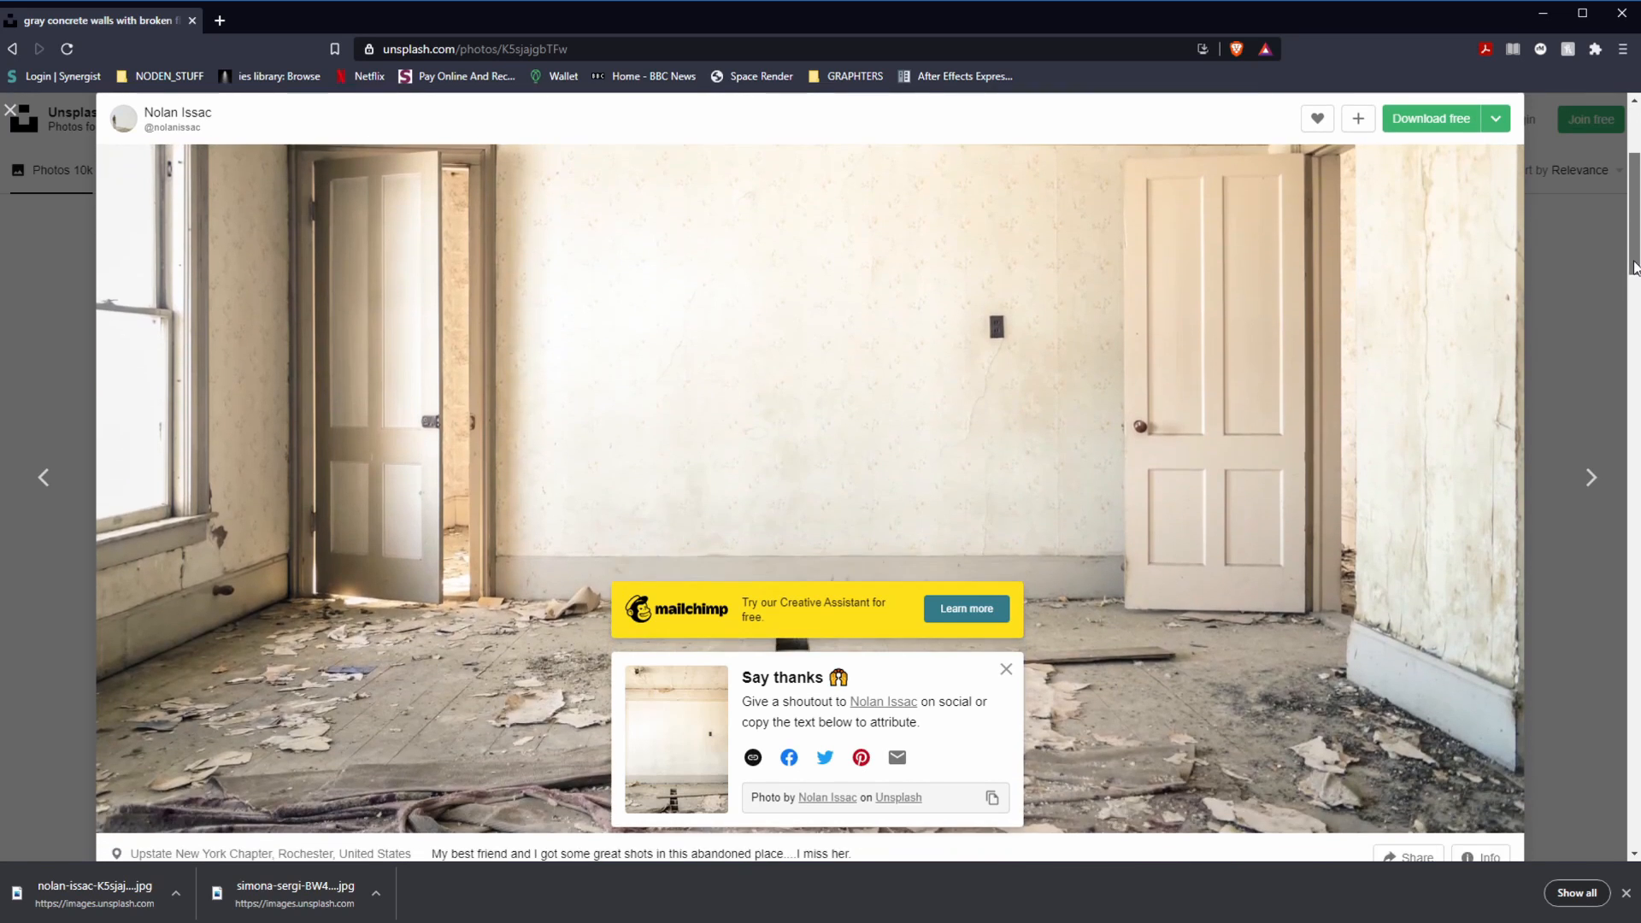
pyautogui.click(1006, 670)
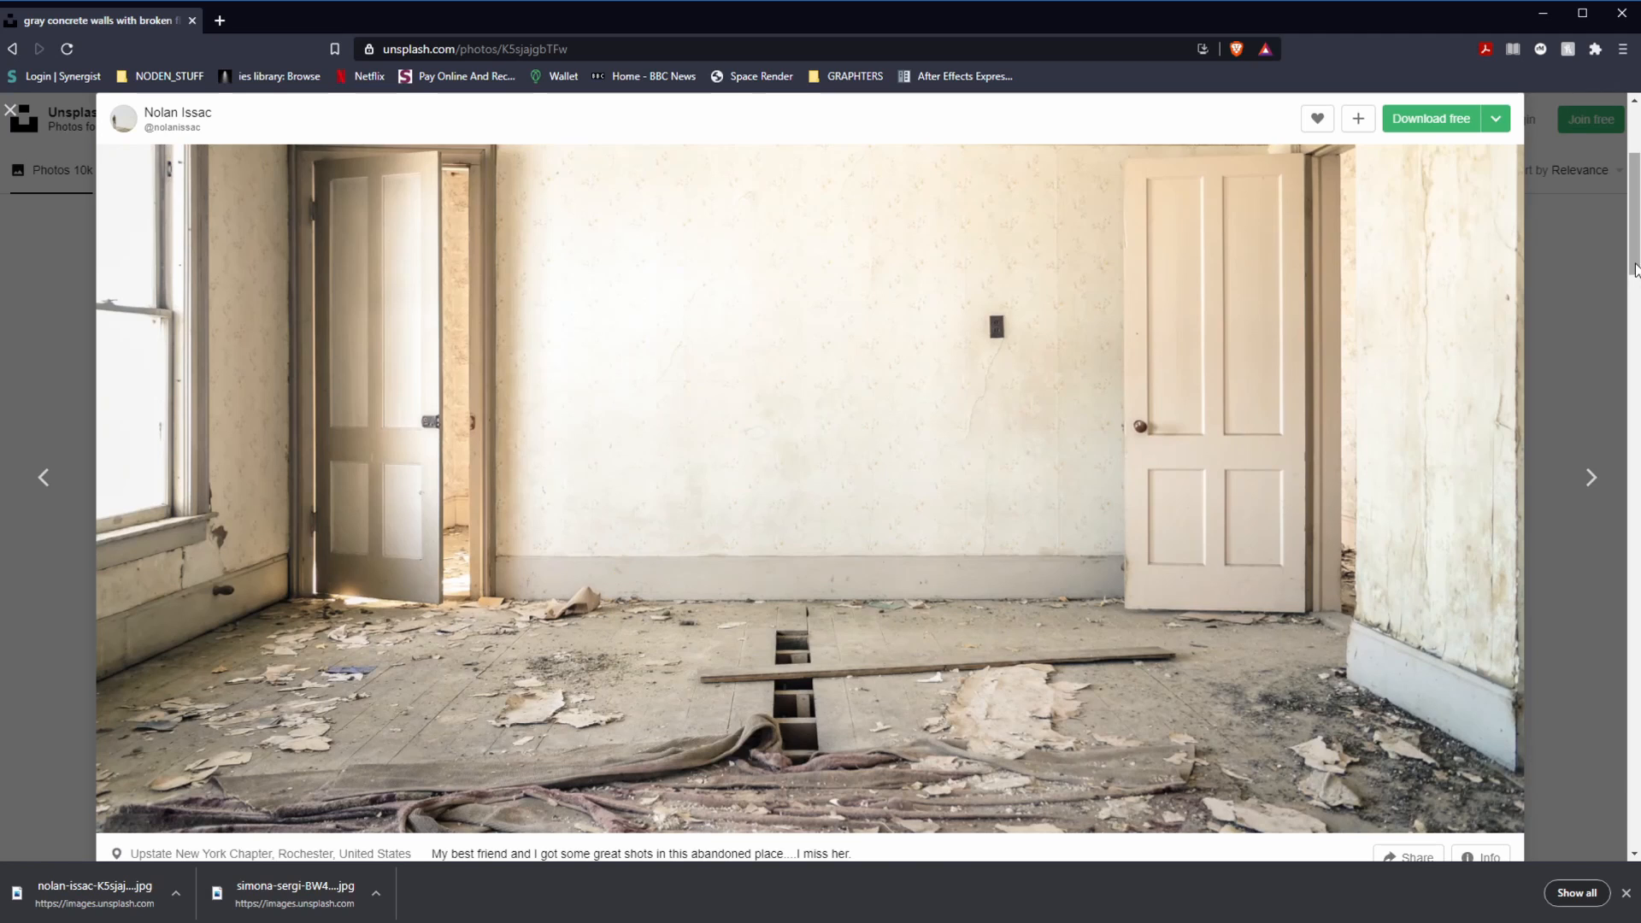
pyautogui.scroll(-1, 1636, 285)
pyautogui.moveTo(1635, 285); pyautogui.dragTo(1633, 259)
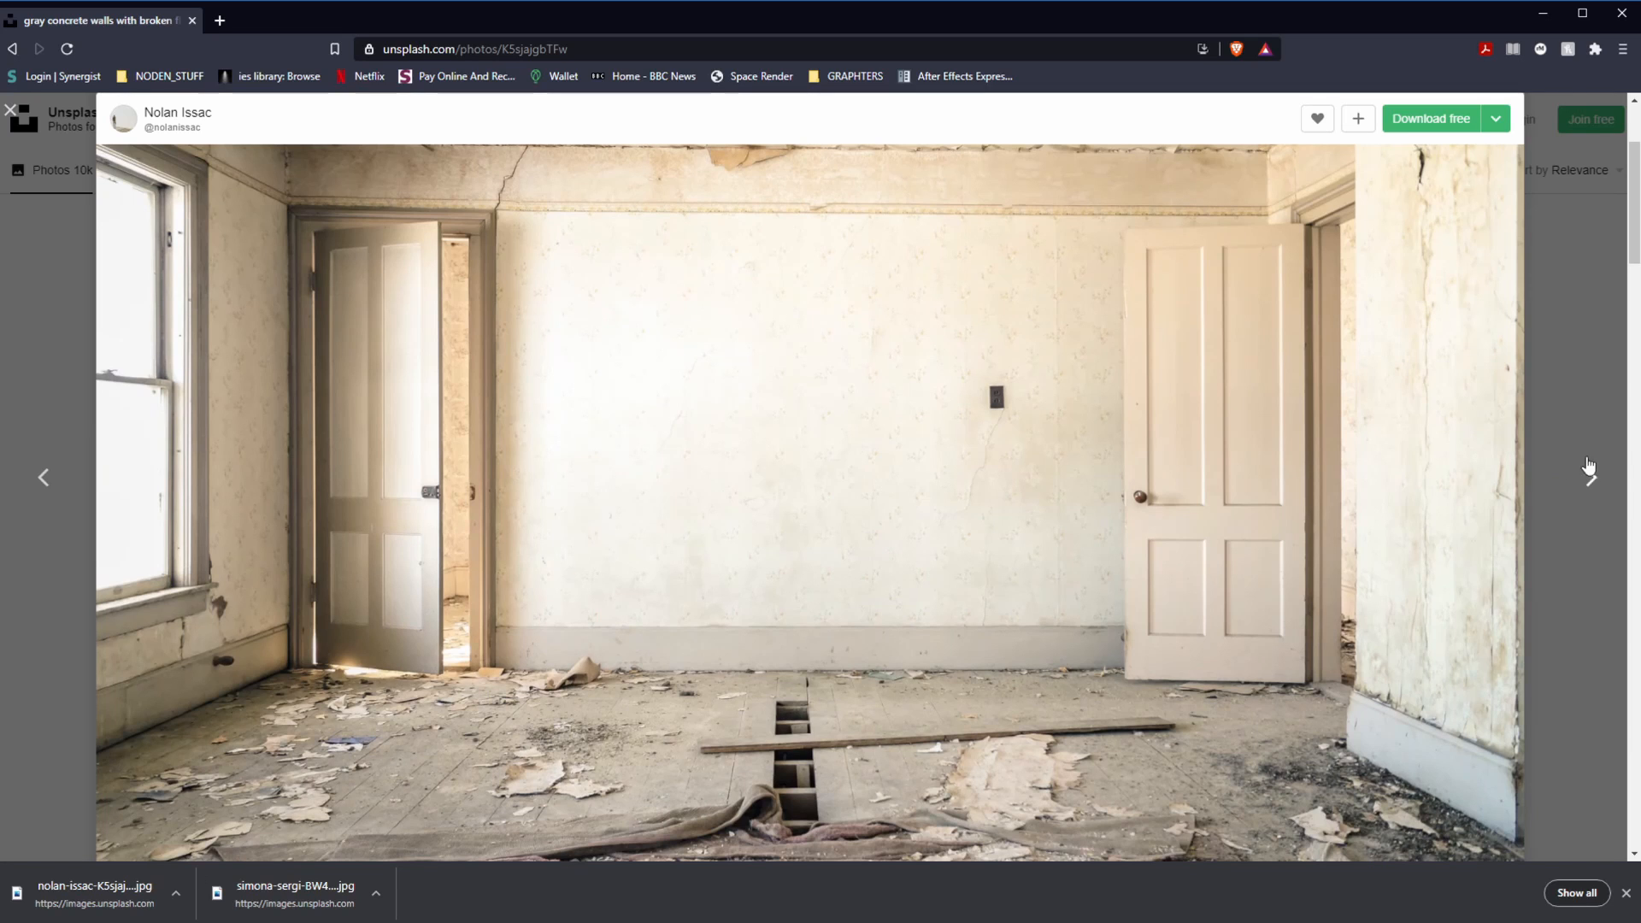
pyautogui.moveTo(1632, 269); pyautogui.dragTo(1628, 247)
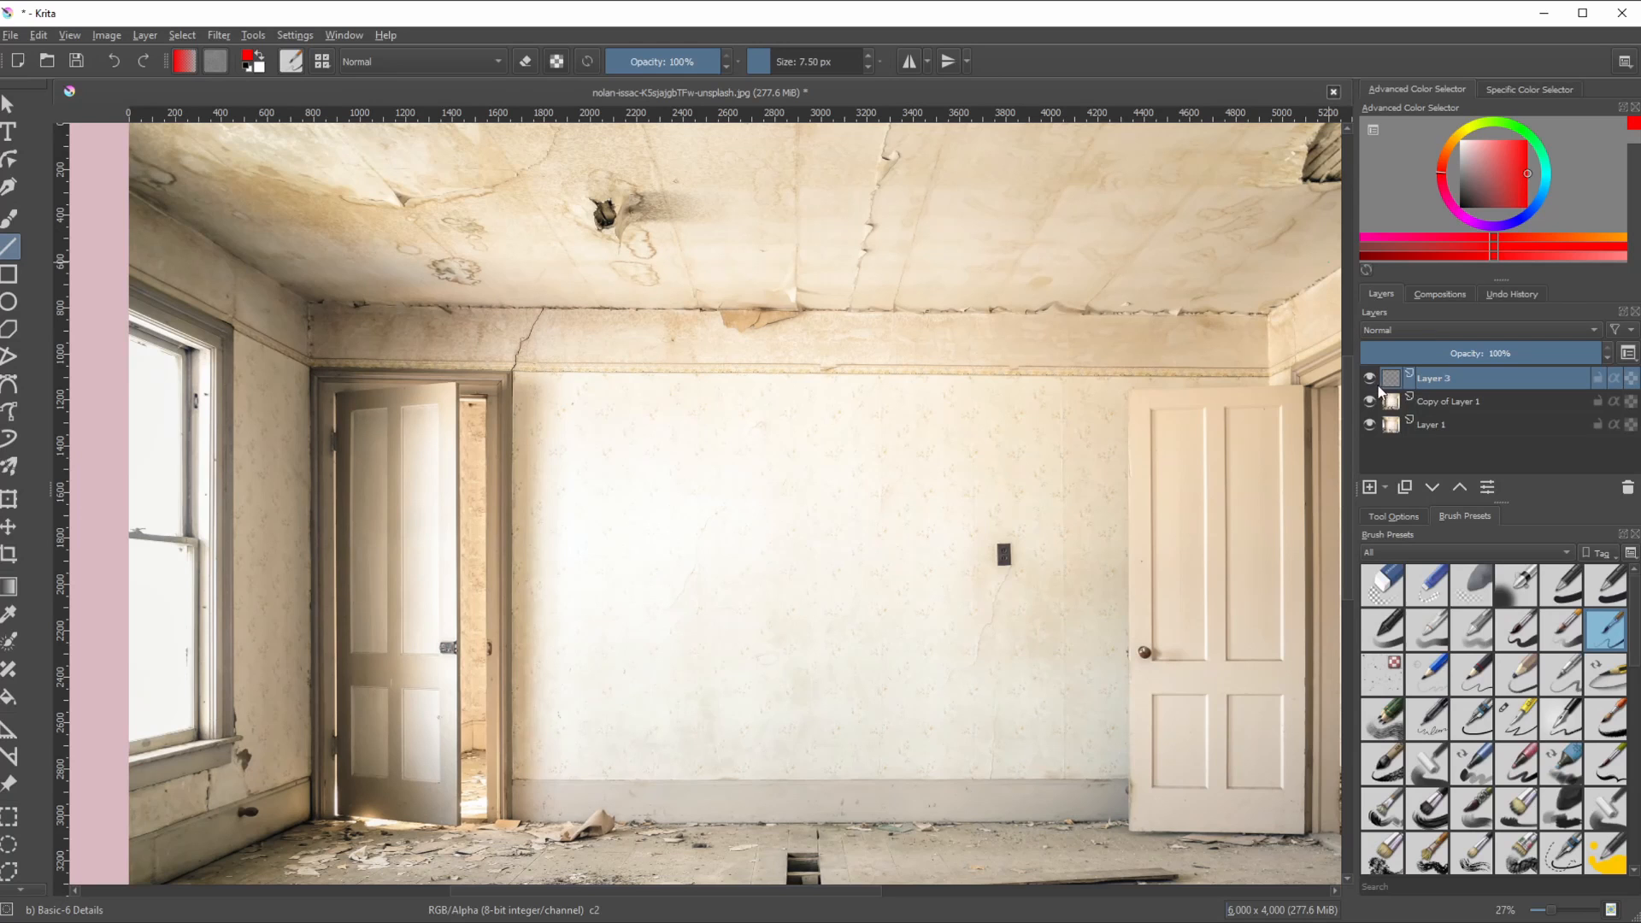
# - Hide Copy of Layer 1 and Layer 3 to examine the original room photo on Layer 1
pyautogui.click(1371, 402)
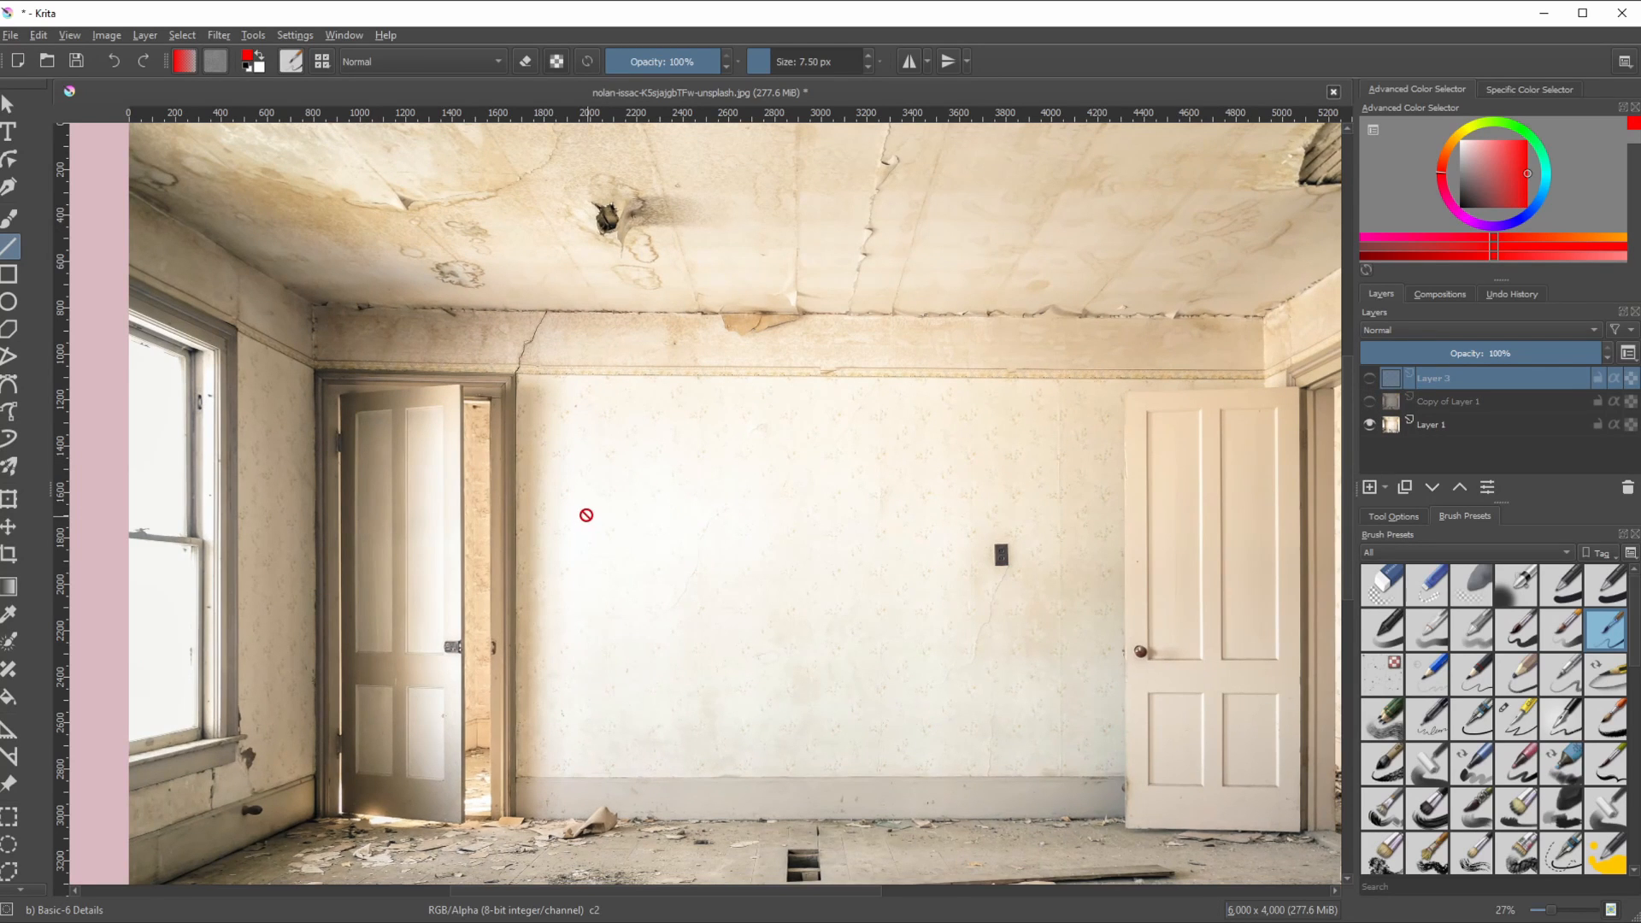
pyautogui.scroll(-1, 586, 515)
pyautogui.scroll(-1, 612, 524)
pyautogui.moveTo(616, 523); pyautogui.dragTo(561, 523, button='middle')
pyautogui.scroll(1, 562, 518)
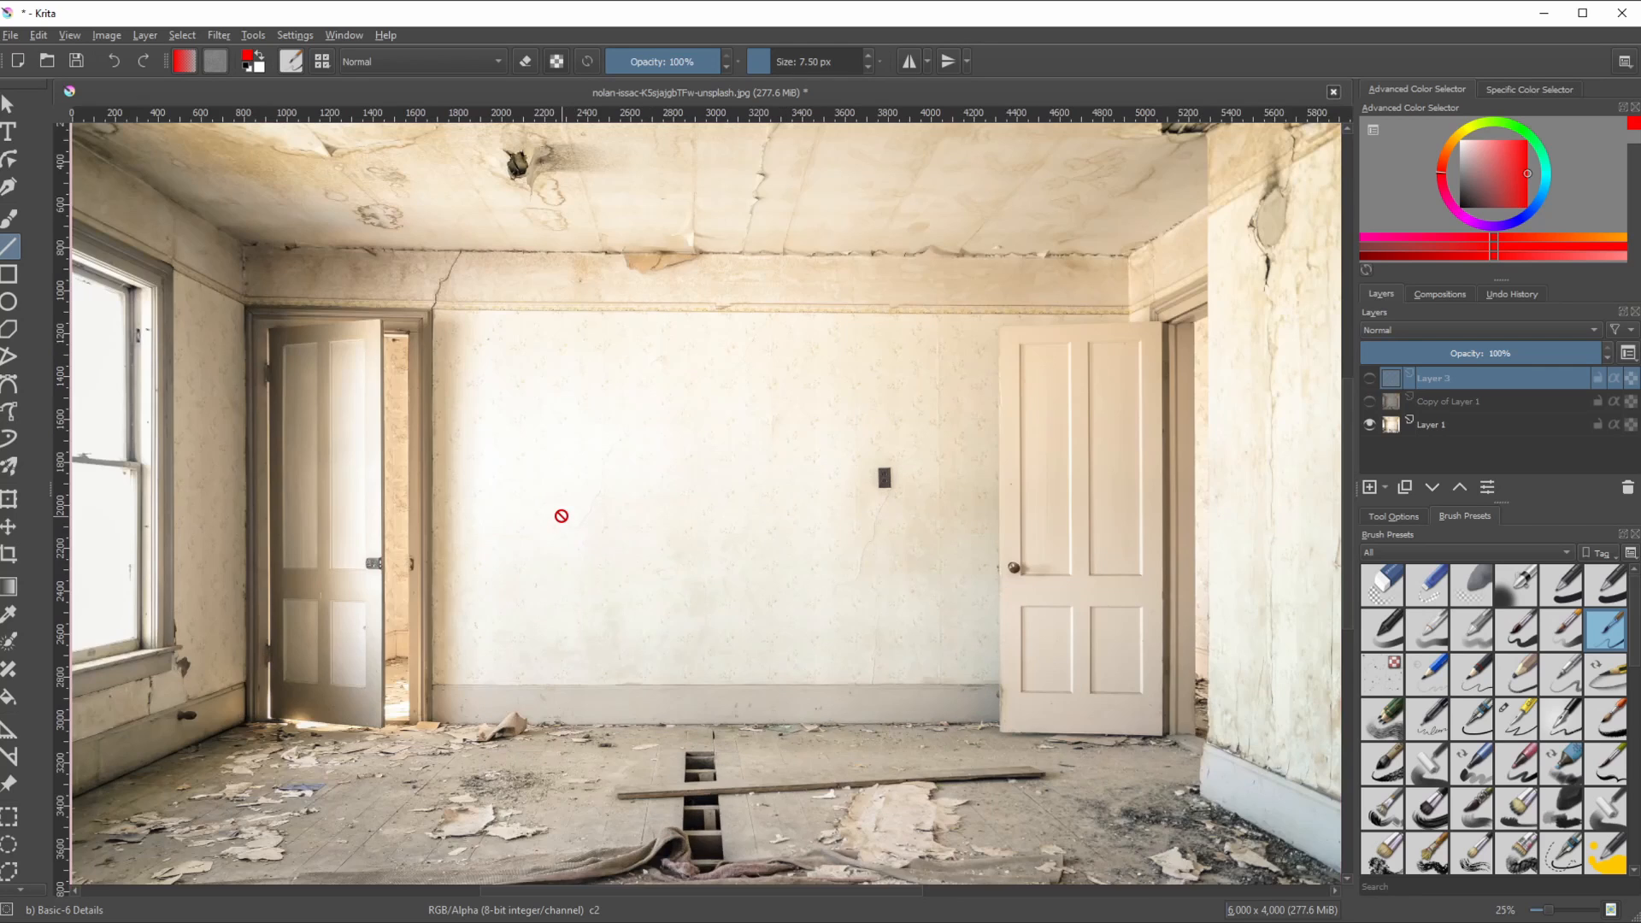
pyautogui.moveTo(568, 509); pyautogui.dragTo(535, 608, button='middle')
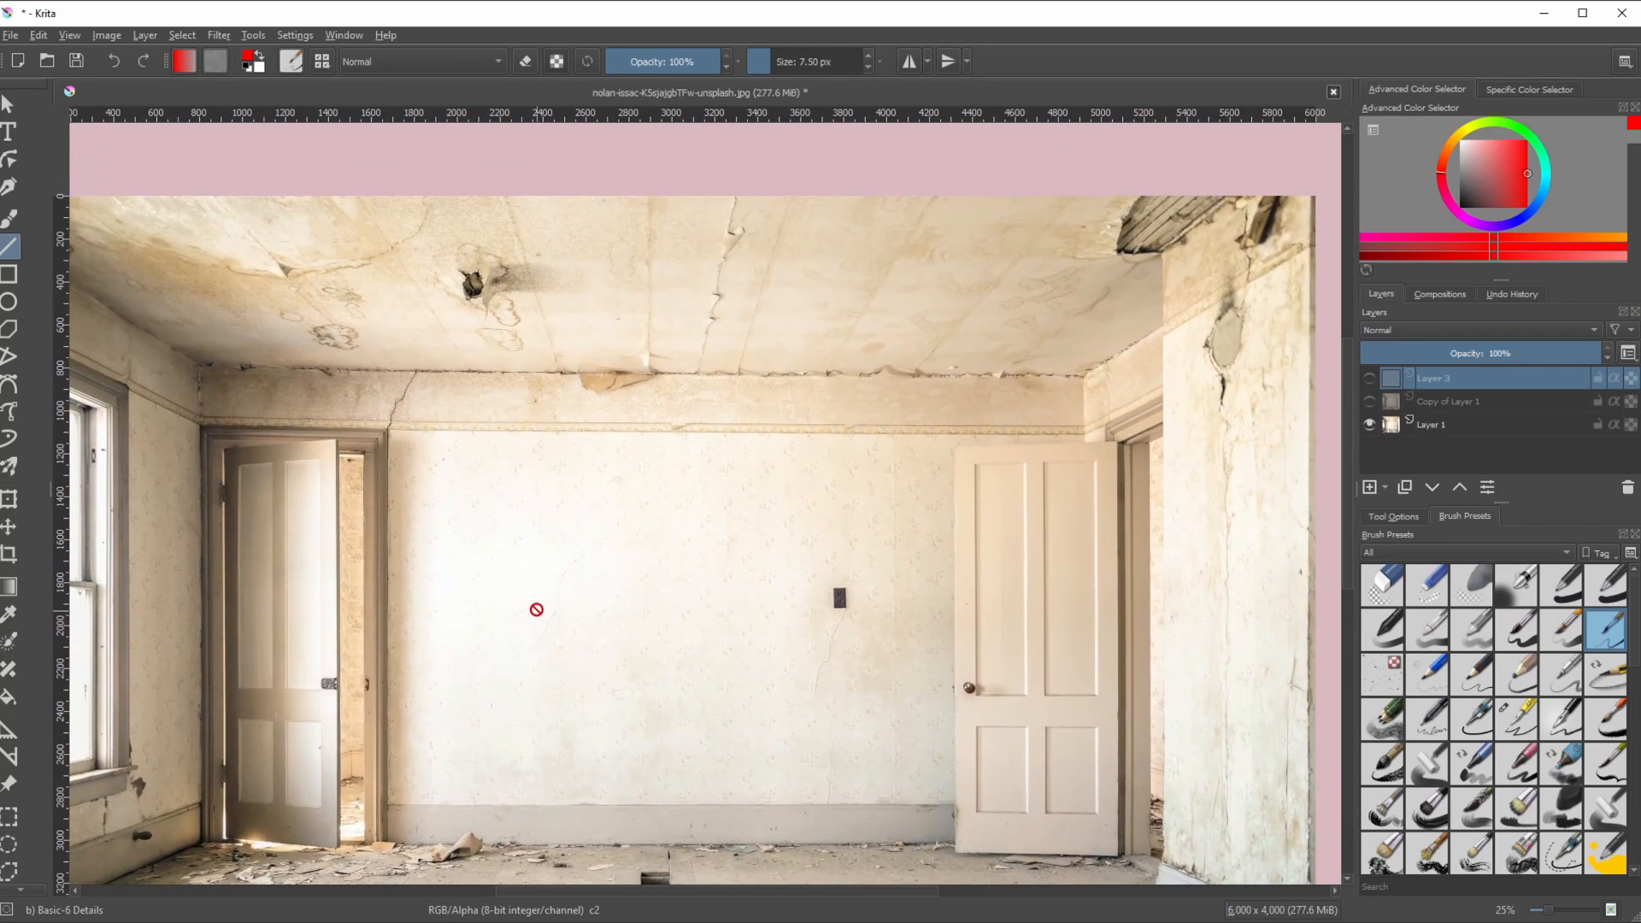
pyautogui.moveTo(586, 471); pyautogui.dragTo(659, 371, button='middle')
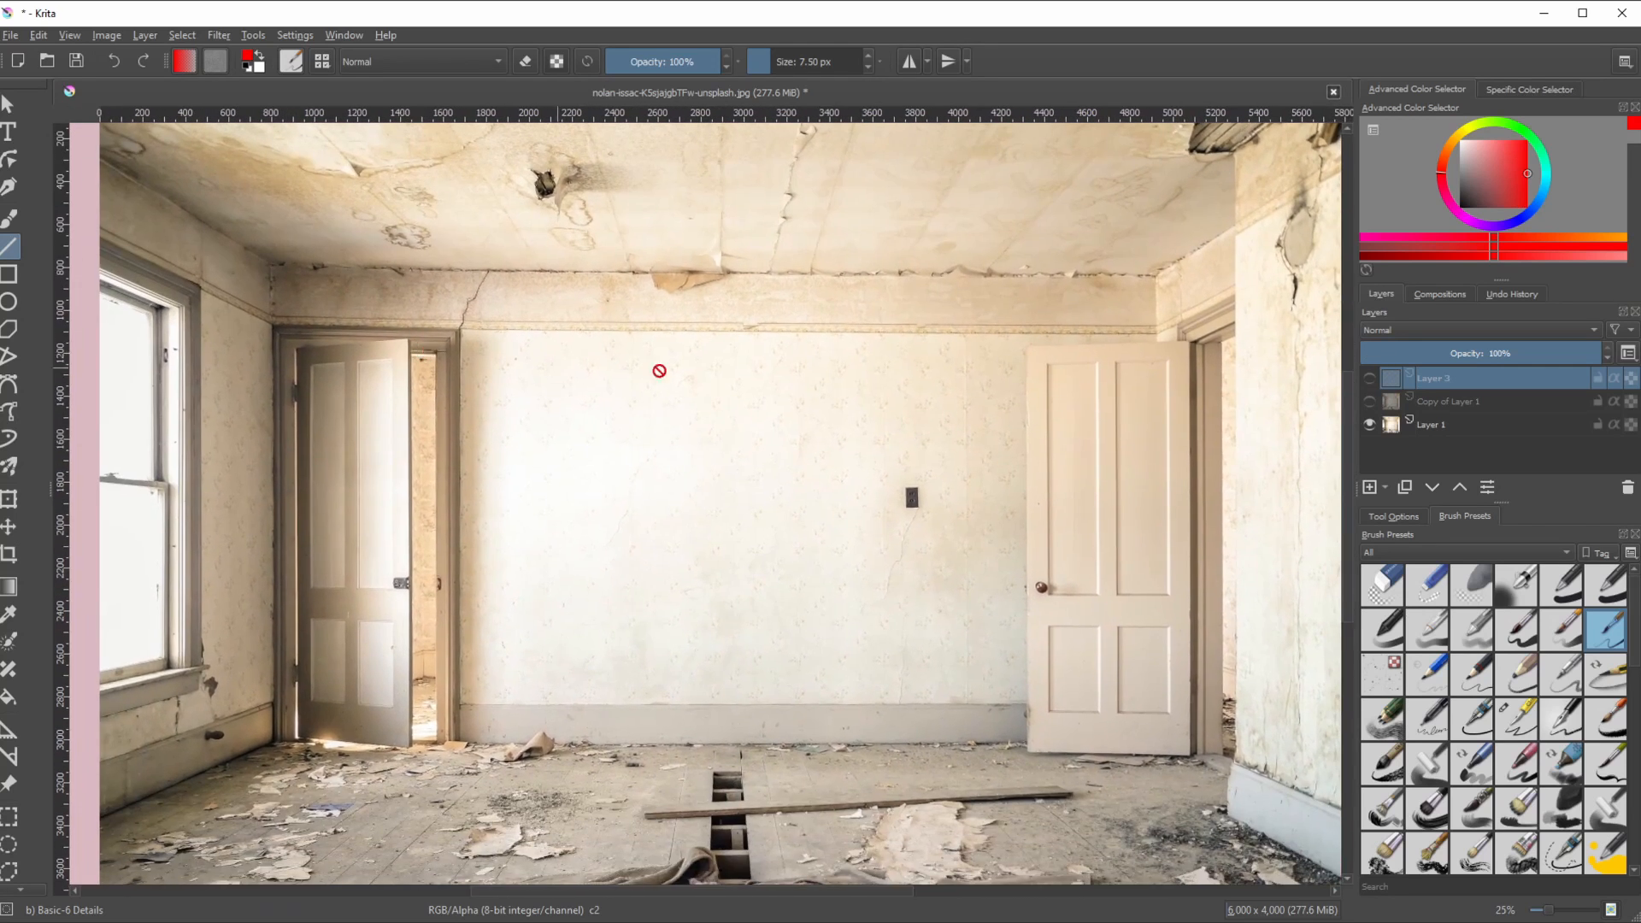
# - Show Layer 3 and draw a straight red line across the back wall just above its upper moulding
pyautogui.click(1369, 378)
pyautogui.click(9, 246)
pyautogui.moveTo(1157, 325); pyautogui.dragTo(273, 315)
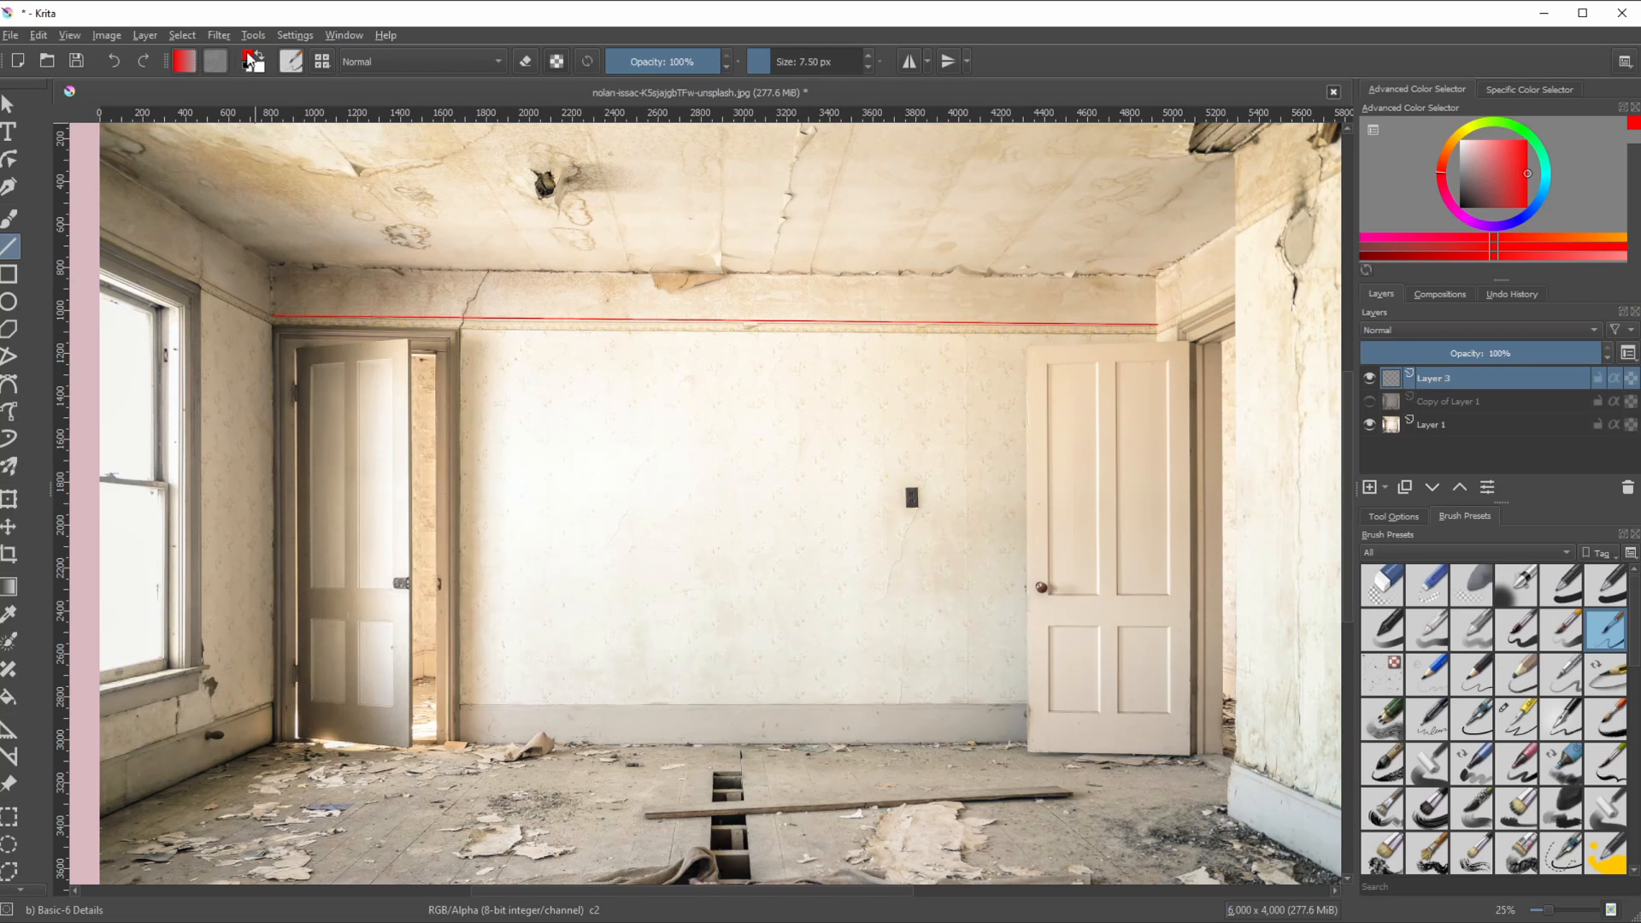
# - Leave only Copy of Layer 1 visible by hiding Layer 1 and Layer 3, and select that copy
pyautogui.click(219, 35)
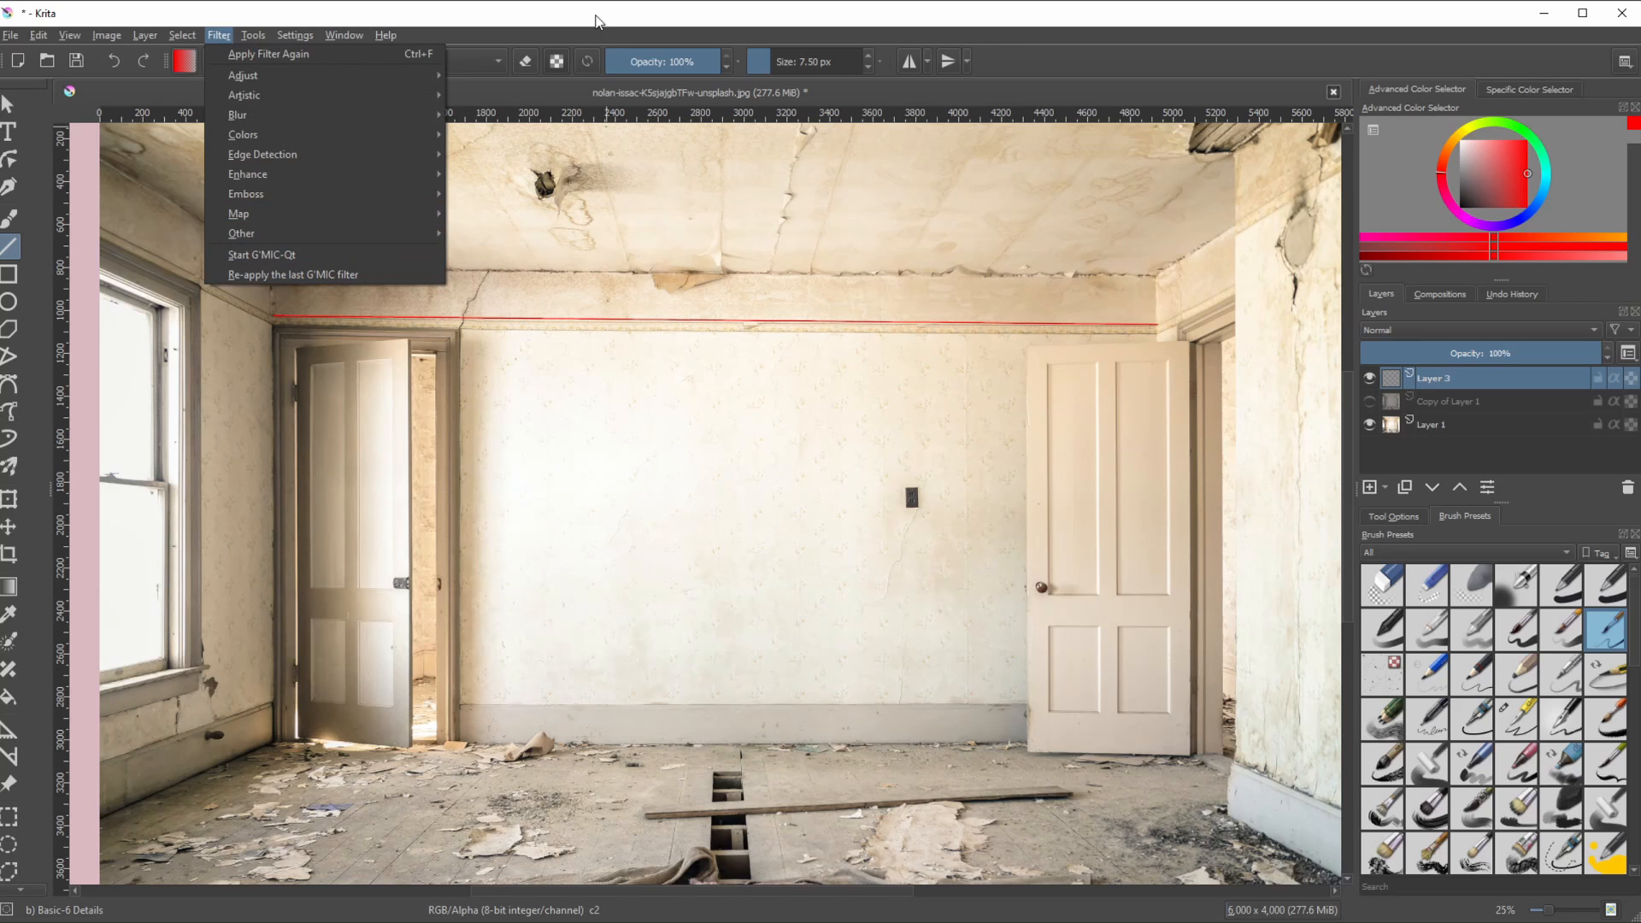
pyautogui.click(1371, 403)
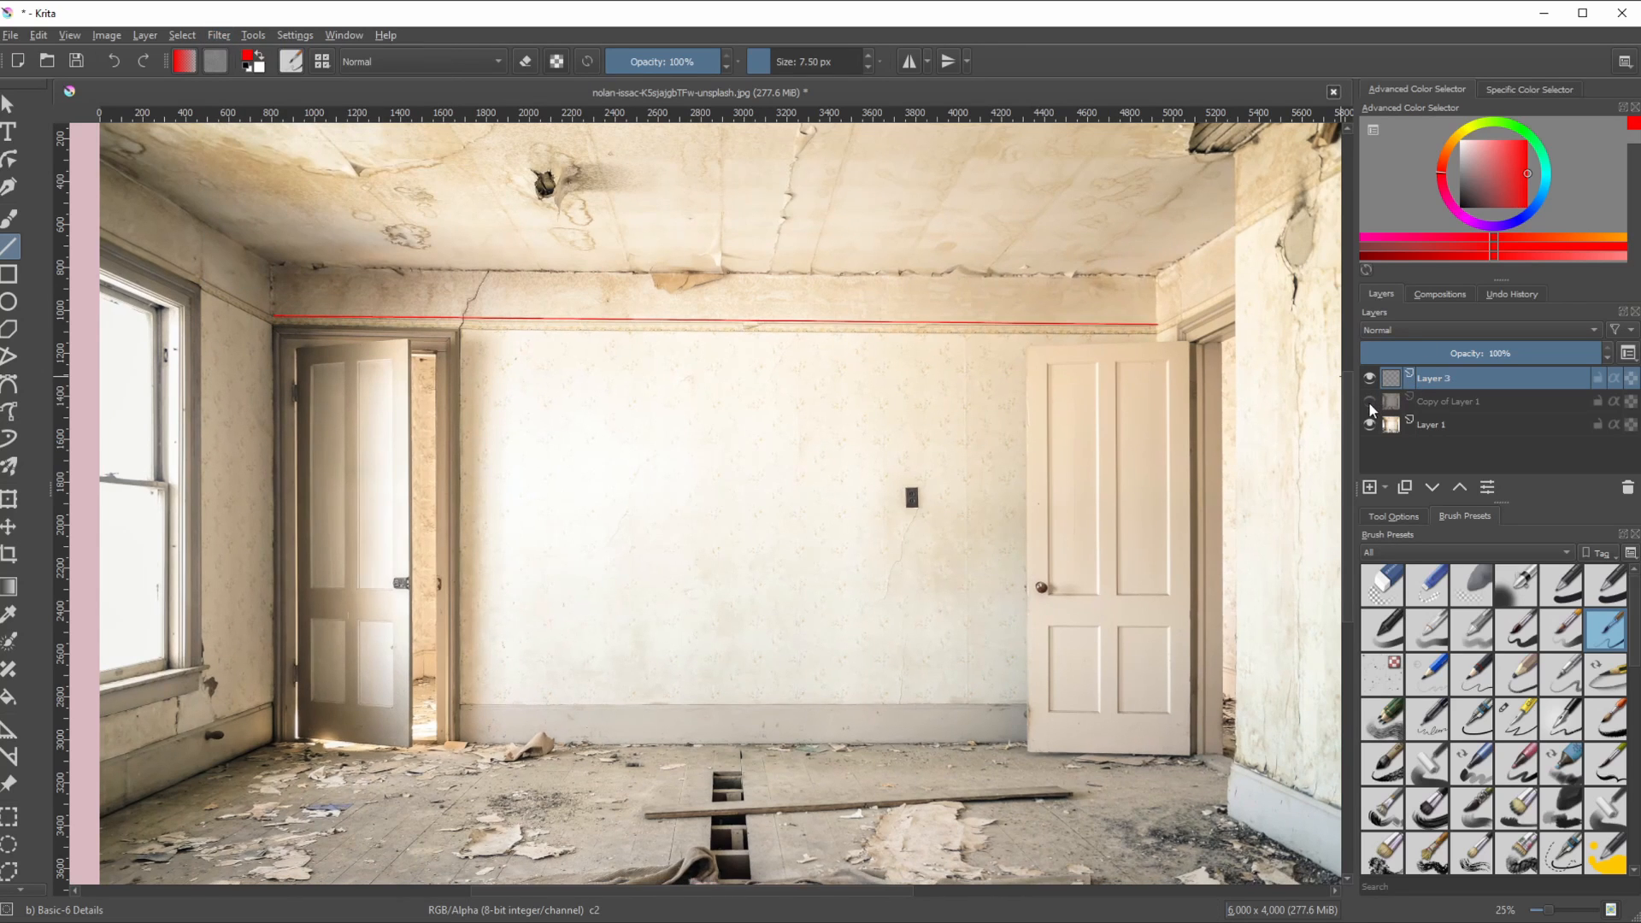
pyautogui.click(1369, 401)
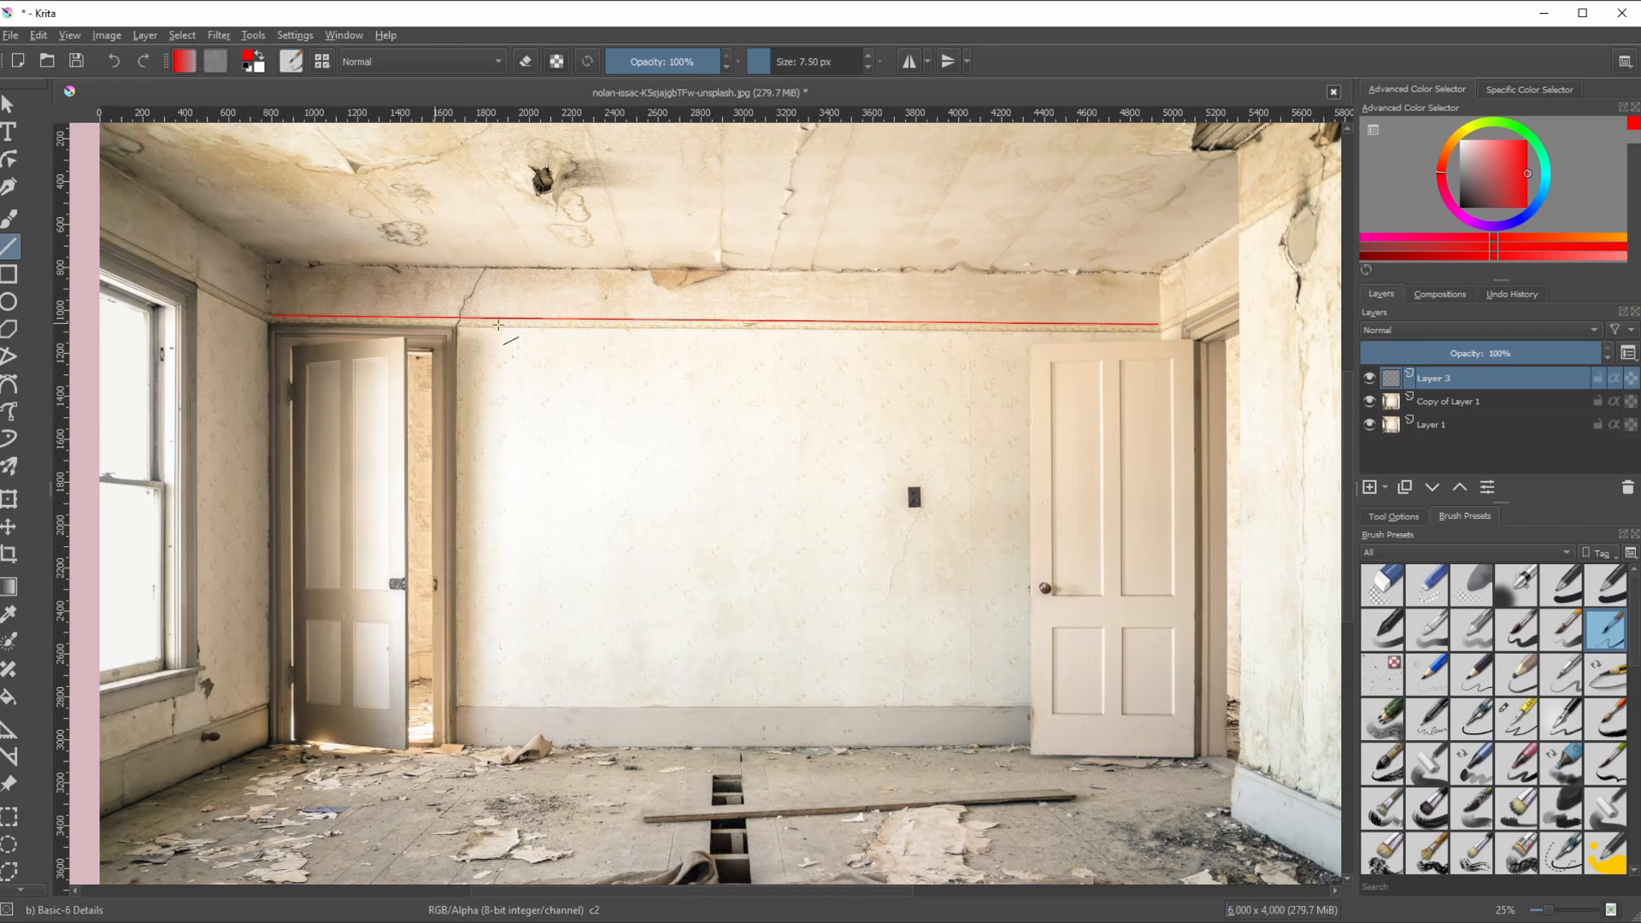
pyautogui.click(1369, 424)
pyautogui.click(1369, 378)
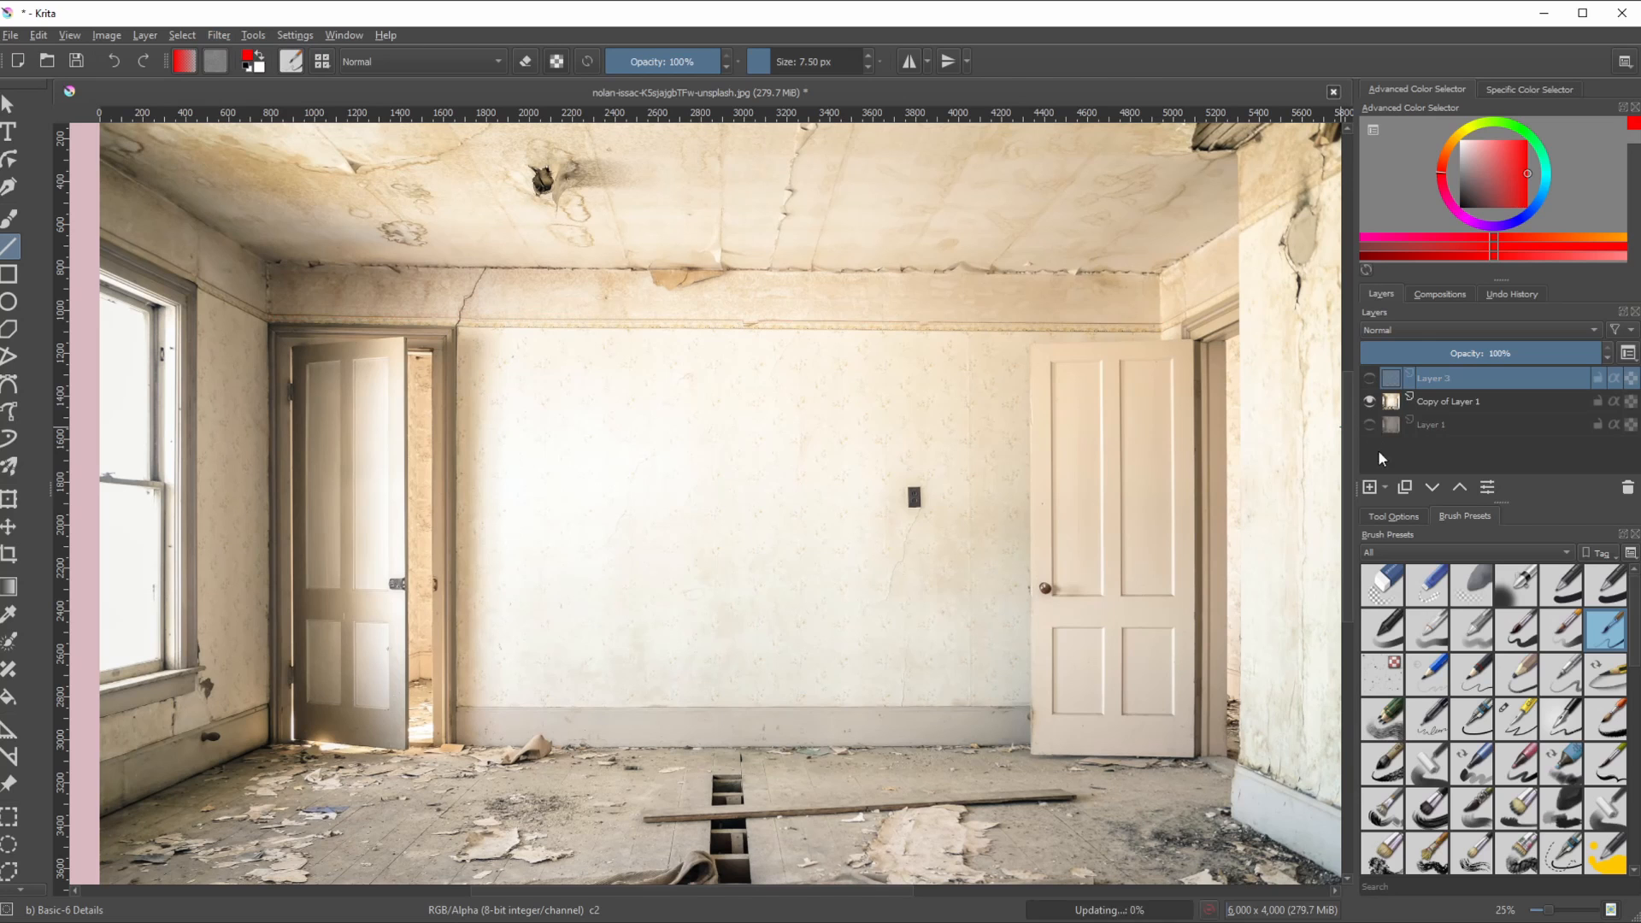
pyautogui.click(1445, 402)
pyautogui.moveTo(604, 568); pyautogui.dragTo(556, 544, button='middle')
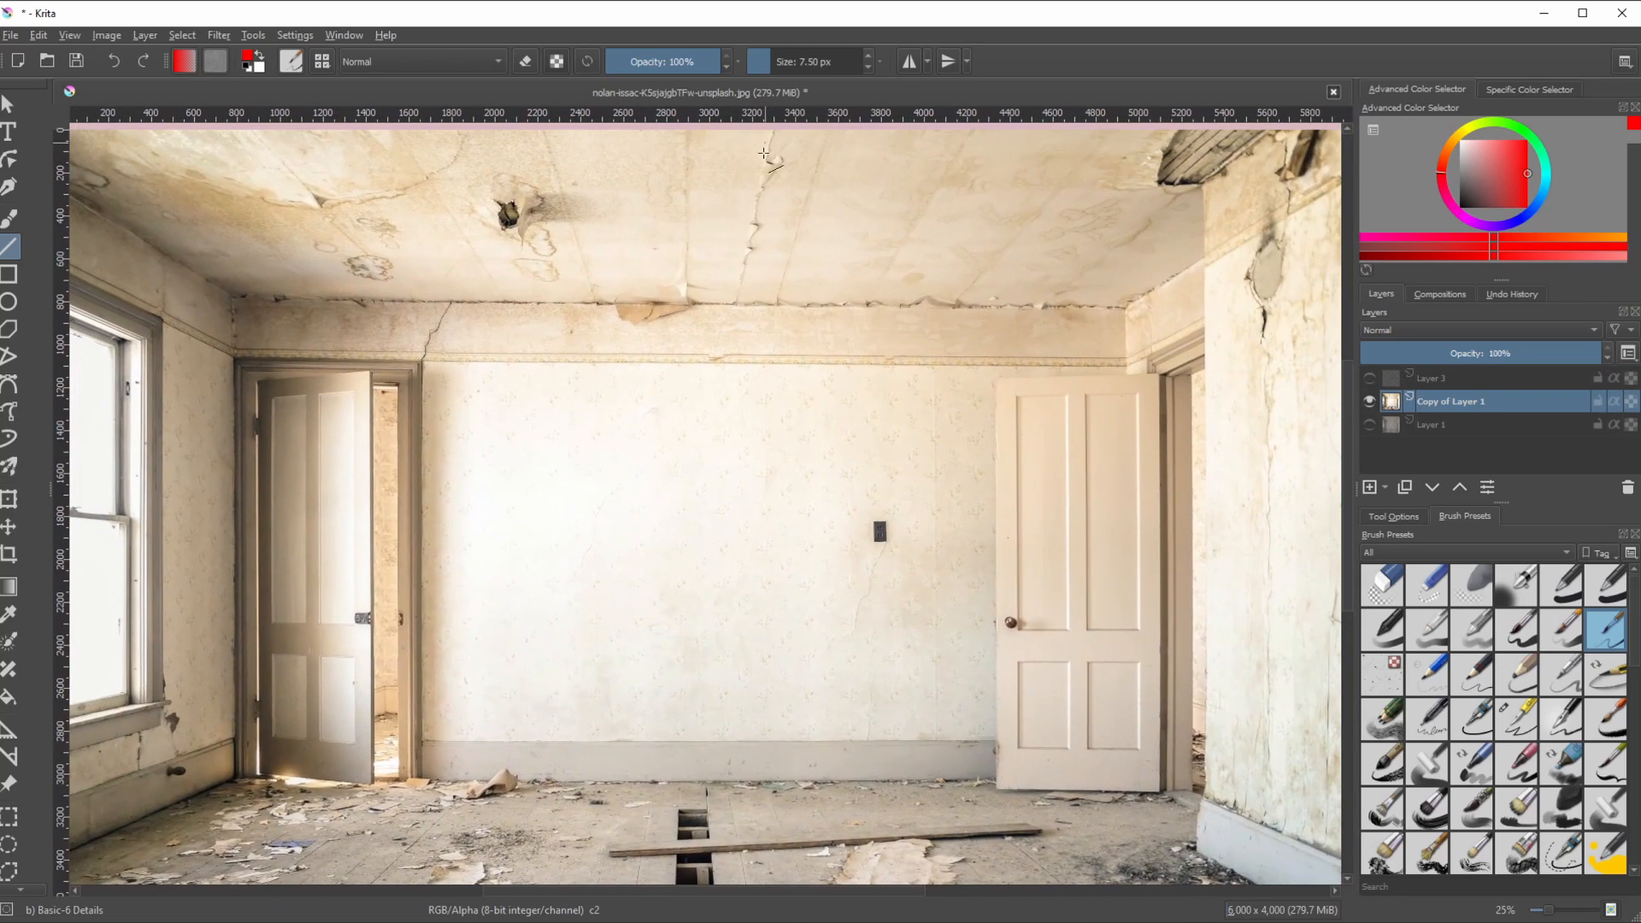
# - Save the image as a new JPEG with _RECT appended to the original file name, accepting the JPEG export options
pyautogui.click(10, 35)
pyautogui.click(43, 134)
pyautogui.click(383, 195)
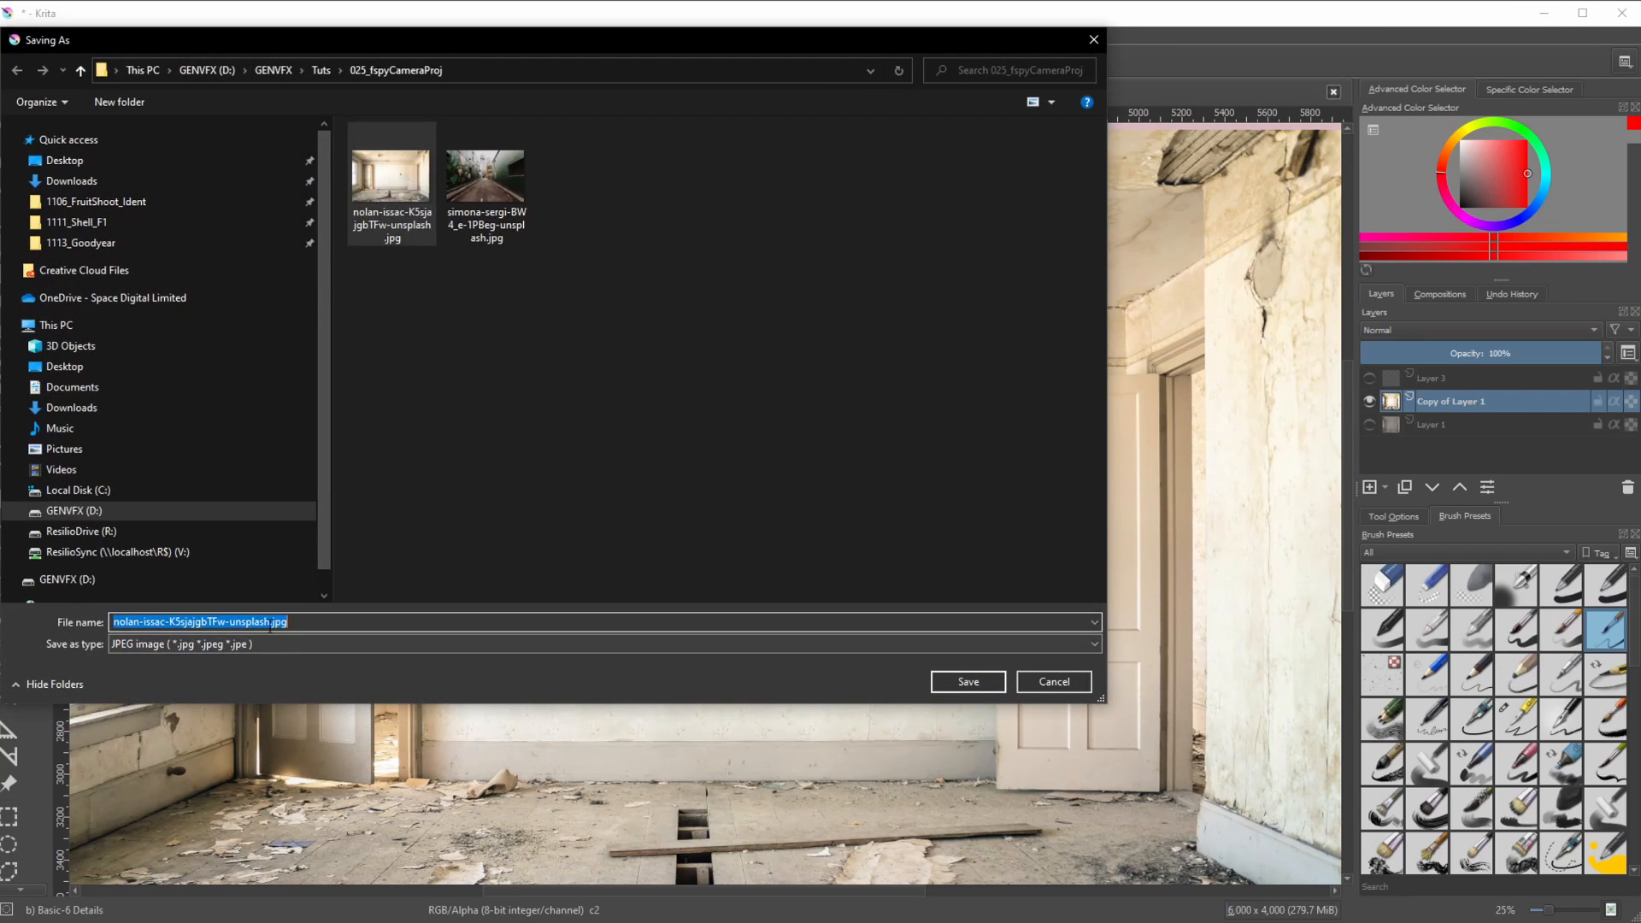
pyautogui.write('_REC')
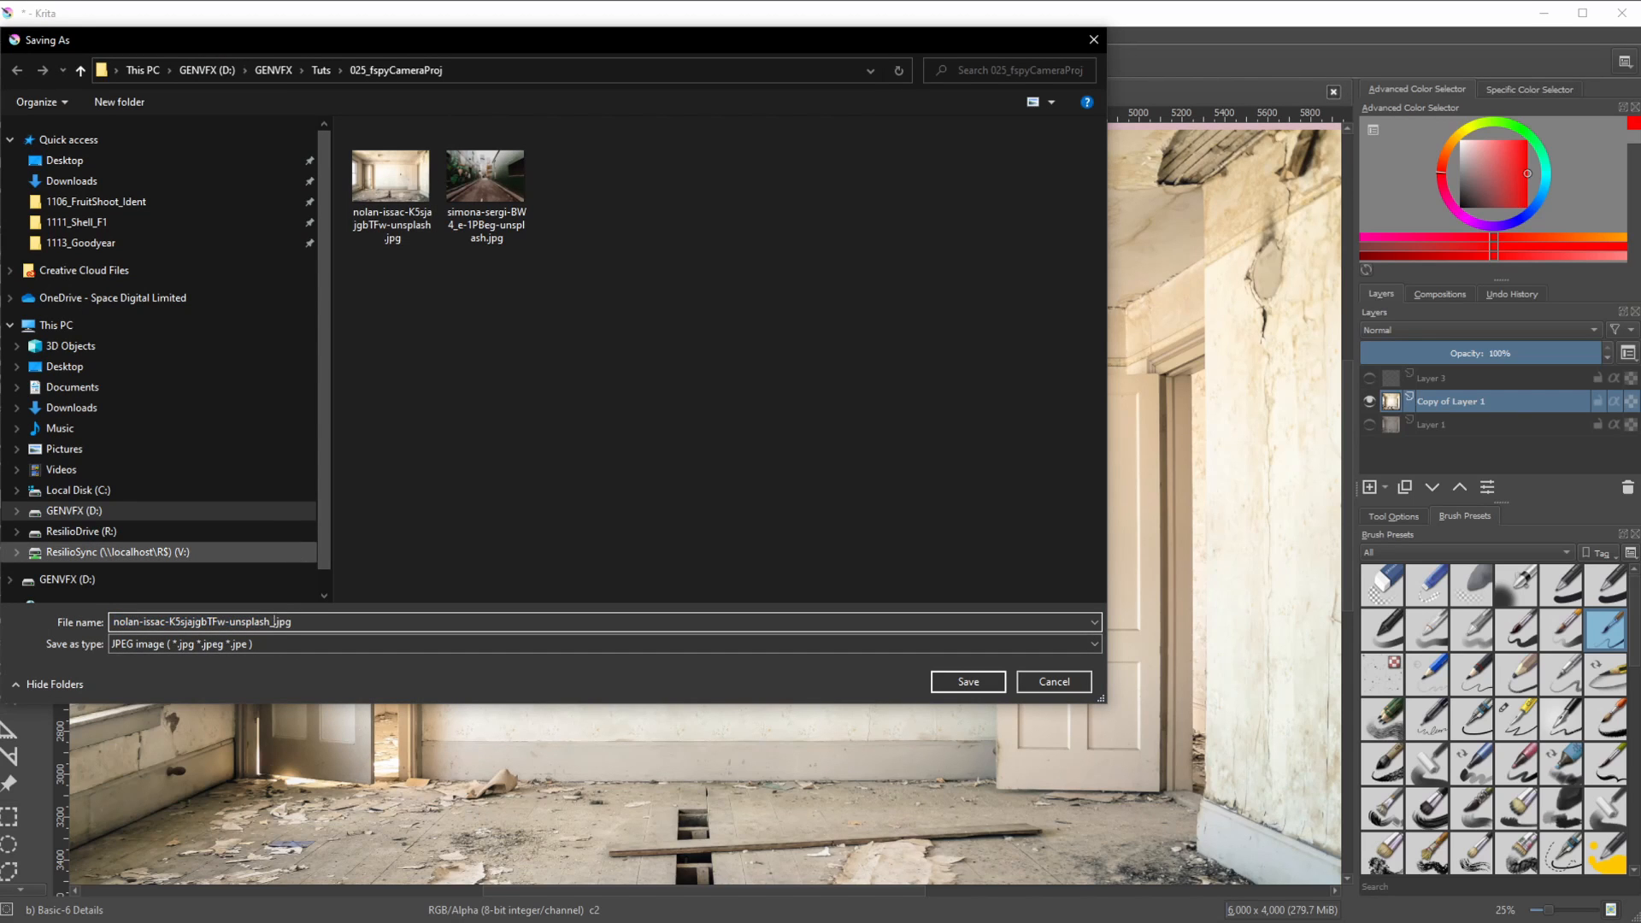
pyautogui.write('T')
pyautogui.press('Return')
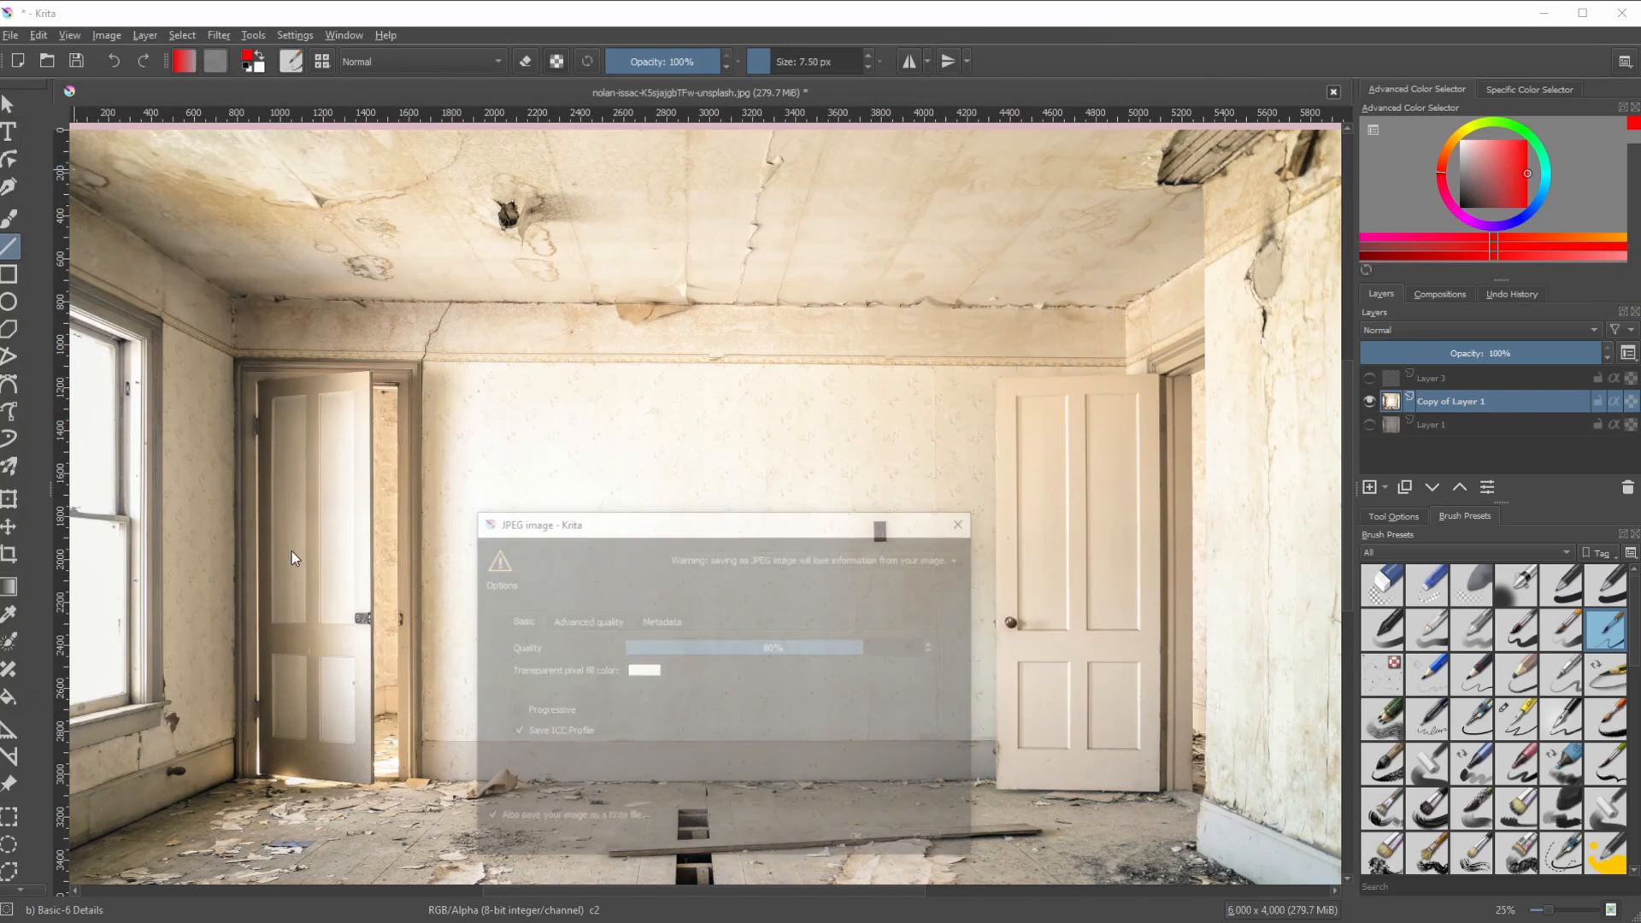
pyautogui.click(886, 851)
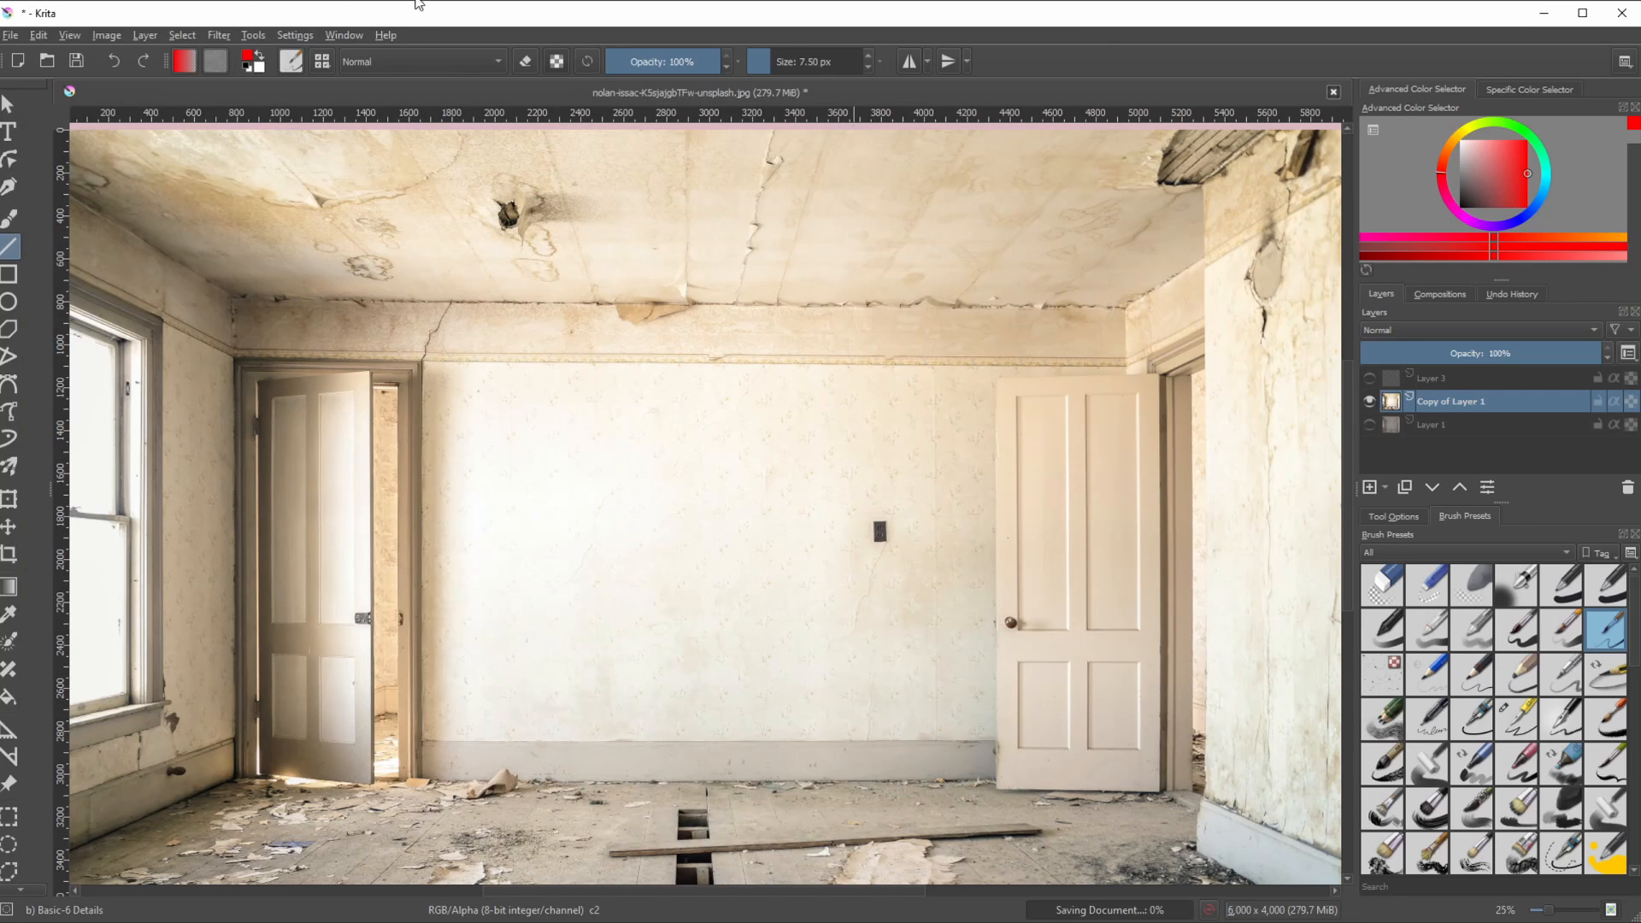
# - Switch to fSpy and load the _RECT JPEG from the file browser window
pyautogui.click(451, 2)
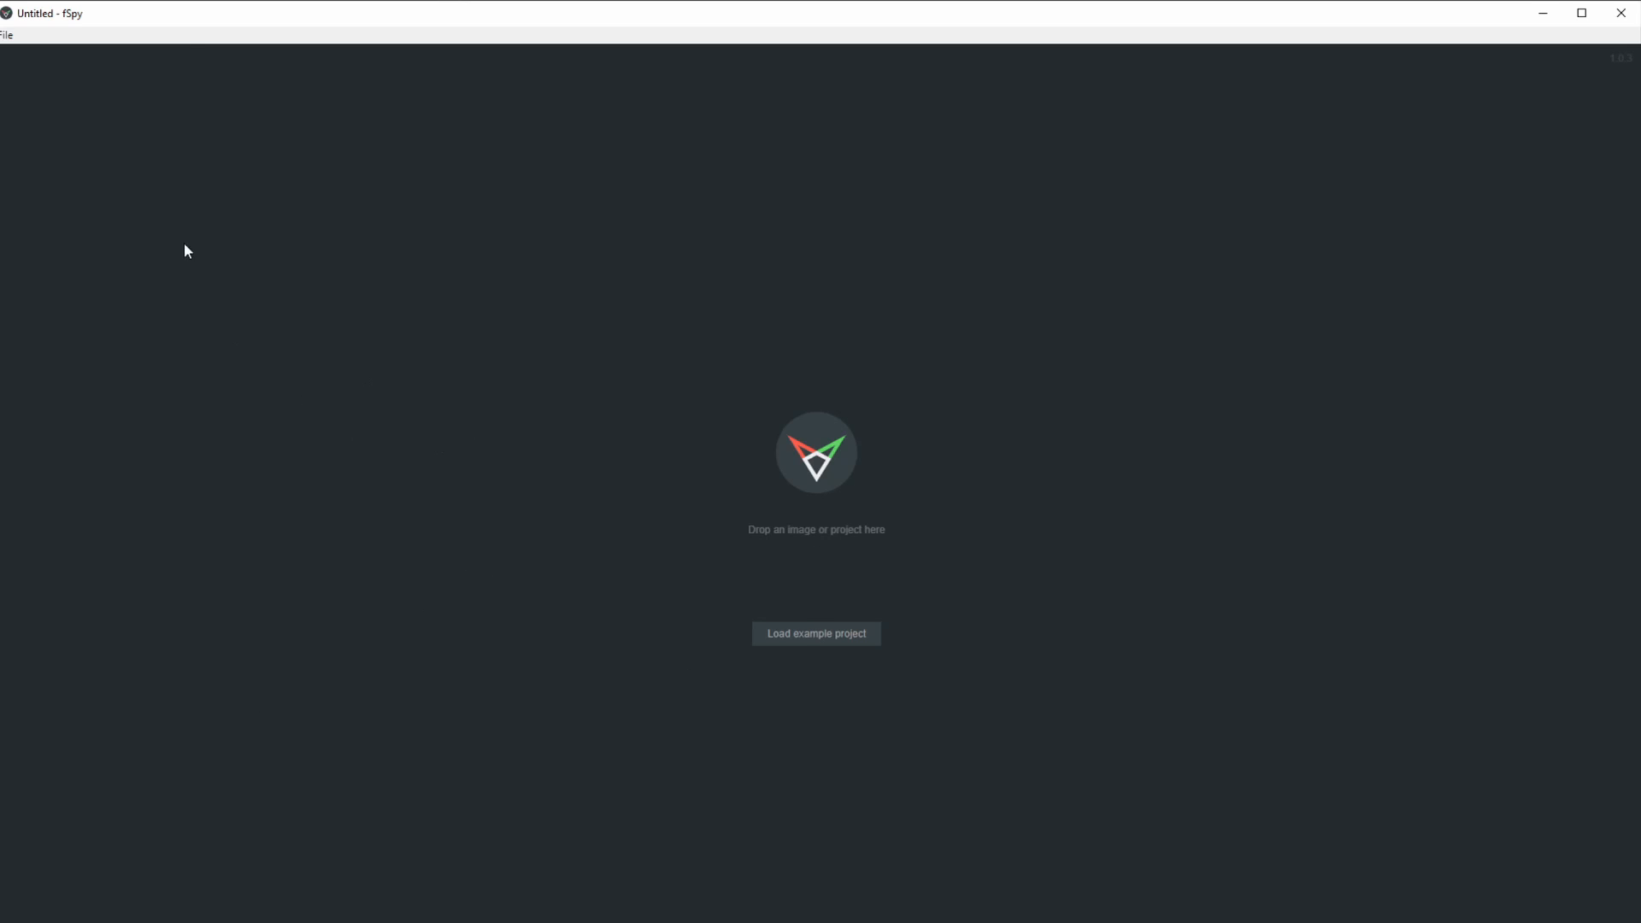
pyautogui.hotkey('alt', 'Tab')
pyautogui.moveTo(225, 127); pyautogui.dragTo(0, 122)
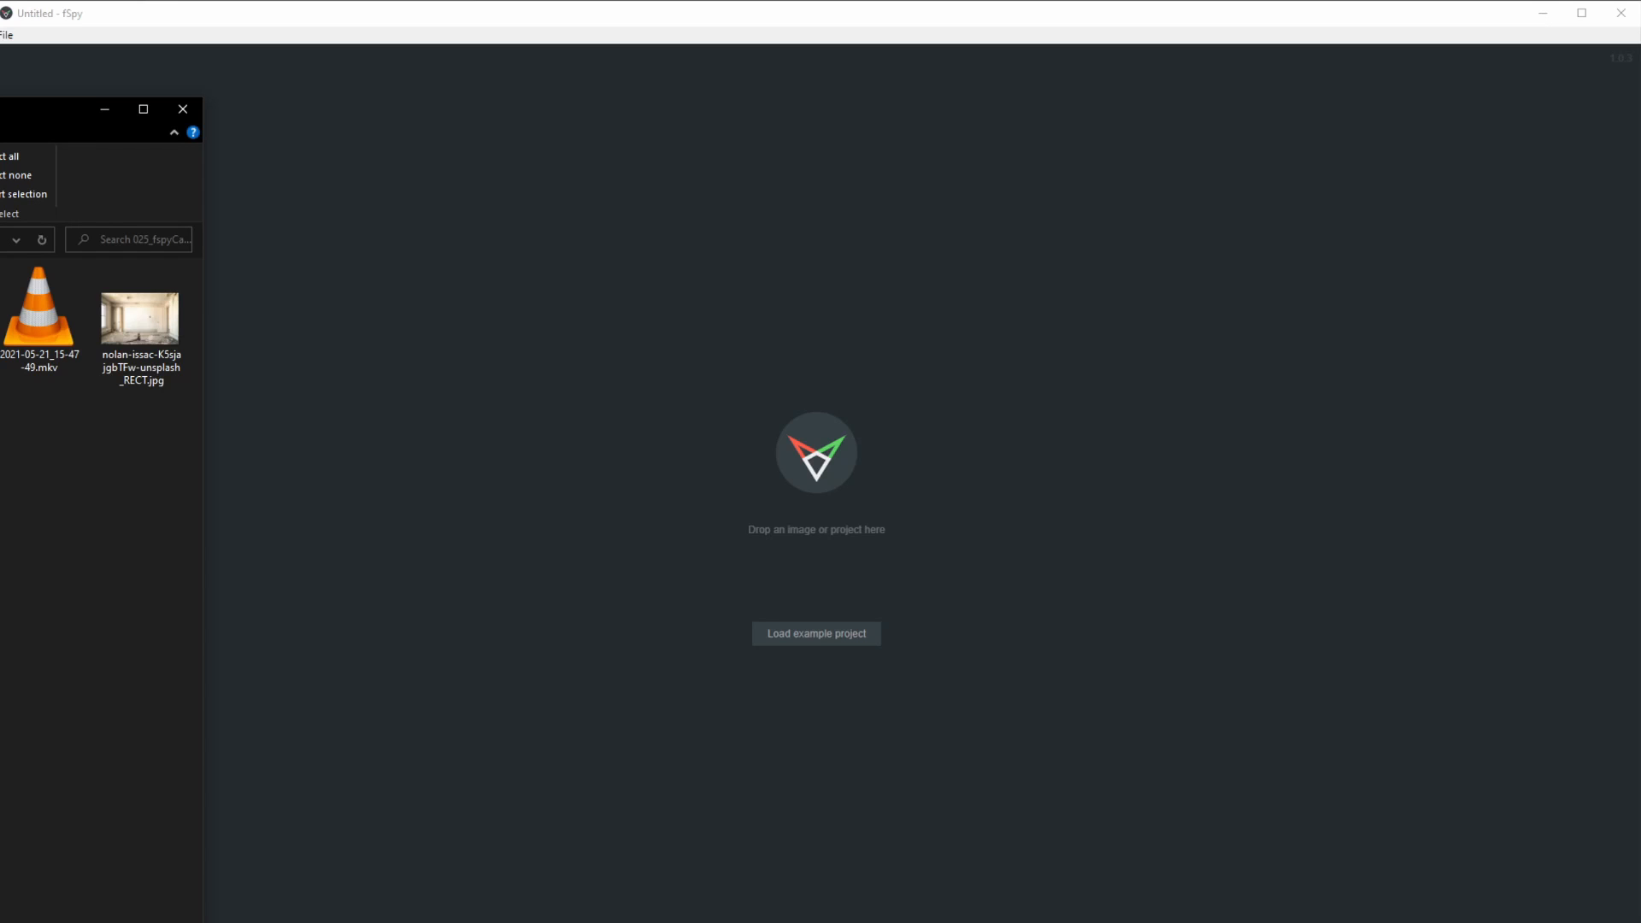
pyautogui.moveTo(120, 325); pyautogui.dragTo(826, 477)
pyautogui.click(104, 109)
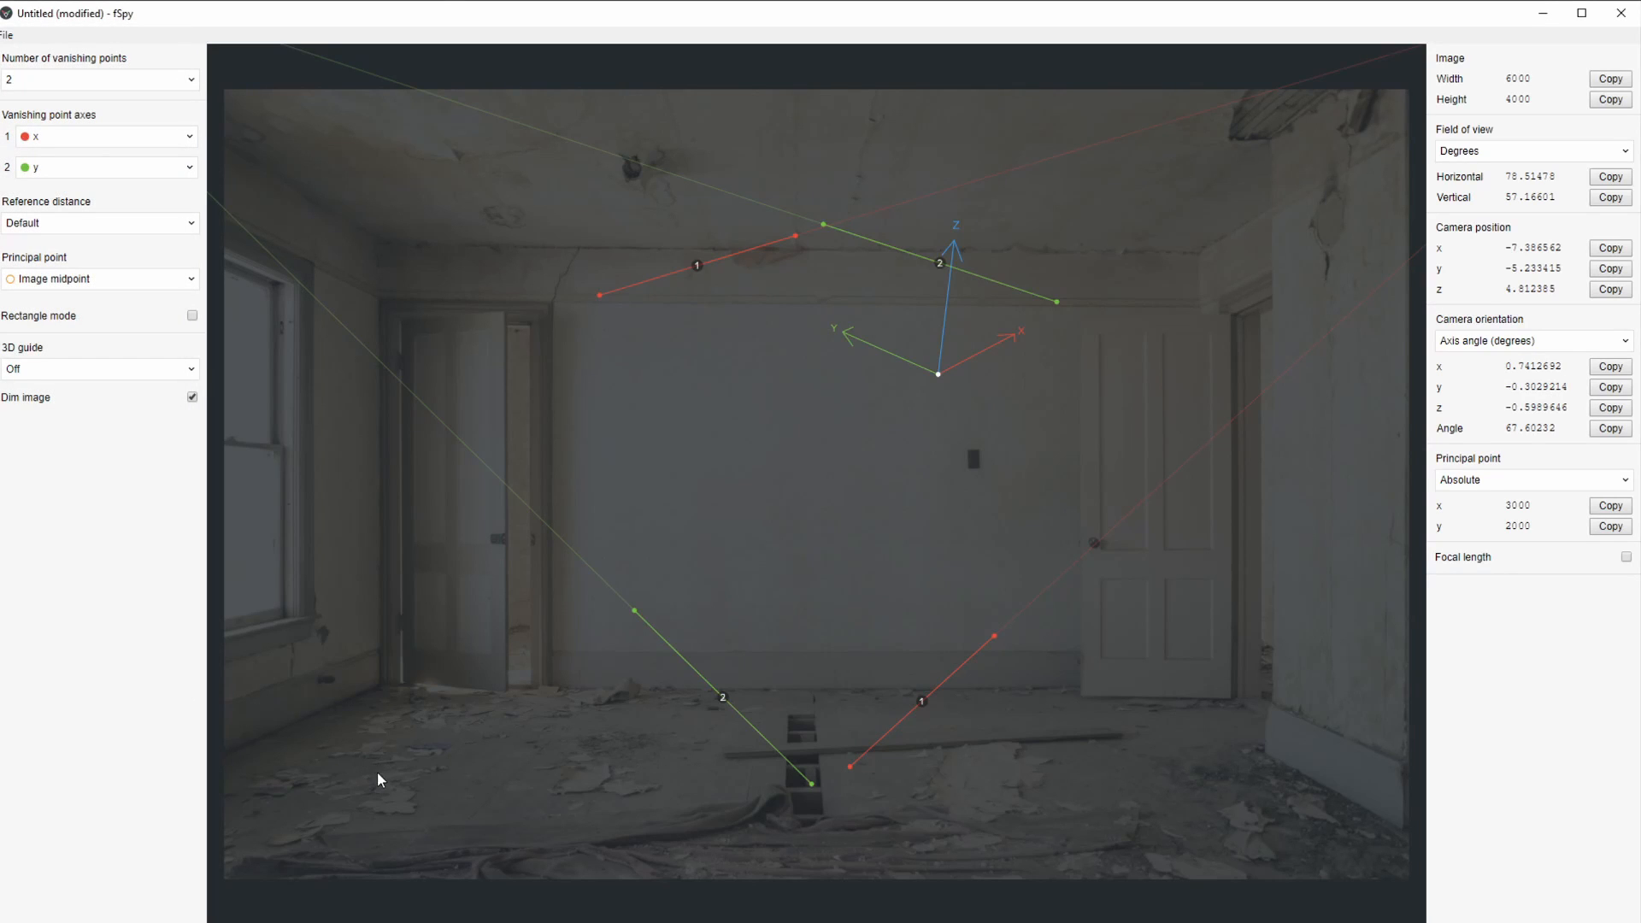
# - Try aligning the two x-axis vanishing lines with the back wall's ceiling edge and floor edge
pyautogui.moveTo(600, 294); pyautogui.dragTo(381, 246)
pyautogui.moveTo(799, 240); pyautogui.dragTo(1206, 259)
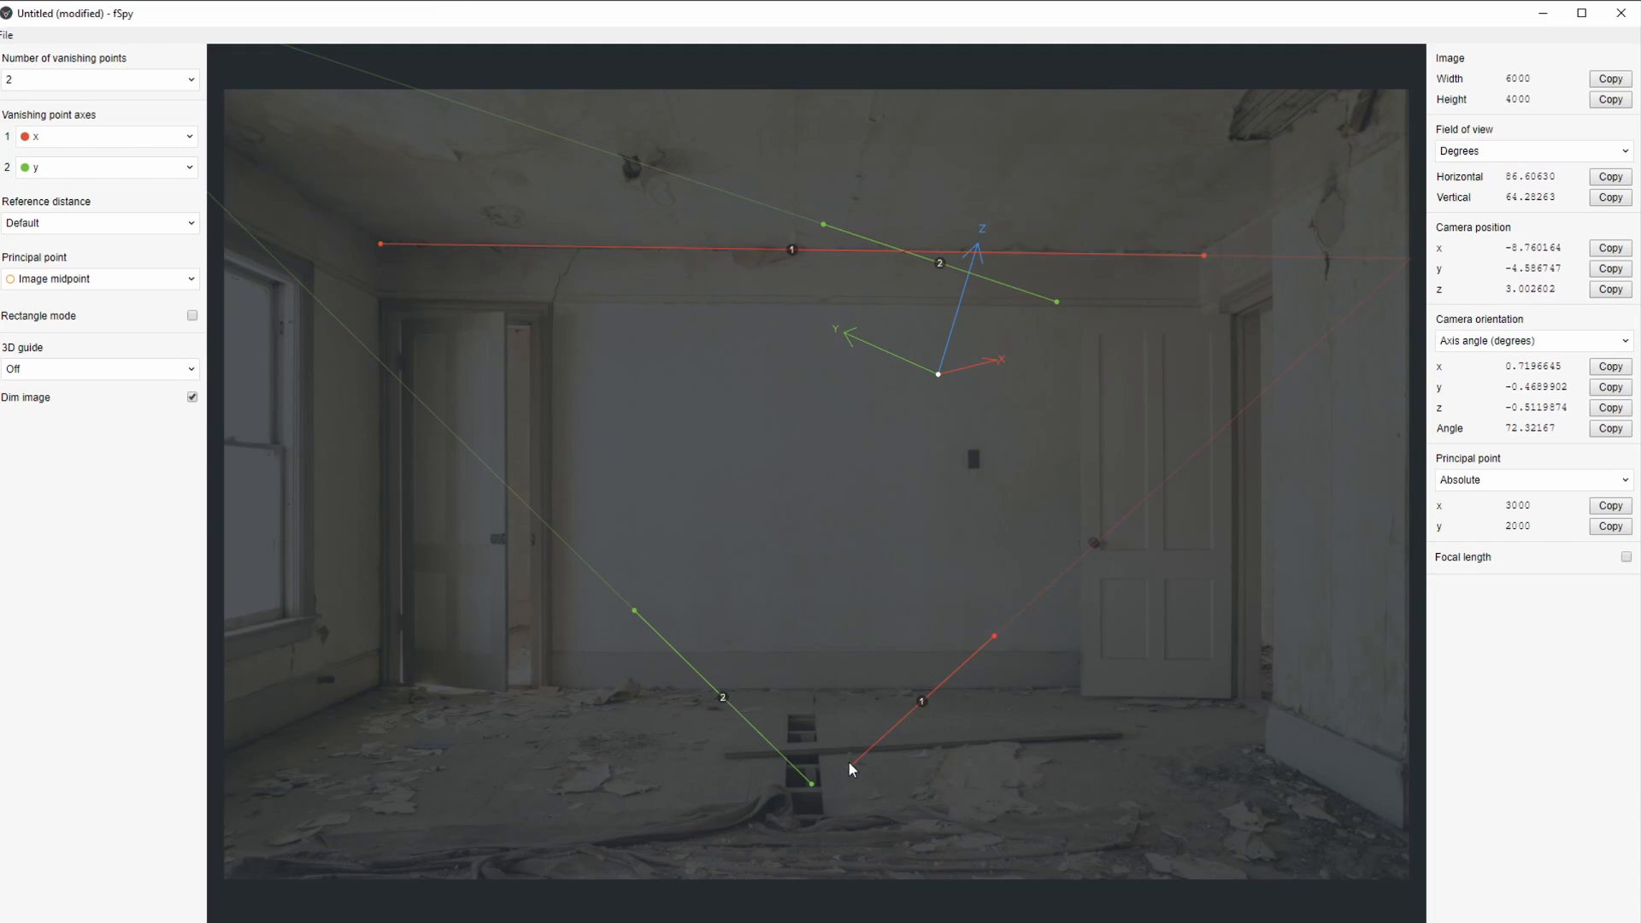
pyautogui.moveTo(851, 767); pyautogui.dragTo(556, 688)
pyautogui.moveTo(995, 638); pyautogui.dragTo(1083, 692)
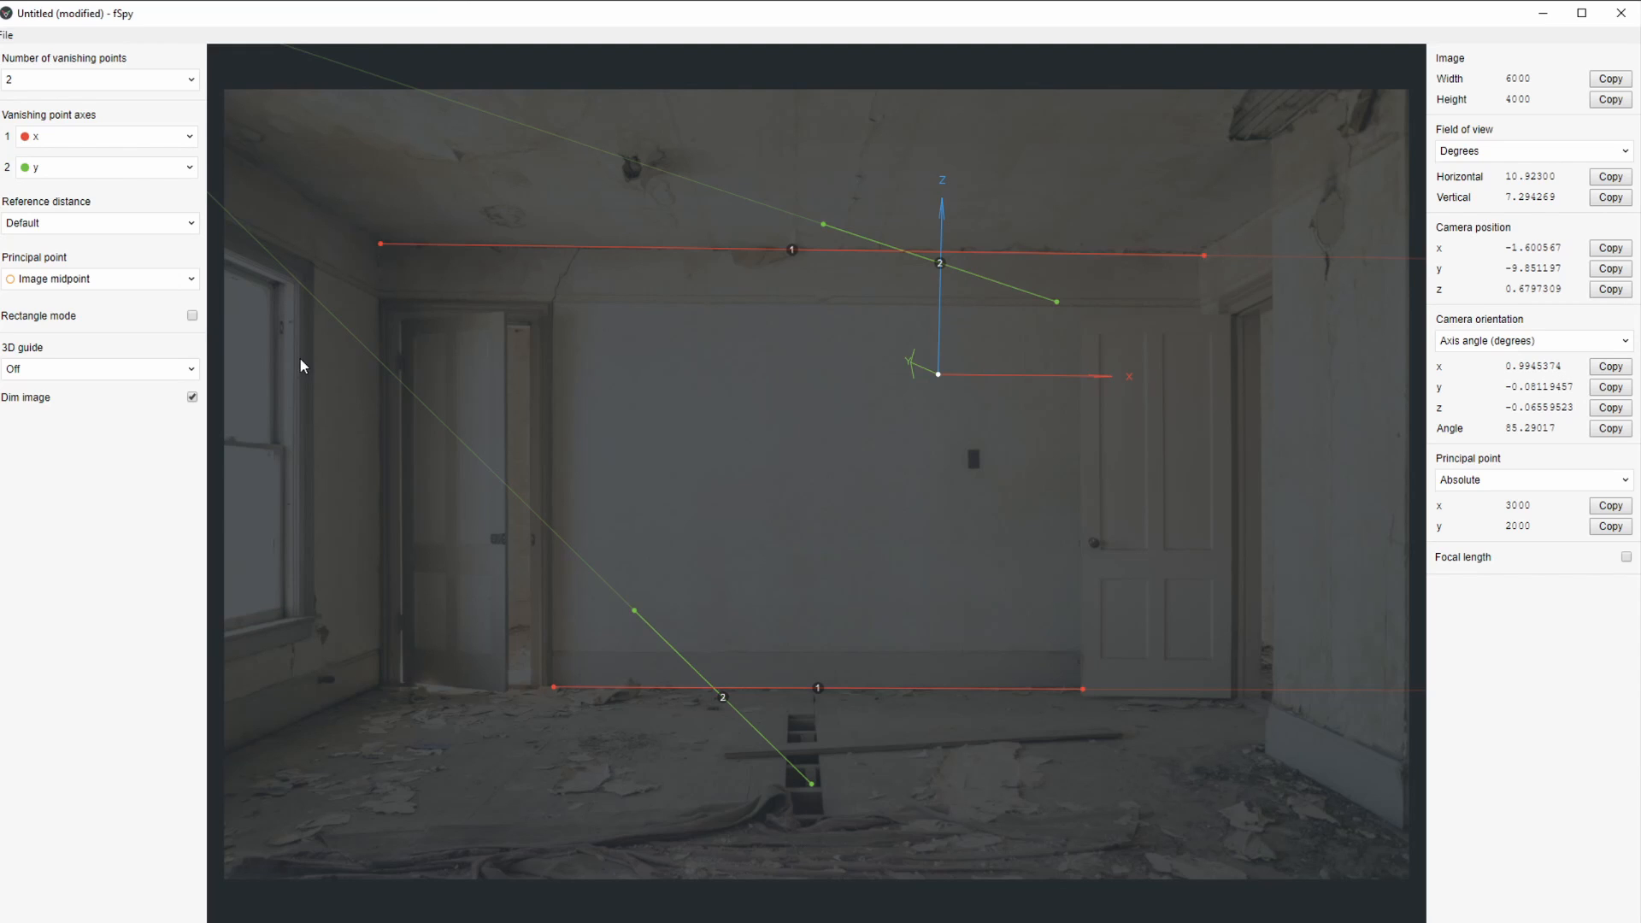
# - Turn off image dimming and align the x-axis vanishing lines with the skirting board tops on the left and right walls
pyautogui.moveTo(548, 691); pyautogui.dragTo(378, 686)
pyautogui.moveTo(1079, 694); pyautogui.dragTo(154, 751)
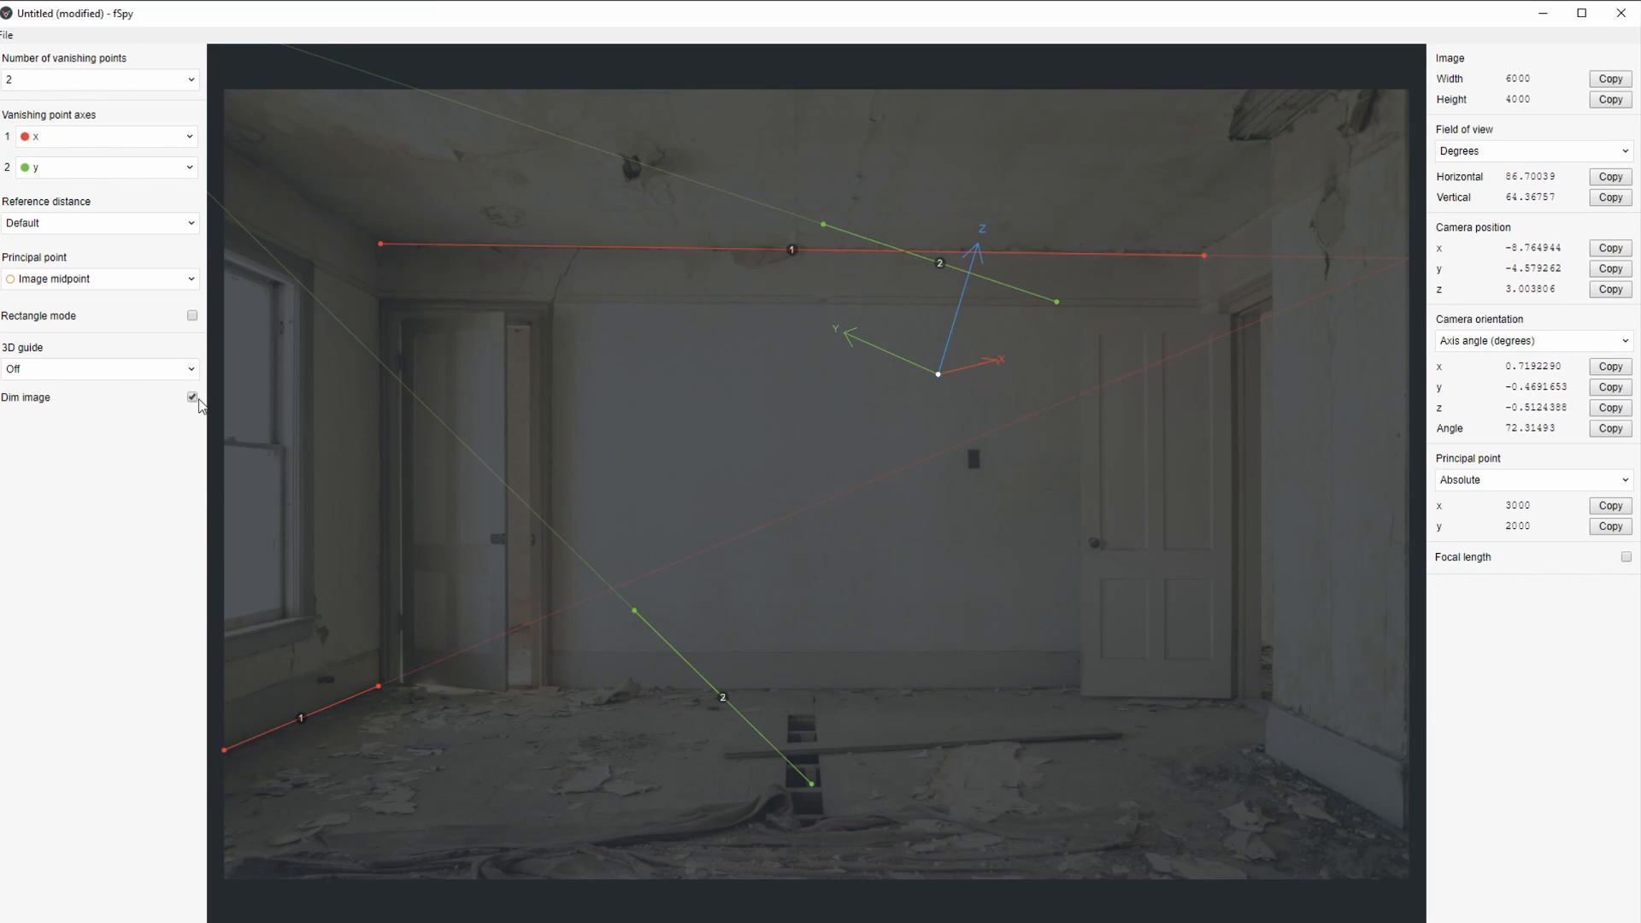
pyautogui.click(193, 399)
pyautogui.moveTo(378, 684); pyautogui.dragTo(377, 647)
pyautogui.moveTo(225, 750); pyautogui.dragTo(209, 701)
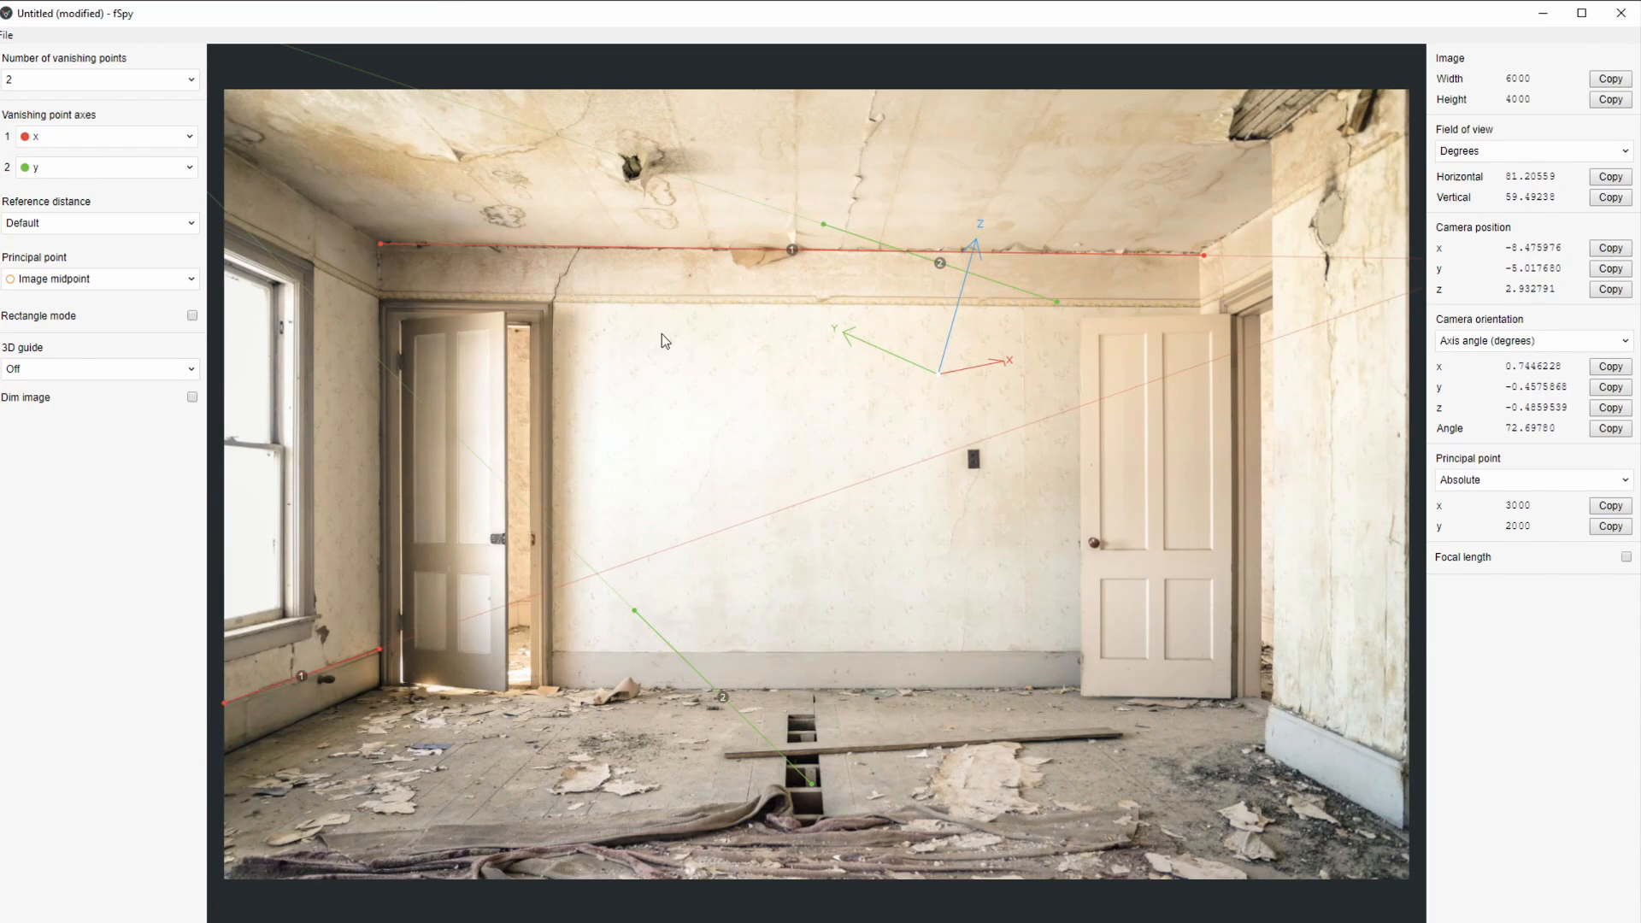
pyautogui.moveTo(382, 243); pyautogui.dragTo(1403, 760)
pyautogui.moveTo(1205, 256); pyautogui.dragTo(1213, 678)
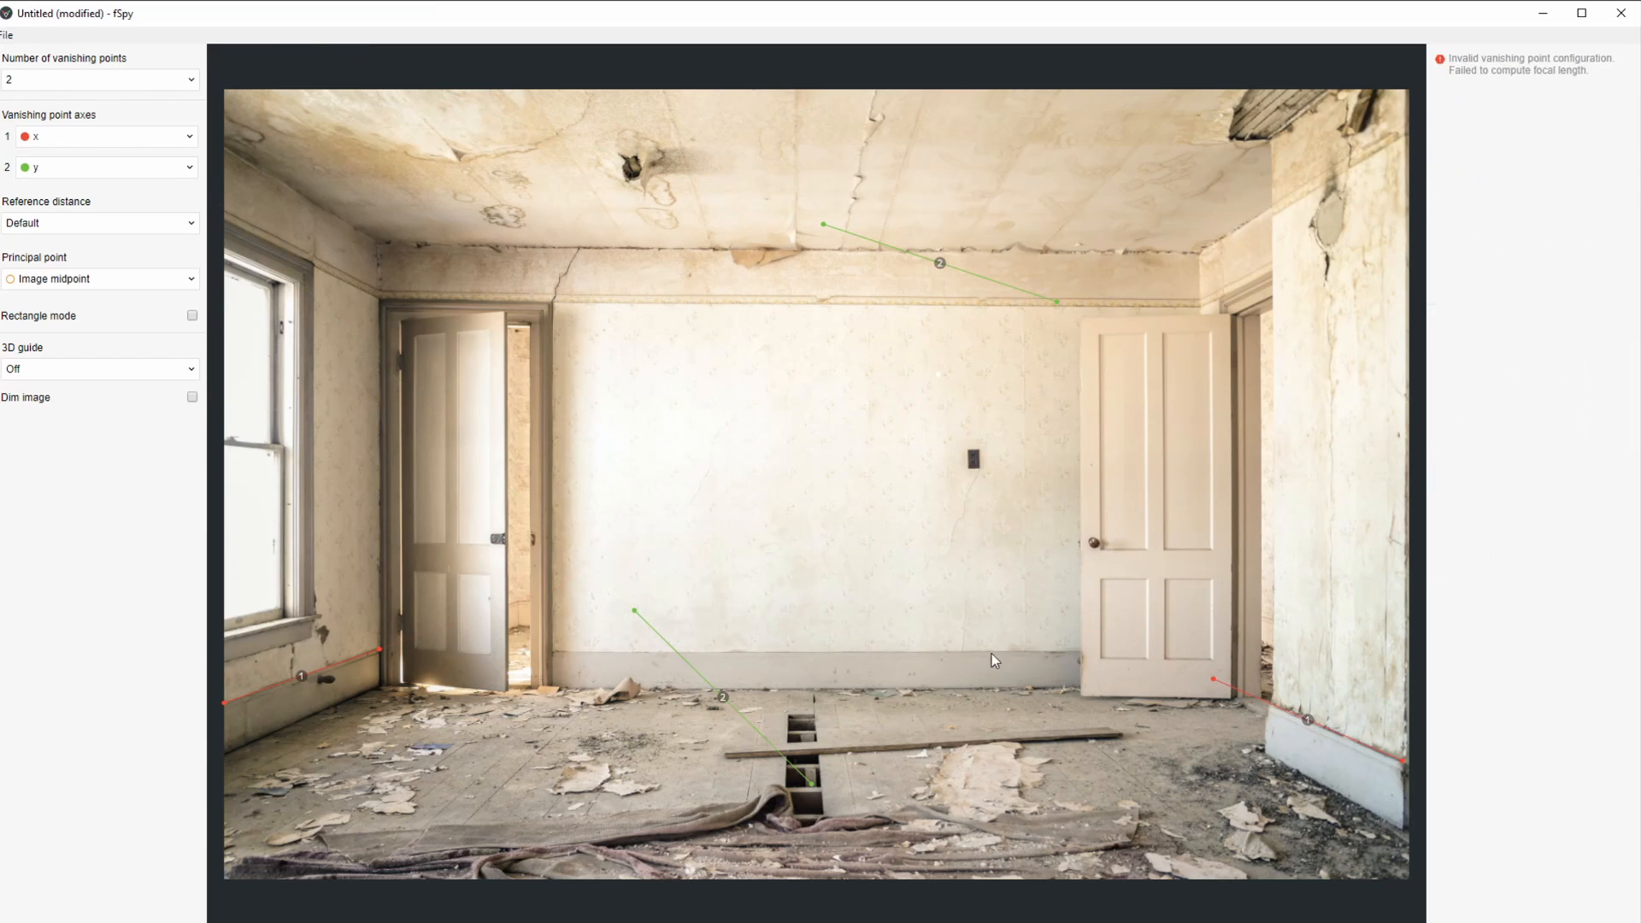
# - Set the second vanishing point axis to z and align its lines with the left door frame and the right door's inner edge
pyautogui.moveTo(633, 612); pyautogui.dragTo(637, 552)
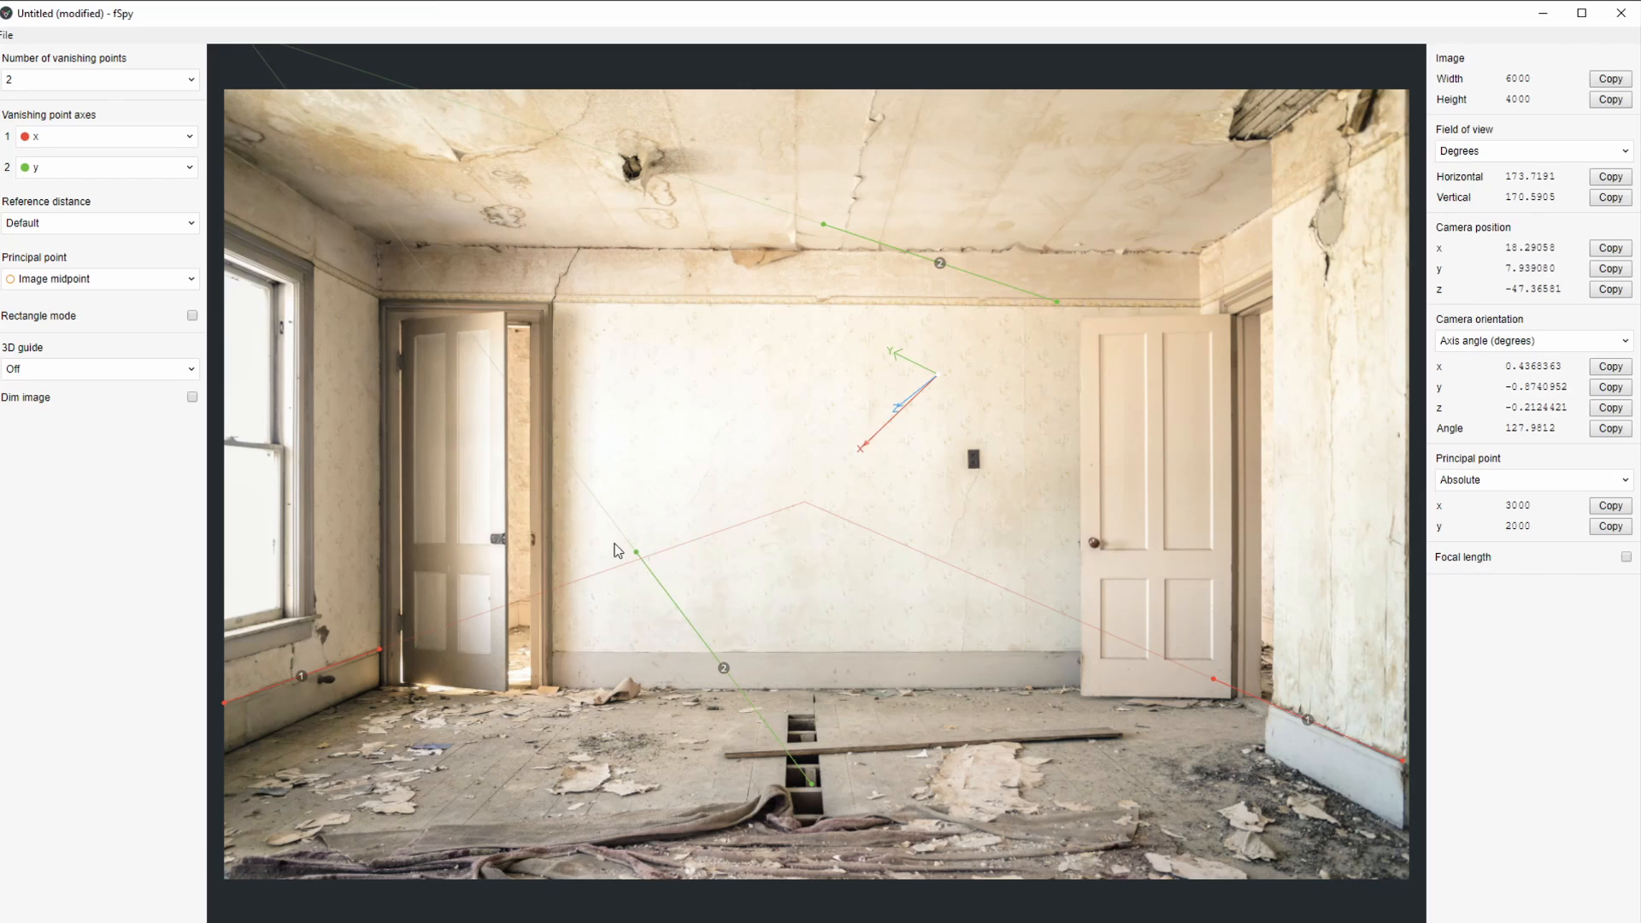
pyautogui.click(75, 171)
pyautogui.click(60, 289)
pyautogui.moveTo(637, 553); pyautogui.dragTo(552, 302)
pyautogui.moveTo(812, 782); pyautogui.dragTo(552, 686)
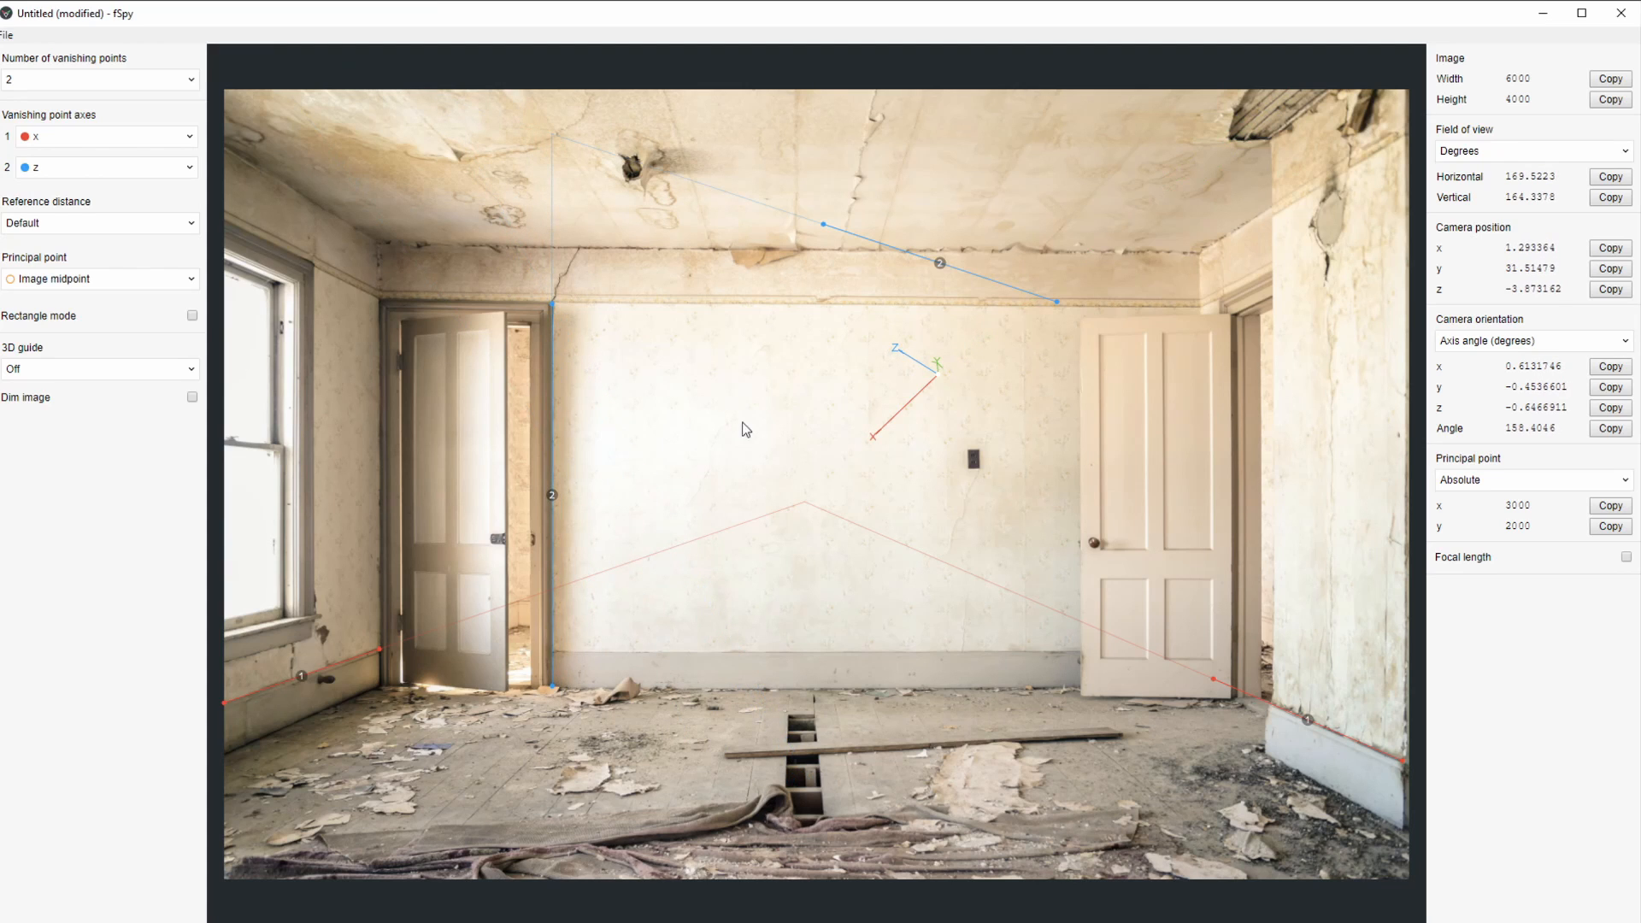
pyautogui.moveTo(1057, 302); pyautogui.dragTo(1080, 693)
pyautogui.moveTo(820, 223); pyautogui.dragTo(1077, 321)
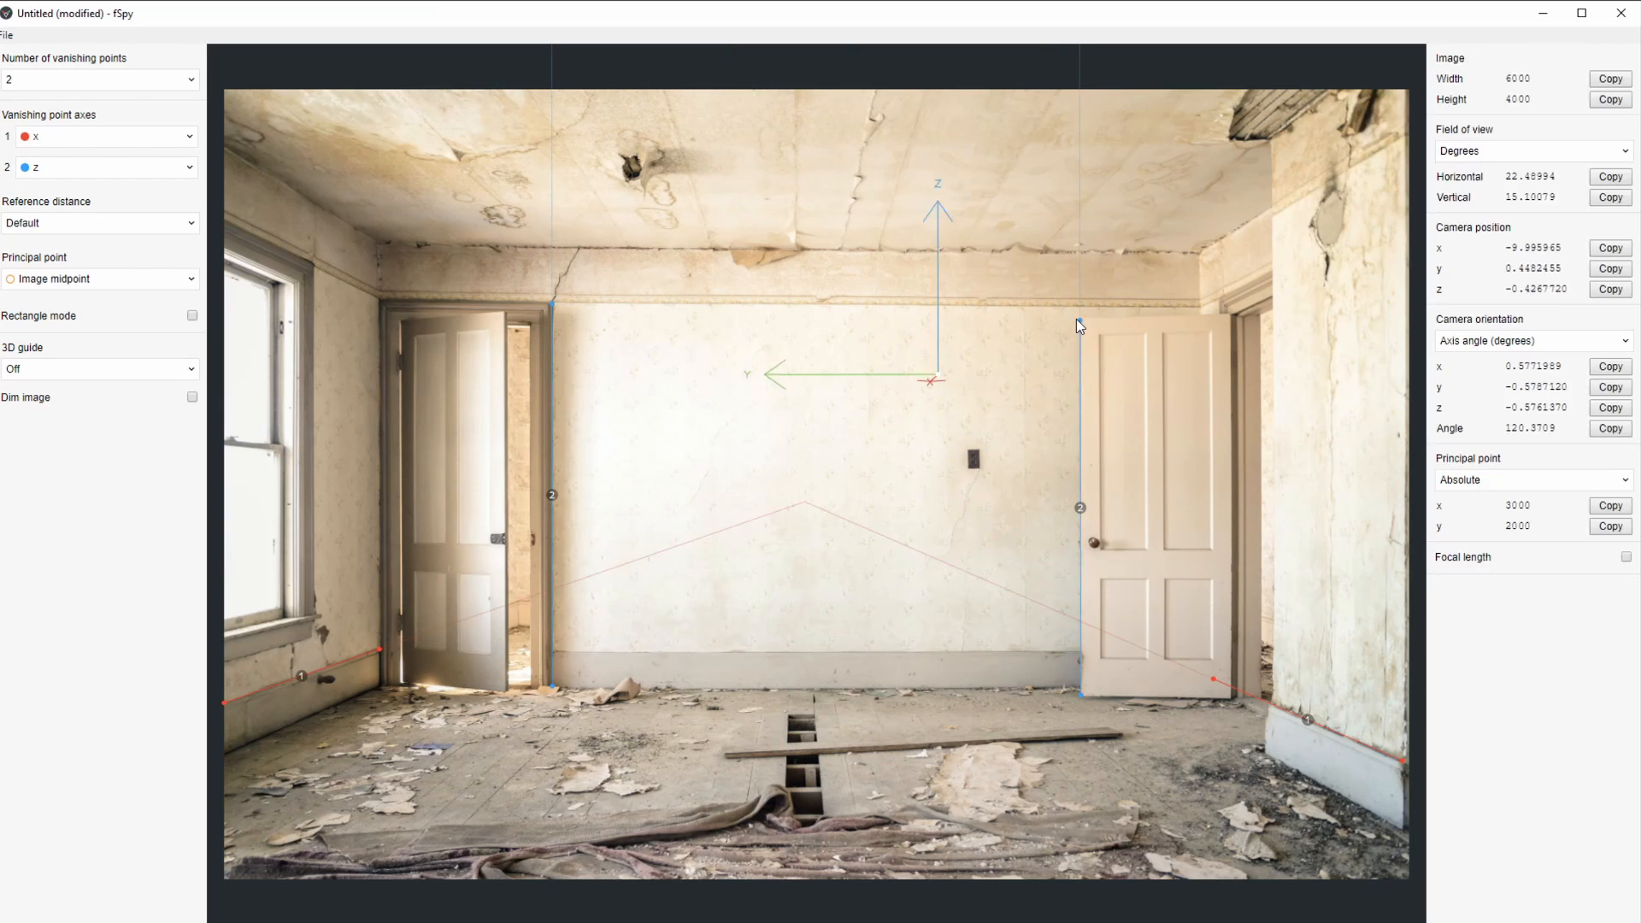
# - Set the 3D guide to xy grid floor and move the origin onto the floor, left of the hole in the boards
pyautogui.moveTo(980, 504); pyautogui.dragTo(633, 590)
pyautogui.click(120, 370)
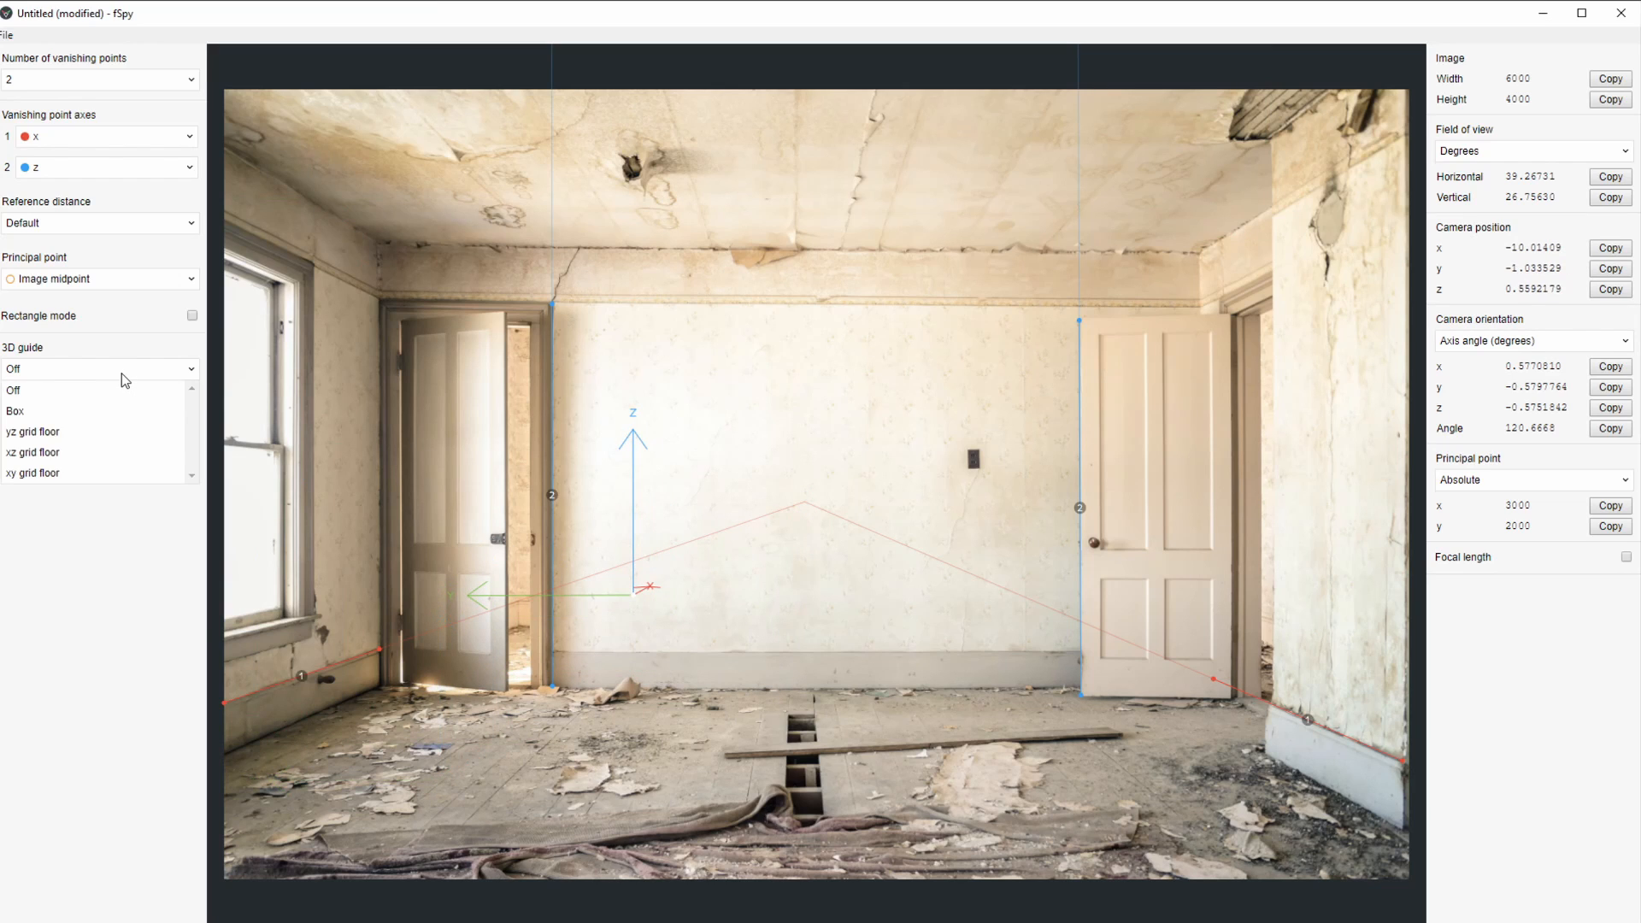
pyautogui.click(84, 473)
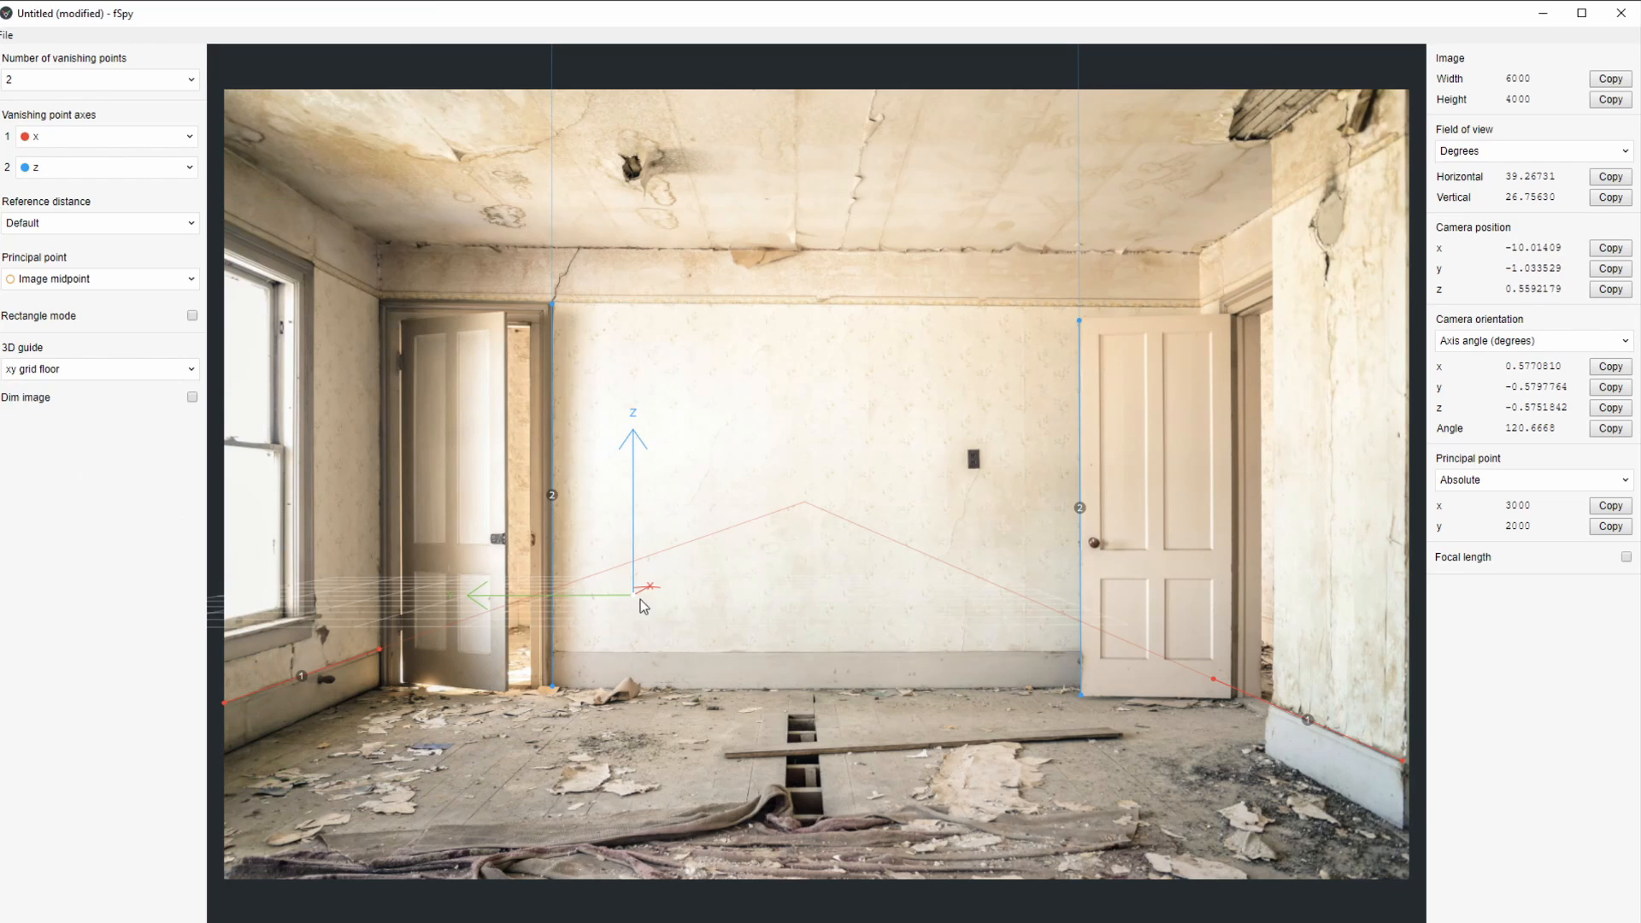
pyautogui.moveTo(633, 594); pyautogui.dragTo(665, 745)
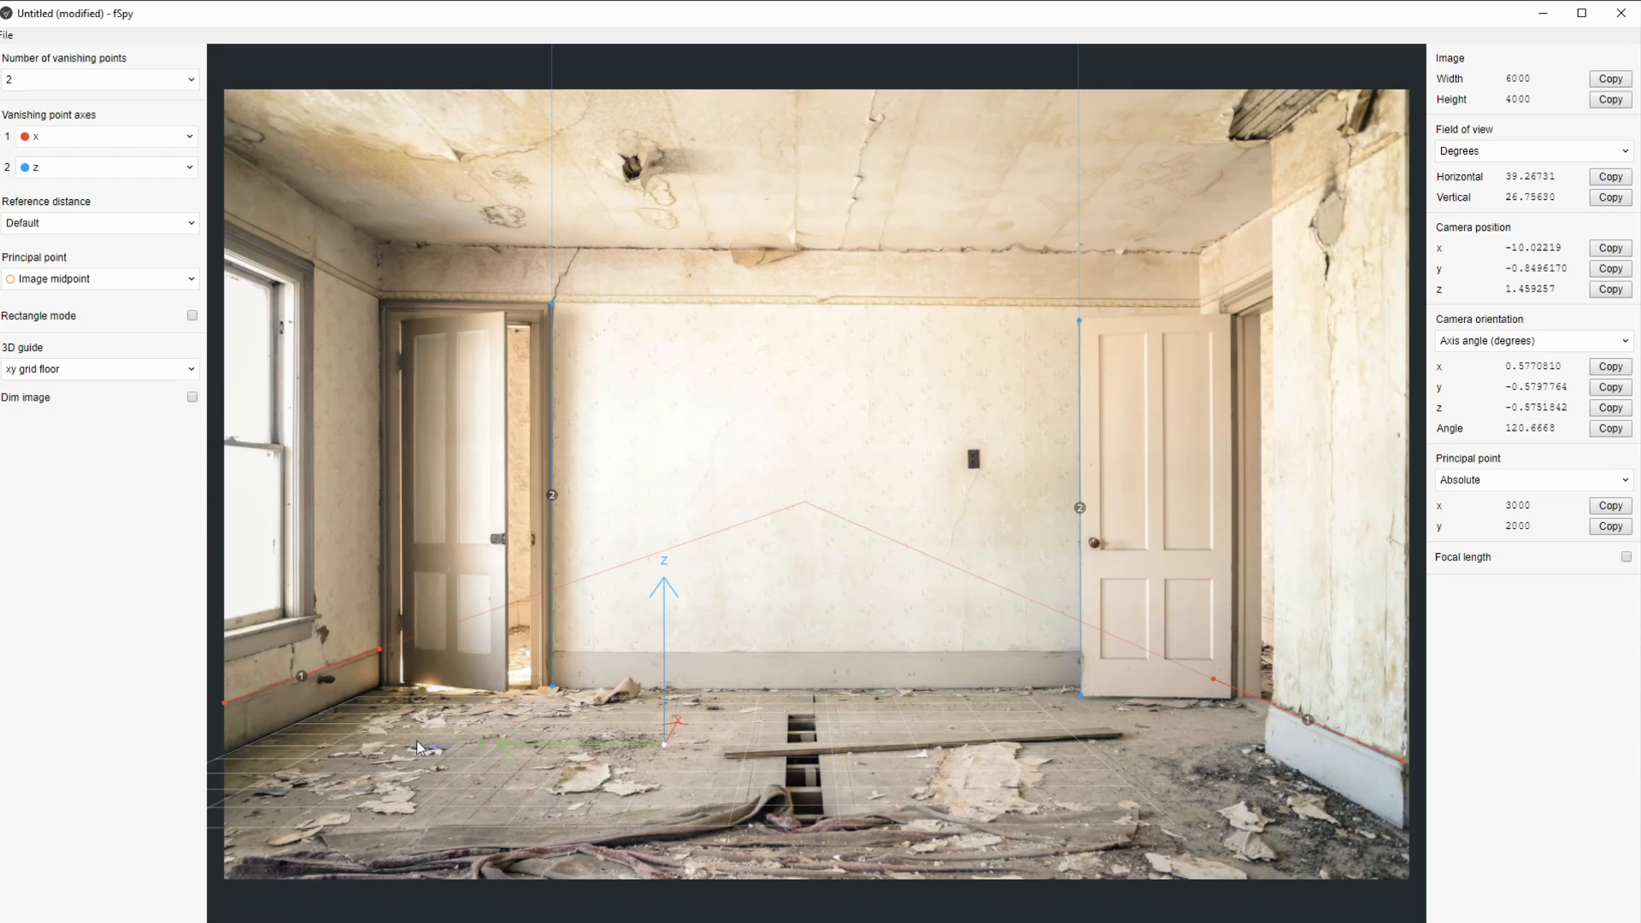
pyautogui.moveTo(660, 744); pyautogui.dragTo(688, 731)
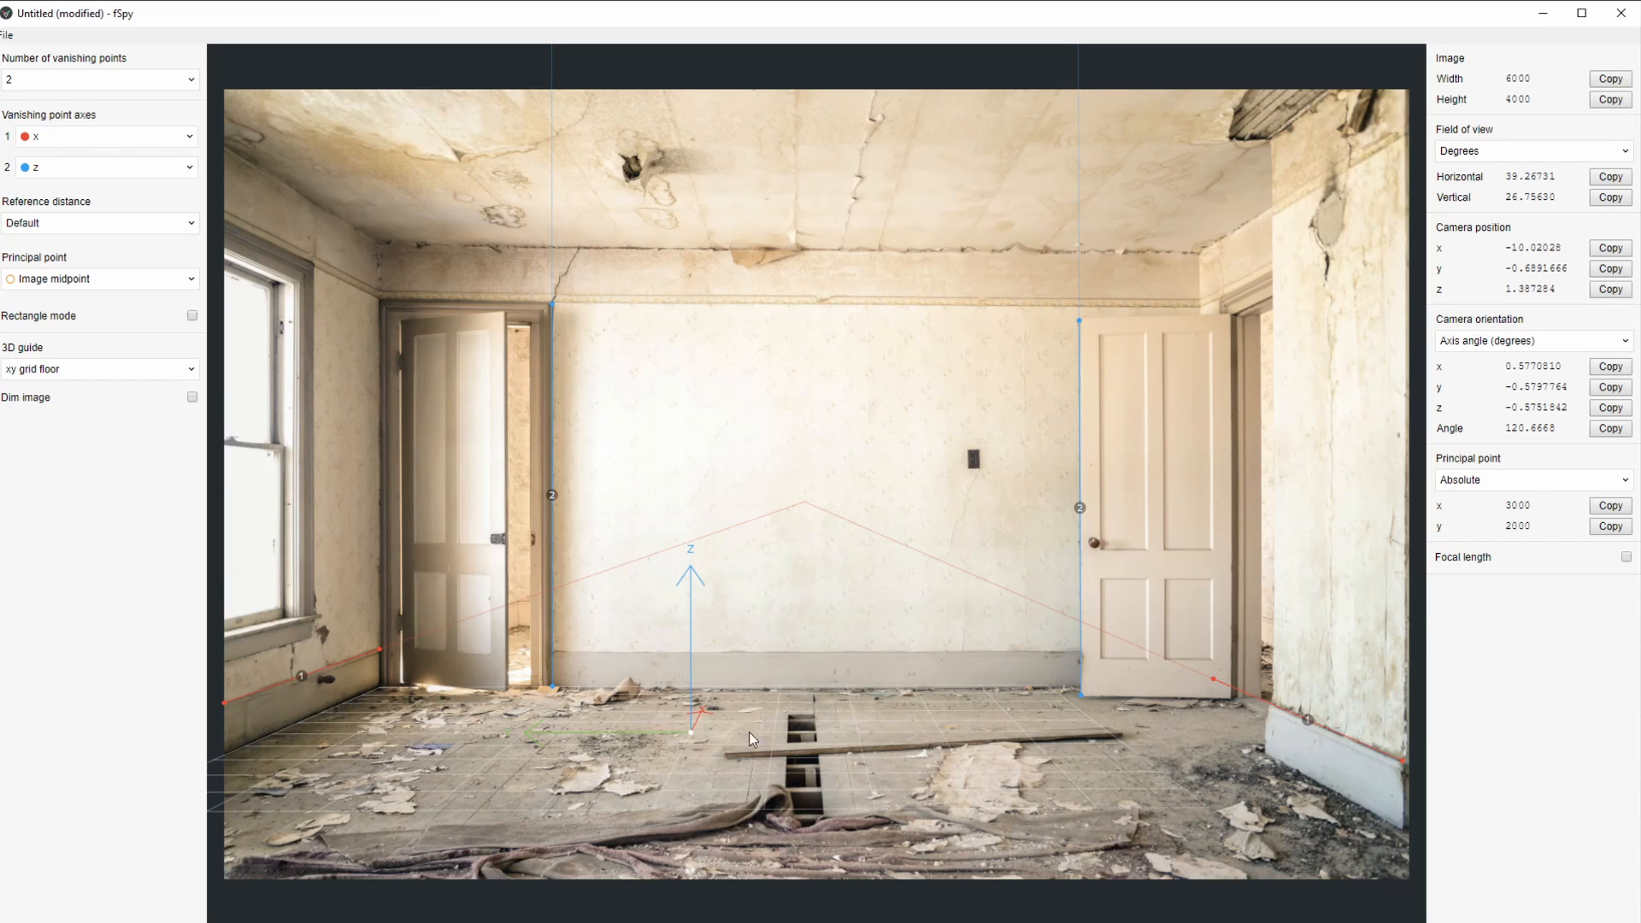
# - Save the fSpy project as nolan-isaacs_fspy in the 025_fspyCameraProj folder
pyautogui.click(11, 34)
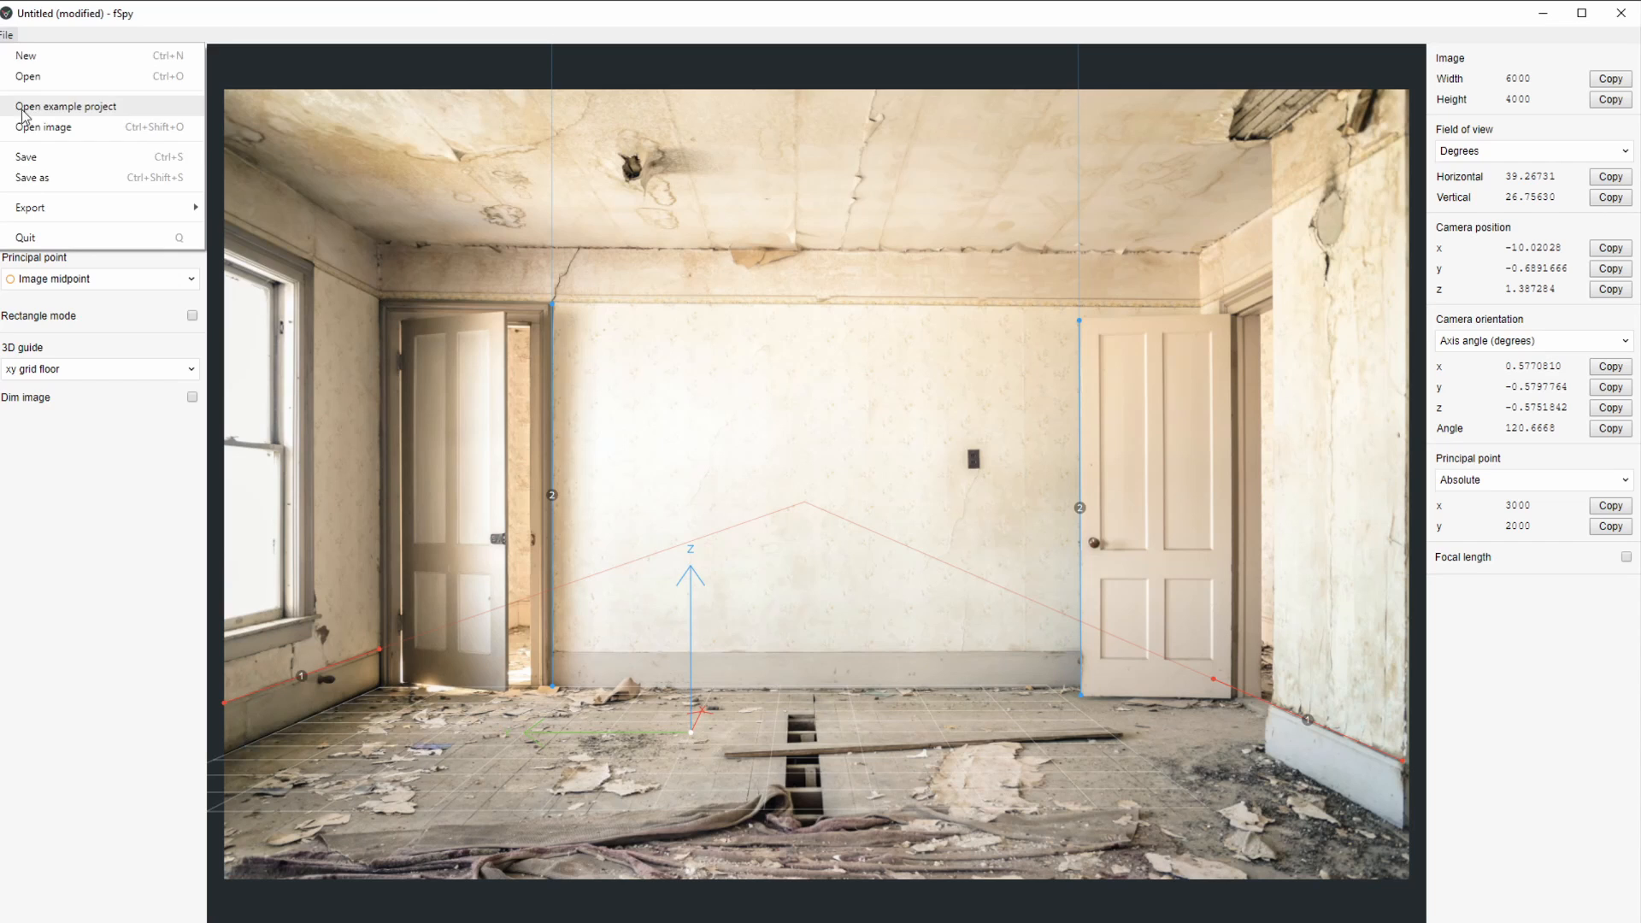
pyautogui.click(29, 179)
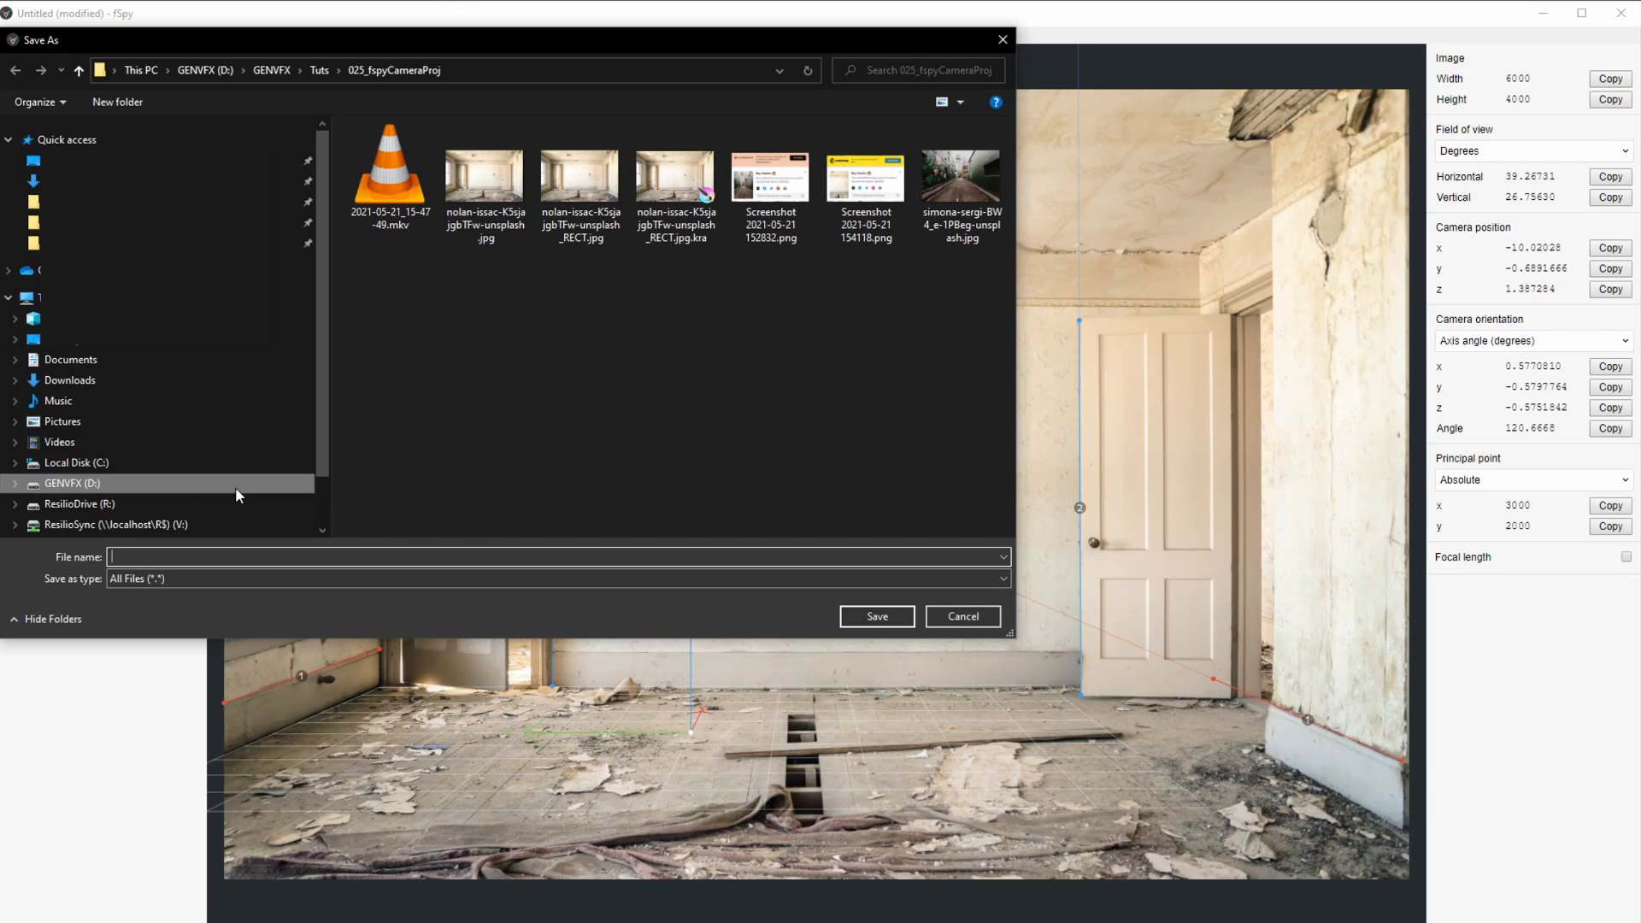
pyautogui.write('nolan-')
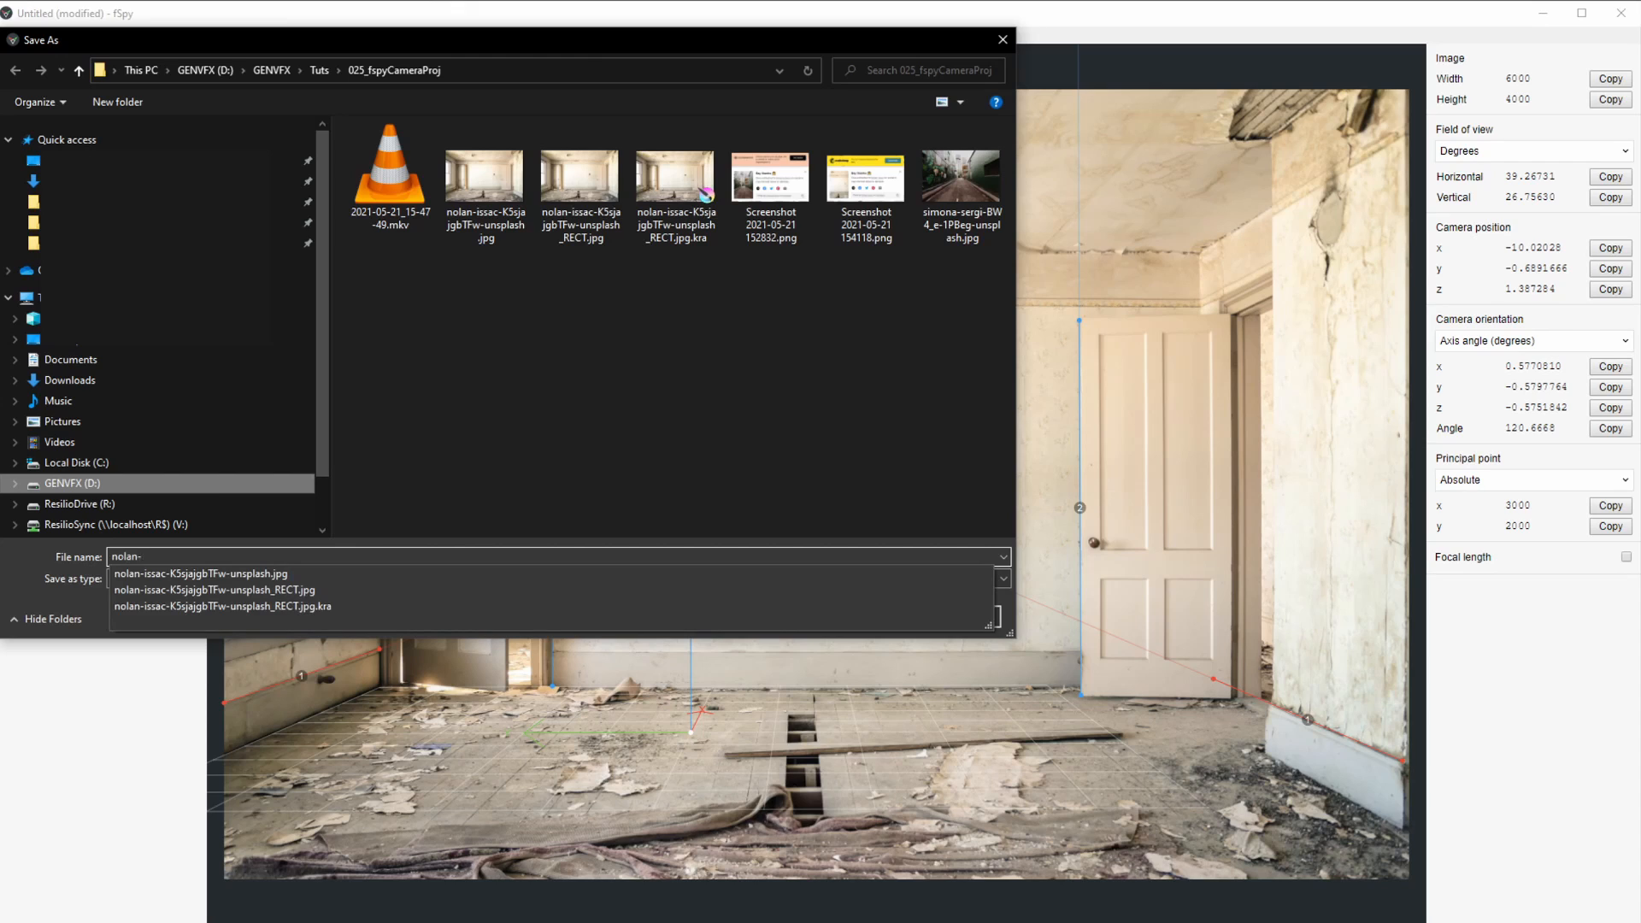
pyautogui.write('isaacs_fps')
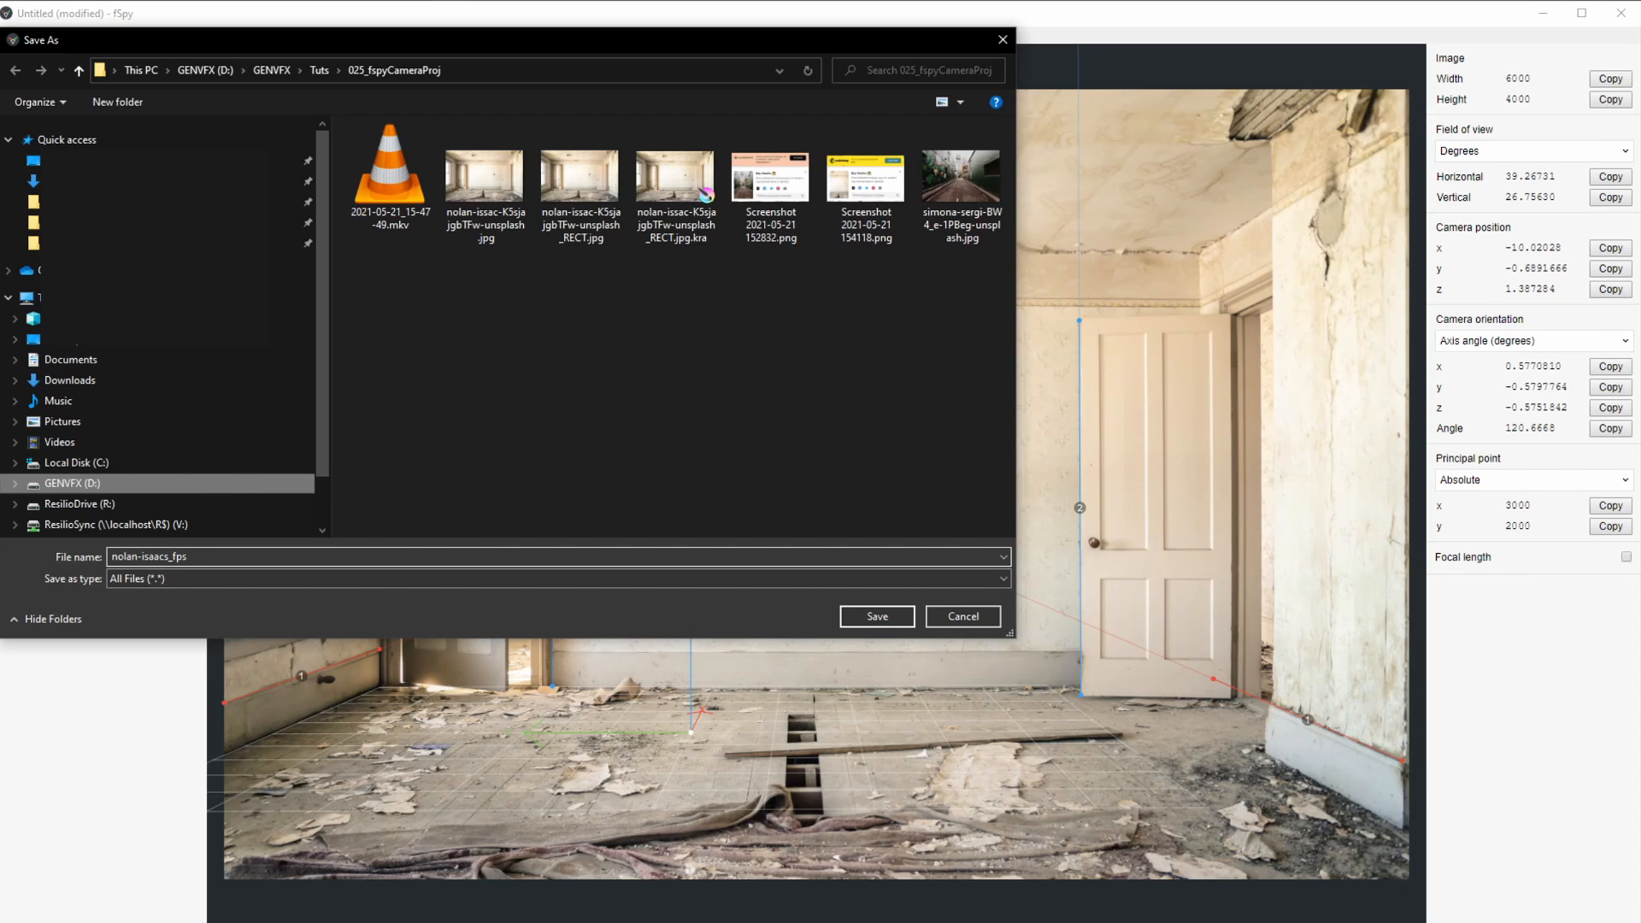
pyautogui.press('BackSpace')
pyautogui.press('BackSpace')
pyautogui.press('BackSpace')
pyautogui.write('spy')
pyautogui.press('Return')
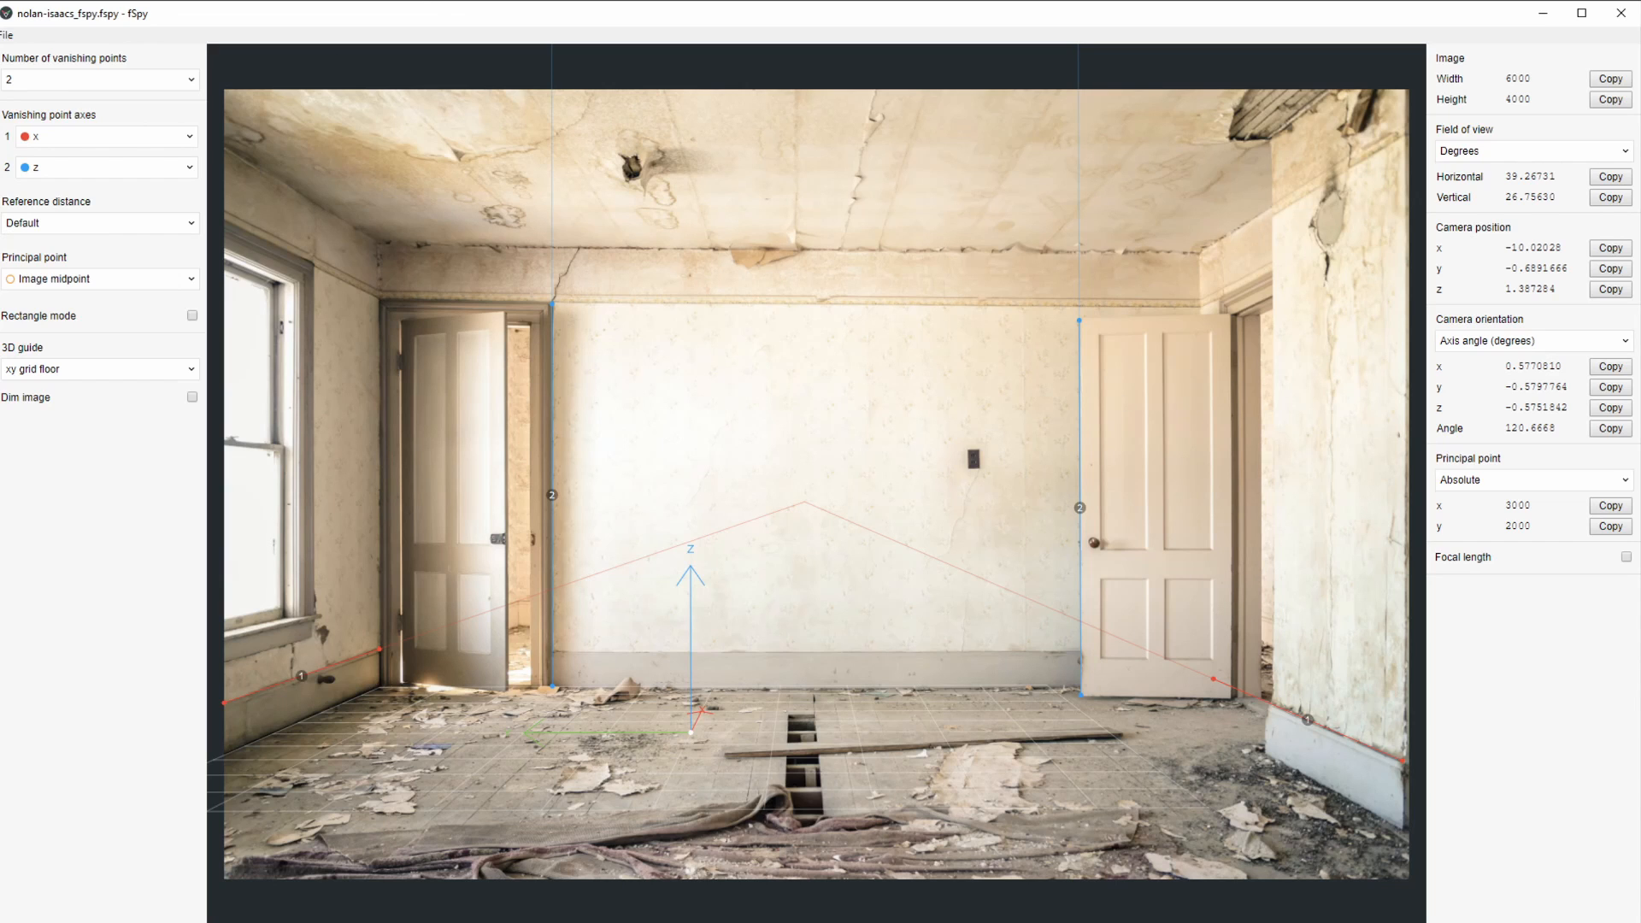
# - Switch to Blender, find the Import fSpy project add-on in the preferences by searching for "fs", and open its documentation page
pyautogui.hotkey('alt', 'Tab')
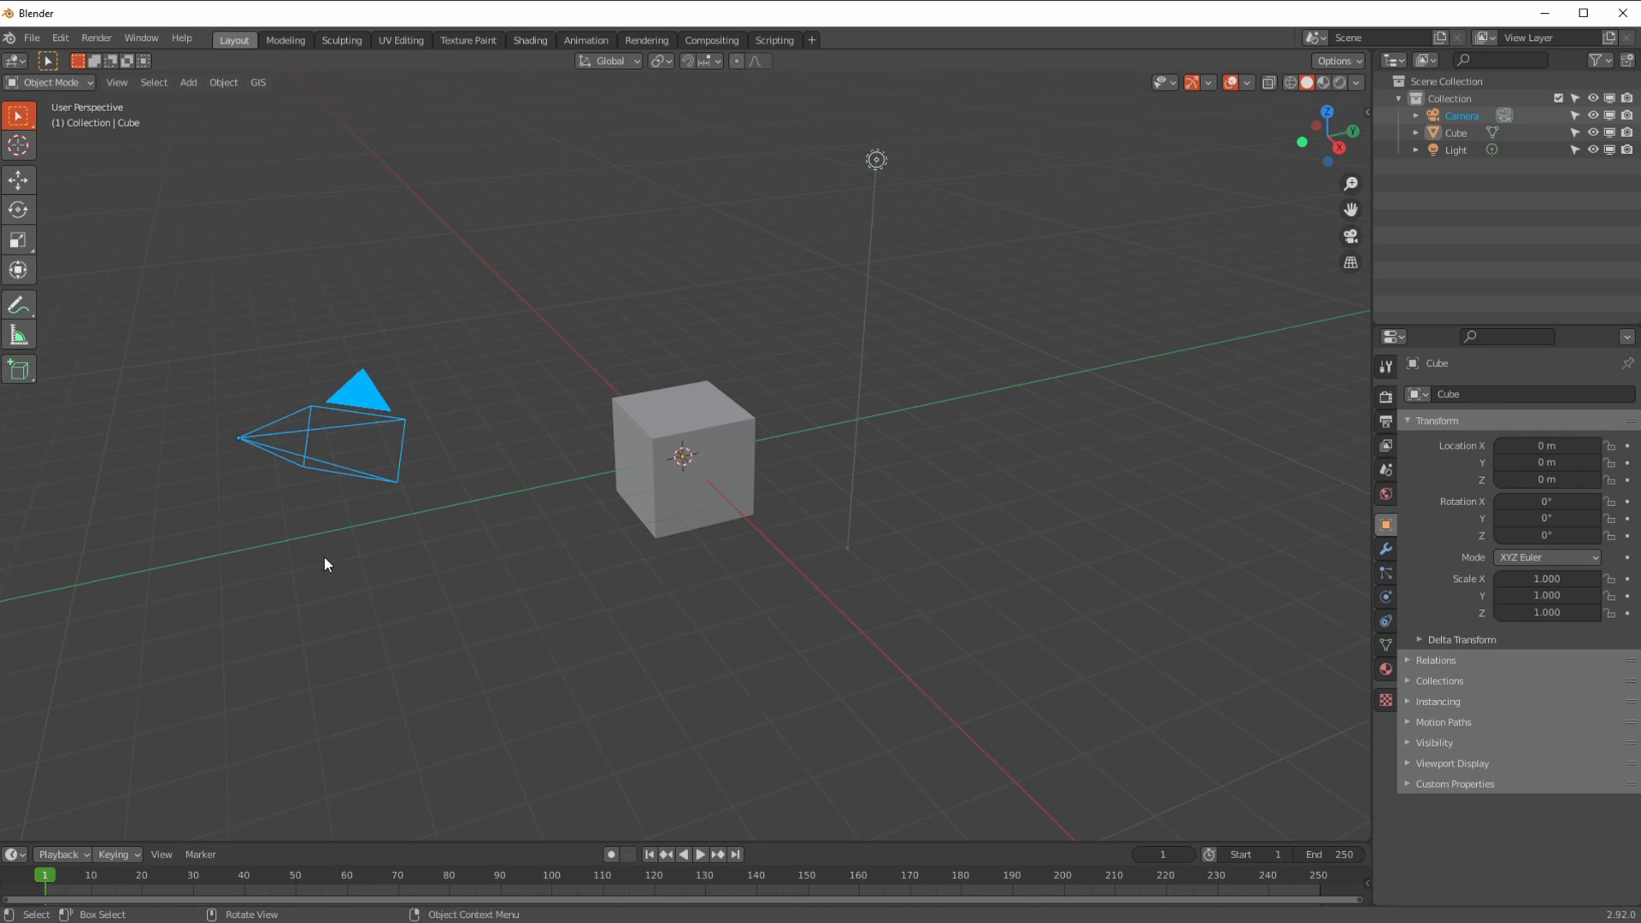
pyautogui.moveTo(564, 484); pyautogui.dragTo(593, 578, button='middle')
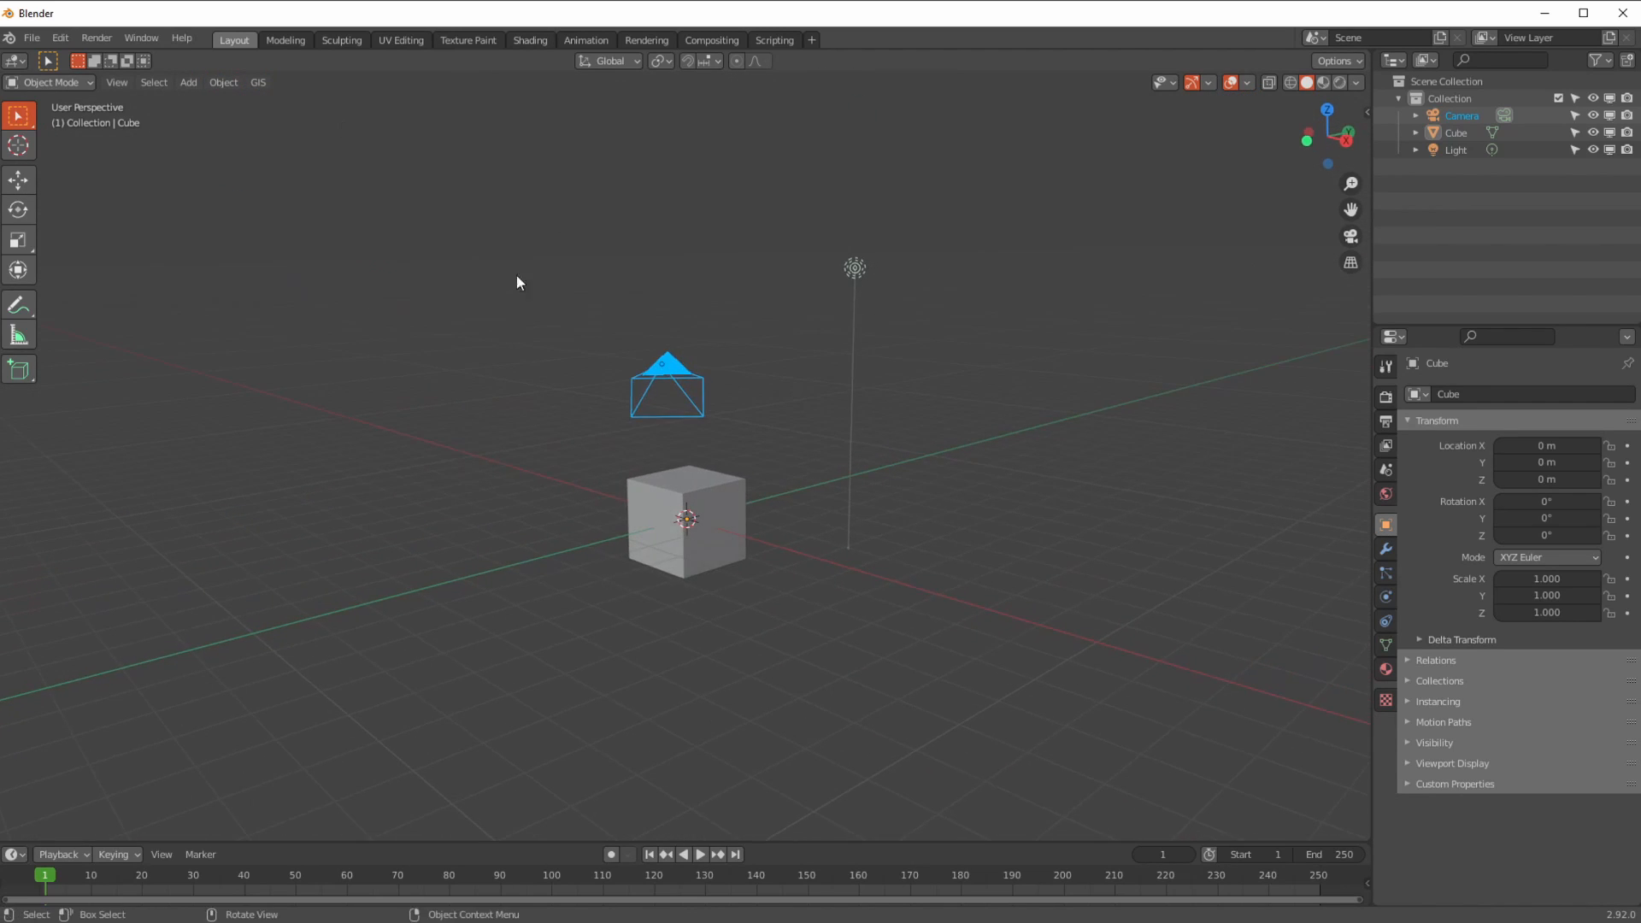
pyautogui.click(32, 38)
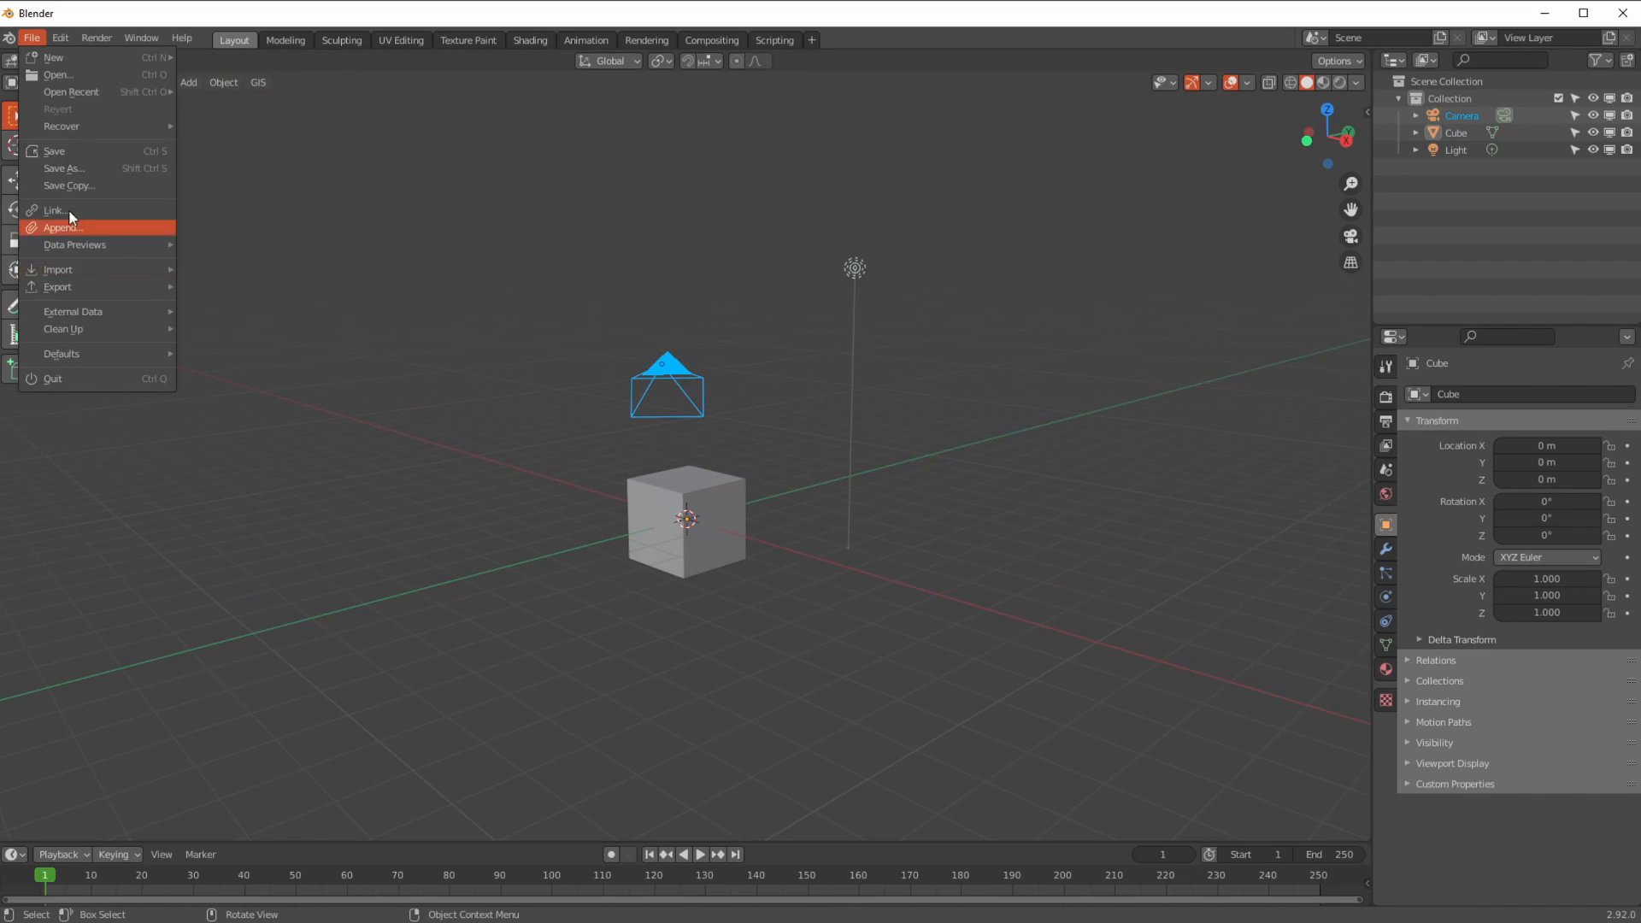
pyautogui.moveTo(58, 37)
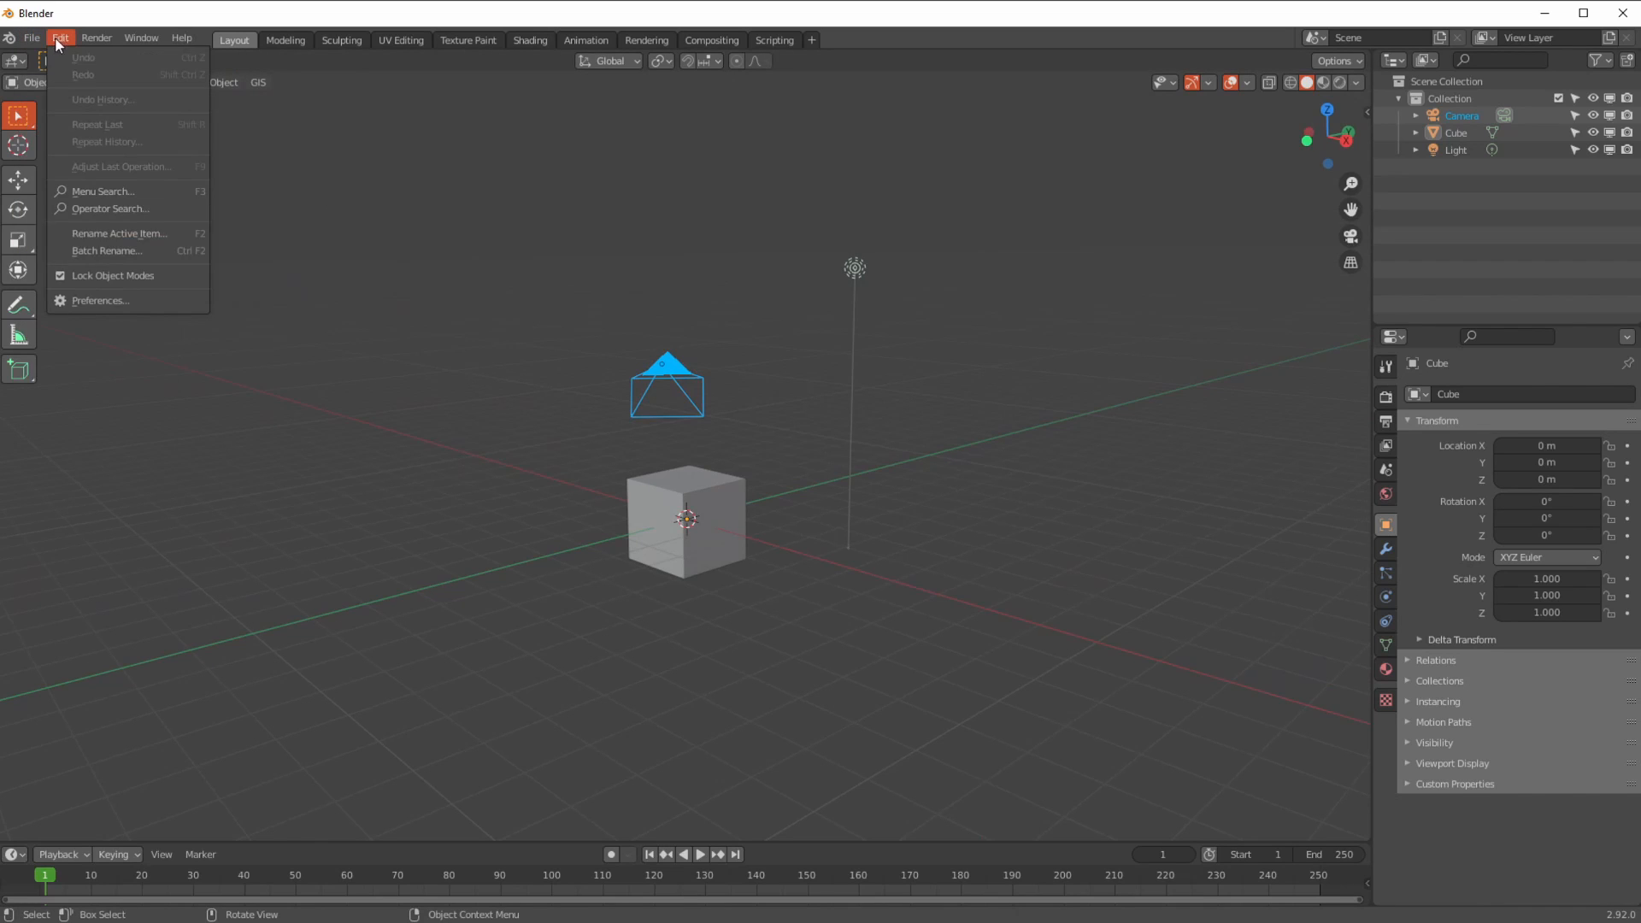
pyautogui.click(84, 300)
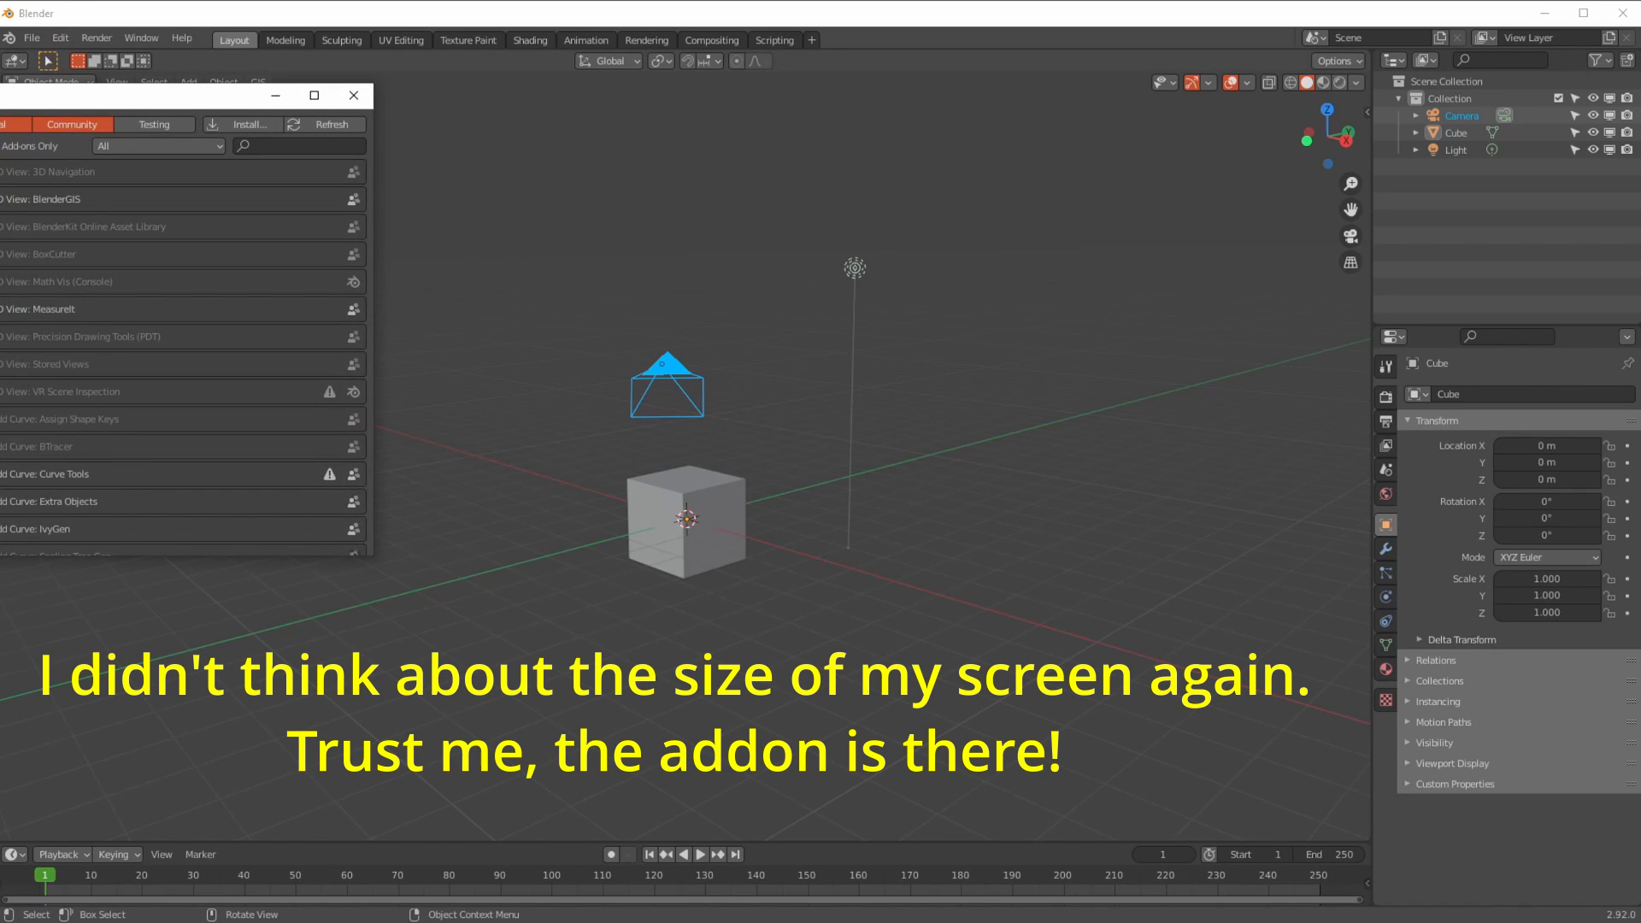
pyautogui.click(286, 147)
pyautogui.write('t')
pyautogui.write('s')
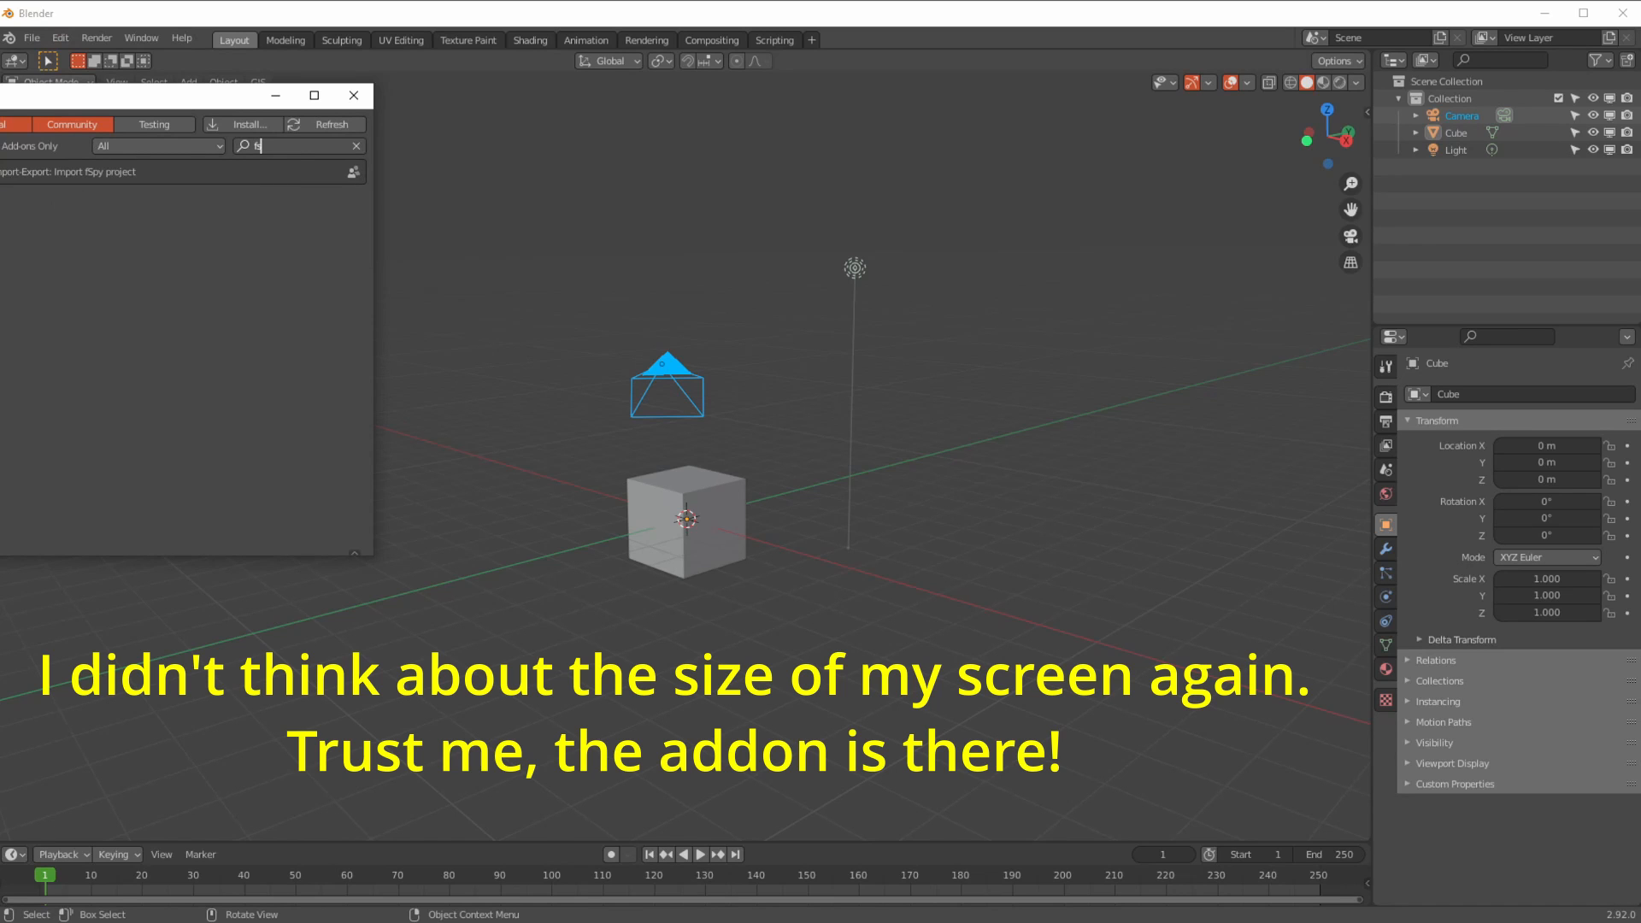
pyautogui.press('Return')
pyautogui.click(0, 172)
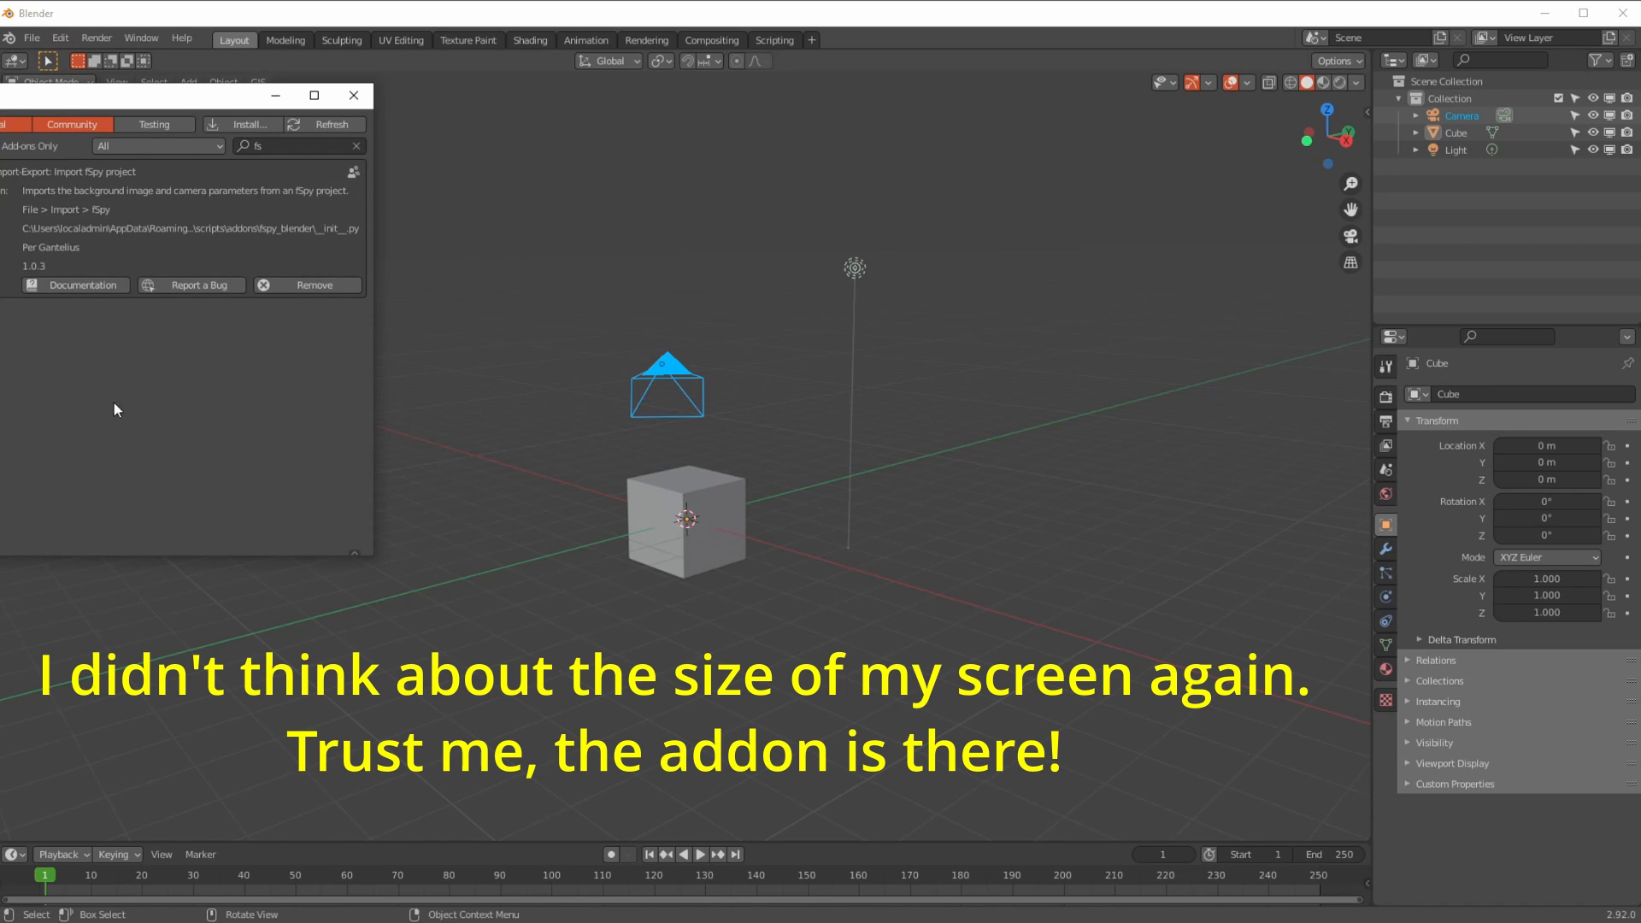
pyautogui.click(80, 285)
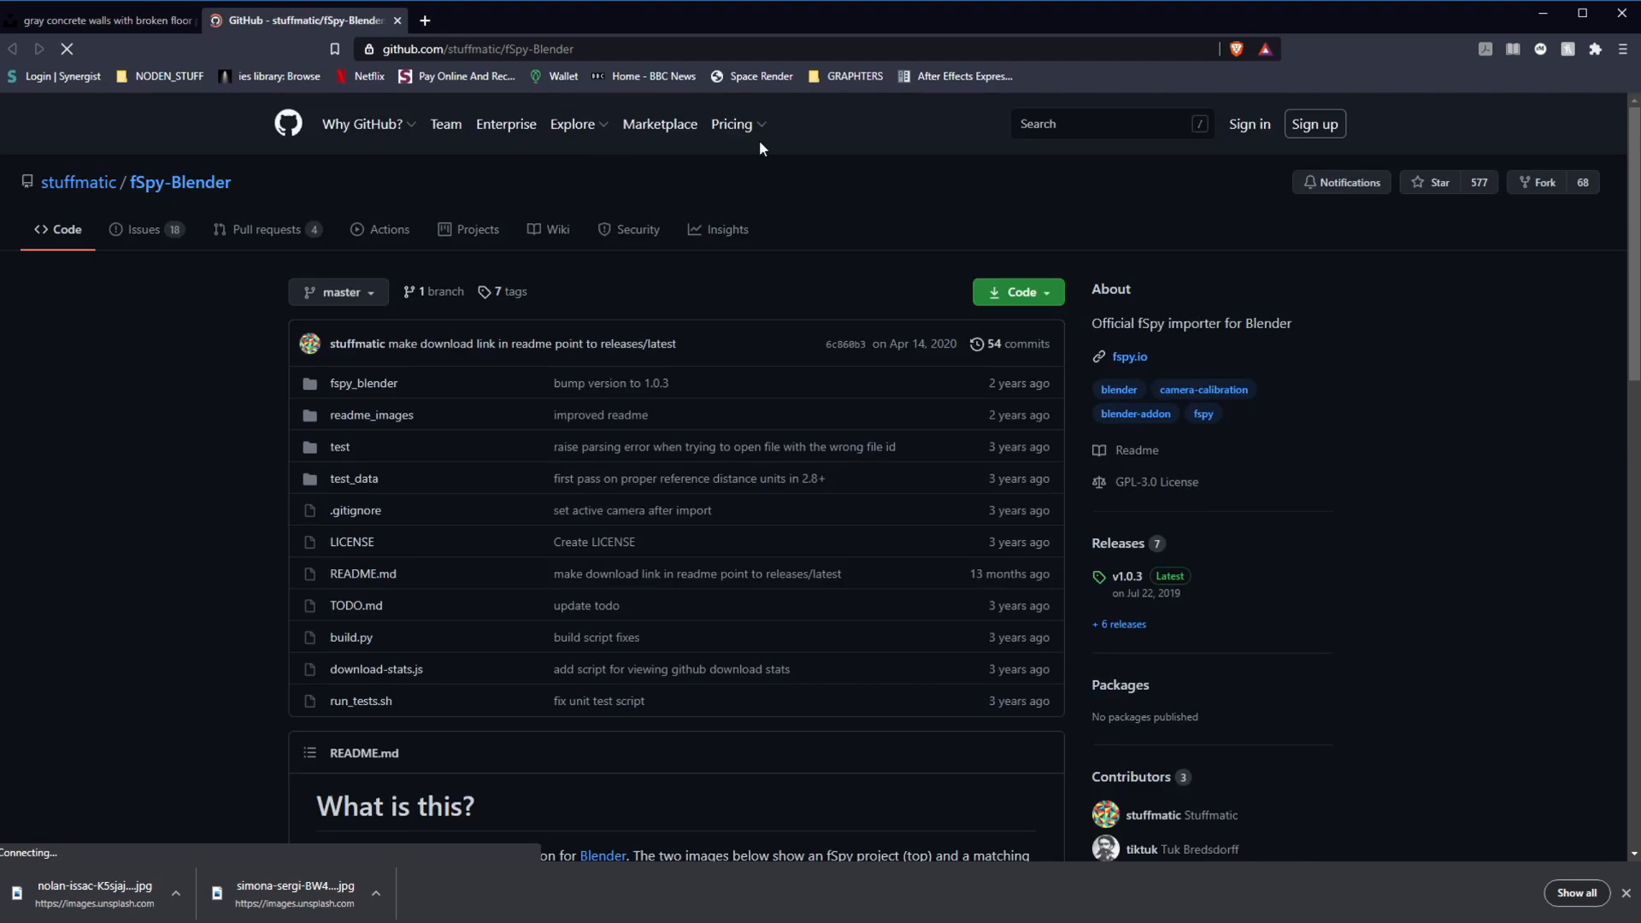
# - Open fspy.io in a new browser tab and view the page of fSpy release downloads
pyautogui.click(425, 19)
pyautogui.write('fspy')
pyautogui.click(405, 179)
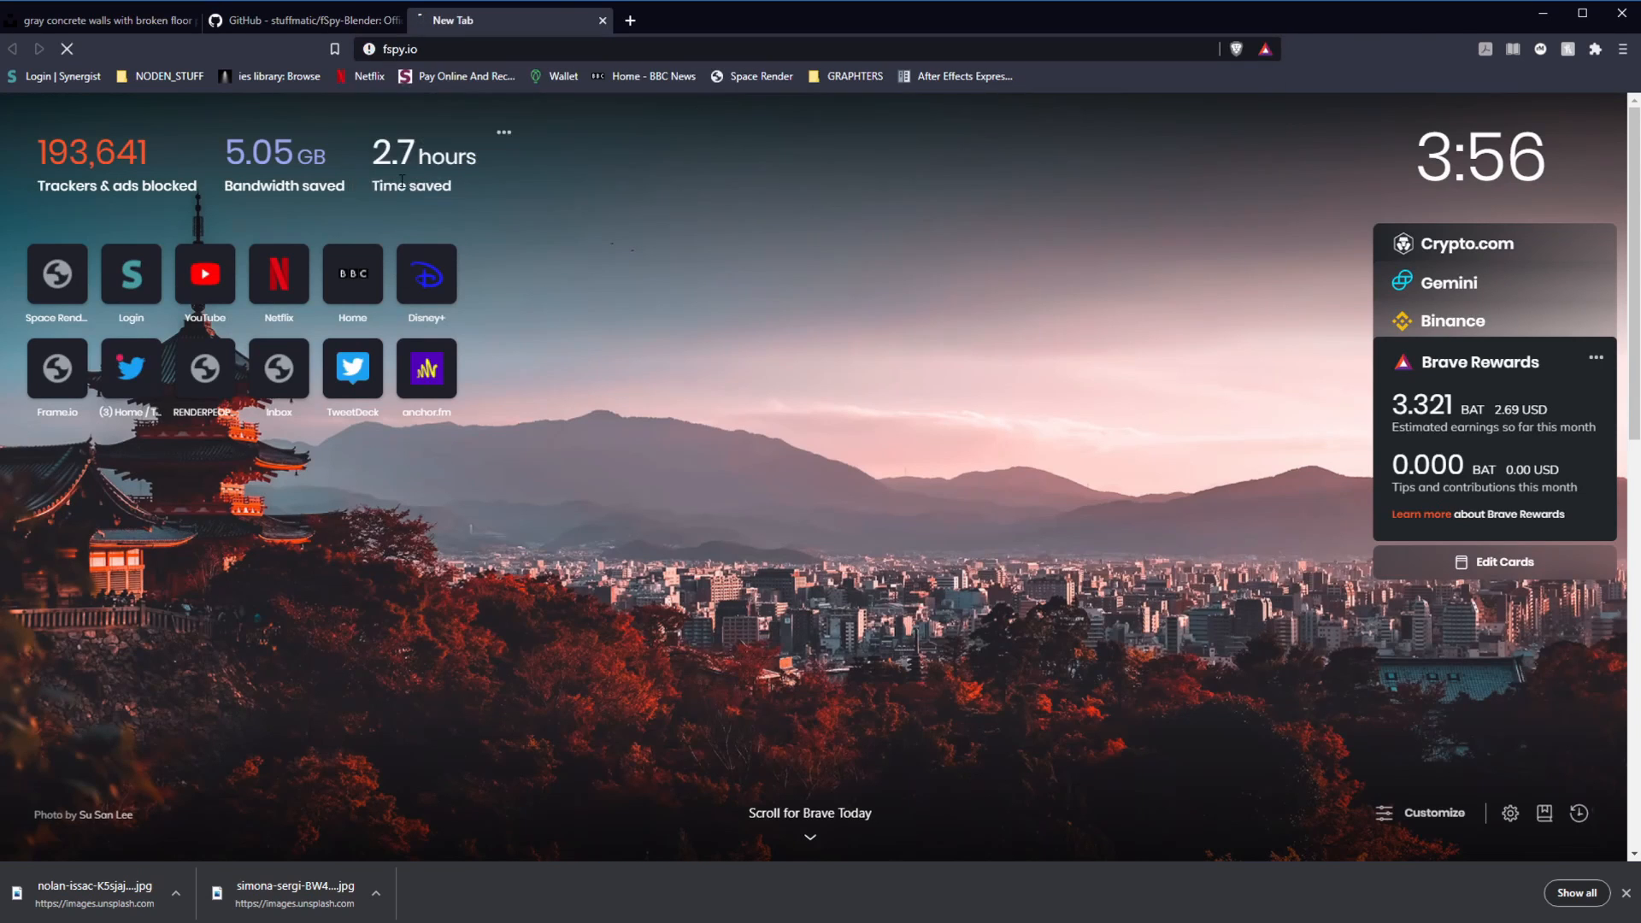
pyautogui.scroll(-5, 1618, 434)
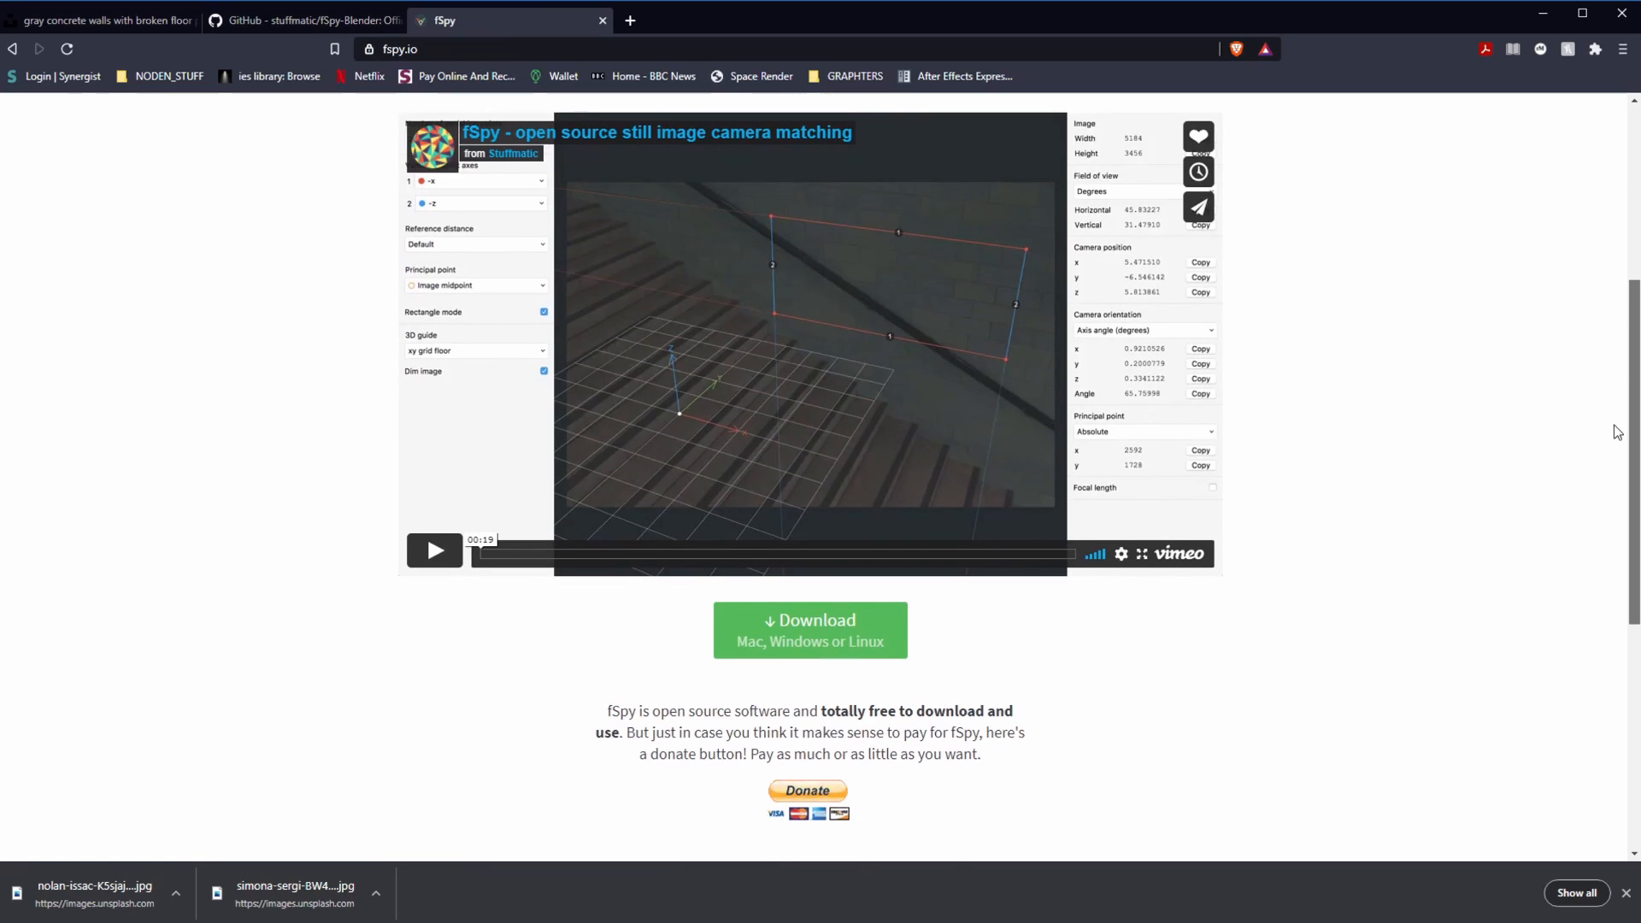
pyautogui.click(812, 643)
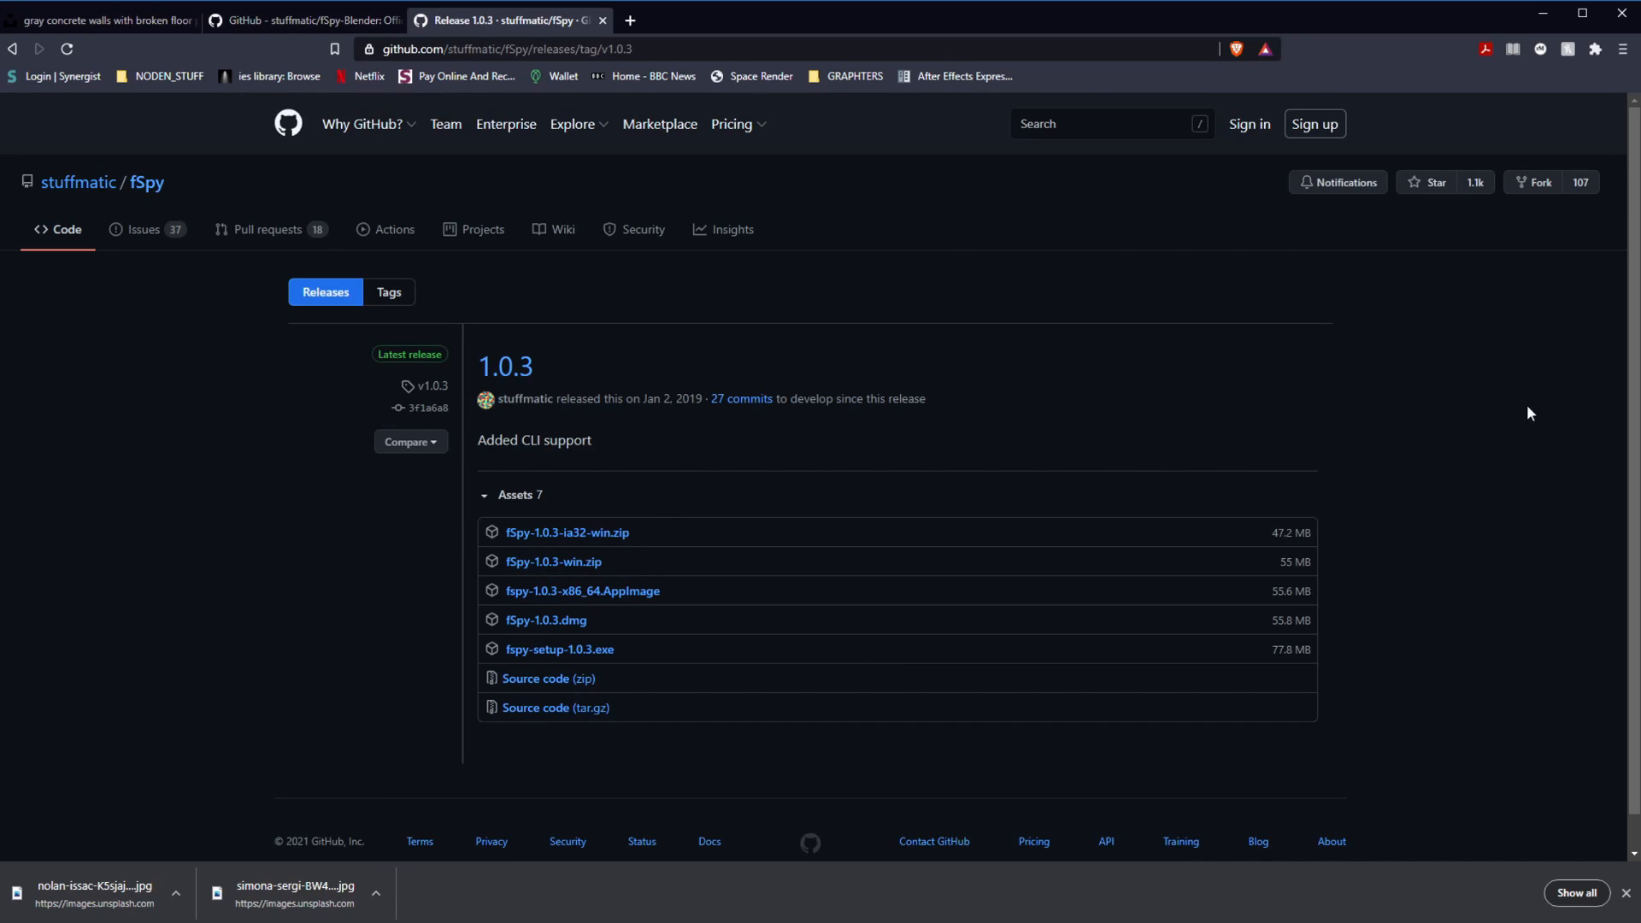
# - Go back to fspy.io, open the official Blender importer add-on's repository and view its code download options, then return to Blender's main window
pyautogui.click(12, 49)
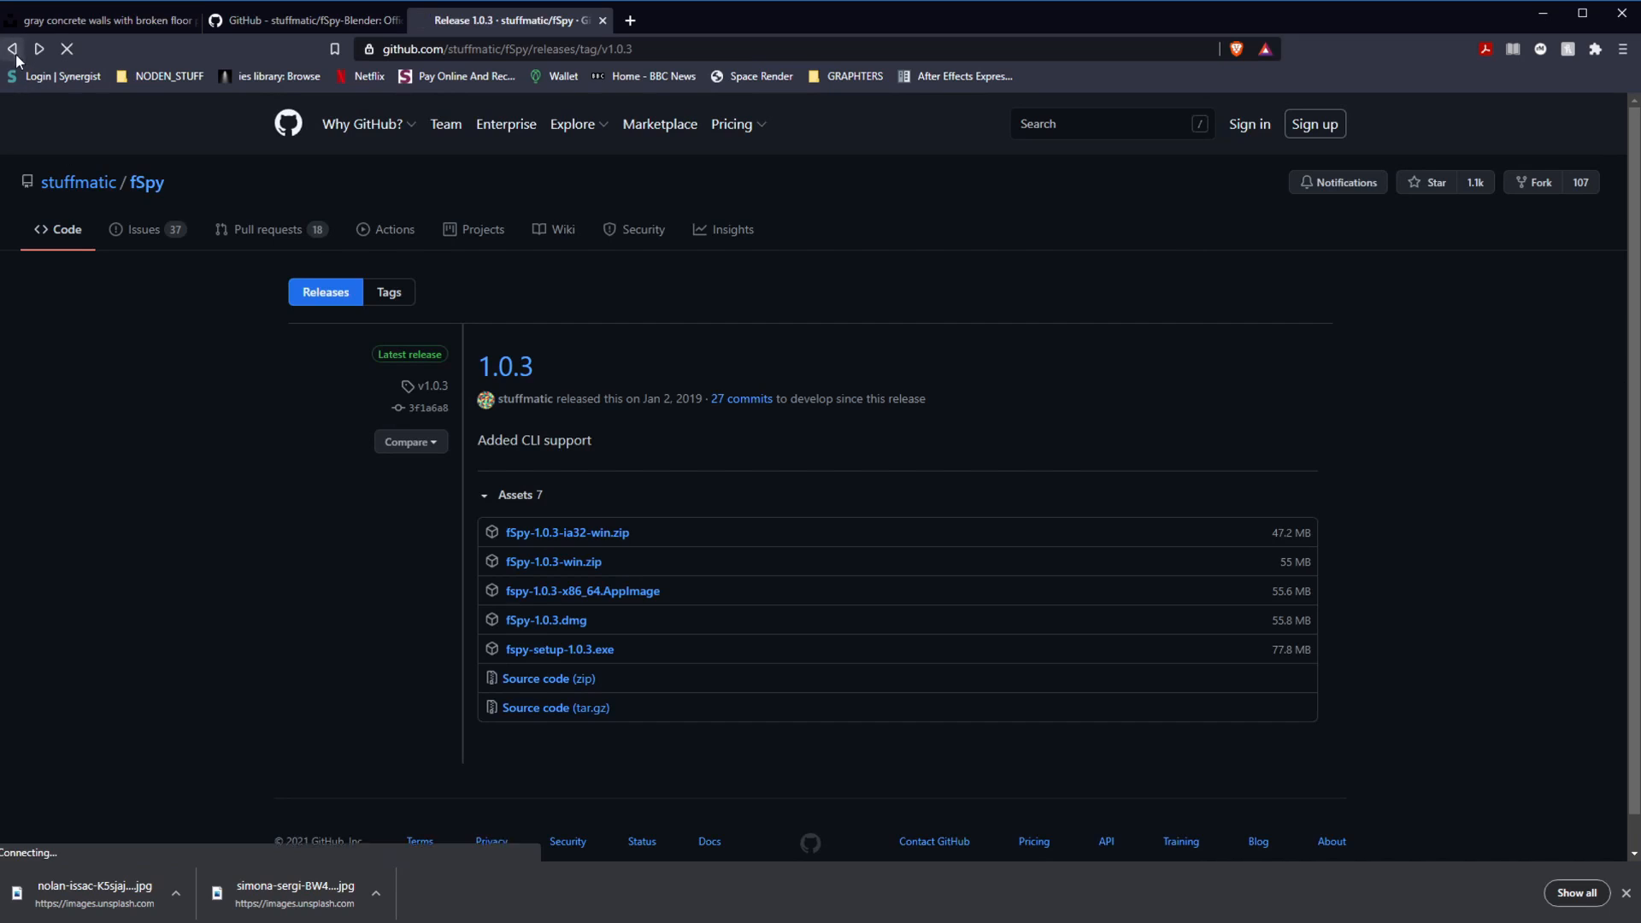
pyautogui.moveTo(1632, 569); pyautogui.dragTo(1628, 791)
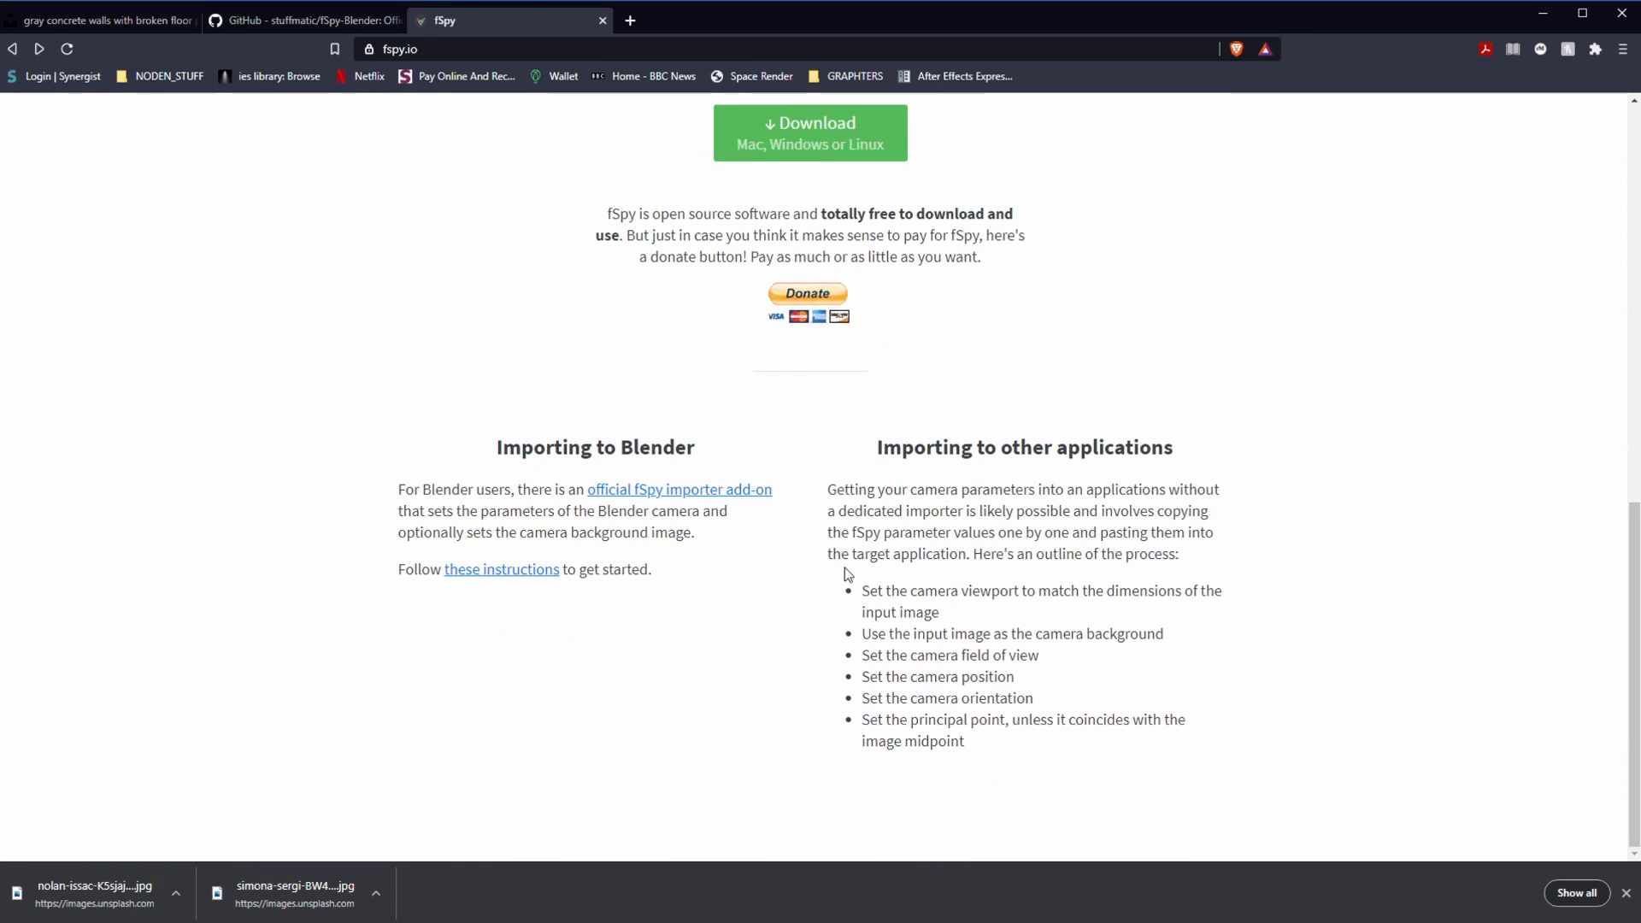
pyautogui.click(649, 494)
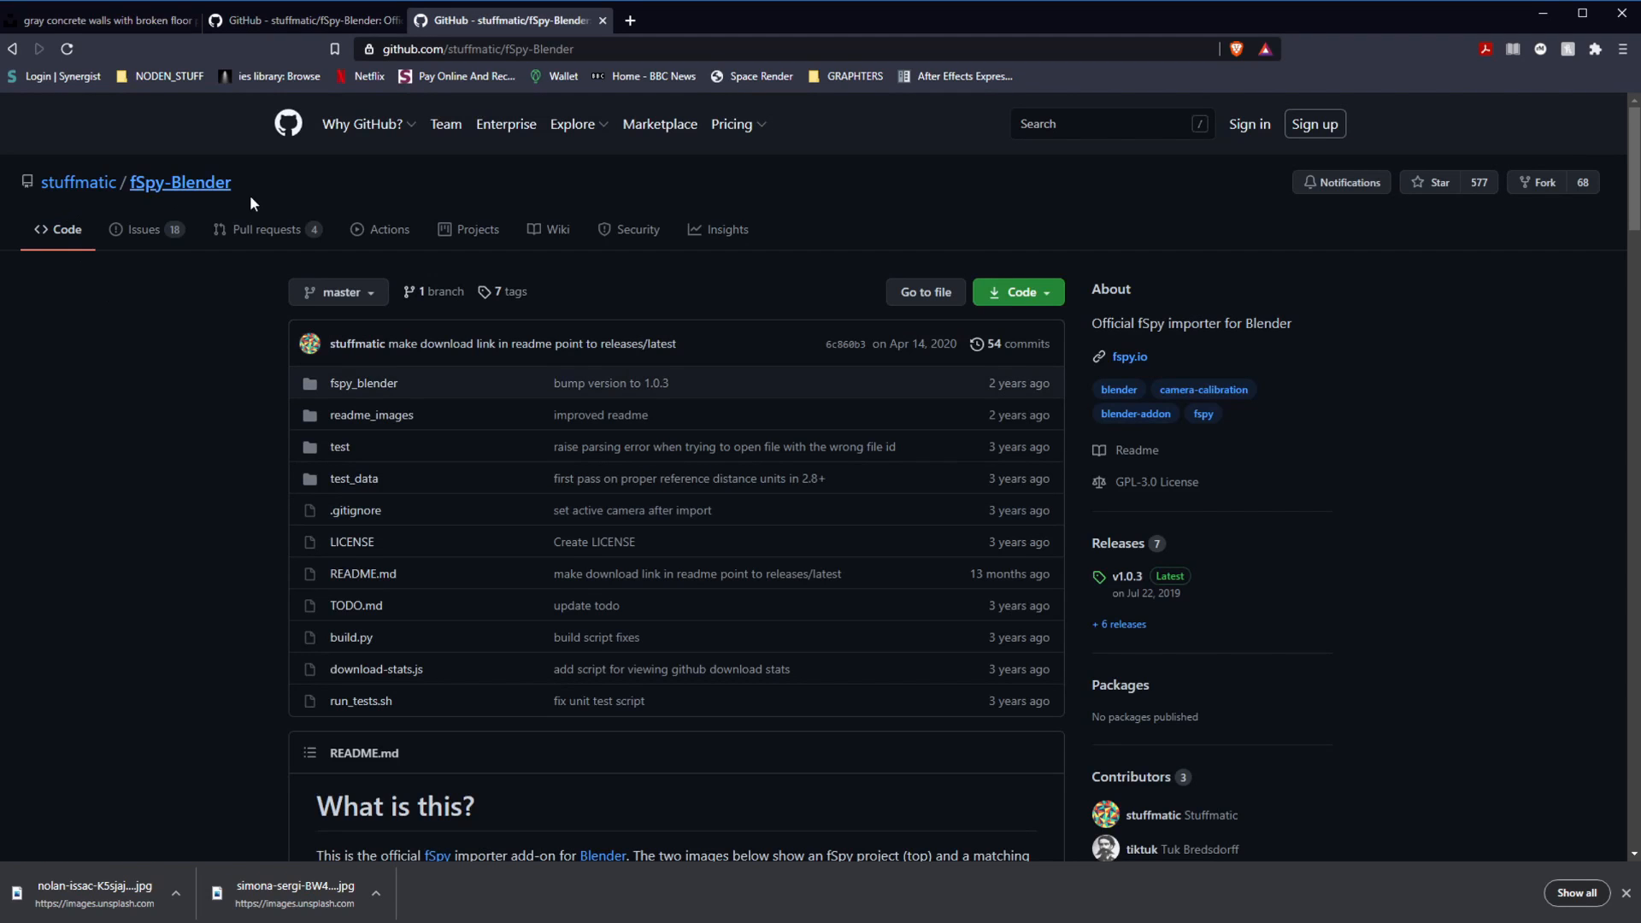
pyautogui.click(1047, 296)
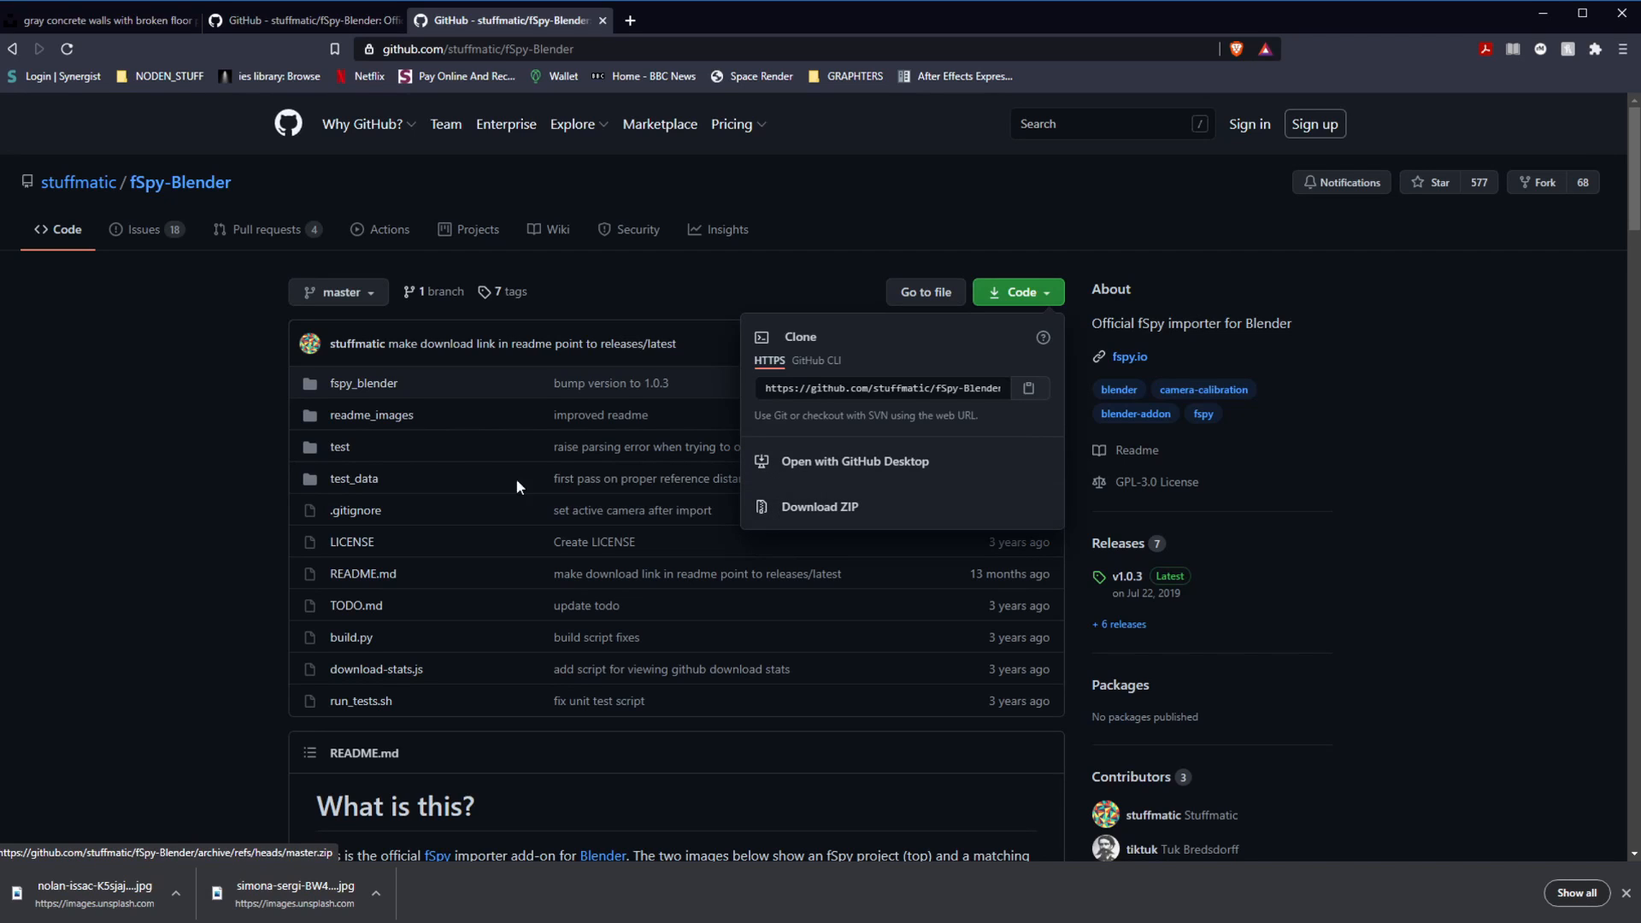
pyautogui.click(172, 489)
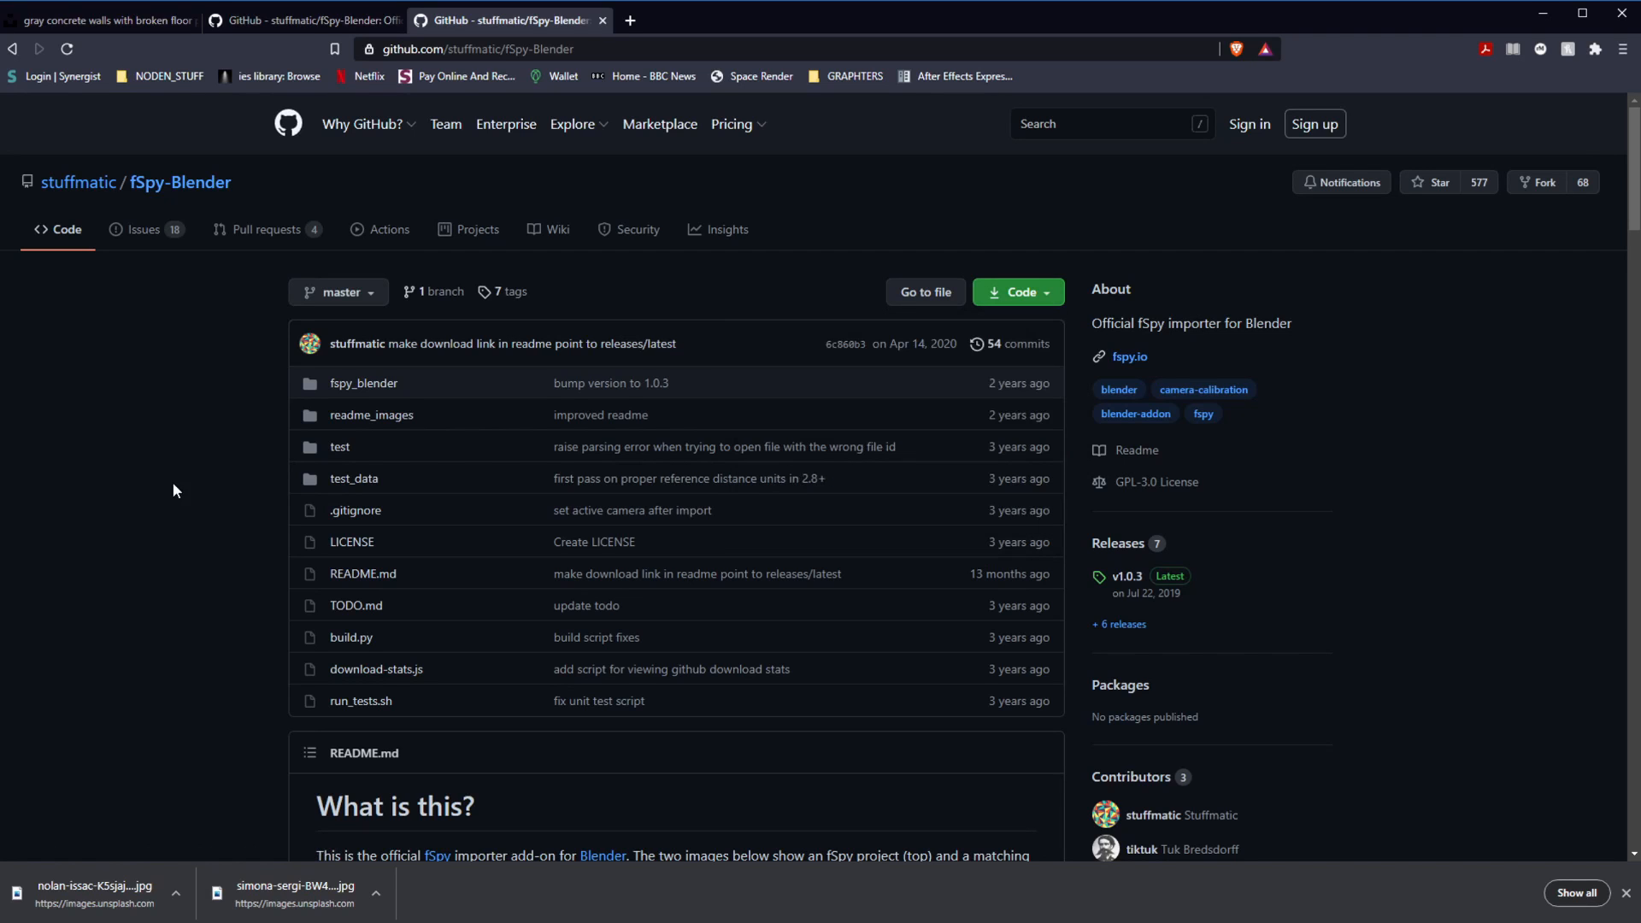
pyautogui.click(1544, 17)
pyautogui.click(354, 97)
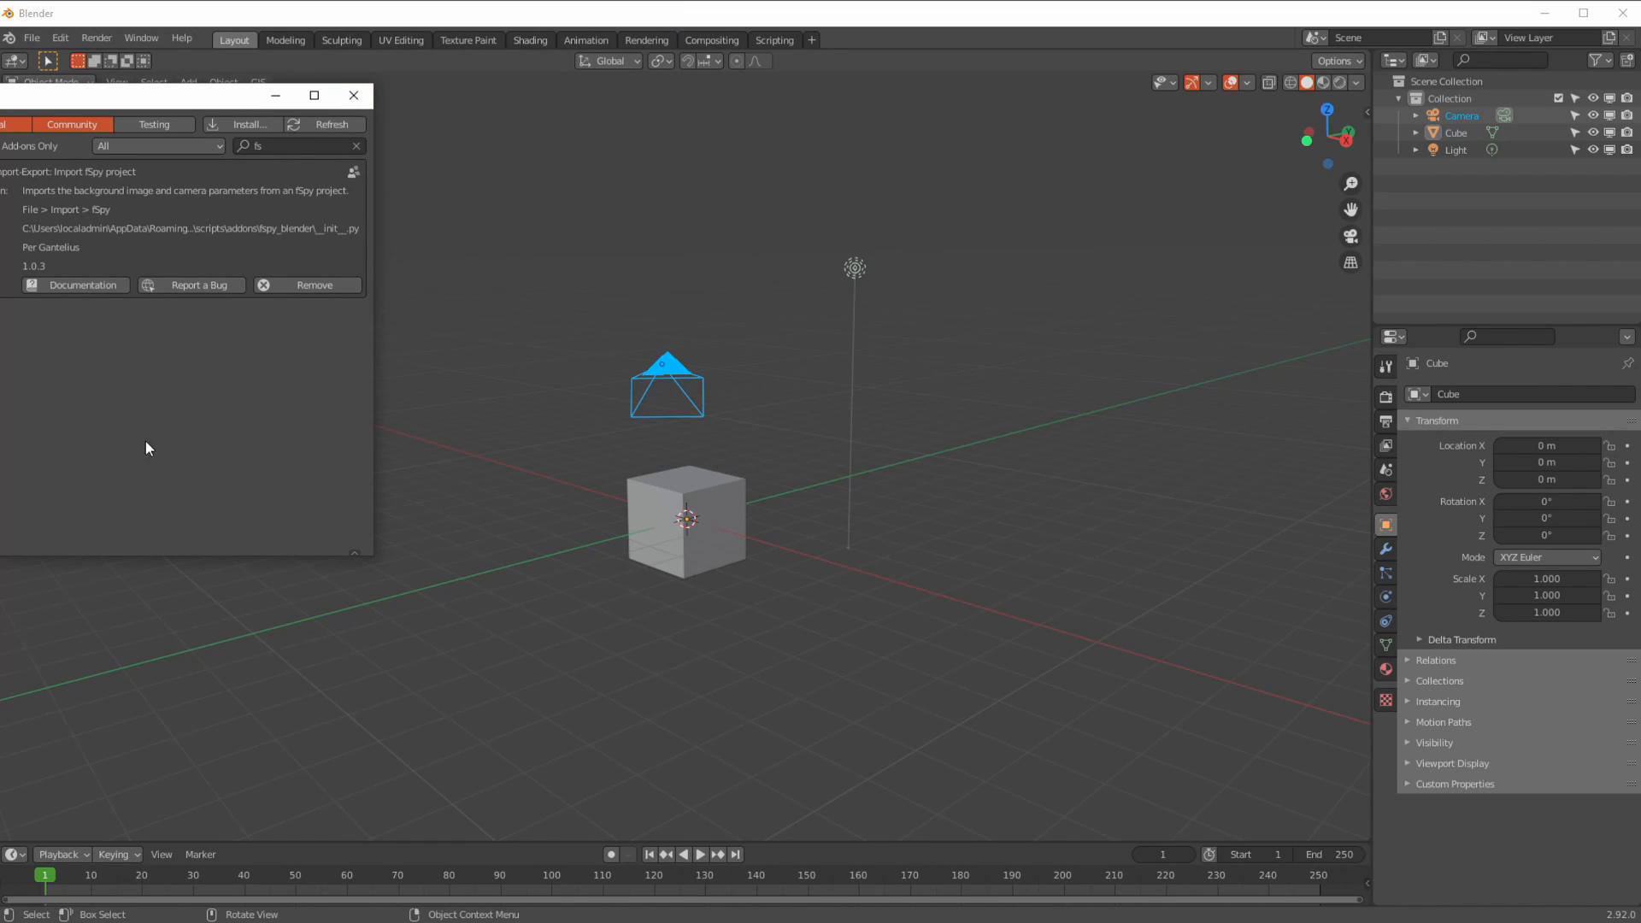
# - Import nolan-isaacs_fspy.fspy from D:\GENVFX\Tuts\025_fspyCameraProj, with updating of existing imports and background image import enabled
pyautogui.click(34, 40)
pyautogui.moveTo(162, 269)
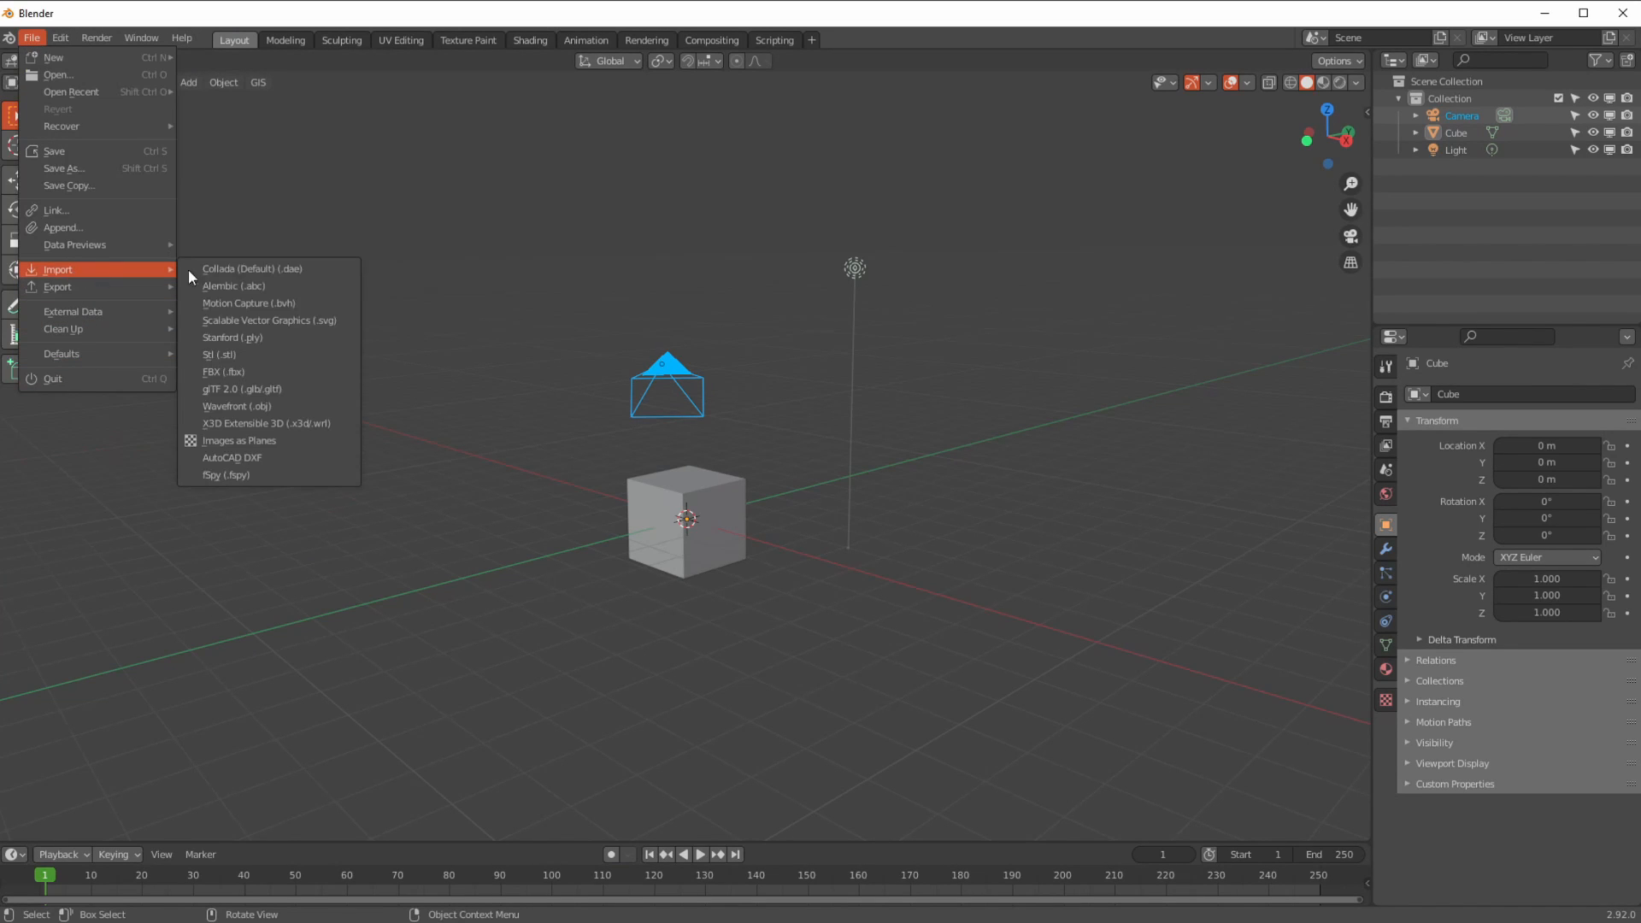
pyautogui.click(245, 474)
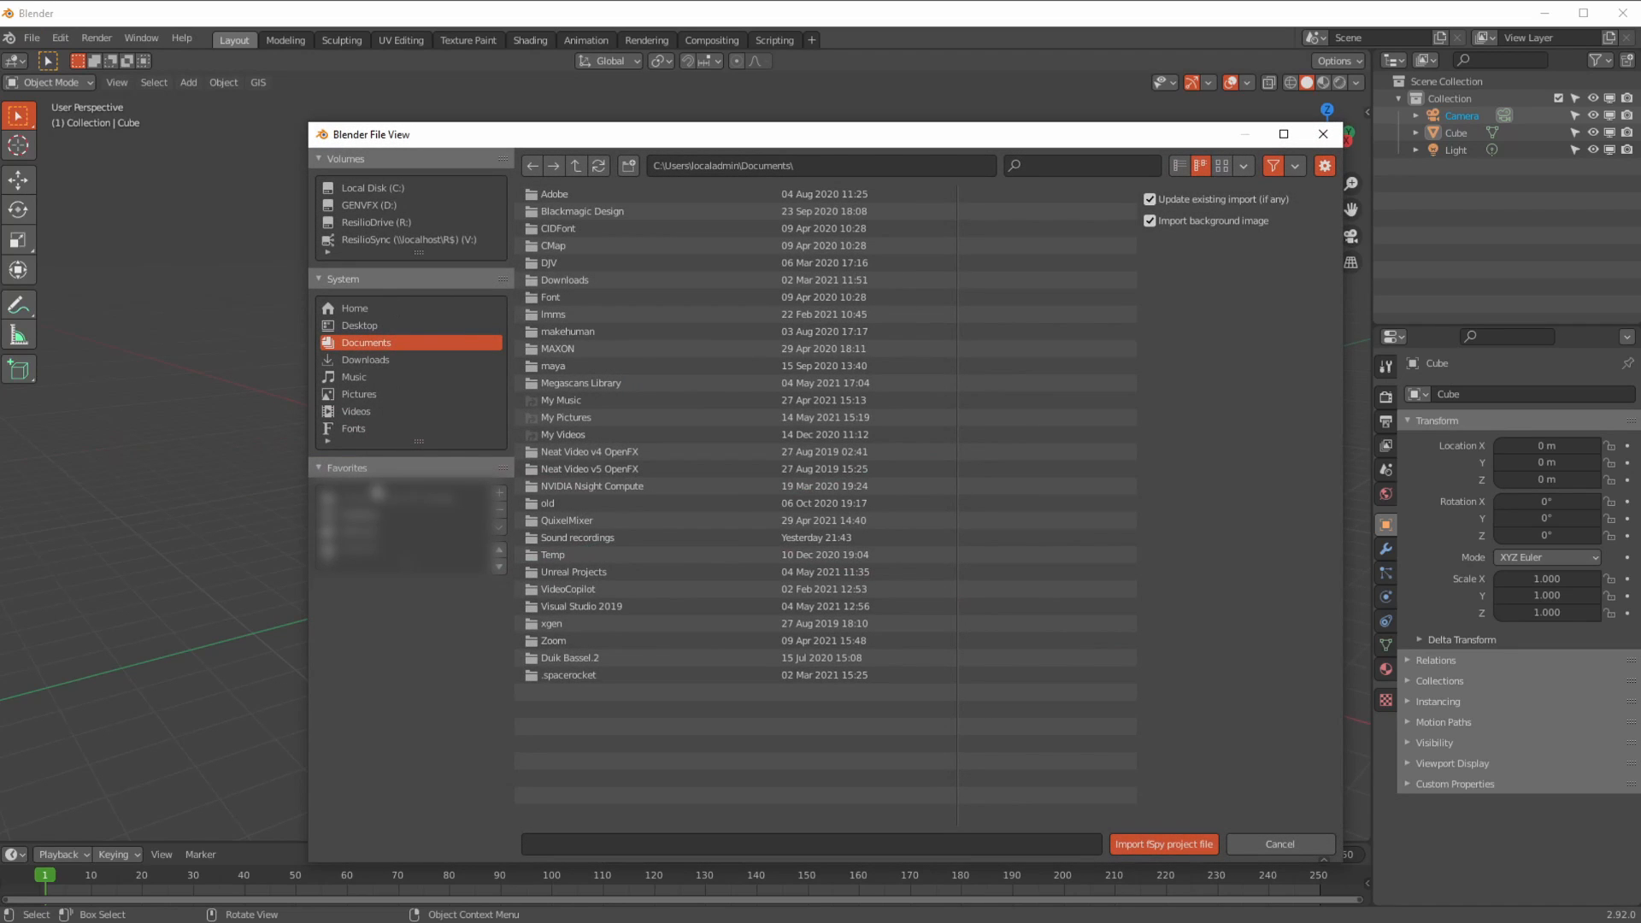
pyautogui.click(371, 205)
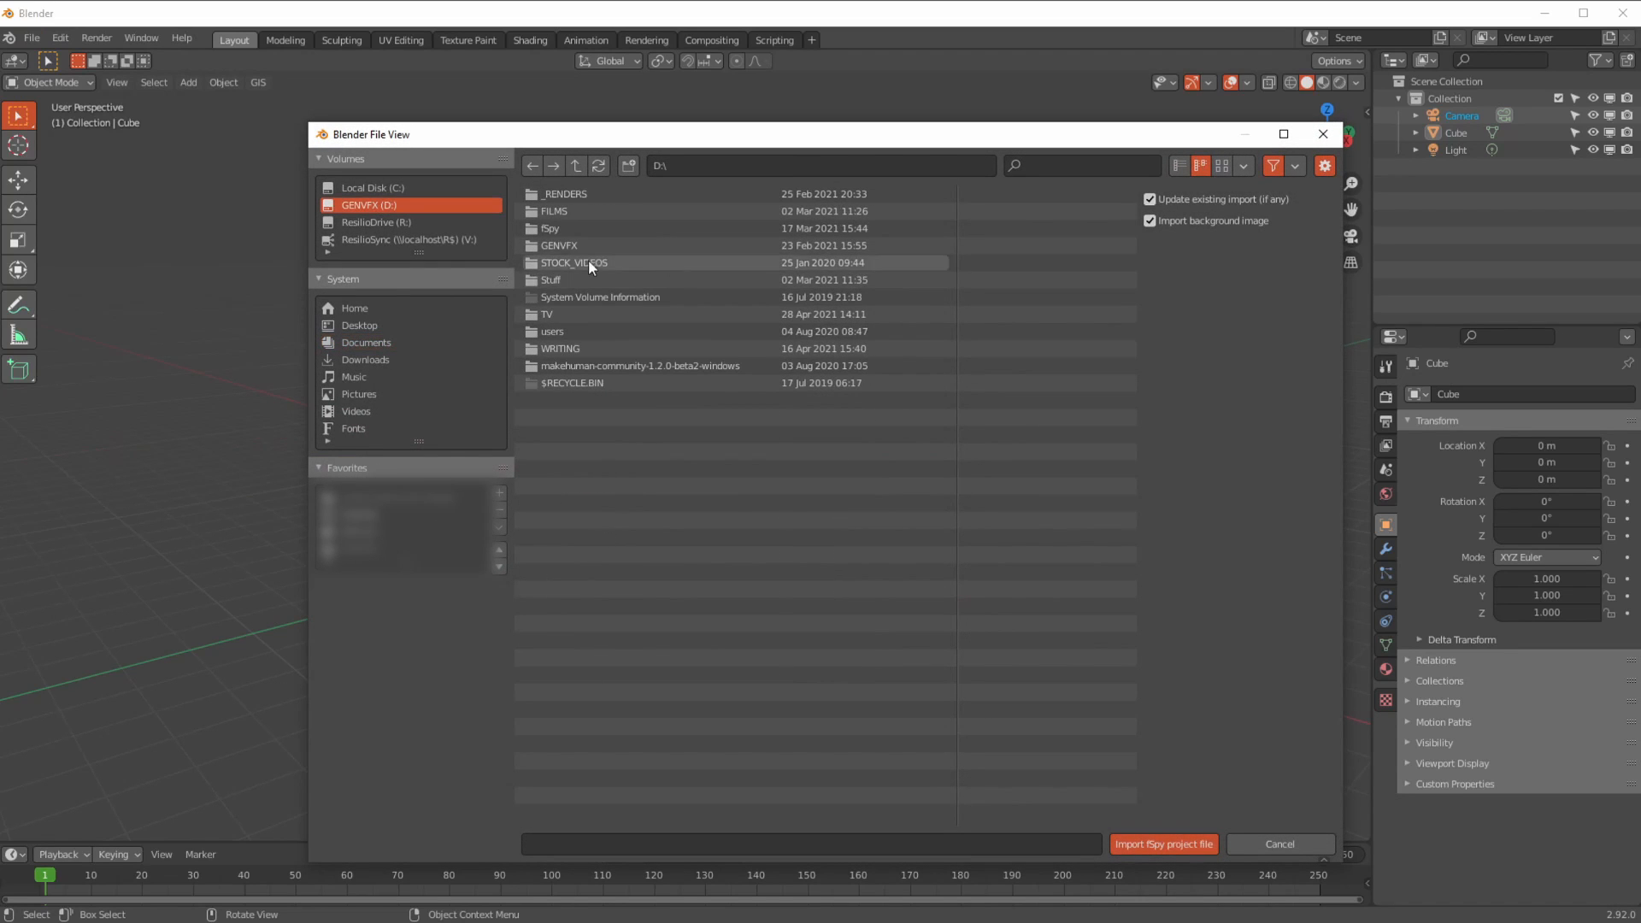
pyautogui.click(535, 247)
pyautogui.moveTo(541, 135); pyautogui.dragTo(338, 123)
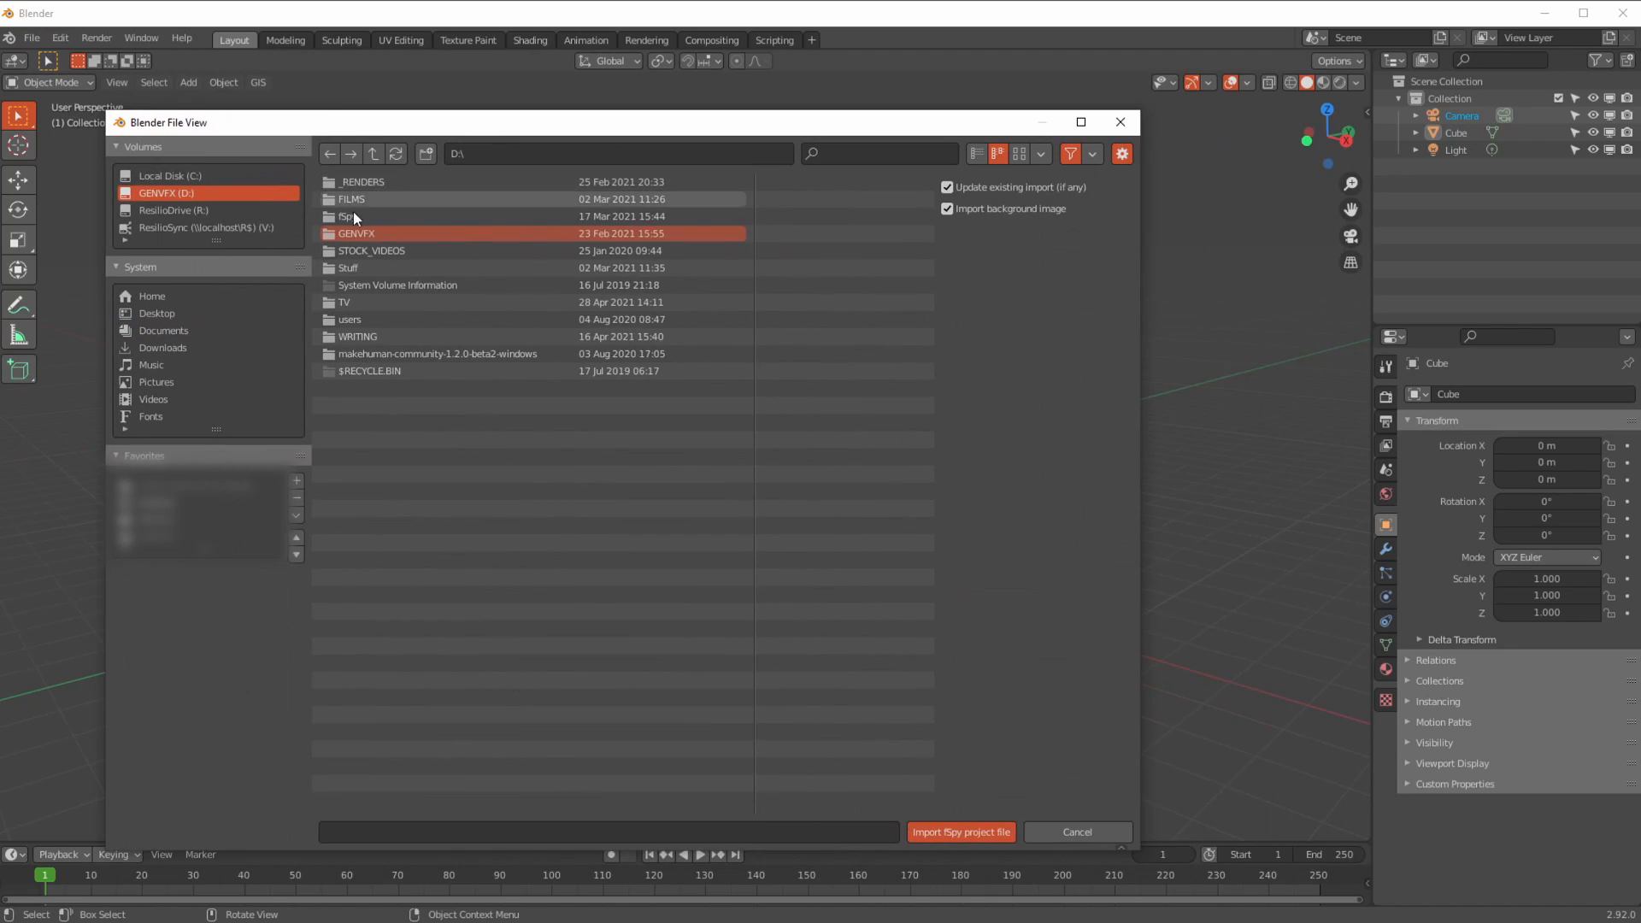
pyautogui.doubleClick(331, 236)
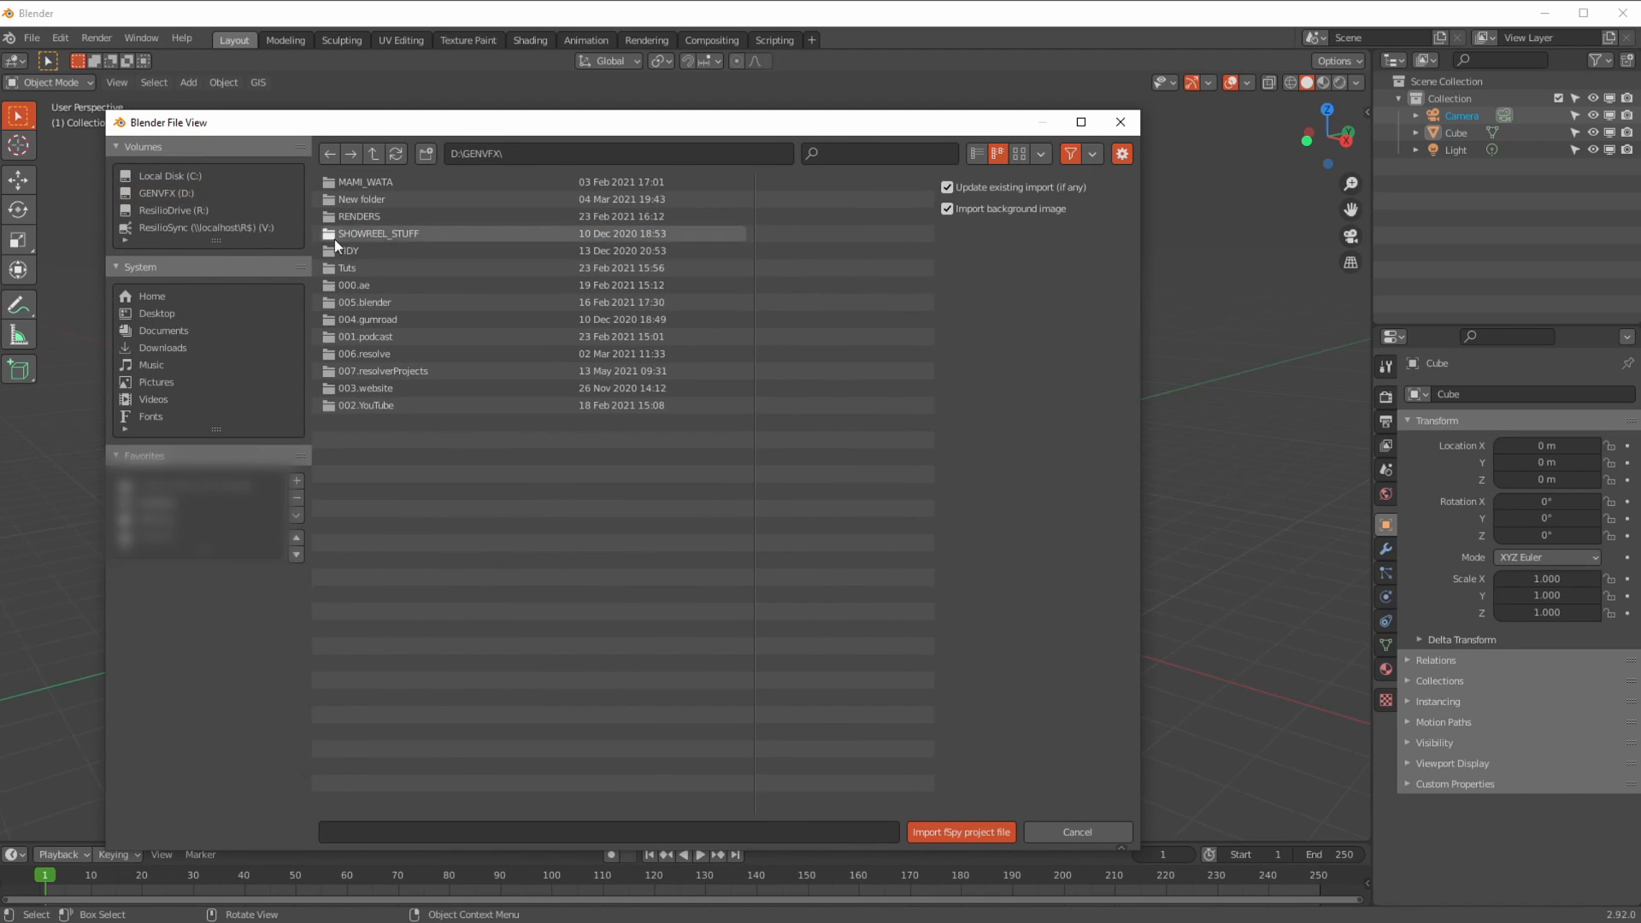
pyautogui.doubleClick(328, 269)
pyautogui.click(332, 594)
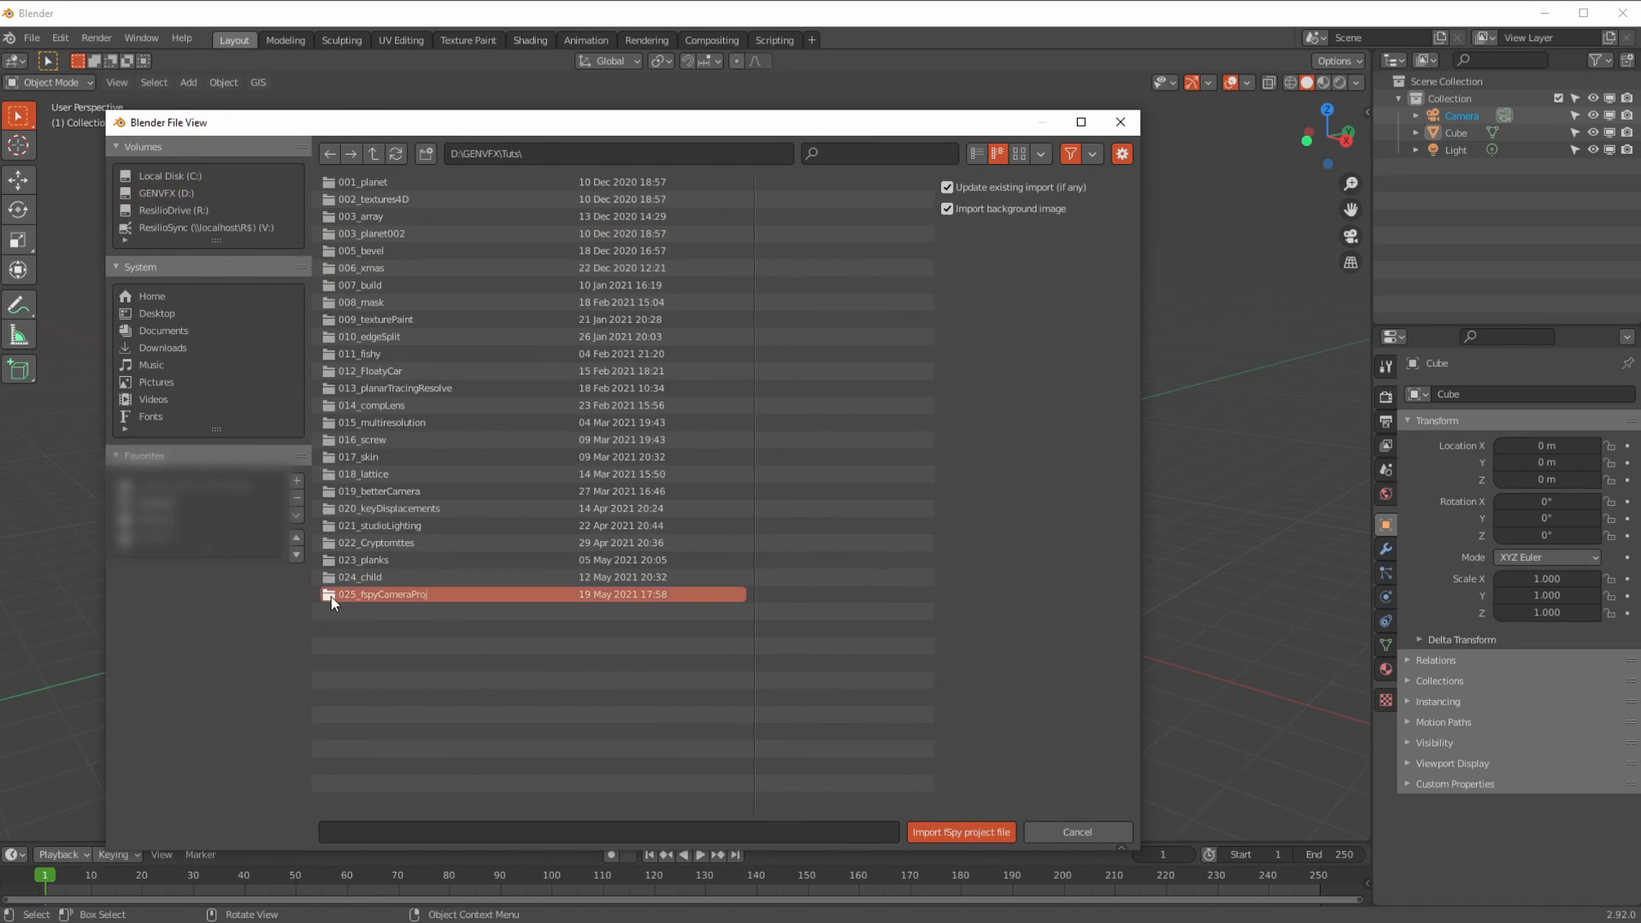
pyautogui.doubleClick(331, 595)
pyautogui.click(369, 183)
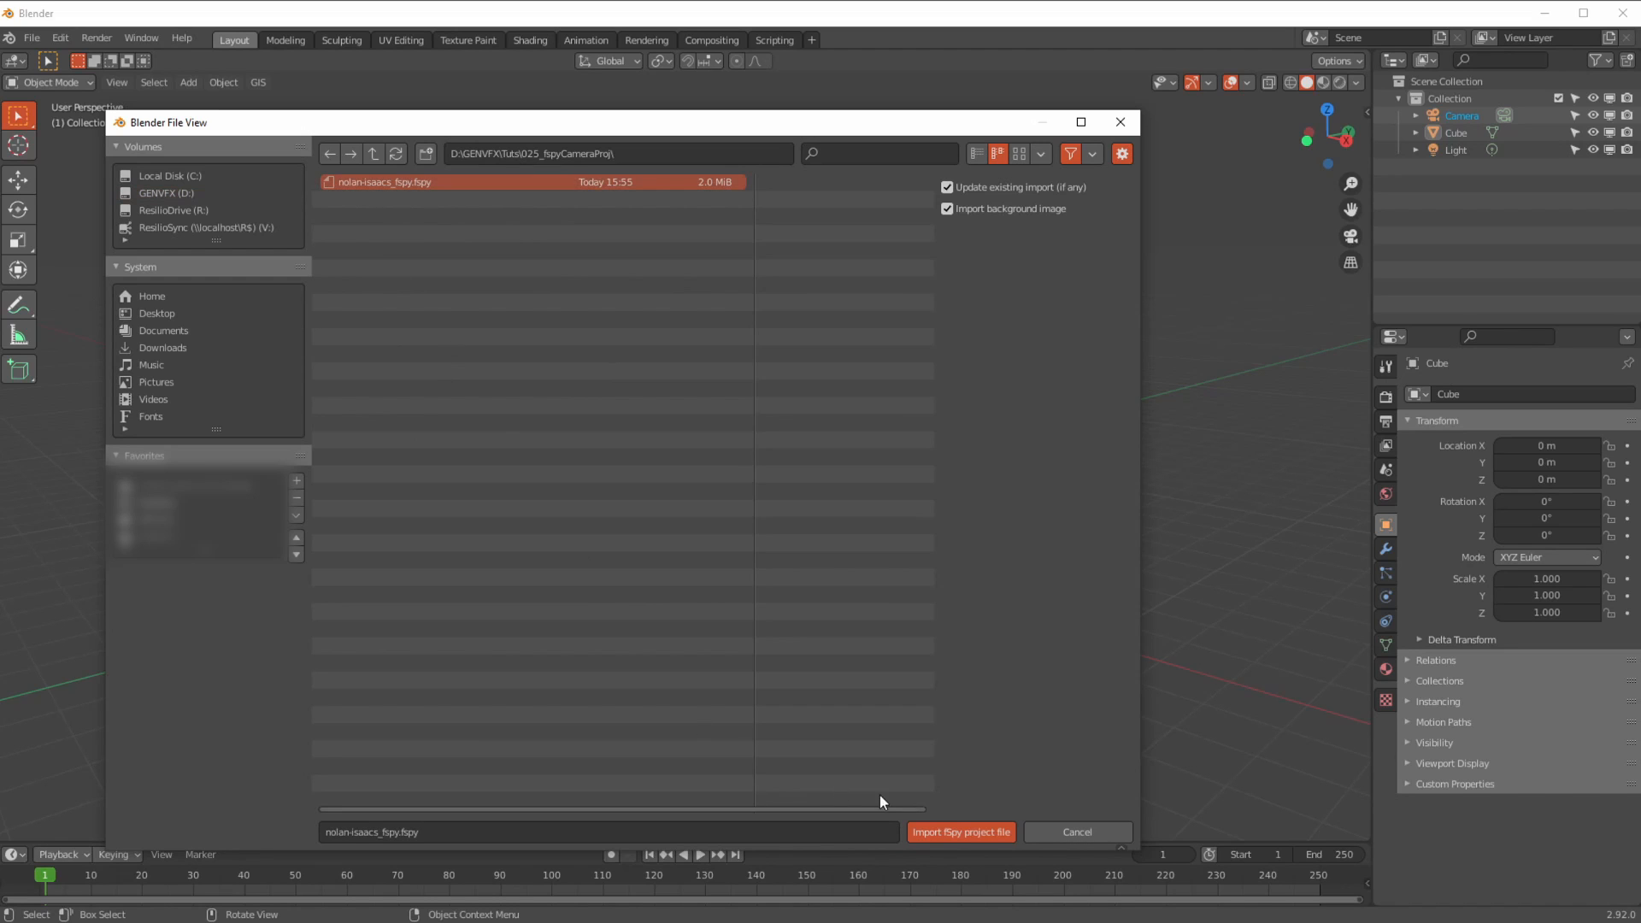
pyautogui.click(937, 833)
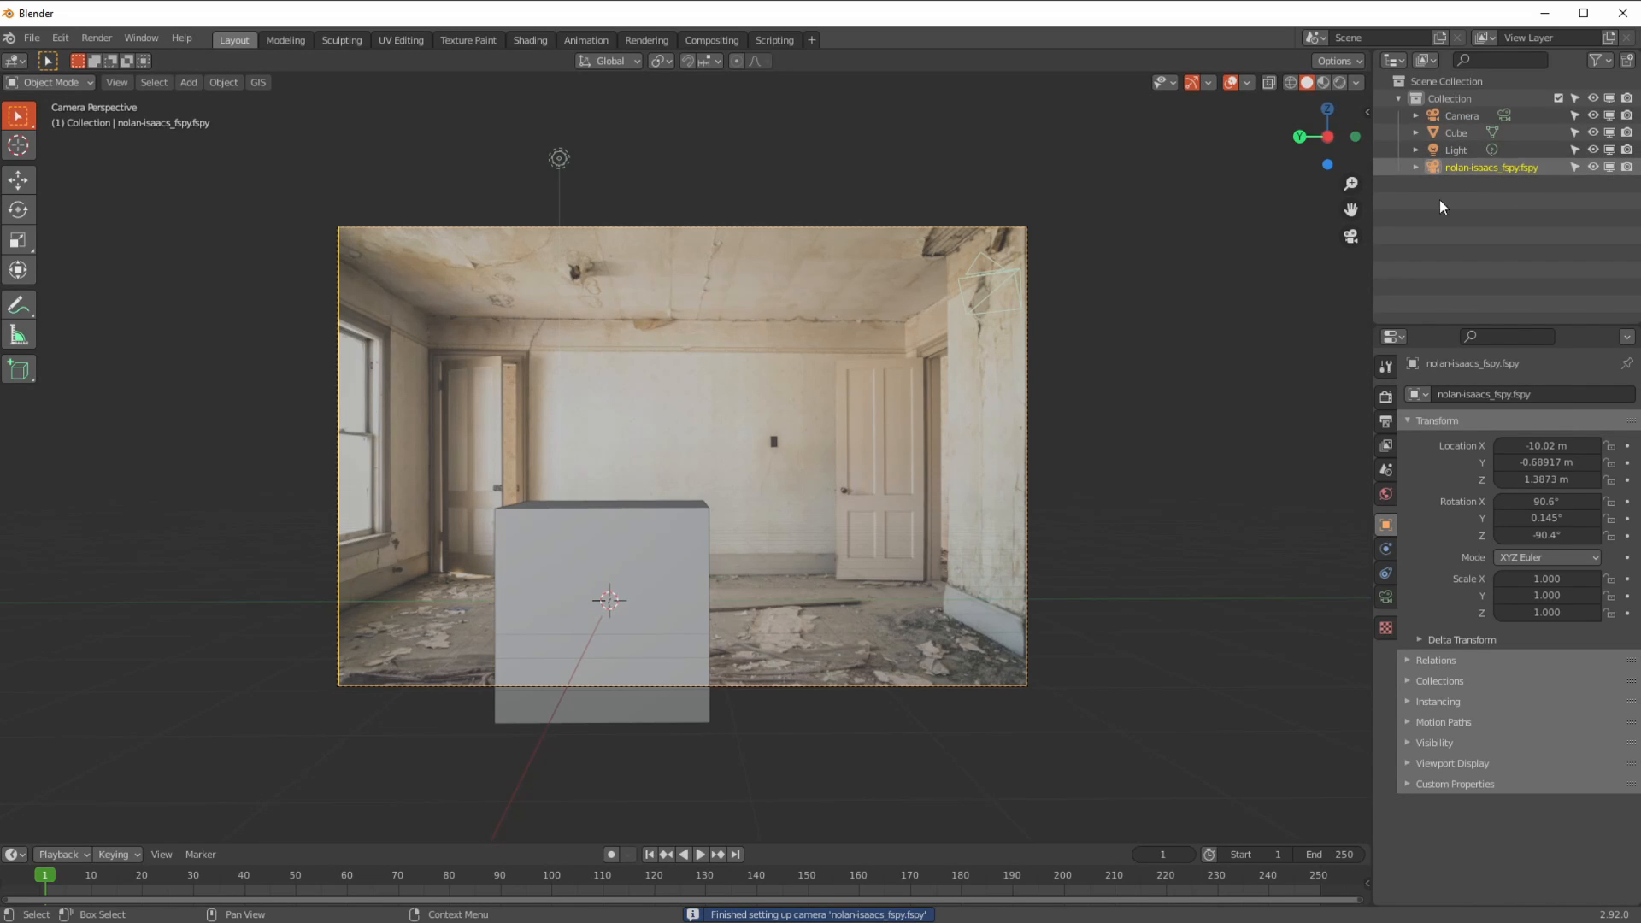
# - Compare the imported fSpy camera's lens settings and view with the default camera's, ending with the fSpy camera's data selected
pyautogui.click(1416, 167)
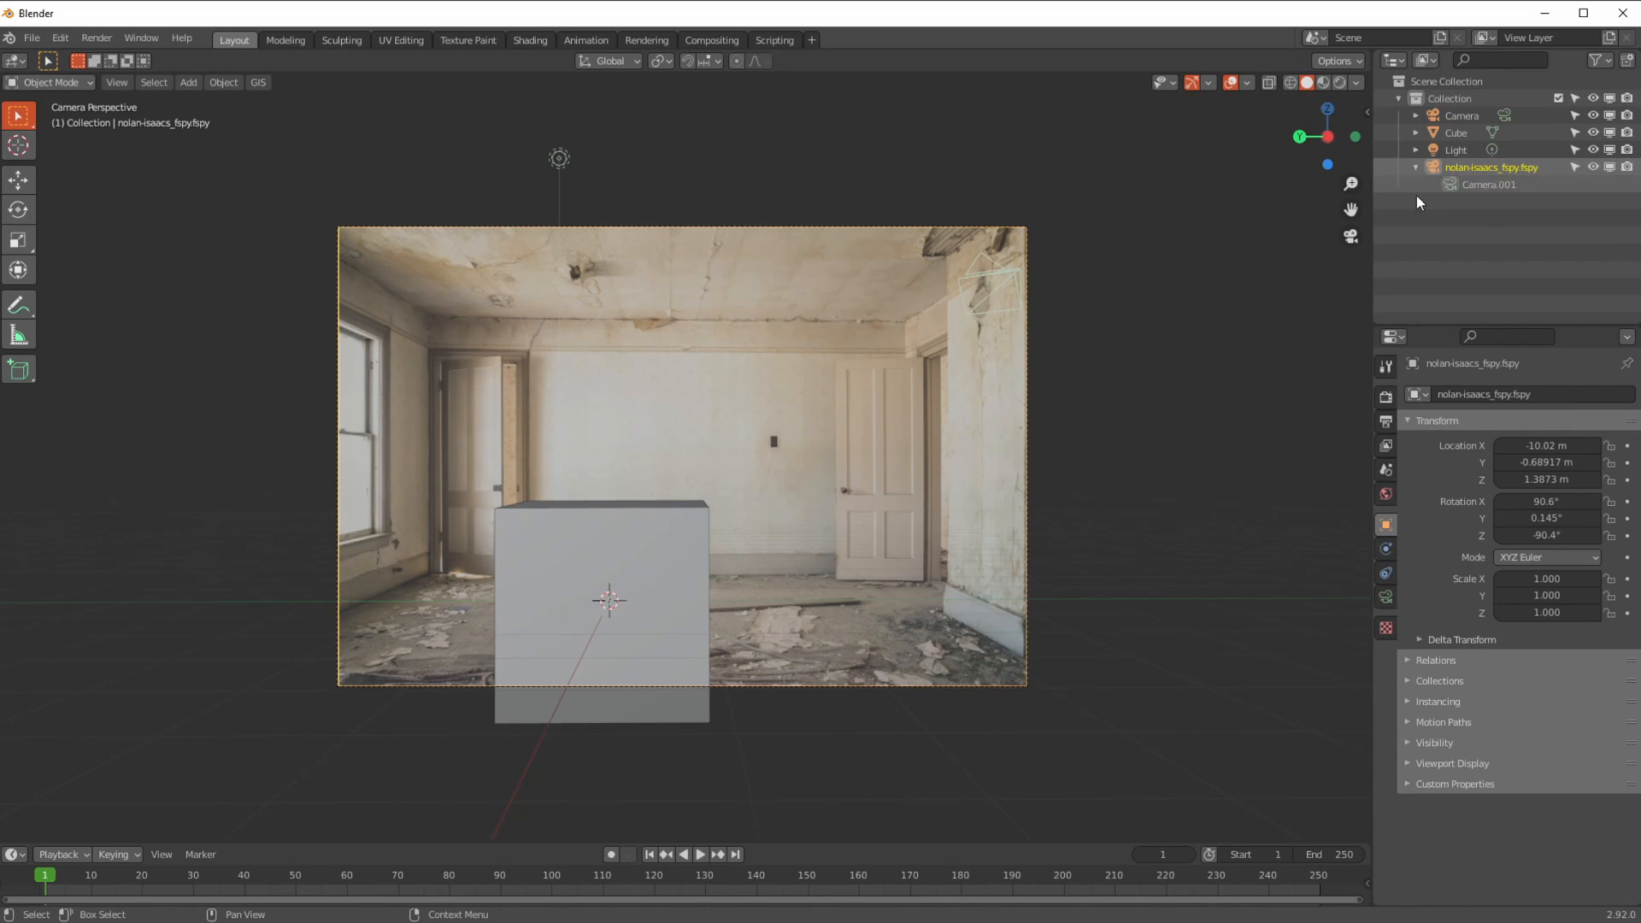
pyautogui.click(1452, 188)
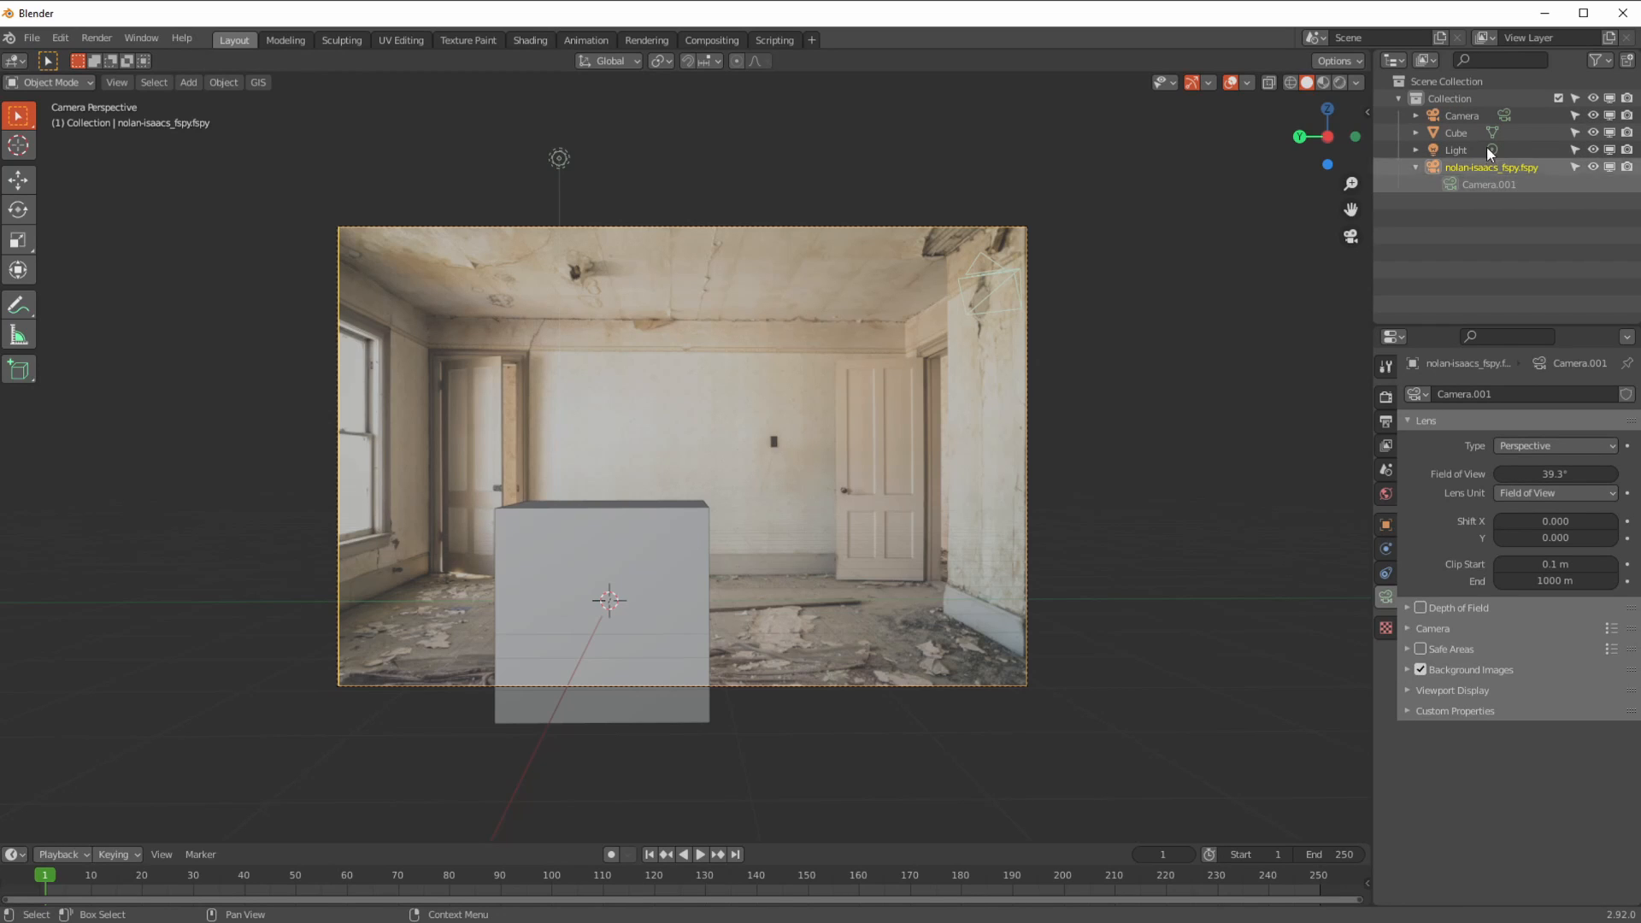
pyautogui.click(1504, 115)
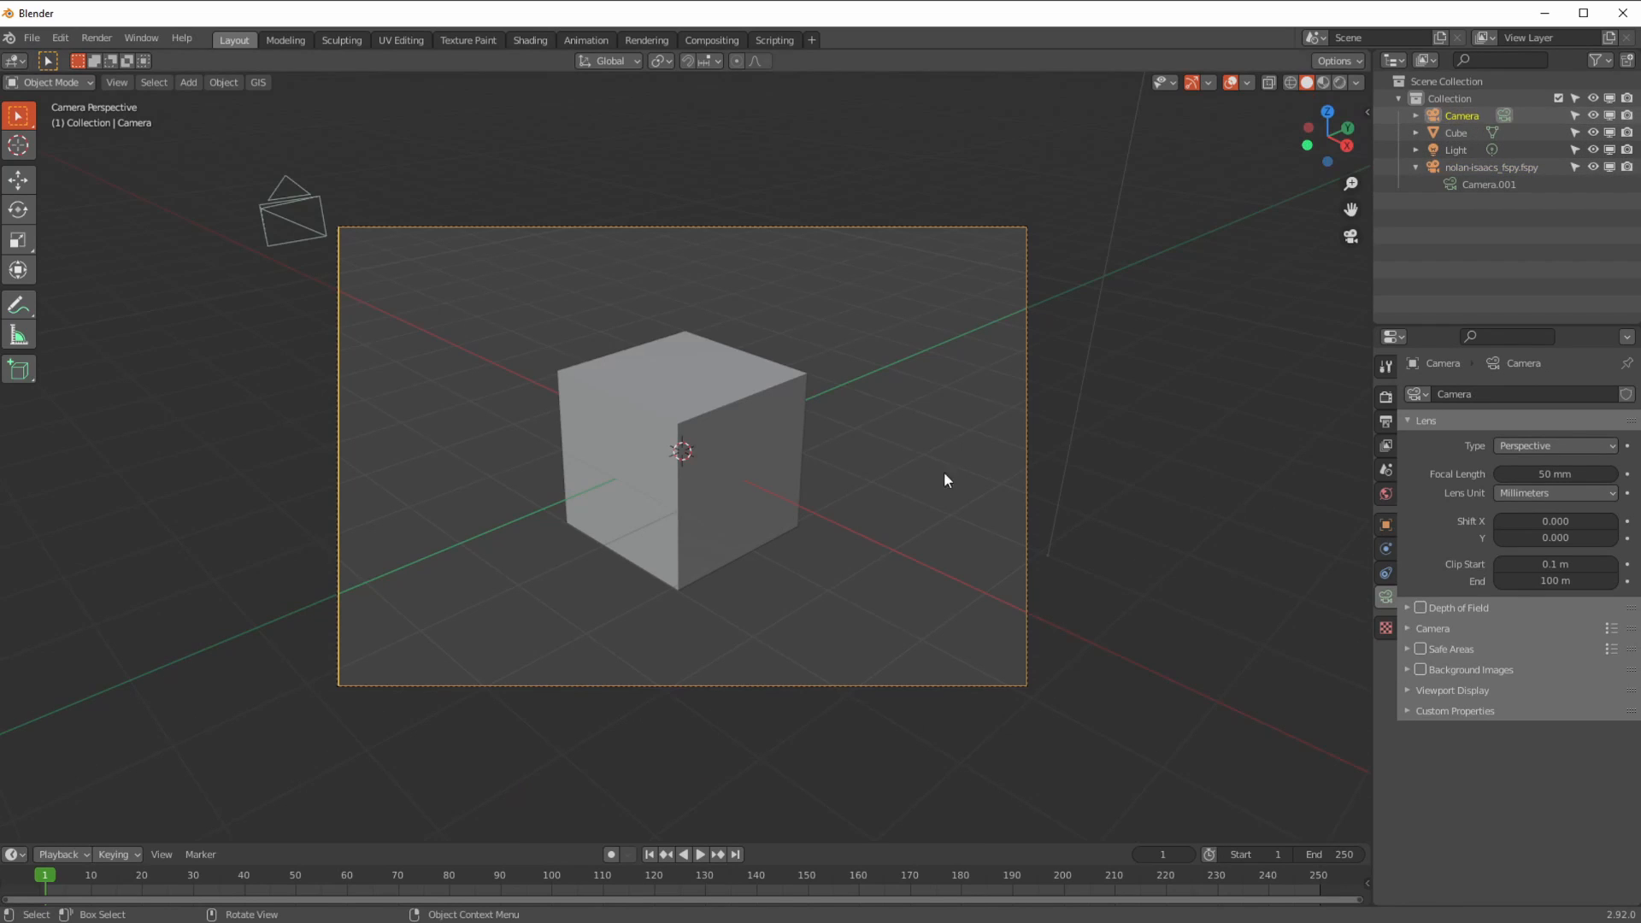
pyautogui.moveTo(586, 453); pyautogui.dragTo(653, 455, button='middle')
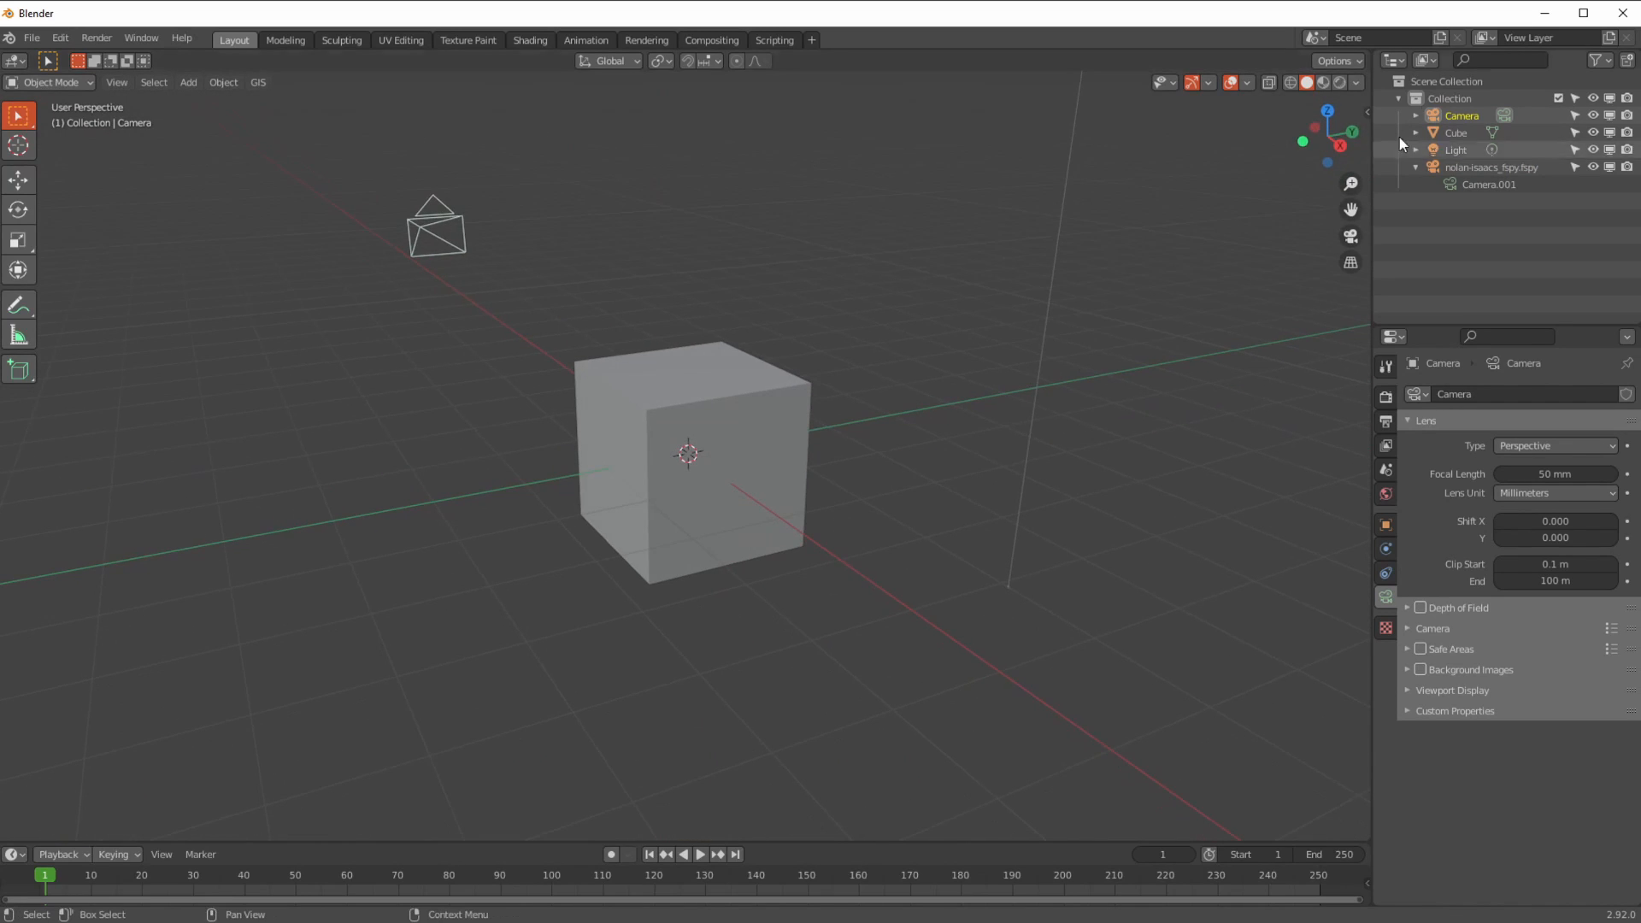
pyautogui.click(1453, 185)
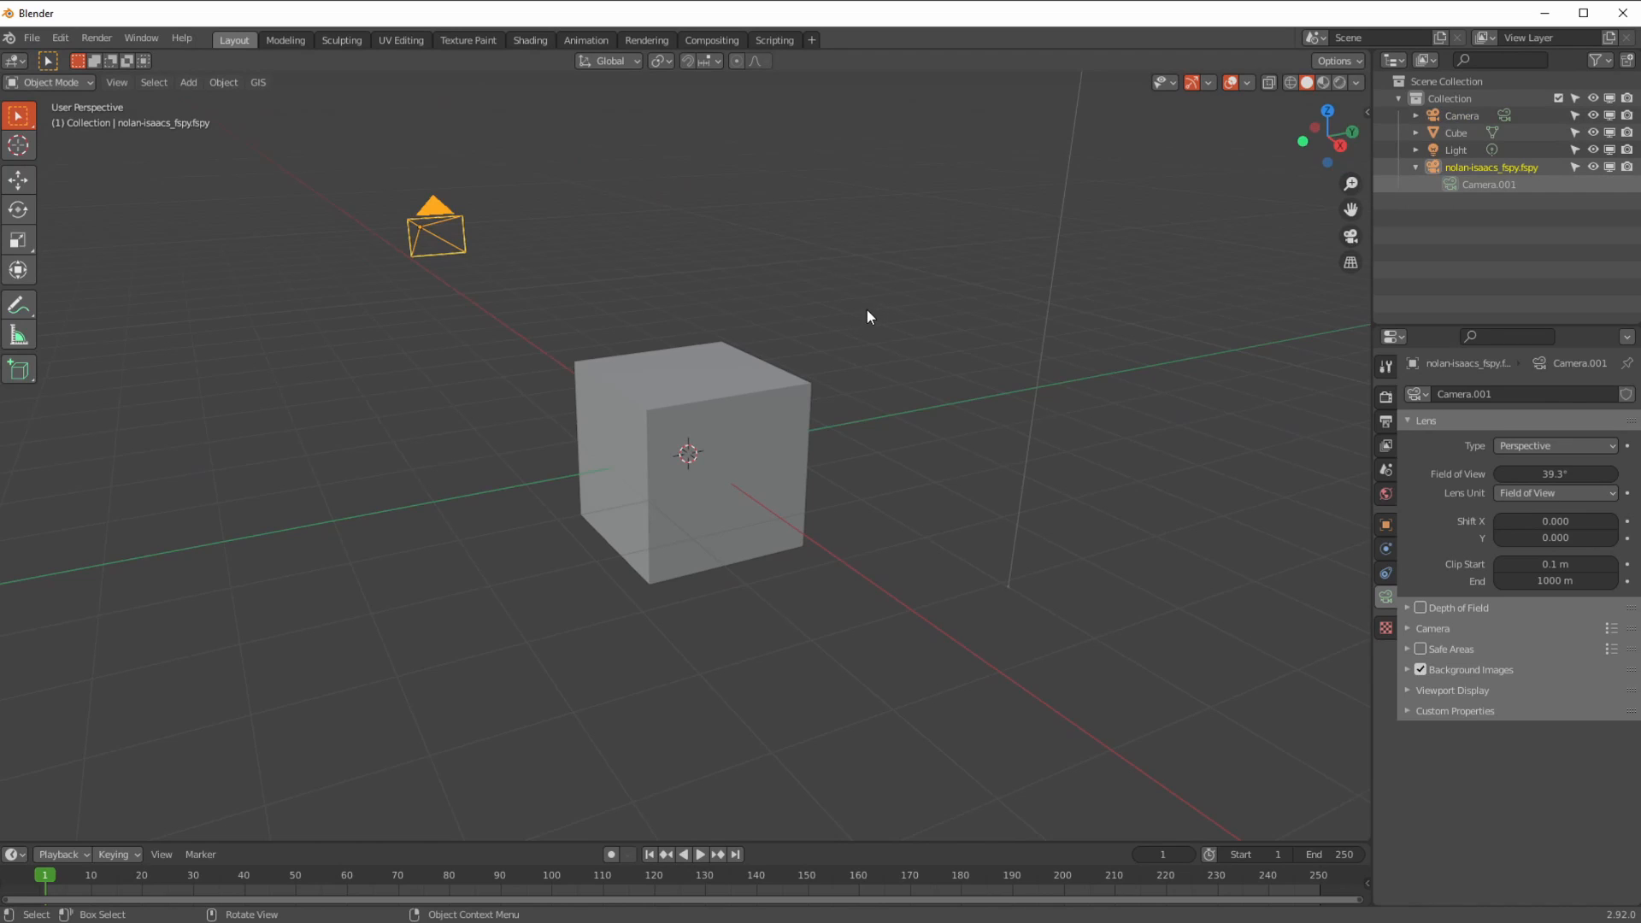
# - Look through the imported fSpy camera and delete the default cube
pyautogui.press('ctrl+KP_0')
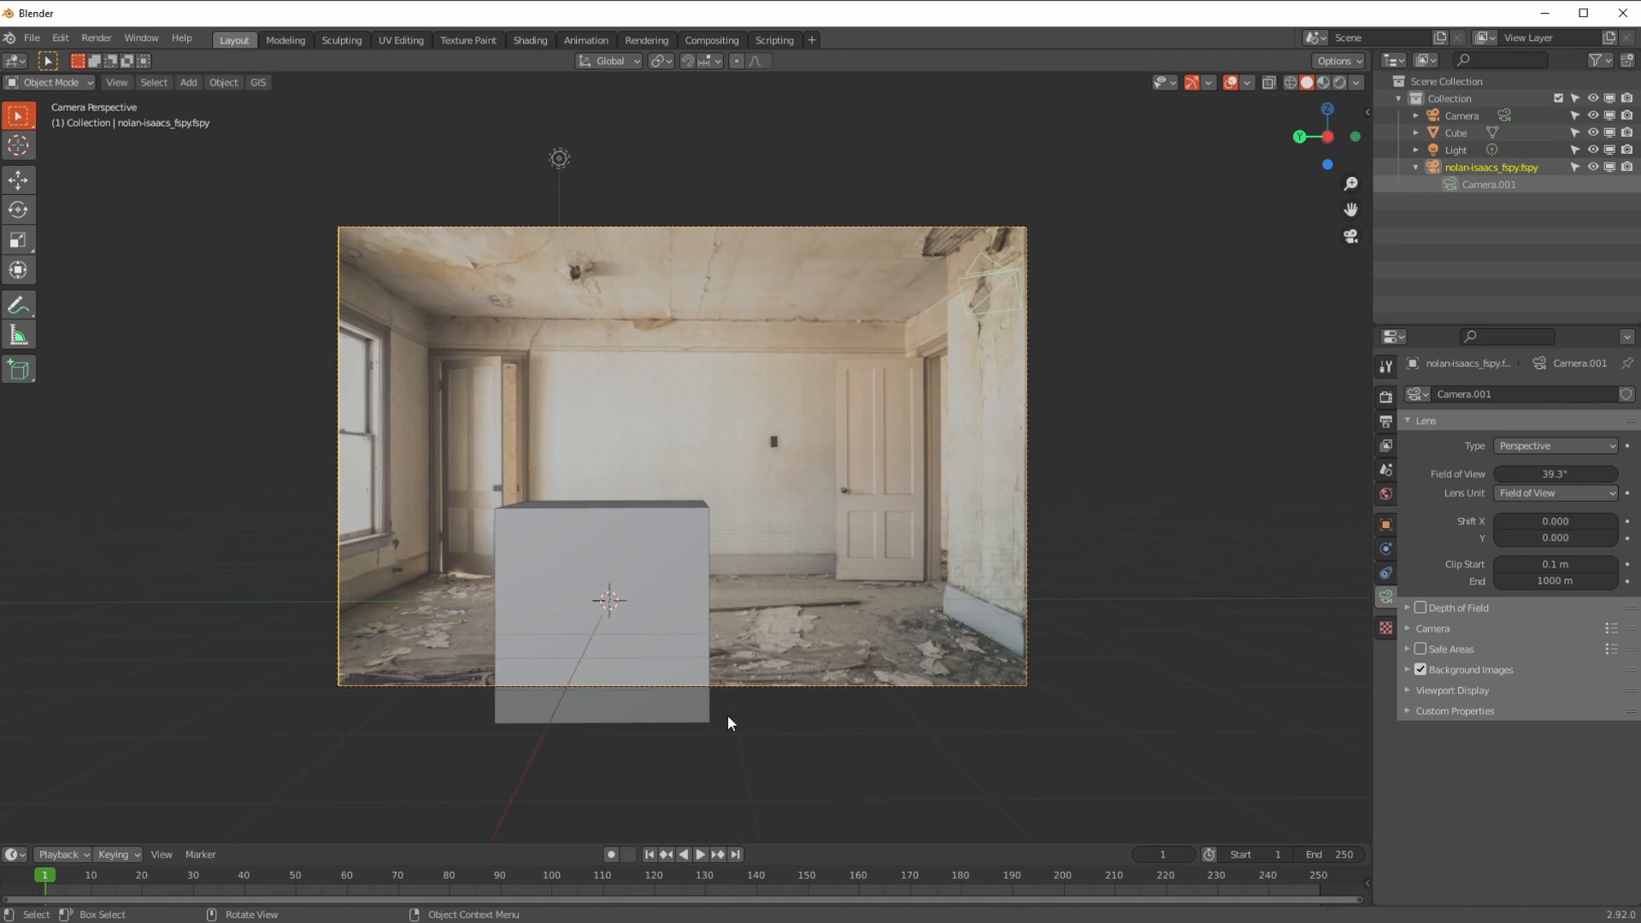
pyautogui.click(608, 557)
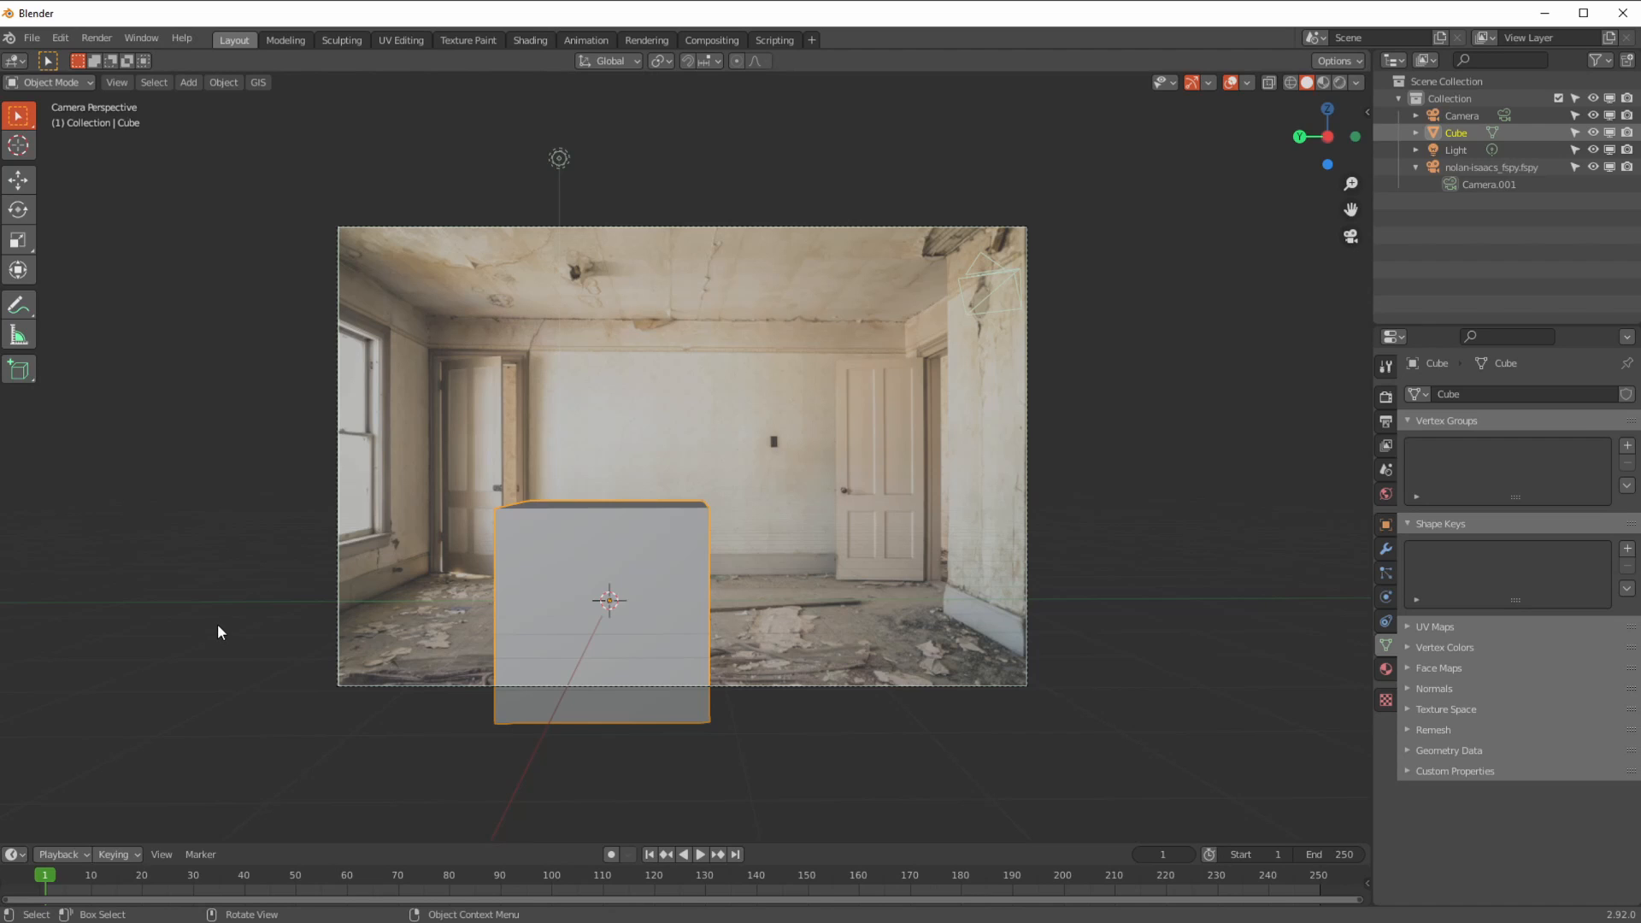
pyautogui.press('Delete')
# - Add a grid mesh at the scene origin and turn on the wireframe overlay
pyautogui.click(188, 82)
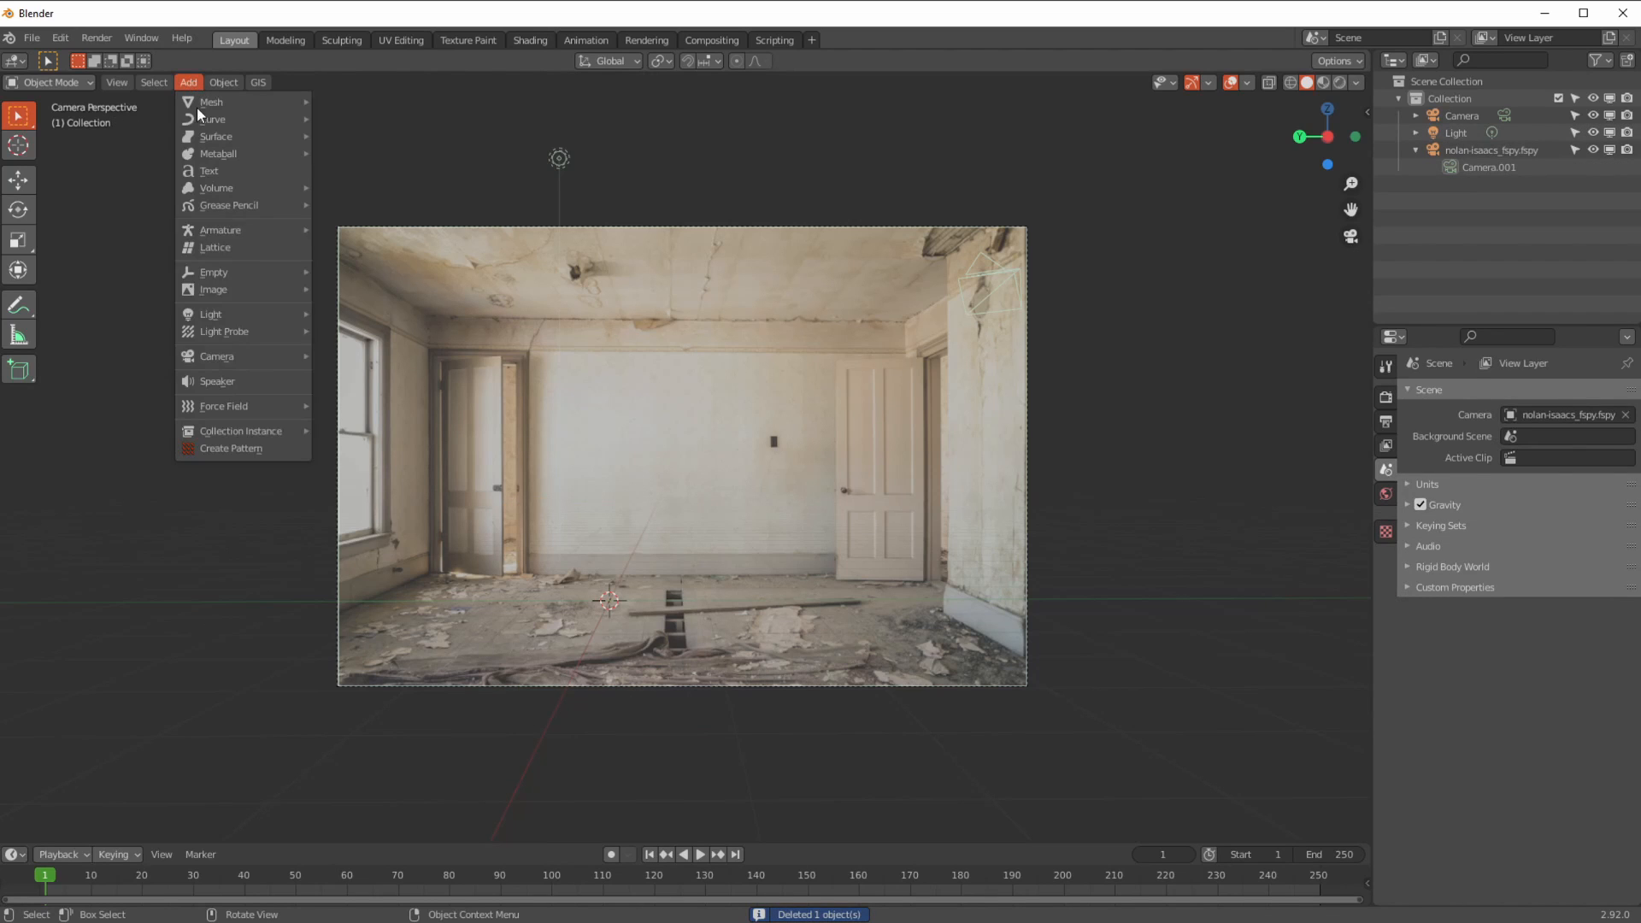
pyautogui.moveTo(227, 430)
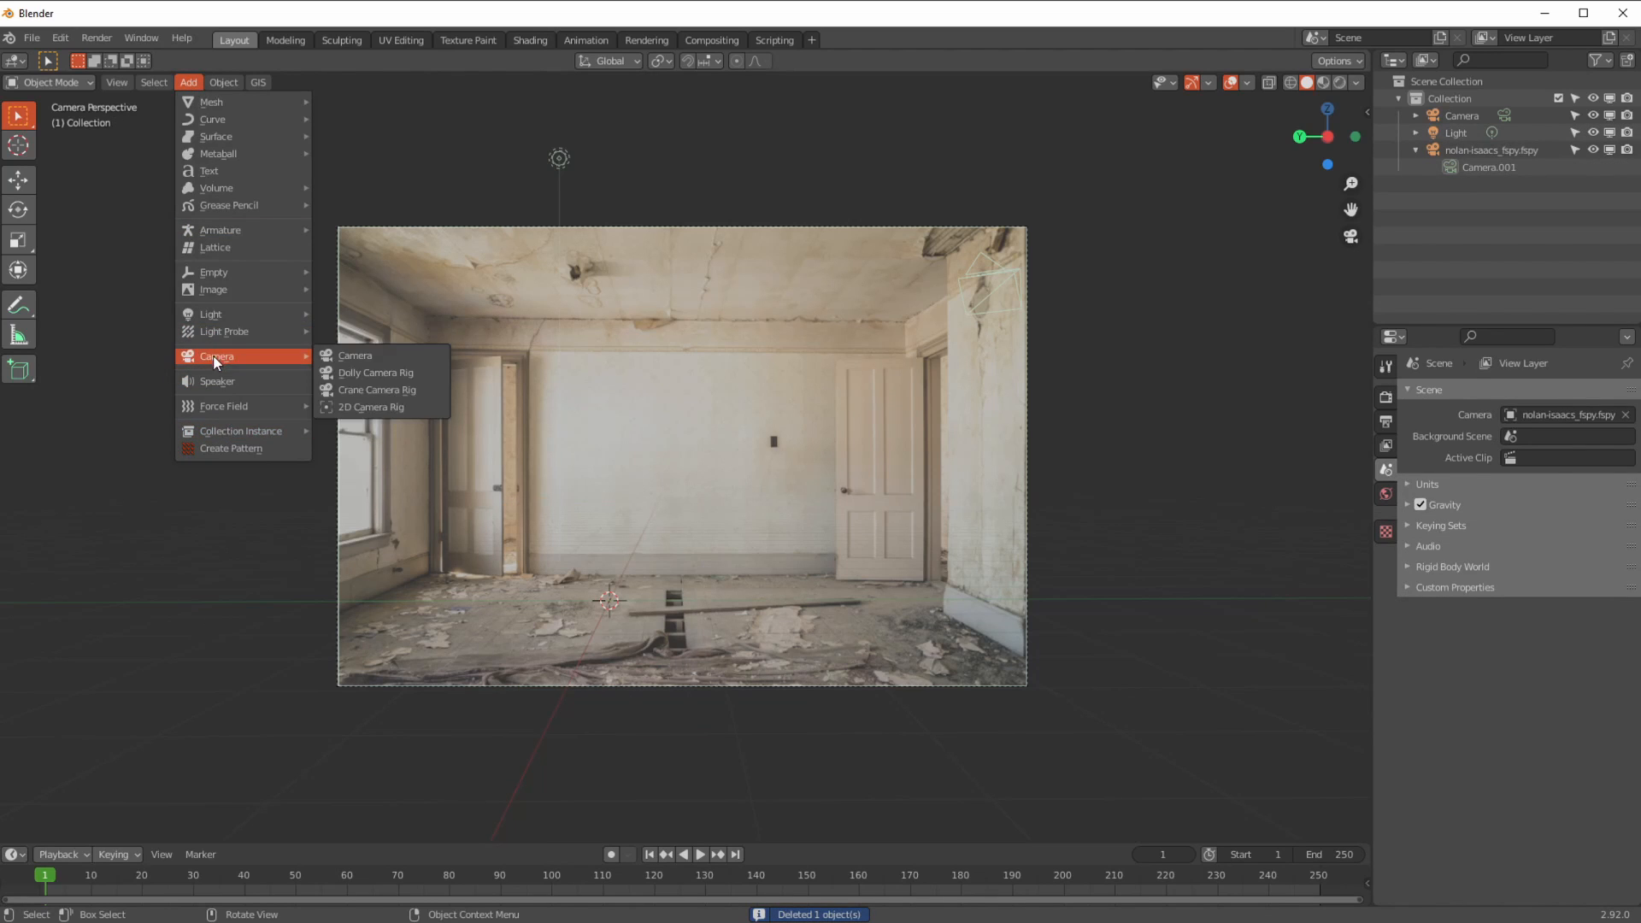
pyautogui.moveTo(205, 101)
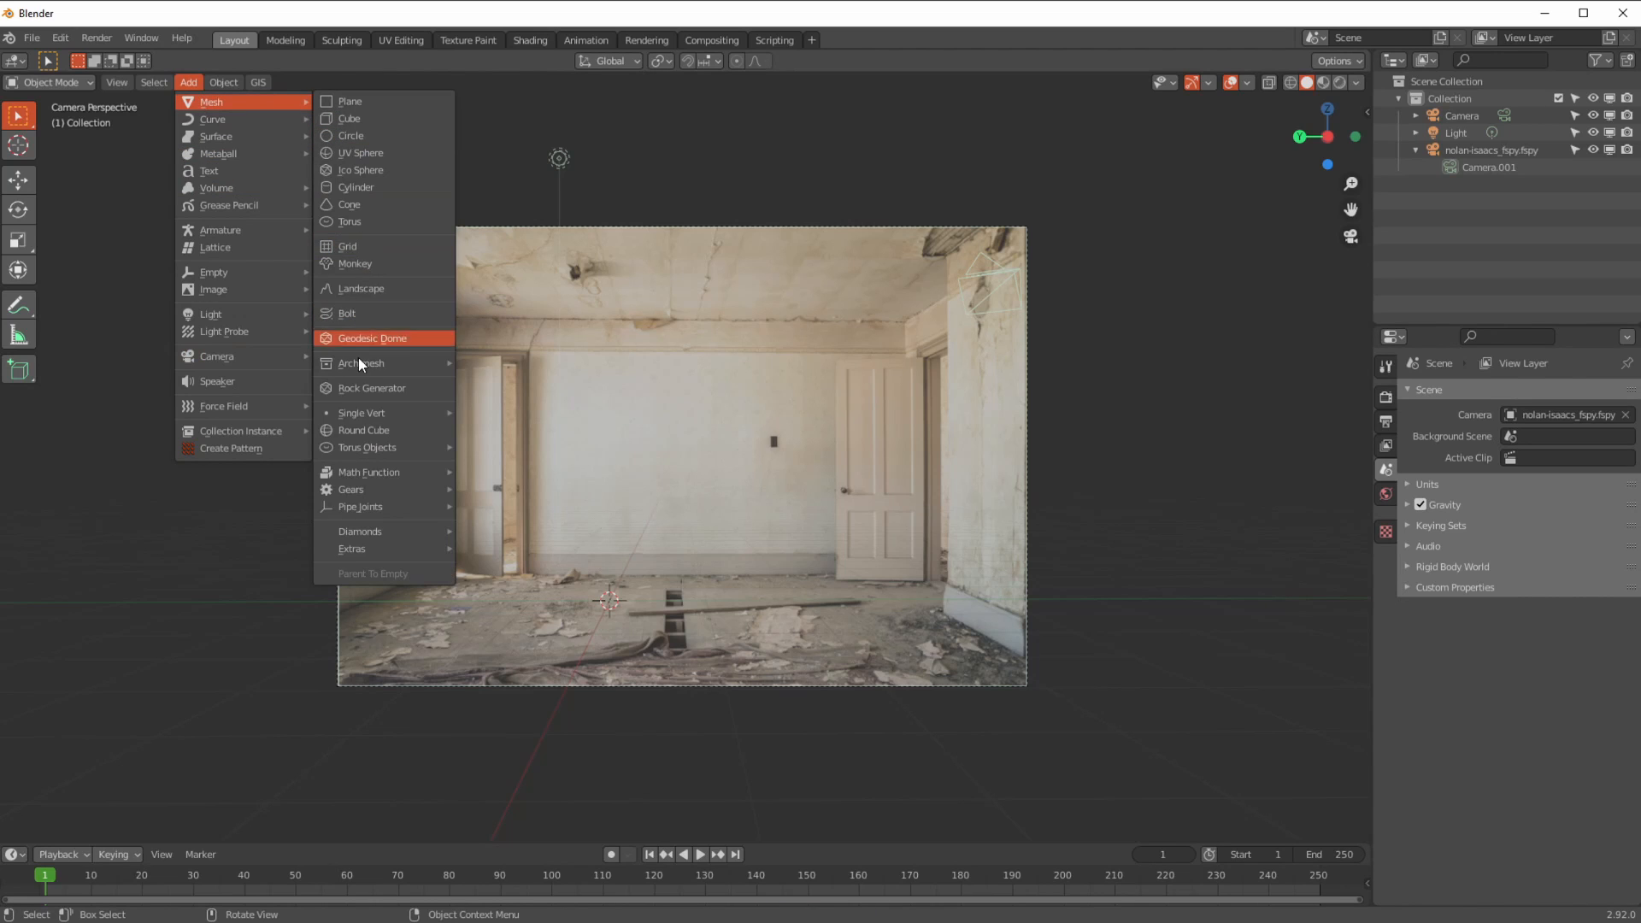
pyautogui.click(345, 247)
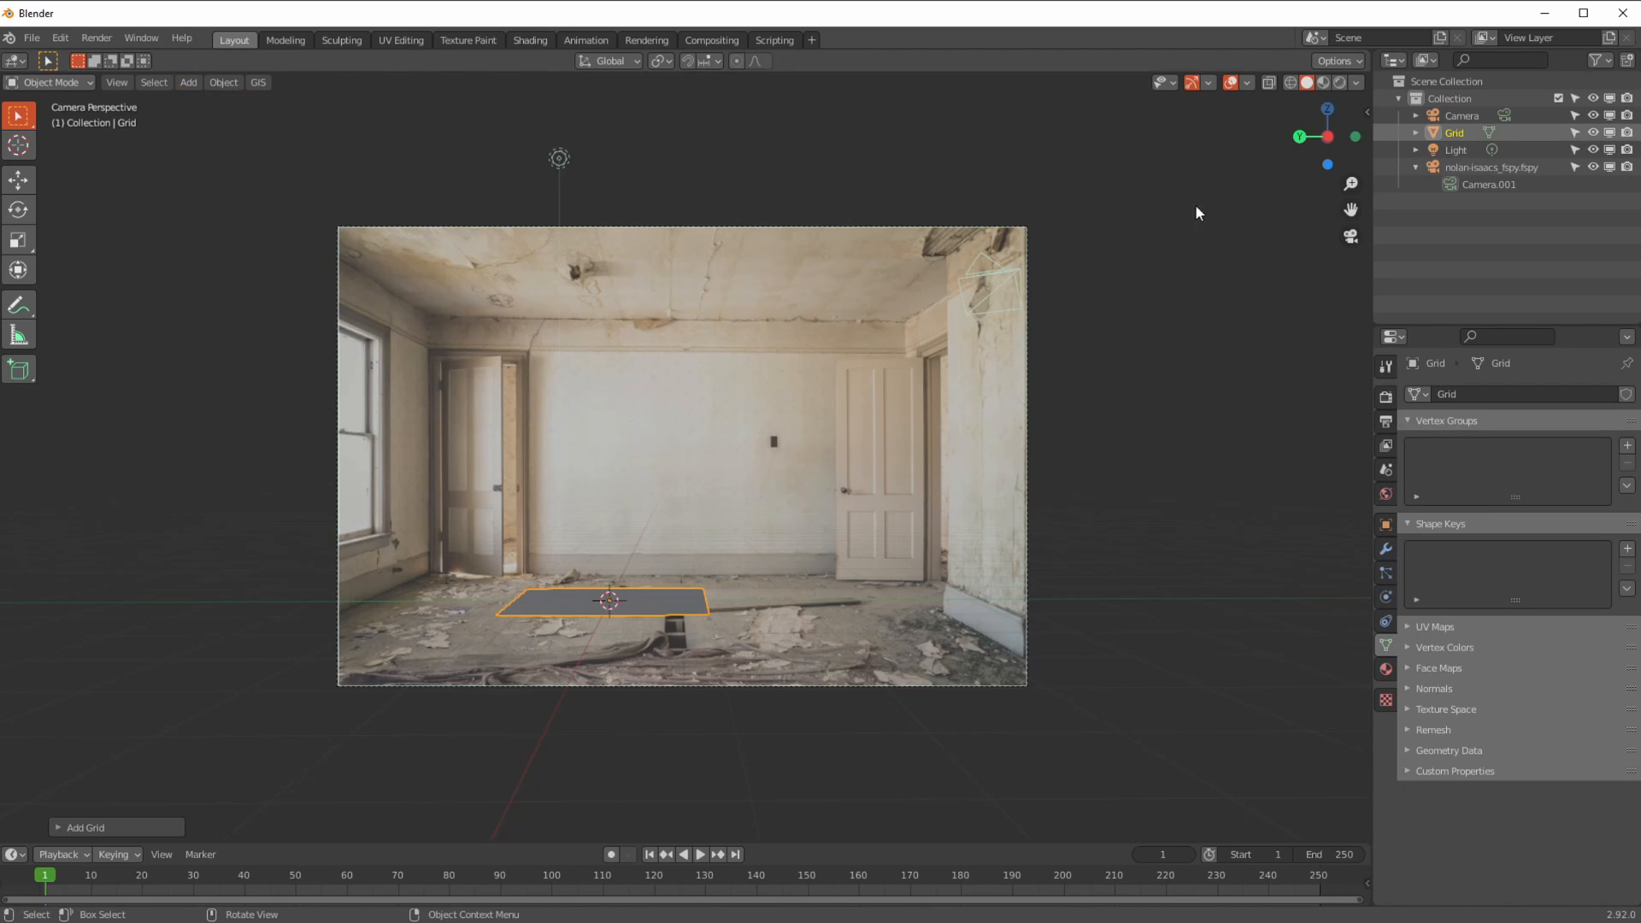
pyautogui.click(1243, 82)
pyautogui.click(1137, 371)
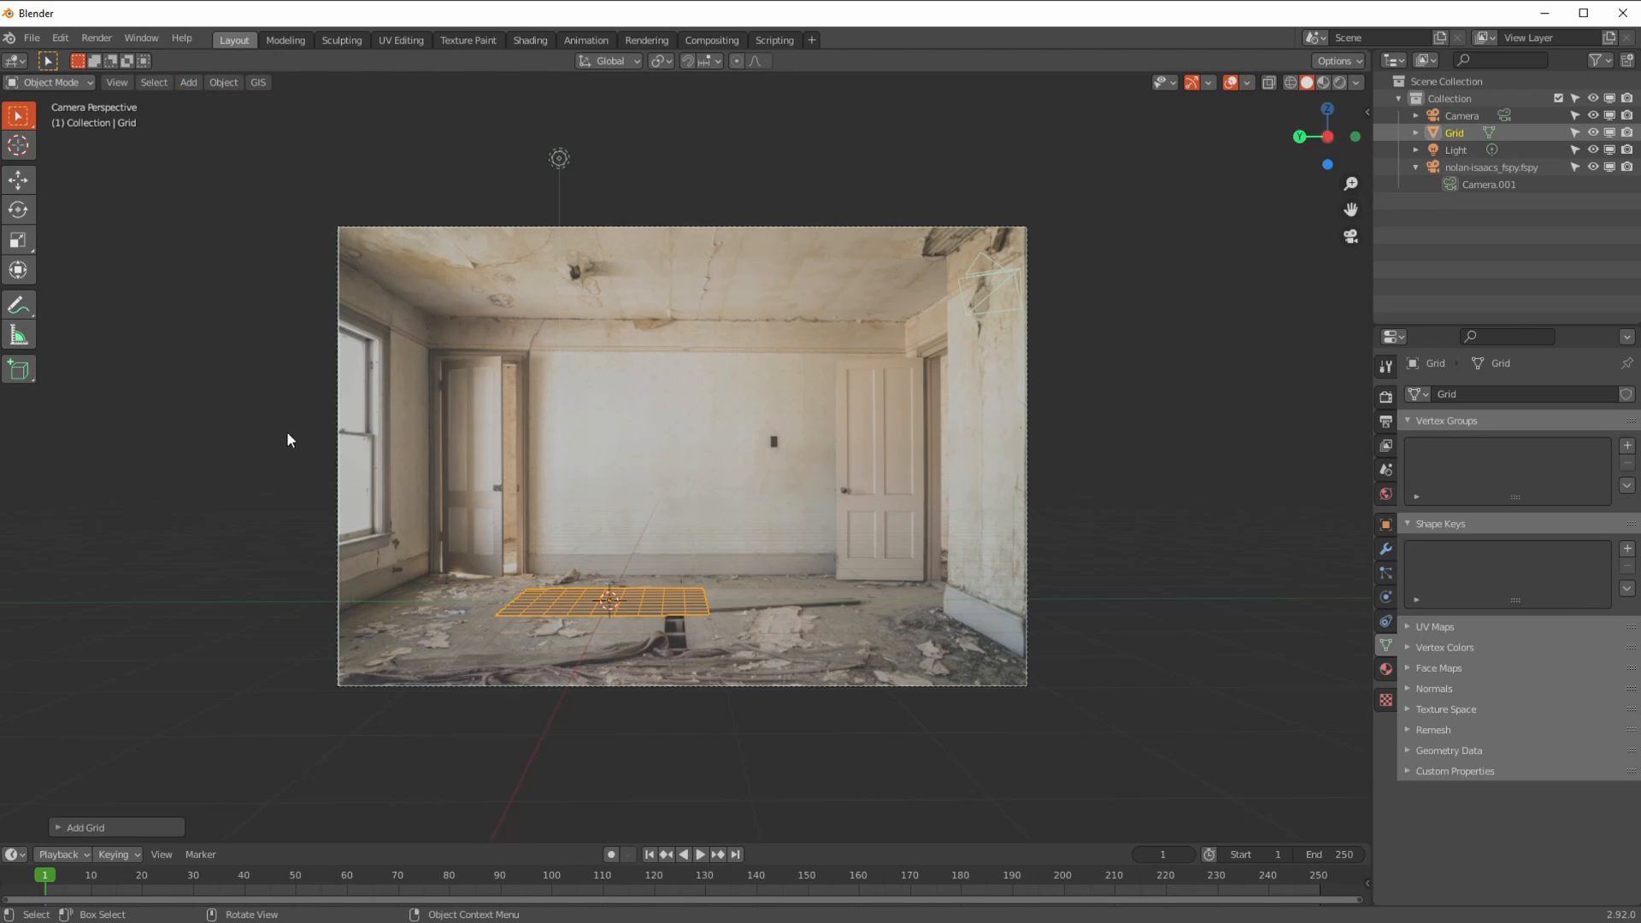
# - Set the new grid's X and Y subdivisions to 5 each
pyautogui.click(57, 827)
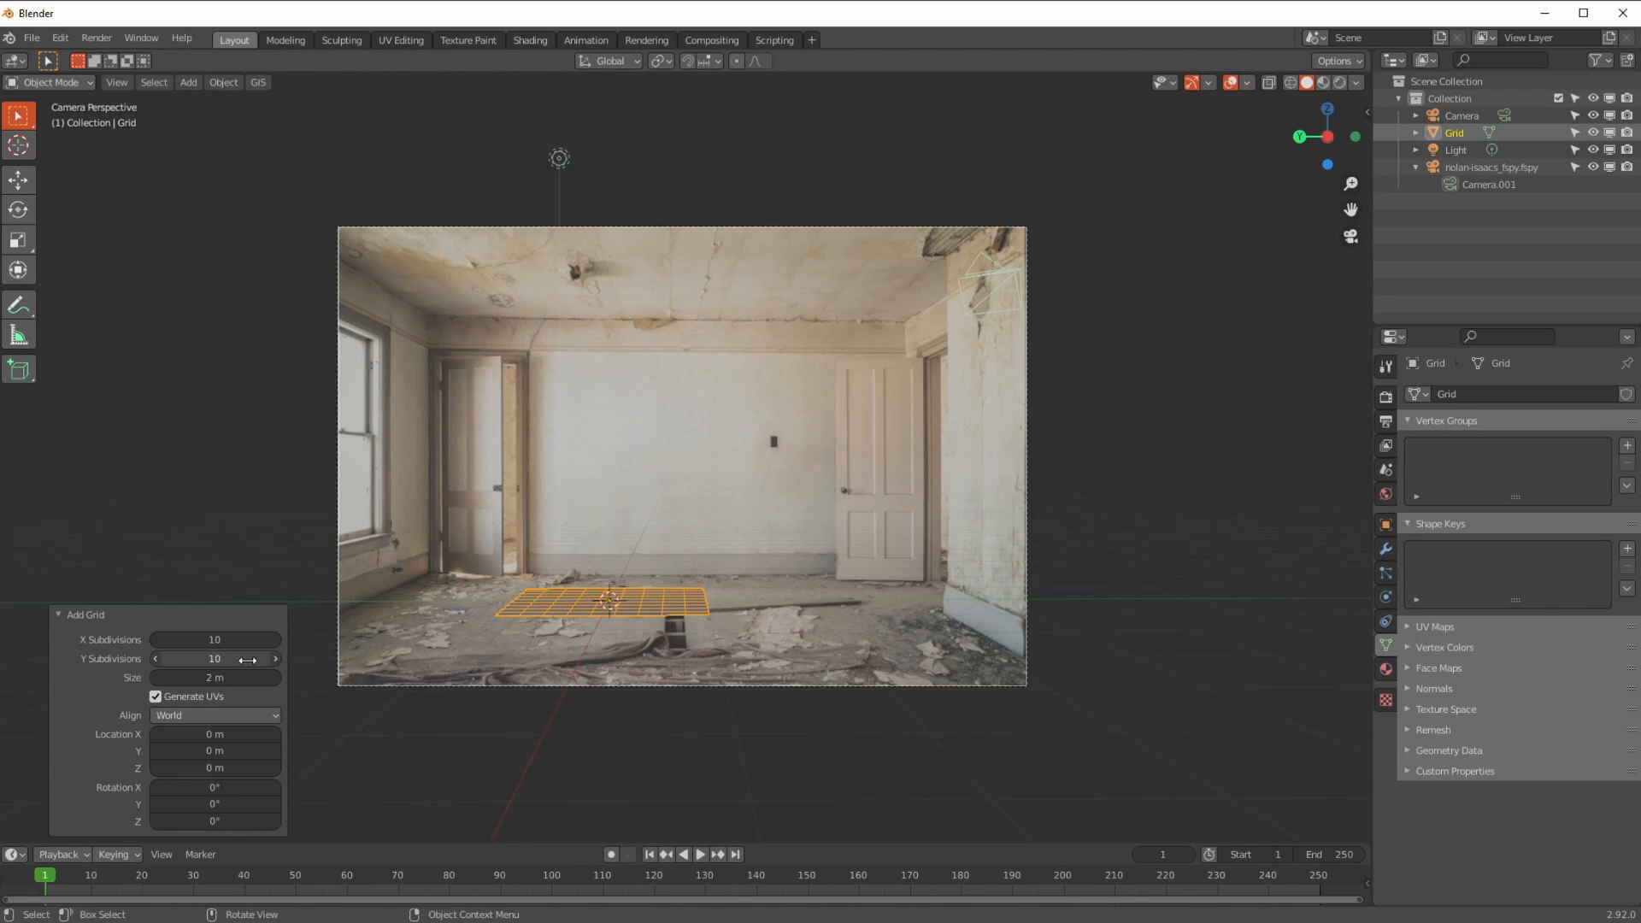
pyautogui.hotkey('alt', 'a')
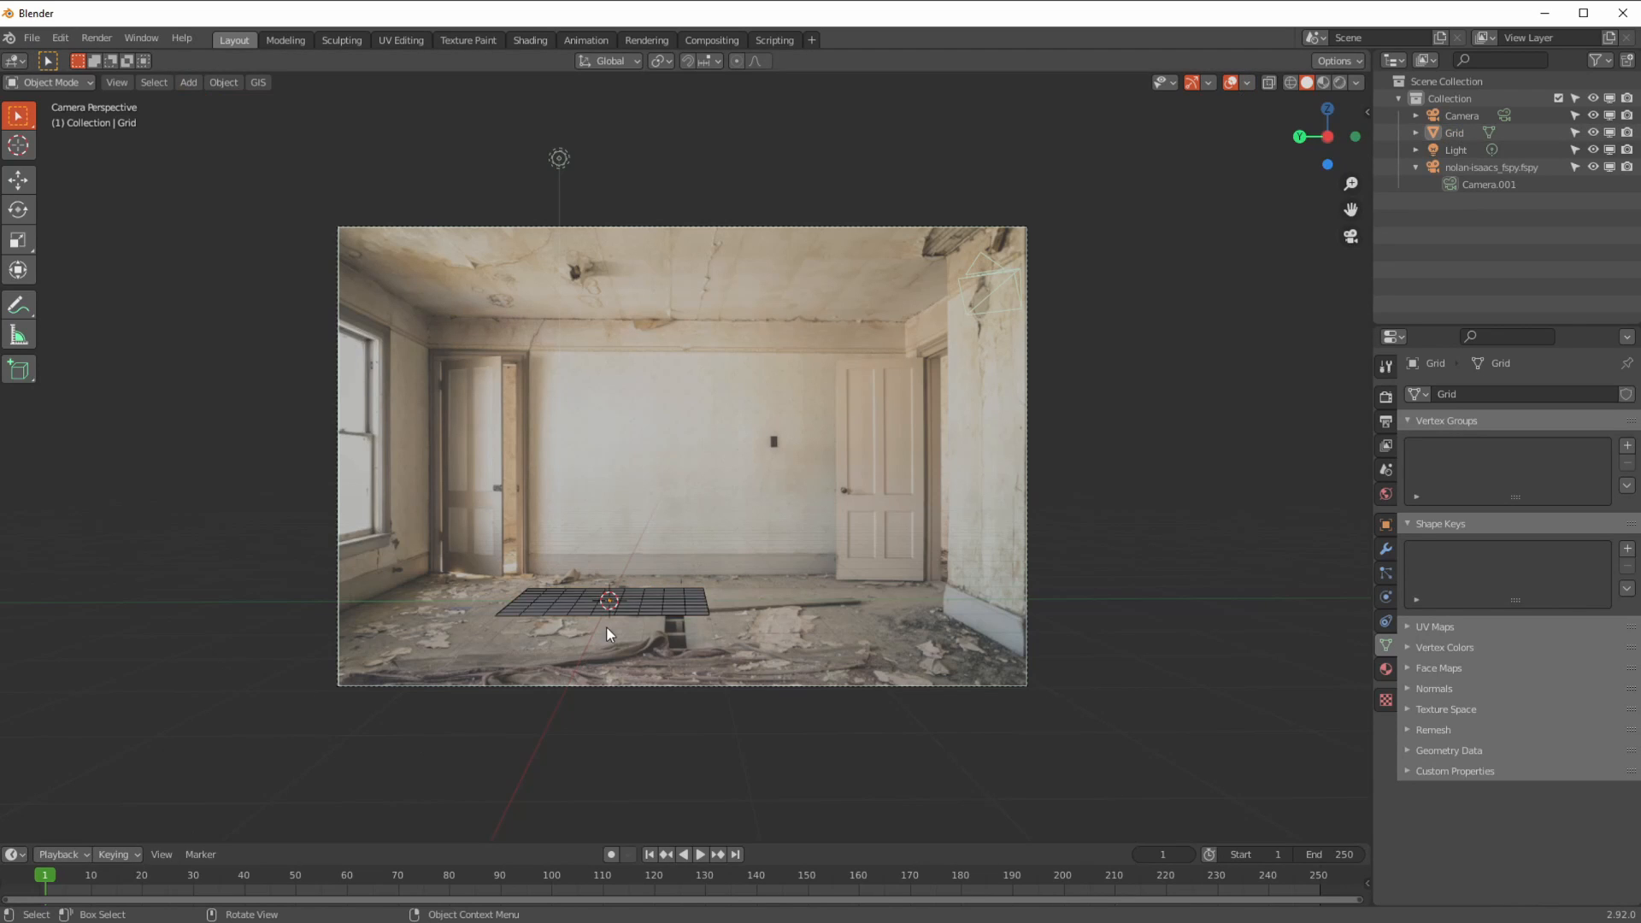
pyautogui.click(565, 613)
pyautogui.press('F9')
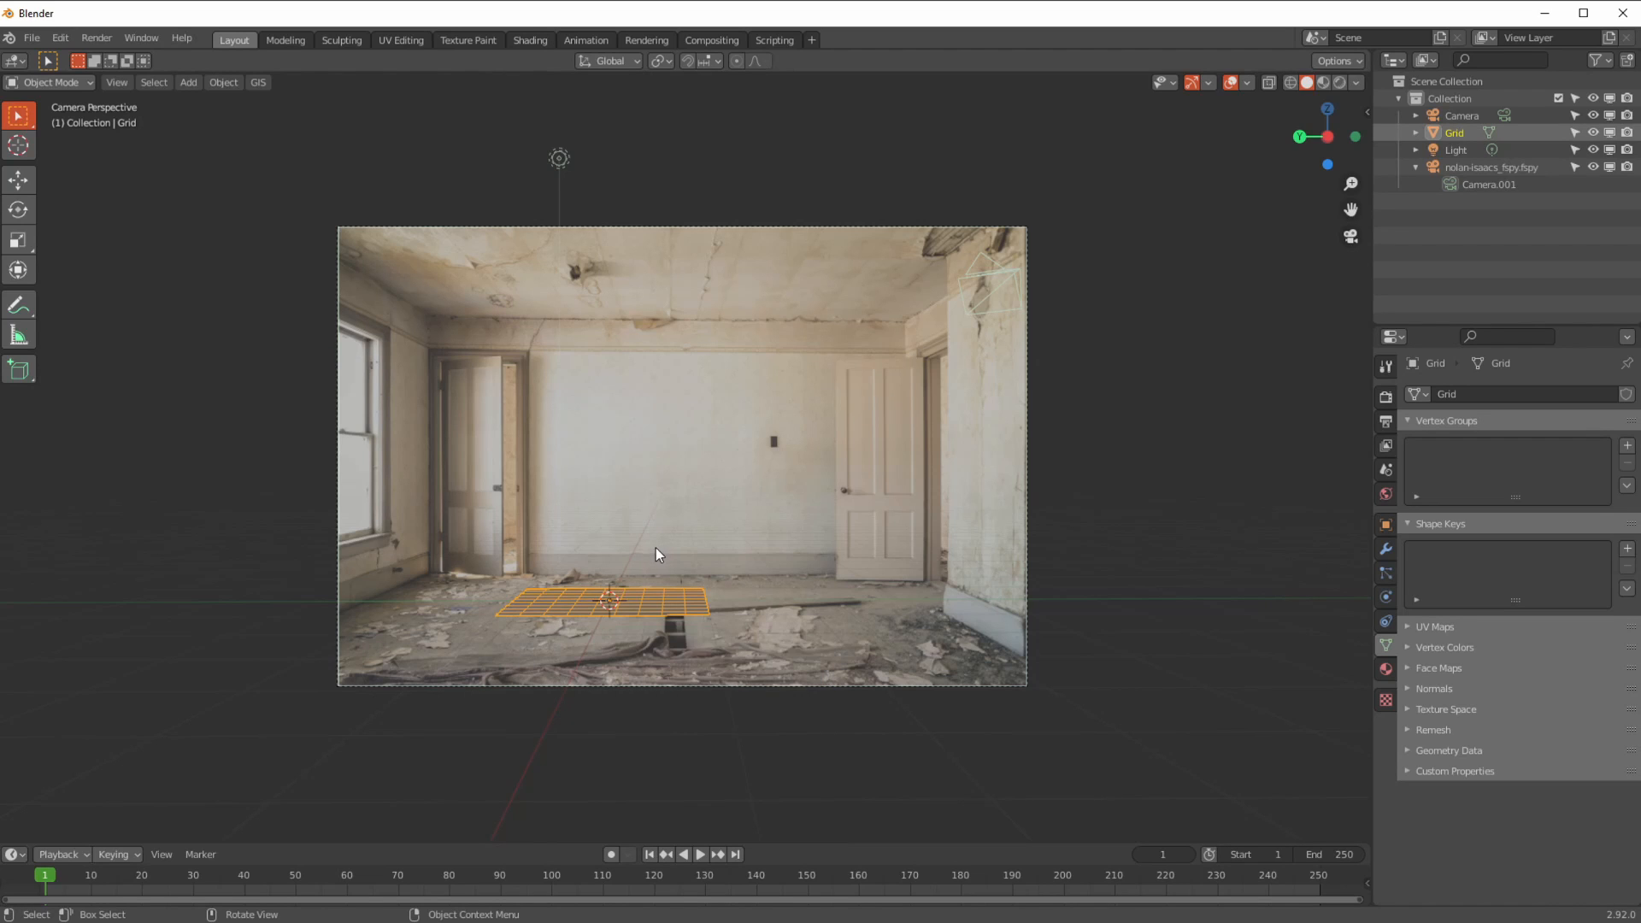
pyautogui.press('F9')
pyautogui.moveTo(820, 576)
pyautogui.mouseDown()
pyautogui.moveTo(779, 577)
pyautogui.moveTo(805, 594)
pyautogui.mouseUp()
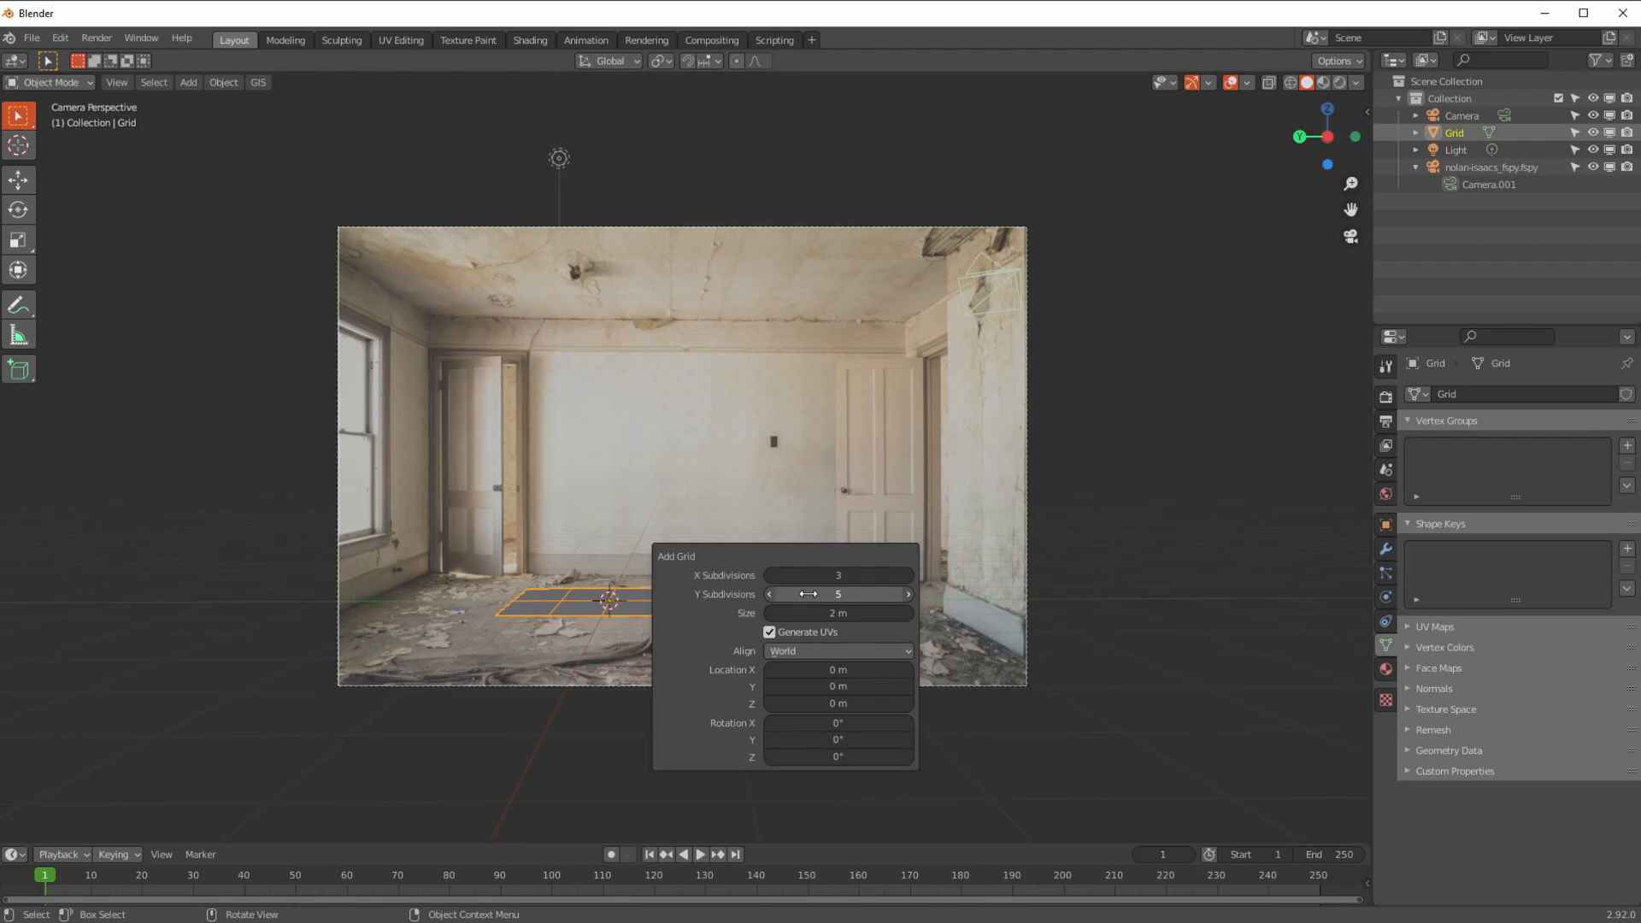
pyautogui.click(812, 576)
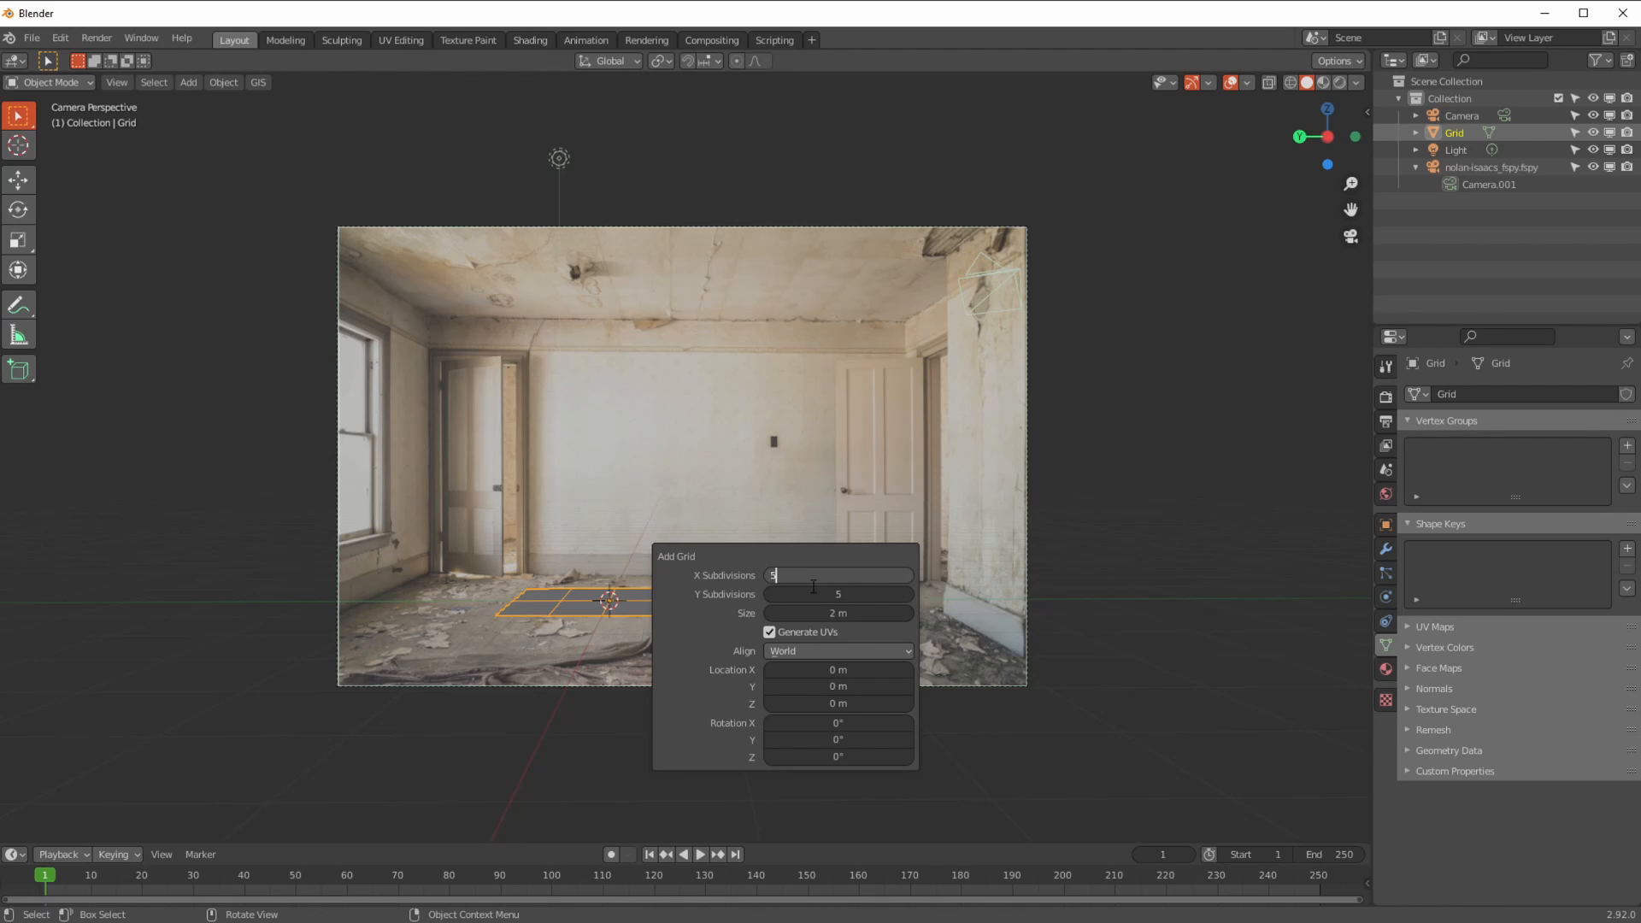
pyautogui.write('5')
pyautogui.press('Return')
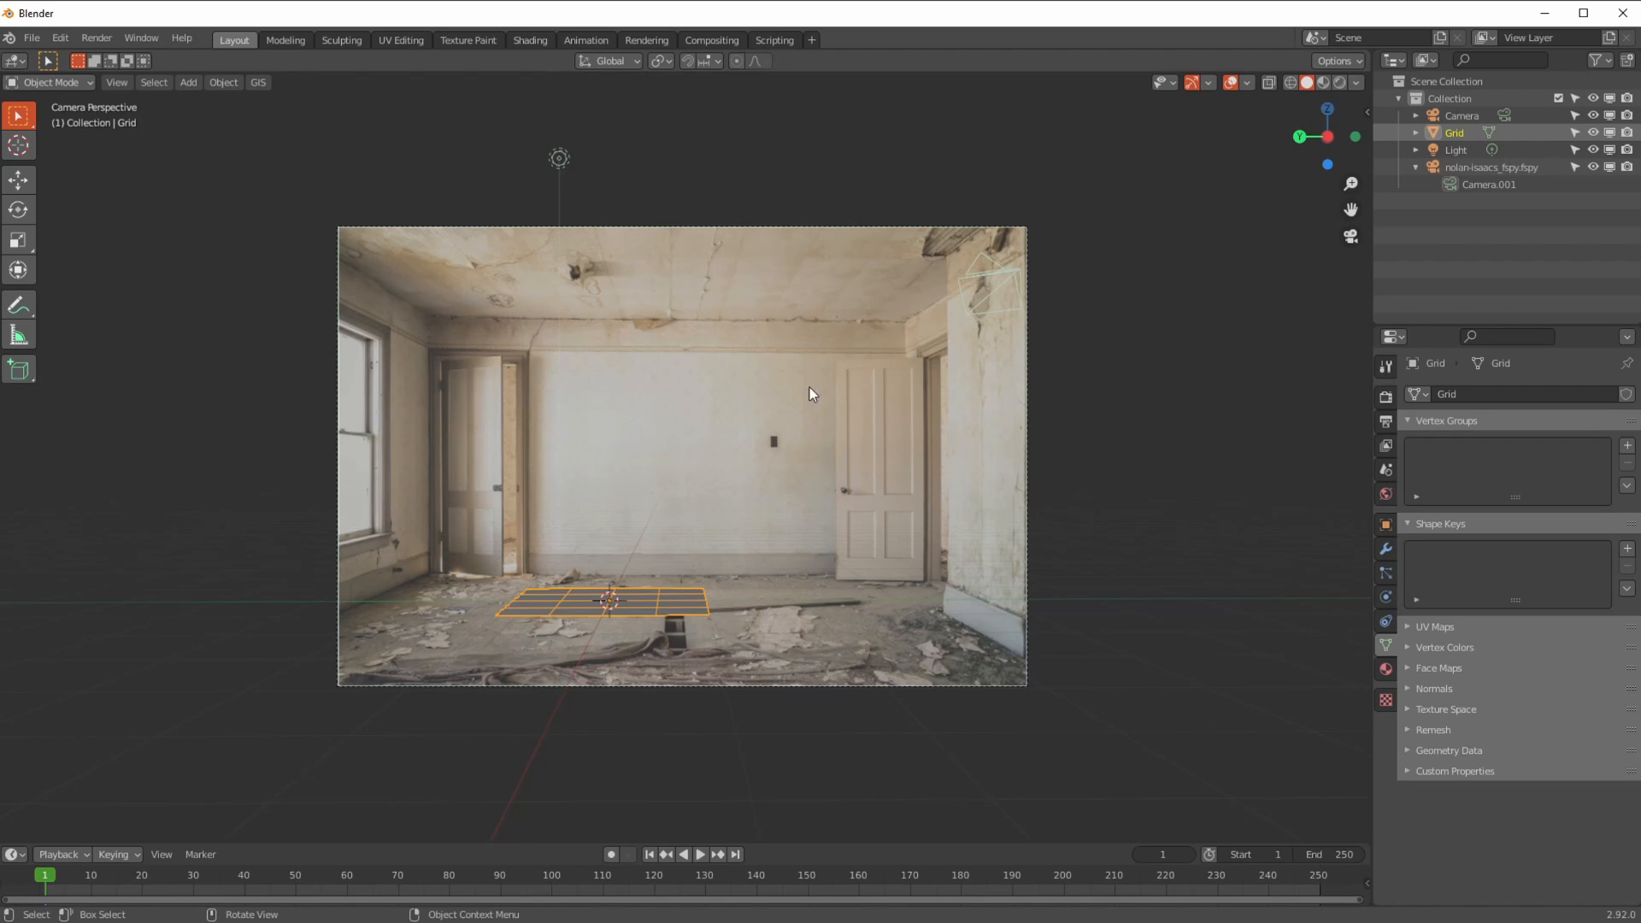
# - Split the 3D viewport into two side-by-side views, one in user perspective and one kept in camera view
pyautogui.moveTo(1180, 60); pyautogui.dragTo(617, 60)
pyautogui.click(41, 85)
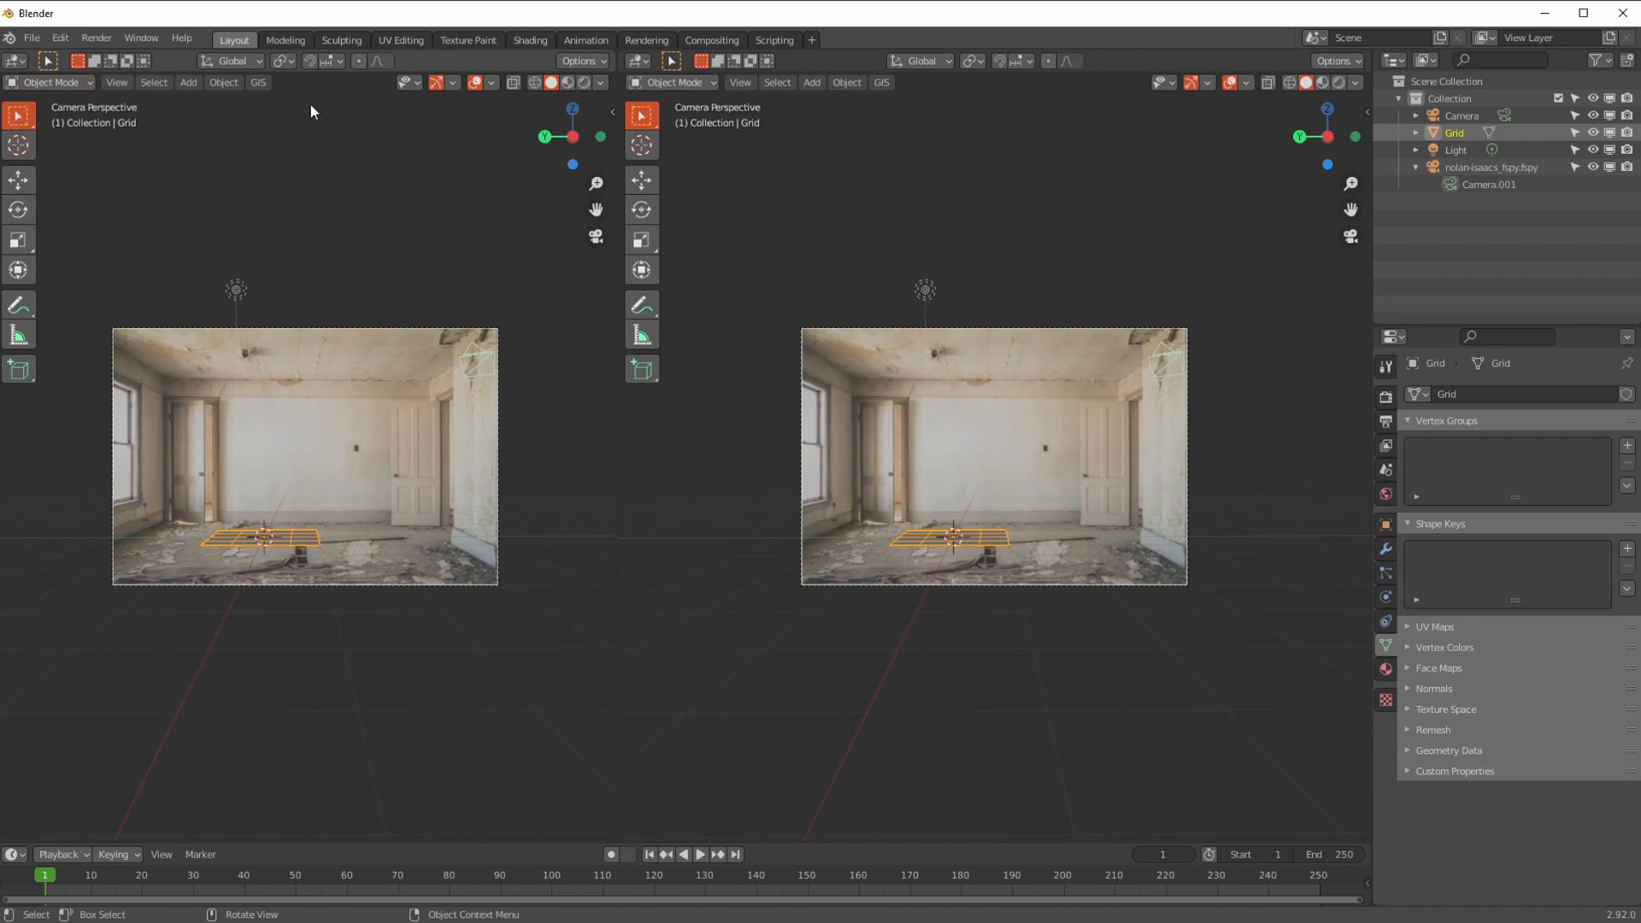
pyautogui.moveTo(123, 382); pyautogui.dragTo(318, 492, button='middle')
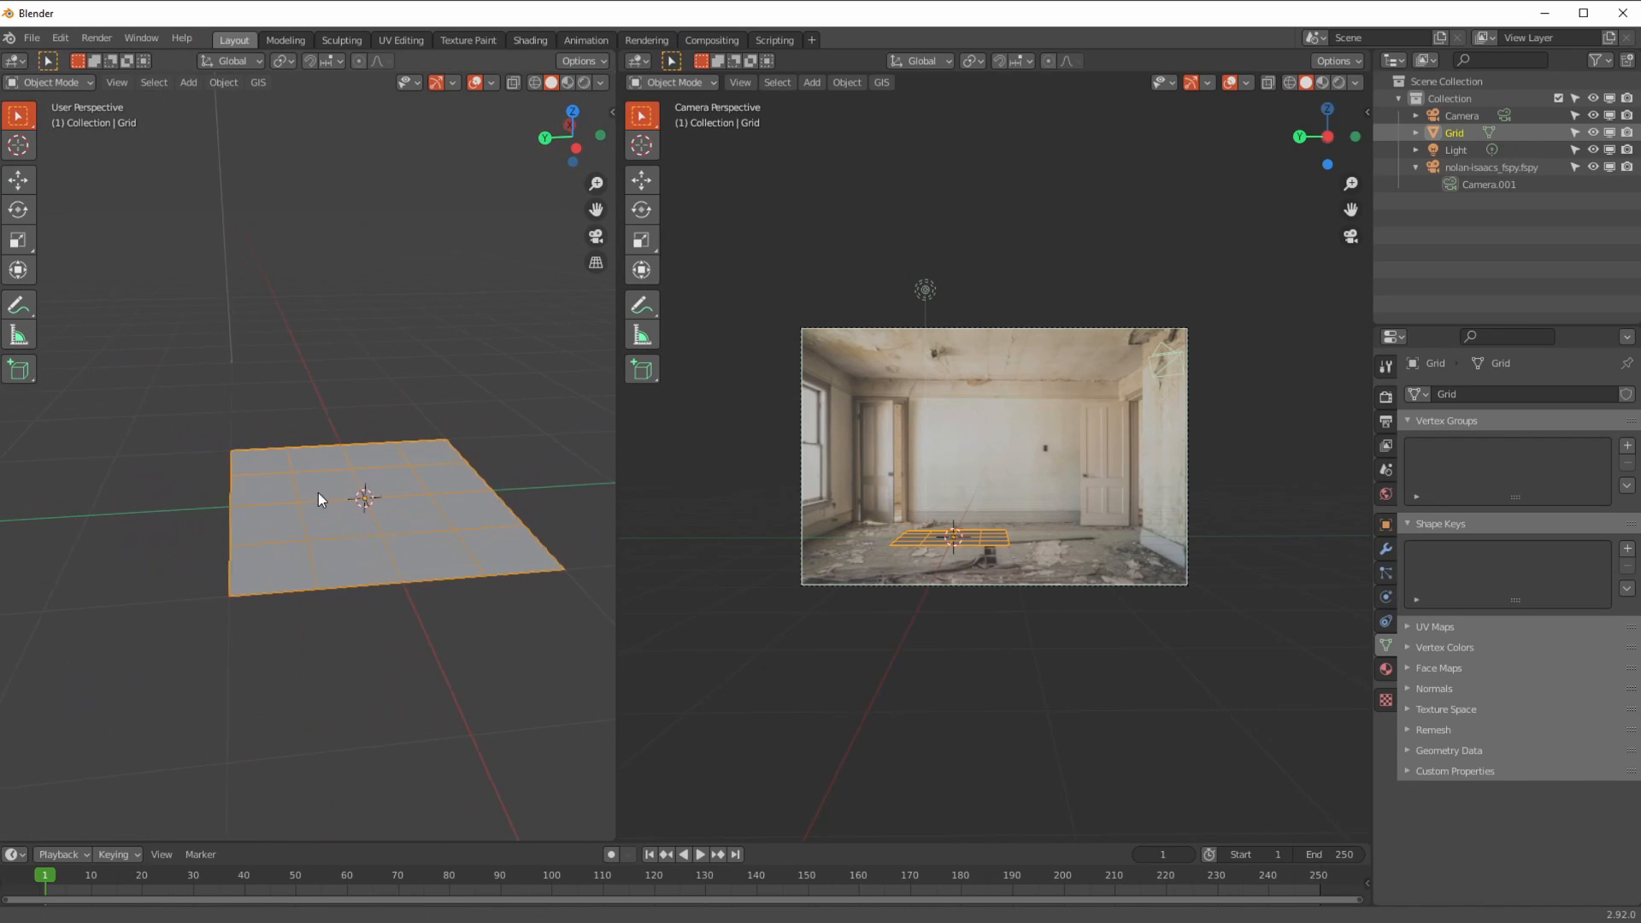
# - In Edit Mode, move the grid's end row of vertices about 1.52 m along Y toward the window wall
pyautogui.click(82, 82)
pyautogui.click(54, 121)
pyautogui.moveTo(118, 382); pyautogui.dragTo(245, 656)
pyautogui.moveTo(255, 602); pyautogui.dragTo(274, 590, button='middle')
pyautogui.click(18, 179)
pyautogui.moveTo(305, 508); pyautogui.dragTo(73, 520)
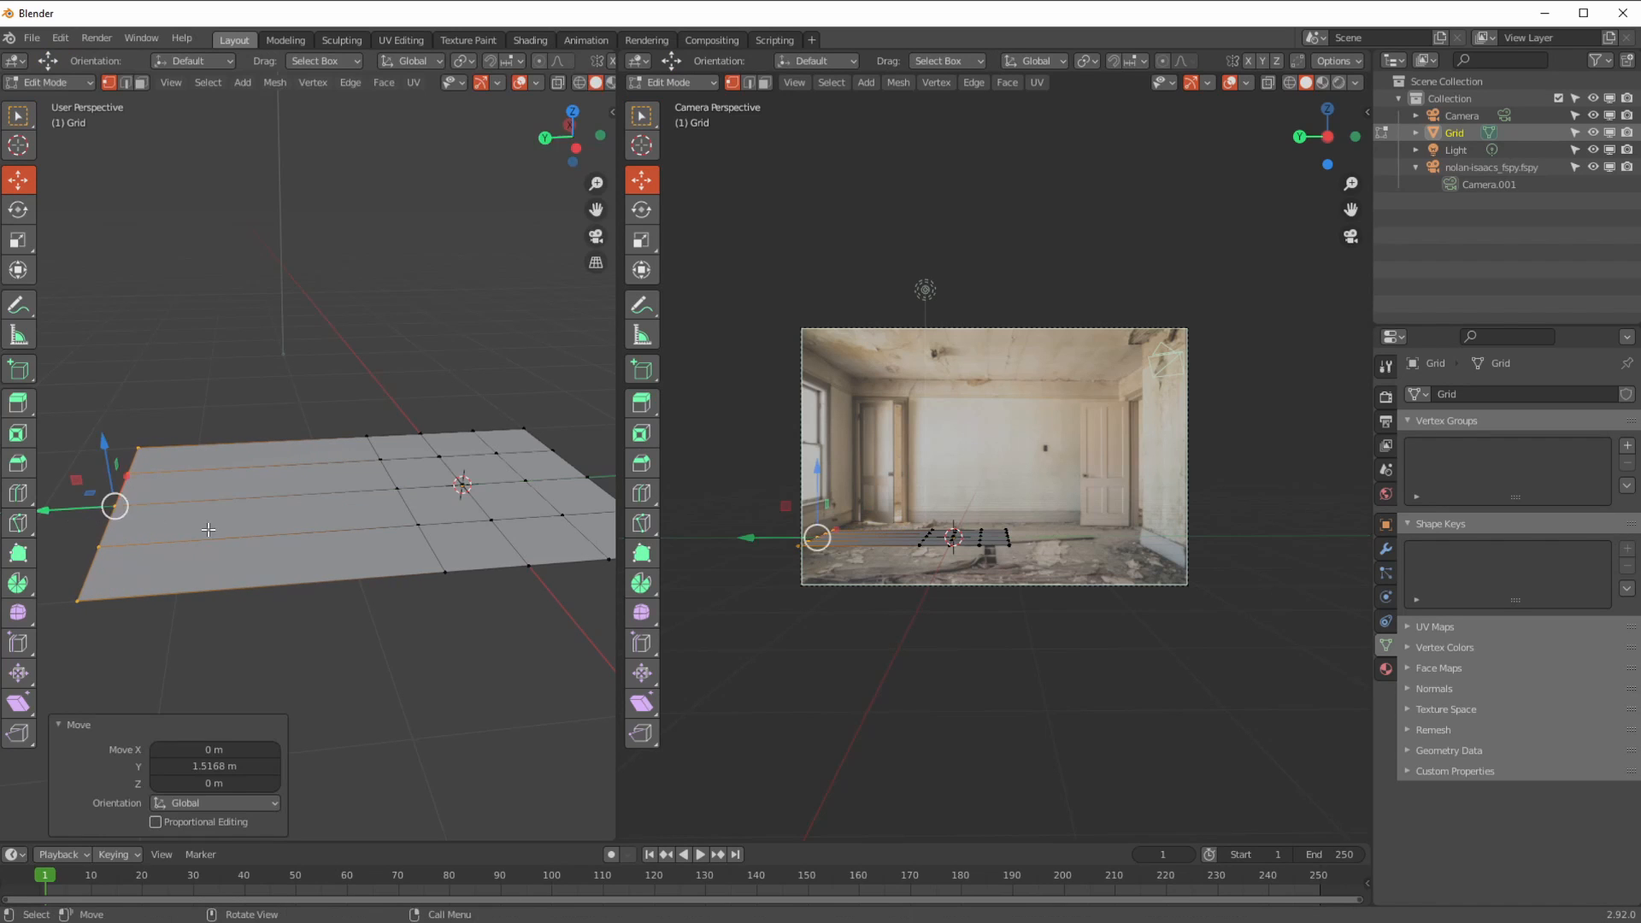
# - Move the grid's opposite end row of vertices about -2.2 m along Y toward the room's right wall
pyautogui.moveTo(295, 573); pyautogui.dragTo(329, 549, button='middle')
pyautogui.moveTo(356, 326); pyautogui.dragTo(494, 582)
pyautogui.keyDown('shift'); pyautogui.moveTo(494, 582); pyautogui.dragTo(352, 649, button='middle'); pyautogui.keyUp('shift')
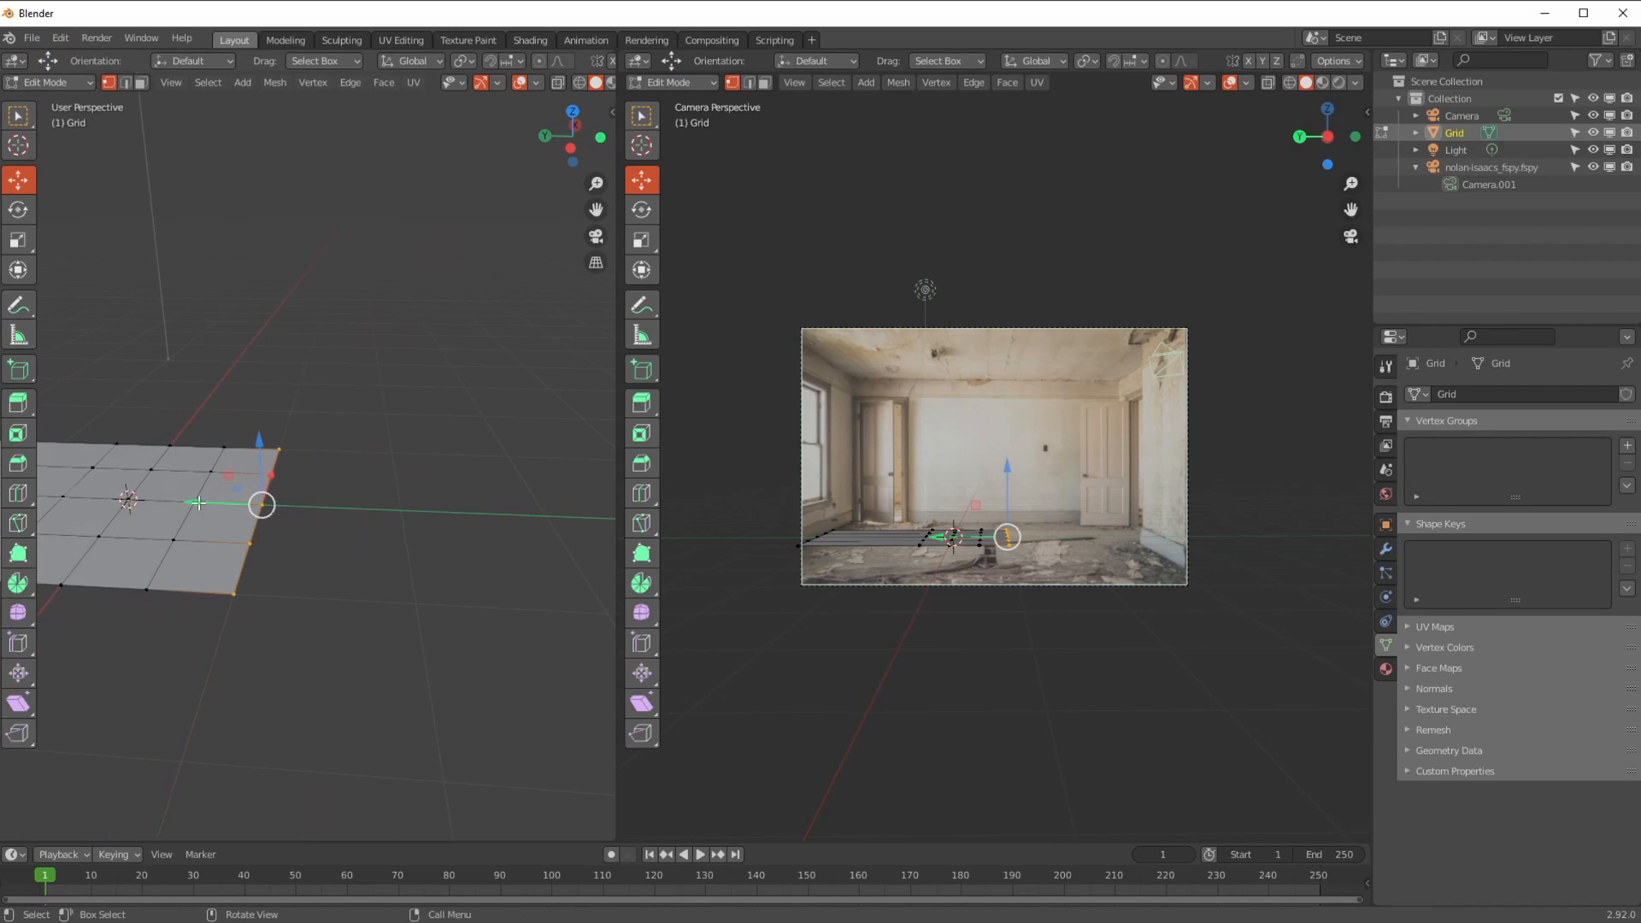
pyautogui.press('e')
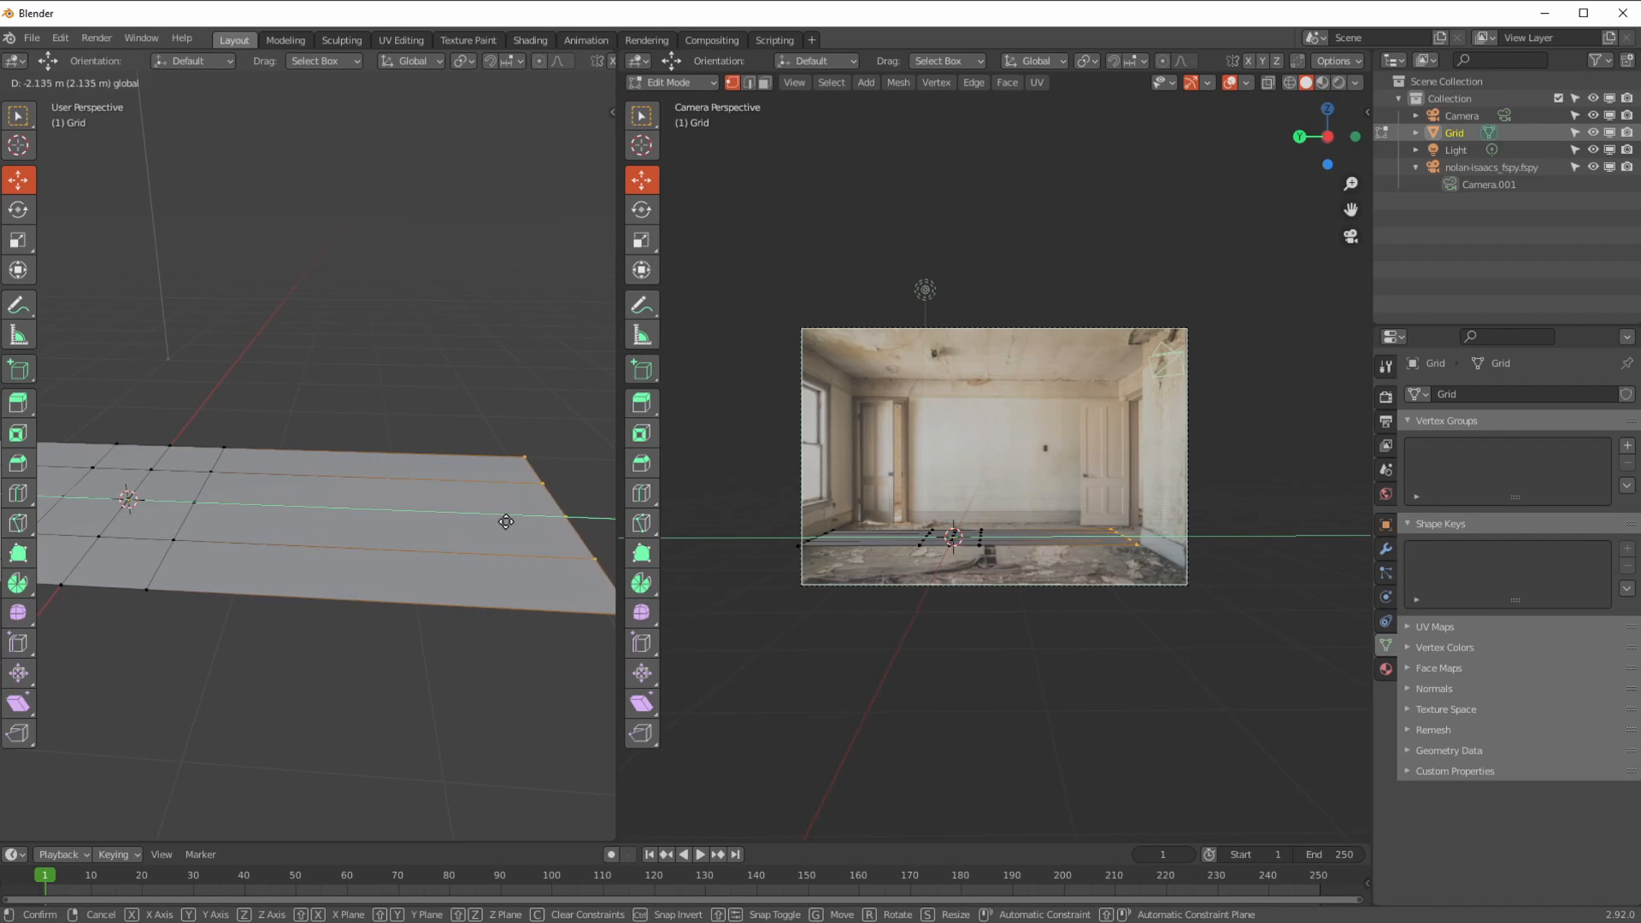
pyautogui.click(515, 521)
pyautogui.scroll(5, 806, 521)
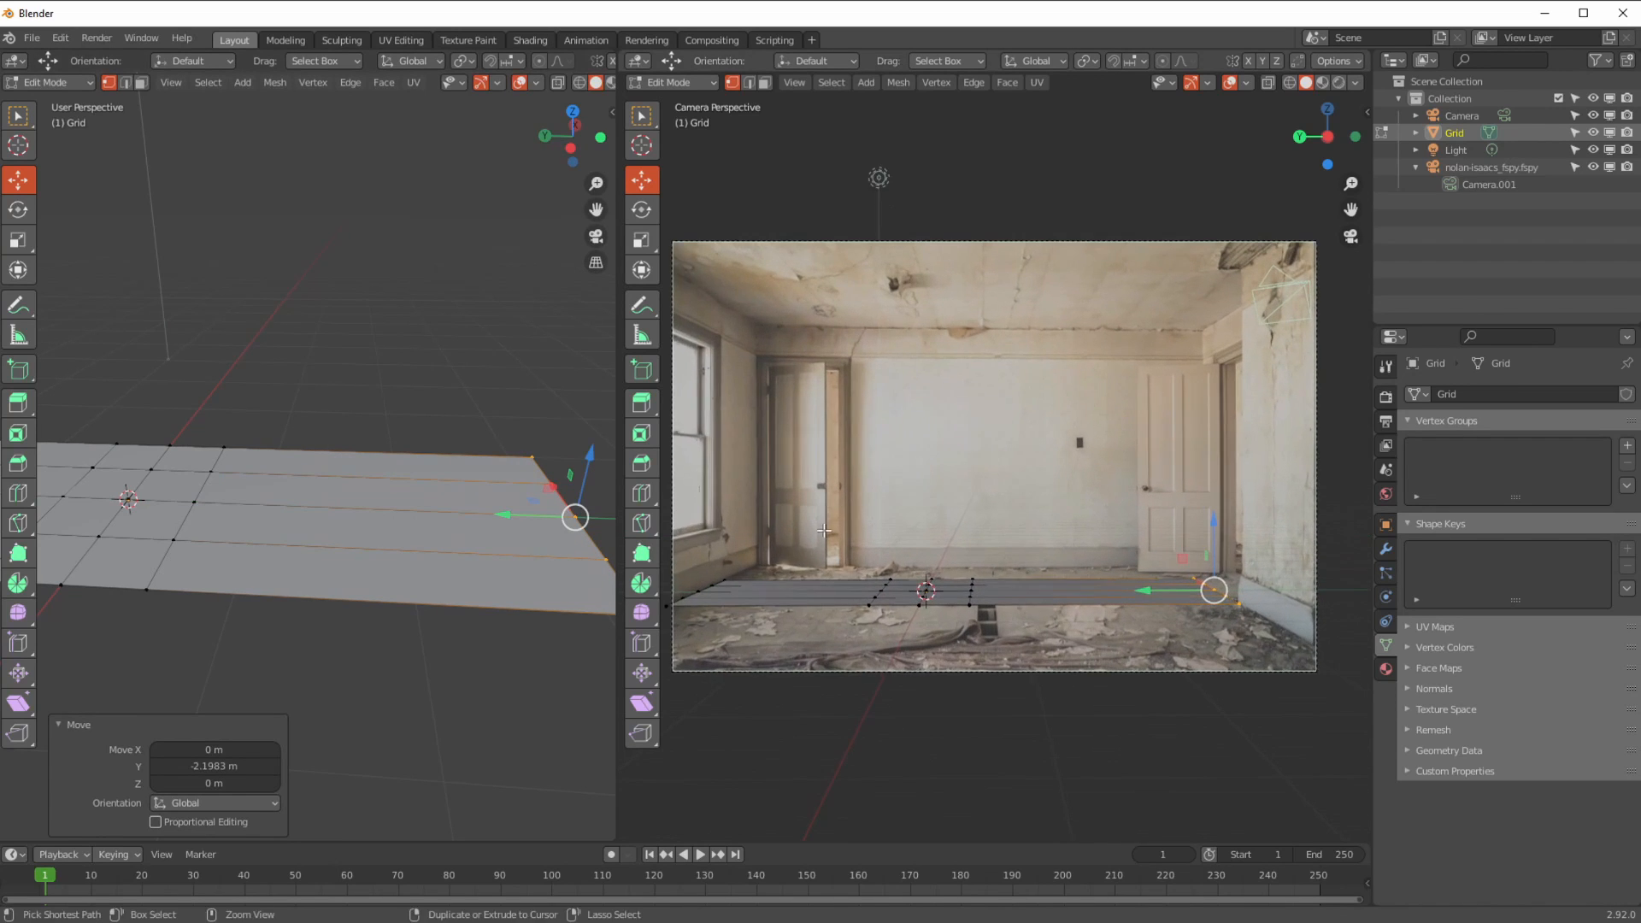
pyautogui.keyDown('shift'); pyautogui.moveTo(823, 578); pyautogui.dragTo(823, 574, button='middle'); pyautogui.keyUp('shift')
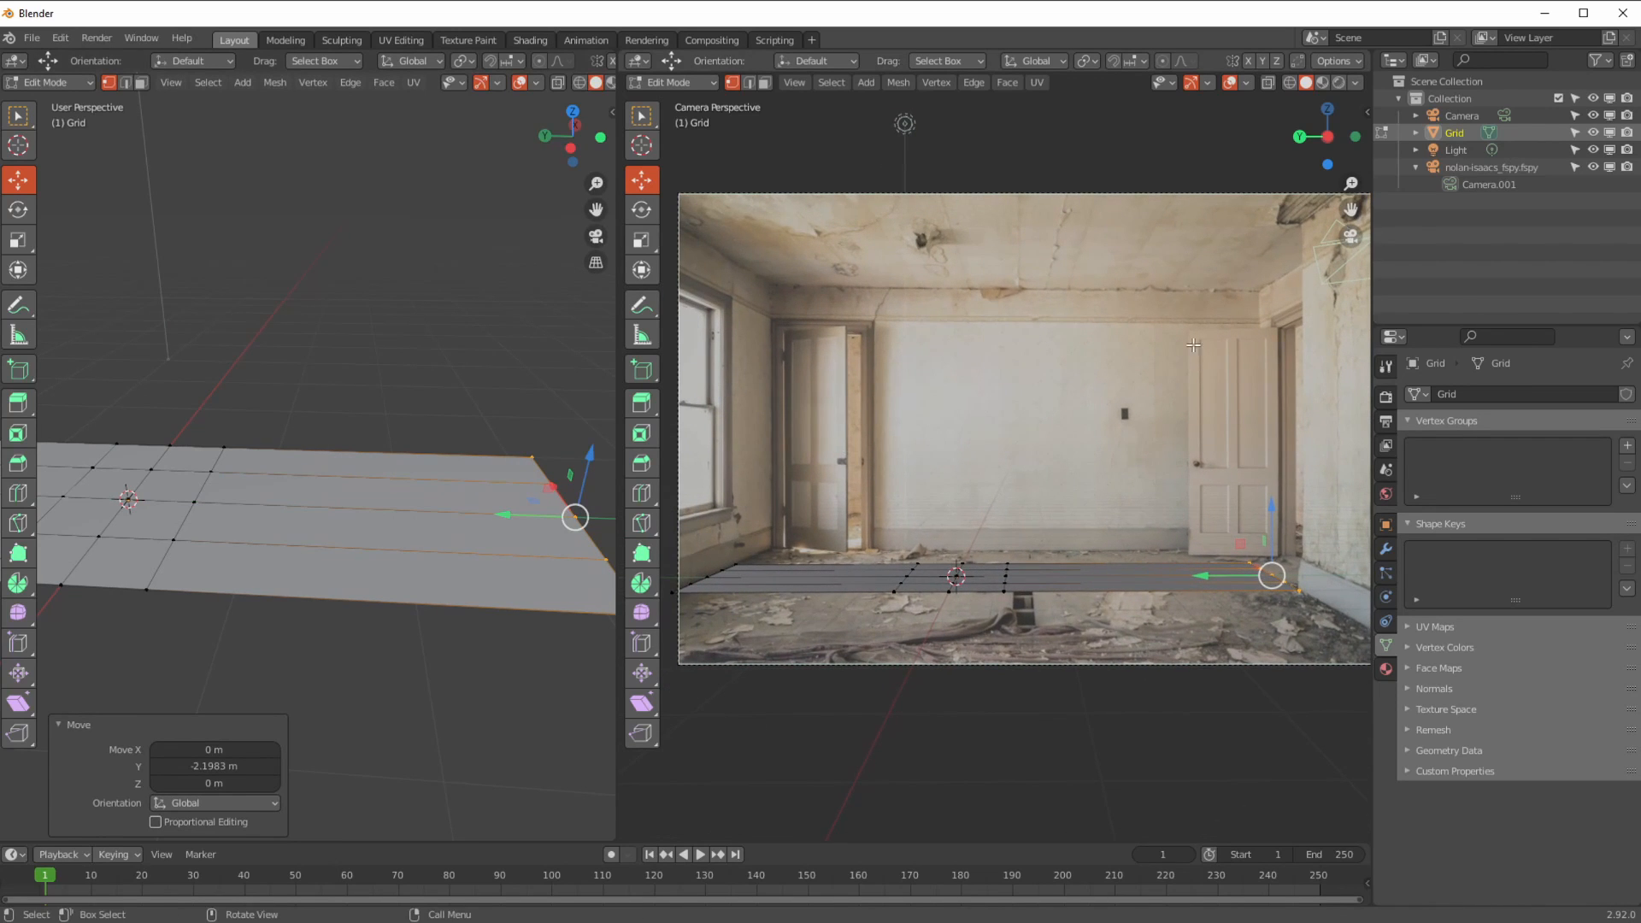
# - Fine-tune the vertices on the grid's window-wall side along Y to line up with the baseboard in the photo
pyautogui.keyDown('ctrl'); pyautogui.moveTo(893, 534); pyautogui.dragTo(821, 573, button='middle'); pyautogui.keyUp('ctrl')
pyautogui.keyDown('shift'); pyautogui.moveTo(818, 666); pyautogui.dragTo(1052, 632, button='middle'); pyautogui.keyUp('shift')
pyautogui.moveTo(752, 513)
pyautogui.keyDown('ctrl'); pyautogui.mouseDown(button='middle')
pyautogui.moveTo(658, 662)
pyautogui.moveTo(778, 528)
pyautogui.mouseUp(button='middle'); pyautogui.keyUp('ctrl')
pyautogui.moveTo(733, 433); pyautogui.dragTo(1016, 659)
pyautogui.moveTo(797, 546); pyautogui.dragTo(787, 548)
pyautogui.scroll(-1, 359, 544)
# - Move the grid's front row of vertices toward the camera past the photo's lower edge, and the next row about 1.9 m in the same direction
pyautogui.moveTo(360, 544); pyautogui.dragTo(347, 470, button='middle')
pyautogui.moveTo(154, 252); pyautogui.dragTo(338, 636)
pyautogui.scroll(-5, 1007, 658)
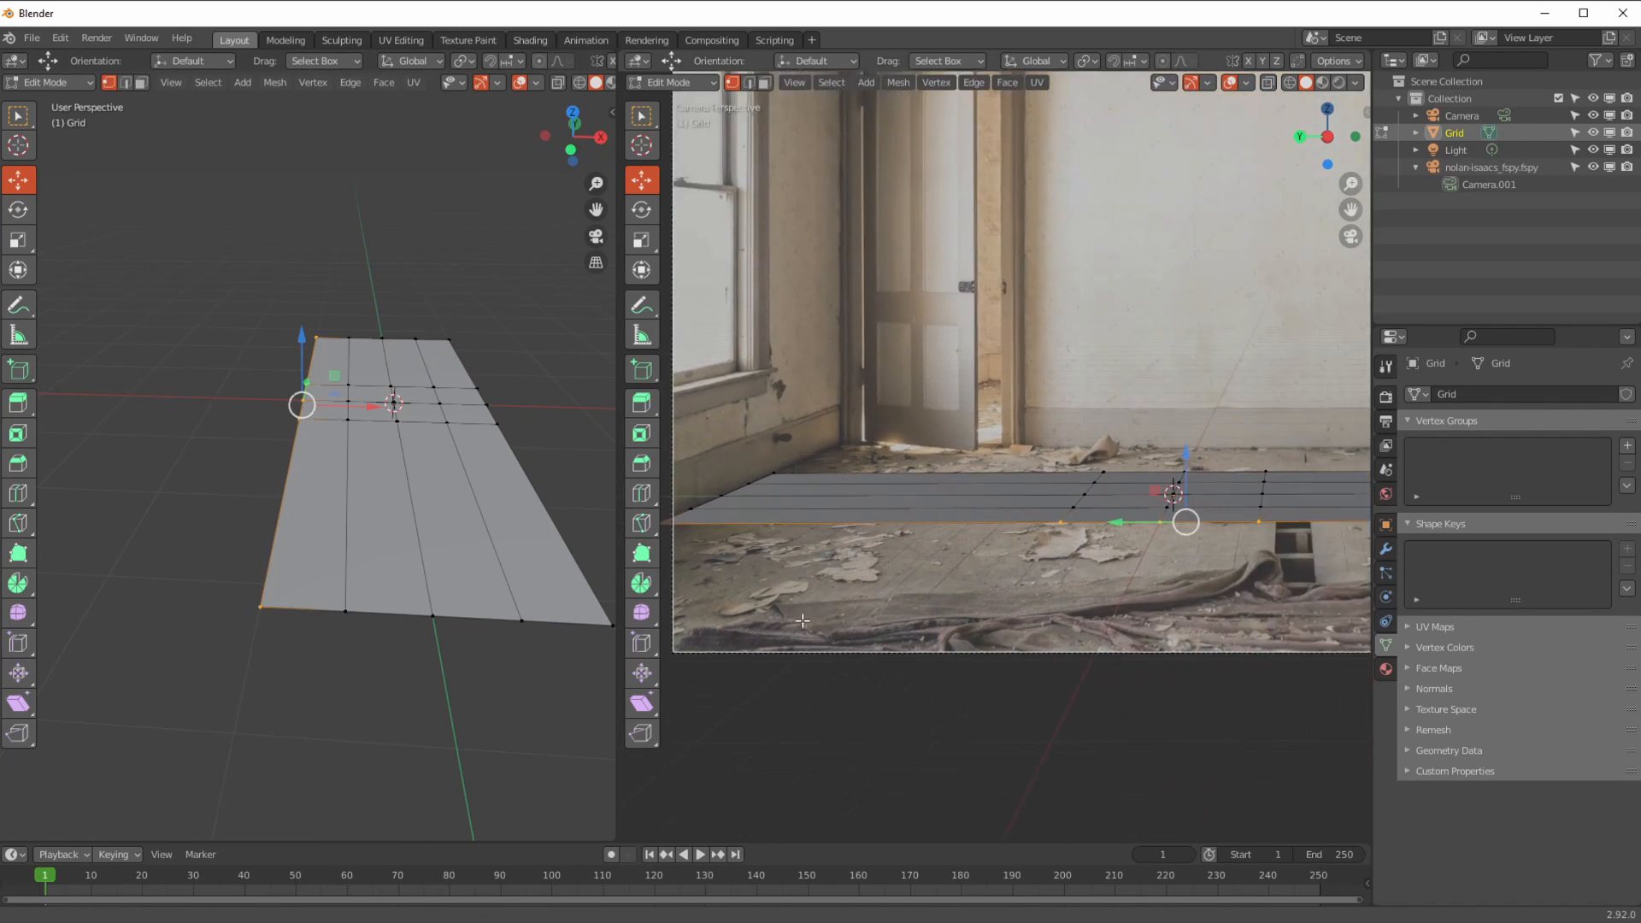
pyautogui.moveTo(374, 406); pyautogui.dragTo(81, 397)
pyautogui.moveTo(191, 232); pyautogui.dragTo(365, 681)
pyautogui.press('g')
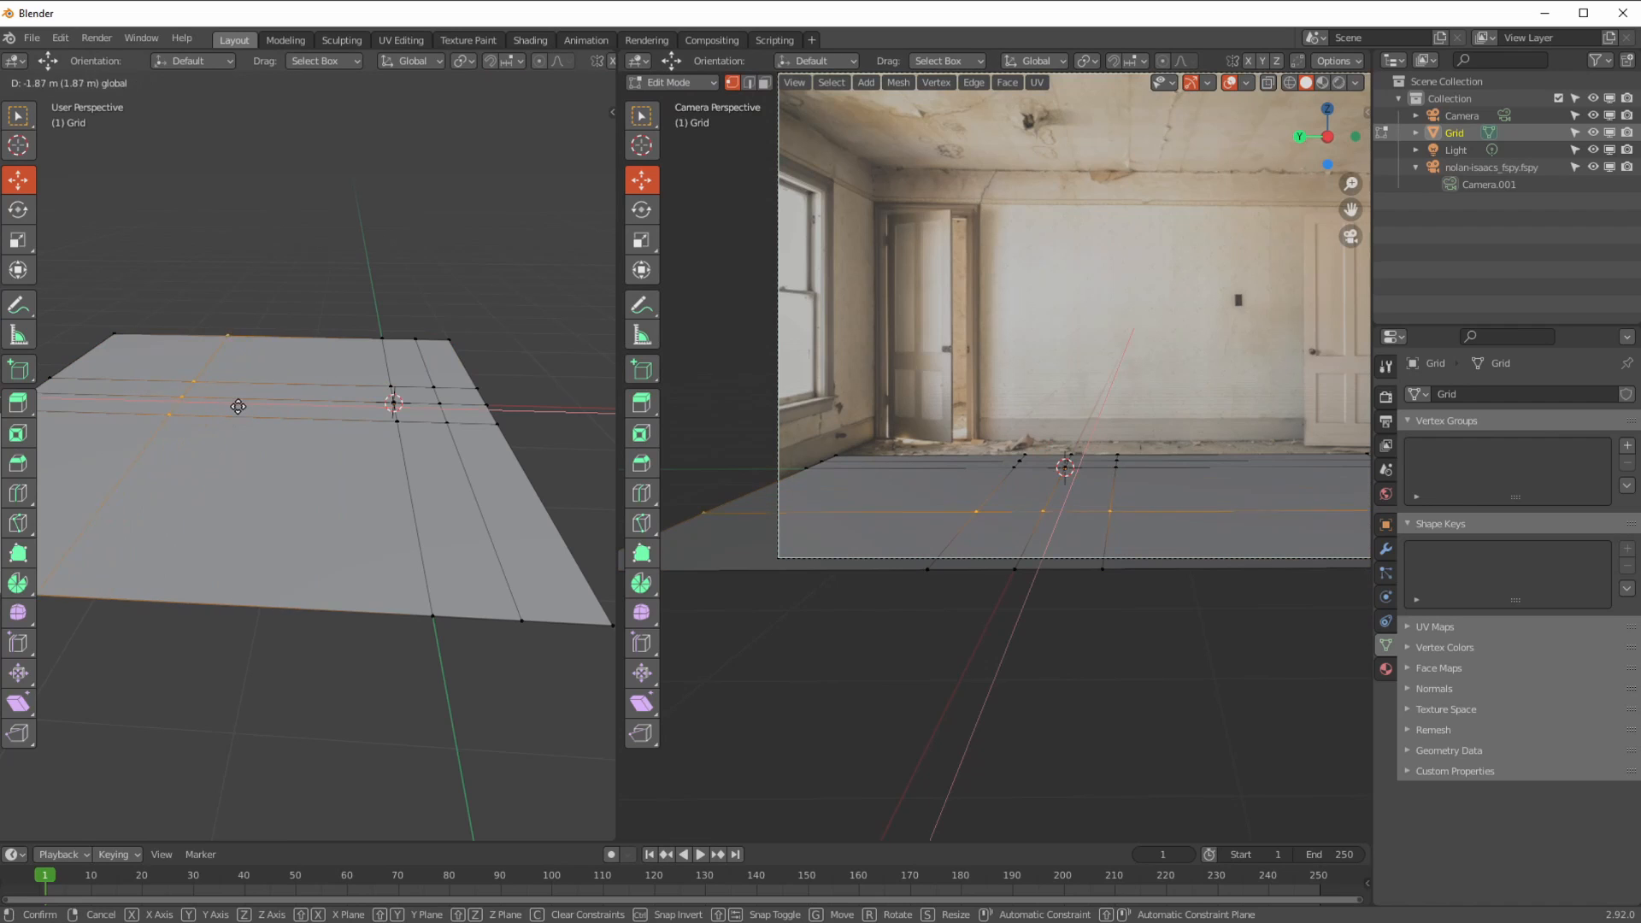
pyautogui.moveTo(256, 408); pyautogui.dragTo(260, 408)
# - Move the grid's back row of vertices about 1.29 m along X to the base of the back wall
pyautogui.moveTo(421, 480); pyautogui.dragTo(278, 440, button='middle')
pyautogui.moveTo(266, 302); pyautogui.dragTo(464, 556)
pyautogui.keyDown('ctrl'); pyautogui.moveTo(1010, 619); pyautogui.dragTo(1013, 512, button='middle'); pyautogui.keyUp('ctrl')
pyautogui.keyDown('shift'); pyautogui.moveTo(1013, 516); pyautogui.dragTo(716, 661, button='middle'); pyautogui.keyUp('shift')
pyautogui.keyDown('ctrl'); pyautogui.moveTo(720, 665); pyautogui.dragTo(743, 551, button='middle'); pyautogui.keyUp('ctrl')
pyautogui.keyDown('shift'); pyautogui.moveTo(812, 625); pyautogui.dragTo(919, 494, button='middle'); pyautogui.keyUp('shift')
pyautogui.keyDown('ctrl'); pyautogui.moveTo(878, 611); pyautogui.dragTo(868, 453, button='middle'); pyautogui.keyUp('ctrl')
pyautogui.keyDown('shift'); pyautogui.moveTo(716, 624); pyautogui.dragTo(806, 472, button='middle'); pyautogui.keyUp('shift')
pyautogui.moveTo(353, 397); pyautogui.dragTo(473, 423)
pyautogui.scroll(-4, 943, 602)
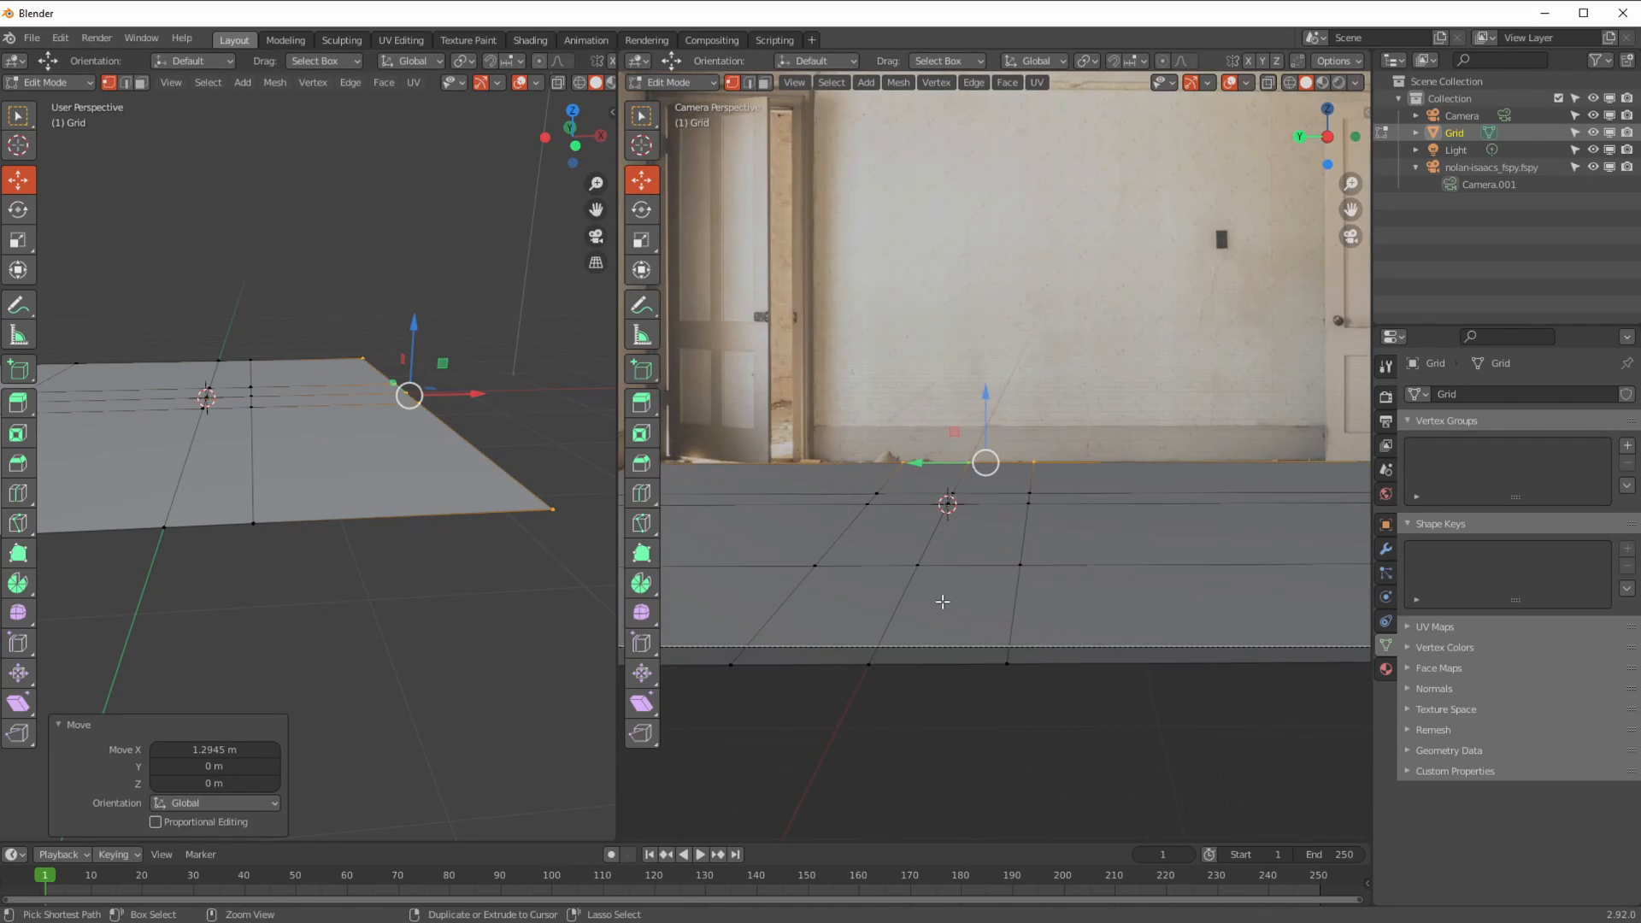
# - Examine in the camera view how the floor grid's edges fit the baseboards, corners and doorways of the photo
pyautogui.scroll(-3, 943, 602)
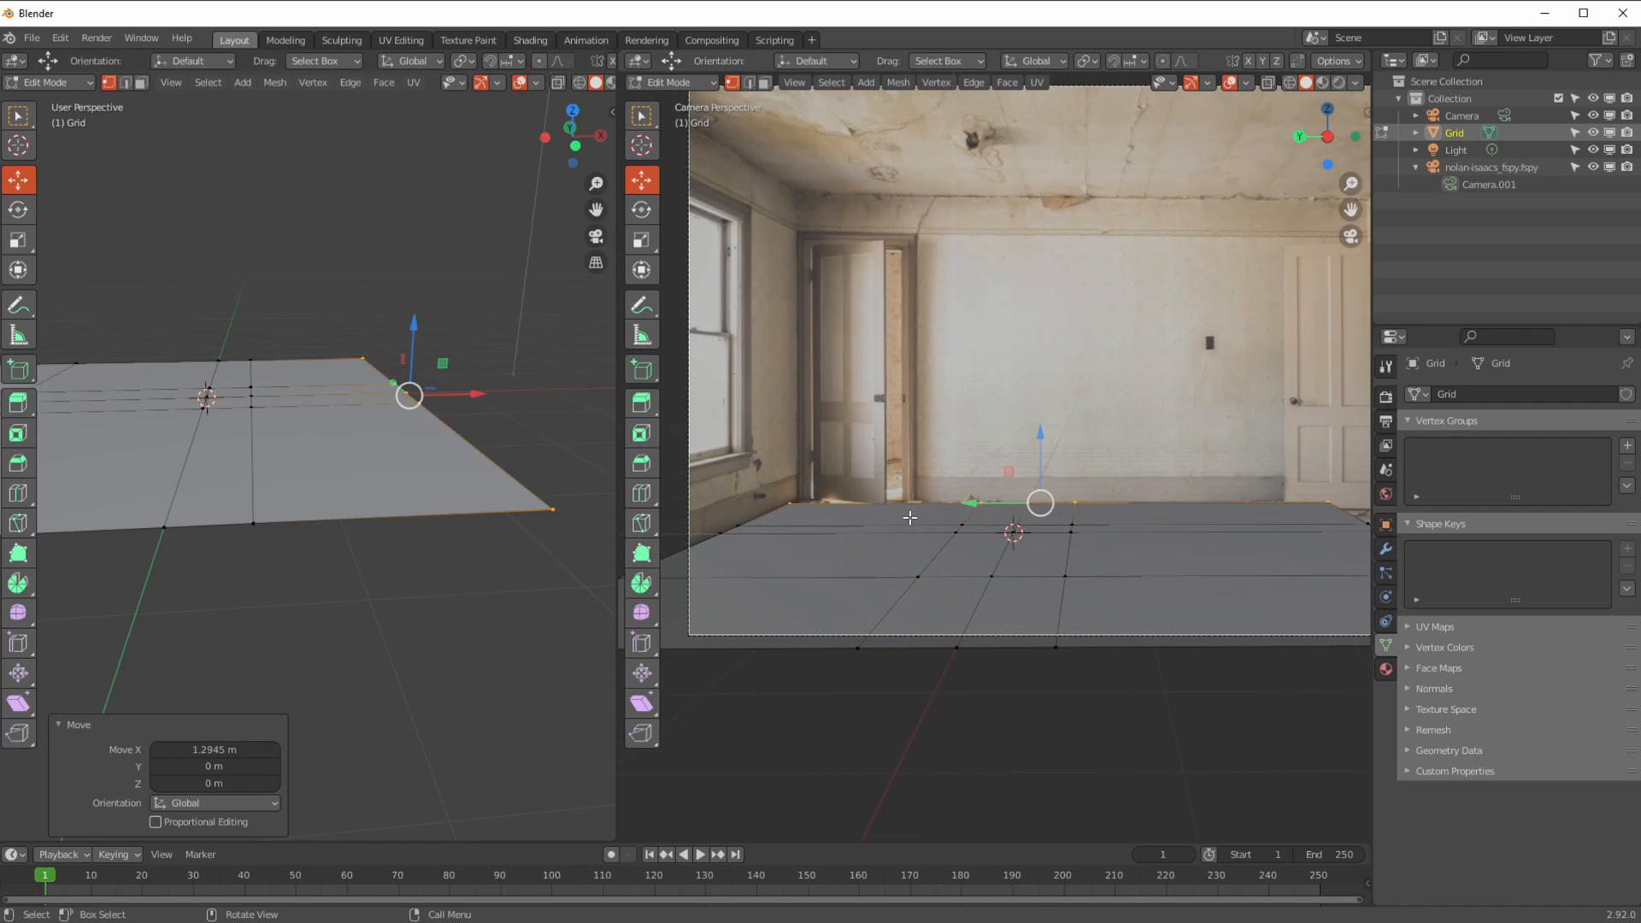
pyautogui.scroll(5, 915, 554)
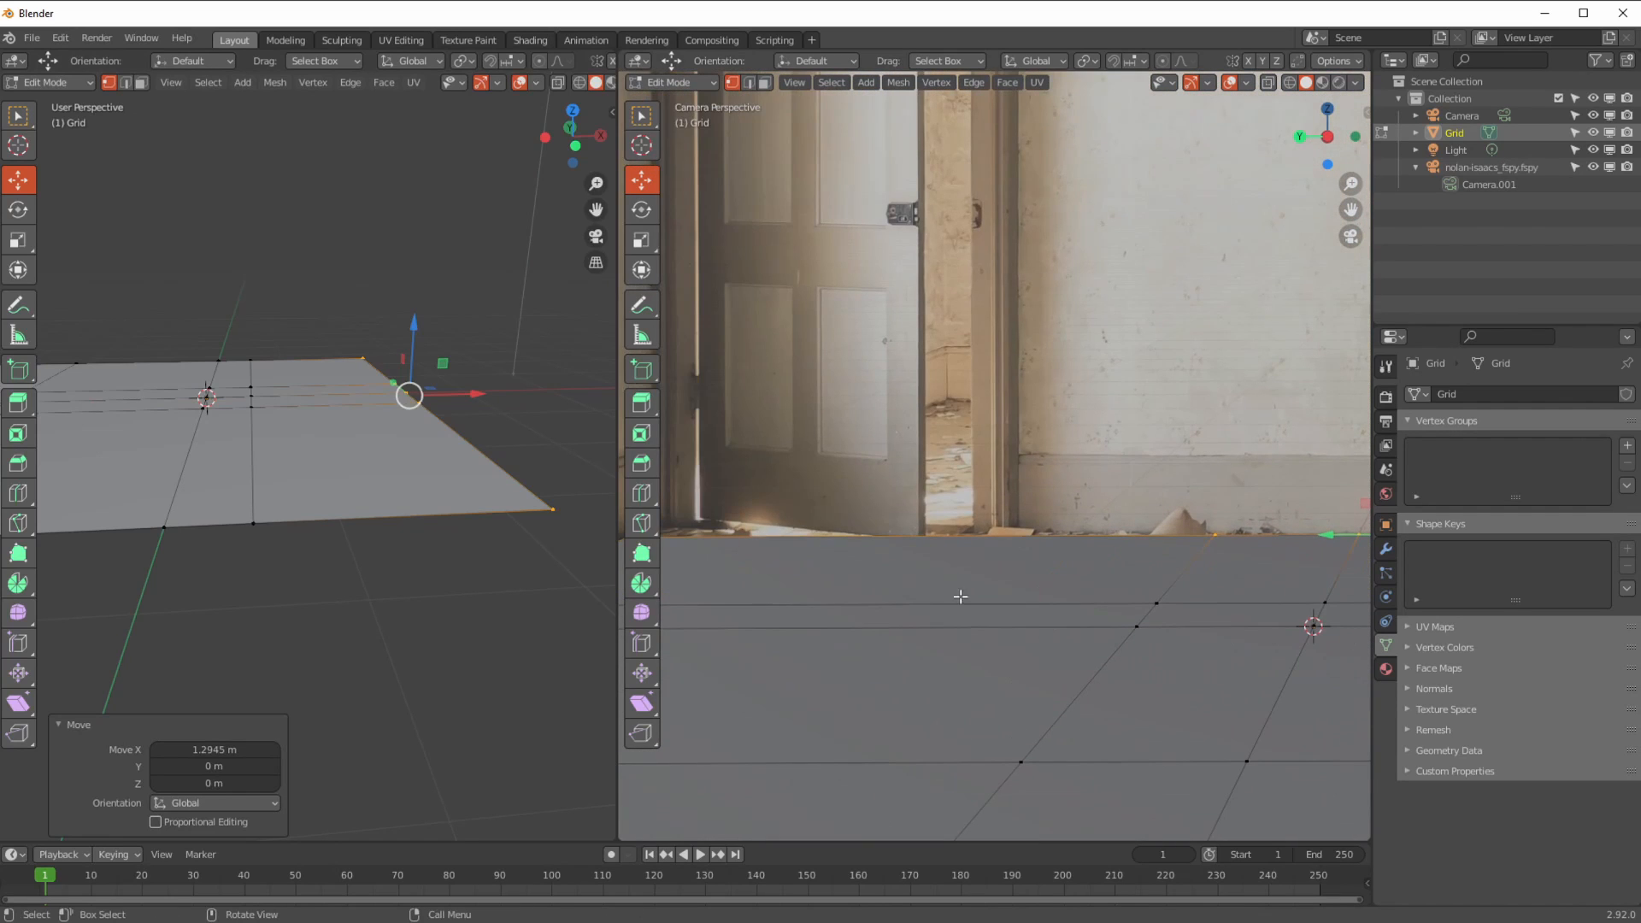
pyautogui.keyDown('shift'); pyautogui.moveTo(792, 591); pyautogui.dragTo(787, 597, button='middle'); pyautogui.keyUp('shift')
pyautogui.scroll(-3, 894, 608)
pyautogui.moveTo(894, 608)
pyautogui.keyDown('shift'); pyautogui.mouseDown(button='middle')
pyautogui.moveTo(1202, 630)
pyautogui.moveTo(897, 620)
pyautogui.mouseUp(button='middle'); pyautogui.keyUp('shift')
pyautogui.keyDown('shift'); pyautogui.moveTo(754, 607); pyautogui.dragTo(1080, 597, button='middle'); pyautogui.keyUp('shift')
pyautogui.keyDown('shift'); pyautogui.moveTo(701, 581); pyautogui.dragTo(832, 594, button='middle'); pyautogui.keyUp('shift')
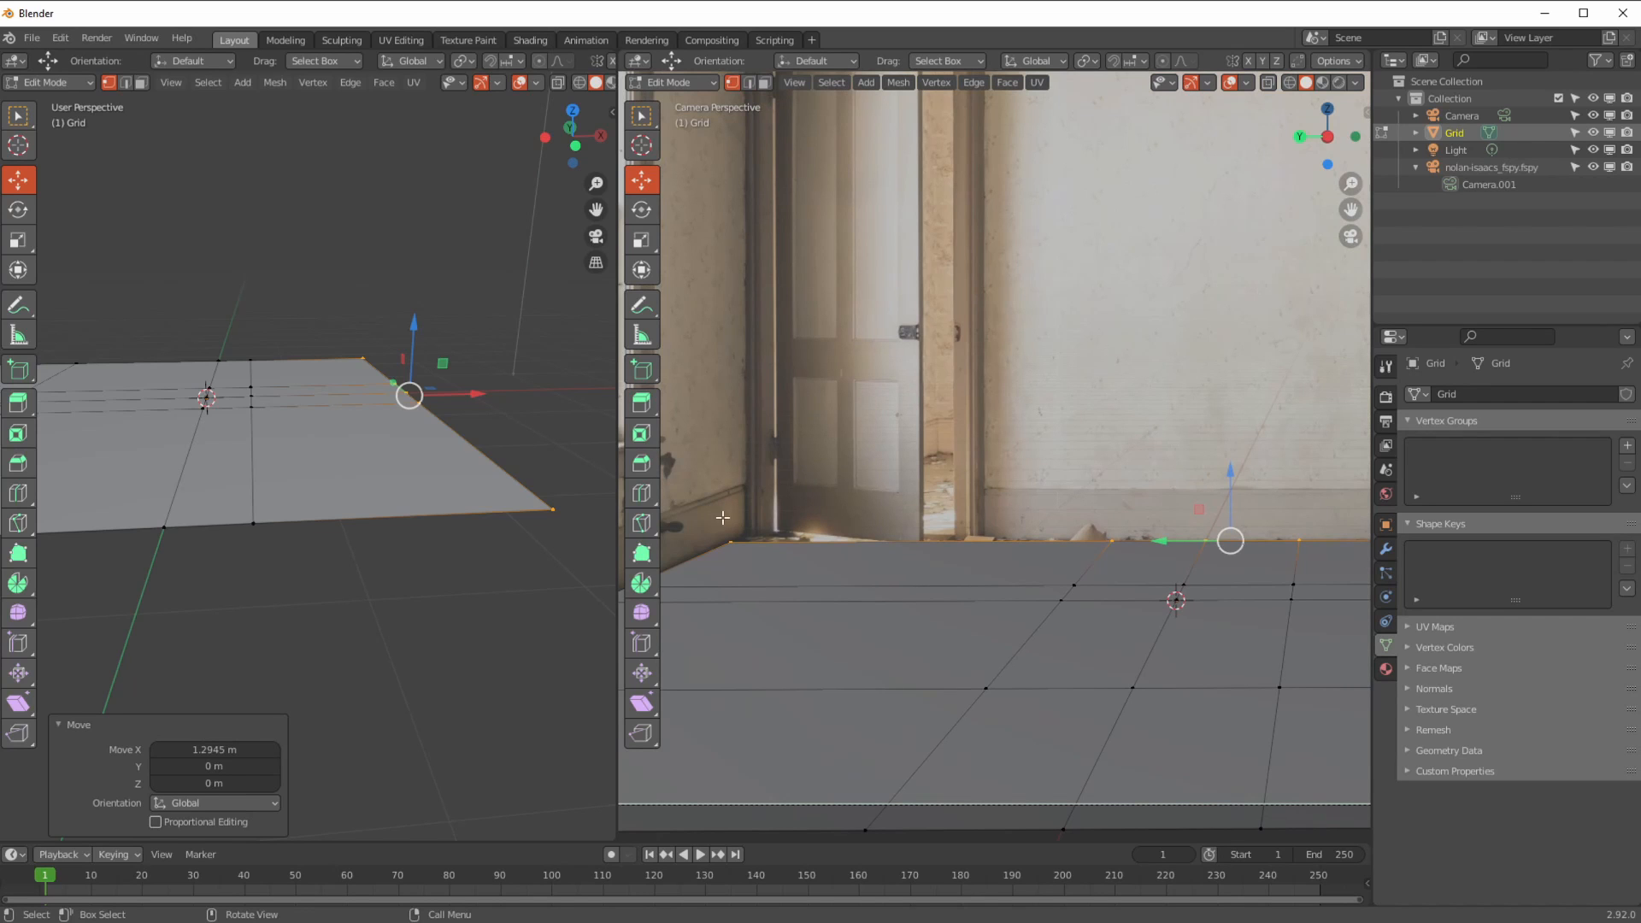
pyautogui.scroll(-4, 859, 557)
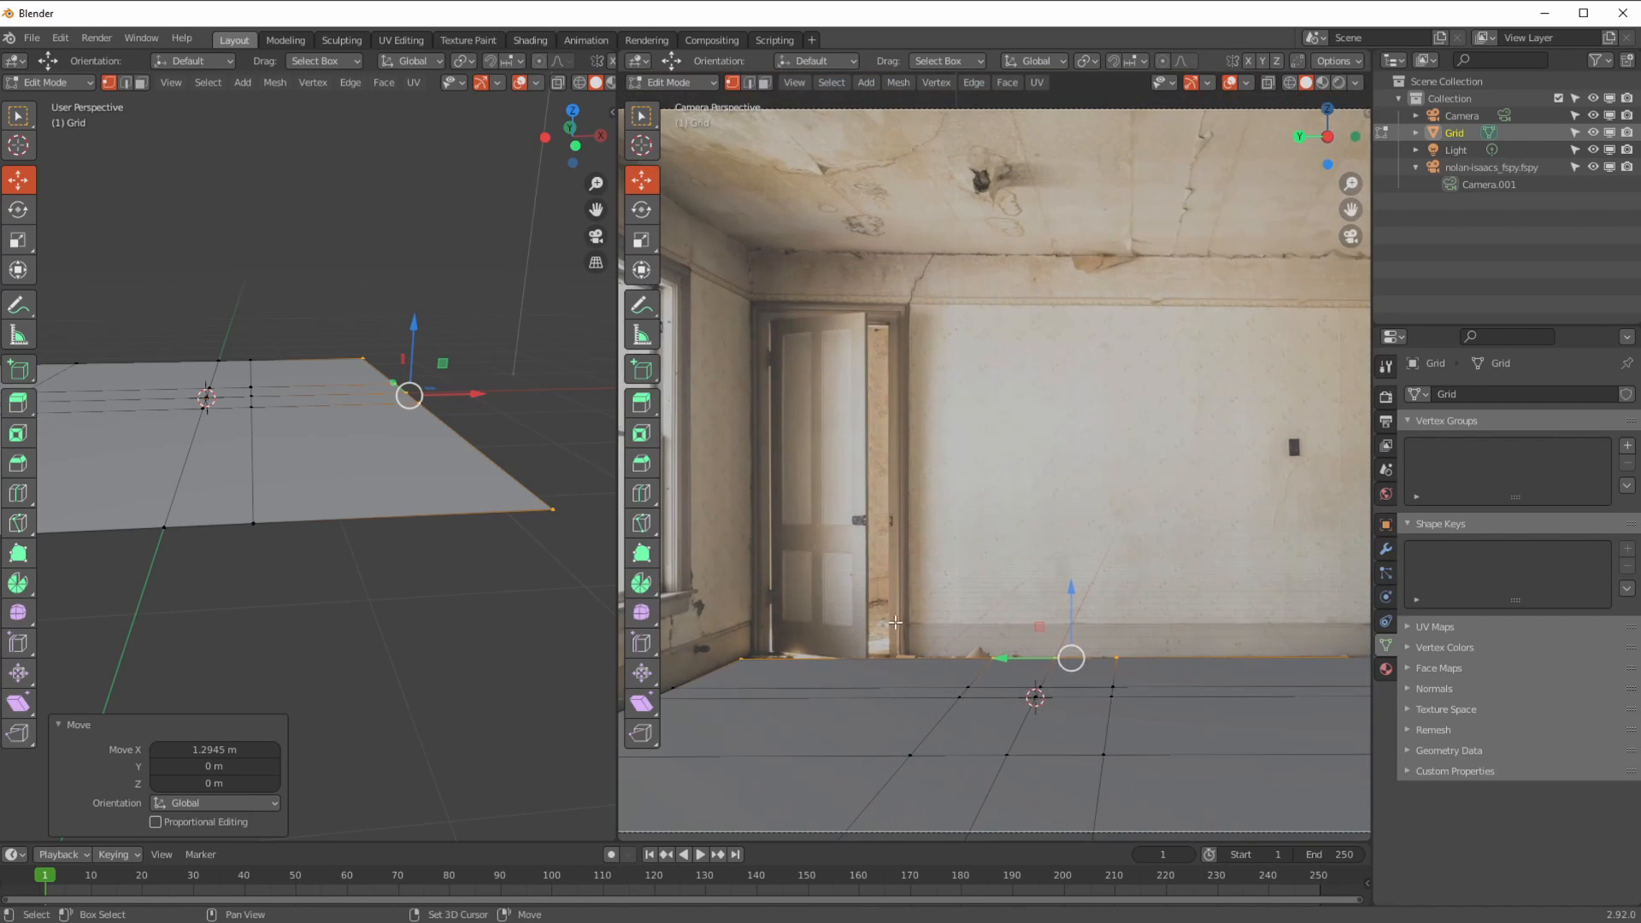
pyautogui.scroll(7, 872, 519)
pyautogui.keyDown('shift'); pyautogui.moveTo(873, 518); pyautogui.dragTo(753, 692, button='middle'); pyautogui.keyUp('shift')
pyautogui.keyDown('shift'); pyautogui.moveTo(1240, 637); pyautogui.dragTo(1333, 565, button='middle'); pyautogui.keyUp('shift')
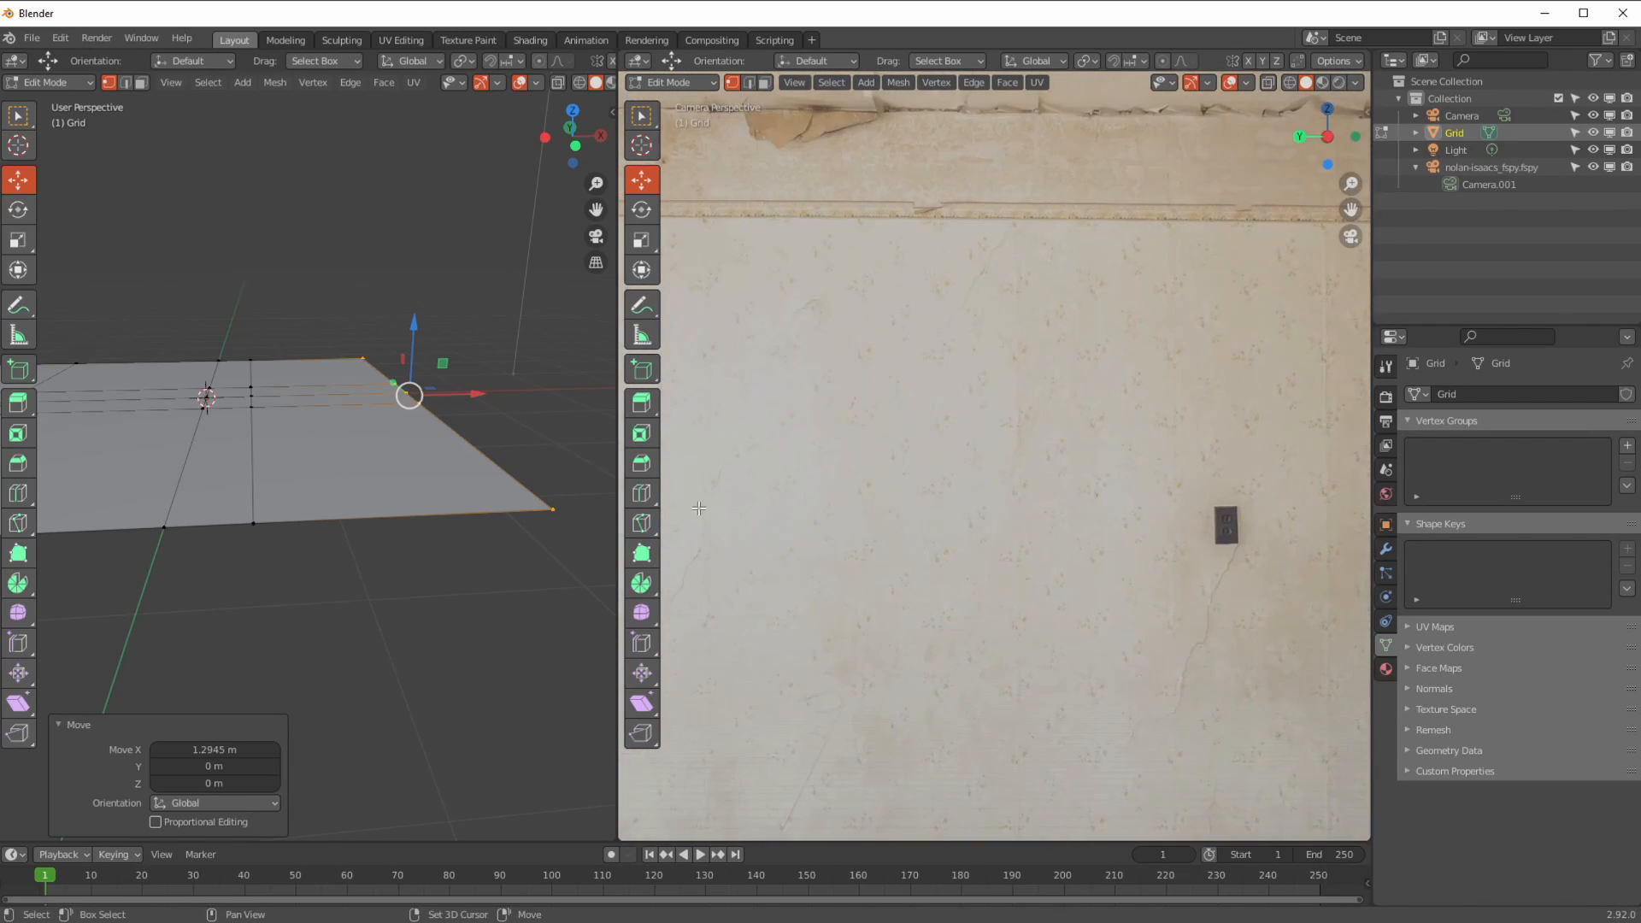
pyautogui.keyDown('shift'); pyautogui.moveTo(743, 564); pyautogui.dragTo(1333, 516, button='middle'); pyautogui.keyUp('shift')
pyautogui.keyDown('ctrl'); pyautogui.moveTo(948, 452); pyautogui.dragTo(930, 568, button='middle'); pyautogui.keyUp('ctrl')
pyautogui.moveTo(390, 567); pyautogui.dragTo(350, 550, button='middle')
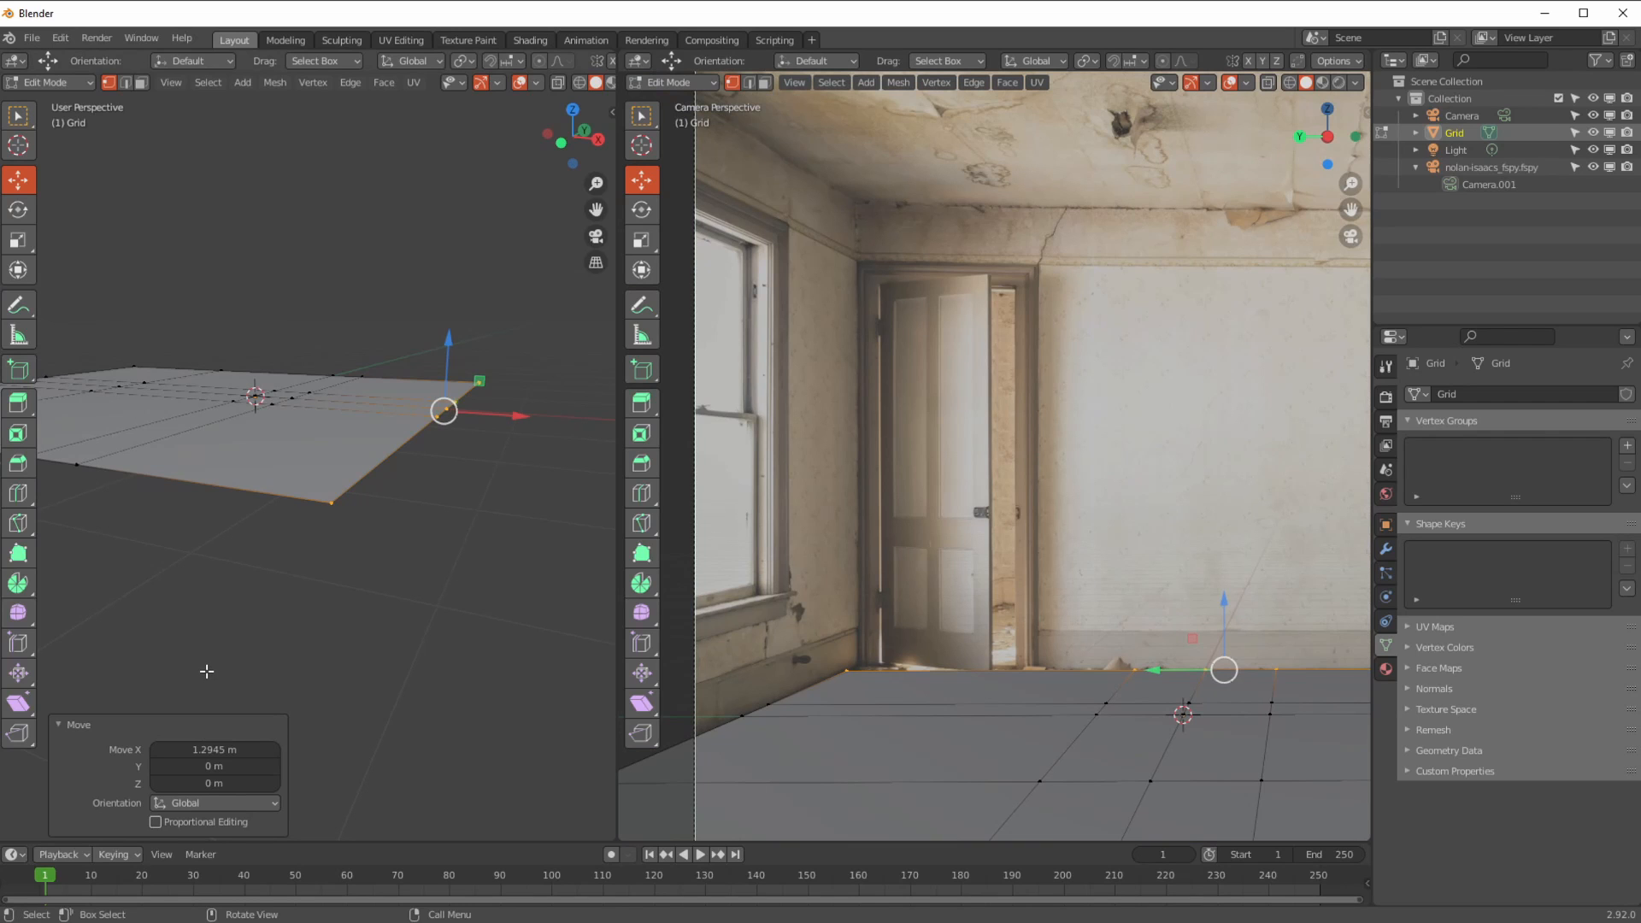
pyautogui.scroll(3, 854, 790)
pyautogui.keyDown('shift'); pyautogui.moveTo(833, 812); pyautogui.dragTo(923, 530, button='middle'); pyautogui.keyUp('shift')
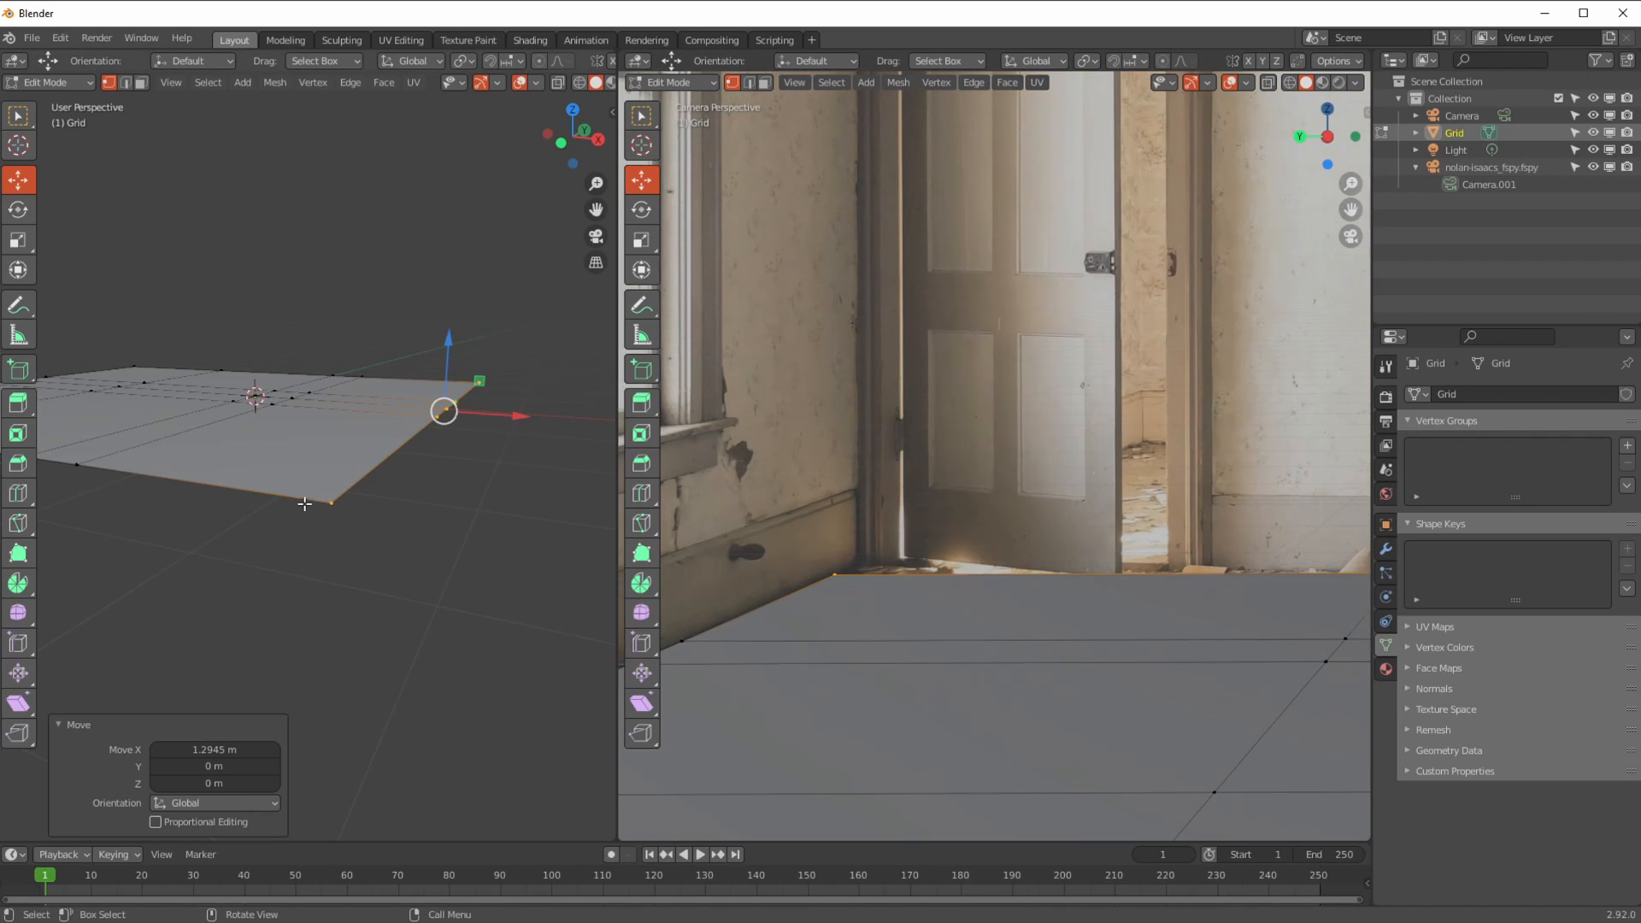
pyautogui.moveTo(310, 487); pyautogui.dragTo(359, 480, button='middle')
pyautogui.scroll(-2, 1008, 724)
pyautogui.keyDown('ctrl'); pyautogui.moveTo(1007, 724); pyautogui.dragTo(1007, 742, button='middle'); pyautogui.keyUp('ctrl')
pyautogui.keyDown('shift'); pyautogui.moveTo(1076, 621); pyautogui.dragTo(704, 624, button='middle'); pyautogui.keyUp('shift')
pyautogui.keyDown('shift'); pyautogui.moveTo(1214, 660); pyautogui.dragTo(944, 633, button='middle'); pyautogui.keyUp('shift')
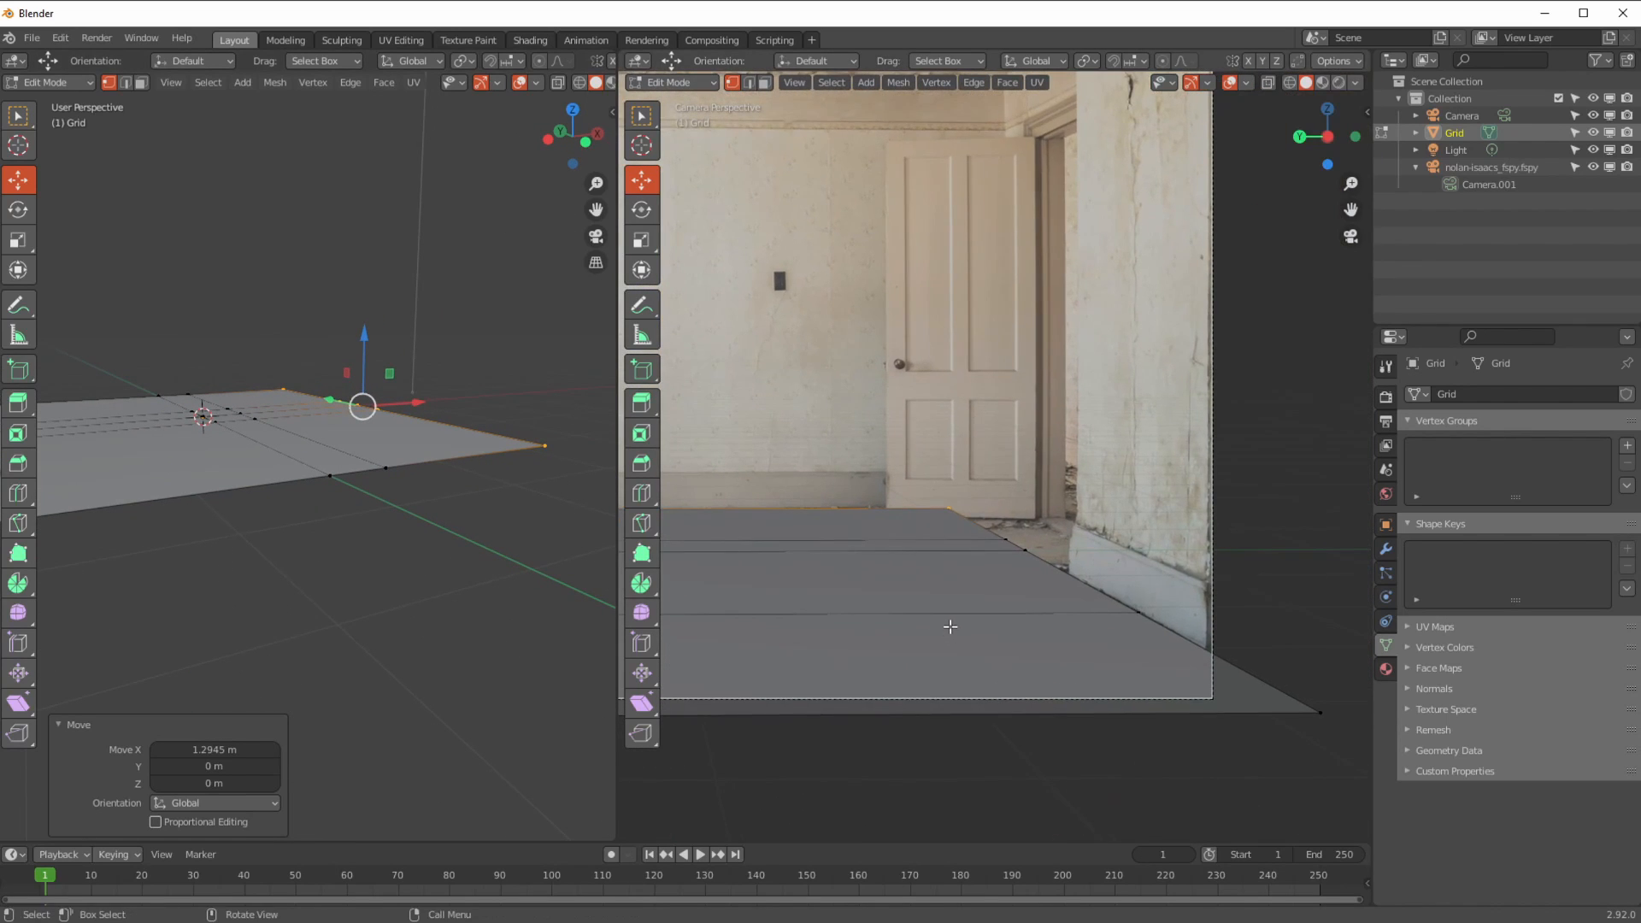
# - Move the row of vertices at the grid's origin toward the camera to line up with the near corner of the right-hand doorway
pyautogui.moveTo(293, 575); pyautogui.dragTo(196, 522, button='middle')
pyautogui.moveTo(128, 335); pyautogui.dragTo(243, 558)
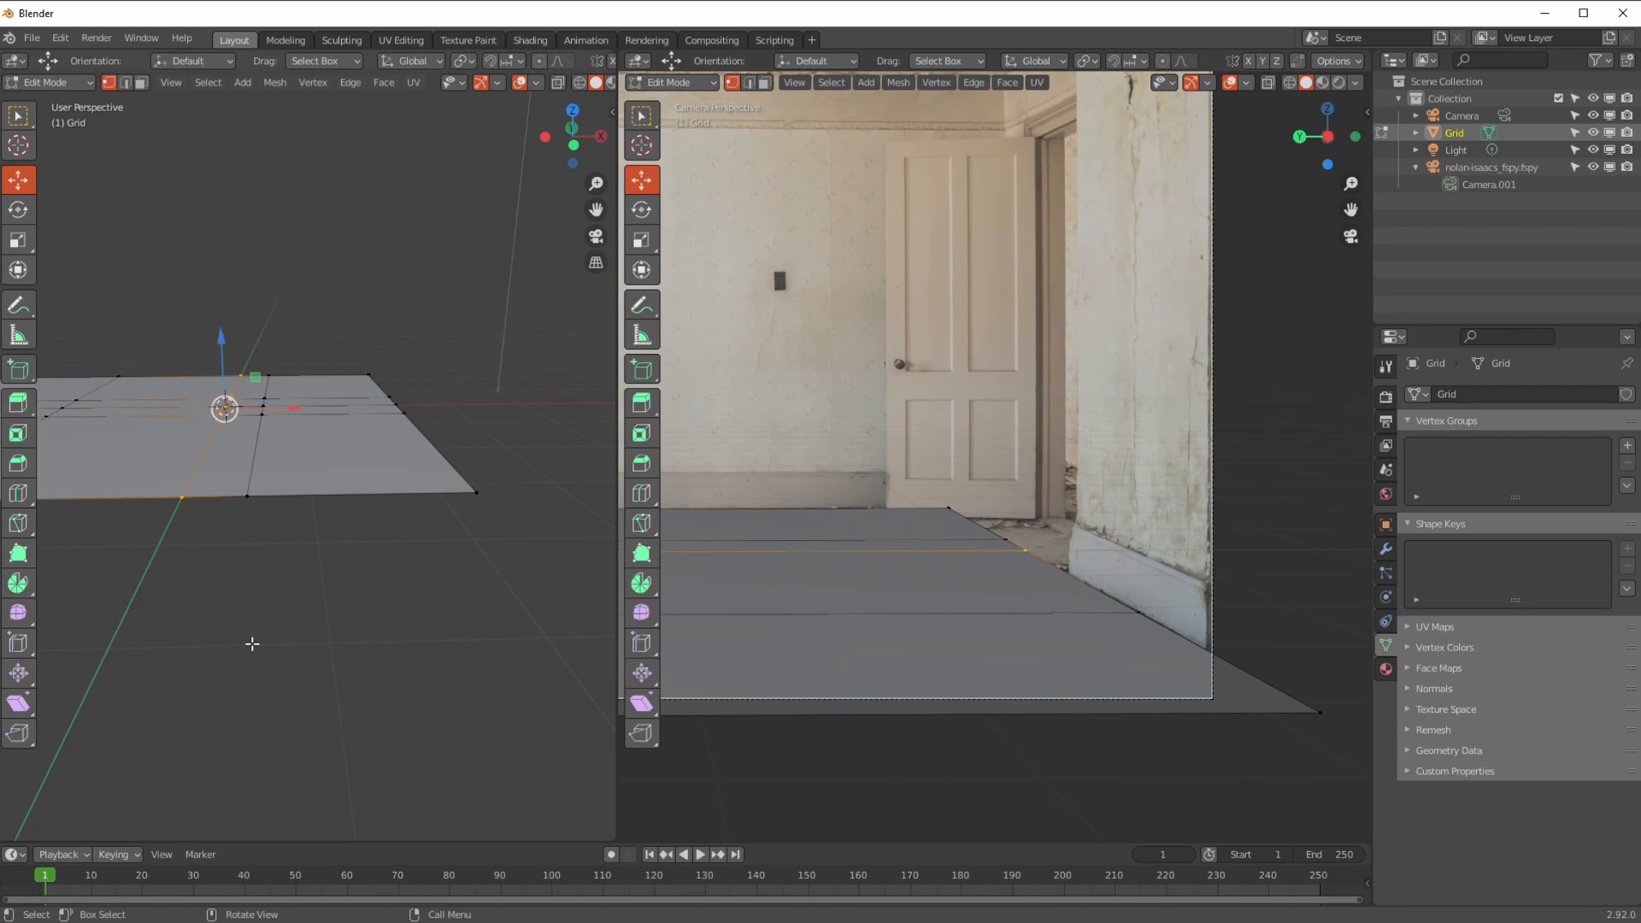
pyautogui.scroll(2, 260, 554)
pyautogui.moveTo(260, 554); pyautogui.dragTo(507, 418, button='middle')
pyautogui.moveTo(477, 436); pyautogui.dragTo(344, 432)
pyautogui.keyDown('shift'); pyautogui.moveTo(355, 590); pyautogui.dragTo(440, 431, button='middle'); pyautogui.keyUp('shift')
# - Select the two rear edges on the grid's right side and extrude them about -0.86 m along Y into the doorway recess
pyautogui.click(321, 433)
pyautogui.click(476, 381)
pyautogui.click(125, 83)
pyautogui.click(431, 445)
pyautogui.keyDown('shift'); pyautogui.click(461, 404); pyautogui.keyUp('shift')
pyautogui.moveTo(470, 452); pyautogui.dragTo(433, 480, button='middle')
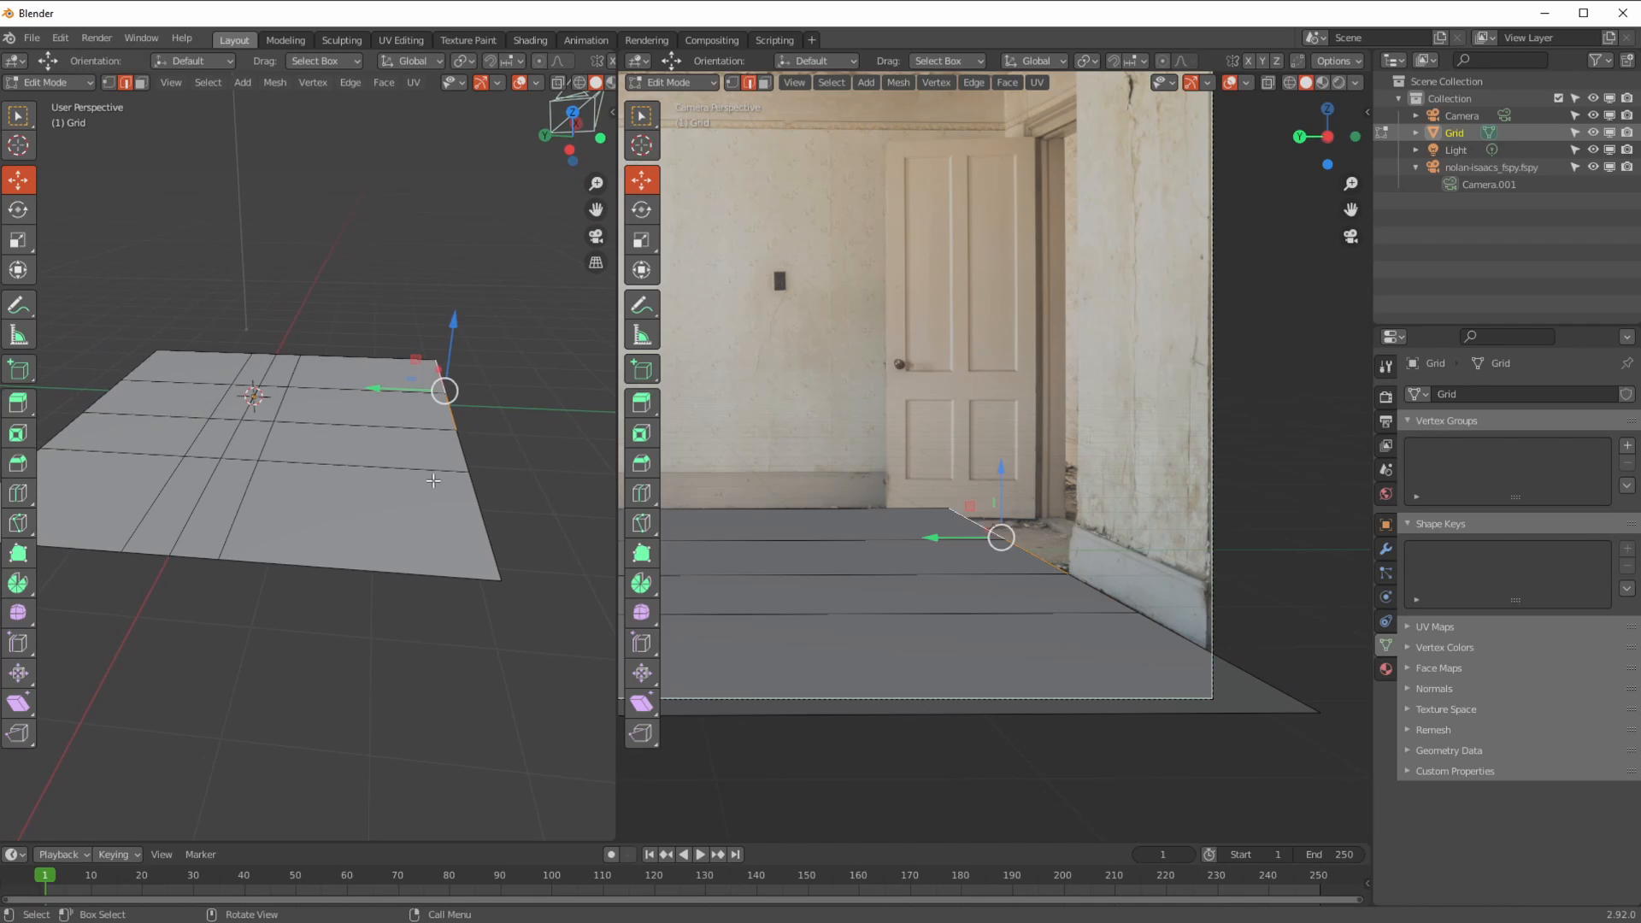
pyautogui.press('g')
pyautogui.press('y')
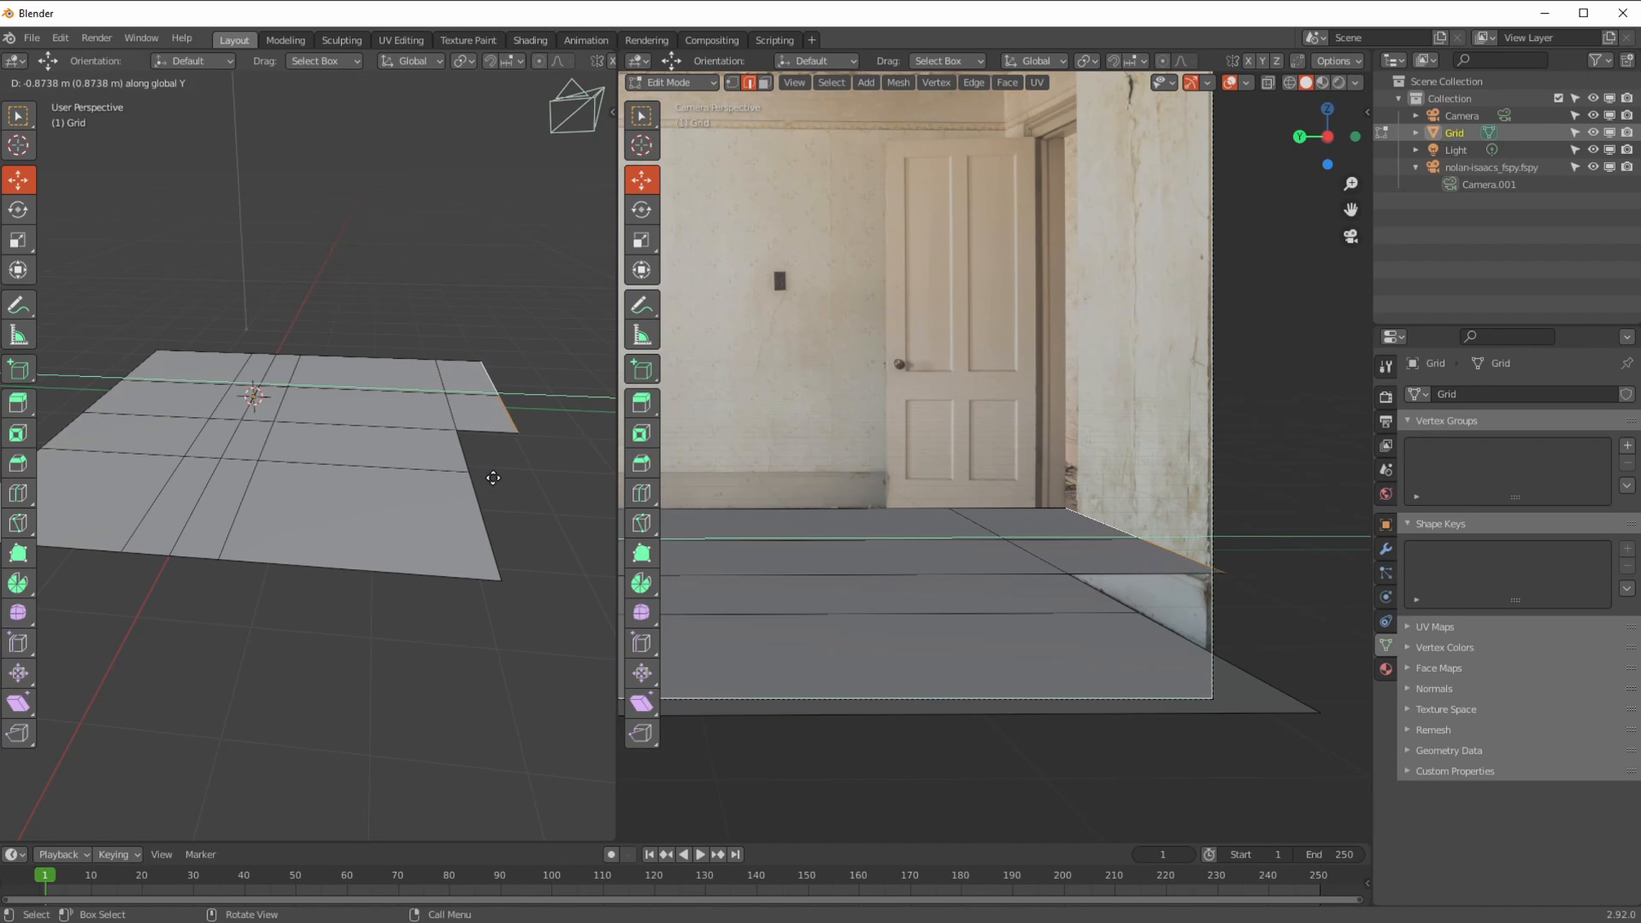
pyautogui.click(492, 476)
pyautogui.moveTo(306, 446); pyautogui.dragTo(231, 500, button='middle')
pyautogui.moveTo(241, 444); pyautogui.dragTo(341, 610, button='middle')
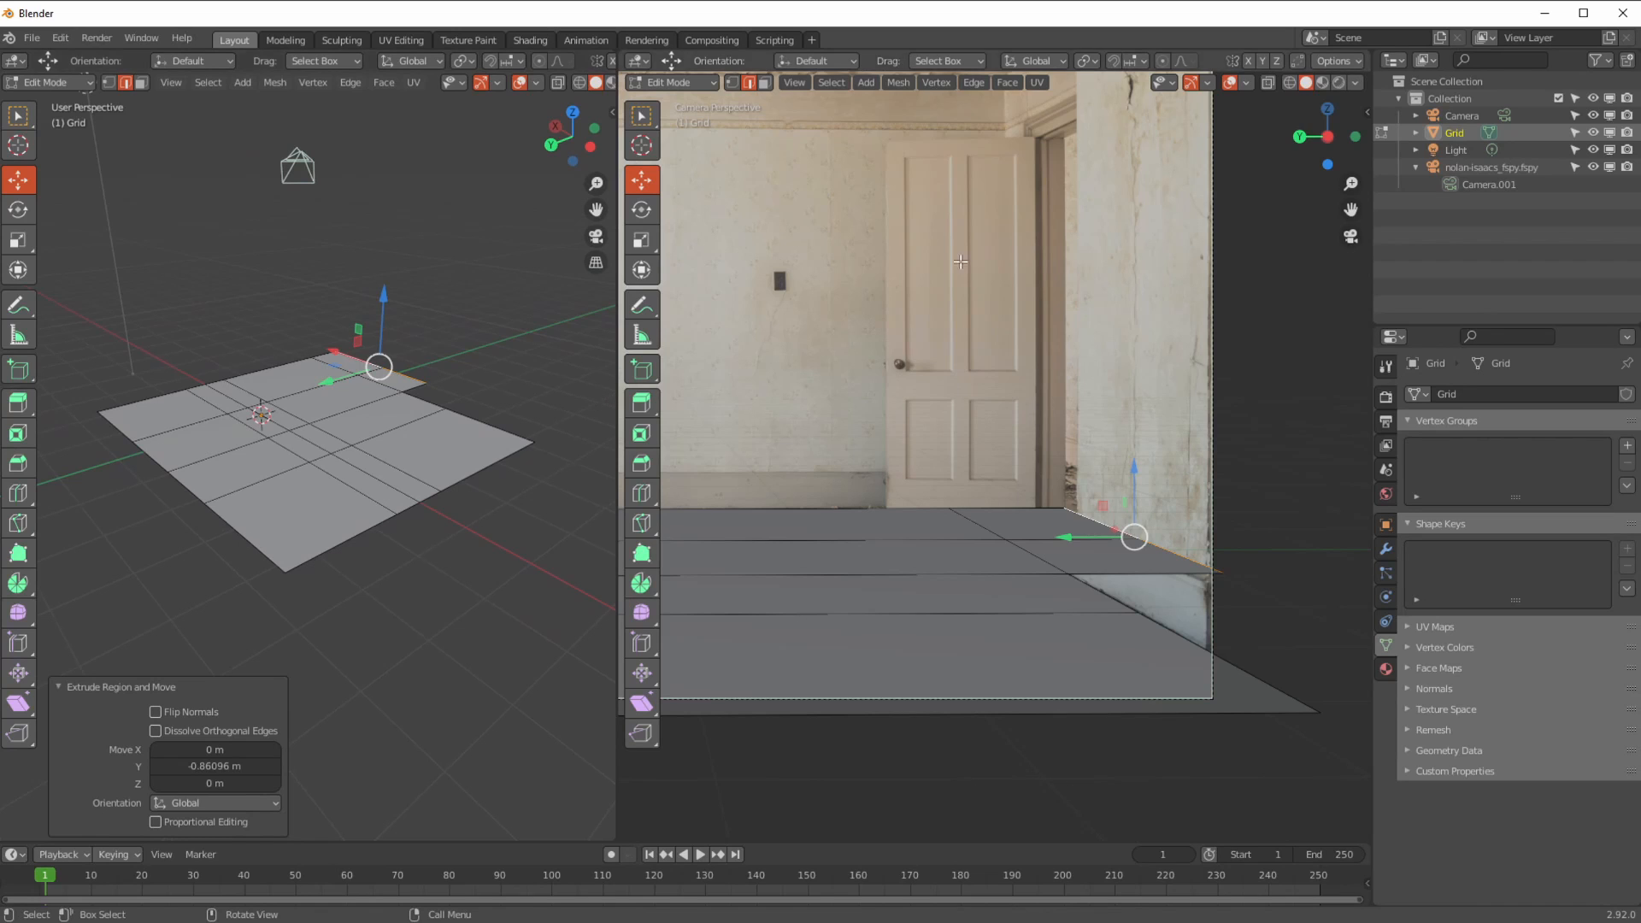
# - Return the floor grid to Object Mode and add a UV Project modifier to it
pyautogui.click(49, 82)
pyautogui.click(47, 99)
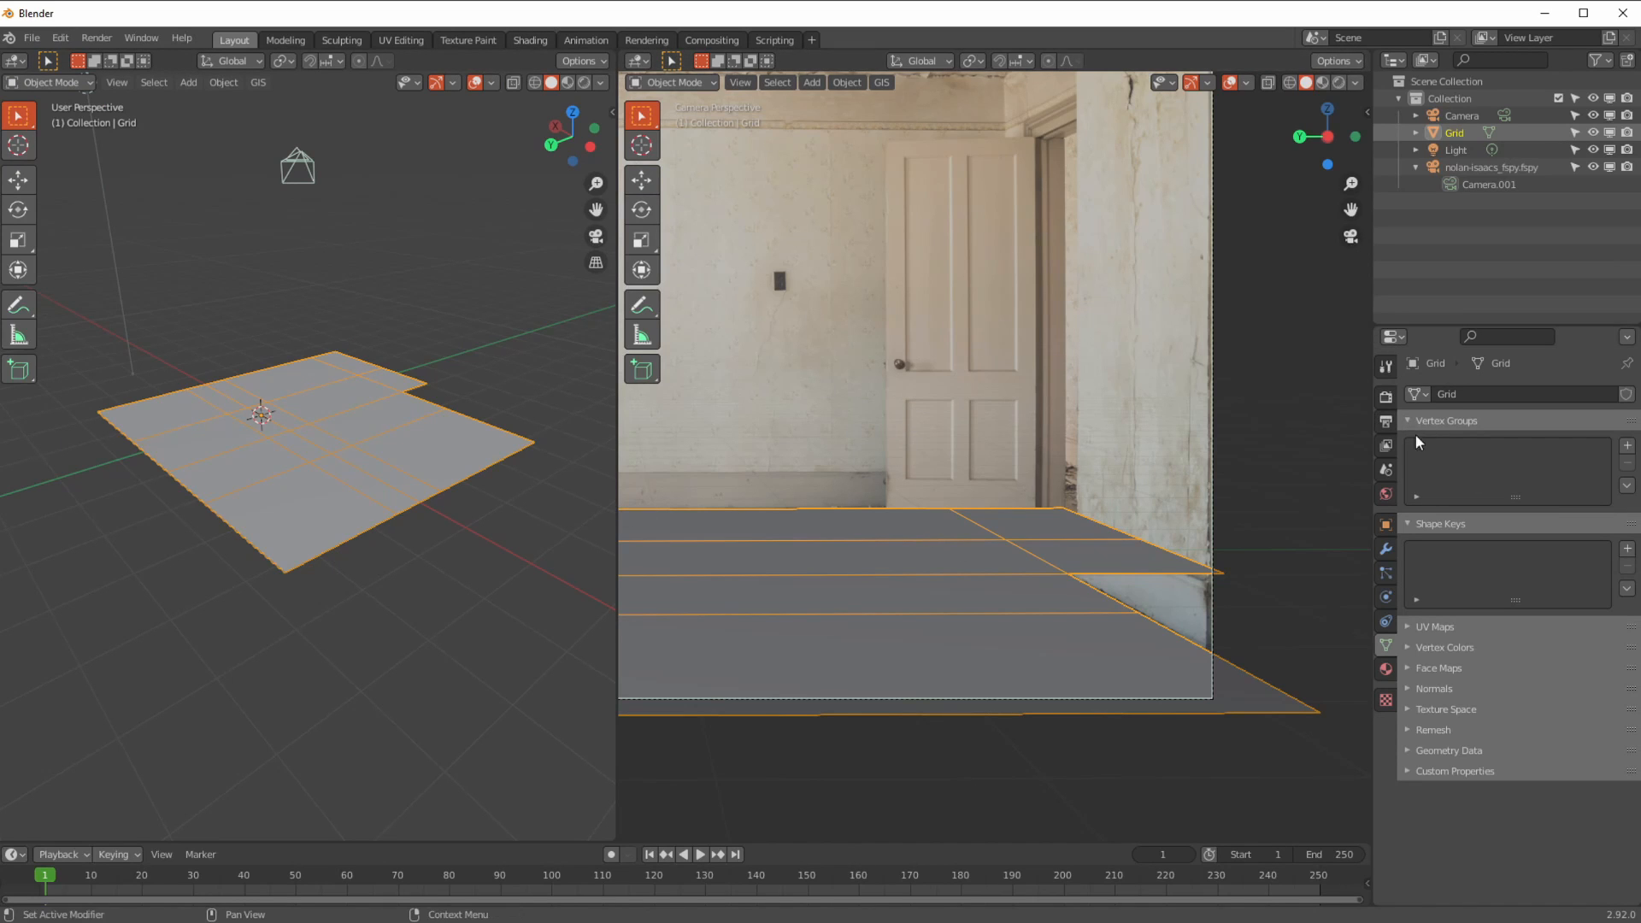
pyautogui.click(1386, 555)
pyautogui.click(1419, 396)
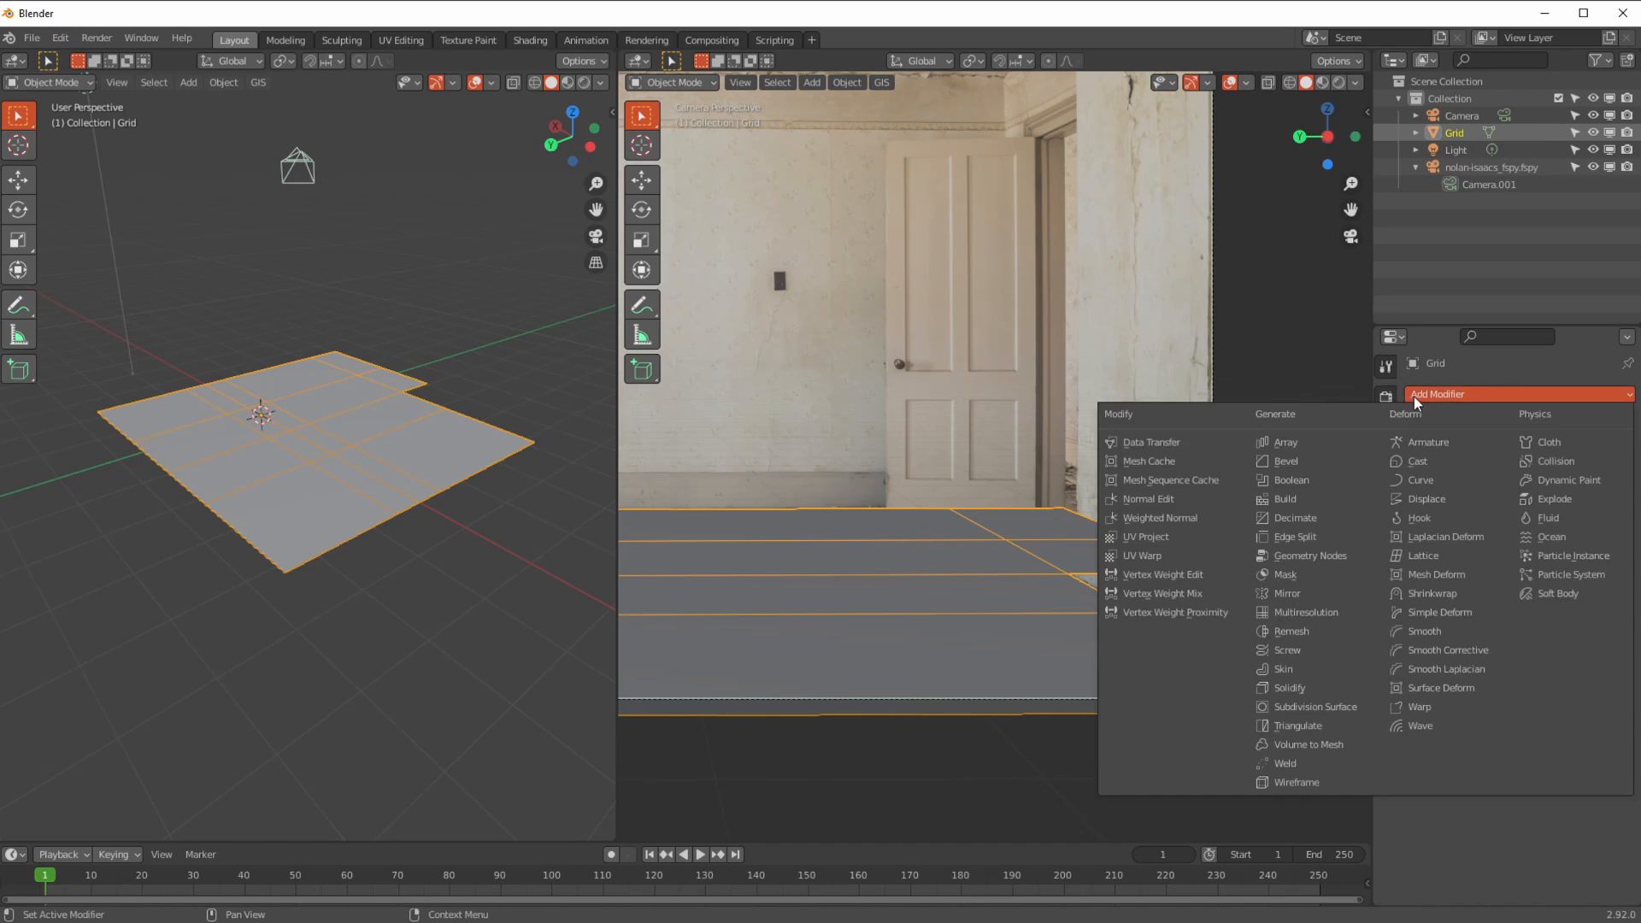
pyautogui.click(1149, 537)
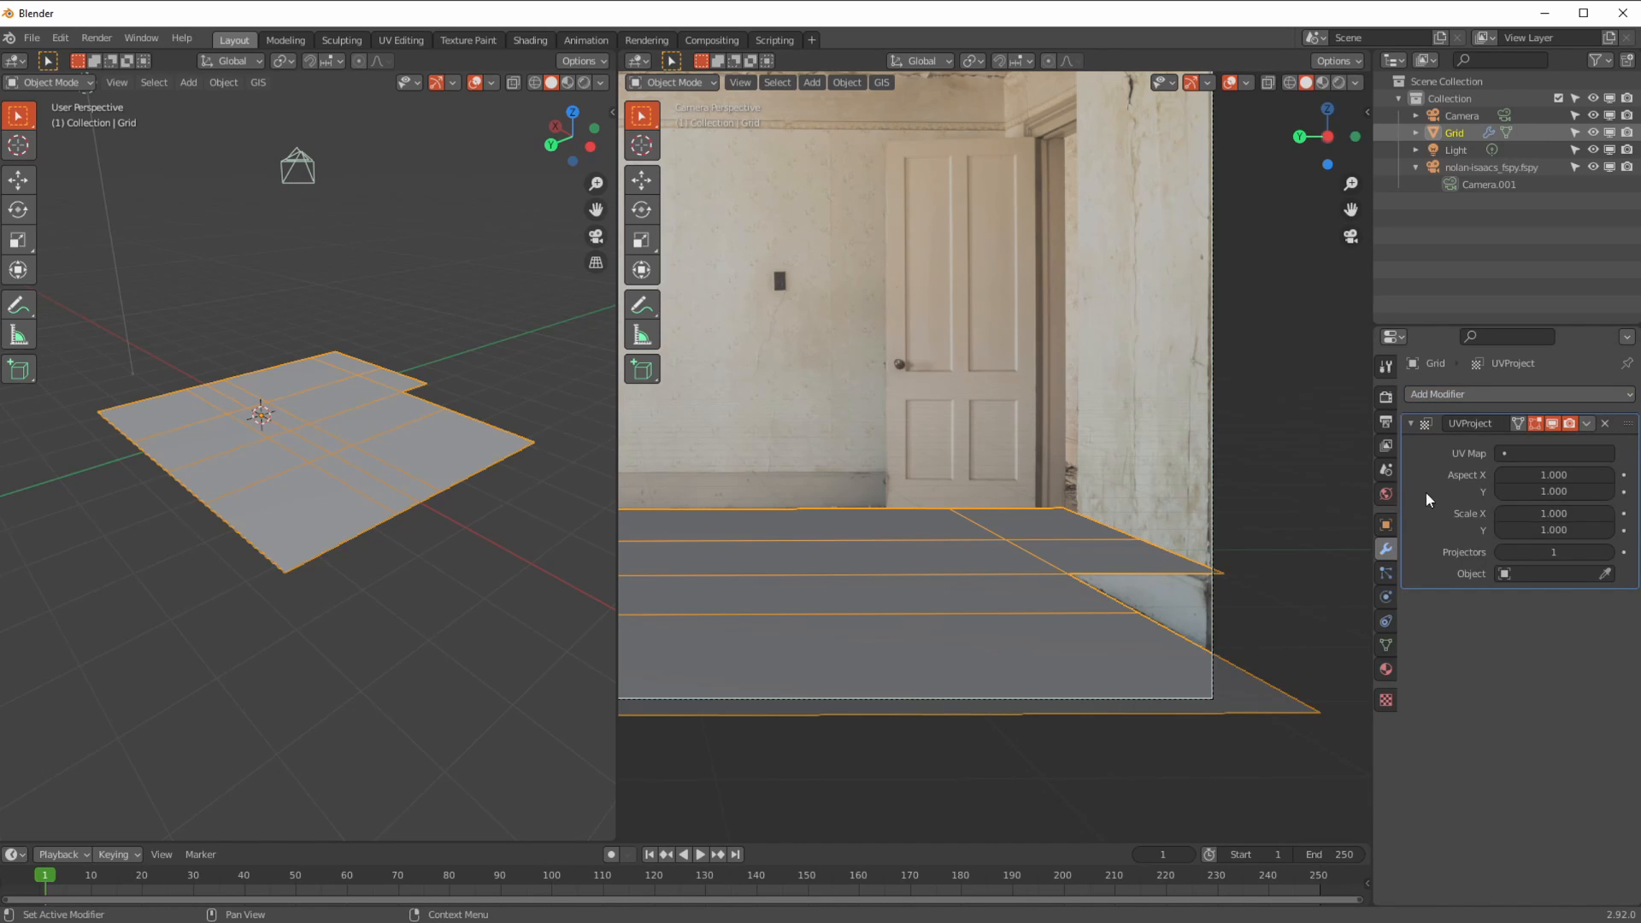
# - Set the UV Project modifier to use the UVMap layer and the imported fSpy camera as its projector object
pyautogui.click(1555, 453)
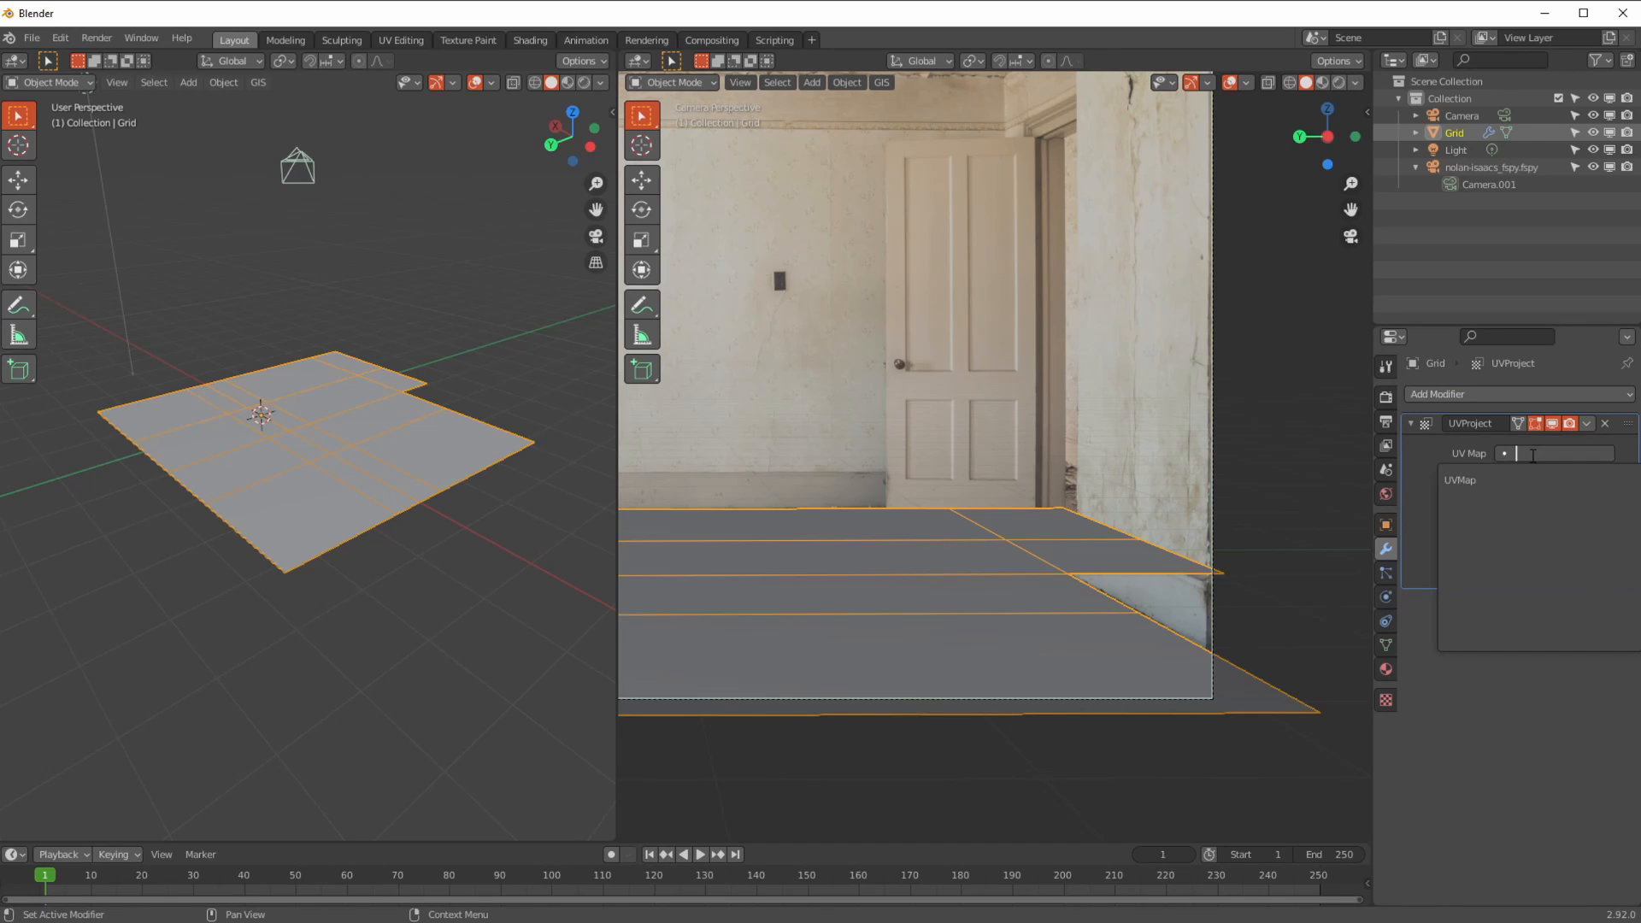
pyautogui.click(1573, 480)
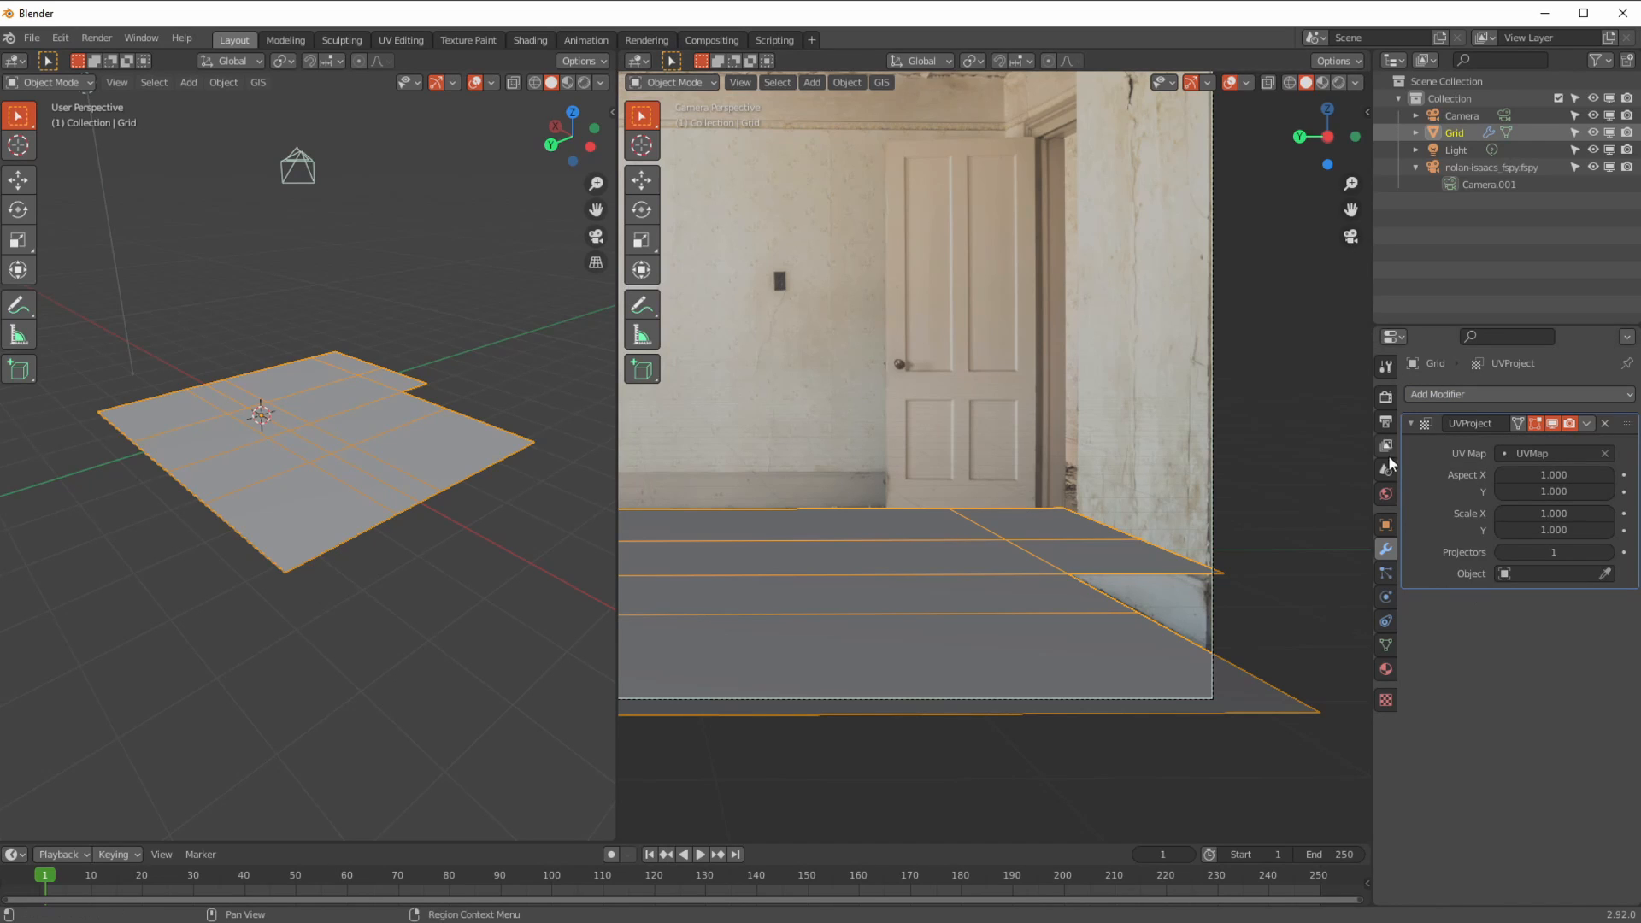
pyautogui.click(1548, 574)
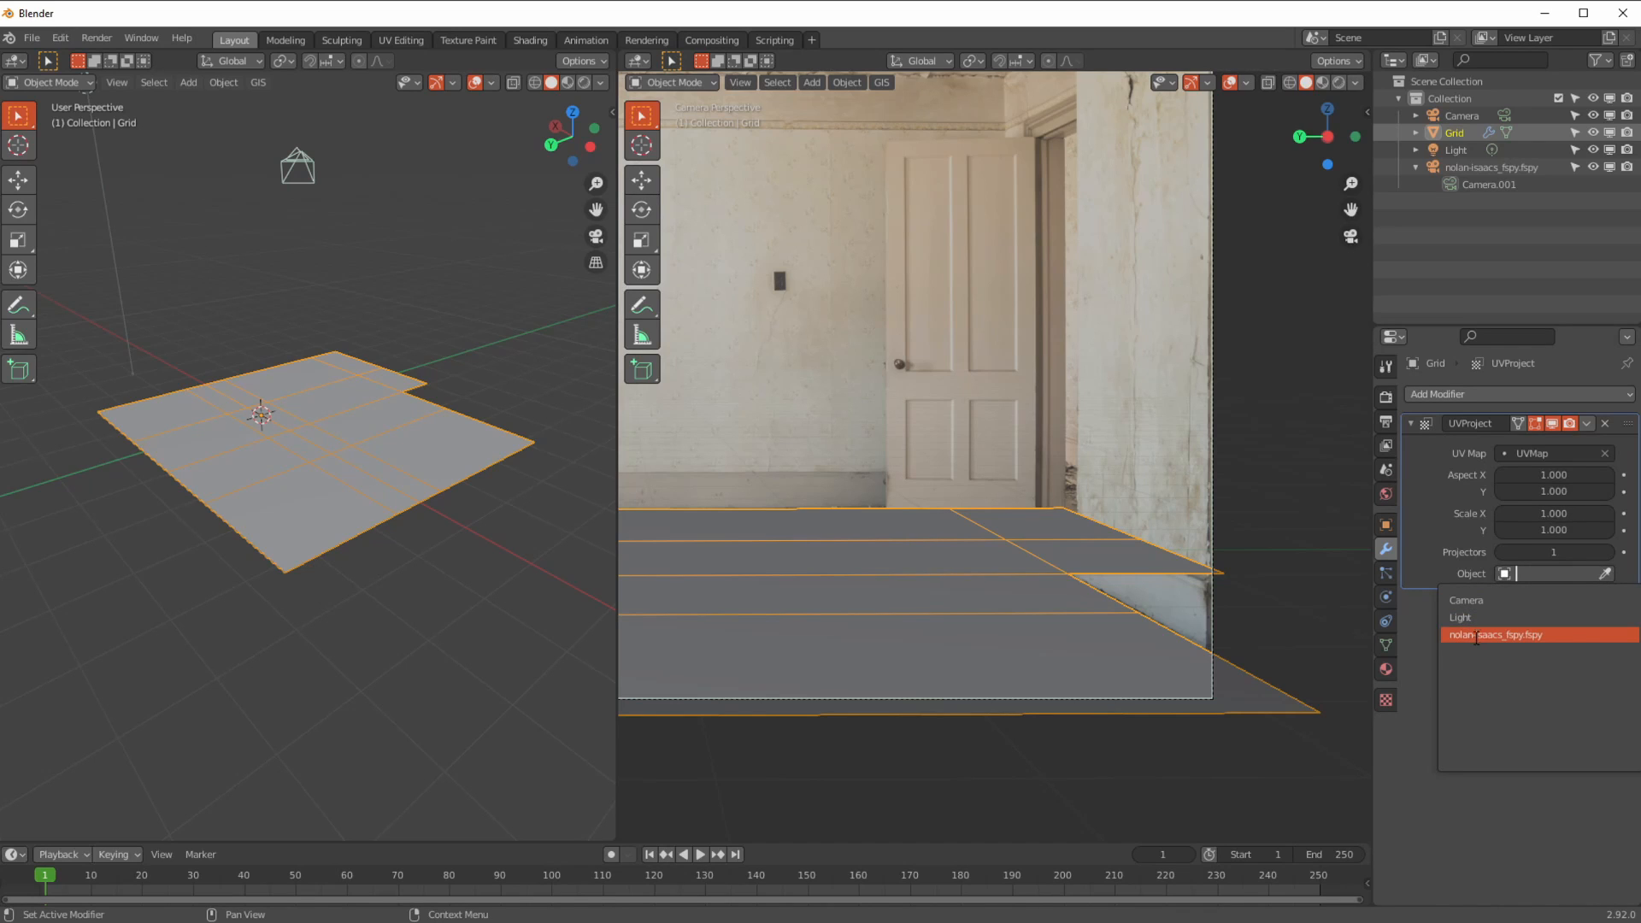
pyautogui.click(1476, 635)
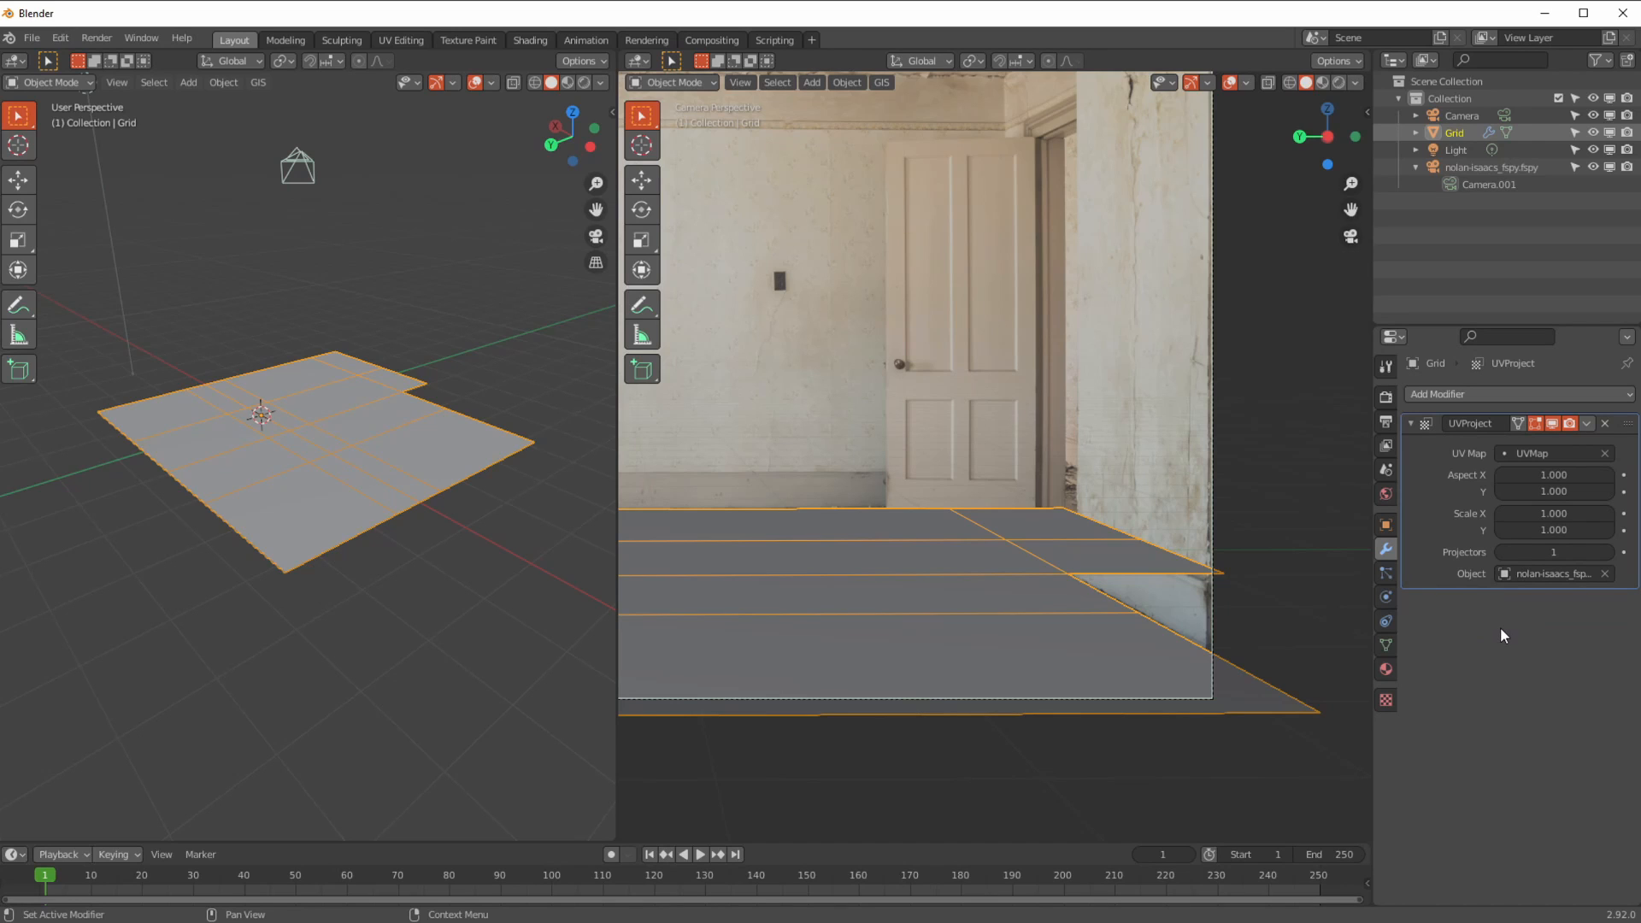
pyautogui.click(1607, 552)
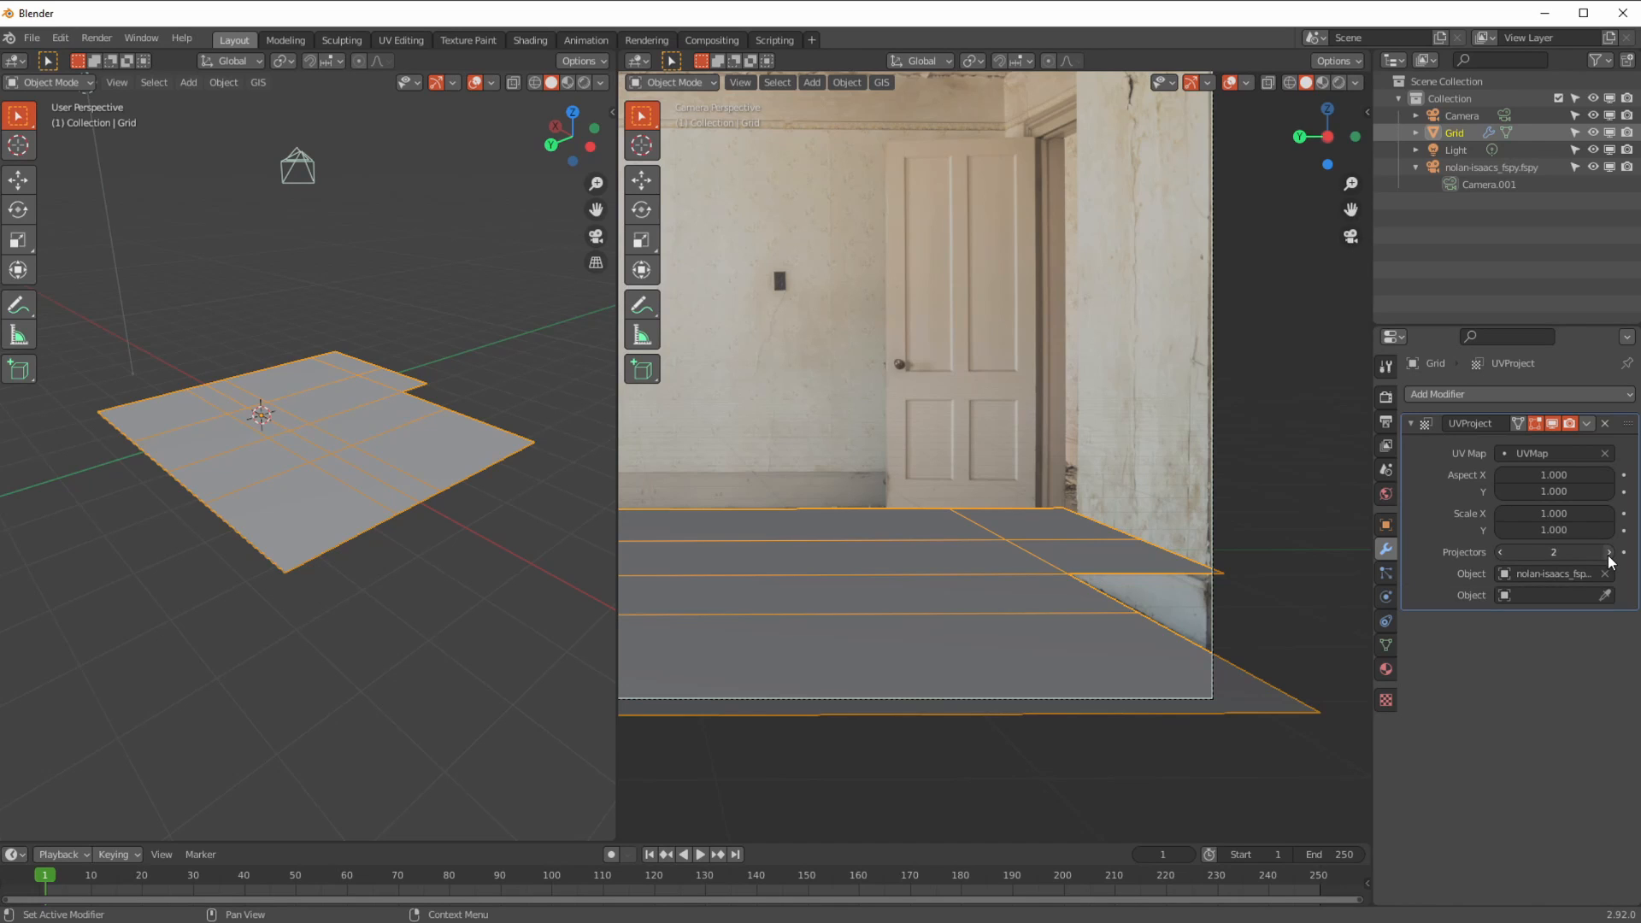
pyautogui.click(1607, 553)
pyautogui.click(1608, 552)
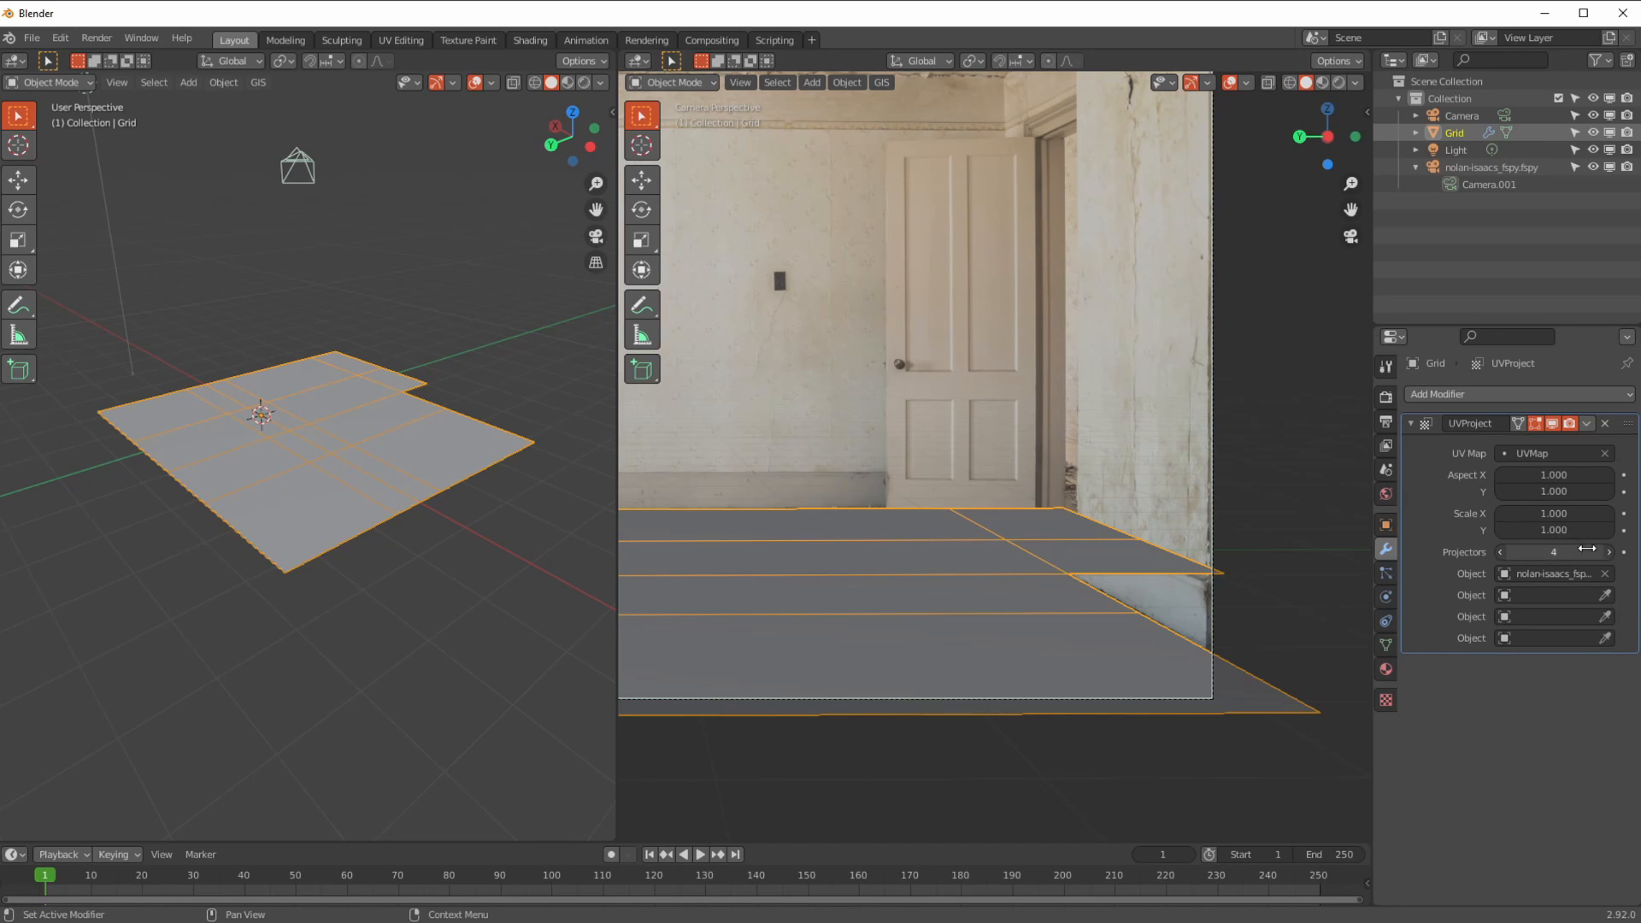
pyautogui.click(1502, 553)
pyautogui.click(1502, 553)
pyautogui.click(1501, 553)
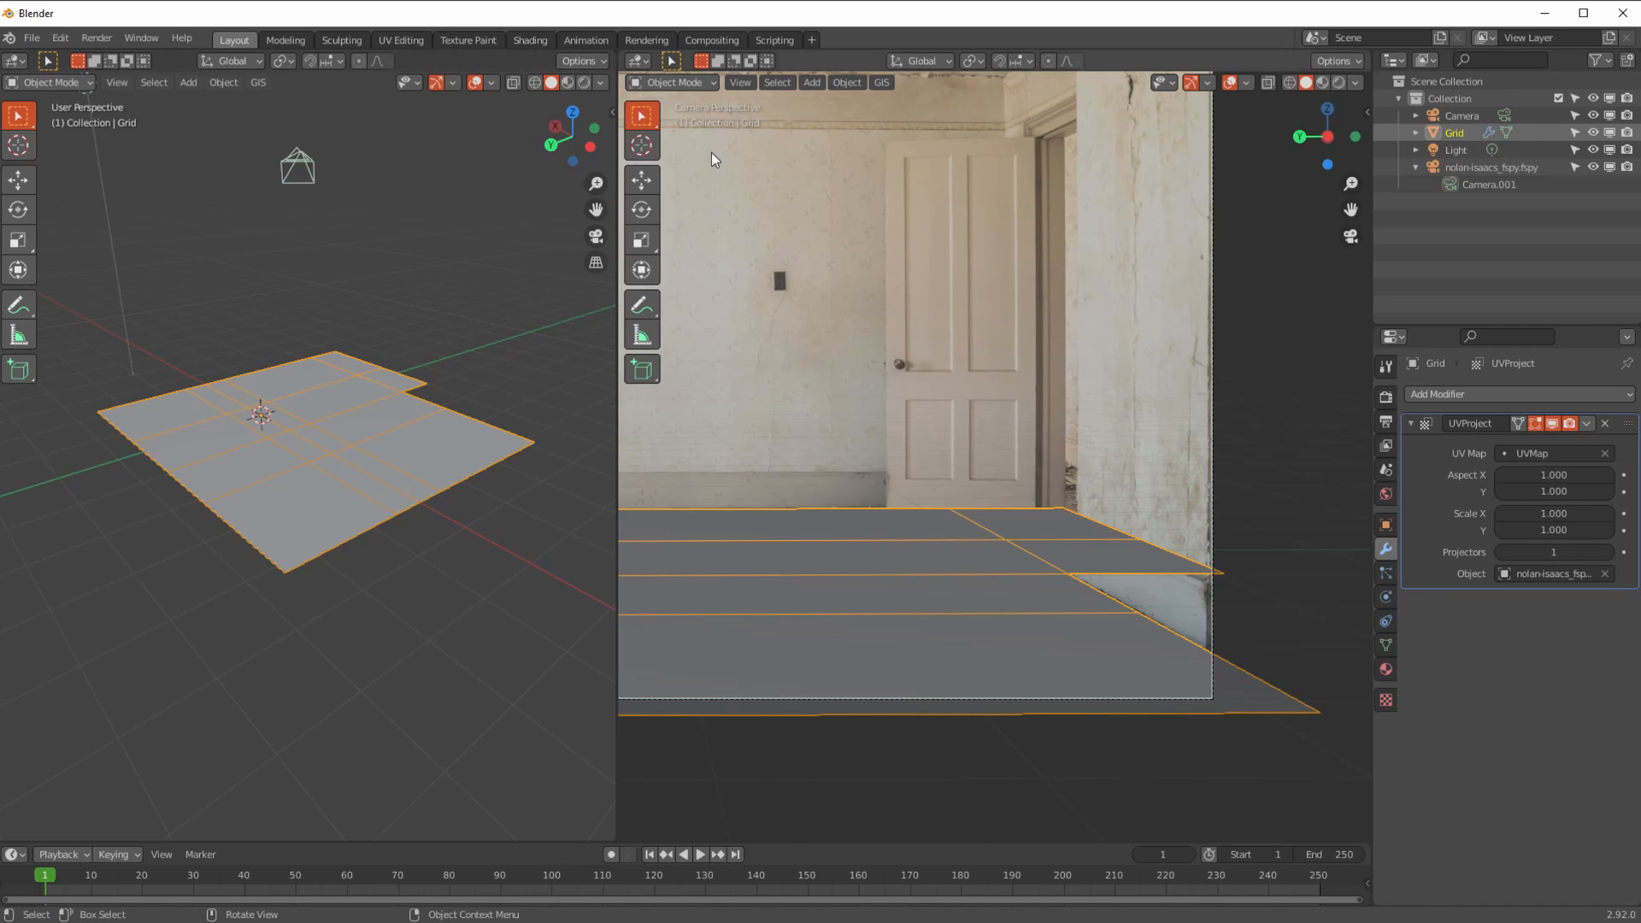
# - Switch to the Shading workspace and create a new material for the floor grid
pyautogui.click(530, 40)
pyautogui.moveTo(650, 391); pyautogui.dragTo(528, 376, button='middle')
pyautogui.moveTo(652, 362)
pyautogui.mouseDown(button='middle')
pyautogui.moveTo(572, 378)
pyautogui.moveTo(589, 376)
pyautogui.mouseUp(button='middle')
pyautogui.moveTo(1162, 283); pyautogui.dragTo(1288, 395)
pyautogui.click(843, 378)
pyautogui.moveTo(844, 377); pyautogui.dragTo(732, 400, button='middle')
pyautogui.click(816, 549)
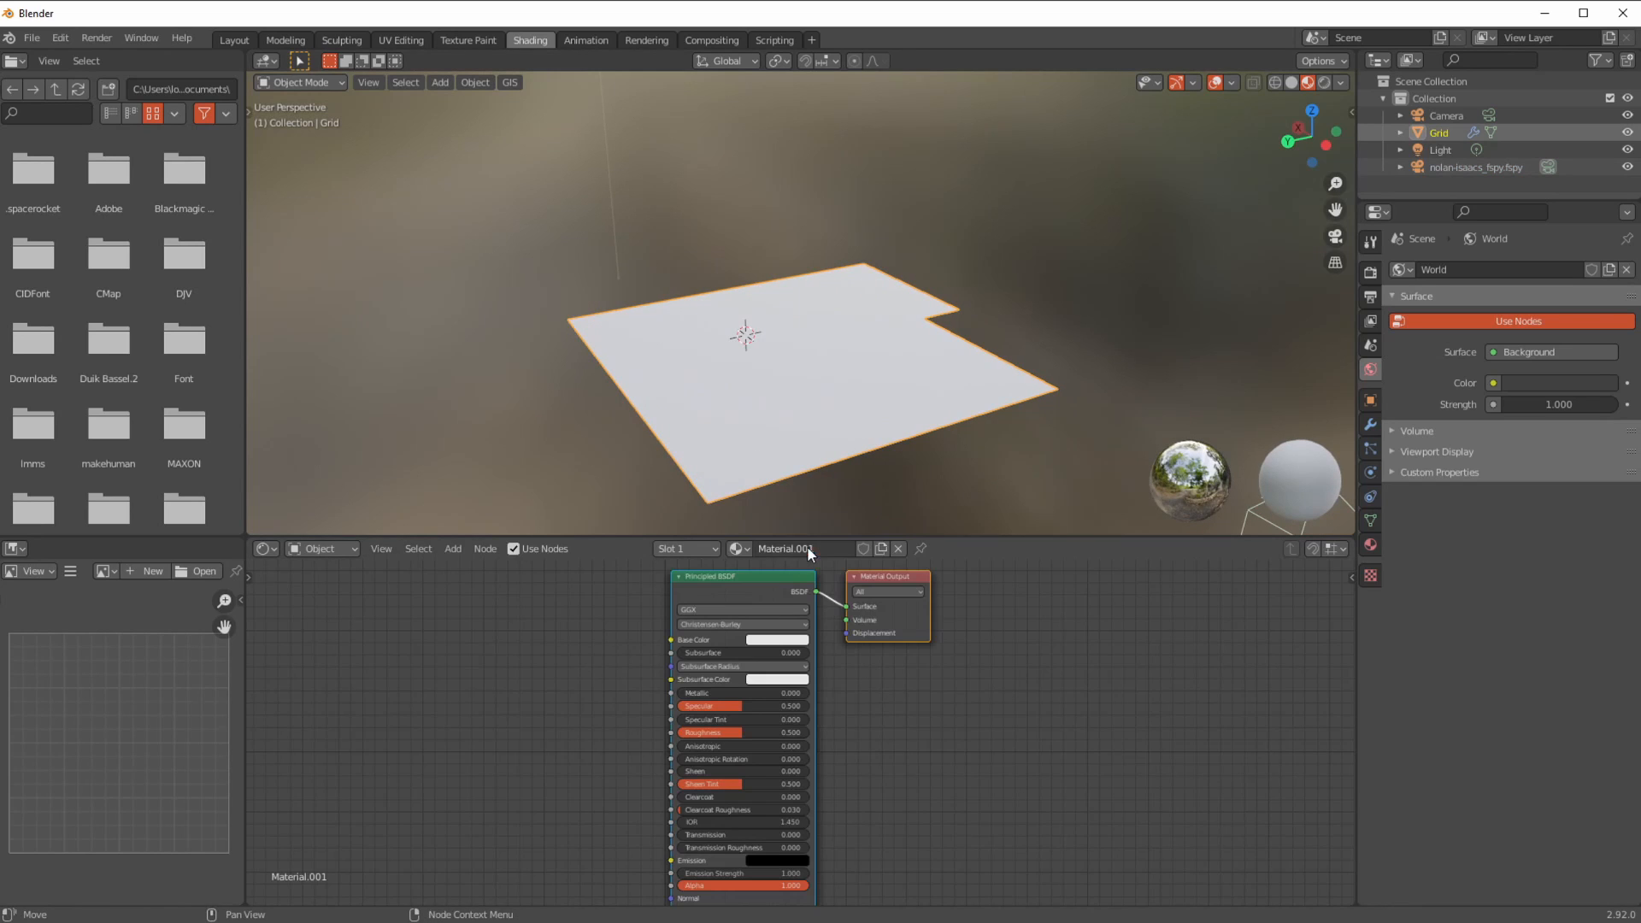
# - Change the surface shader of the grid's material from Principled BSDF to Emission
pyautogui.click(1370, 545)
pyautogui.click(1504, 447)
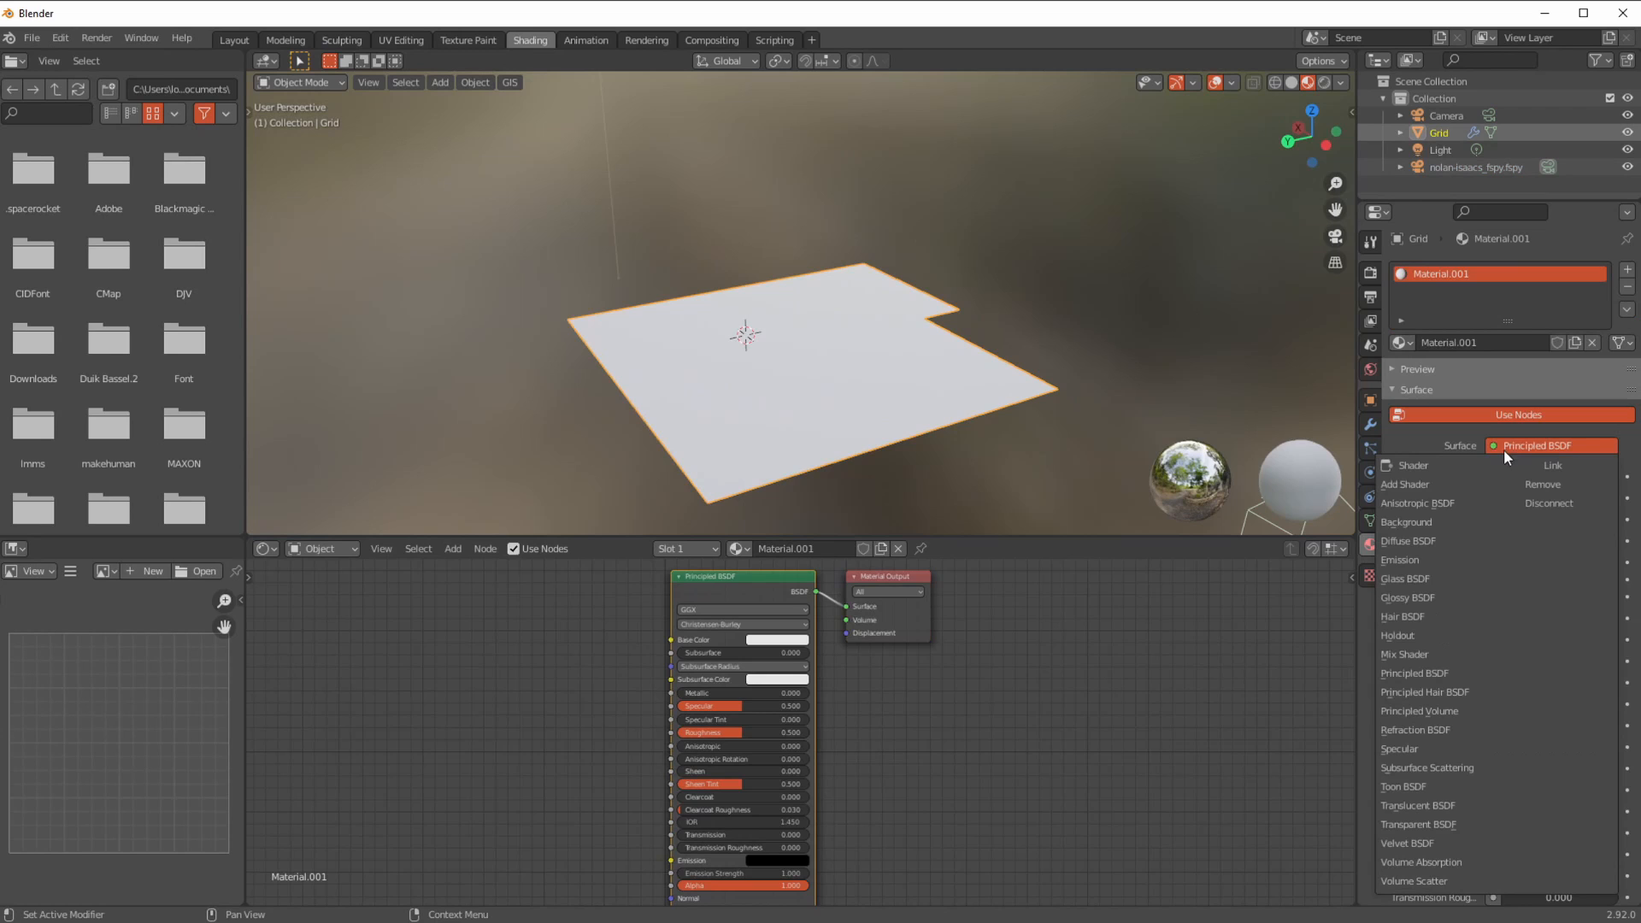
pyautogui.click(1404, 561)
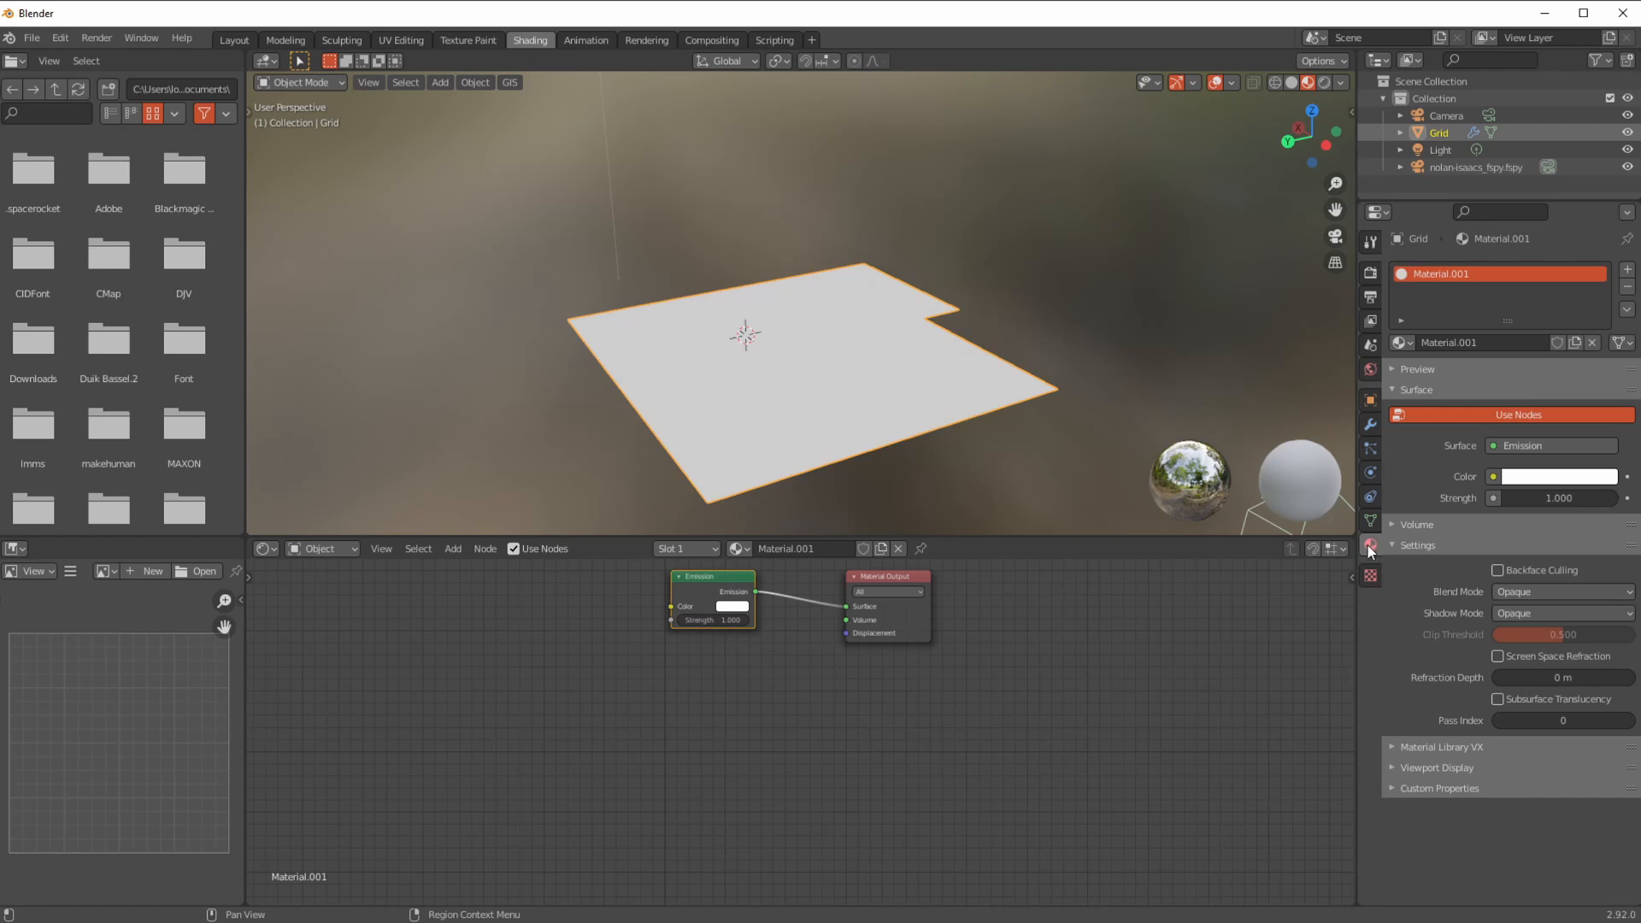
pyautogui.click(1500, 445)
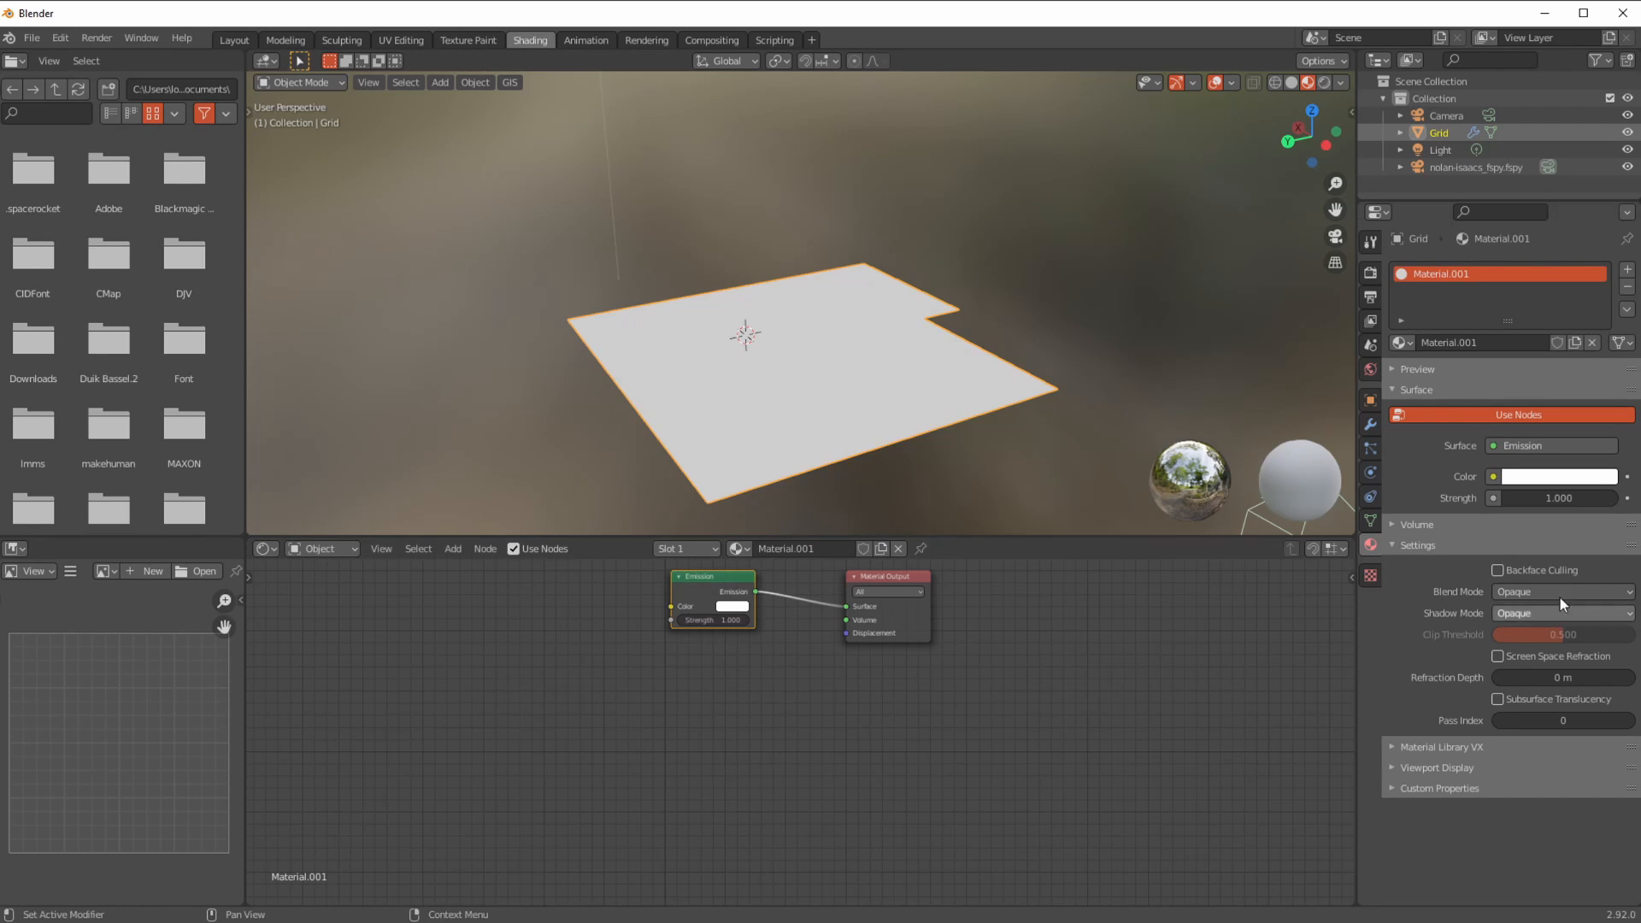
# - Make room in the node layout and add an Image Texture node with its Color output connected to the Emission node's Color
pyautogui.click(890, 583)
pyautogui.moveTo(889, 584); pyautogui.dragTo(1005, 654)
pyautogui.moveTo(703, 576); pyautogui.dragTo(828, 640)
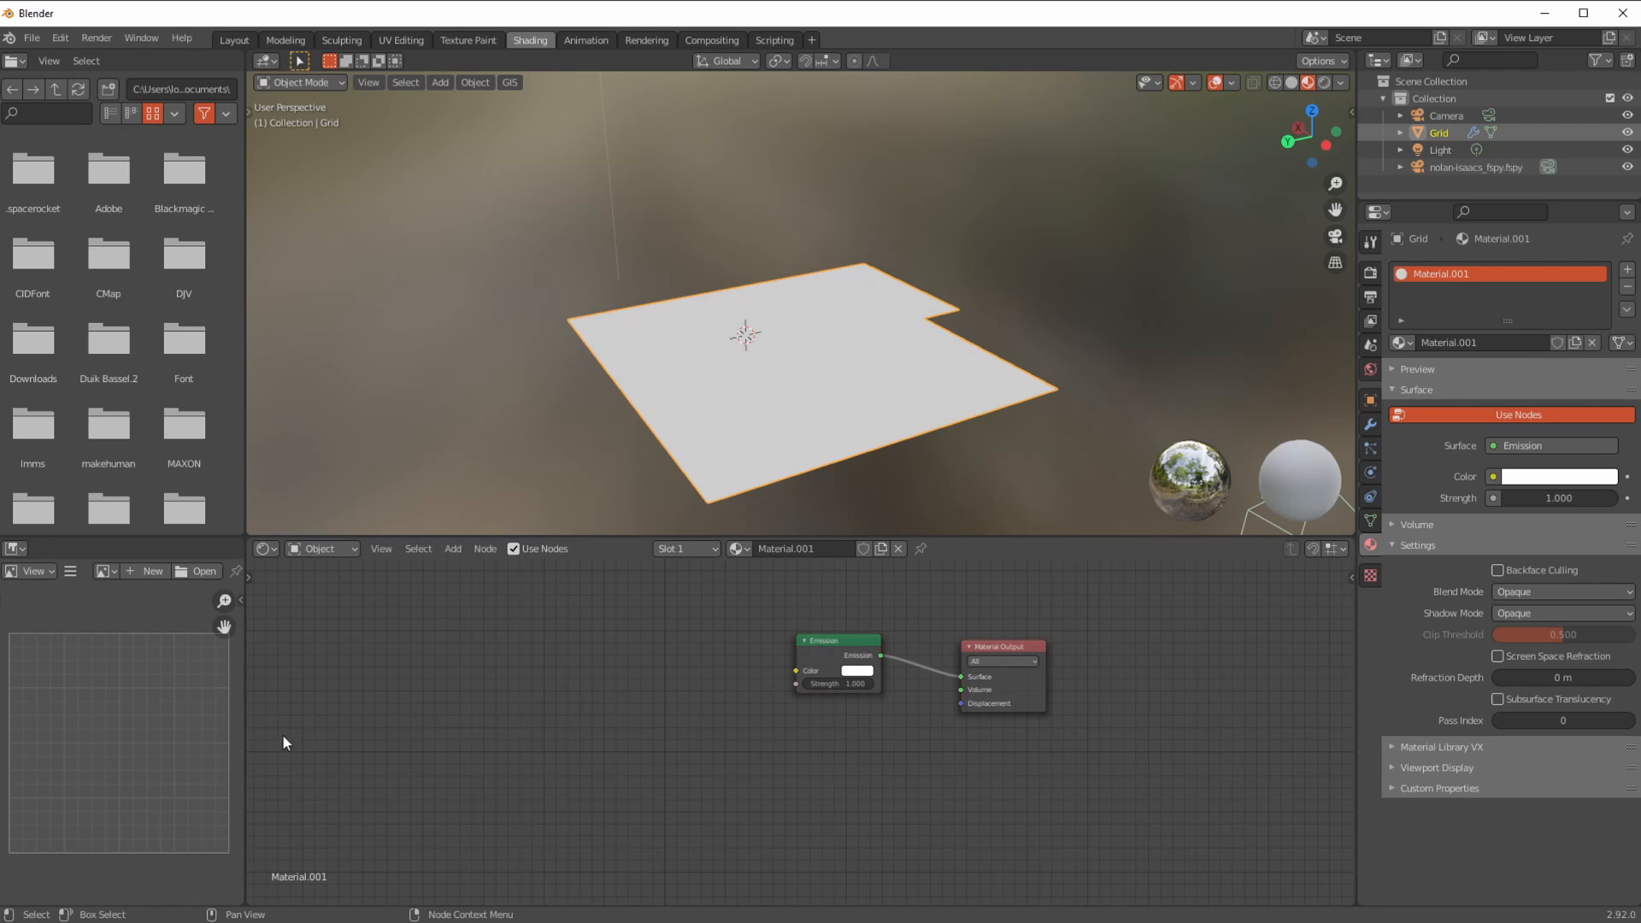
pyautogui.click(453, 549)
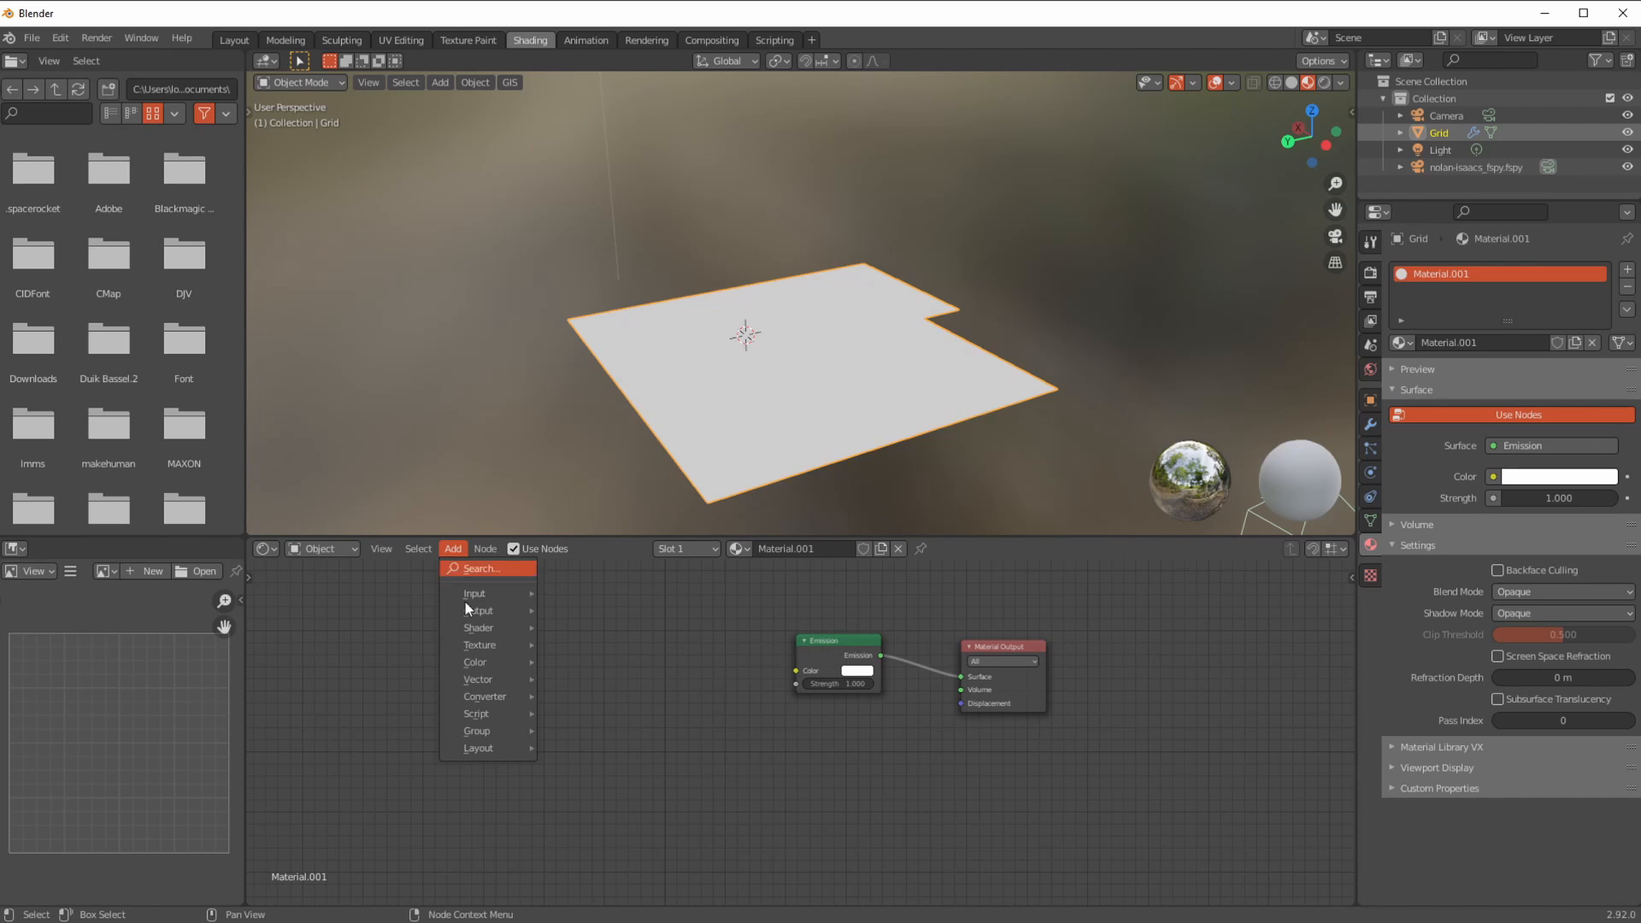
pyautogui.moveTo(474, 645)
pyautogui.click(602, 494)
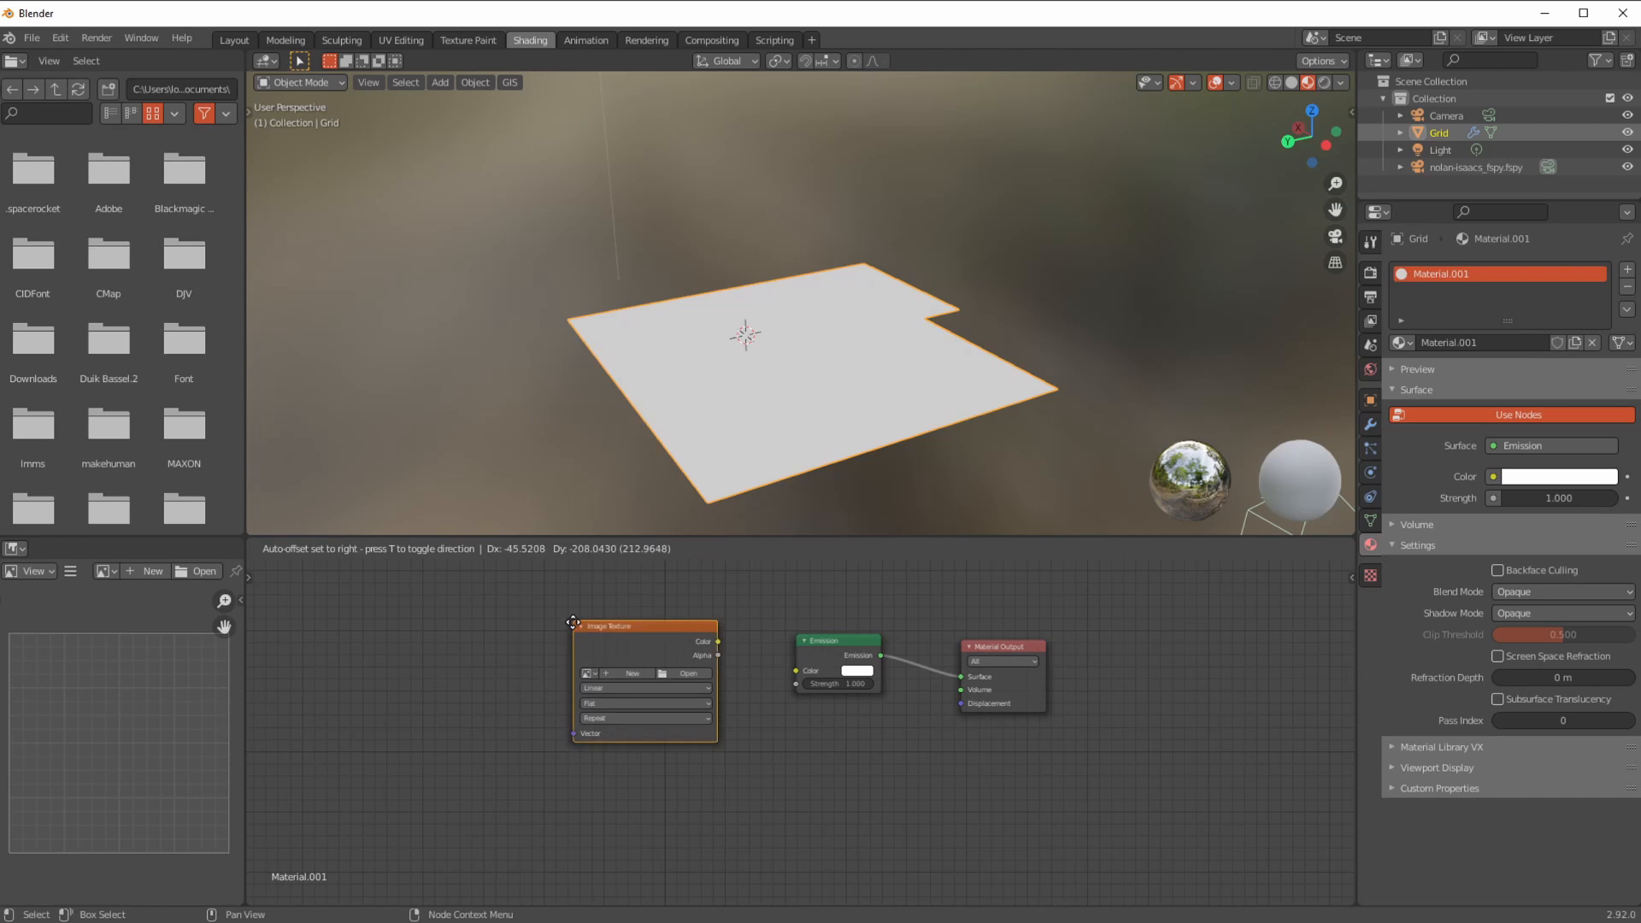
pyautogui.moveTo(705, 640); pyautogui.dragTo(795, 671)
pyautogui.moveTo(625, 623); pyautogui.dragTo(561, 623)
# - Load the room photo whose file name ends in unsplash_RECT.jpg from D:\GENVFX\Tuts\025_fspyCameraProj into the Image Texture node
pyautogui.click(612, 668)
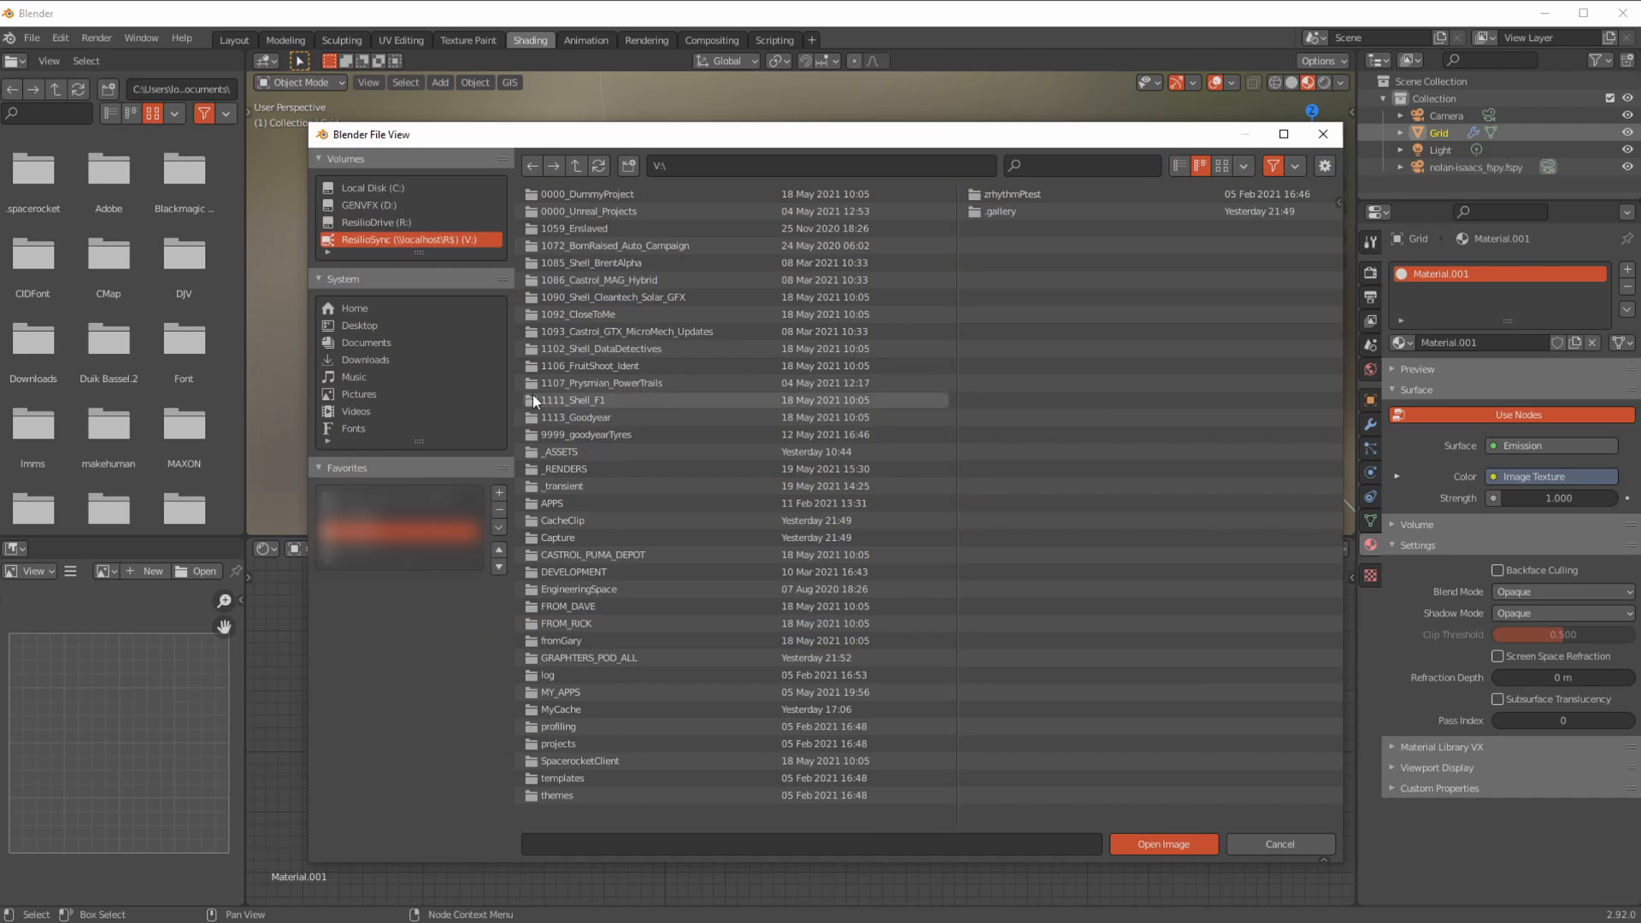
pyautogui.click(369, 207)
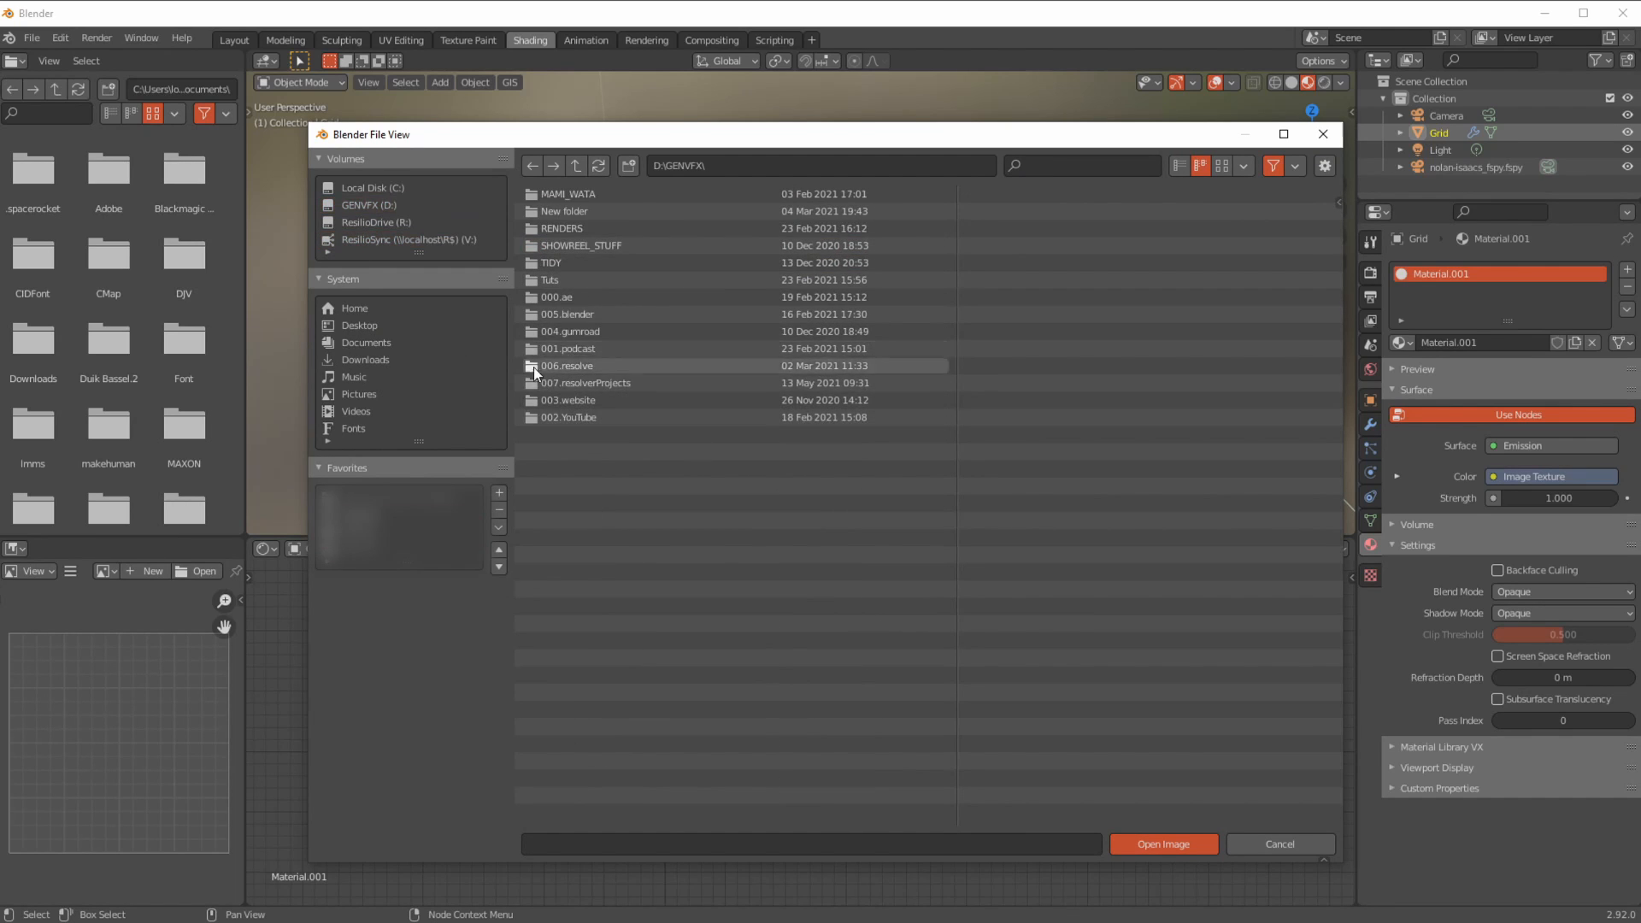
pyautogui.click(535, 272)
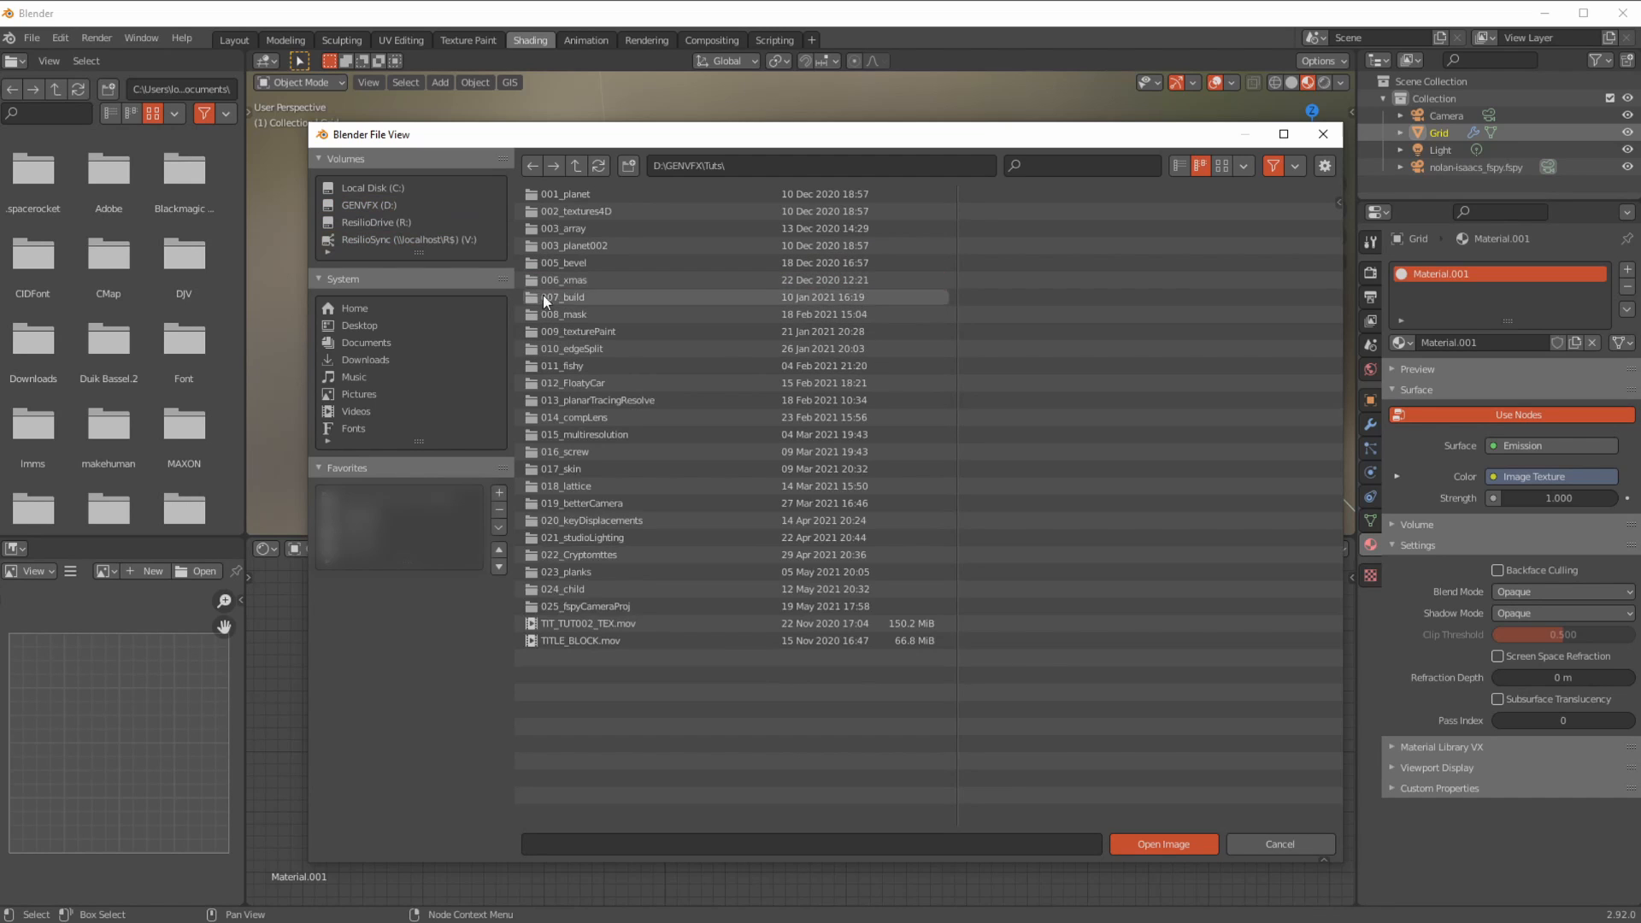
pyautogui.doubleClick(592, 607)
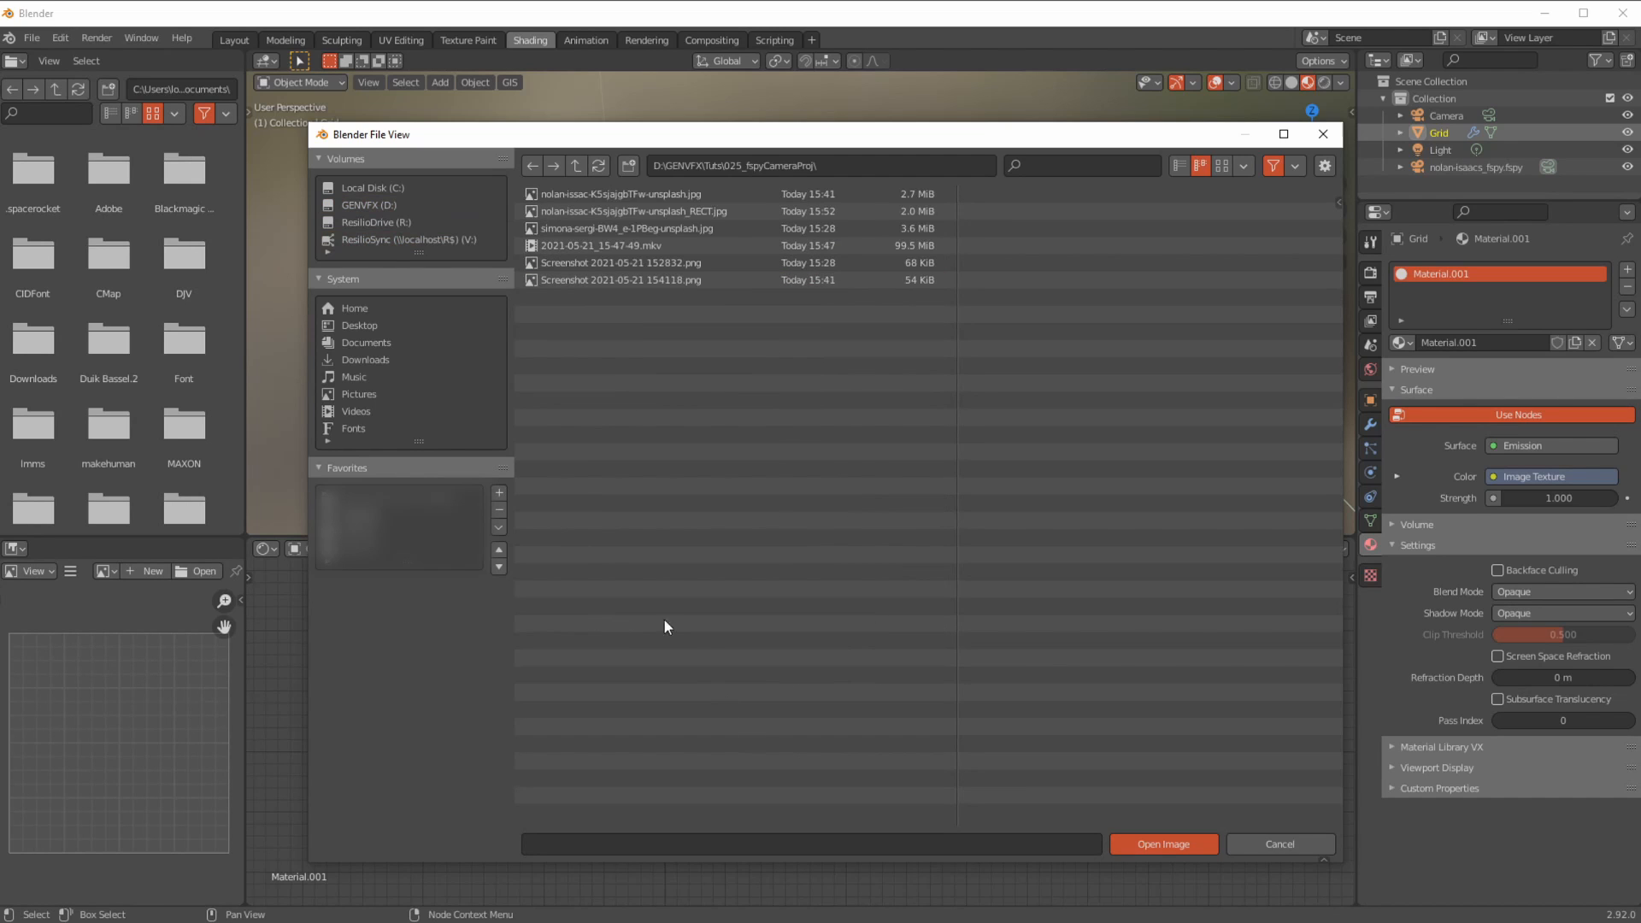
pyautogui.click(691, 212)
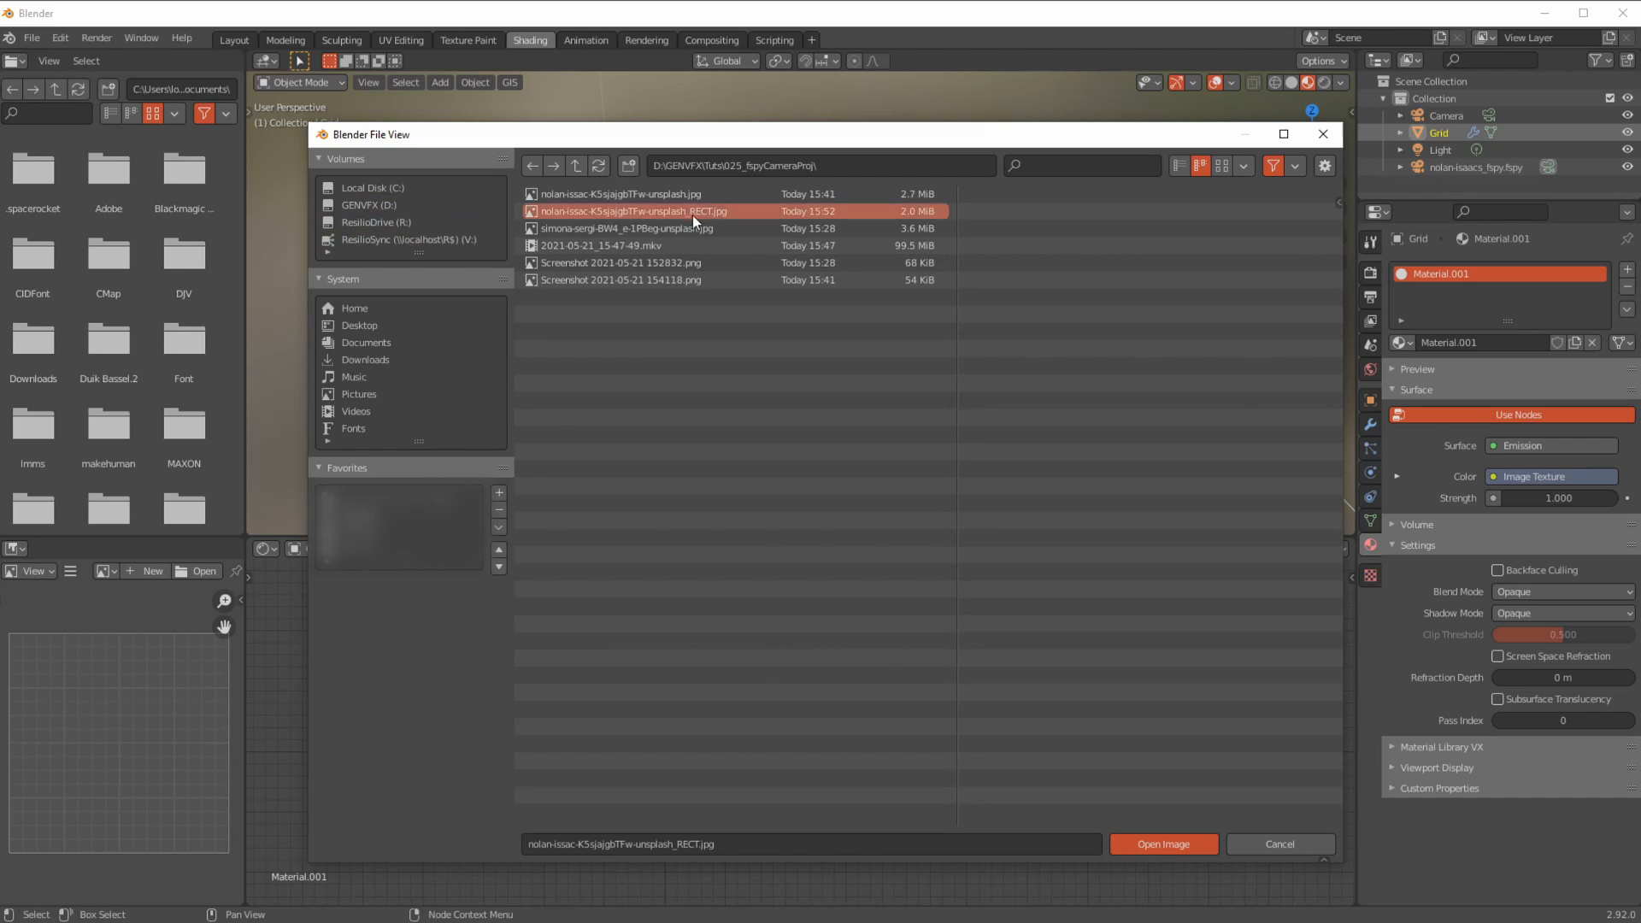
pyautogui.click(1193, 846)
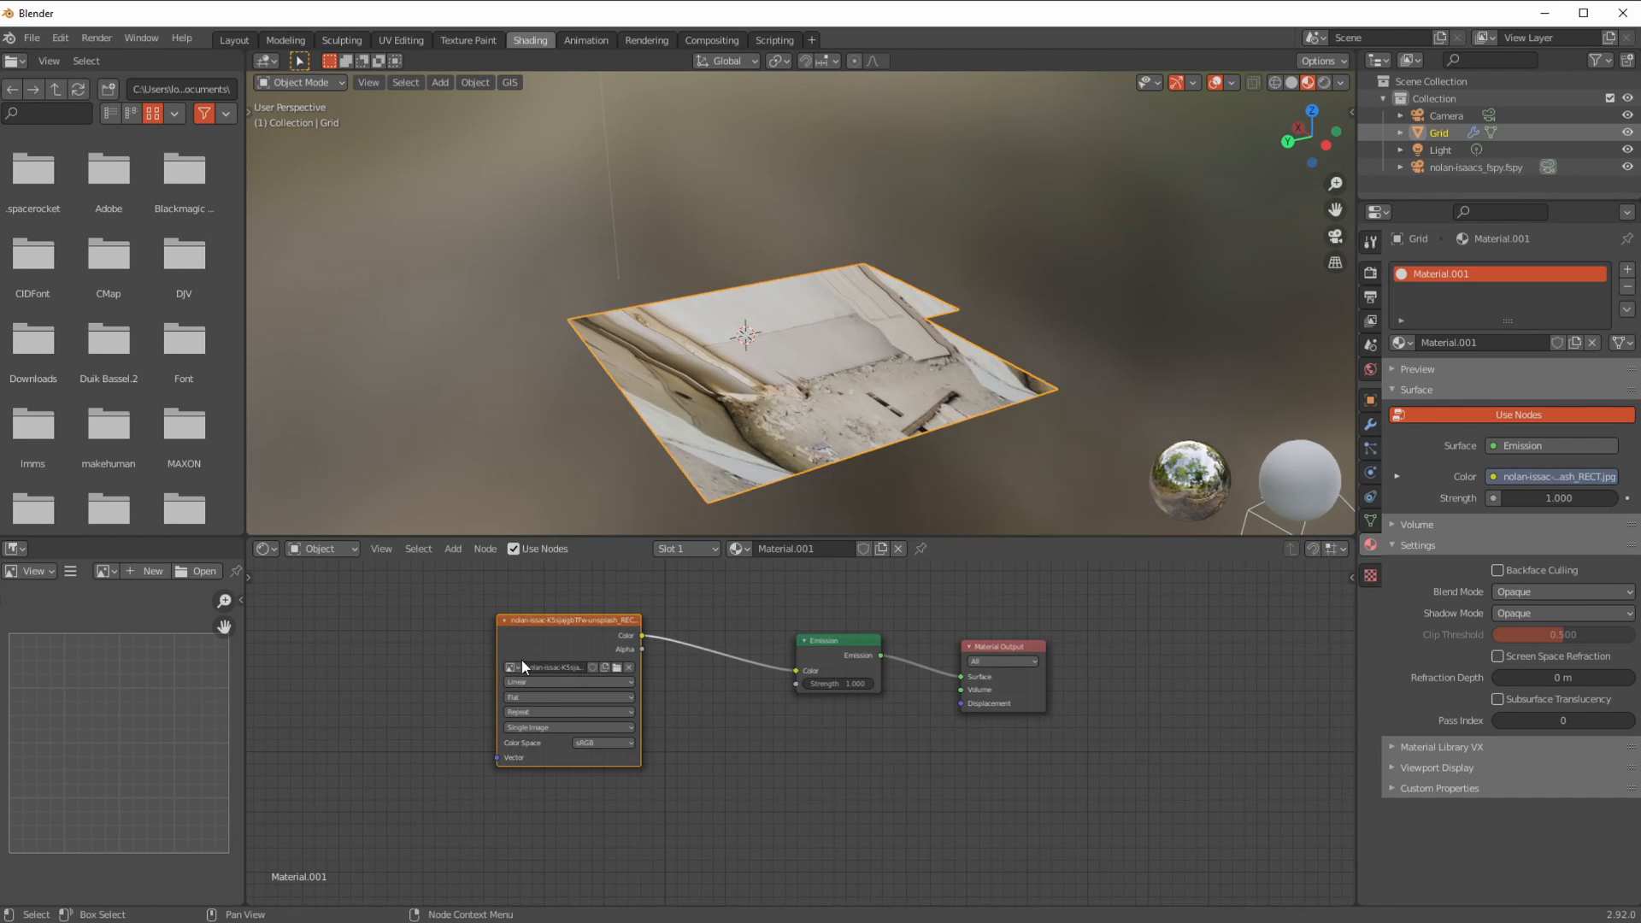
# - Try an Aspect X of 1.480 in the UV Project modifier and inspect the photo projection on the floor
pyautogui.moveTo(784, 487); pyautogui.dragTo(683, 394, button='middle')
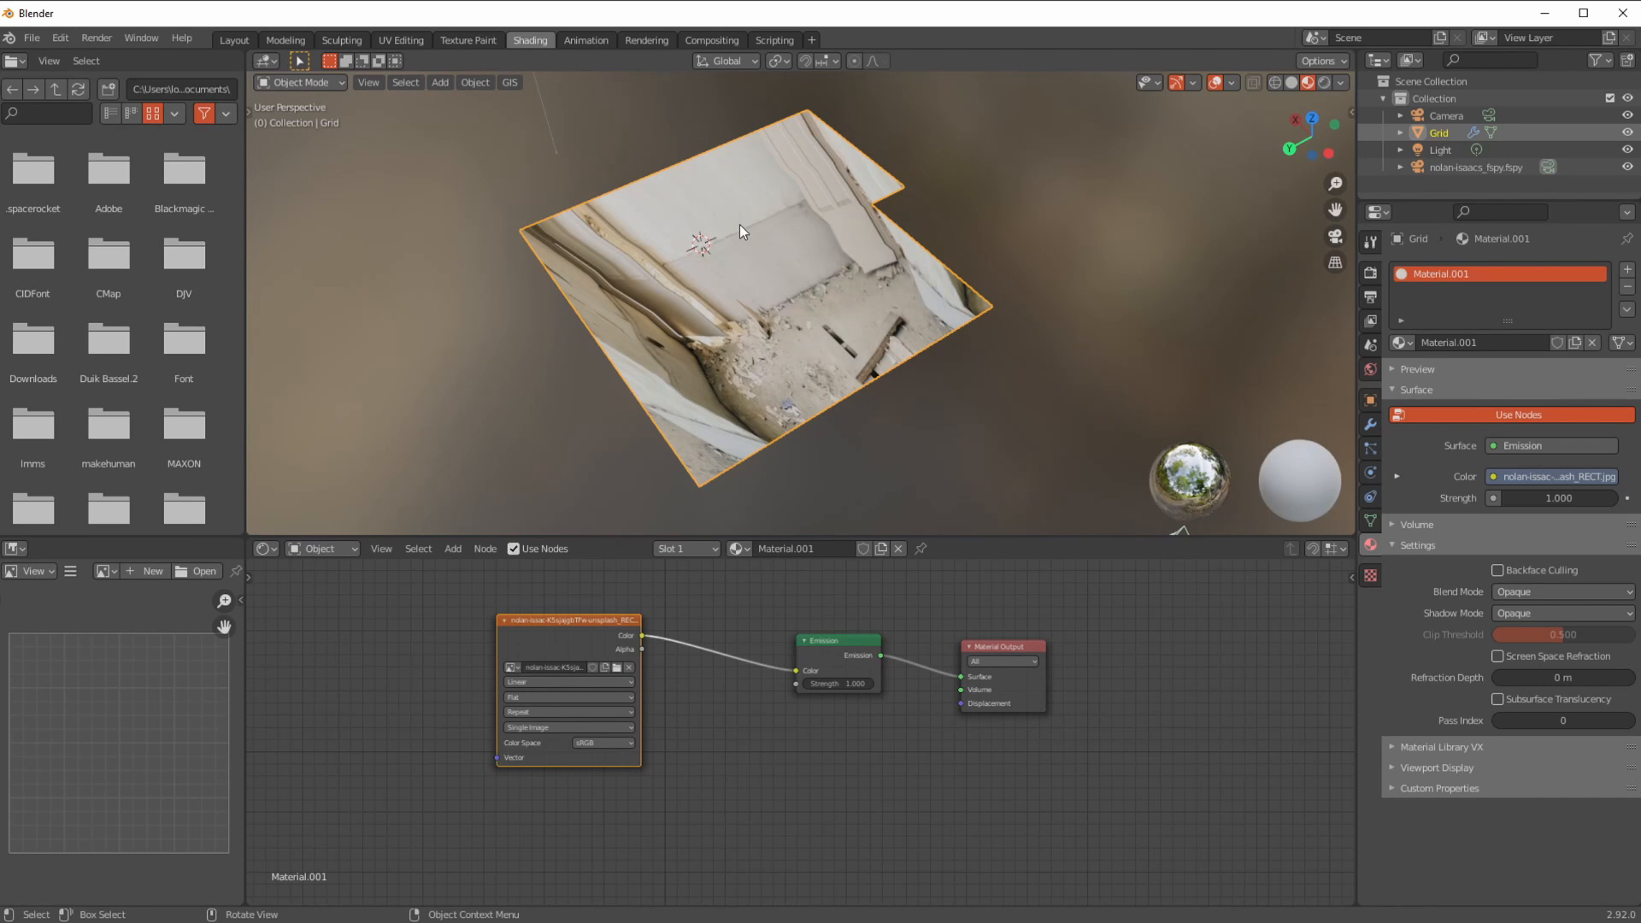
pyautogui.moveTo(793, 299); pyautogui.dragTo(748, 324, button='middle')
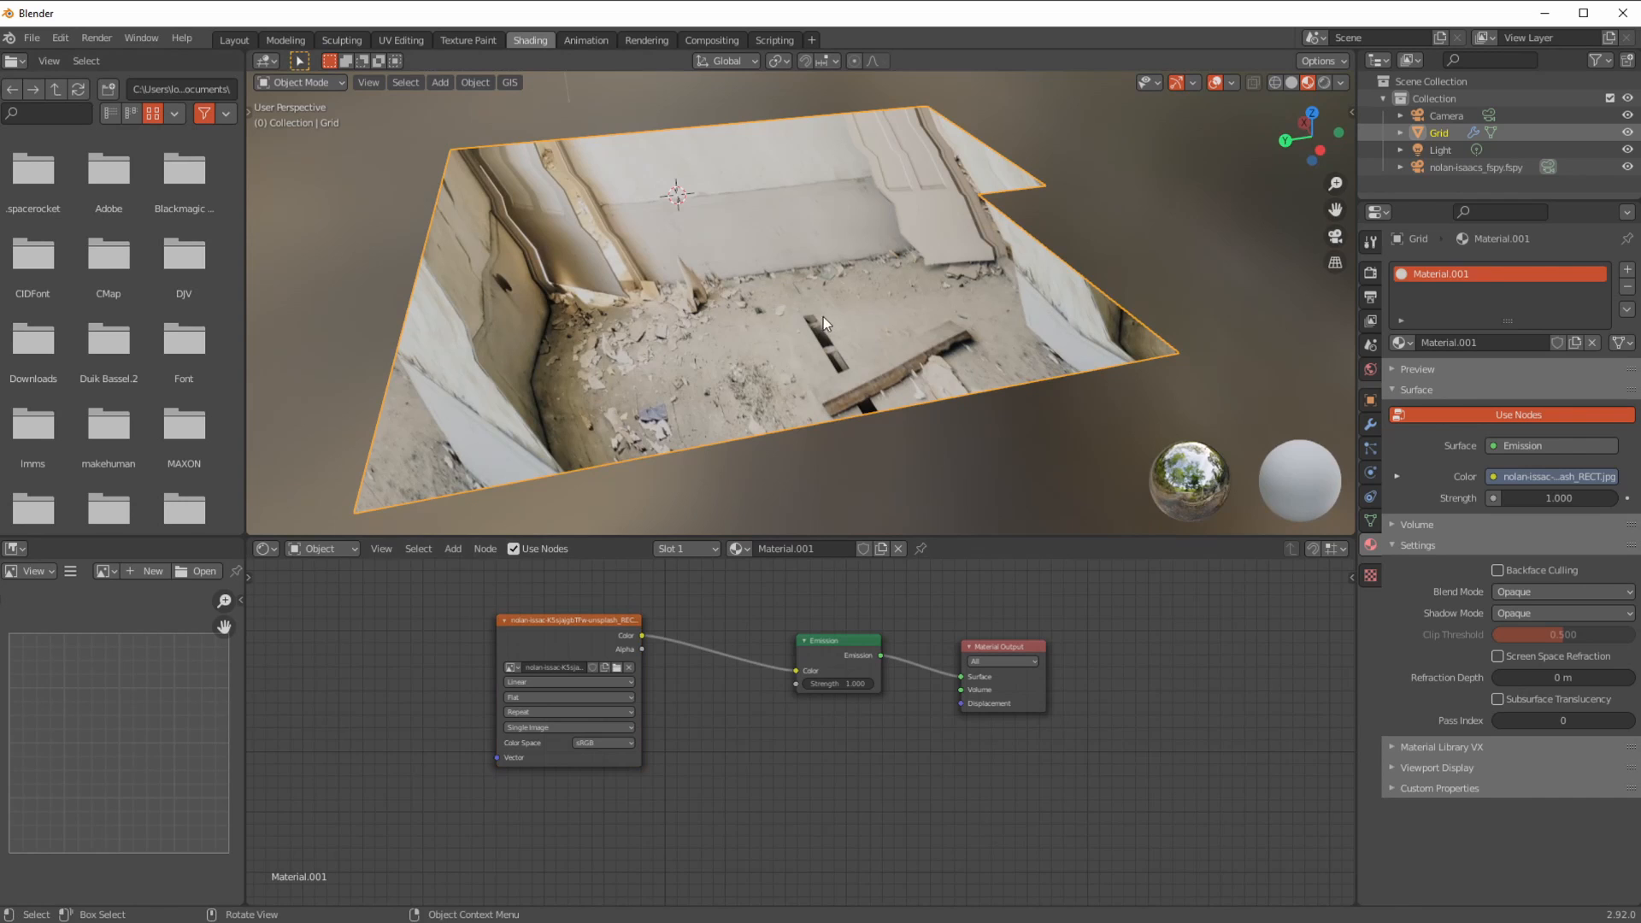
pyautogui.click(1370, 425)
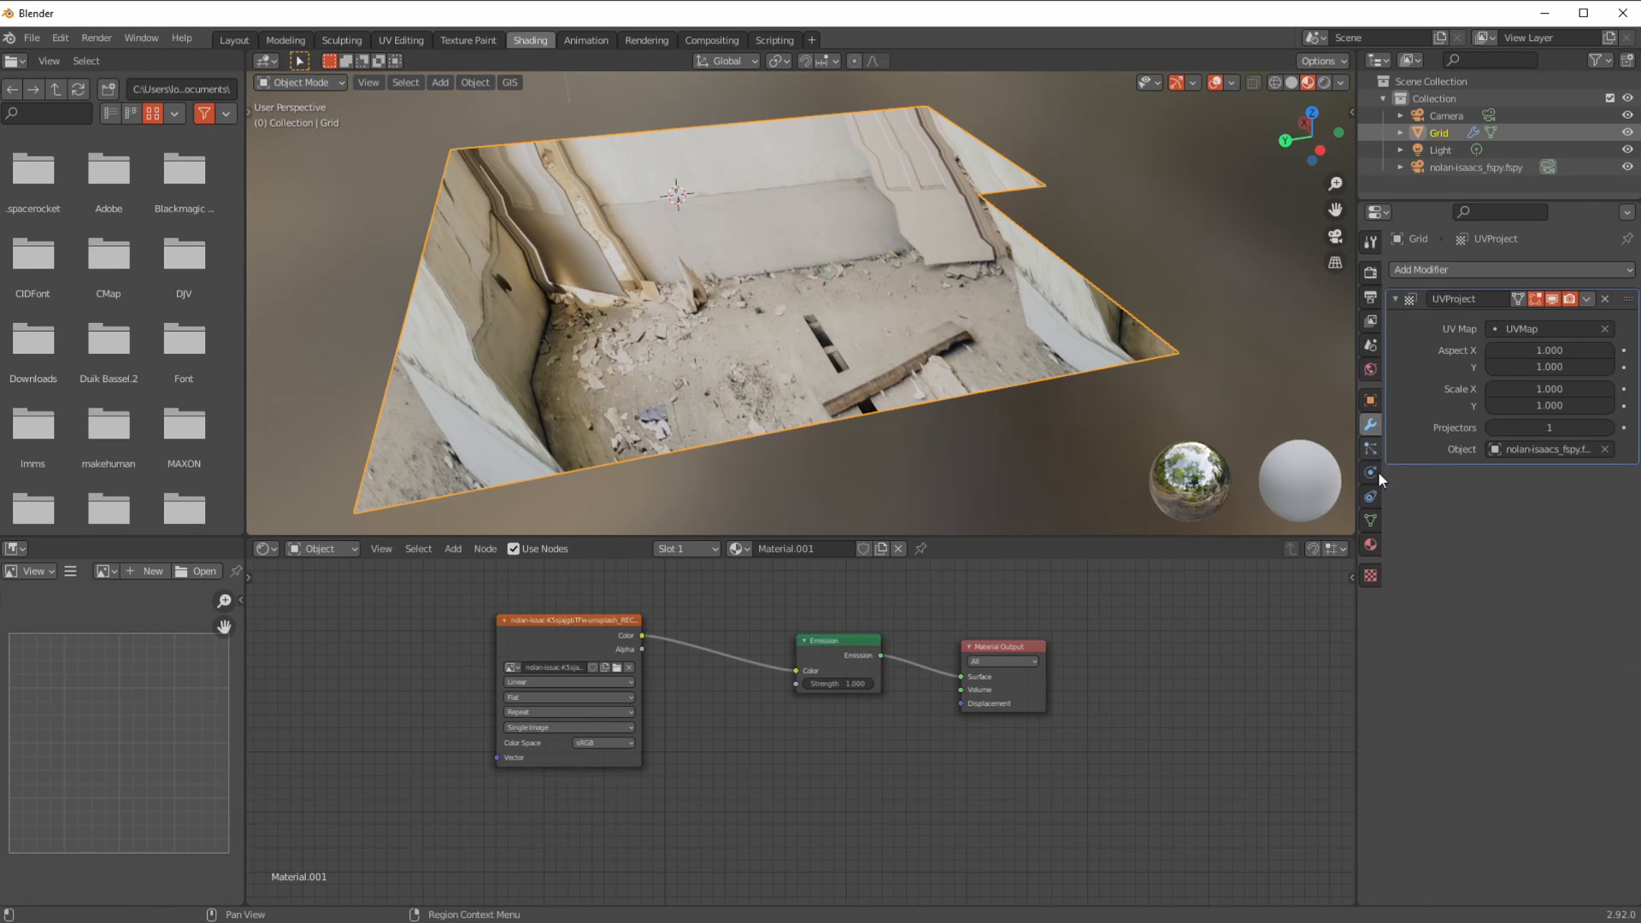
pyautogui.moveTo(1523, 344); pyautogui.dragTo(1571, 353)
pyautogui.moveTo(795, 419); pyautogui.dragTo(874, 378, button='middle')
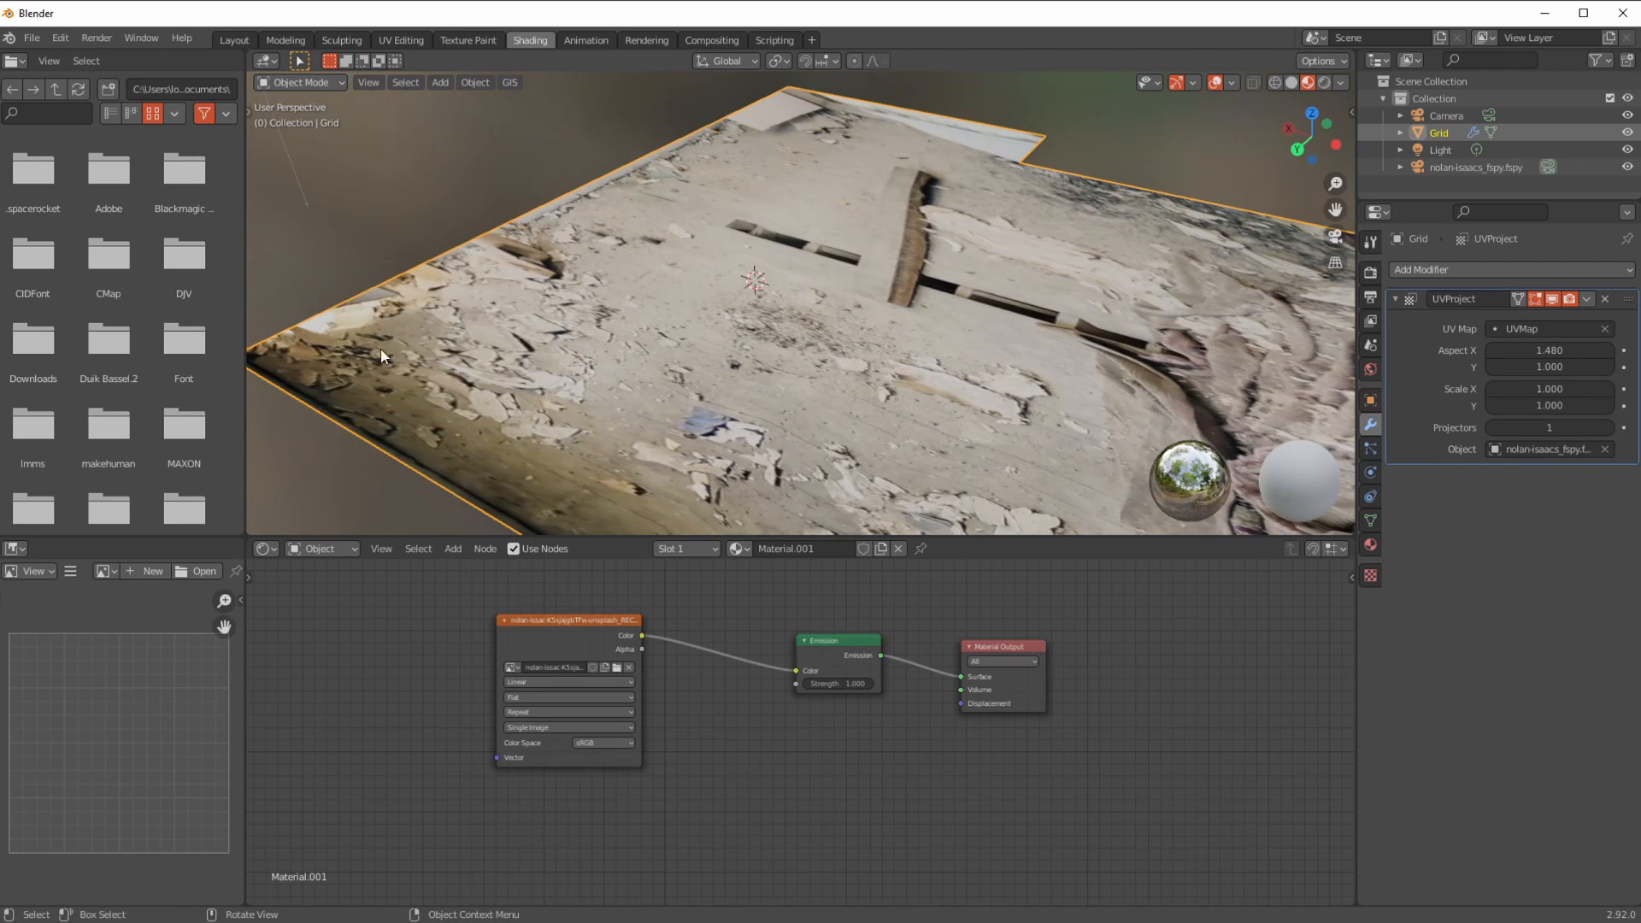
pyautogui.scroll(3, 385, 320)
pyautogui.keyDown('shift'); pyautogui.moveTo(388, 289); pyautogui.dragTo(735, 354, button='middle'); pyautogui.keyUp('shift')
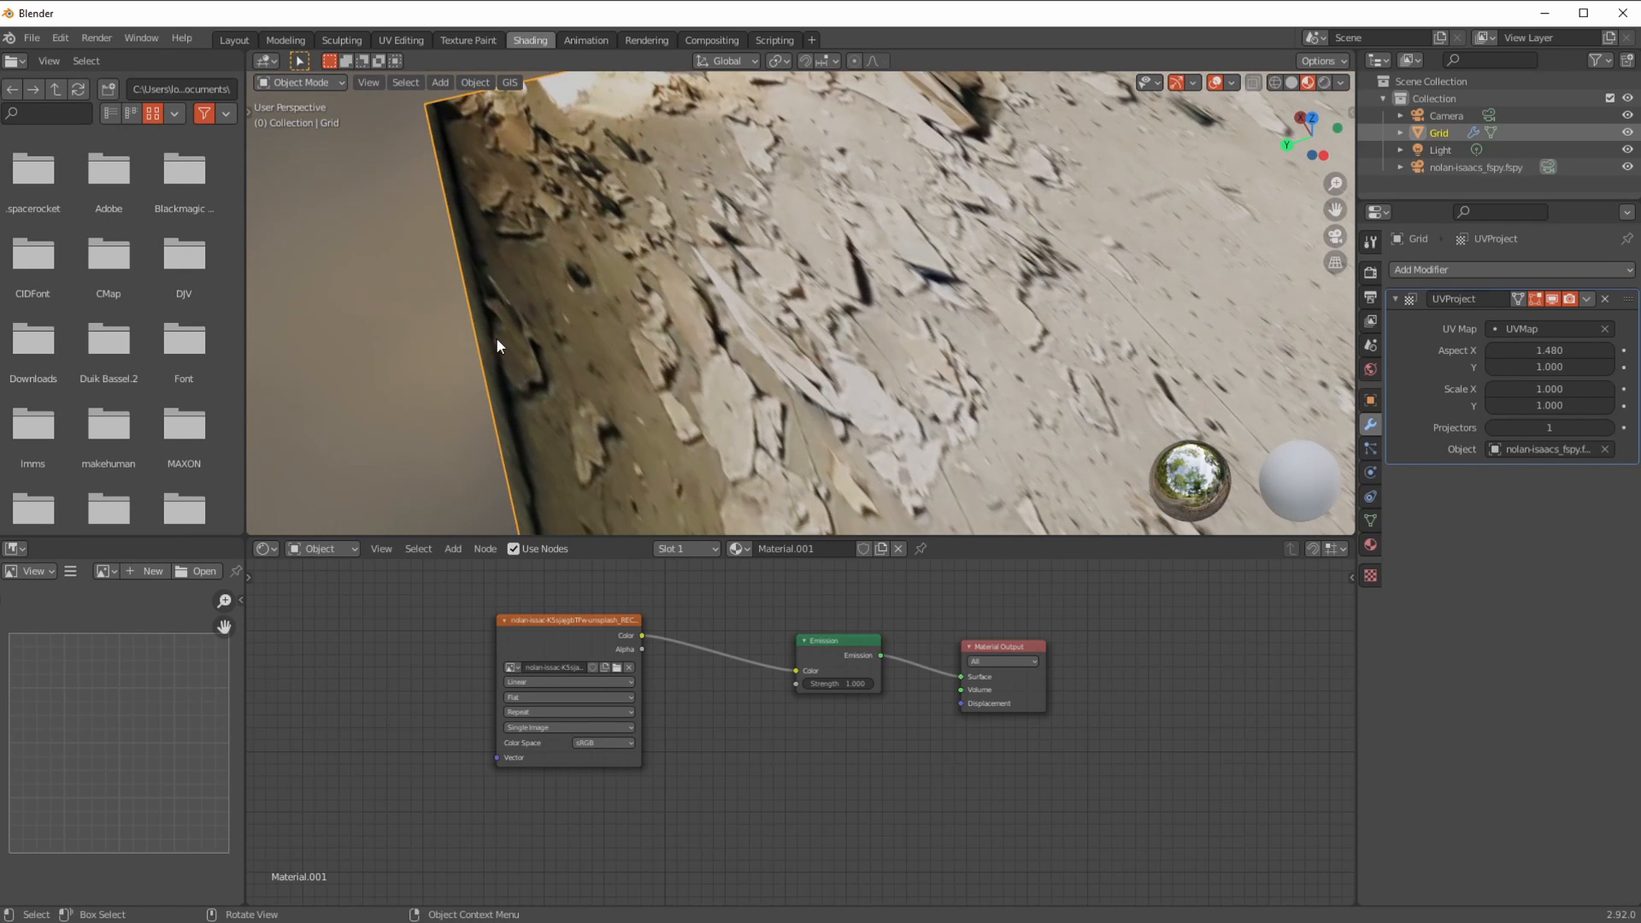
pyautogui.keyDown('ctrl'); pyautogui.moveTo(745, 415); pyautogui.dragTo(429, 159, button='middle'); pyautogui.keyUp('ctrl')
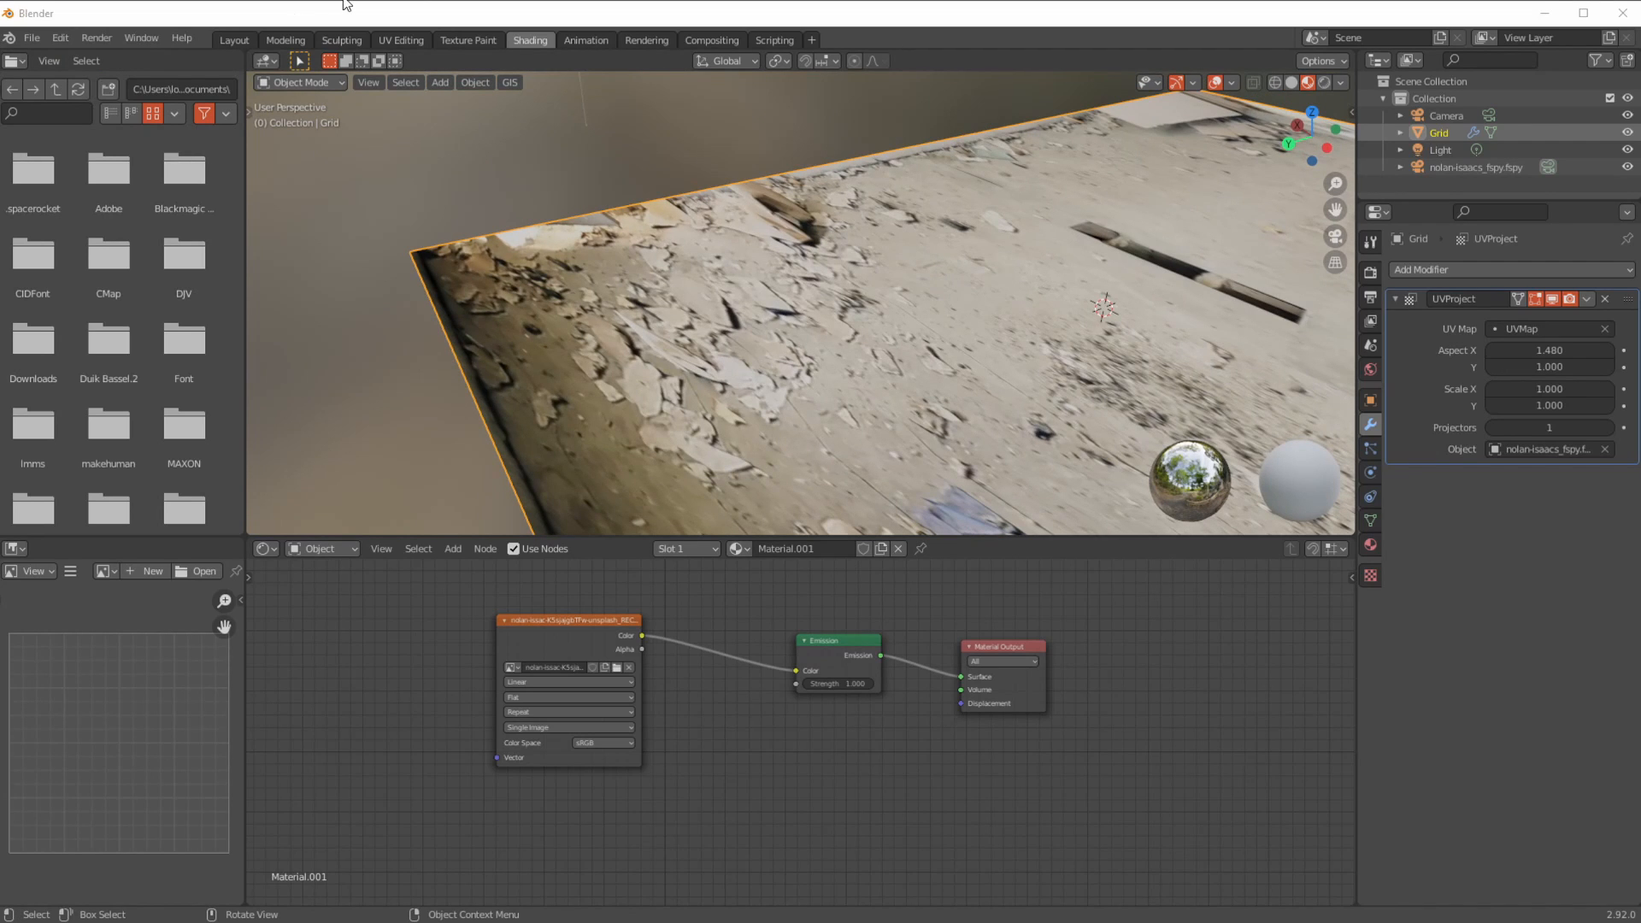
# - Check the photo's pixel dimensions in fSpy, then return to Blender and set the UV Project modifier's Aspect X to 1.5
pyautogui.click(435, 1)
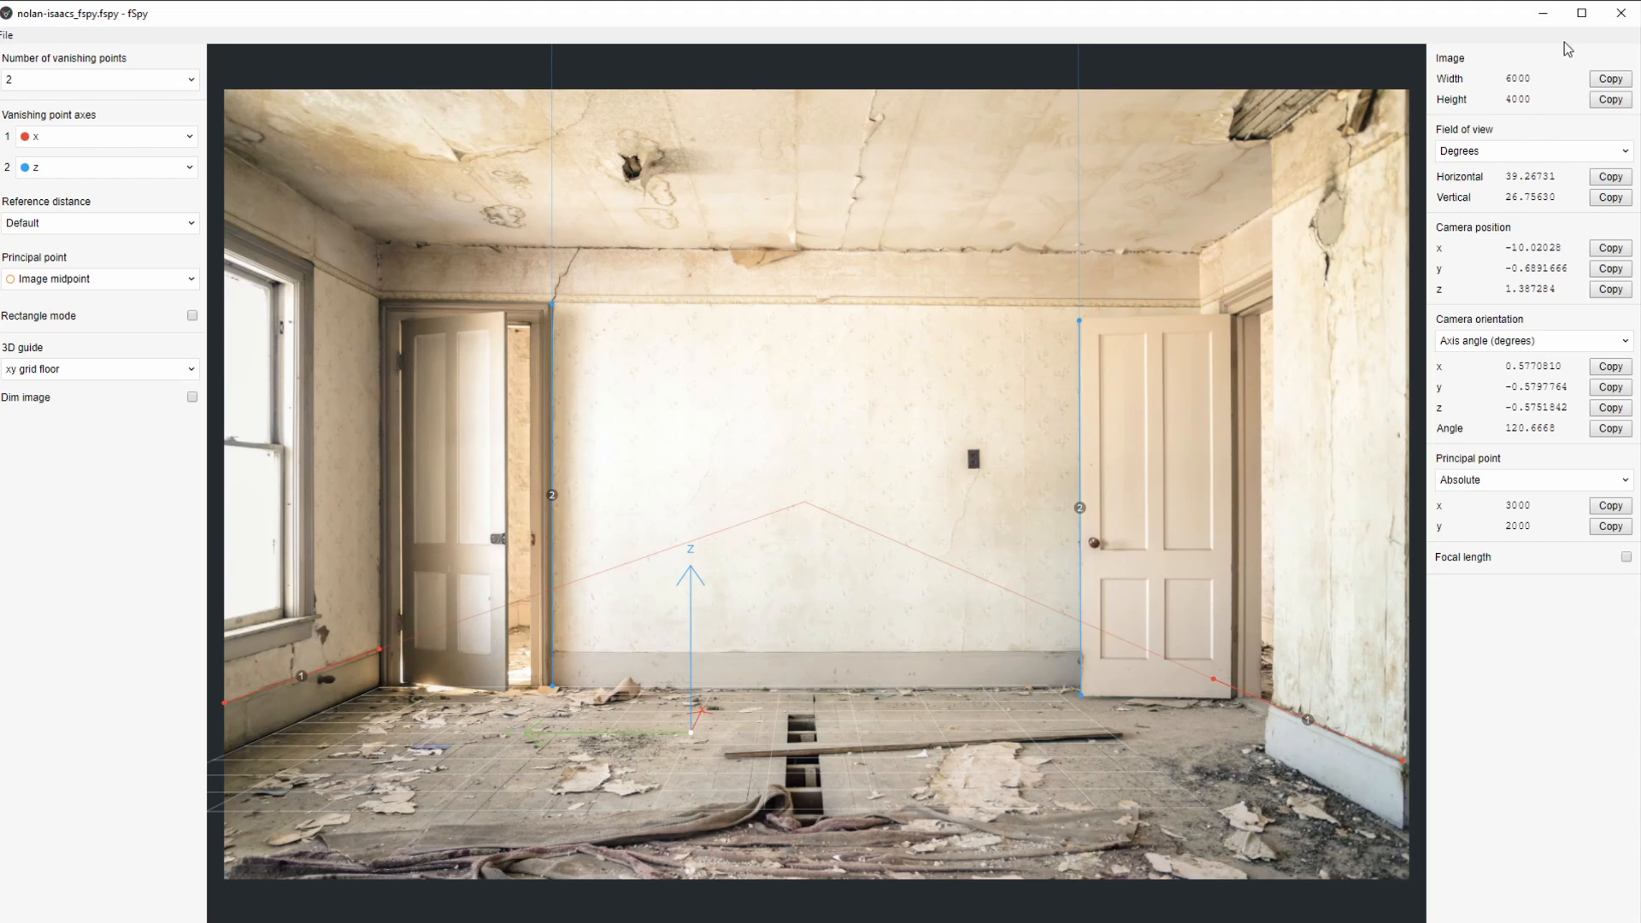
pyautogui.click(1542, 14)
pyautogui.click(1549, 349)
pyautogui.write('1.5')
pyautogui.press('Return')
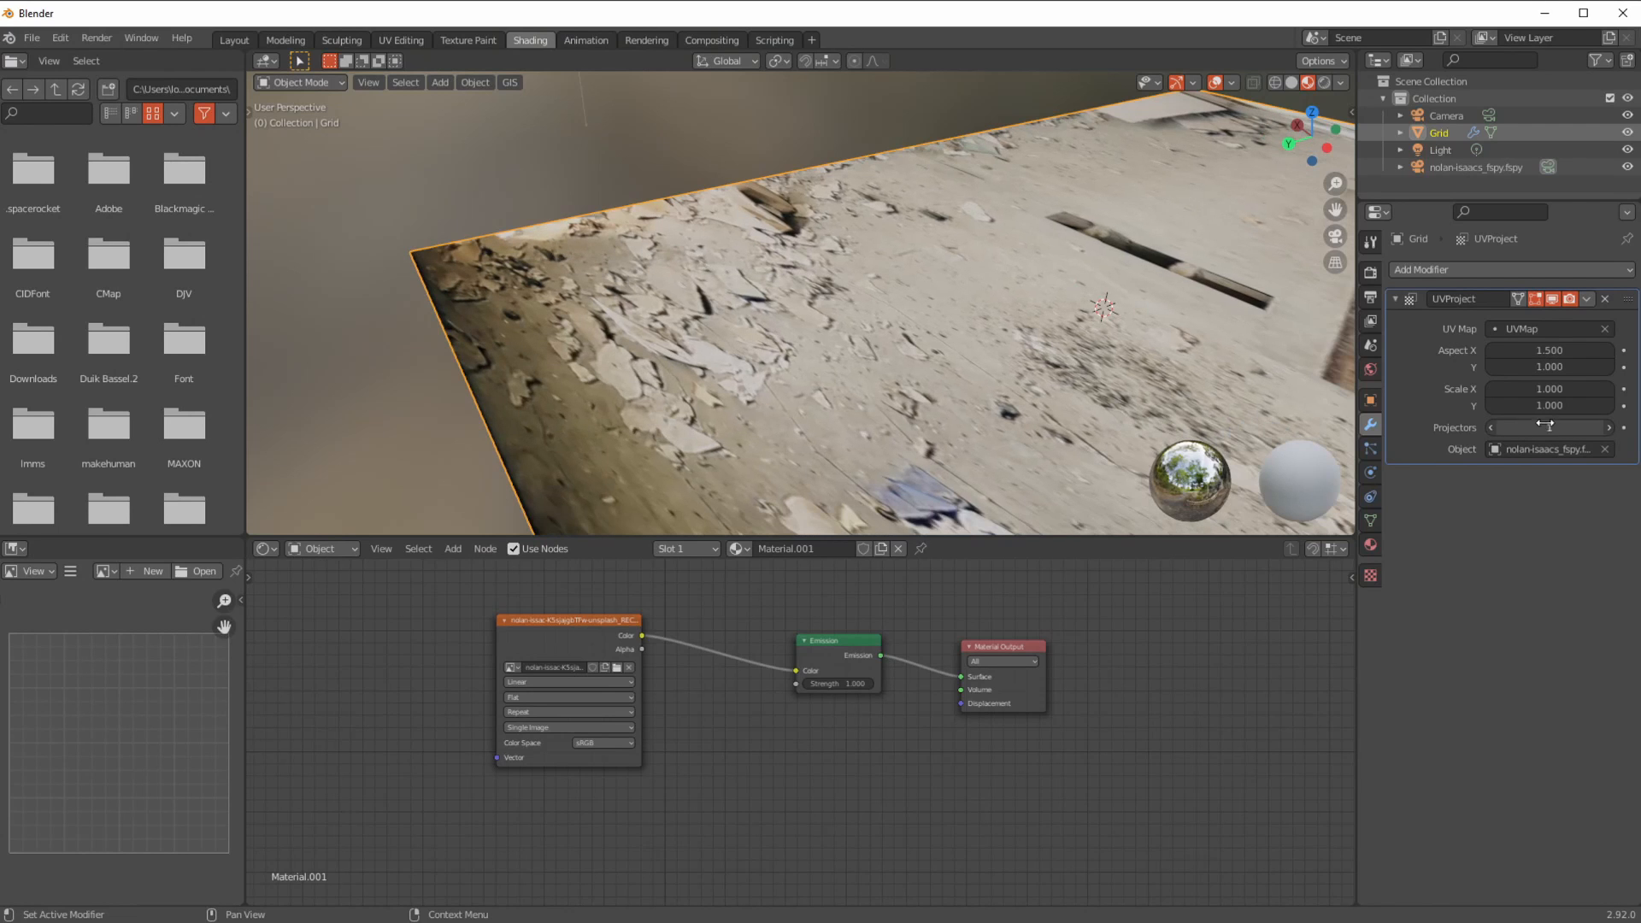
pyautogui.moveTo(750, 391); pyautogui.dragTo(700, 384, button='middle')
pyautogui.moveTo(797, 411); pyautogui.dragTo(771, 432, button='middle')
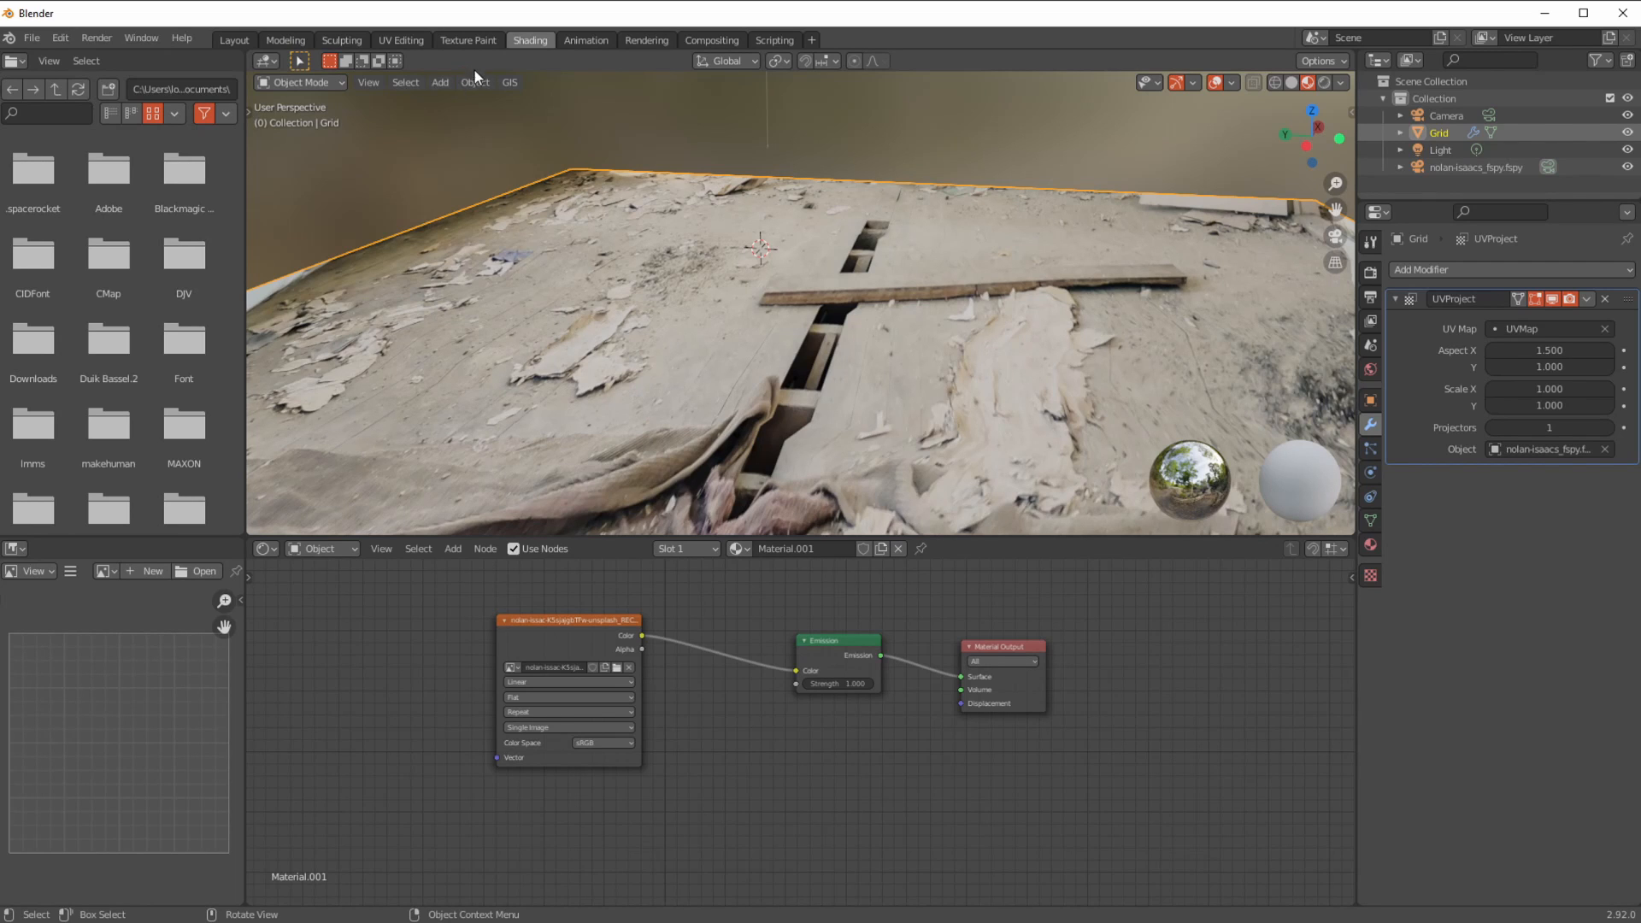
# - Return to the Layout workspace and show the user perspective viewport in Material Preview shading to view the projected floor
pyautogui.click(241, 39)
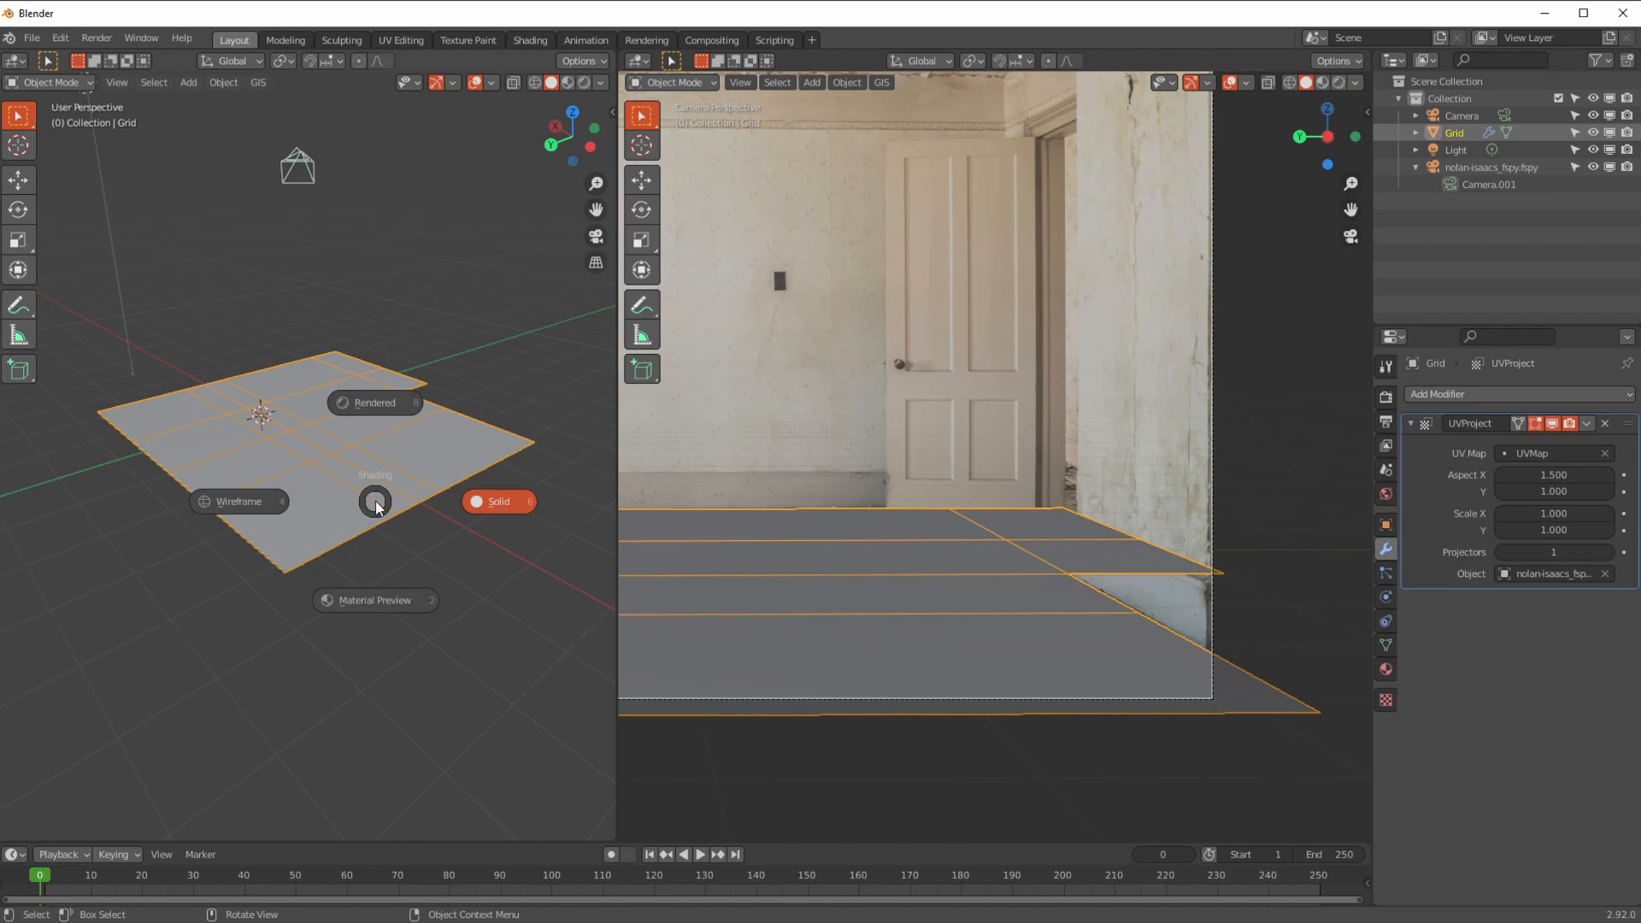
pyautogui.click(378, 508)
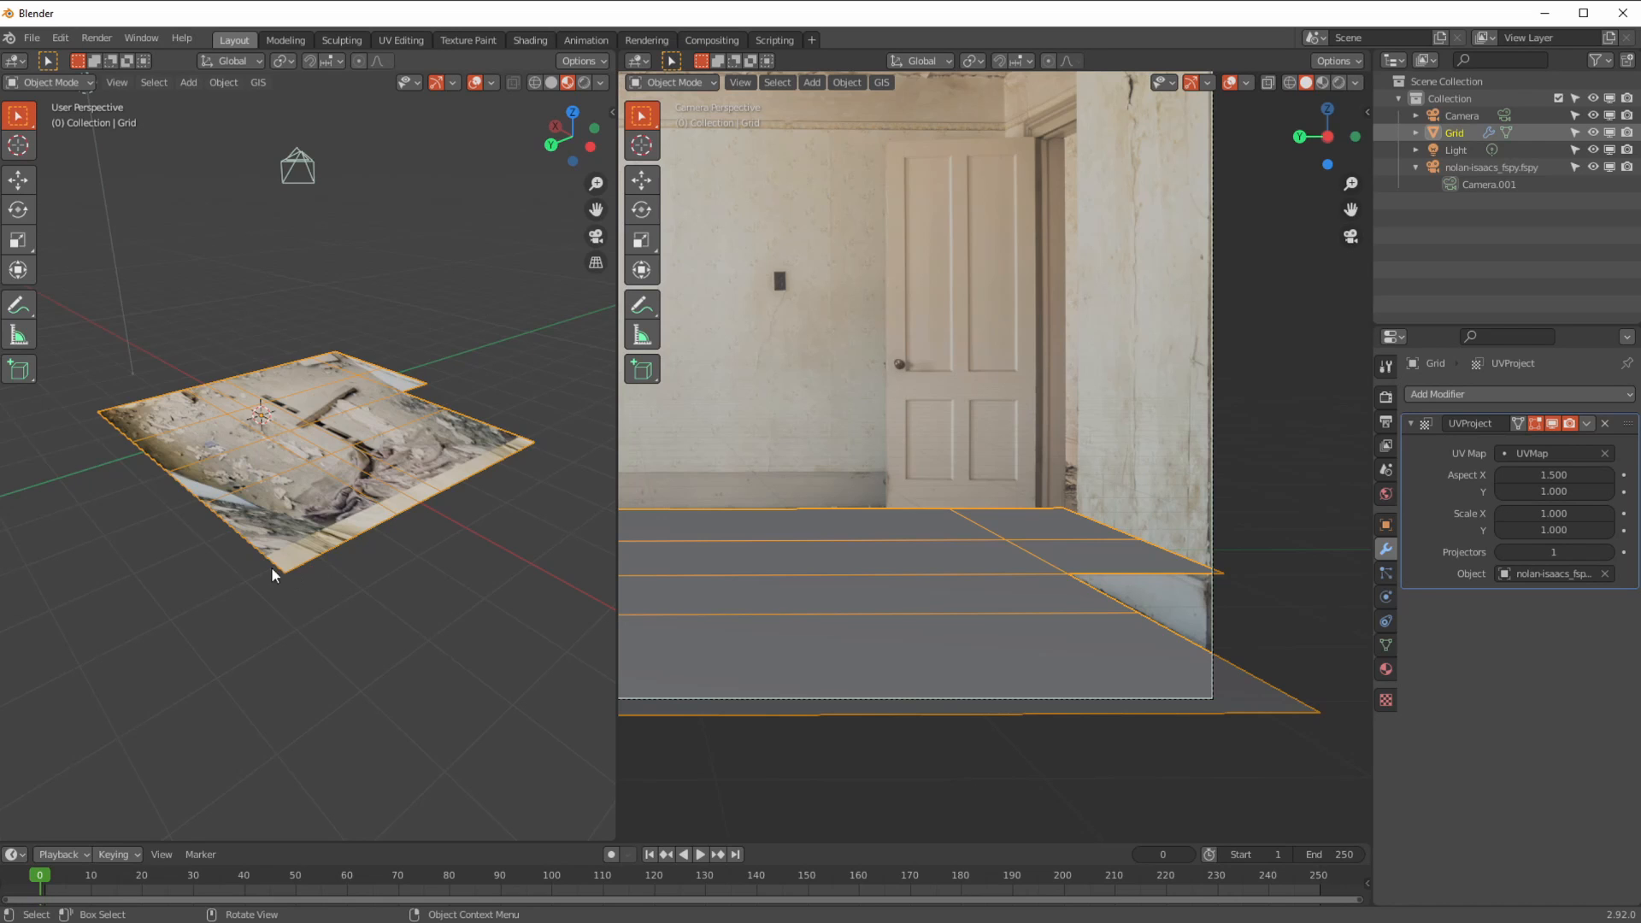
pyautogui.scroll(3, 278, 547)
pyautogui.moveTo(306, 523); pyautogui.dragTo(430, 530, button='middle')
pyautogui.scroll(2, 253, 496)
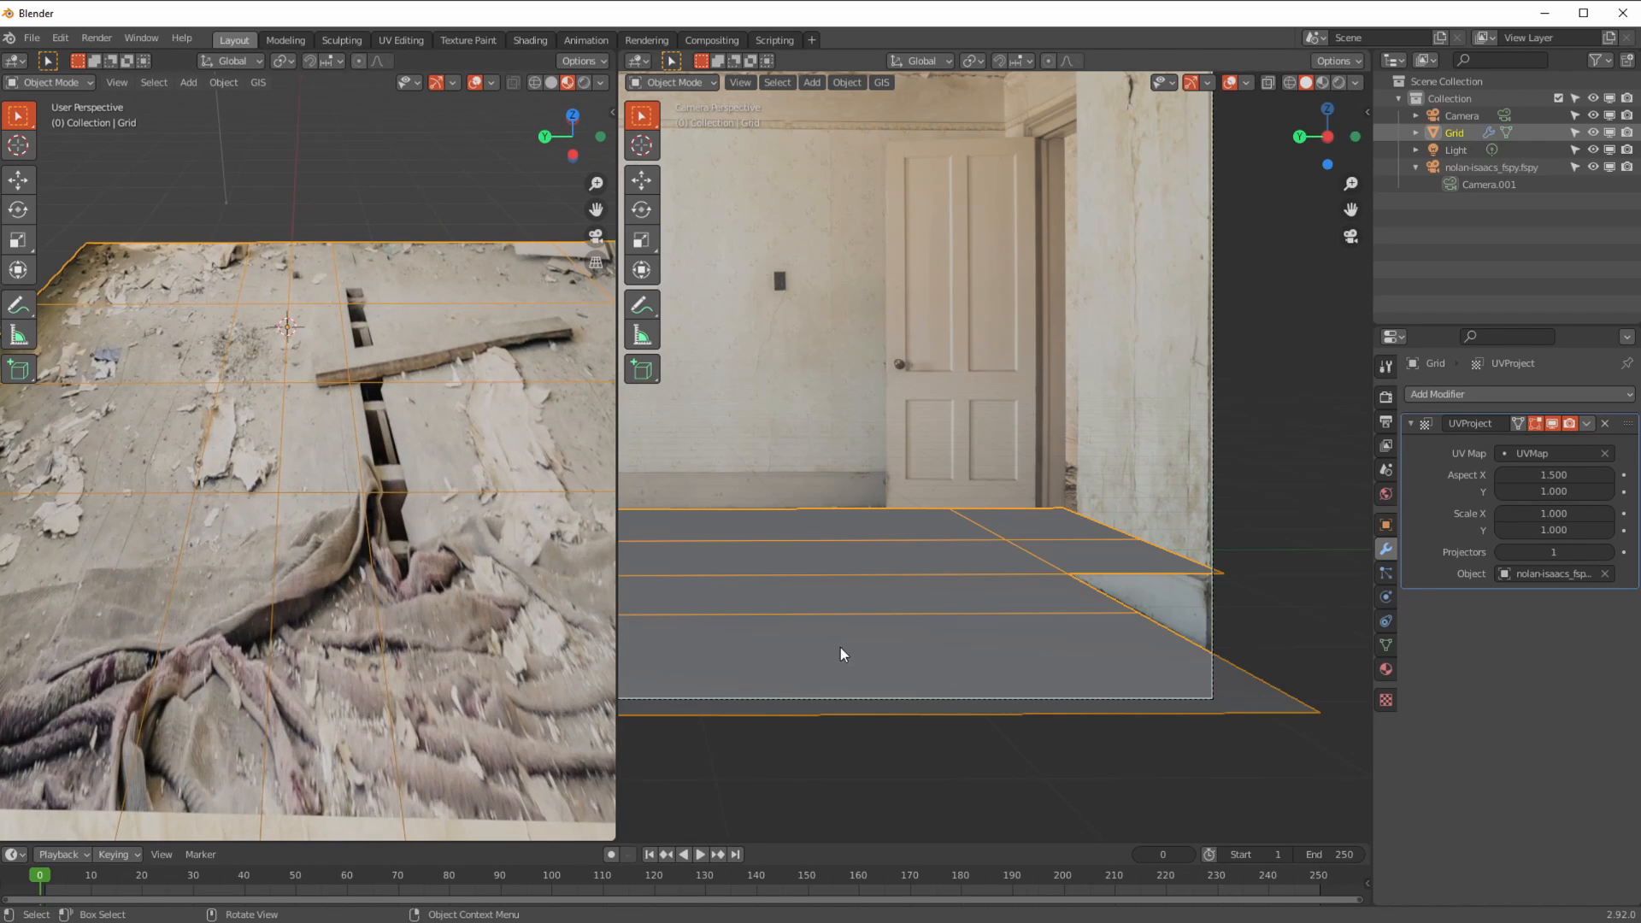
# - Show the camera view in wireframe shading so the room photo is visible through the floor grid, and enter Edit Mode
pyautogui.press('z')
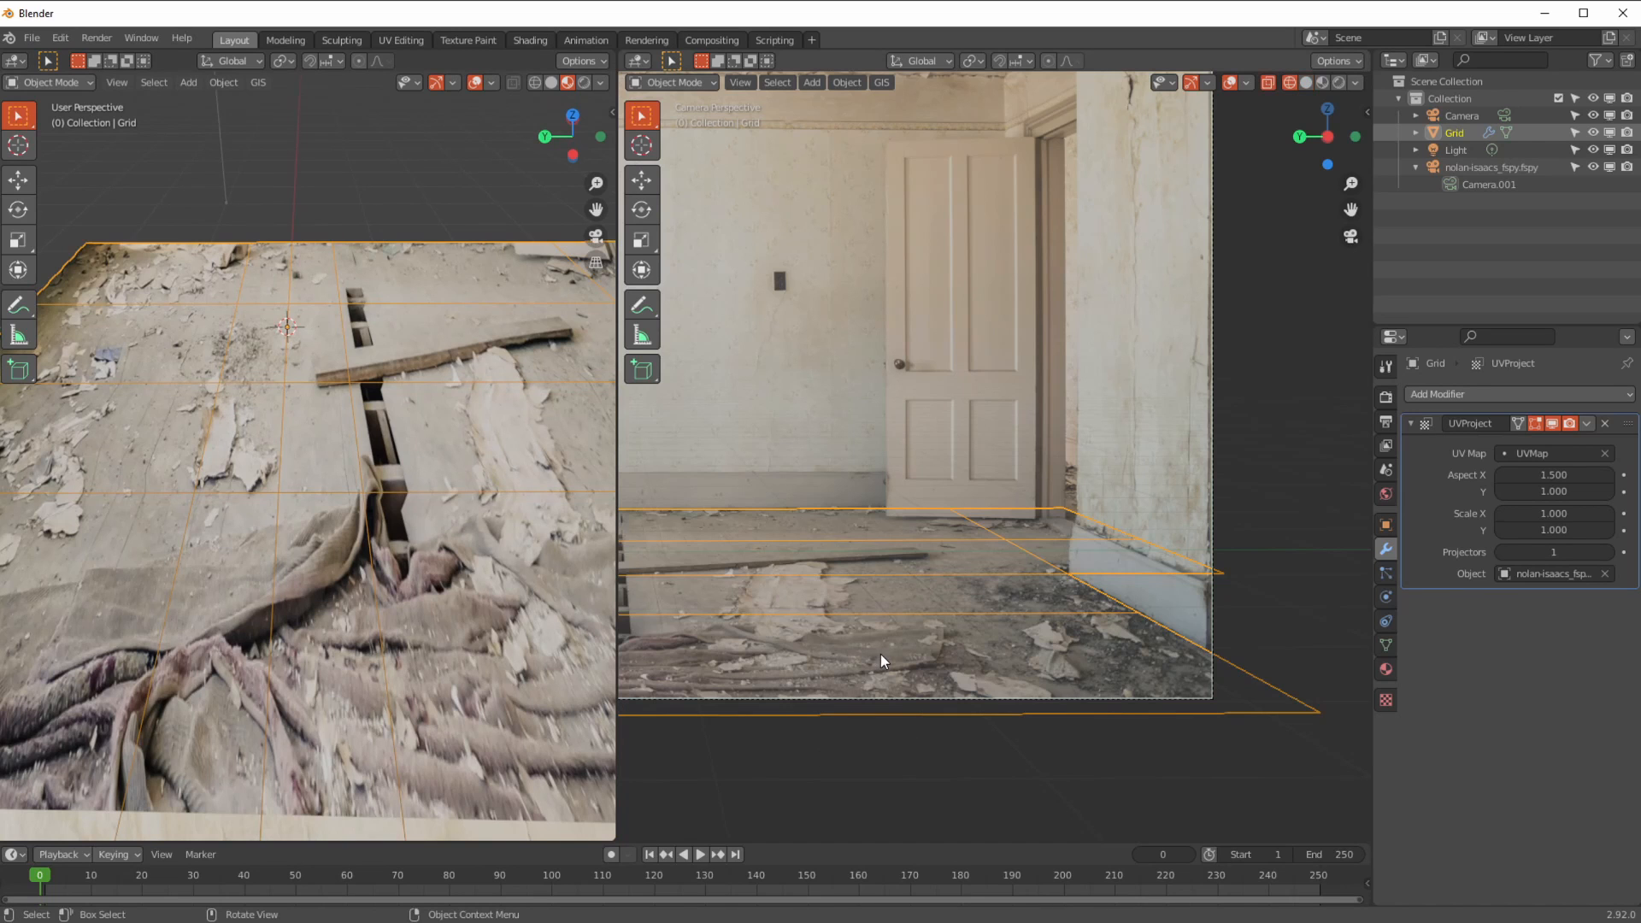
pyautogui.keyDown('ctrl'); pyautogui.moveTo(863, 626); pyautogui.dragTo(1038, 624, button='middle'); pyautogui.keyUp('ctrl')
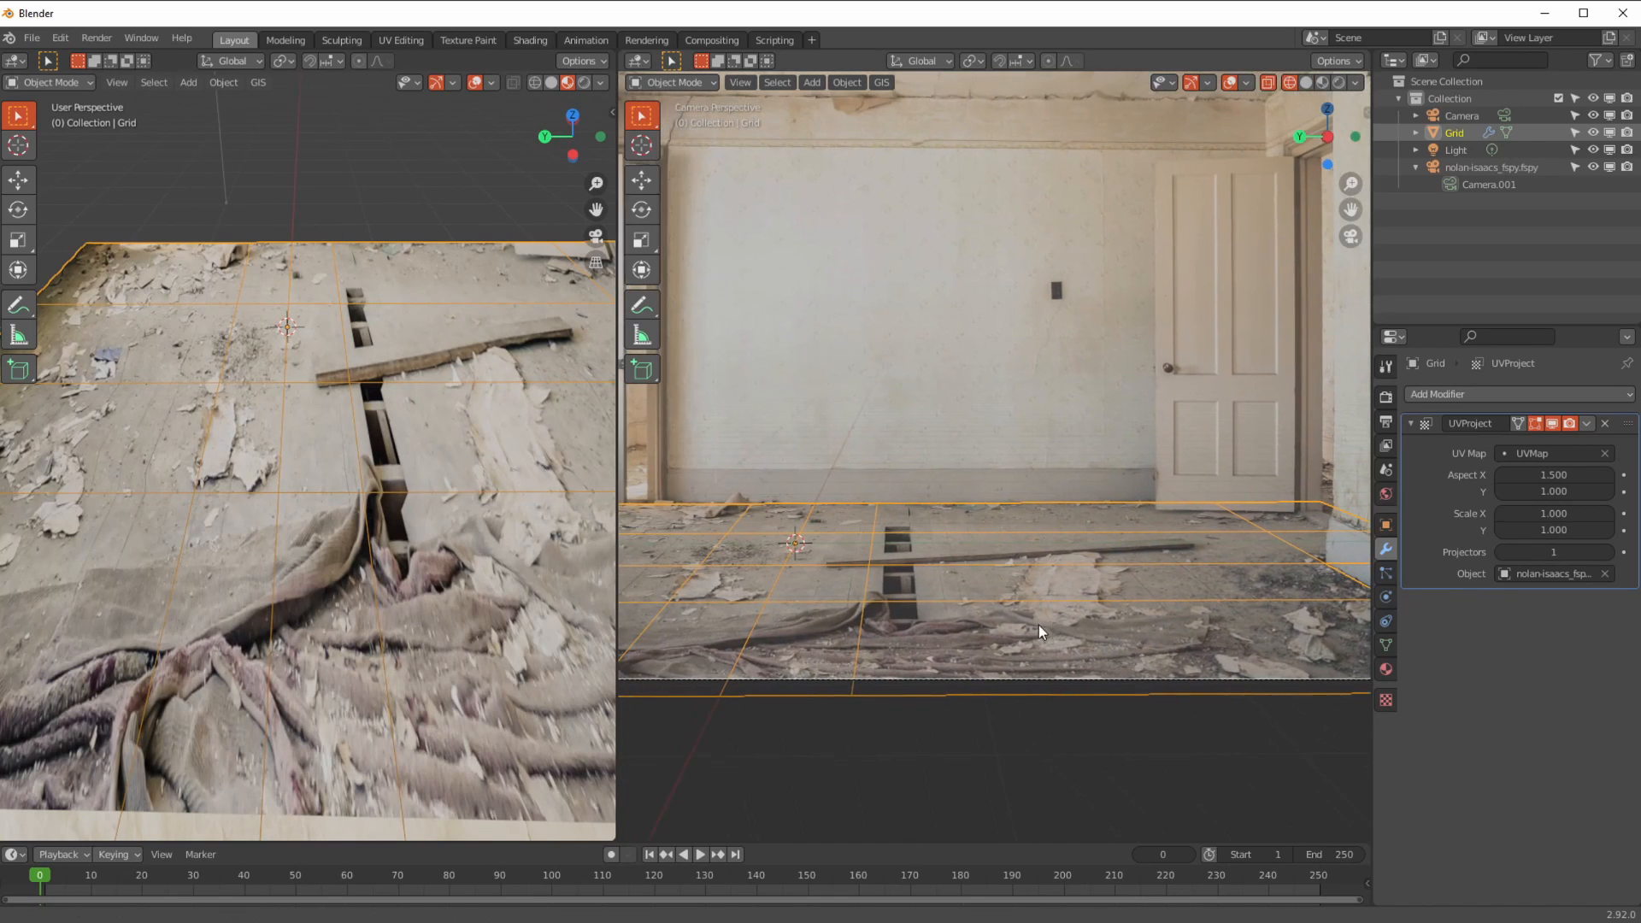
pyautogui.keyDown('ctrl'); pyautogui.moveTo(803, 682); pyautogui.dragTo(728, 627, button='middle'); pyautogui.keyUp('ctrl')
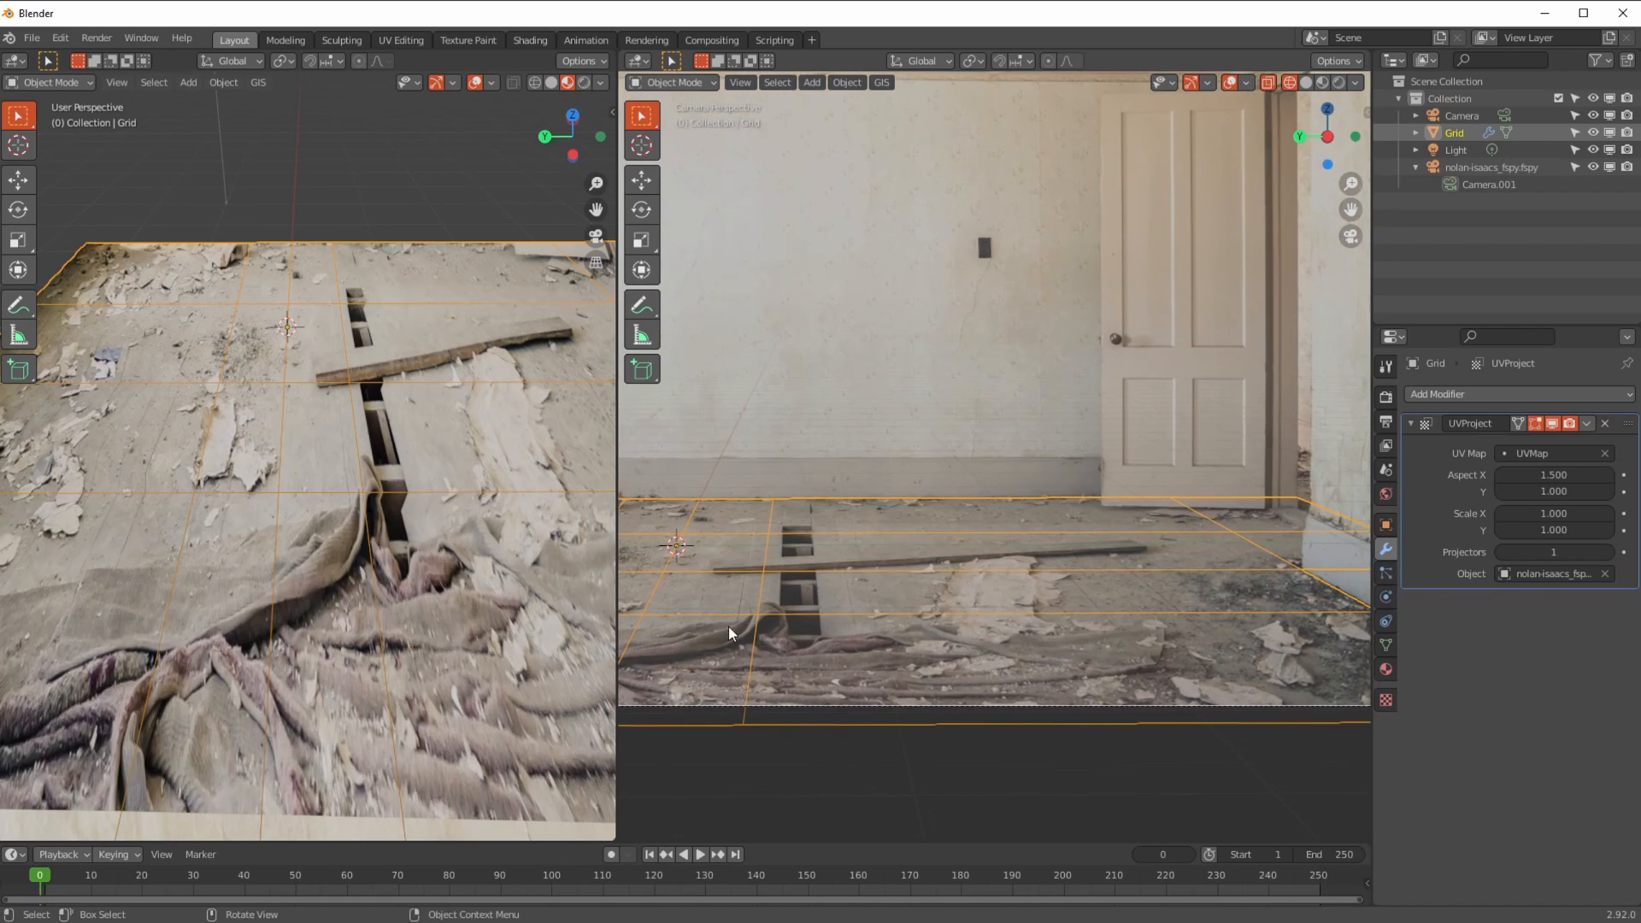
pyautogui.keyDown('shift'); pyautogui.moveTo(1022, 563); pyautogui.dragTo(932, 551, button='middle'); pyautogui.keyUp('shift')
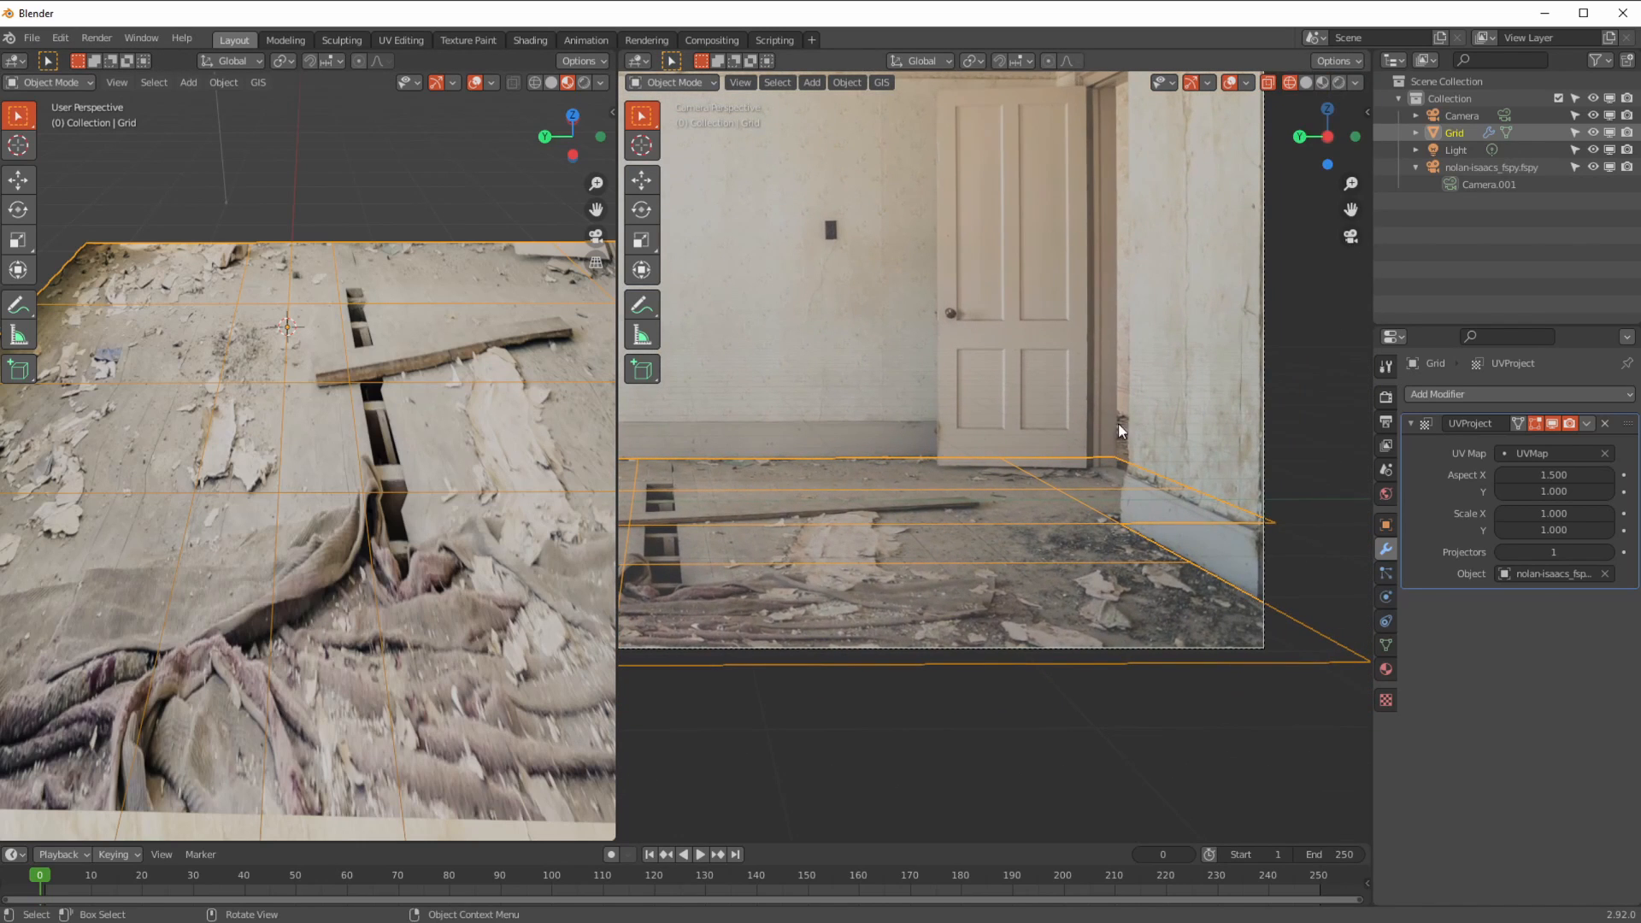
pyautogui.keyDown('shift'); pyautogui.moveTo(797, 564); pyautogui.dragTo(963, 564, button='middle'); pyautogui.keyUp('shift')
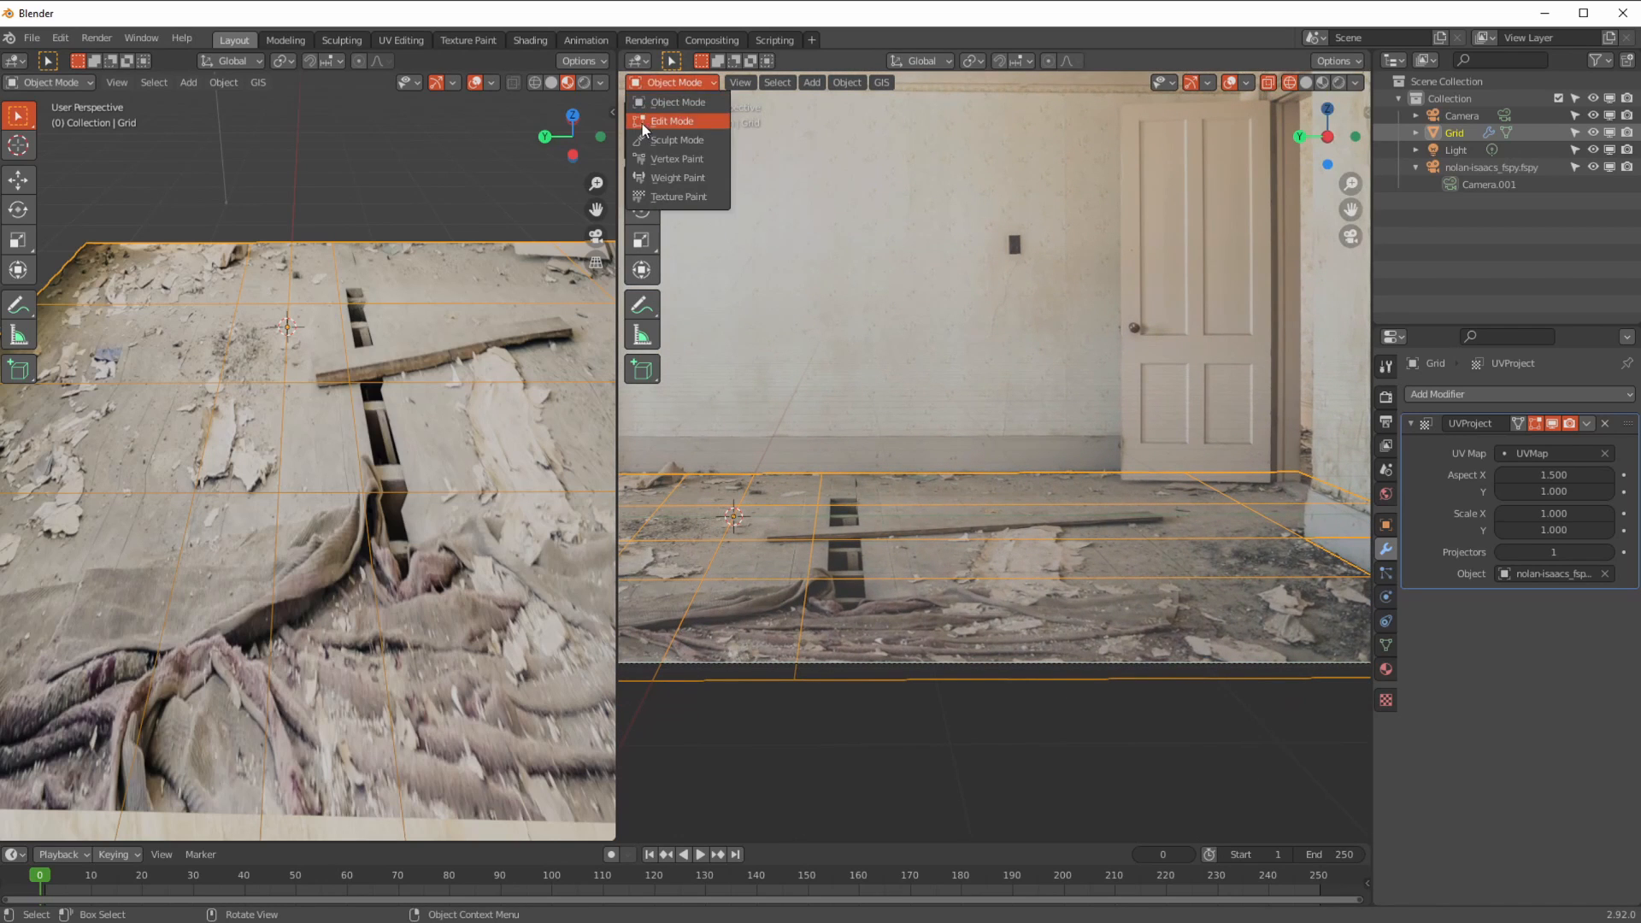
pyautogui.click(671, 120)
# - Add three lengthwise loop cuts to the floor grid around the hole in the floorboards, lining two up with its long sides
pyautogui.click(641, 493)
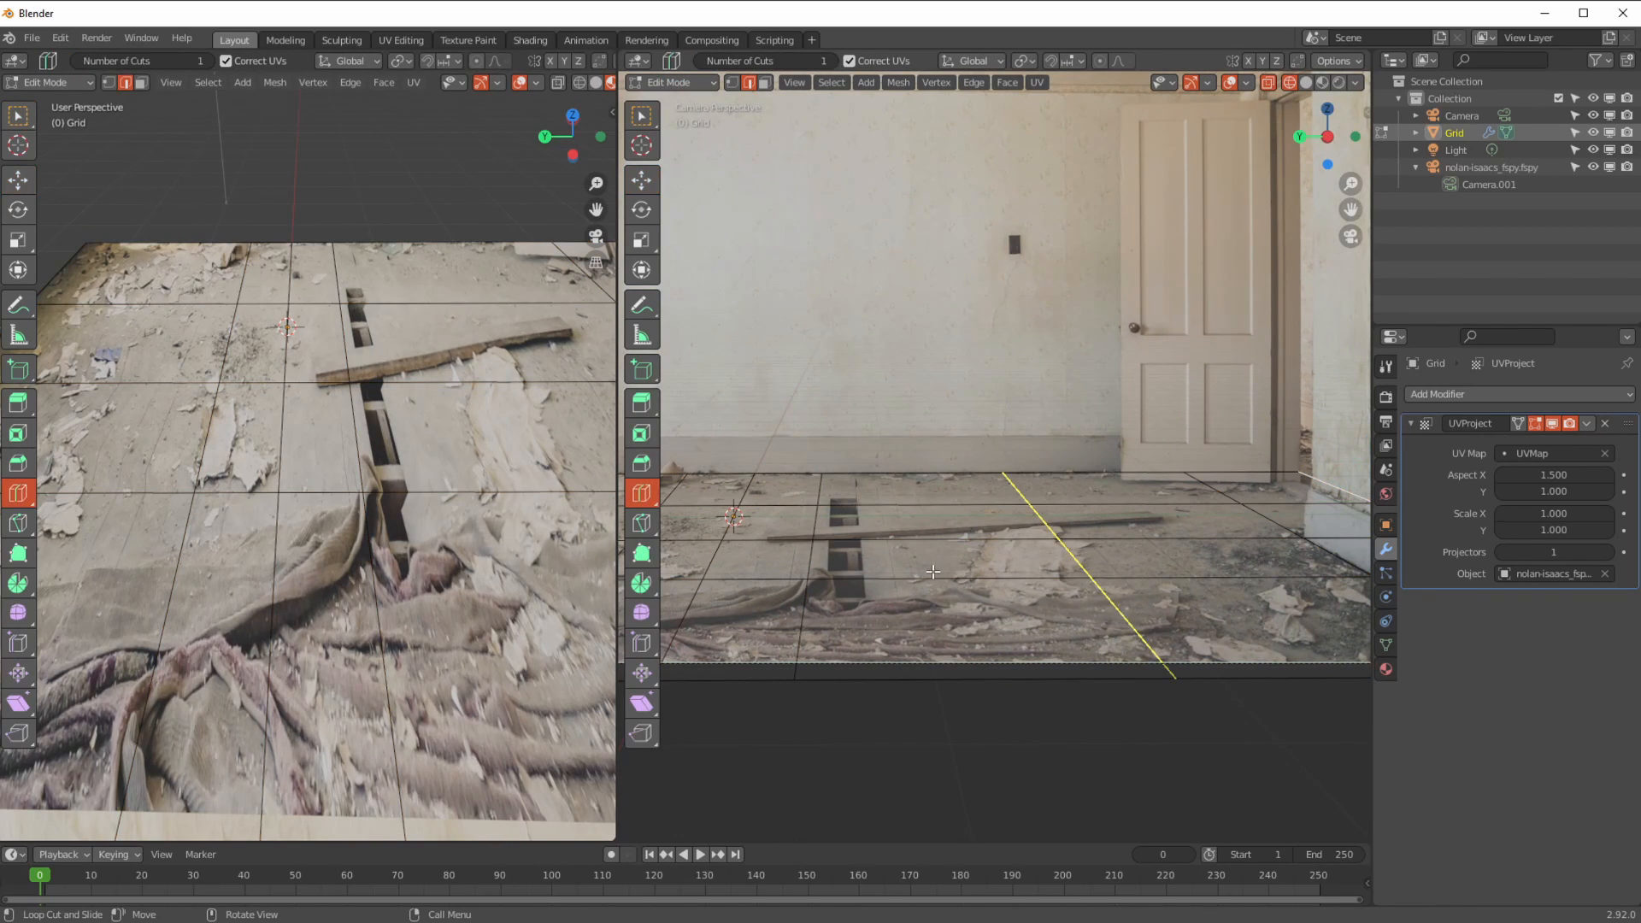
pyautogui.moveTo(918, 571); pyautogui.dragTo(902, 571)
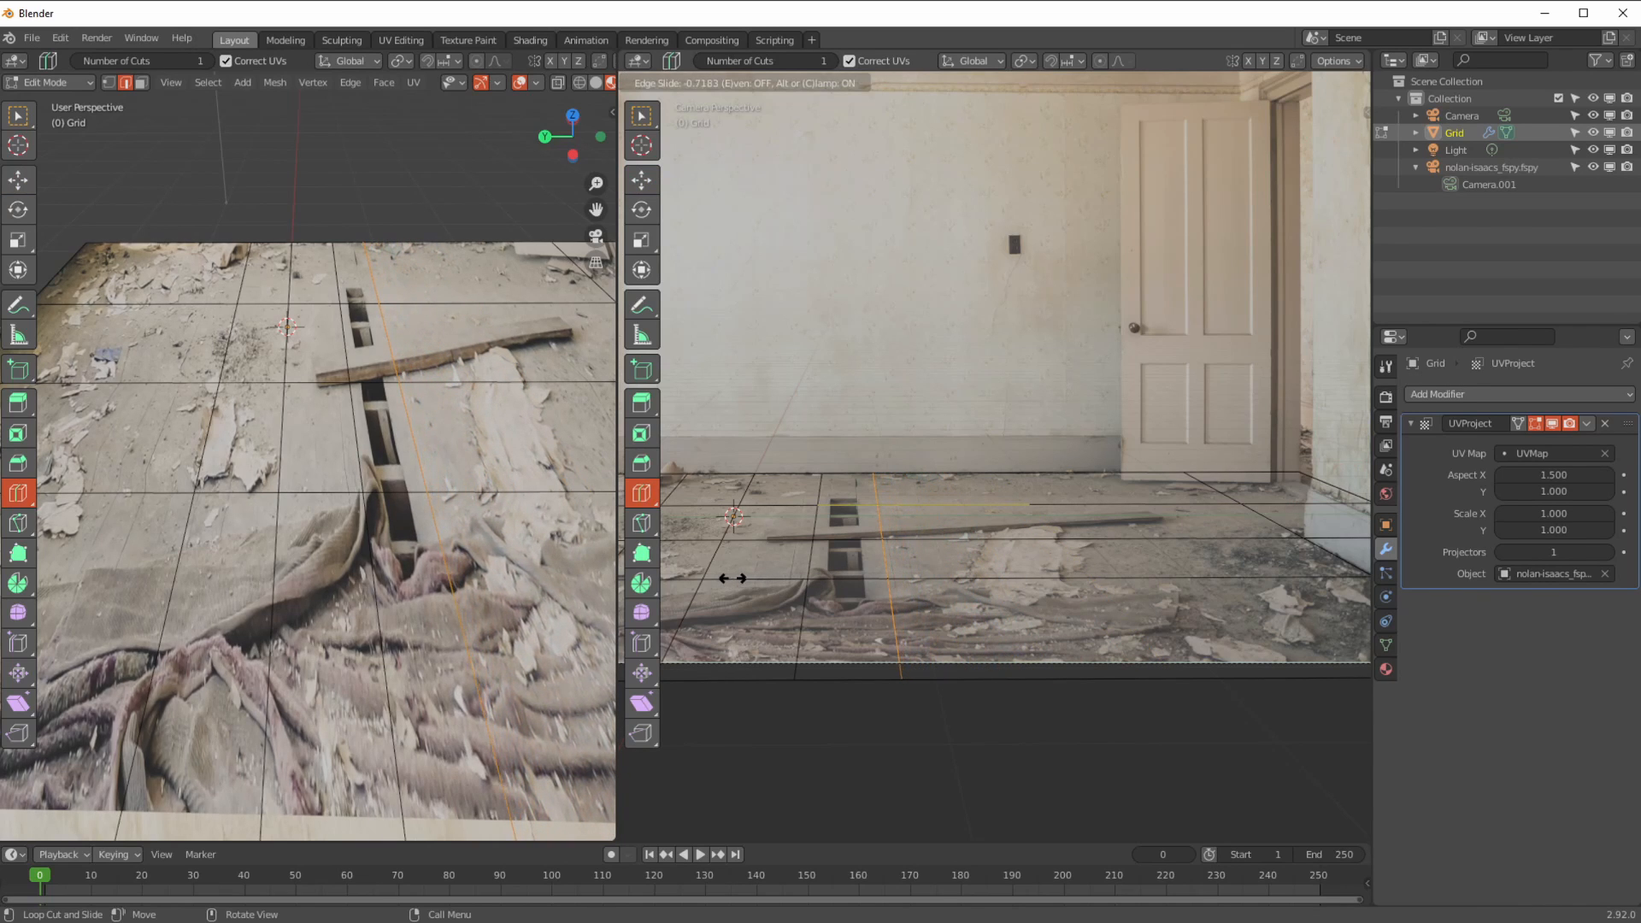
pyautogui.moveTo(732, 579); pyautogui.dragTo(733, 578)
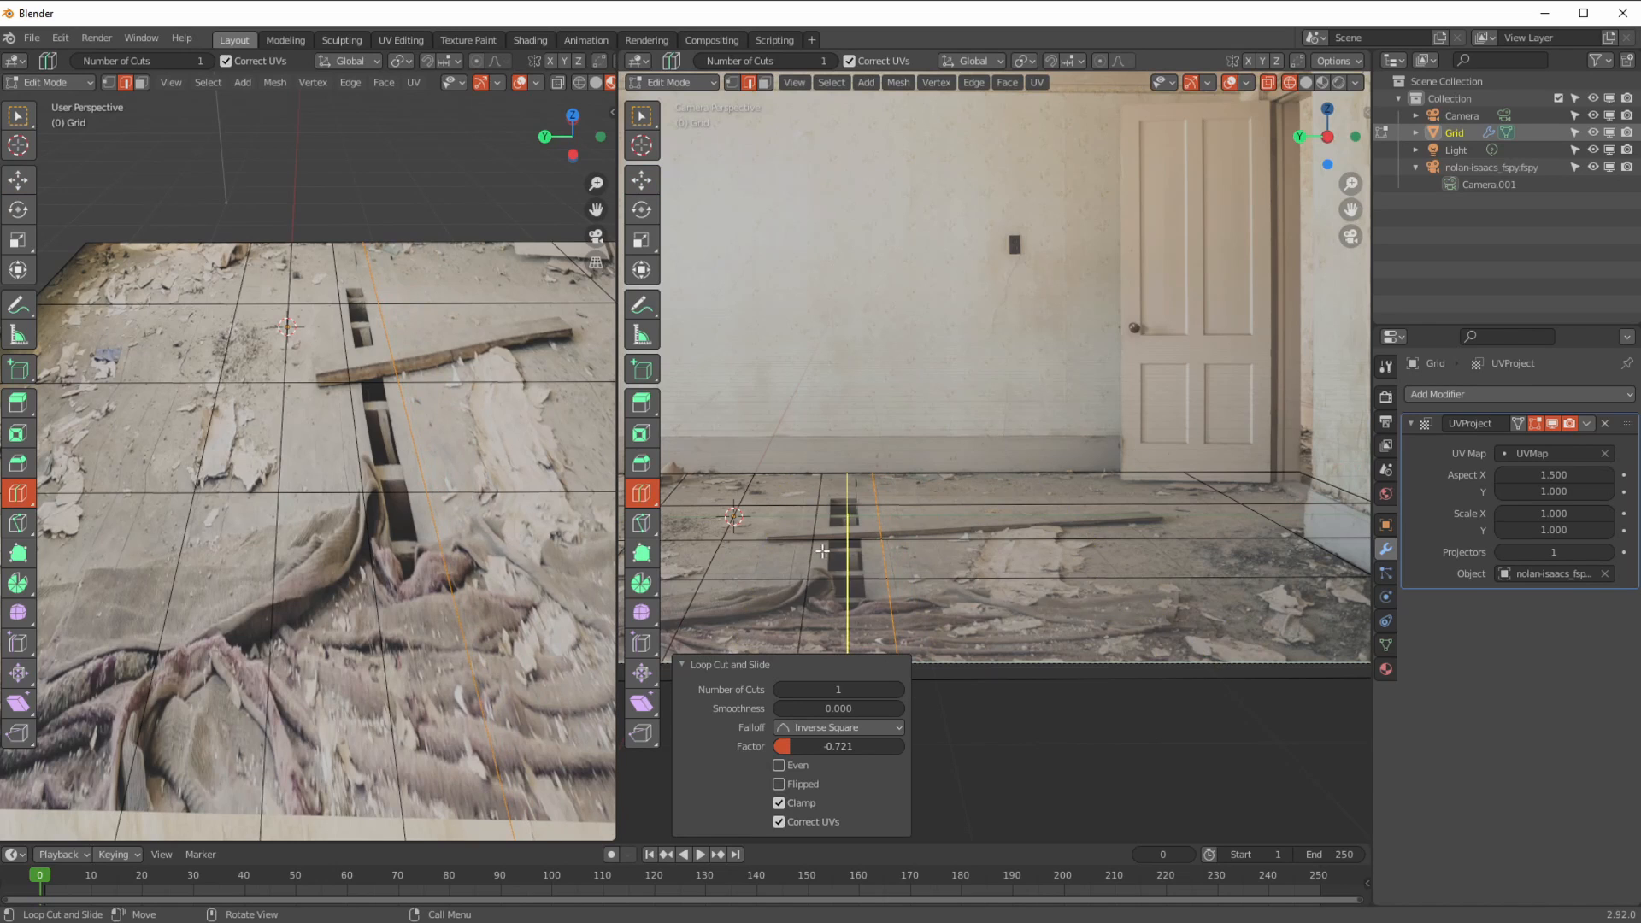
pyautogui.scroll(6, 815, 467)
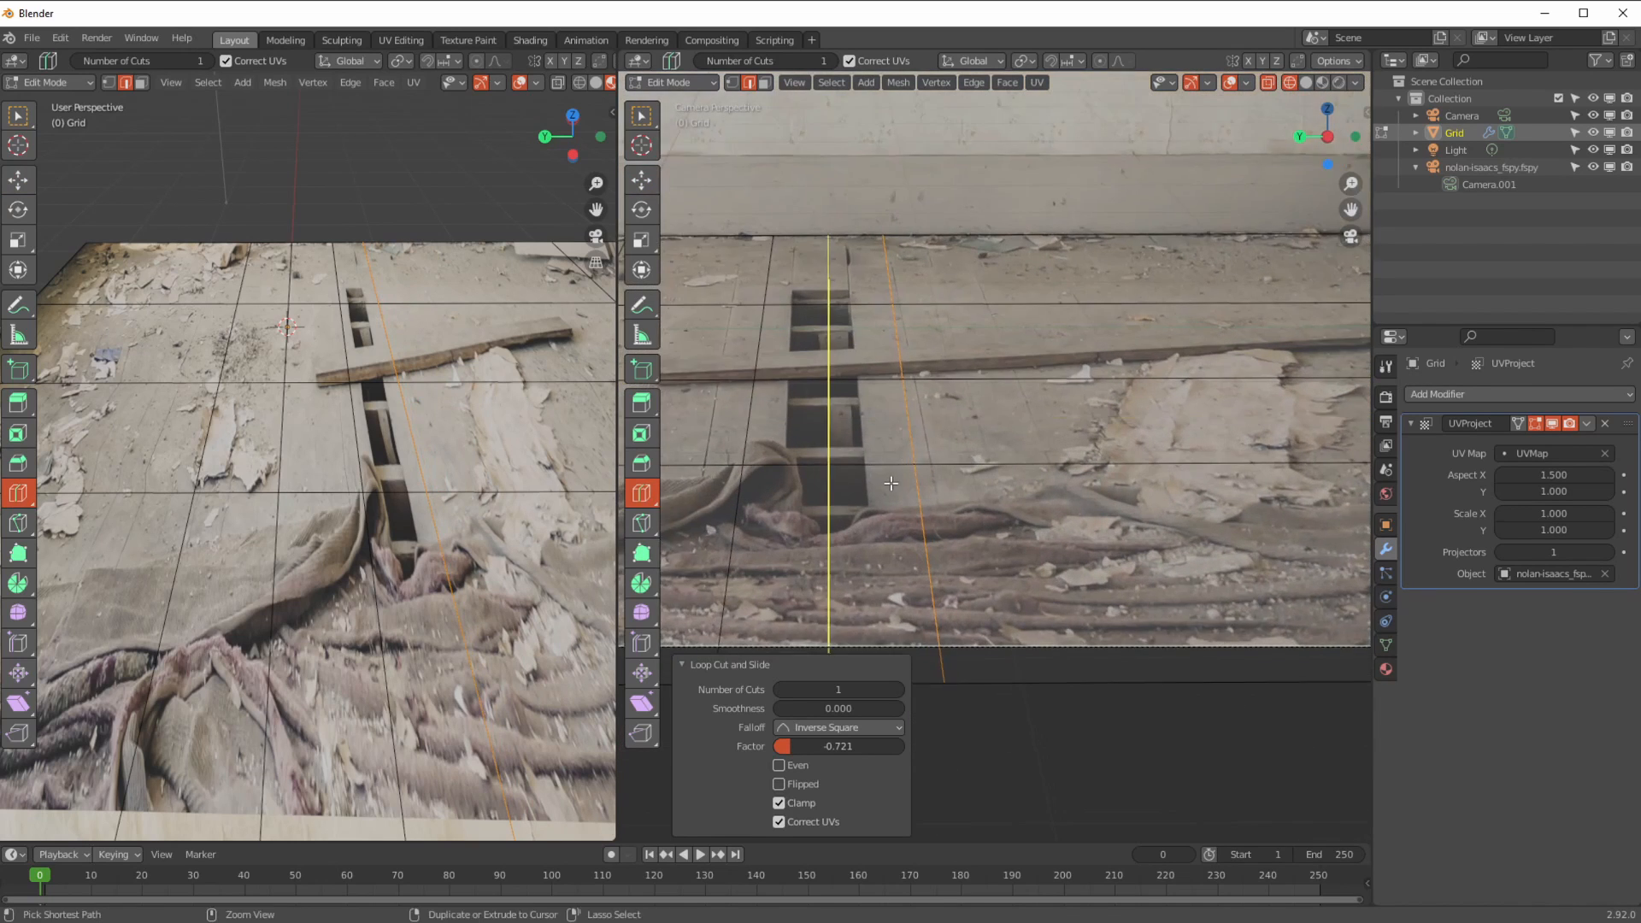
pyautogui.moveTo(816, 468); pyautogui.dragTo(829, 469)
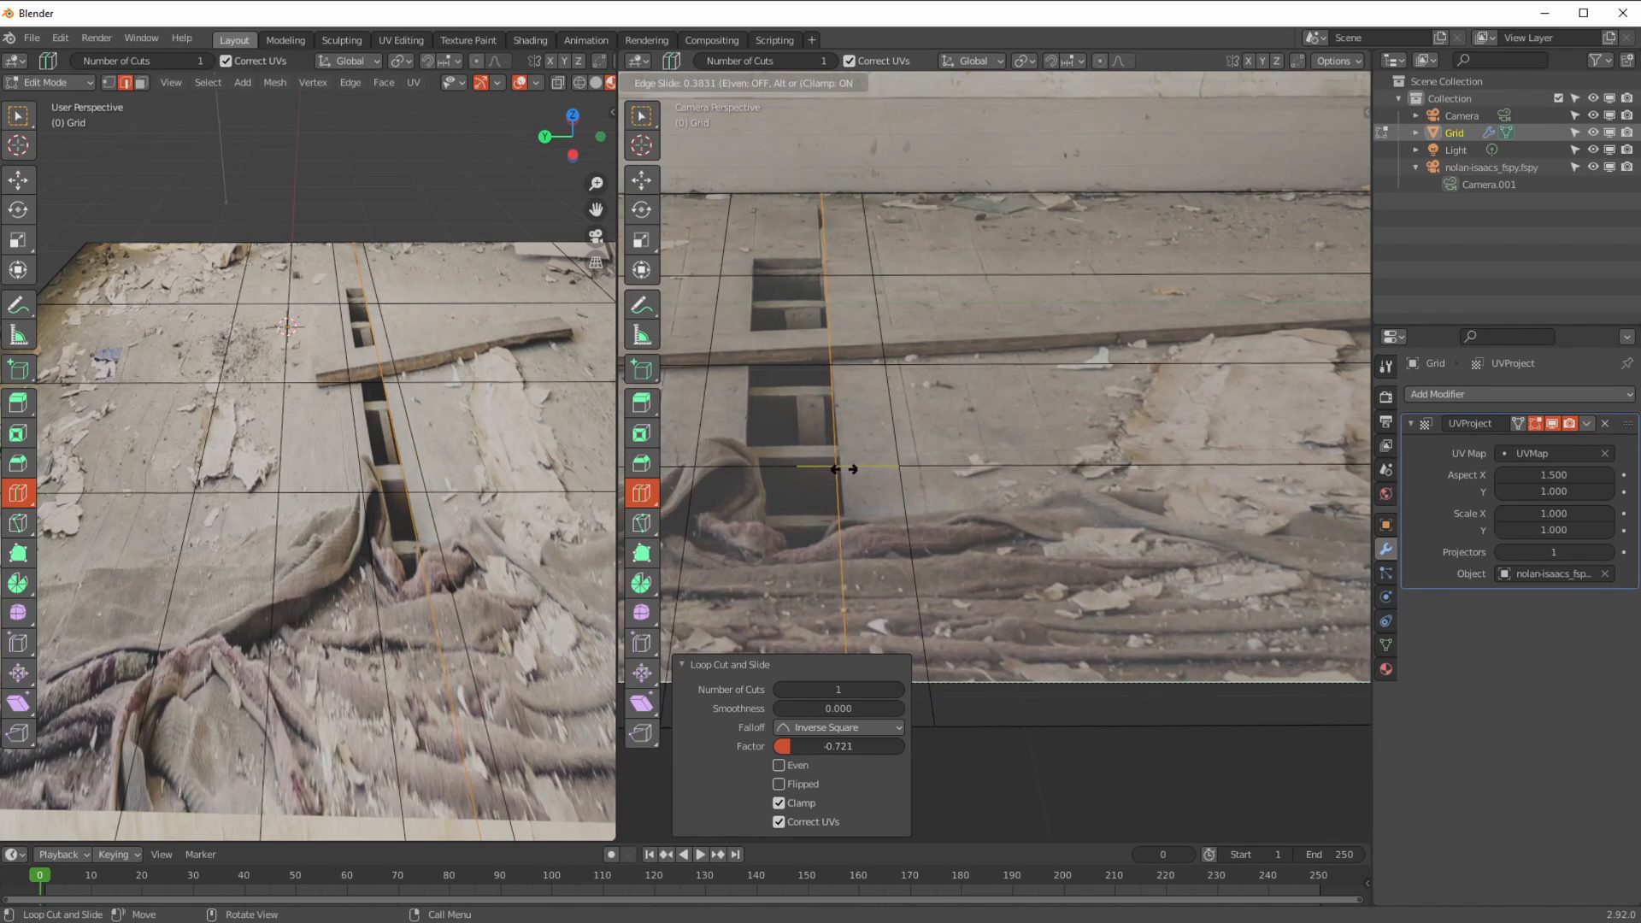
pyautogui.moveTo(776, 481); pyautogui.dragTo(762, 473)
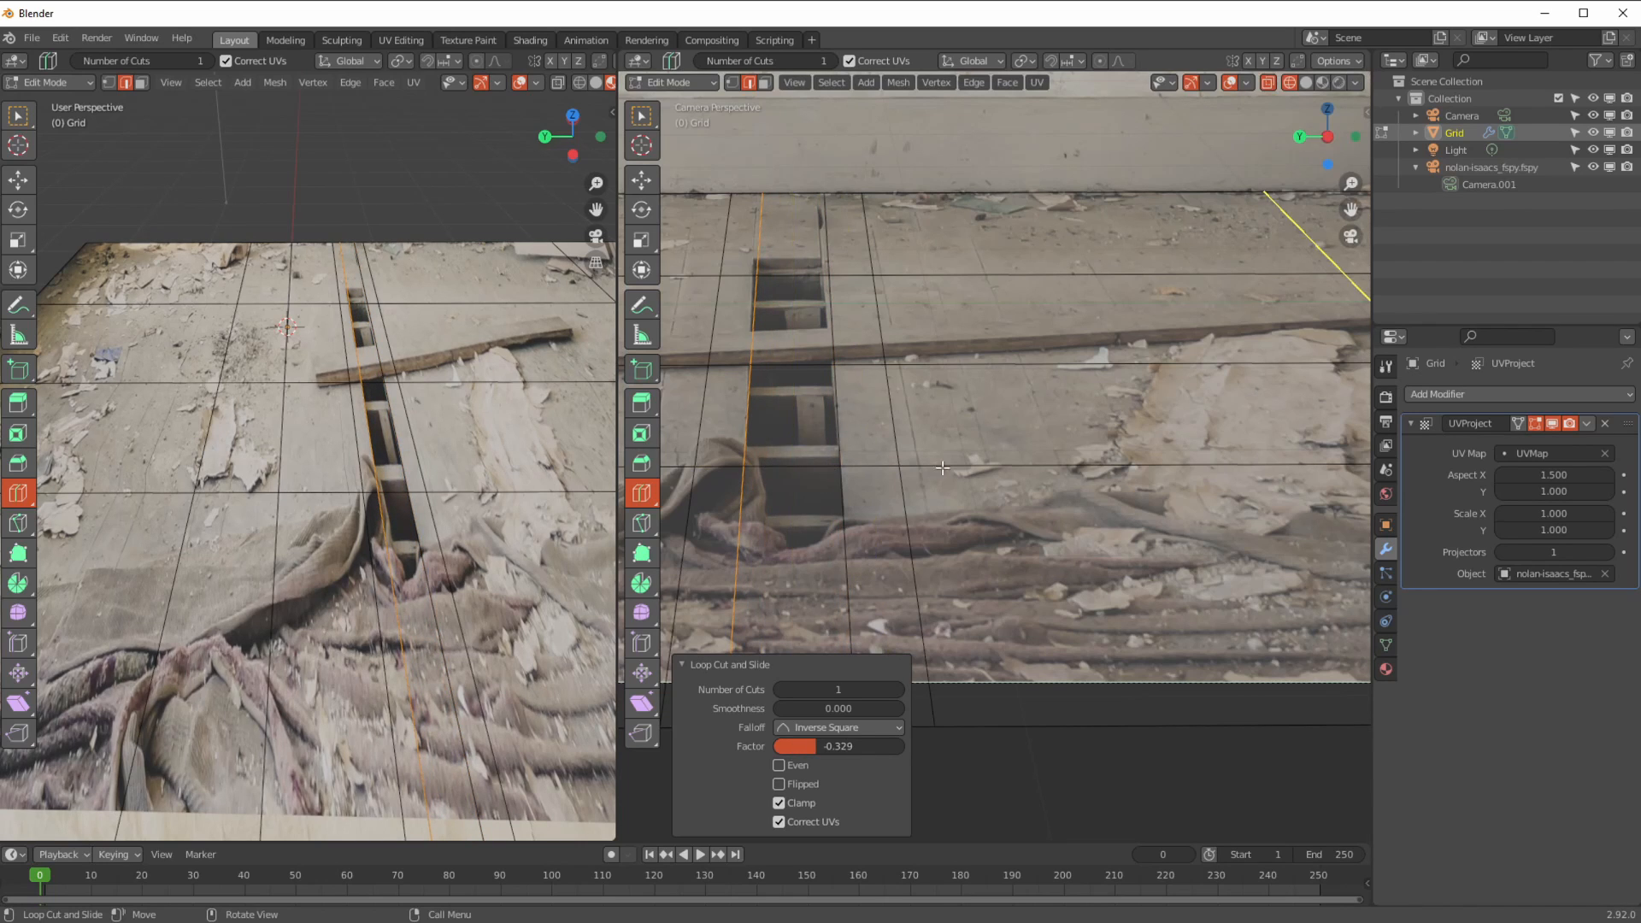
# - Add crosswise loop cuts to the floor grid at the crossbeams and ends of the floorboard hole
pyautogui.moveTo(892, 372); pyautogui.dragTo(865, 402)
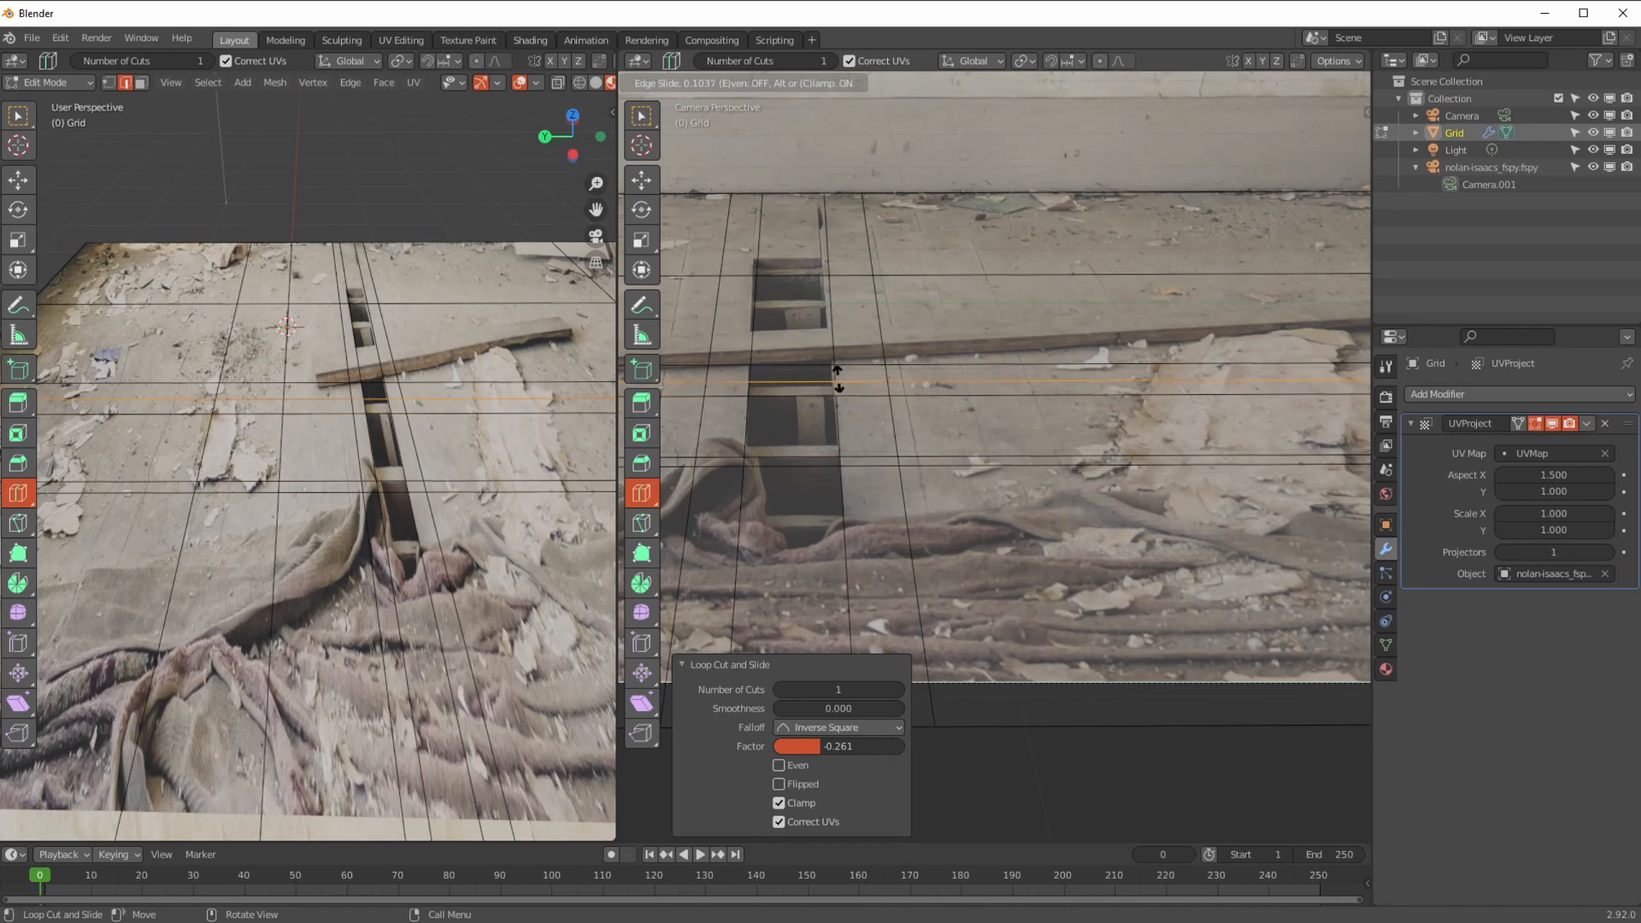
pyautogui.moveTo(846, 429); pyautogui.dragTo(838, 426)
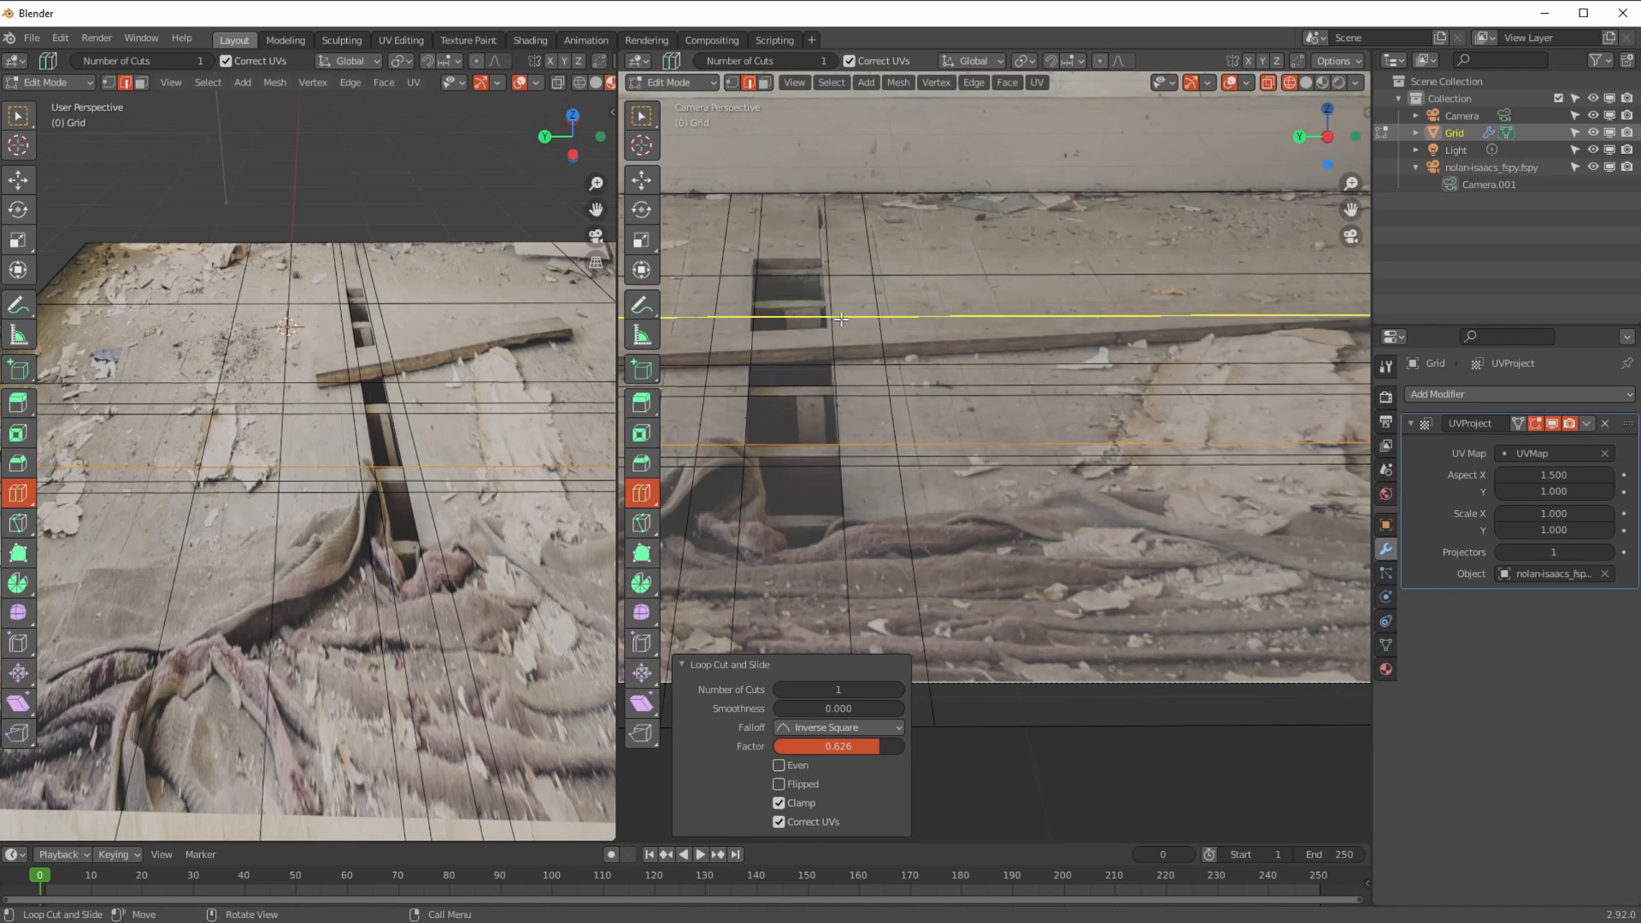
pyautogui.moveTo(824, 230); pyautogui.dragTo(821, 244)
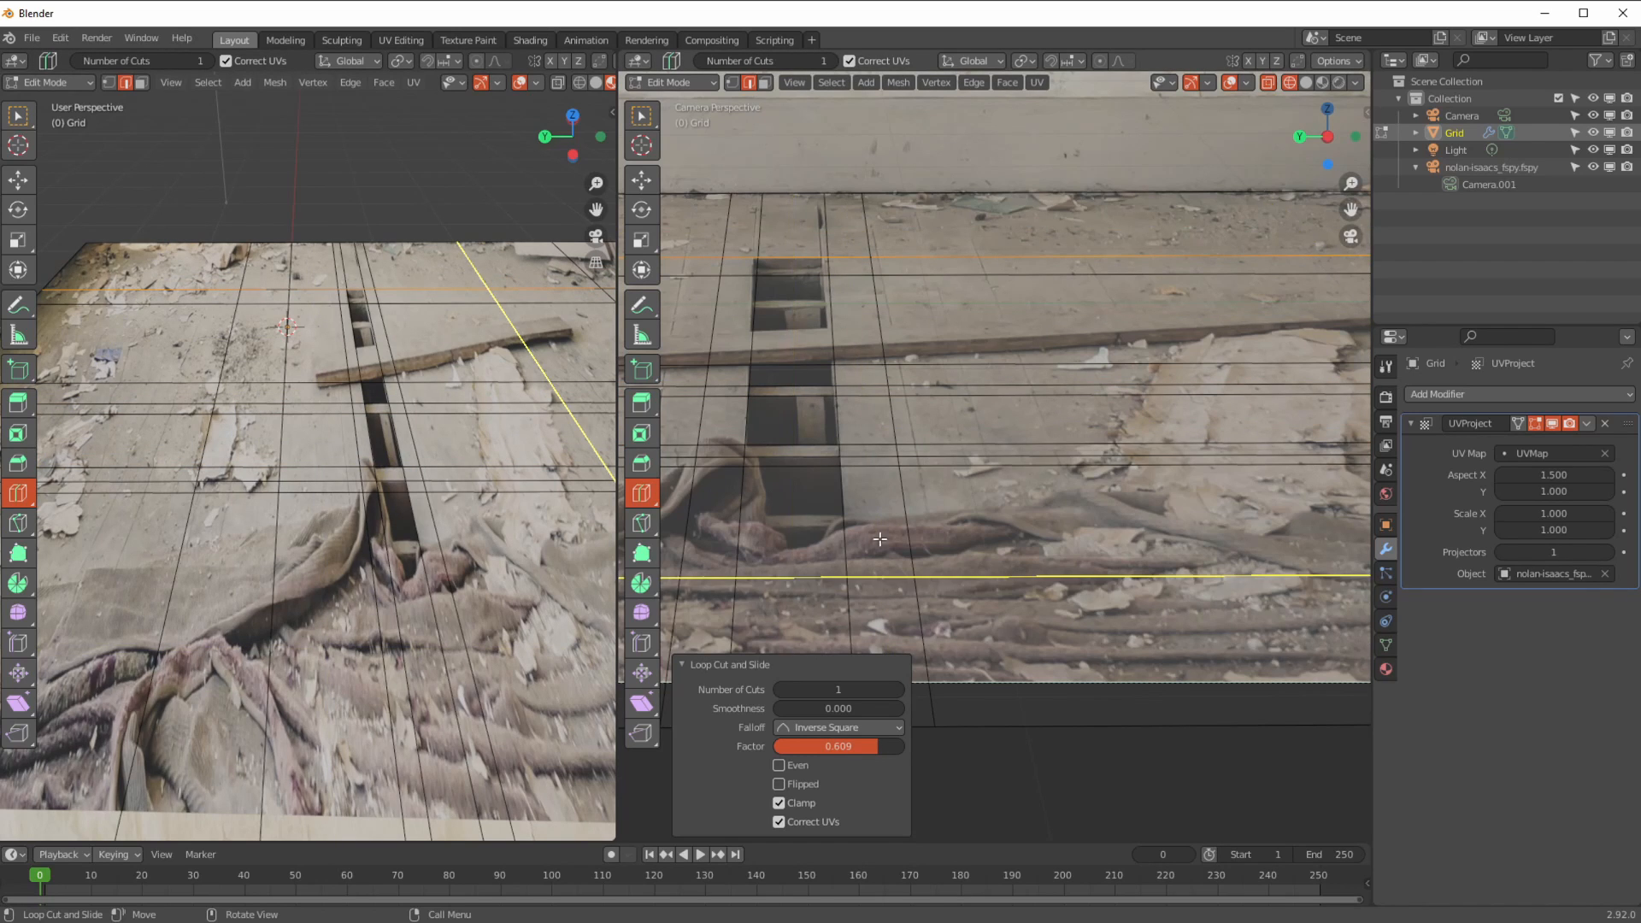
pyautogui.moveTo(807, 543); pyautogui.dragTo(846, 501)
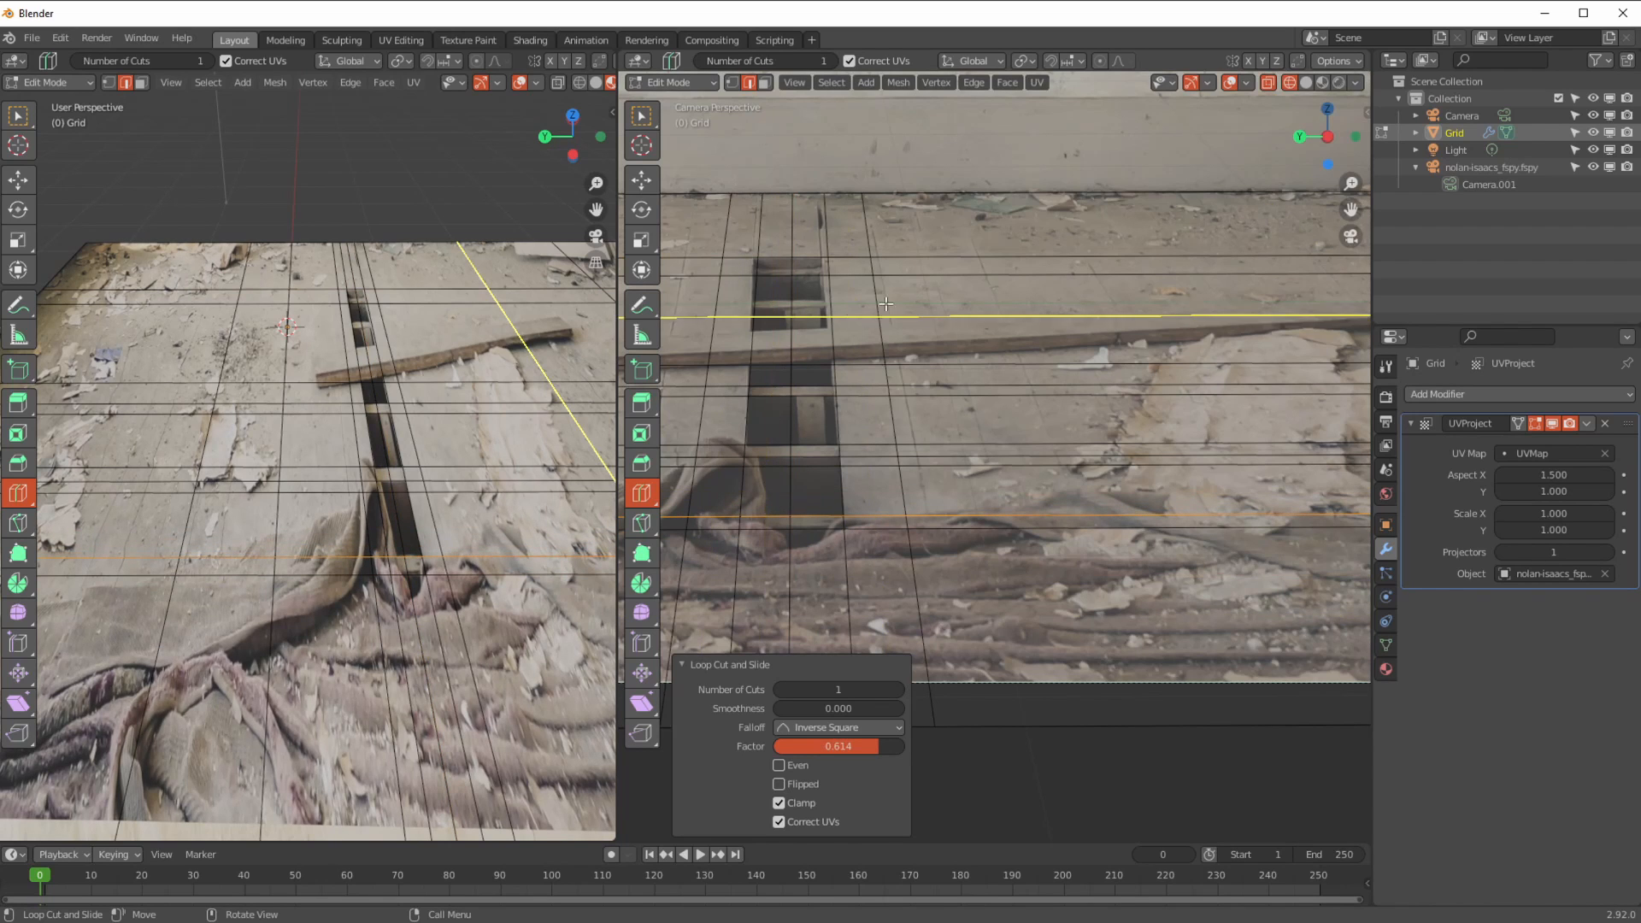
# - Add crosswise loop cuts along the edges of the two crossbeams inside the far opening of the floor hole
pyautogui.scroll(3, 841, 385)
pyautogui.keyDown('shift'); pyautogui.moveTo(842, 380); pyautogui.dragTo(1012, 555, button='middle'); pyautogui.keyUp('shift')
pyautogui.scroll(6, 965, 466)
pyautogui.moveTo(409, 469); pyautogui.dragTo(381, 514, button='middle')
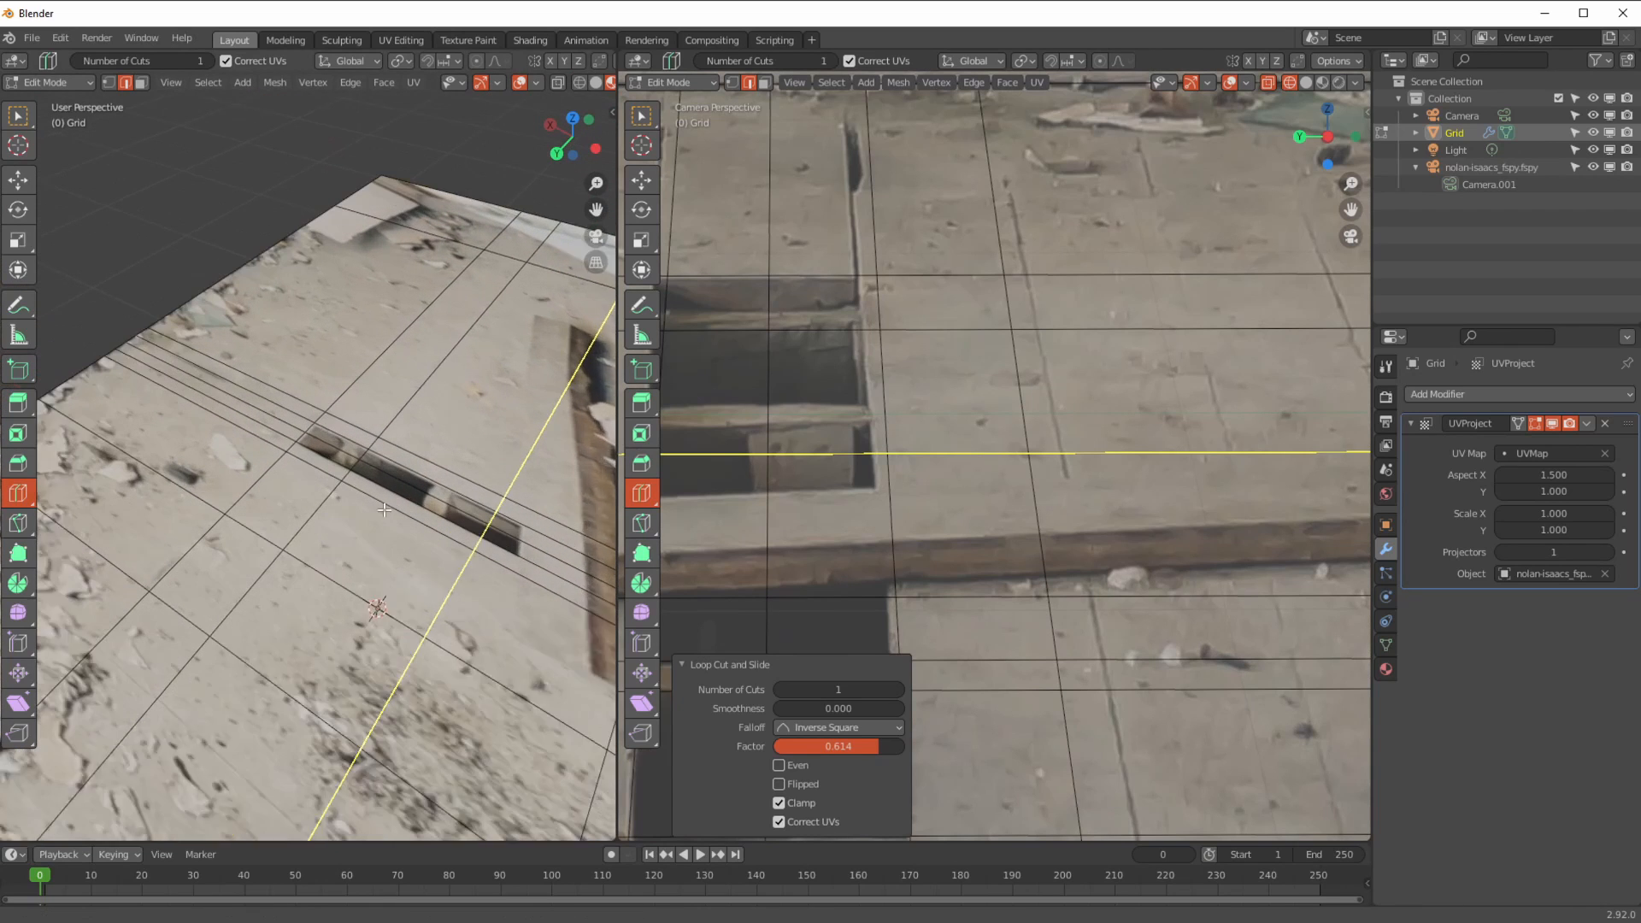
pyautogui.scroll(-5, 982, 555)
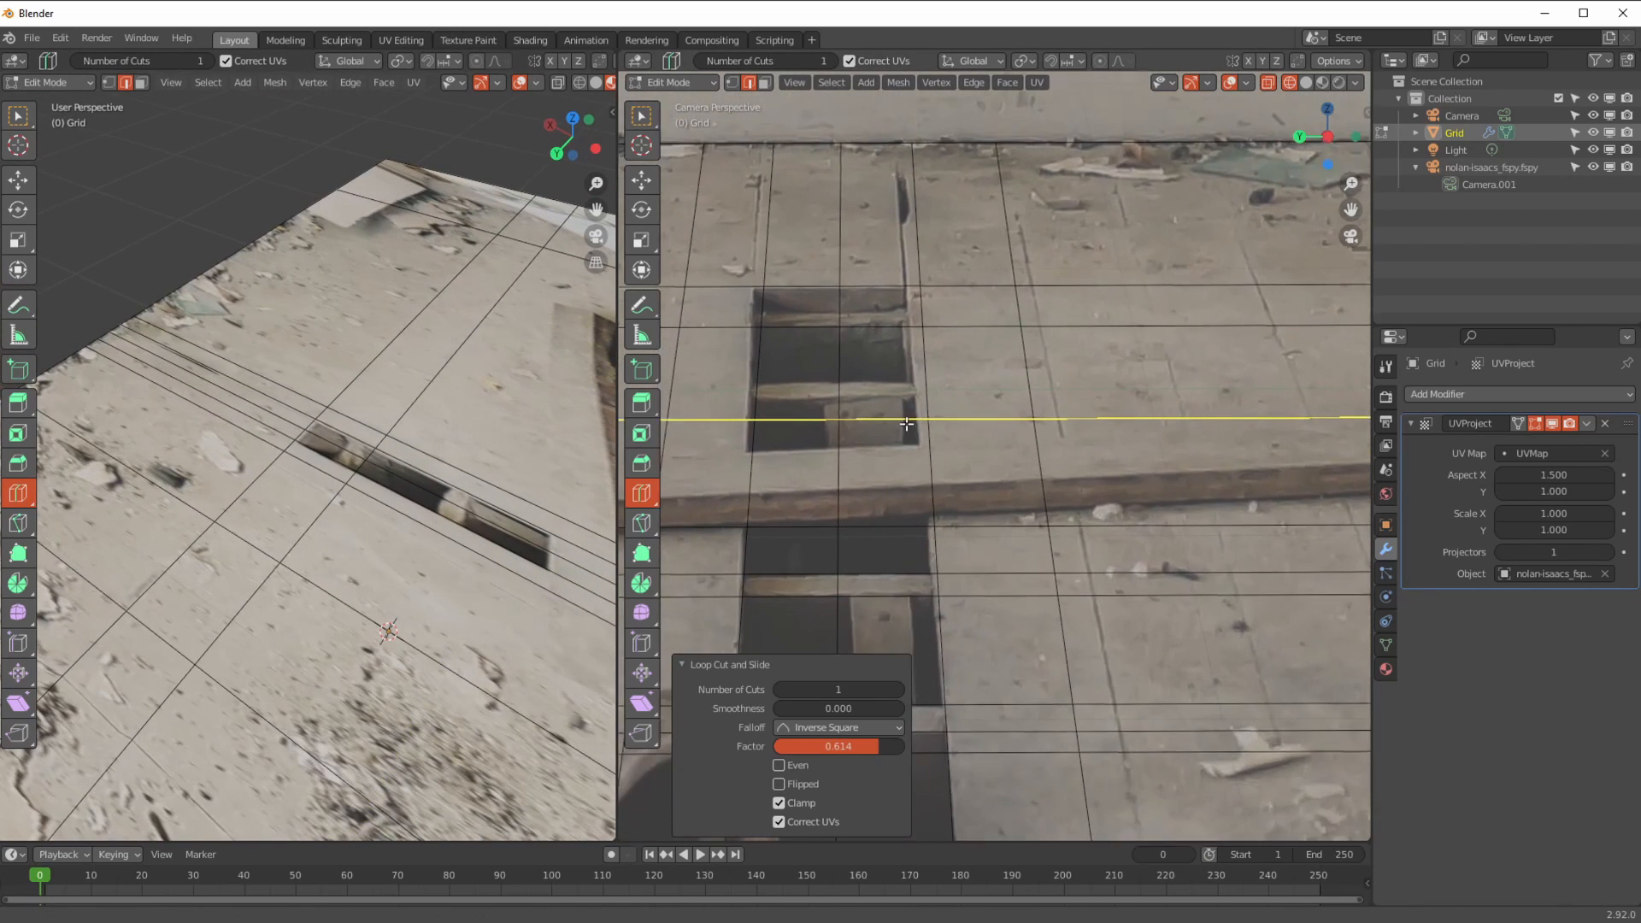
pyautogui.scroll(4, 983, 555)
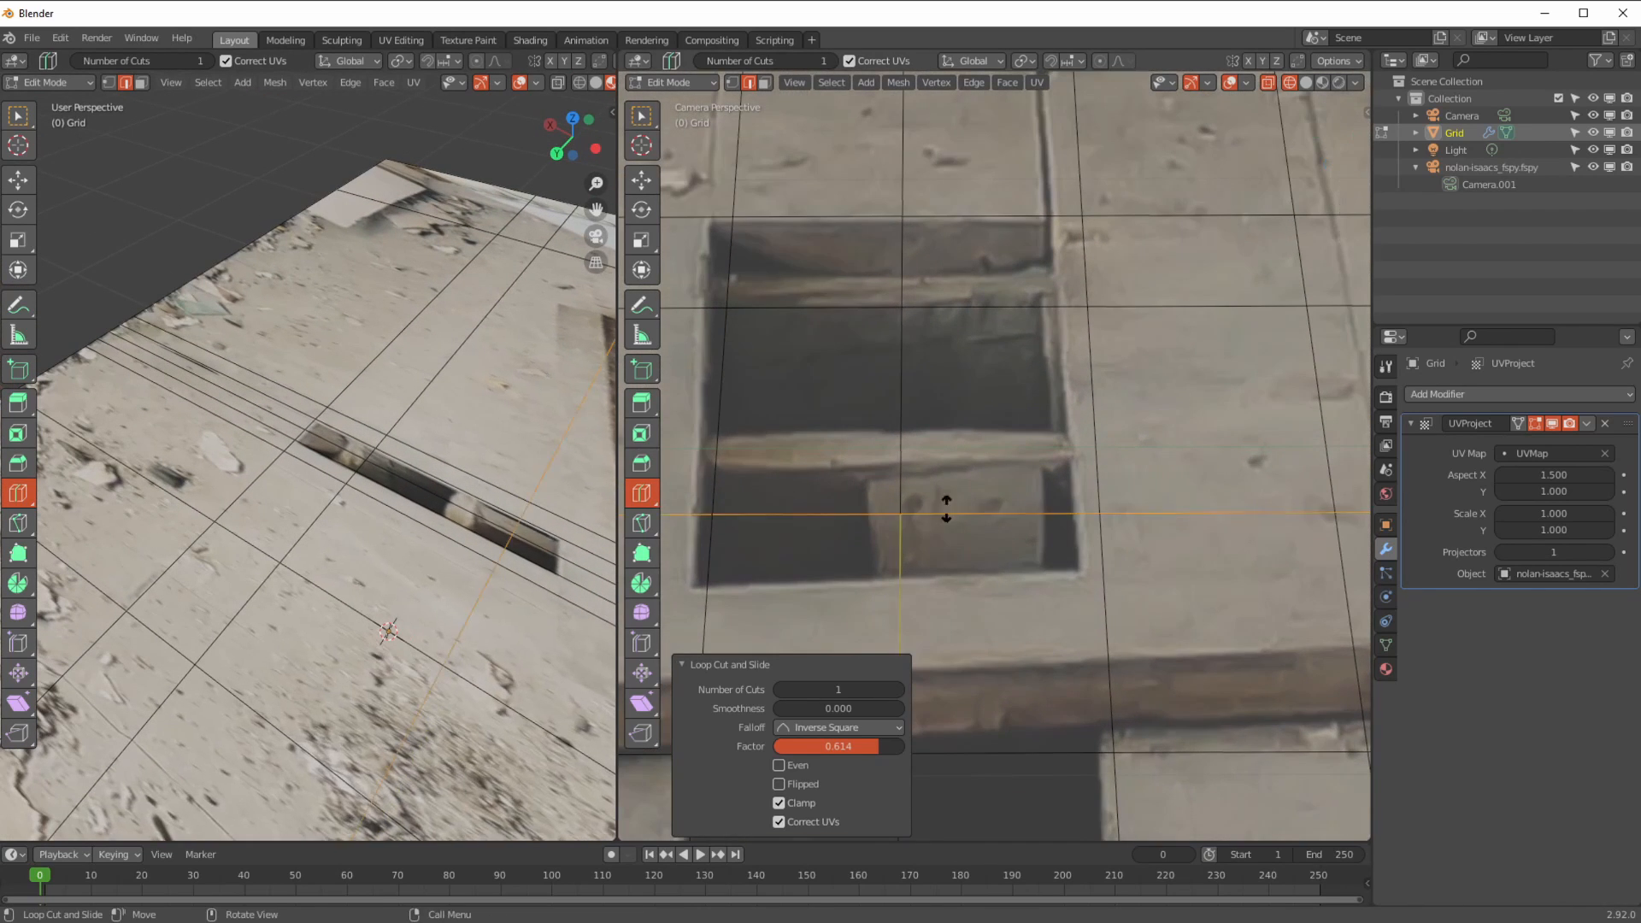
pyautogui.click(944, 506)
pyautogui.moveTo(908, 368); pyautogui.dragTo(902, 405)
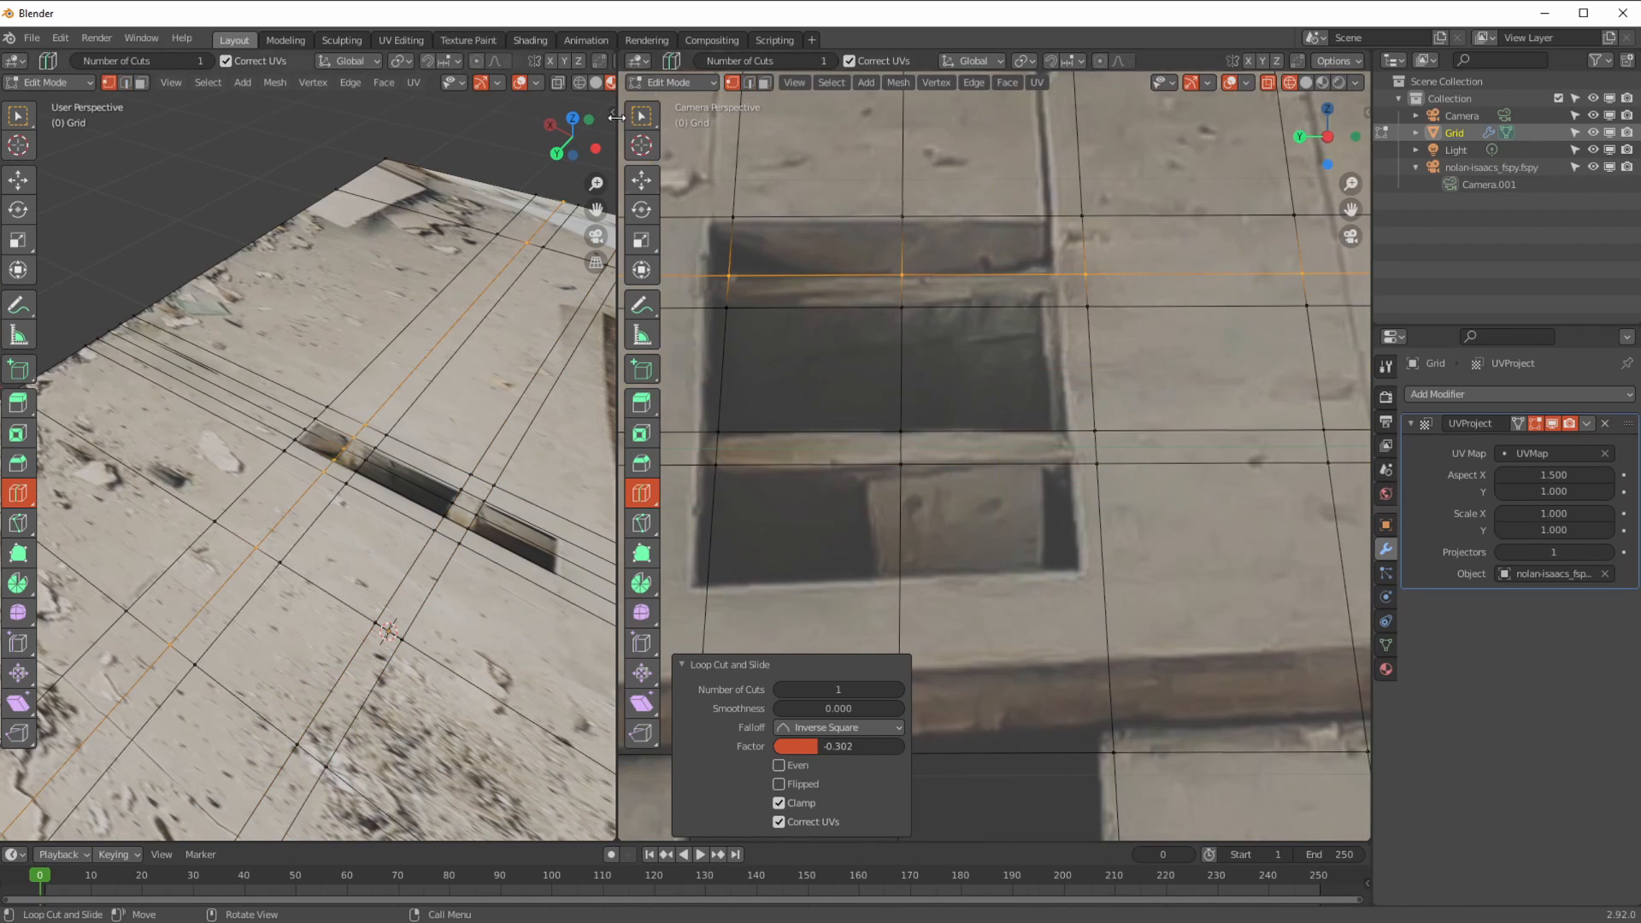
# - Move the vertices along the long sides of the floor hole along Y to match the hole's outline in the photo
pyautogui.click(641, 180)
pyautogui.moveTo(1059, 255); pyautogui.dragTo(1118, 329)
pyautogui.moveTo(1017, 290); pyautogui.dragTo(995, 290)
pyautogui.moveTo(1069, 410); pyautogui.dragTo(1124, 487)
pyautogui.moveTo(1027, 447); pyautogui.dragTo(1005, 447)
pyautogui.moveTo(748, 342); pyautogui.dragTo(696, 255)
pyautogui.moveTo(672, 290); pyautogui.dragTo(655, 291)
pyautogui.keyDown('shift'); pyautogui.moveTo(684, 701); pyautogui.dragTo(717, 401, button='middle'); pyautogui.keyUp('shift')
pyautogui.moveTo(1107, 434); pyautogui.dragTo(1189, 543)
pyautogui.moveTo(1100, 488); pyautogui.dragTo(1089, 488)
# - Add more lengthwise loop cuts to the floor grid on both sides of the hole in the floorboards
pyautogui.keyDown('shift'); pyautogui.moveTo(863, 743); pyautogui.dragTo(890, 370, button='middle'); pyautogui.keyUp('shift')
pyautogui.scroll(-3, 889, 370)
pyautogui.moveTo(376, 526); pyautogui.dragTo(295, 477, button='middle')
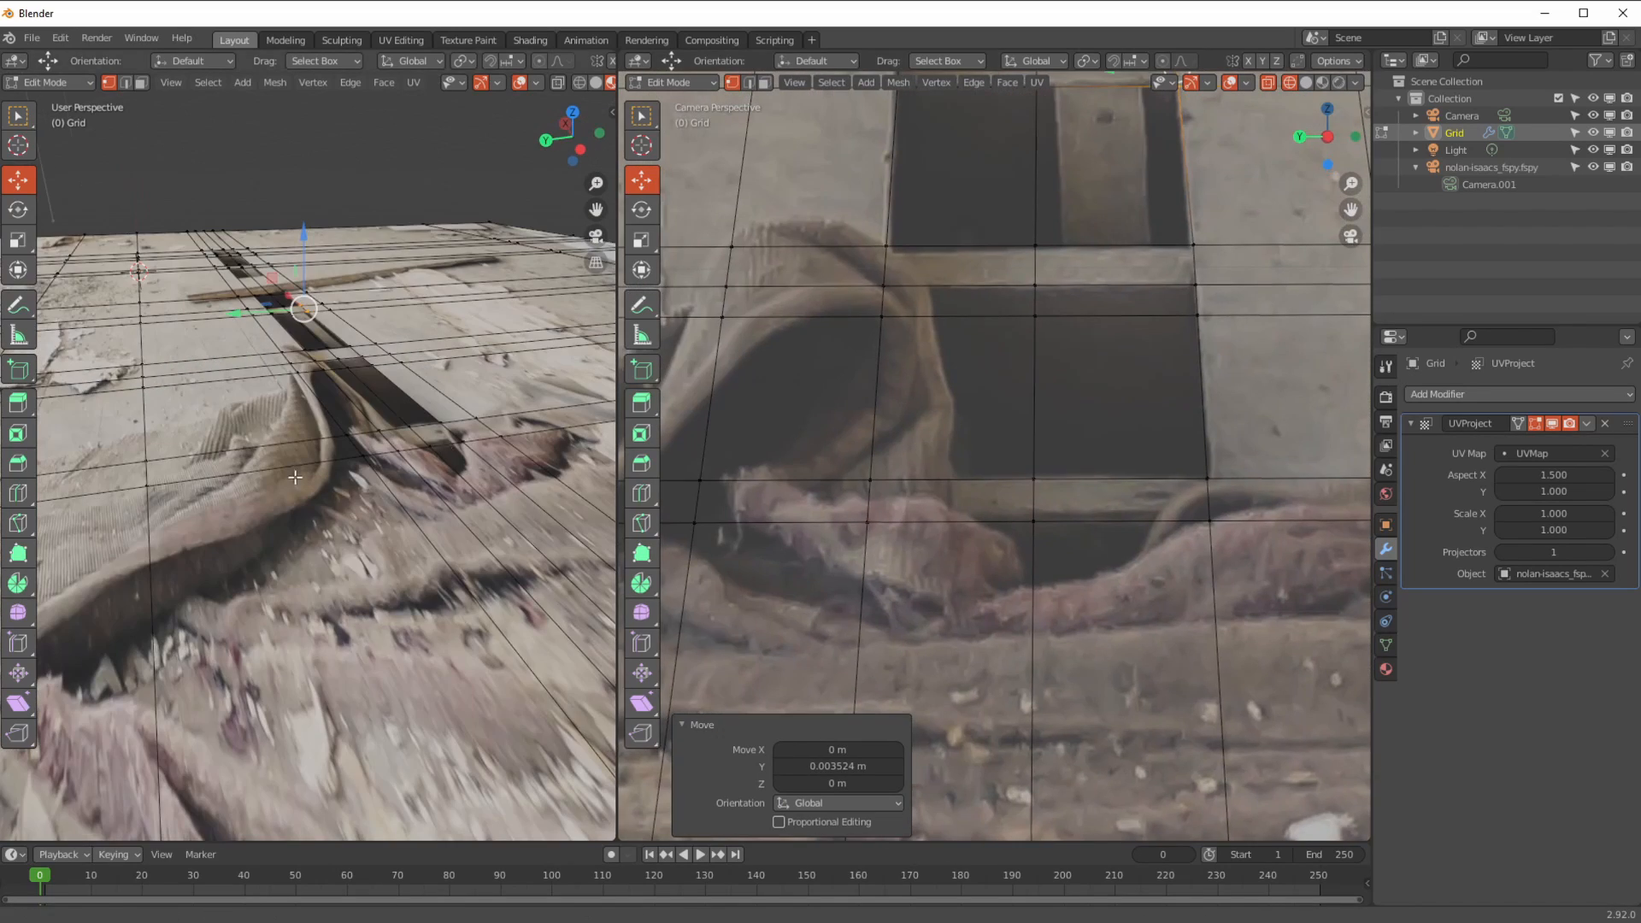
pyautogui.scroll(-4, 930, 581)
pyautogui.scroll(-2, 376, 547)
pyautogui.moveTo(410, 547); pyautogui.dragTo(342, 504, button='middle')
pyautogui.scroll(-4, 710, 598)
pyautogui.scroll(6, 709, 523)
pyautogui.keyDown('shift'); pyautogui.moveTo(684, 489); pyautogui.dragTo(813, 501, button='middle'); pyautogui.keyUp('shift')
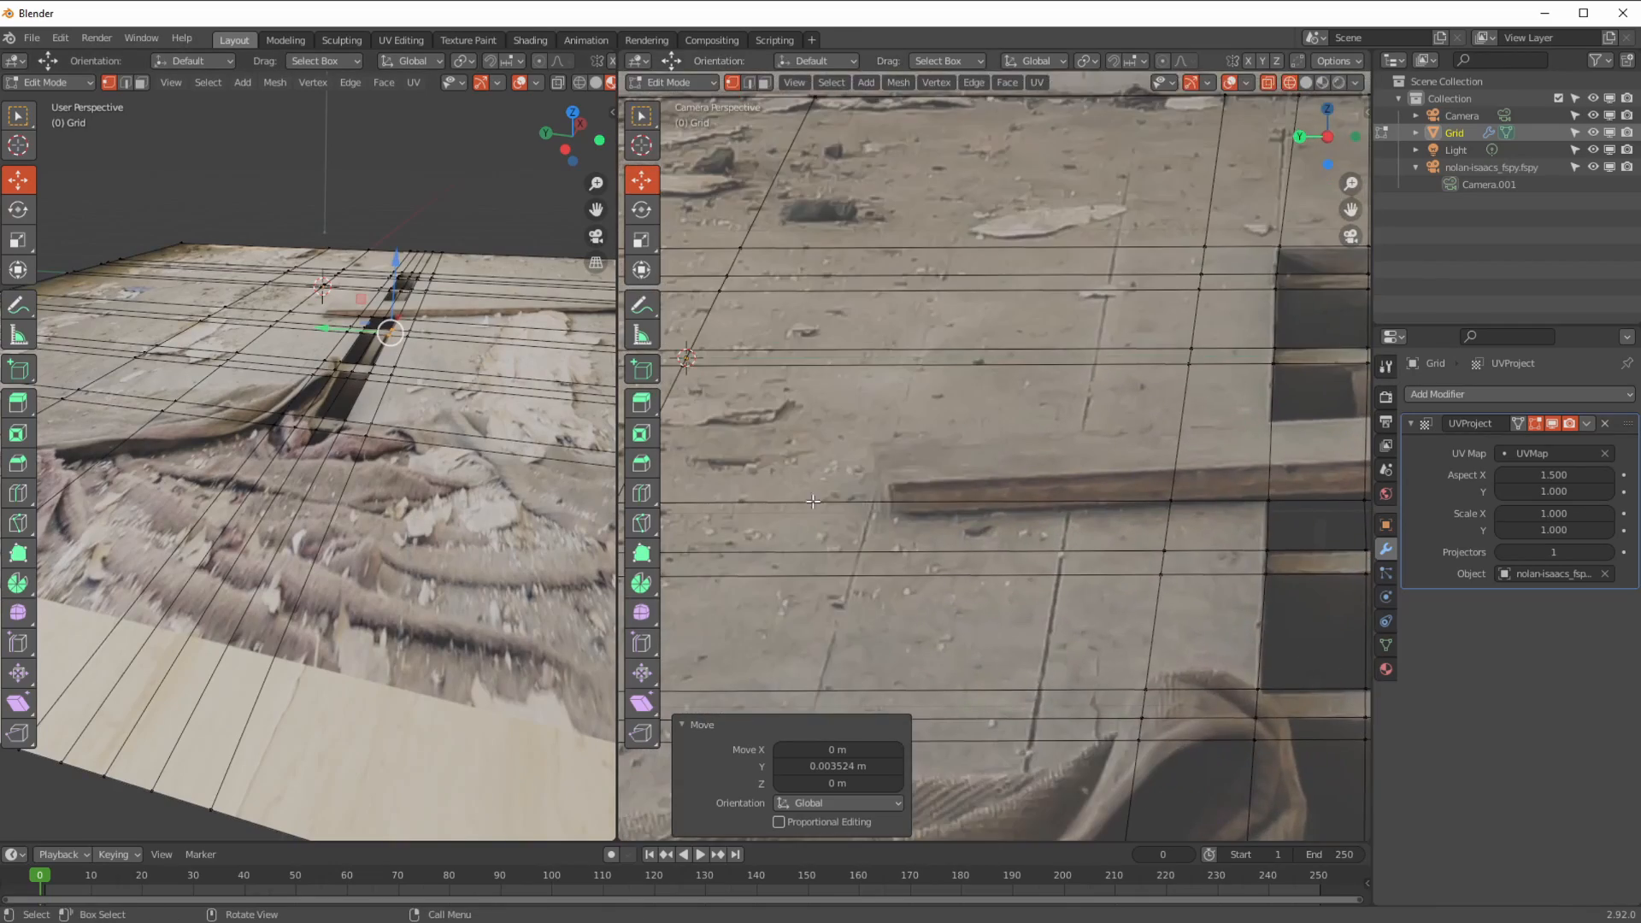
pyautogui.click(641, 493)
pyautogui.moveTo(810, 507); pyautogui.dragTo(841, 510)
pyautogui.scroll(-3, 838, 504)
pyautogui.keyDown('shift'); pyautogui.moveTo(795, 505); pyautogui.dragTo(1154, 478, button='middle'); pyautogui.keyUp('shift')
pyautogui.scroll(-4, 948, 496)
pyautogui.moveTo(949, 505); pyautogui.dragTo(970, 506)
pyautogui.keyDown('shift'); pyautogui.moveTo(775, 423); pyautogui.dragTo(881, 483, button='middle'); pyautogui.keyUp('shift')
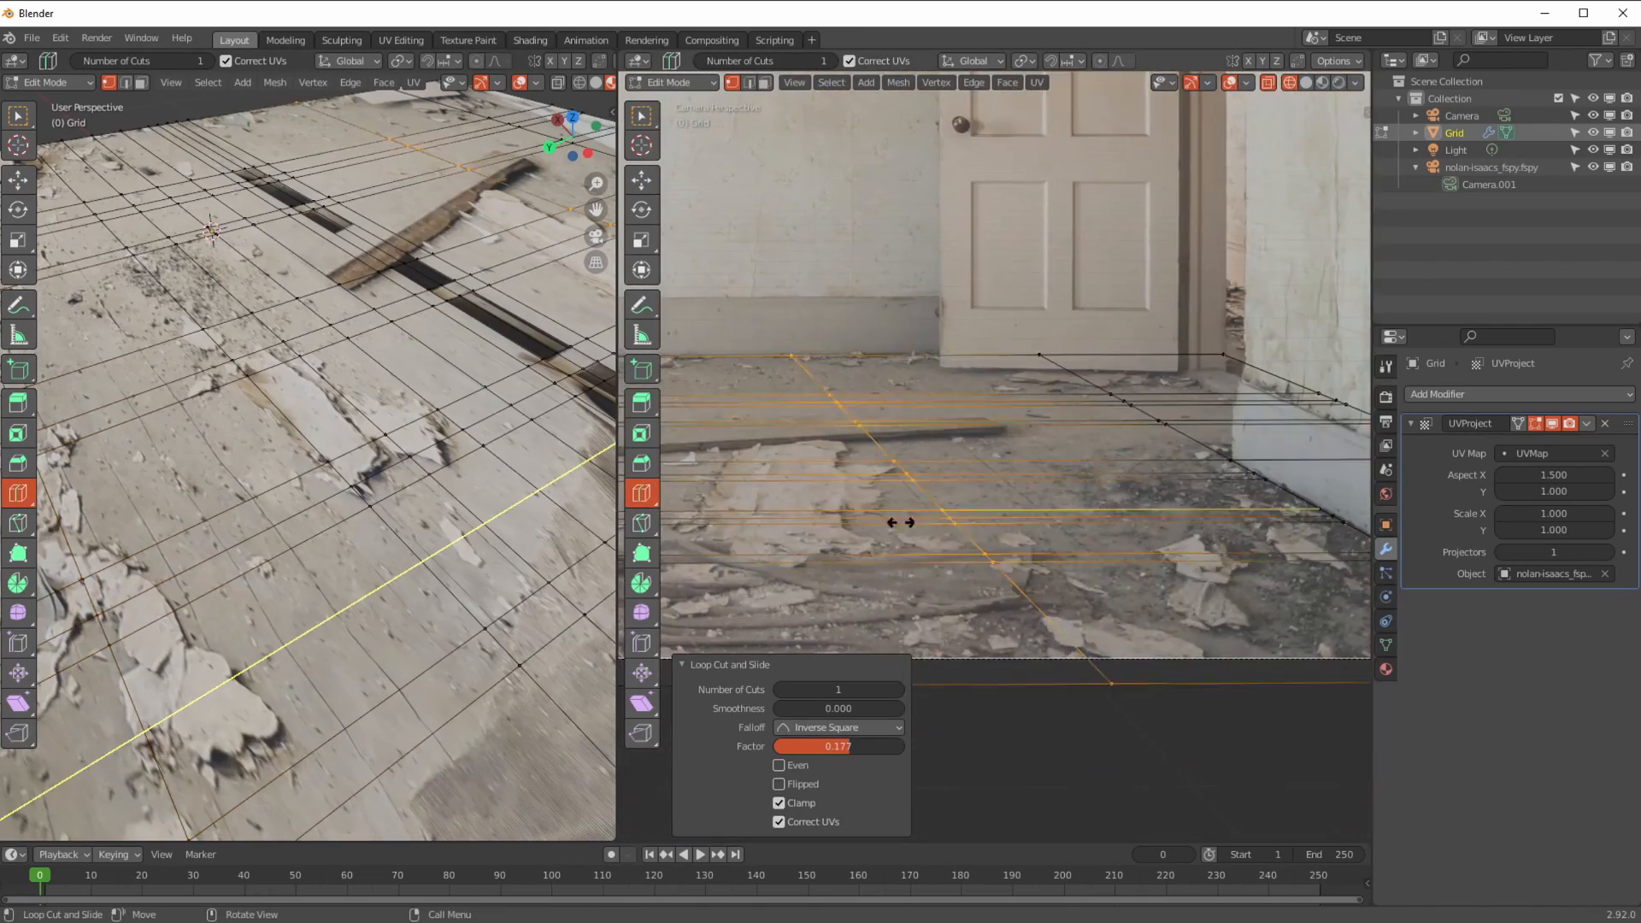
pyautogui.scroll(-3, 1071, 579)
# - Select the floor edges along the base of the right wall and extrude them up about 0.25 m to form the baseboard
pyautogui.keyDown('shift'); pyautogui.moveTo(590, 162); pyautogui.dragTo(359, 367, button='middle'); pyautogui.keyUp('shift')
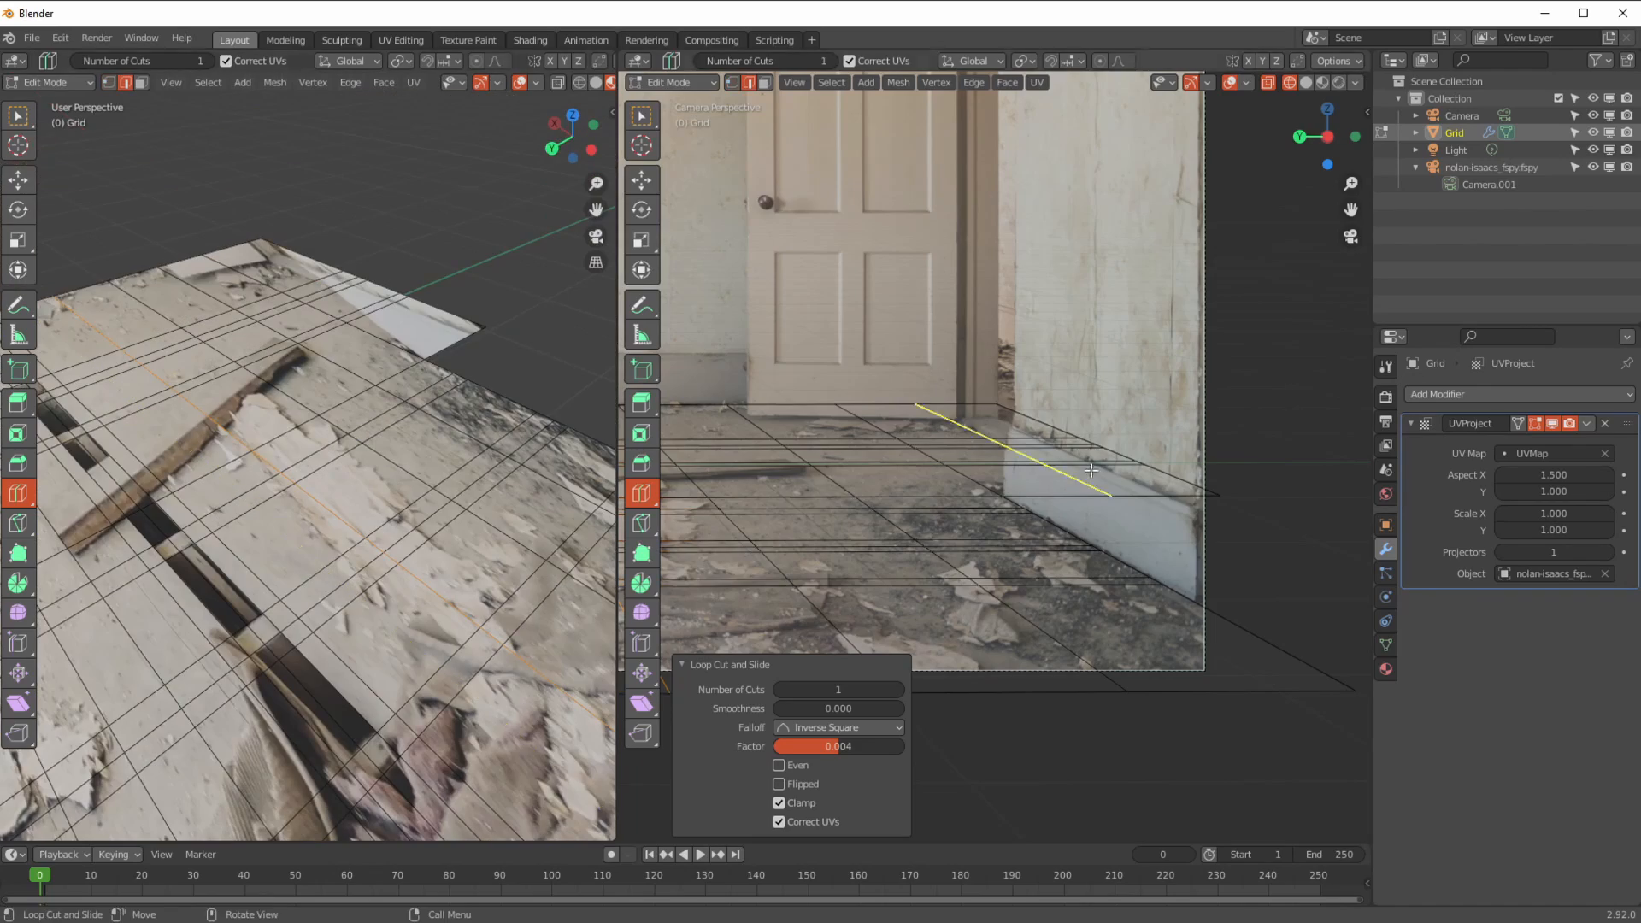
pyautogui.click(641, 180)
pyautogui.press('2')
pyautogui.scroll(6, 1009, 504)
pyautogui.click(955, 490)
pyautogui.keyDown('ctrl'); pyautogui.click(1166, 639); pyautogui.keyUp('ctrl')
pyautogui.scroll(-3, 1111, 585)
pyautogui.keyDown('shift'); pyautogui.click(1154, 684); pyautogui.keyUp('shift')
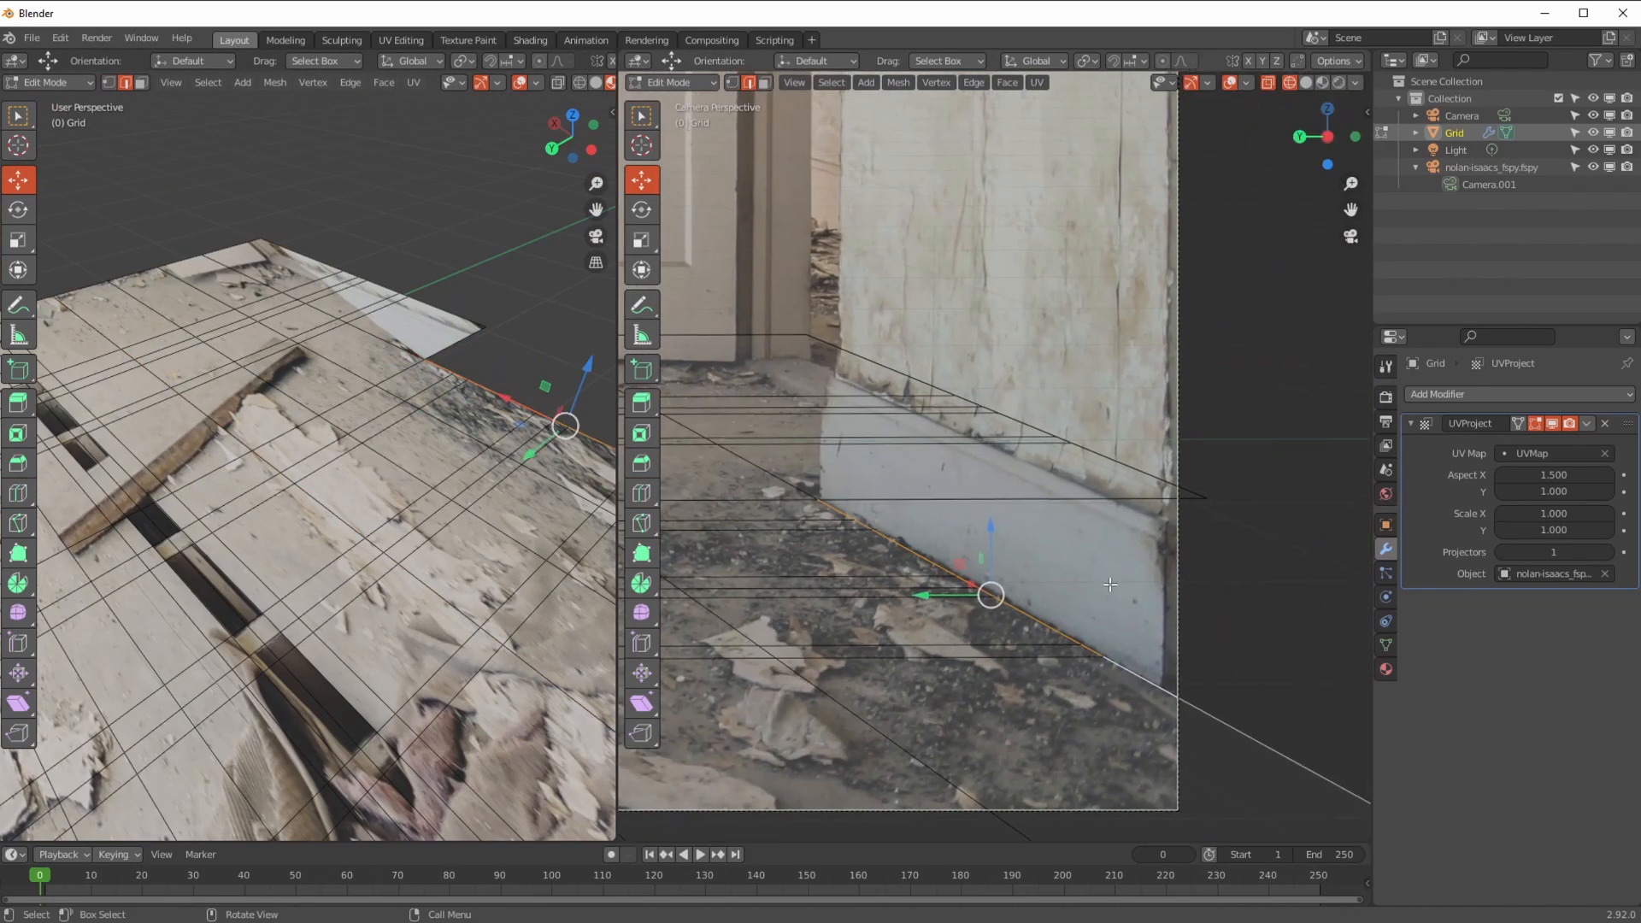
pyautogui.press('e')
pyautogui.press('z')
pyautogui.click(1131, 462)
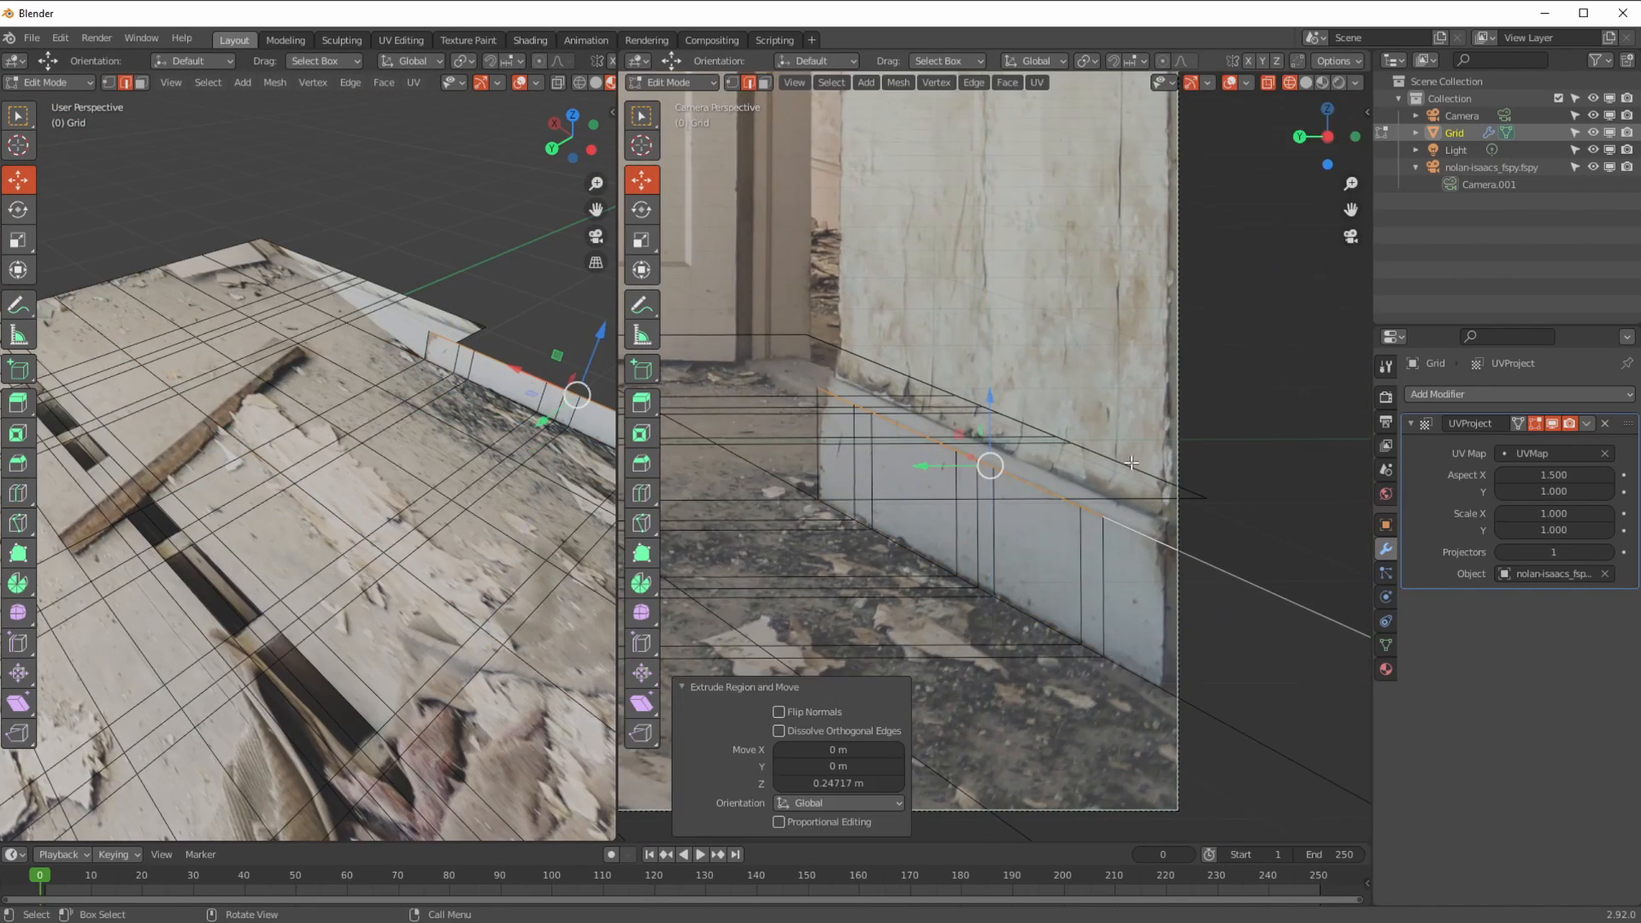
# - Shift the extruded baseboard's top edge horizontally, mainly along global X, to line it up with the baseboard in the photo
pyautogui.moveTo(965, 456); pyautogui.dragTo(969, 458)
pyautogui.moveTo(515, 370); pyautogui.dragTo(528, 375)
pyautogui.scroll(1, 983, 461)
pyautogui.moveTo(522, 478); pyautogui.dragTo(435, 415, button='middle')
pyautogui.moveTo(431, 406); pyautogui.dragTo(455, 472)
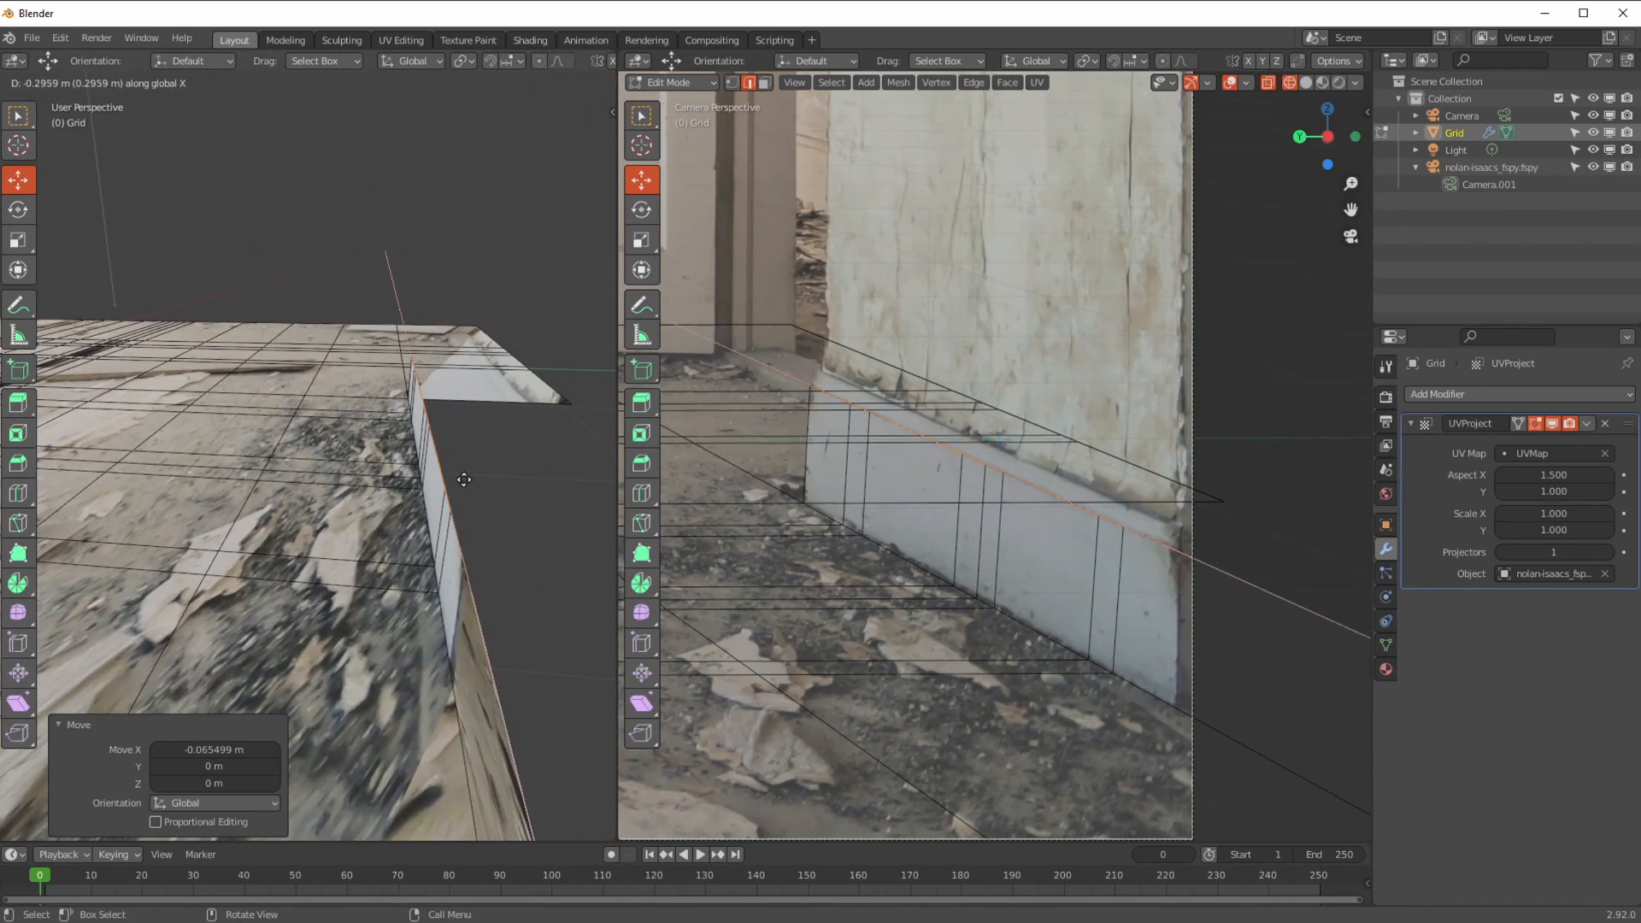
# - Extrude the baseboard's top edge upward as a narrow trim strip, and again about 0.46 m as the start of the right wall
pyautogui.press('e')
pyautogui.press('z')
pyautogui.moveTo(418, 321); pyautogui.dragTo(419, 329)
pyautogui.press('e')
pyautogui.press('z')
pyautogui.click(431, 213)
pyautogui.keyDown('shift'); pyautogui.moveTo(991, 342); pyautogui.dragTo(1000, 484, button='middle'); pyautogui.keyUp('shift')
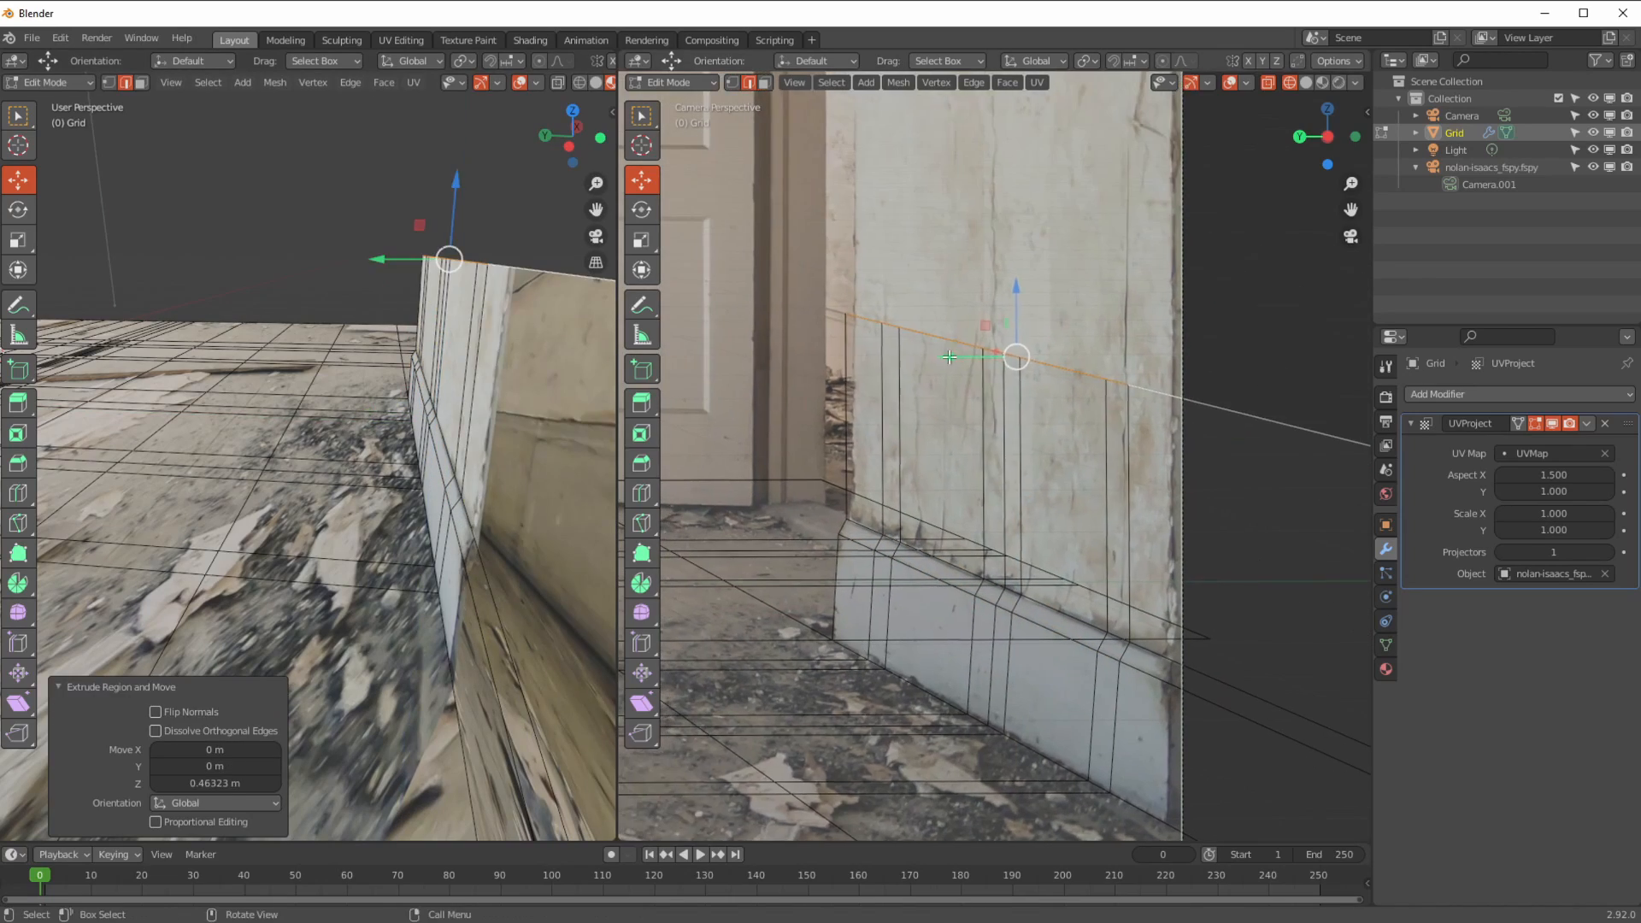
pyautogui.moveTo(960, 356); pyautogui.dragTo(965, 358)
# - Raise the right wall's top edge, extrude it upward once more, and lift it along Z toward the ceiling
pyautogui.moveTo(1018, 286); pyautogui.dragTo(993, 477)
pyautogui.press('e')
pyautogui.press('z')
pyautogui.click(1007, 111)
pyautogui.keyDown('shift'); pyautogui.moveTo(1007, 171); pyautogui.dragTo(992, 547, button='middle'); pyautogui.keyUp('shift')
pyautogui.moveTo(1000, 359); pyautogui.dragTo(1000, 111)
pyautogui.keyDown('shift'); pyautogui.moveTo(1000, 171); pyautogui.dragTo(990, 479, button='middle'); pyautogui.keyUp('shift')
pyautogui.moveTo(1001, 393); pyautogui.dragTo(1002, 132)
pyautogui.moveTo(410, 444); pyautogui.dragTo(366, 547, button='middle')
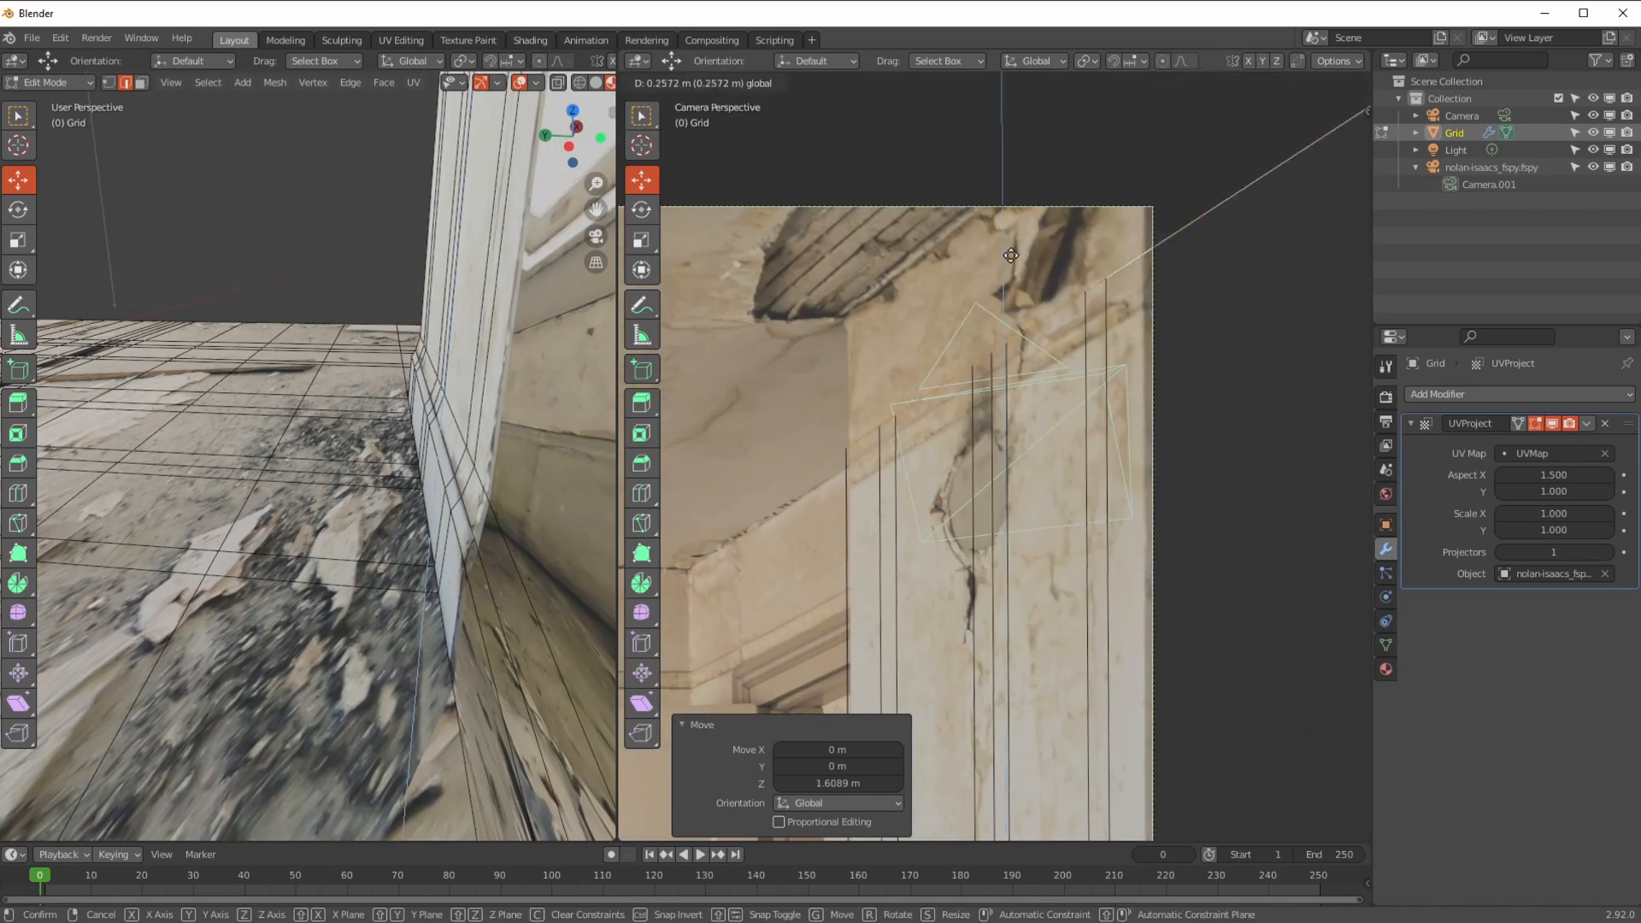
# - Select the floor's far row of edges and extrude it up about 2.84 m along Z to form the back wall
pyautogui.moveTo(366, 604); pyautogui.dragTo(445, 547, button='middle')
pyautogui.scroll(-3, 991, 479)
pyautogui.scroll(-5, 991, 478)
pyautogui.keyDown('shift'); pyautogui.moveTo(769, 529); pyautogui.dragTo(1282, 428, button='middle'); pyautogui.keyUp('shift')
pyautogui.moveTo(427, 479); pyautogui.dragTo(367, 461, button='middle')
pyautogui.scroll(2, 367, 461)
pyautogui.keyDown('shift'); pyautogui.moveTo(1137, 533); pyautogui.dragTo(753, 402, button='middle'); pyautogui.keyUp('shift')
pyautogui.scroll(4, 992, 479)
pyautogui.click(1117, 513)
pyautogui.moveTo(342, 479); pyautogui.dragTo(418, 512, button='middle')
pyautogui.keyDown('ctrl'); pyautogui.click(106, 421); pyautogui.keyUp('ctrl')
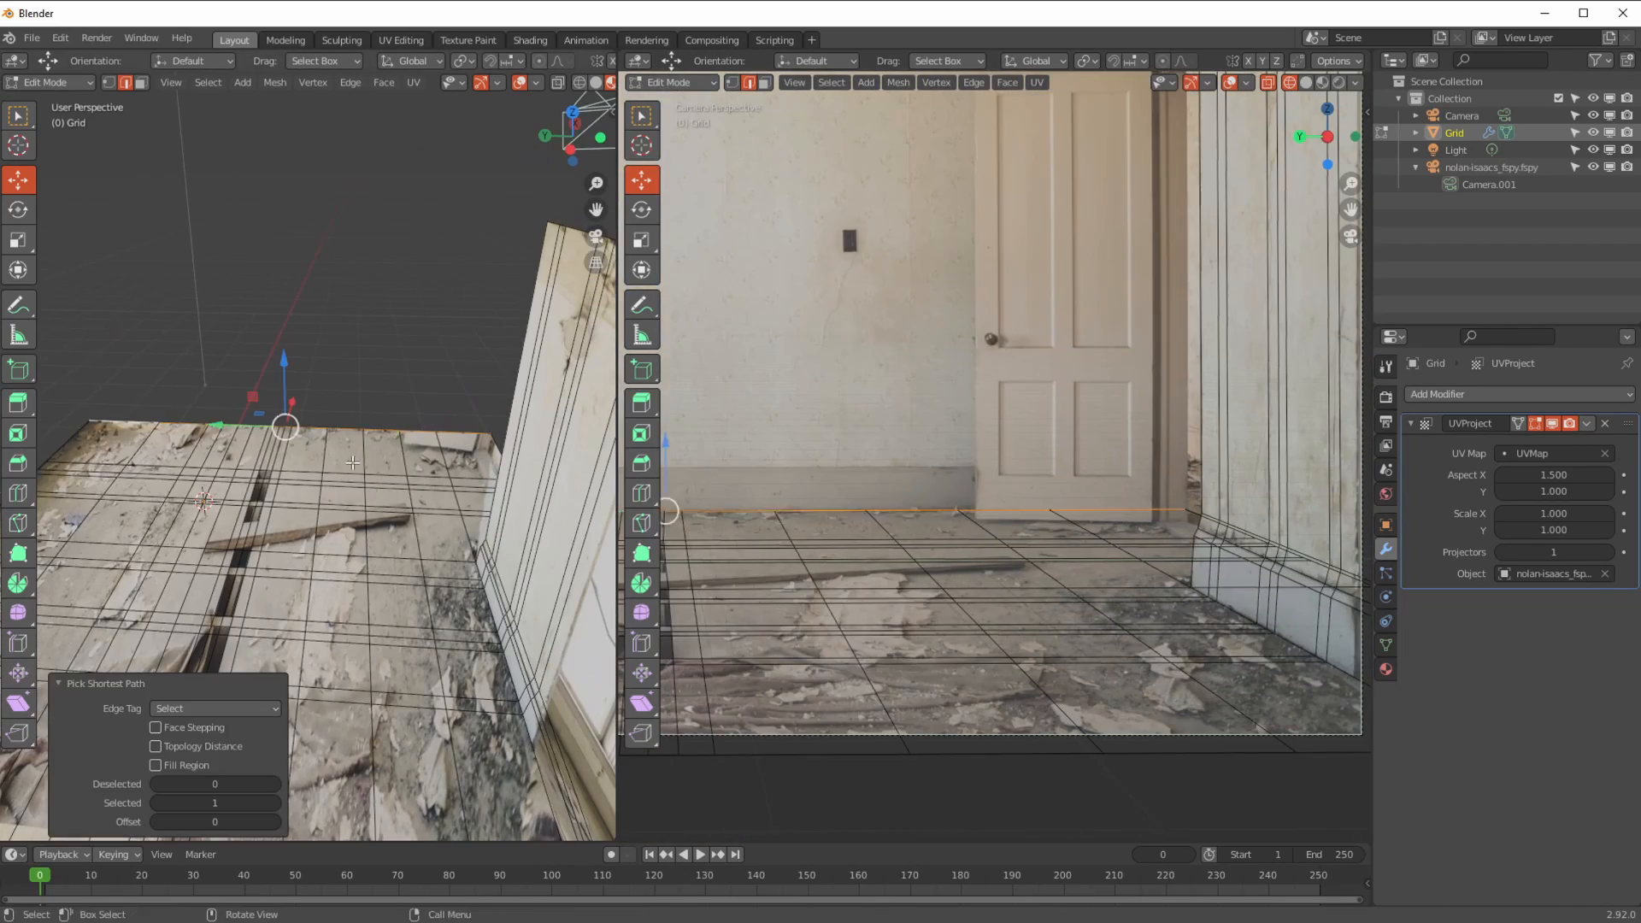
pyautogui.scroll(-3, 991, 478)
pyautogui.press('e')
pyautogui.press('z')
pyautogui.click(991, 307)
# - Move the back wall's left vertical edge along Y to align it with the room's left corner in the camera view
pyautogui.moveTo(649, 461); pyautogui.dragTo(674, 425, button='middle')
pyautogui.keyDown('shift'); pyautogui.moveTo(996, 307); pyautogui.dragTo(995, 466, button='middle'); pyautogui.keyUp('shift')
pyautogui.scroll(10, 995, 465)
pyautogui.scroll(-7, 996, 478)
pyautogui.keyDown('shift'); pyautogui.moveTo(1282, 556); pyautogui.dragTo(684, 398, button='middle'); pyautogui.keyUp('shift')
pyautogui.keyDown('shift'); pyautogui.moveTo(684, 325); pyautogui.dragTo(1062, 331, button='middle'); pyautogui.keyUp('shift')
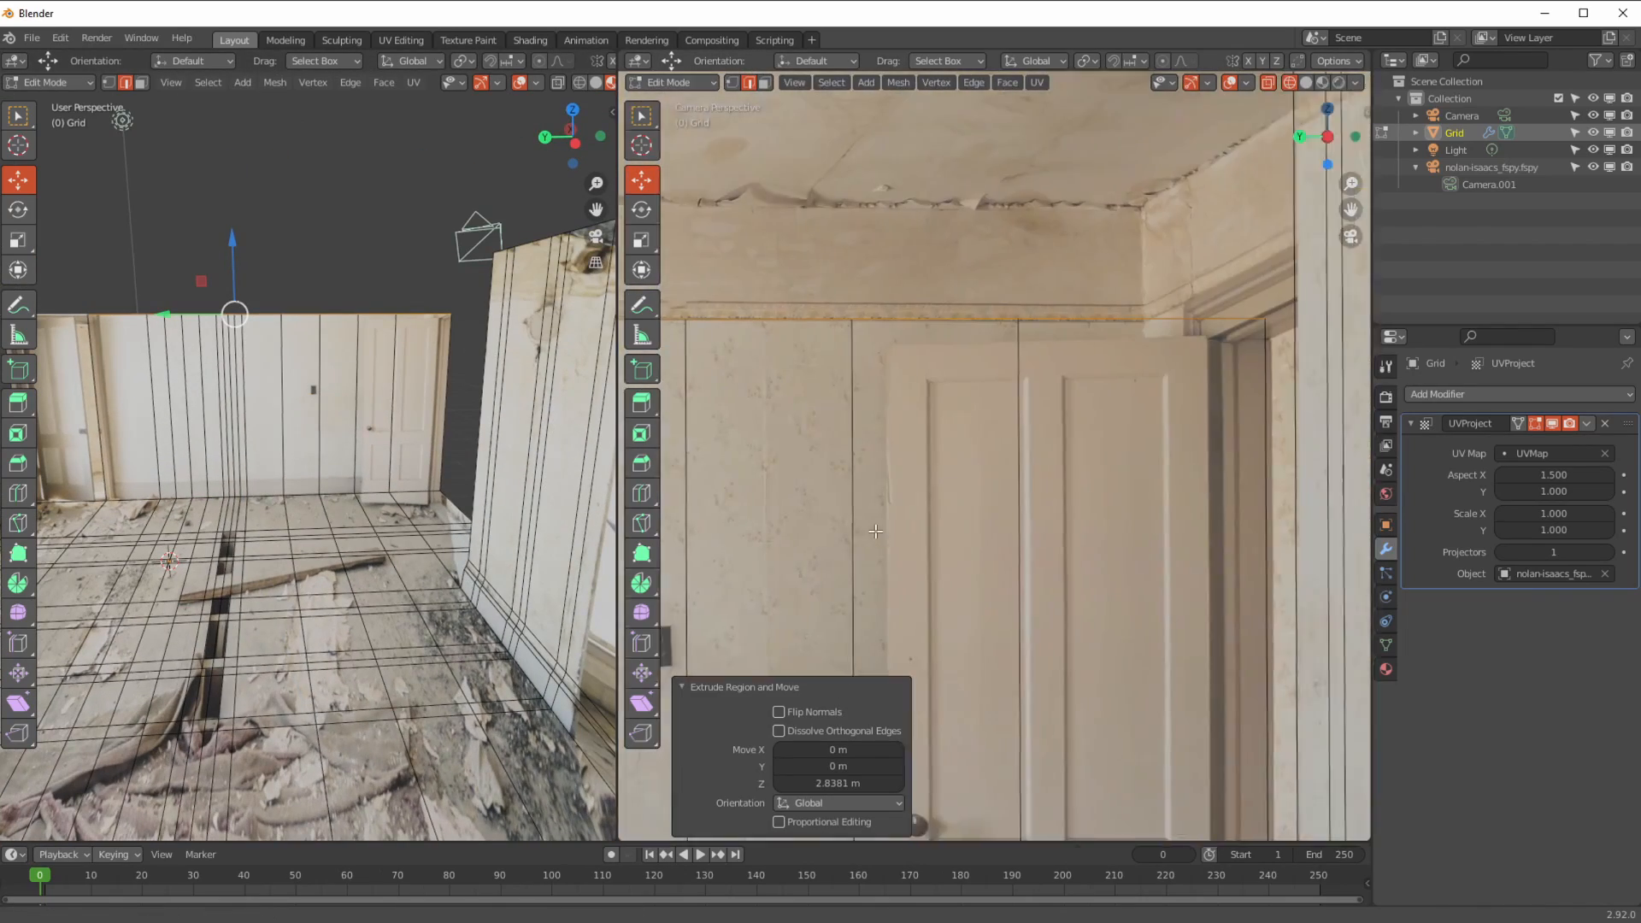
pyautogui.click(774, 632)
pyautogui.moveTo(697, 674); pyautogui.dragTo(714, 674)
pyautogui.keyDown('shift'); pyautogui.moveTo(940, 727); pyautogui.dragTo(1029, 267, button='middle'); pyautogui.keyUp('shift')
pyautogui.scroll(3, 991, 428)
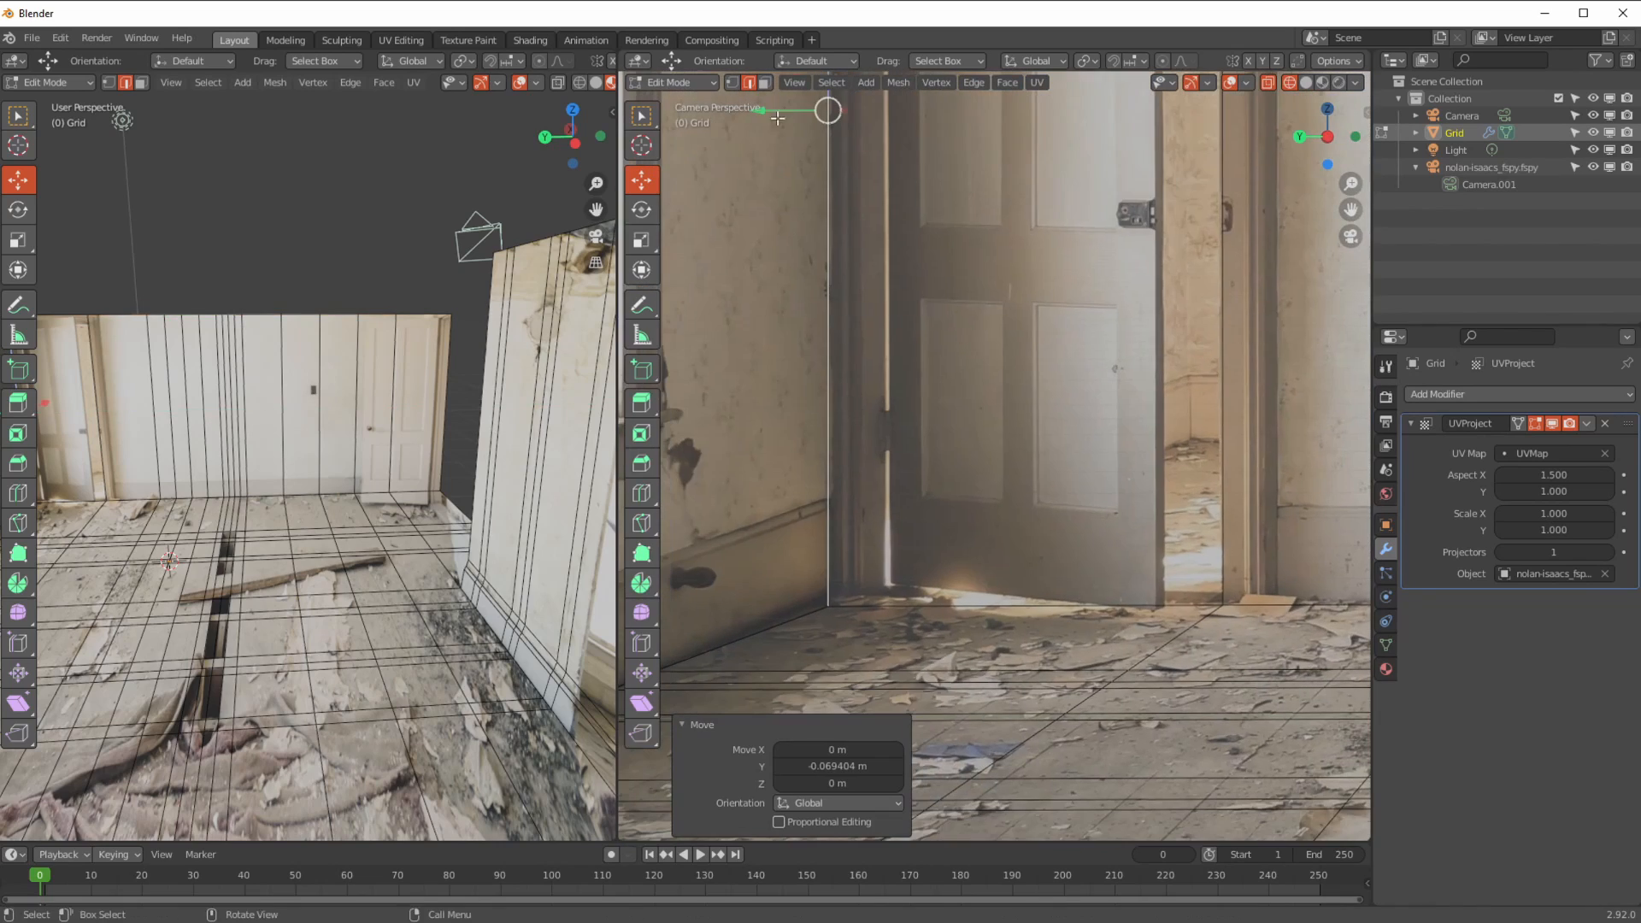
pyautogui.press('KP_Decimal')
pyautogui.moveTo(238, 524); pyautogui.dragTo(342, 504, button='middle')
pyautogui.moveTo(270, 431); pyautogui.dragTo(250, 421)
pyautogui.moveTo(777, 109); pyautogui.dragTo(769, 110)
pyautogui.moveTo(812, 547); pyautogui.dragTo(795, 618, button='middle')
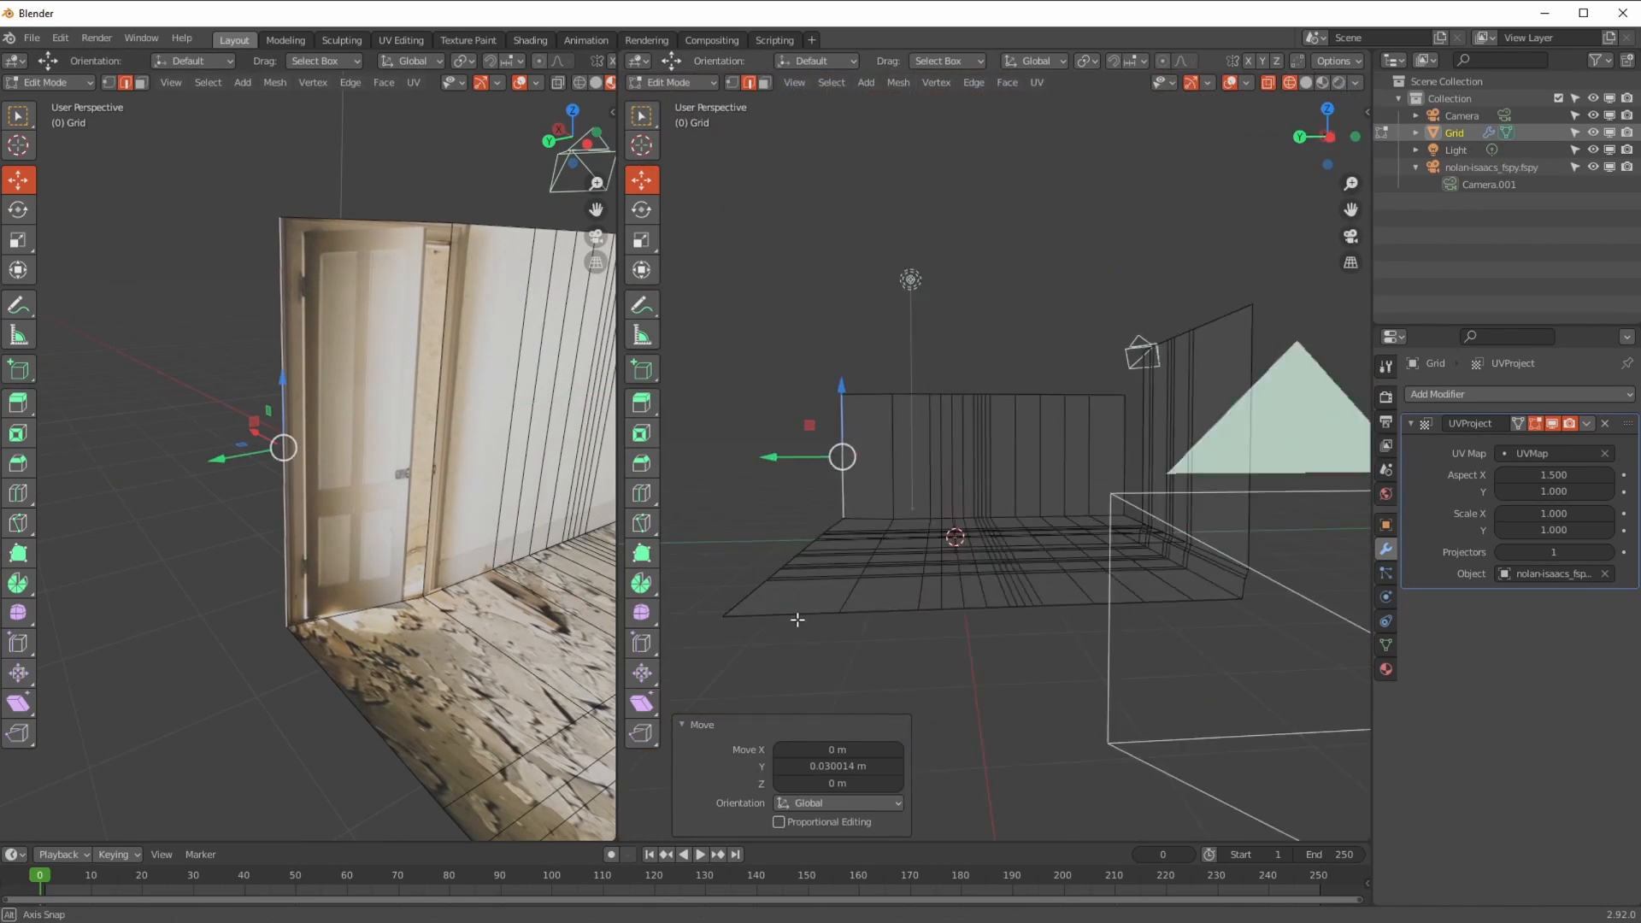
pyautogui.press('KP_0')
# - Switch to vertex selection and move the back wall's top vertices along Z to follow the molding line in the photo
pyautogui.keyDown('shift'); pyautogui.moveTo(855, 231); pyautogui.dragTo(794, 735, button='middle'); pyautogui.keyUp('shift')
pyautogui.press('1')
pyautogui.click(804, 322)
pyautogui.moveTo(803, 264); pyautogui.dragTo(804, 247)
pyautogui.click(1097, 321)
pyautogui.moveTo(1098, 278); pyautogui.dragTo(1098, 268)
pyautogui.keyDown('shift'); pyautogui.moveTo(1196, 341); pyautogui.dragTo(849, 362, button='middle'); pyautogui.keyUp('shift')
pyautogui.click(1167, 341)
pyautogui.moveTo(1167, 294); pyautogui.dragTo(1167, 290)
pyautogui.press('o')
pyautogui.click(1035, 338)
pyautogui.moveTo(1036, 291); pyautogui.dragTo(1036, 288)
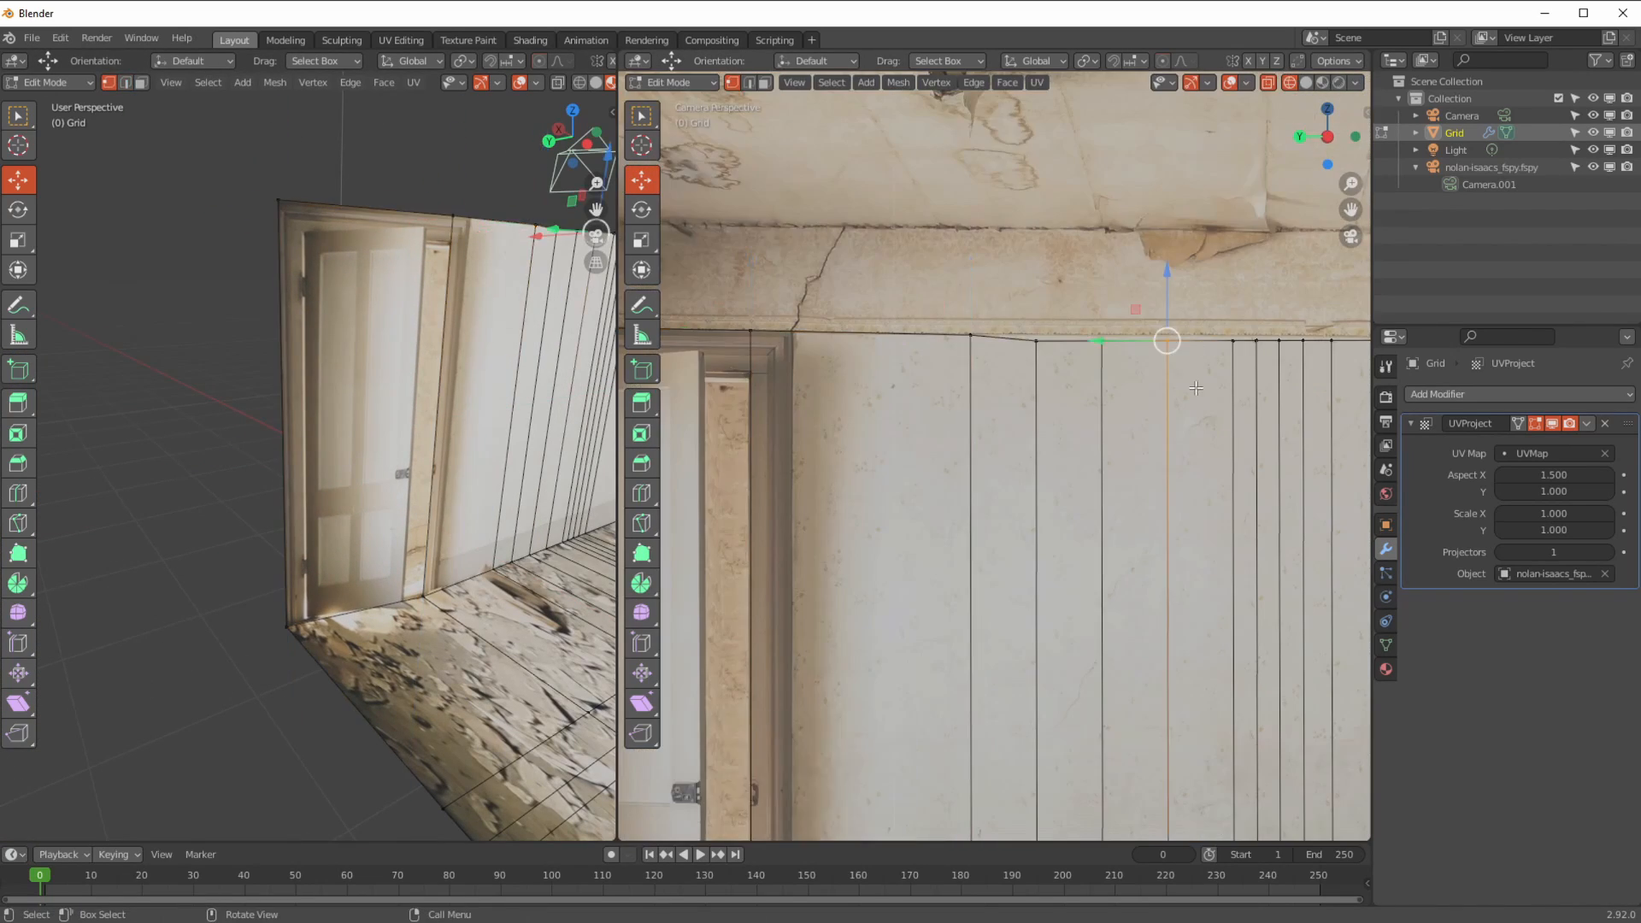
# - Select the back wall's right vertical edge vertices and move them about 0.40 m along Y to the room's right corner
pyautogui.scroll(-5, 963, 268)
pyautogui.keyDown('shift'); pyautogui.moveTo(1111, 376); pyautogui.dragTo(761, 326, button='middle'); pyautogui.keyUp('shift')
pyautogui.moveTo(1182, 330); pyautogui.dragTo(1203, 717)
pyautogui.moveTo(1125, 526); pyautogui.dragTo(1074, 525)
# - Select the back wall's upper row of edges and extrude it up about 0.39 m along Z to the ceiling line
pyautogui.scroll(1, 1026, 487)
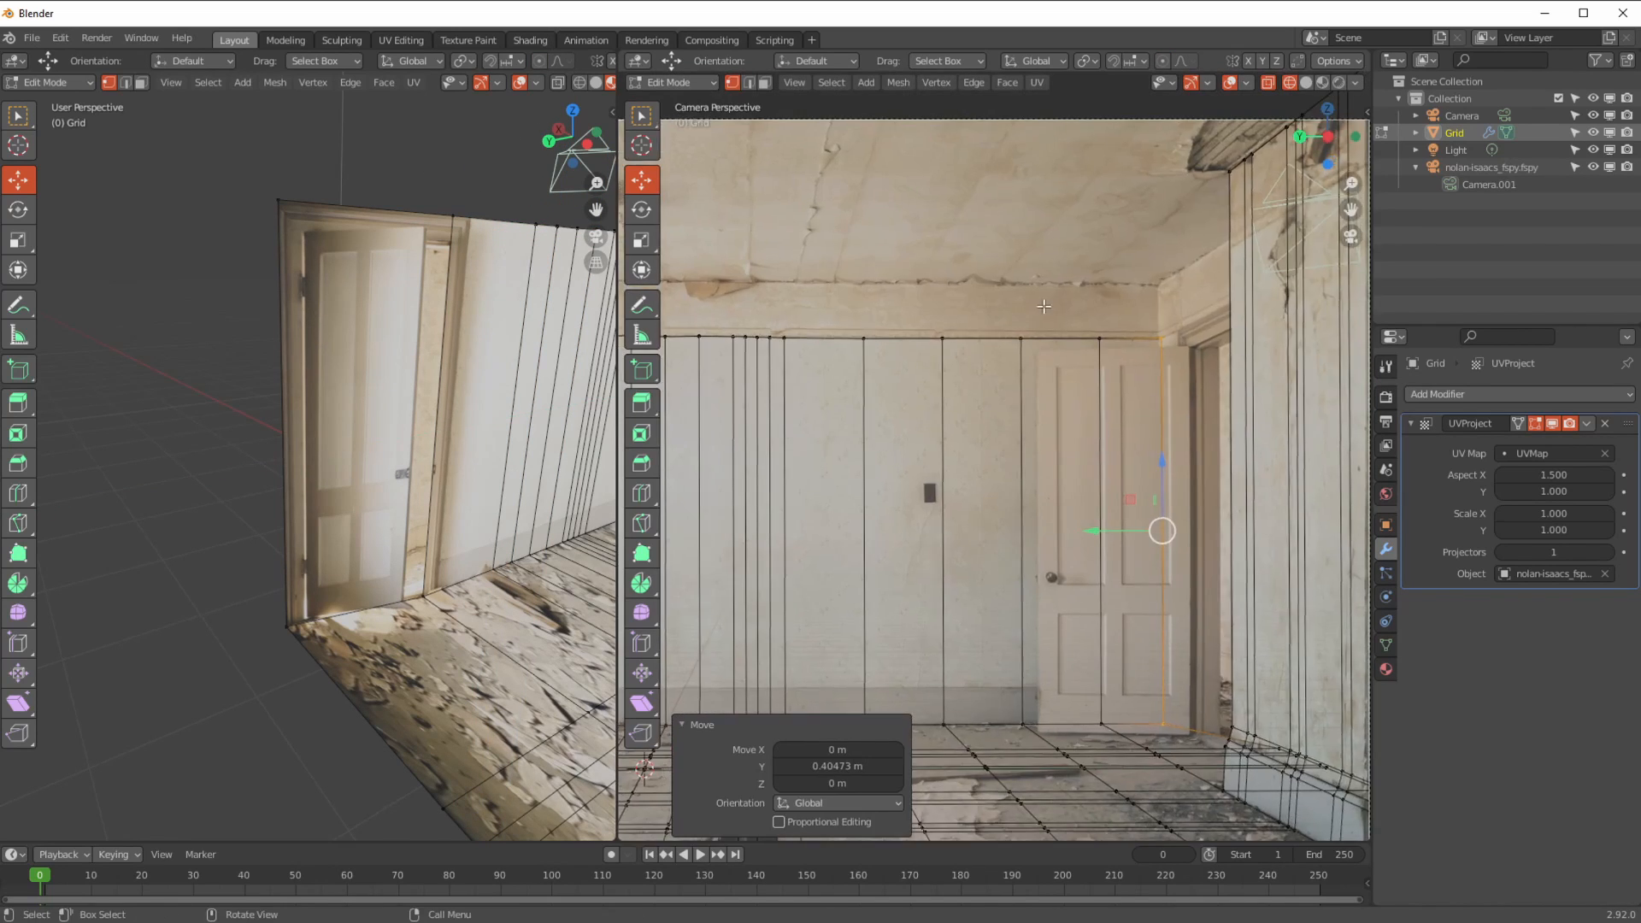
pyautogui.scroll(-2, 957, 479)
pyautogui.keyDown('shift'); pyautogui.moveTo(940, 479); pyautogui.dragTo(1139, 507, button='middle'); pyautogui.keyUp('shift')
pyautogui.scroll(-1, 1025, 478)
pyautogui.press('2')
pyautogui.click(763, 412)
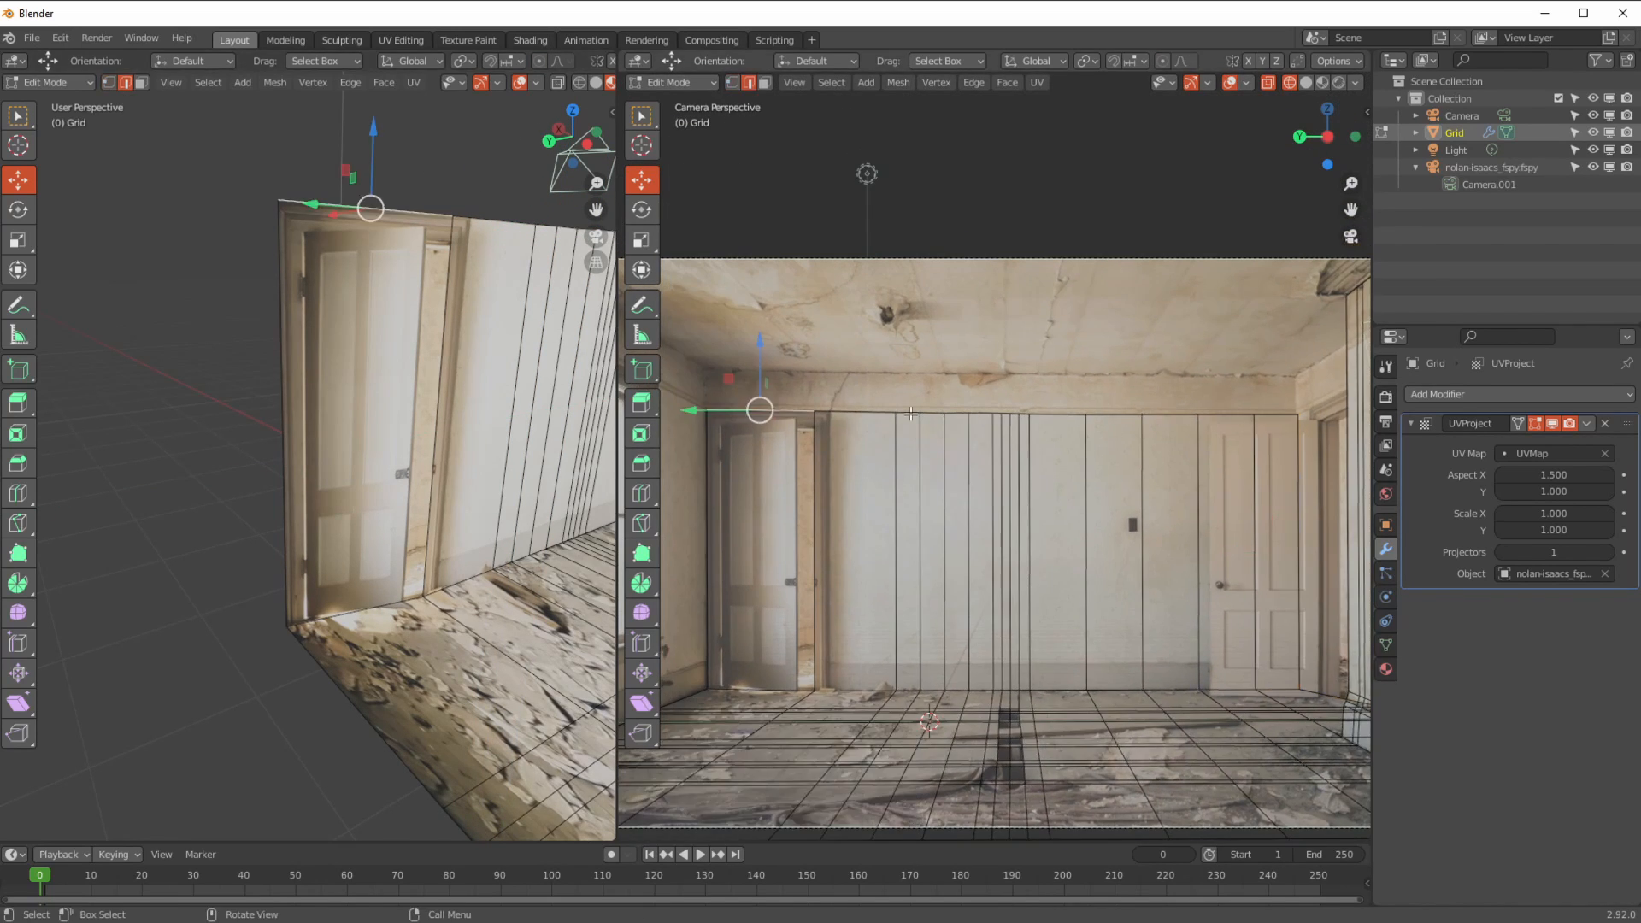
pyautogui.keyDown('ctrl'); pyautogui.click(1275, 415); pyautogui.keyUp('ctrl')
pyautogui.press('e')
pyautogui.press('z')
pyautogui.click(1273, 374)
pyautogui.scroll(5, 757, 282)
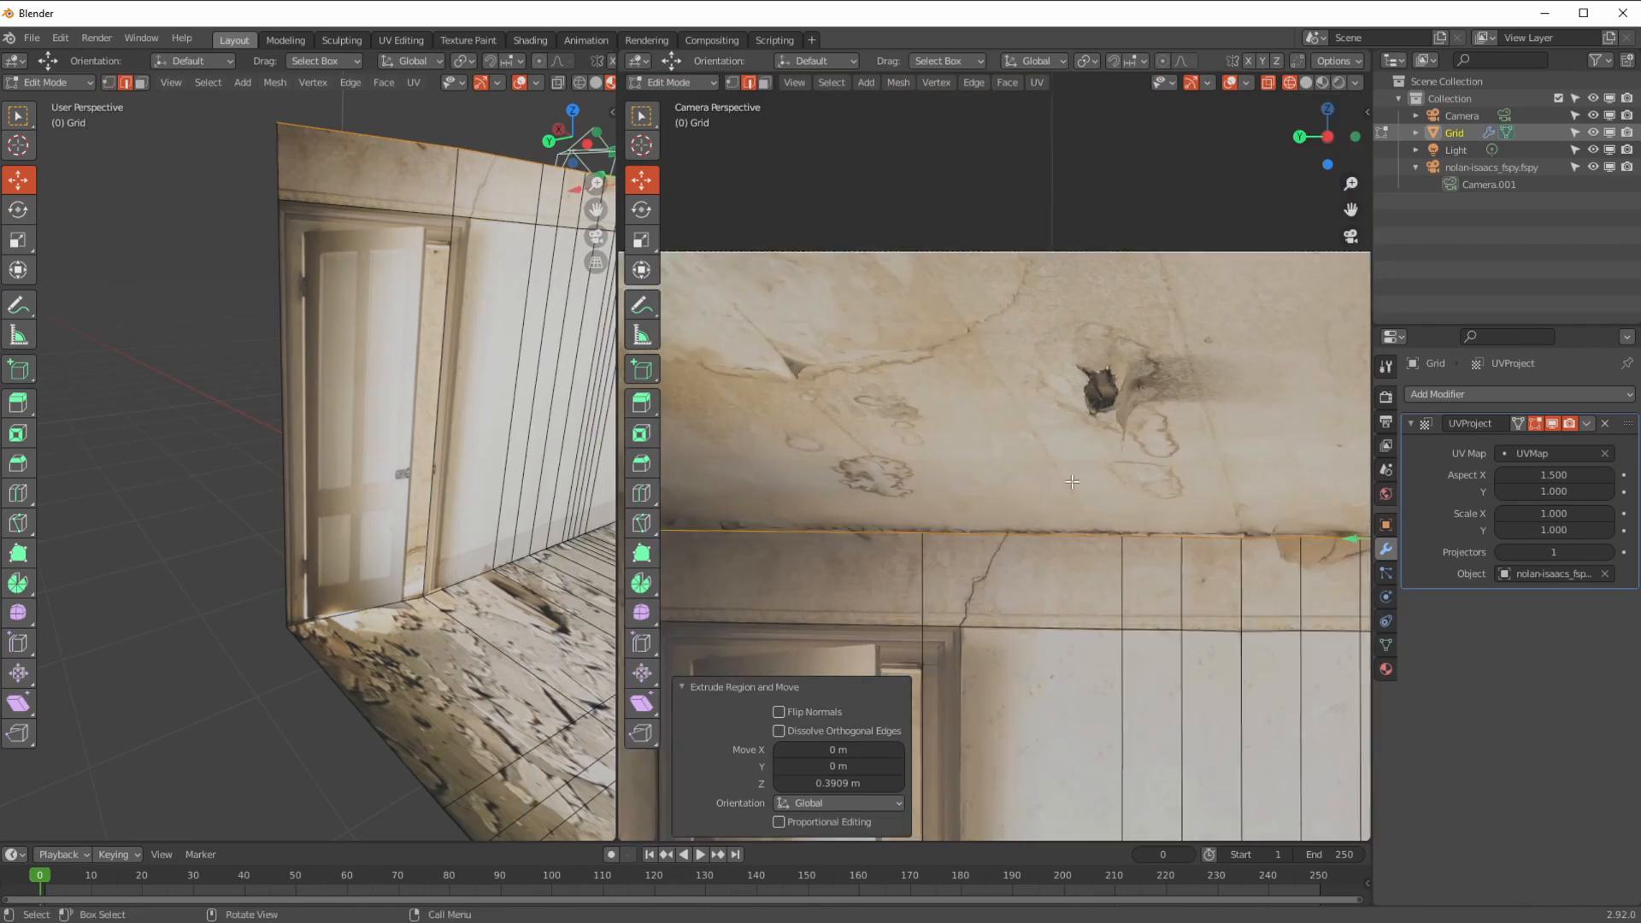
pyautogui.scroll(-1, 855, 504)
pyautogui.moveTo(1317, 470); pyautogui.dragTo(1318, 464)
# - Extrude the back wall's top edges along X toward the camera to form the ceiling
pyautogui.scroll(-4, 325, 444)
pyautogui.moveTo(303, 453); pyautogui.dragTo(171, 478, button='middle')
pyautogui.press('e')
pyautogui.press('x')
pyautogui.click(589, 461)
# - Add a horizontal loop cut at the head of the back wall's left door and a vertical one along that door's left side
pyautogui.keyDown('shift'); pyautogui.moveTo(854, 726); pyautogui.dragTo(923, 231, button='middle'); pyautogui.keyUp('shift')
pyautogui.click(854, 761)
pyautogui.scroll(-2, 948, 376)
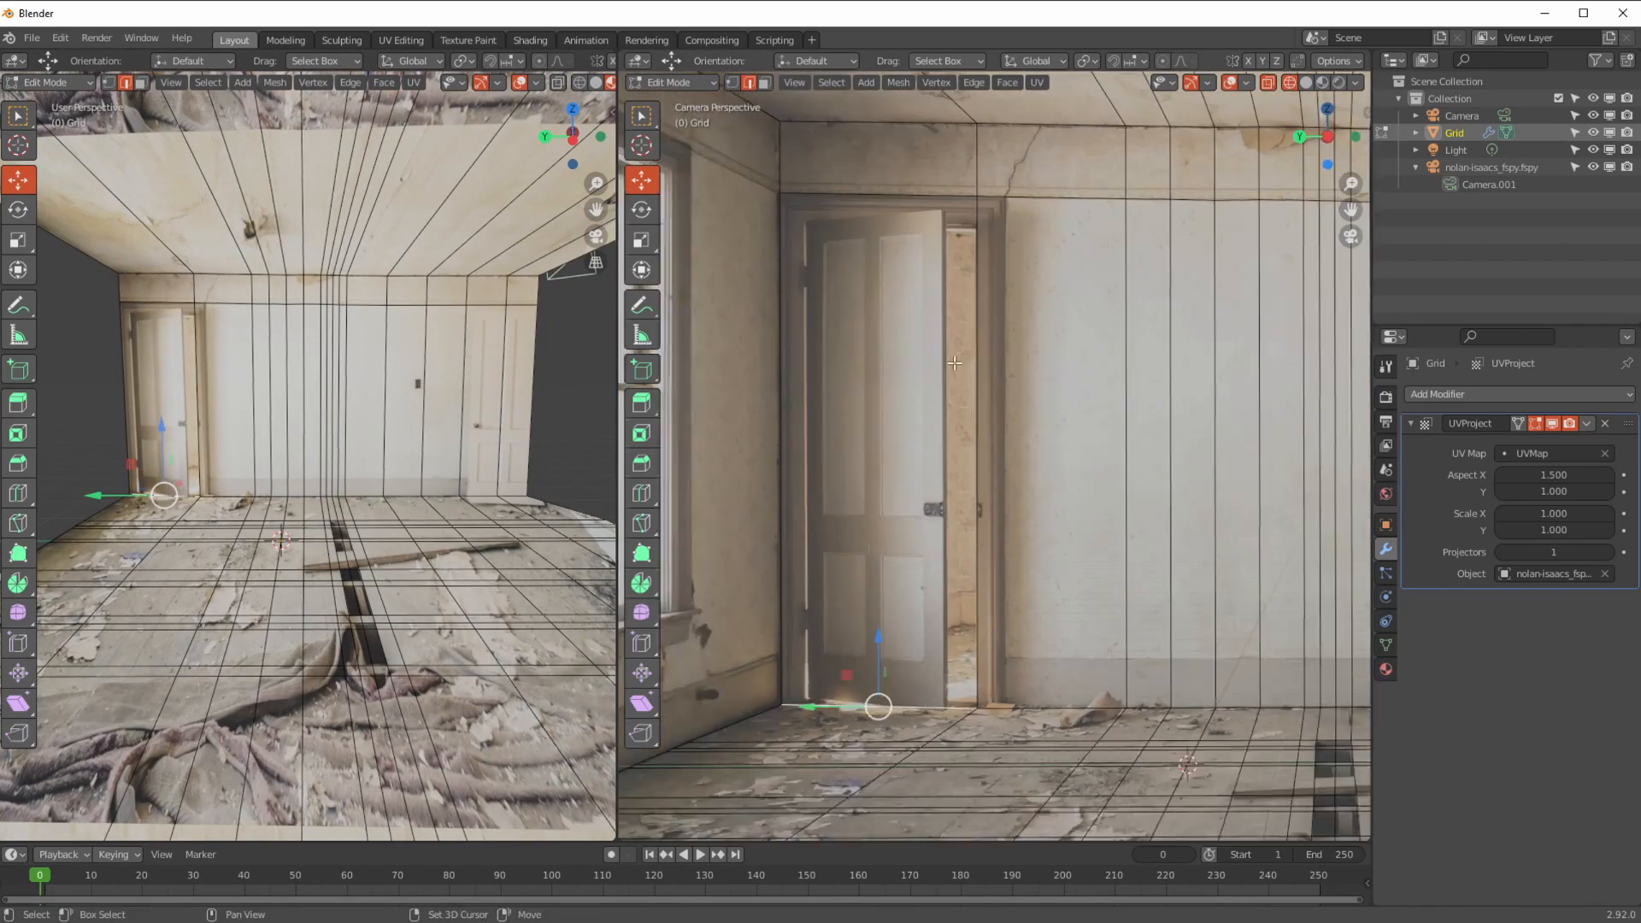
pyautogui.keyDown('shift'); pyautogui.moveTo(954, 363); pyautogui.dragTo(893, 425, button='middle'); pyautogui.keyUp('shift')
pyautogui.click(641, 493)
pyautogui.moveTo(923, 453); pyautogui.dragTo(923, 232)
pyautogui.scroll(-2, 881, 428)
pyautogui.moveTo(829, 498); pyautogui.dragTo(758, 498)
pyautogui.moveTo(758, 498); pyautogui.dragTo(854, 496, button='middle')
pyautogui.hotkey('ctrl', 'z')
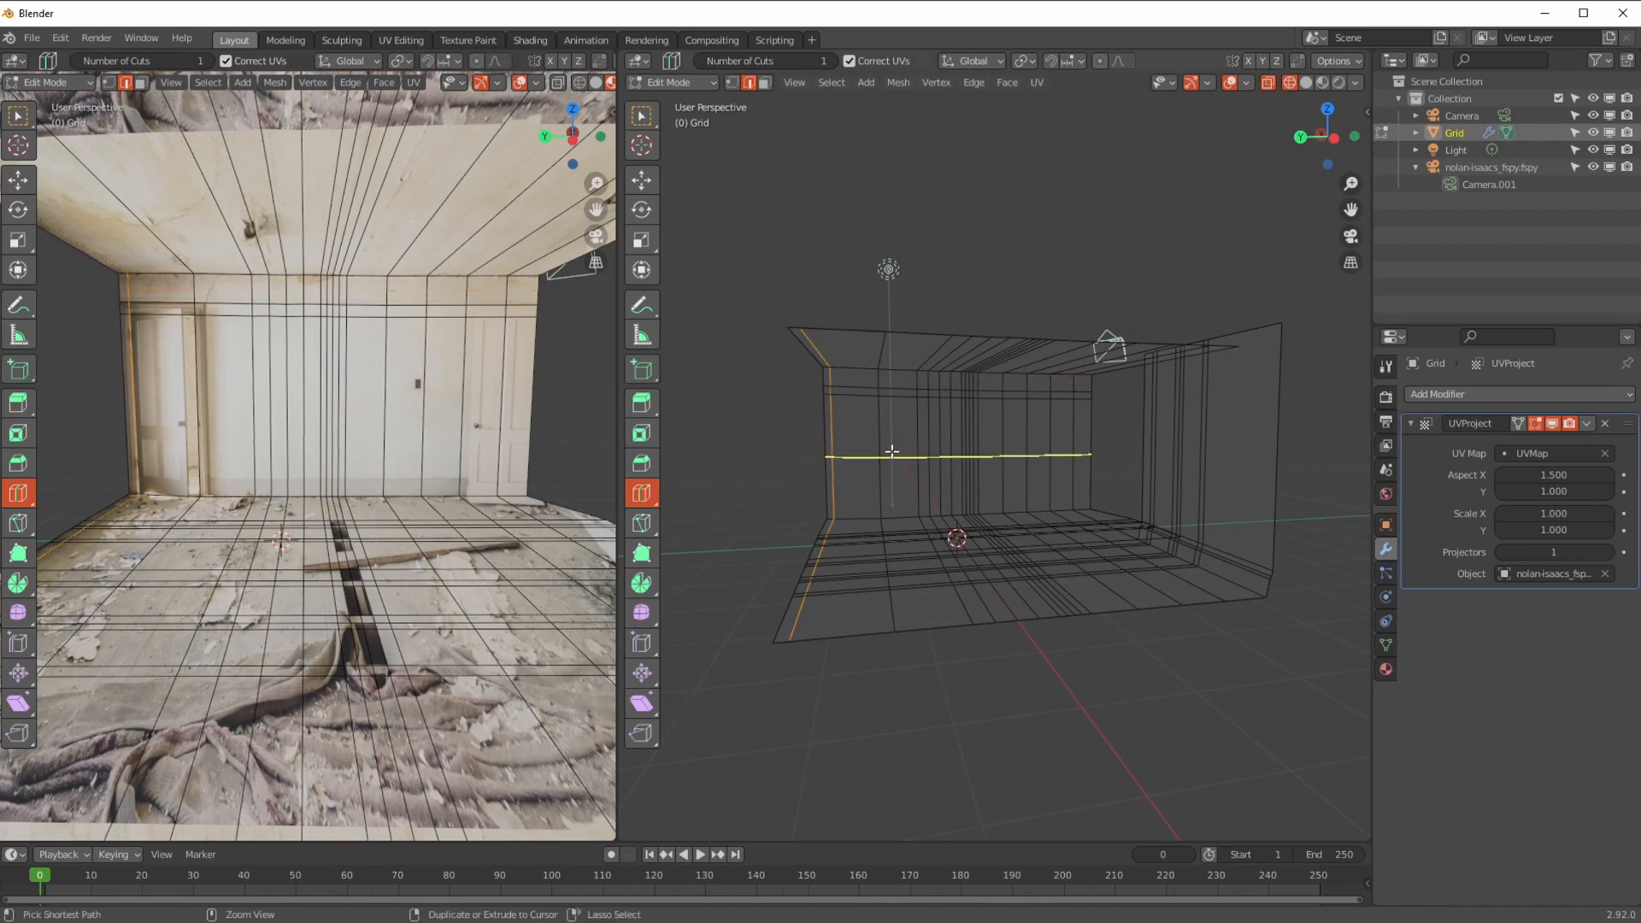
# - Select the back wall's right vertical edges and extrude them about -2.74 m along X to form the right side wall
pyautogui.click(641, 181)
pyautogui.click(538, 290)
pyautogui.keyDown('ctrl'); pyautogui.click(532, 401); pyautogui.keyUp('ctrl')
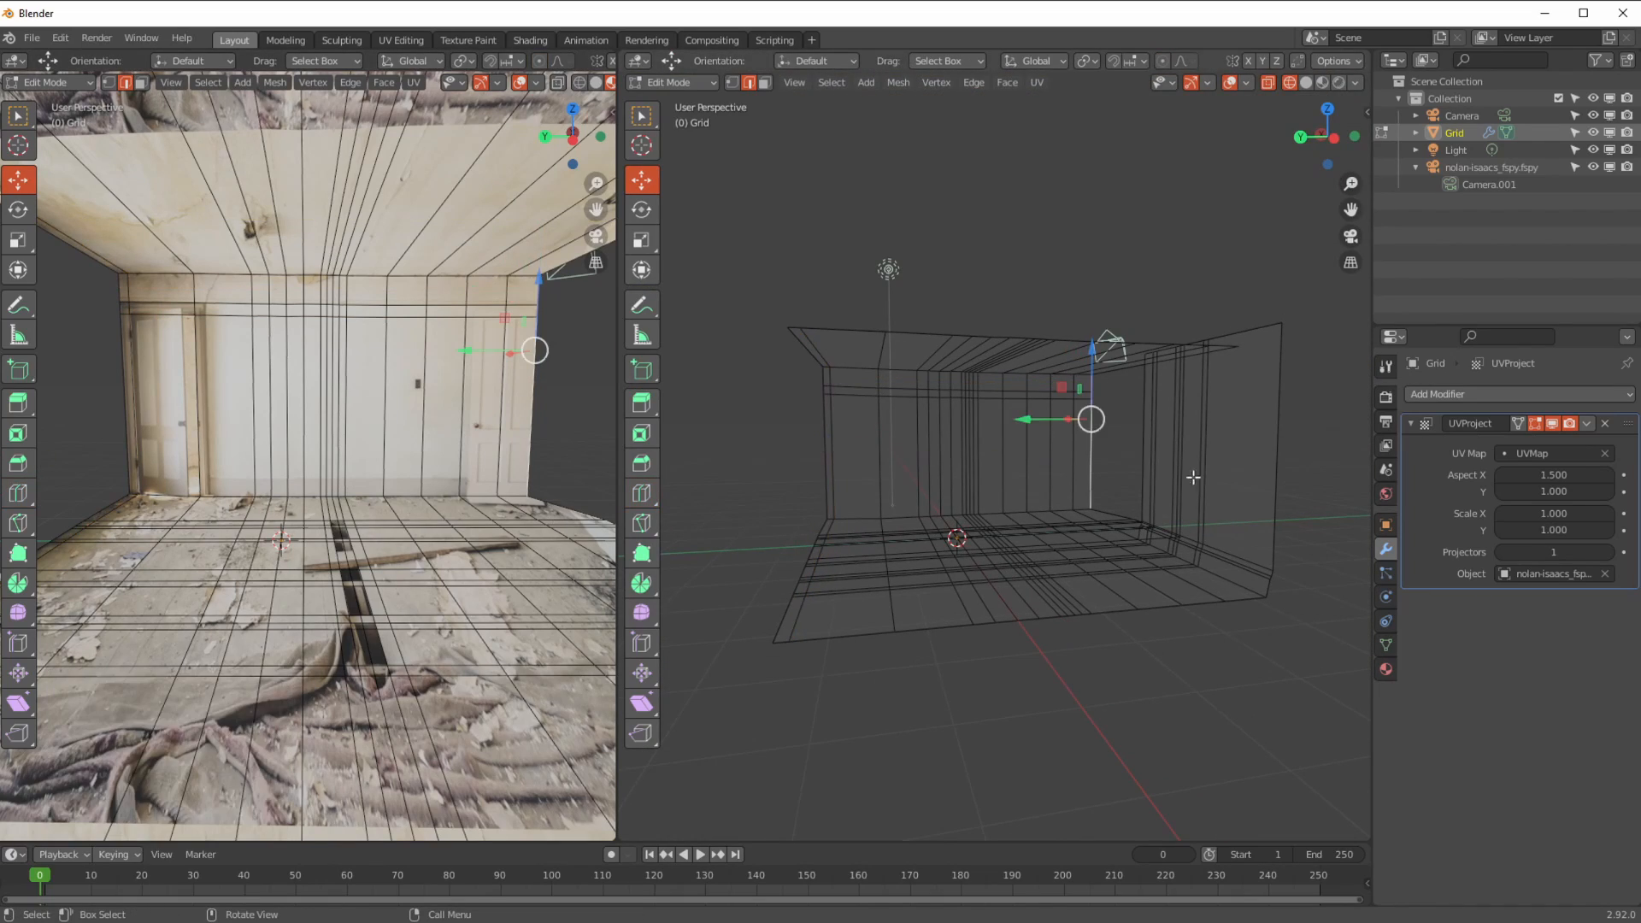
pyautogui.press('KP_0')
pyautogui.keyDown('shift'); pyautogui.moveTo(1061, 427); pyautogui.dragTo(945, 569, button='middle'); pyautogui.keyUp('shift')
pyautogui.scroll(1, 944, 568)
pyautogui.moveTo(275, 482); pyautogui.dragTo(188, 504, button='middle')
pyautogui.scroll(3, 188, 505)
pyautogui.press('e')
pyautogui.press('x')
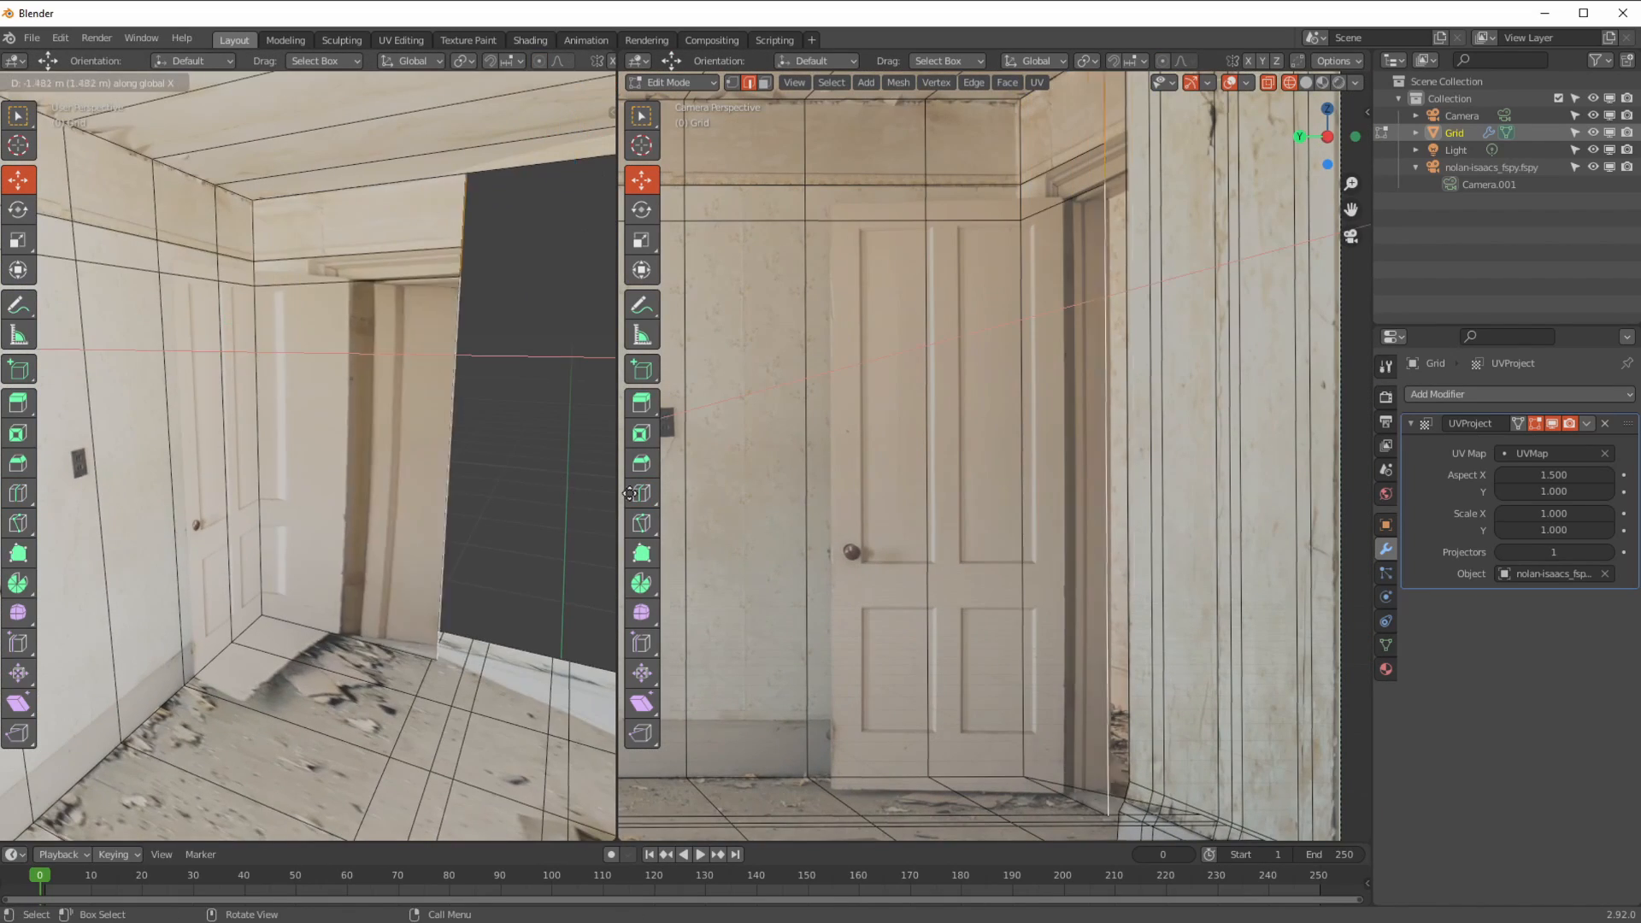
pyautogui.click(812, 530)
# - Add a vertical loop cut to the right side wall at the near edge of the doorway frame, with a factor of 0.647
pyautogui.moveTo(453, 523); pyautogui.dragTo(329, 532, button='middle')
pyautogui.moveTo(863, 590); pyautogui.dragTo(919, 612, button='middle')
pyautogui.scroll(-4, 920, 612)
pyautogui.moveTo(368, 521); pyautogui.dragTo(286, 513, button='middle')
pyautogui.moveTo(889, 590); pyautogui.dragTo(832, 601, button='middle')
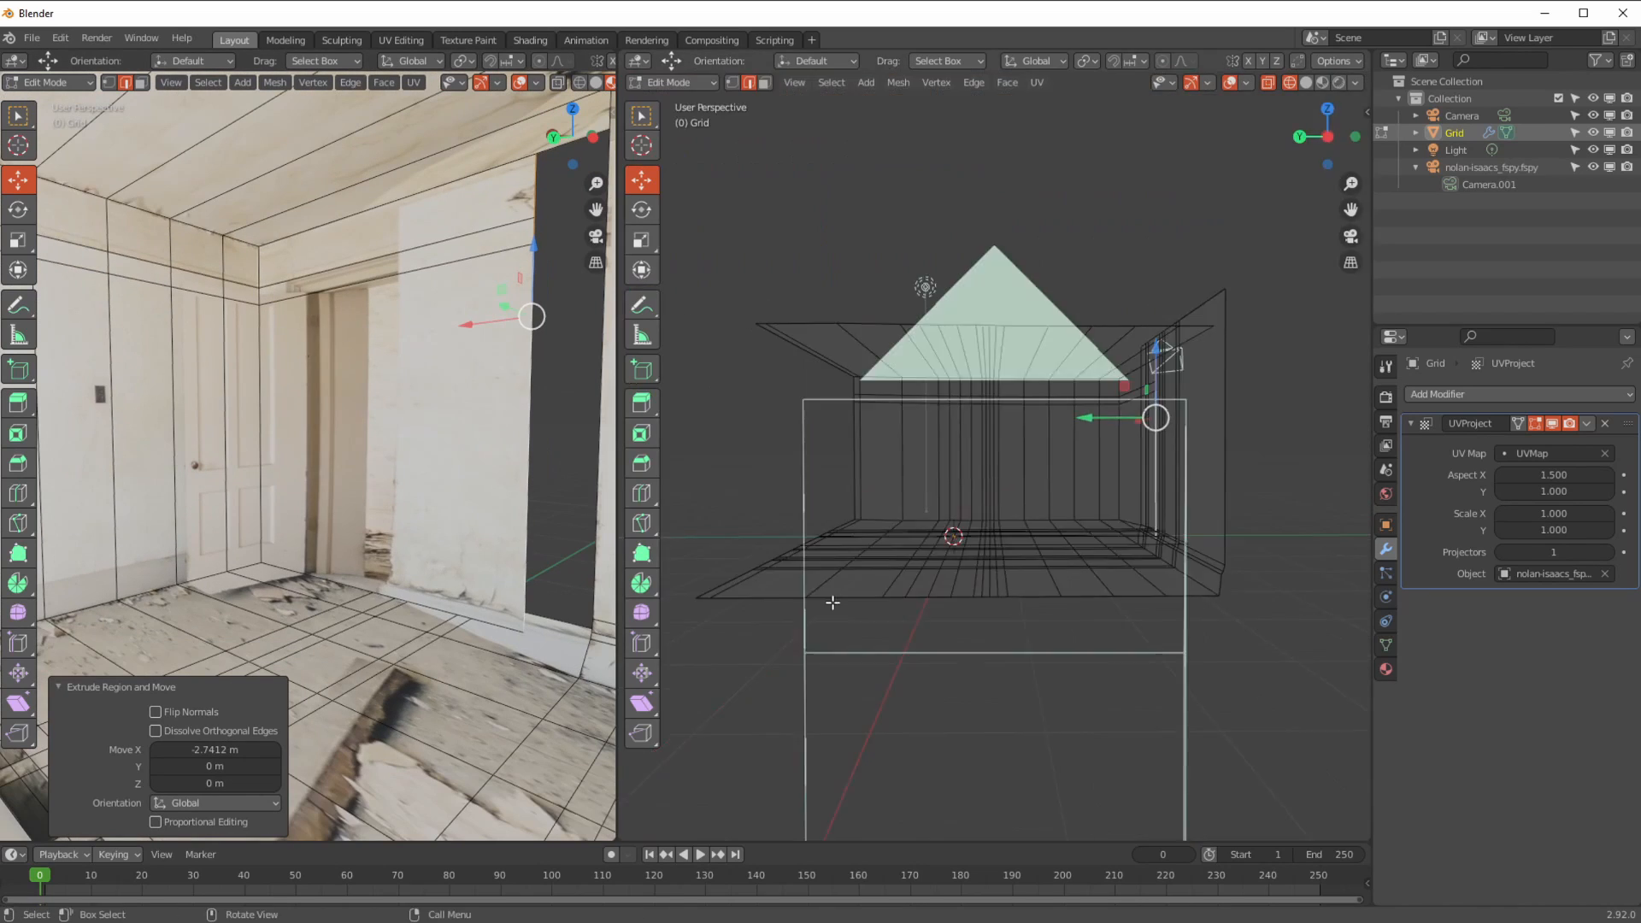
pyautogui.press('KP_0')
pyautogui.keyDown('shift'); pyautogui.moveTo(970, 280); pyautogui.dragTo(982, 364, button='middle'); pyautogui.keyUp('shift')
pyautogui.scroll(1, 982, 364)
pyautogui.click(641, 493)
pyautogui.moveTo(1056, 245); pyautogui.dragTo(1017, 239)
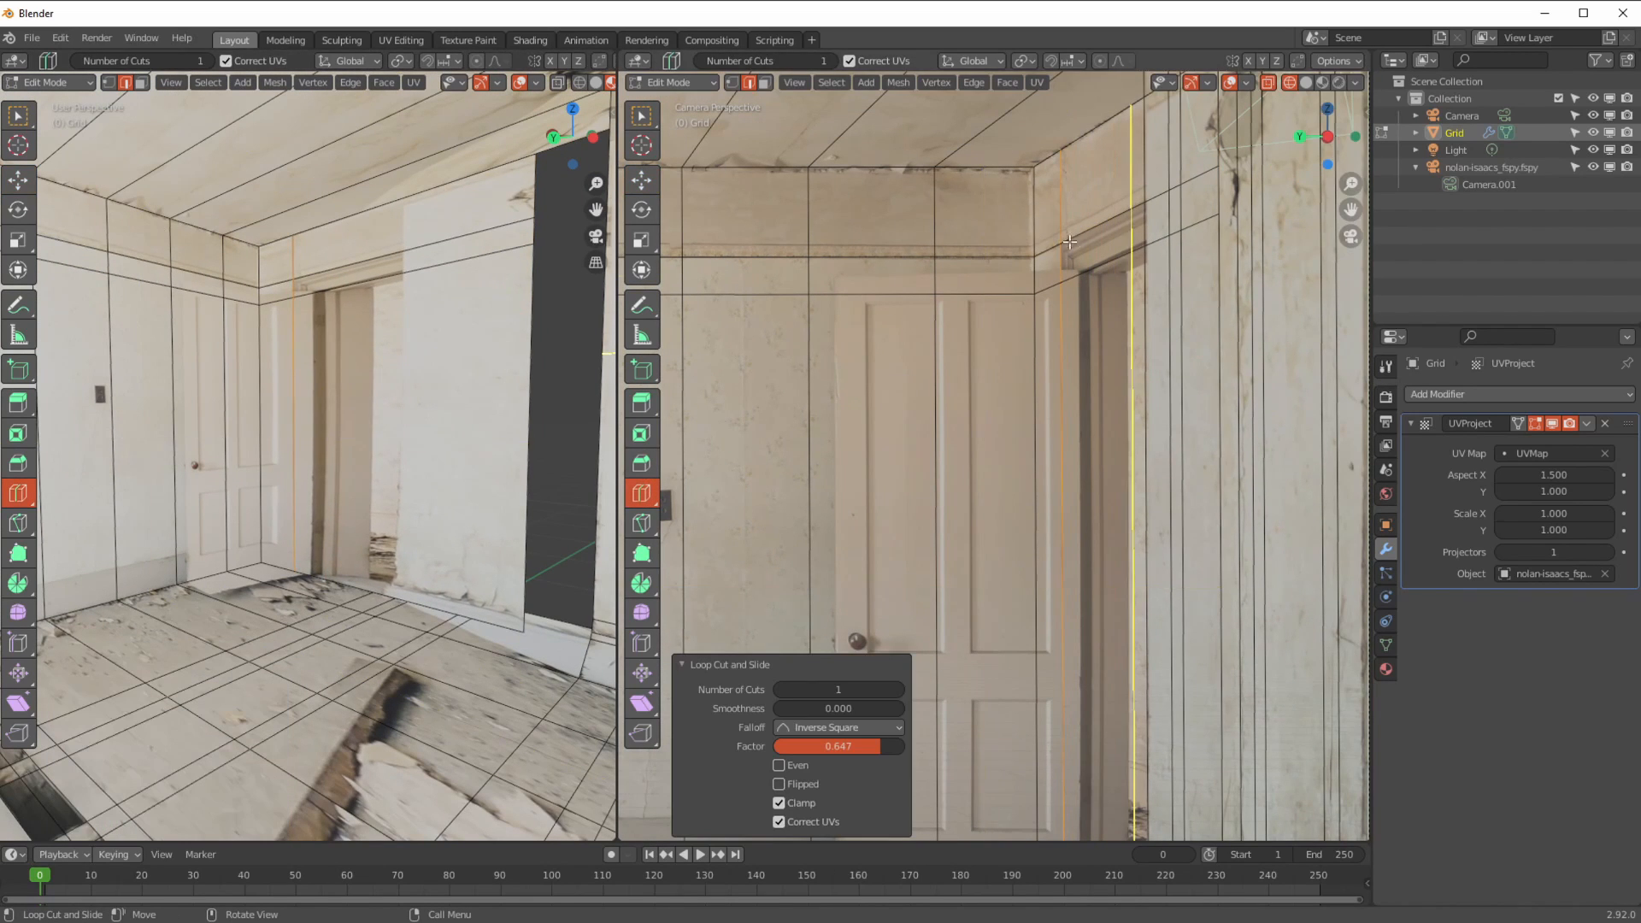
pyautogui.keyDown('shift'); pyautogui.moveTo(969, 617); pyautogui.dragTo(937, 471, button='middle'); pyautogui.keyUp('shift')
pyautogui.scroll(-1, 937, 472)
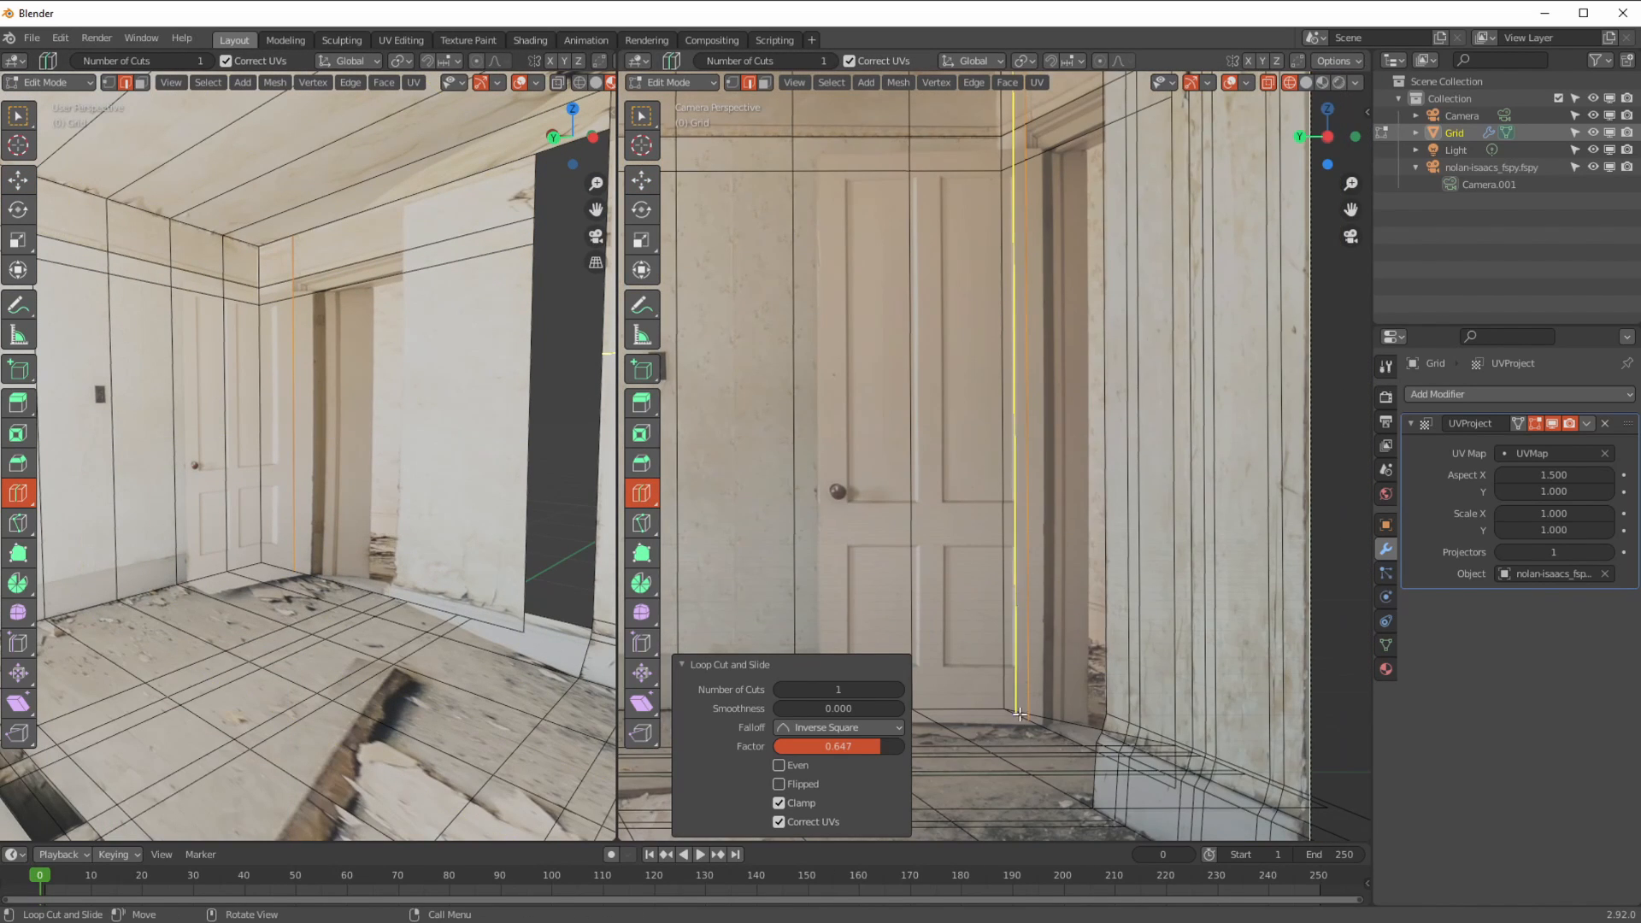
# - Switch to face selection and delete the right side wall's face at the doorway to open it up
pyautogui.moveTo(295, 594); pyautogui.dragTo(272, 630, button='middle')
pyautogui.click(142, 83)
pyautogui.click(18, 180)
pyautogui.click(355, 467)
pyautogui.press('x')
pyautogui.click(352, 469)
# - Extrude the side of the doorway opening along Y to give the right wall's doorway a jamb
pyautogui.moveTo(235, 466); pyautogui.dragTo(211, 462, button='middle')
pyautogui.keyDown('shift'); pyautogui.click(296, 410); pyautogui.keyUp('shift')
pyautogui.press('e')
pyautogui.press('y')
pyautogui.click(1064, 547)
# - Adjust the doorway's upper part along Z and shift its selected geometry about -0.011 m along Y to match the photo
pyautogui.moveTo(359, 444); pyautogui.dragTo(355, 385, button='middle')
pyautogui.click(304, 295)
pyautogui.keyDown('shift'); pyautogui.click(553, 246); pyautogui.keyUp('shift')
pyautogui.press('g')
pyautogui.press('z')
pyautogui.click(1122, 80)
pyautogui.click(1098, 121)
pyautogui.press('g')
pyautogui.press('y')
pyautogui.click(1104, 121)
pyautogui.press('KP_0')
pyautogui.press('KP_0')
pyautogui.moveTo(257, 321); pyautogui.dragTo(268, 317, button='middle')
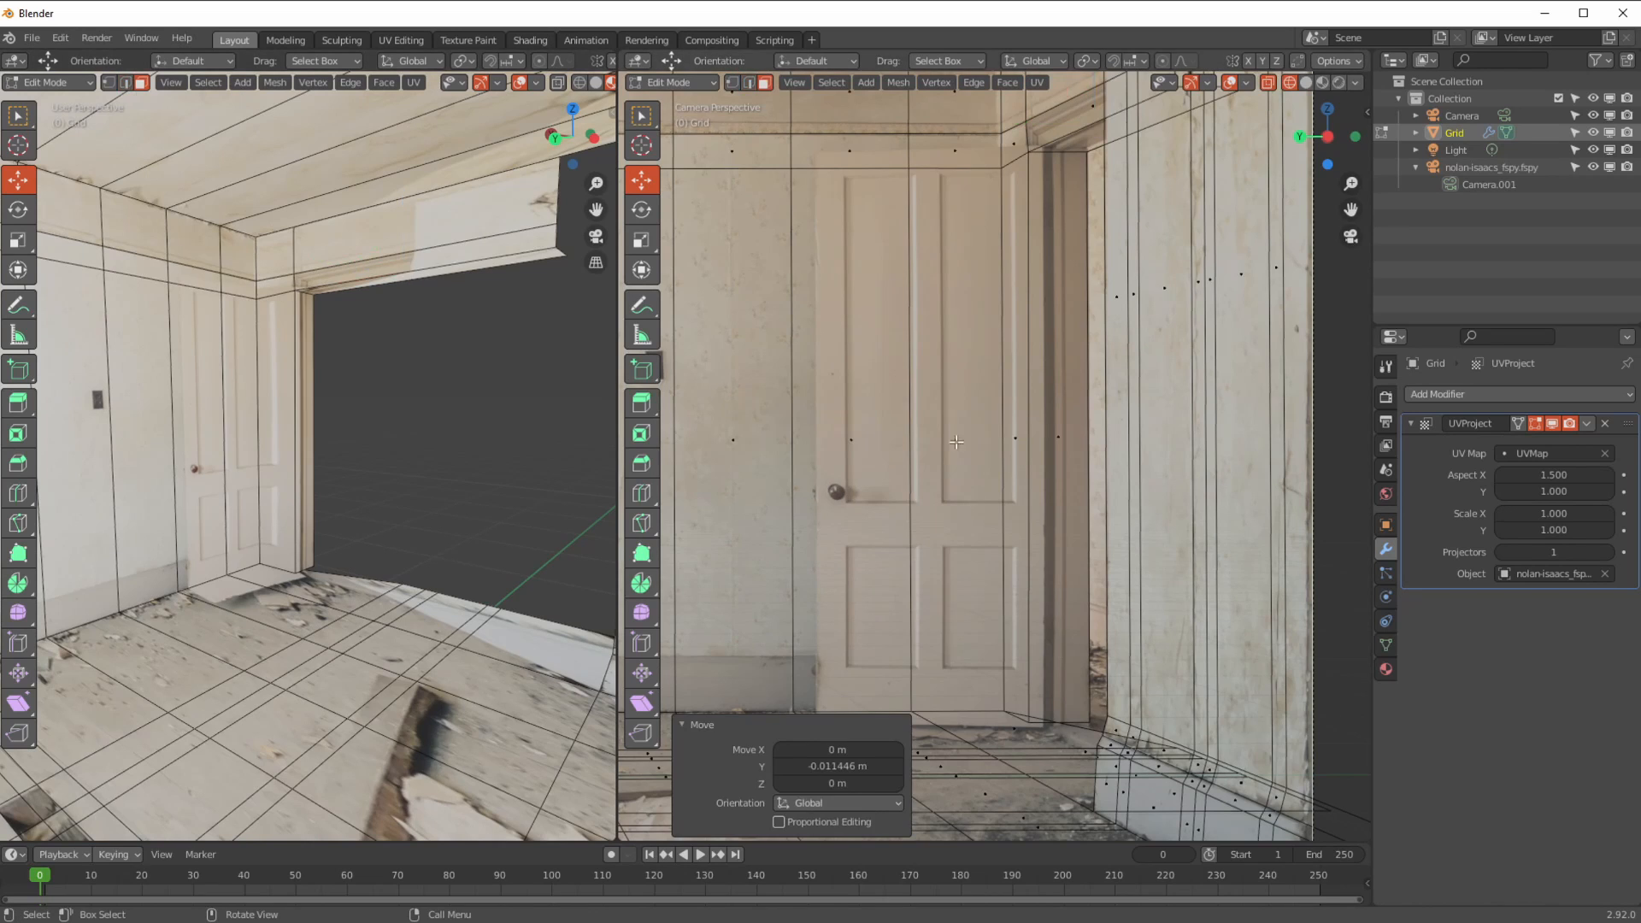
# - Duplicate the back wall face over the right-hand door and move the copy about -0.70 m along X
pyautogui.click(956, 442)
pyautogui.hotkey('shift', 'd')
pyautogui.rightClick(931, 487)
pyautogui.press('KP_0')
pyautogui.press('KP_0')
pyautogui.scroll(2, 282, 428)
pyautogui.press('g')
pyautogui.press('x')
pyautogui.click(282, 444)
pyautogui.moveTo(282, 445); pyautogui.dragTo(264, 444, button='middle')
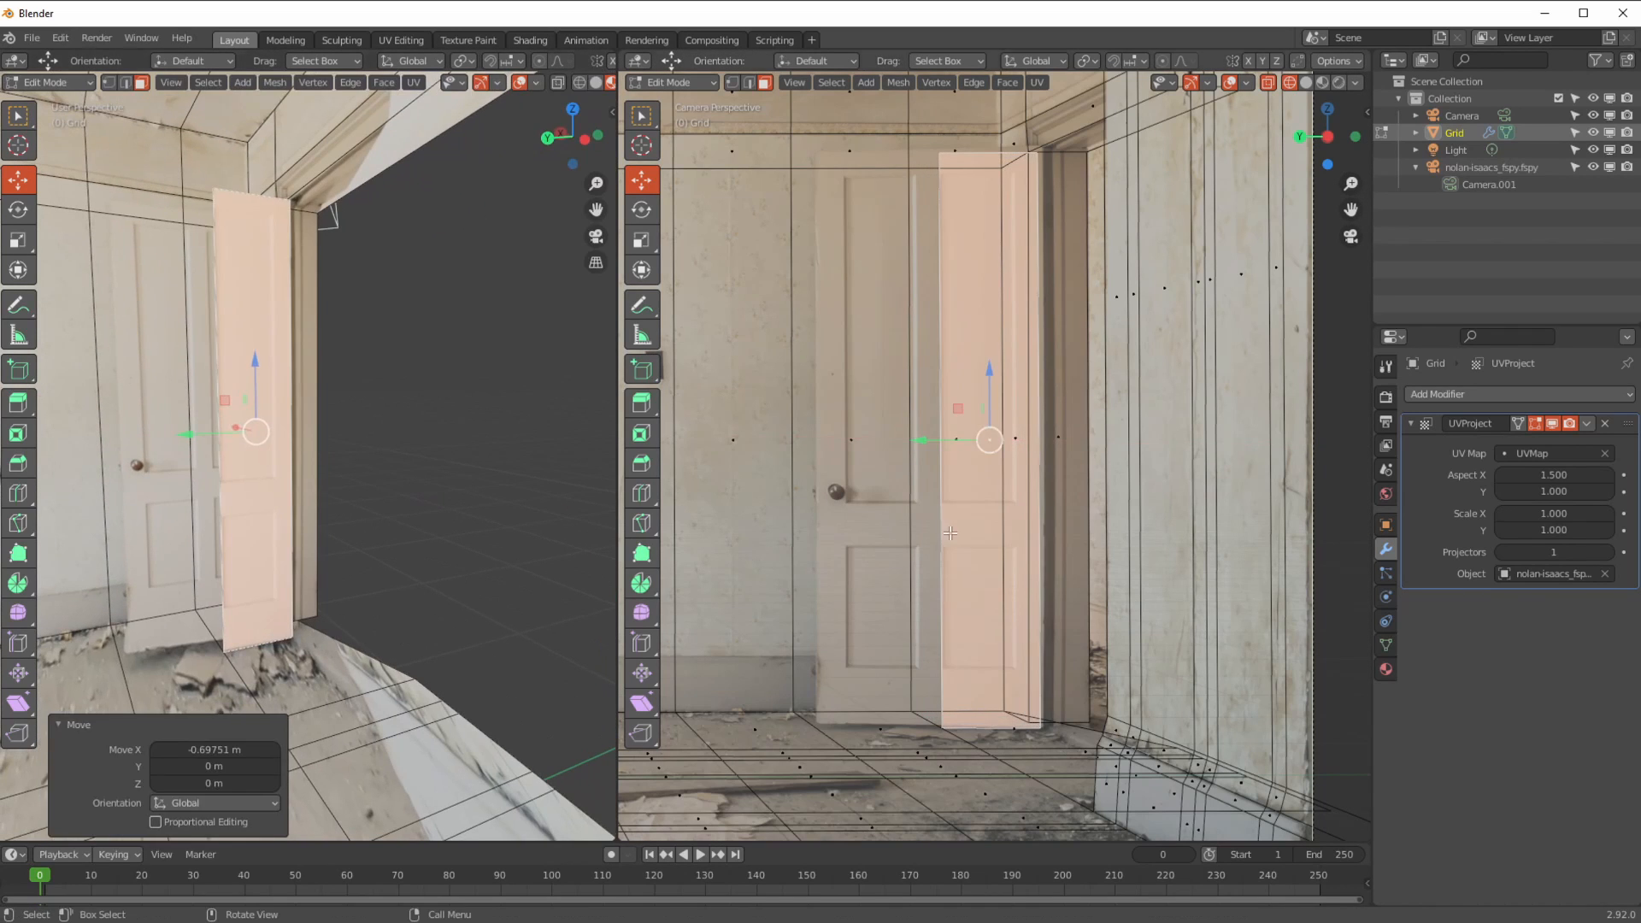
# - Move the door copy's left vertical edge along Y and X so the panel stands open at an angle
pyautogui.press('2')
pyautogui.click(948, 531)
pyautogui.press('g')
pyautogui.press('y')
pyautogui.click(107, 443)
pyautogui.moveTo(107, 443); pyautogui.dragTo(143, 447, button='middle')
pyautogui.press('g')
pyautogui.press('x')
pyautogui.click(92, 446)
# - Move the open door panel's top edge along Z and its side edges along Y to match the door's outline in the photo
pyautogui.click(869, 161)
pyautogui.press('g')
pyautogui.press('z')
pyautogui.click(1032, 444)
pyautogui.press('g')
pyautogui.press('y')
pyautogui.click(813, 441)
pyautogui.press('g')
pyautogui.press('y')
# - Select the open door panel's face and extrude it to give the door thickness
pyautogui.moveTo(257, 402); pyautogui.dragTo(333, 428, button='middle')
pyautogui.press('3')
pyautogui.click(336, 334)
pyautogui.press('e')
pyautogui.click(373, 440)
# - Select the back wall face covering the left door
pyautogui.scroll(-5, 769, 452)
pyautogui.keyDown('shift'); pyautogui.moveTo(752, 462); pyautogui.dragTo(1117, 512, button='middle'); pyautogui.keyUp('shift')
pyautogui.click(825, 504)
pyautogui.press('x')
pyautogui.click(726, 523)
pyautogui.click(932, 532)
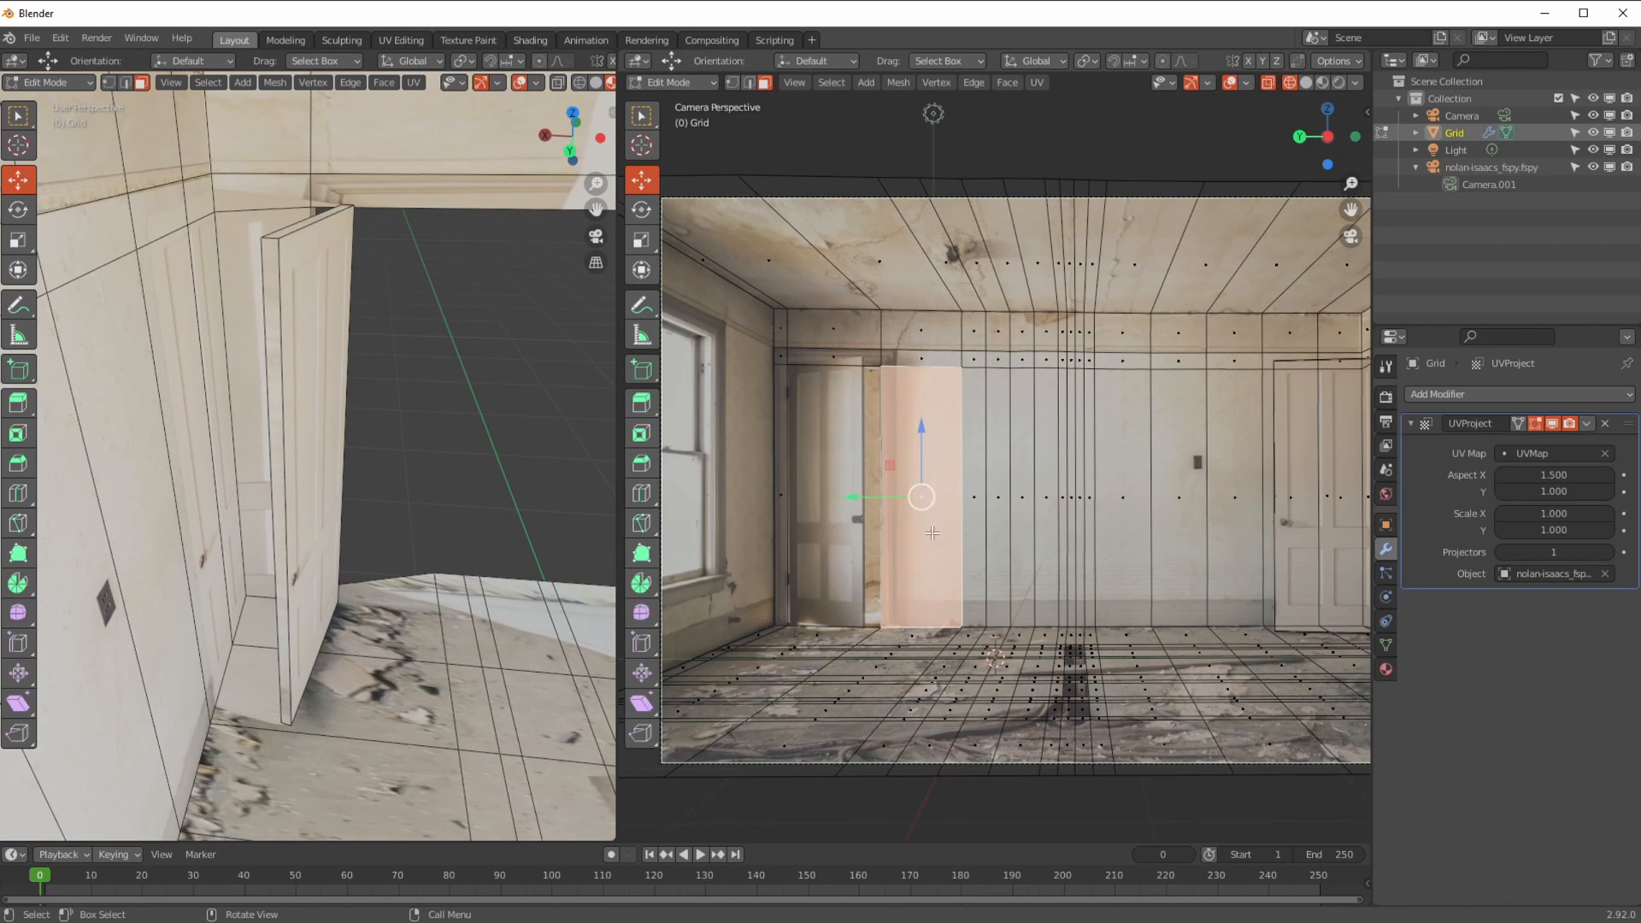
pyautogui.hotkey('ctrl', 'z')
pyautogui.hotkey('ctrl', 'z')
pyautogui.press('x')
pyautogui.click(844, 547)
pyautogui.hotkey('ctrl', 'z')
pyautogui.press('p')
pyautogui.click(816, 521)
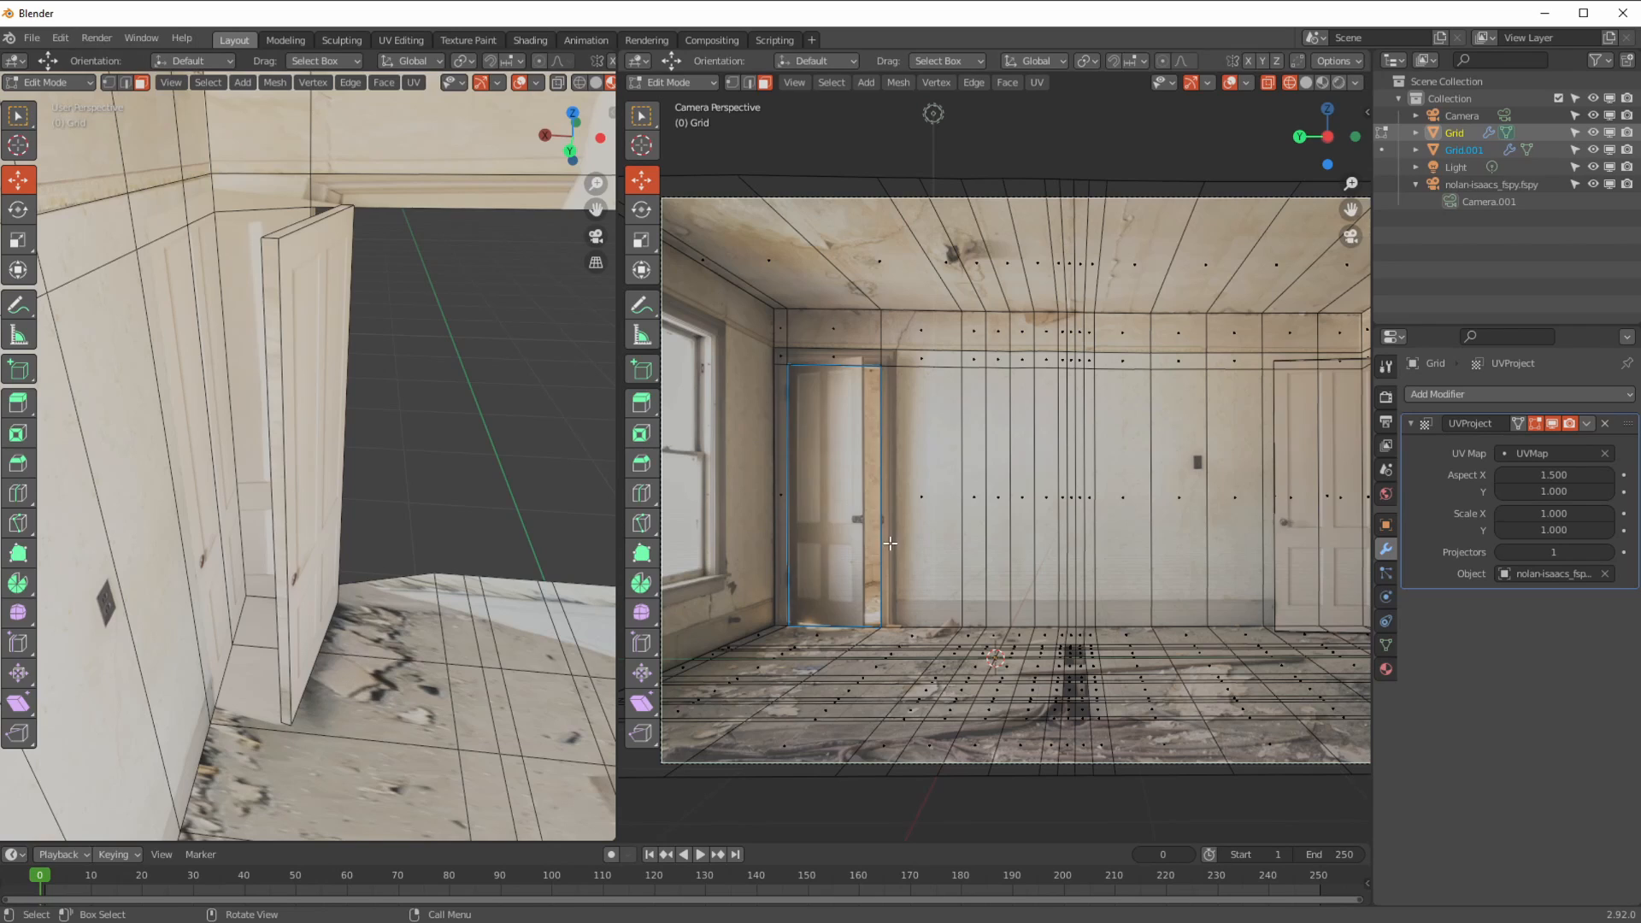
pyautogui.hotkey('ctrl', 'z')
# - Duplicate the face covering the left door and move the copy along Y
pyautogui.hotkey('shift', 'd')
pyautogui.click(859, 532)
pyautogui.moveTo(474, 504)
pyautogui.mouseDown(button='middle')
pyautogui.moveTo(291, 483)
pyautogui.moveTo(270, 504)
pyautogui.moveTo(461, 505)
pyautogui.mouseUp(button='middle')
pyautogui.press('g')
pyautogui.press('y')
pyautogui.click(344, 507)
# - Fine-tune the left door copy's placement, including moves of about 0.025 m along Z and -0.029 m along Y
pyautogui.moveTo(350, 376); pyautogui.dragTo(357, 378)
pyautogui.moveTo(461, 496); pyautogui.dragTo(351, 491, button='middle')
pyautogui.moveTo(390, 229); pyautogui.dragTo(391, 253)
pyautogui.scroll(6, 842, 547)
pyautogui.keyDown('shift'); pyautogui.moveTo(811, 598); pyautogui.dragTo(1153, 384, button='middle'); pyautogui.keyUp('shift')
pyautogui.moveTo(387, 256); pyautogui.dragTo(387, 247)
pyautogui.moveTo(322, 317); pyautogui.dragTo(333, 317)
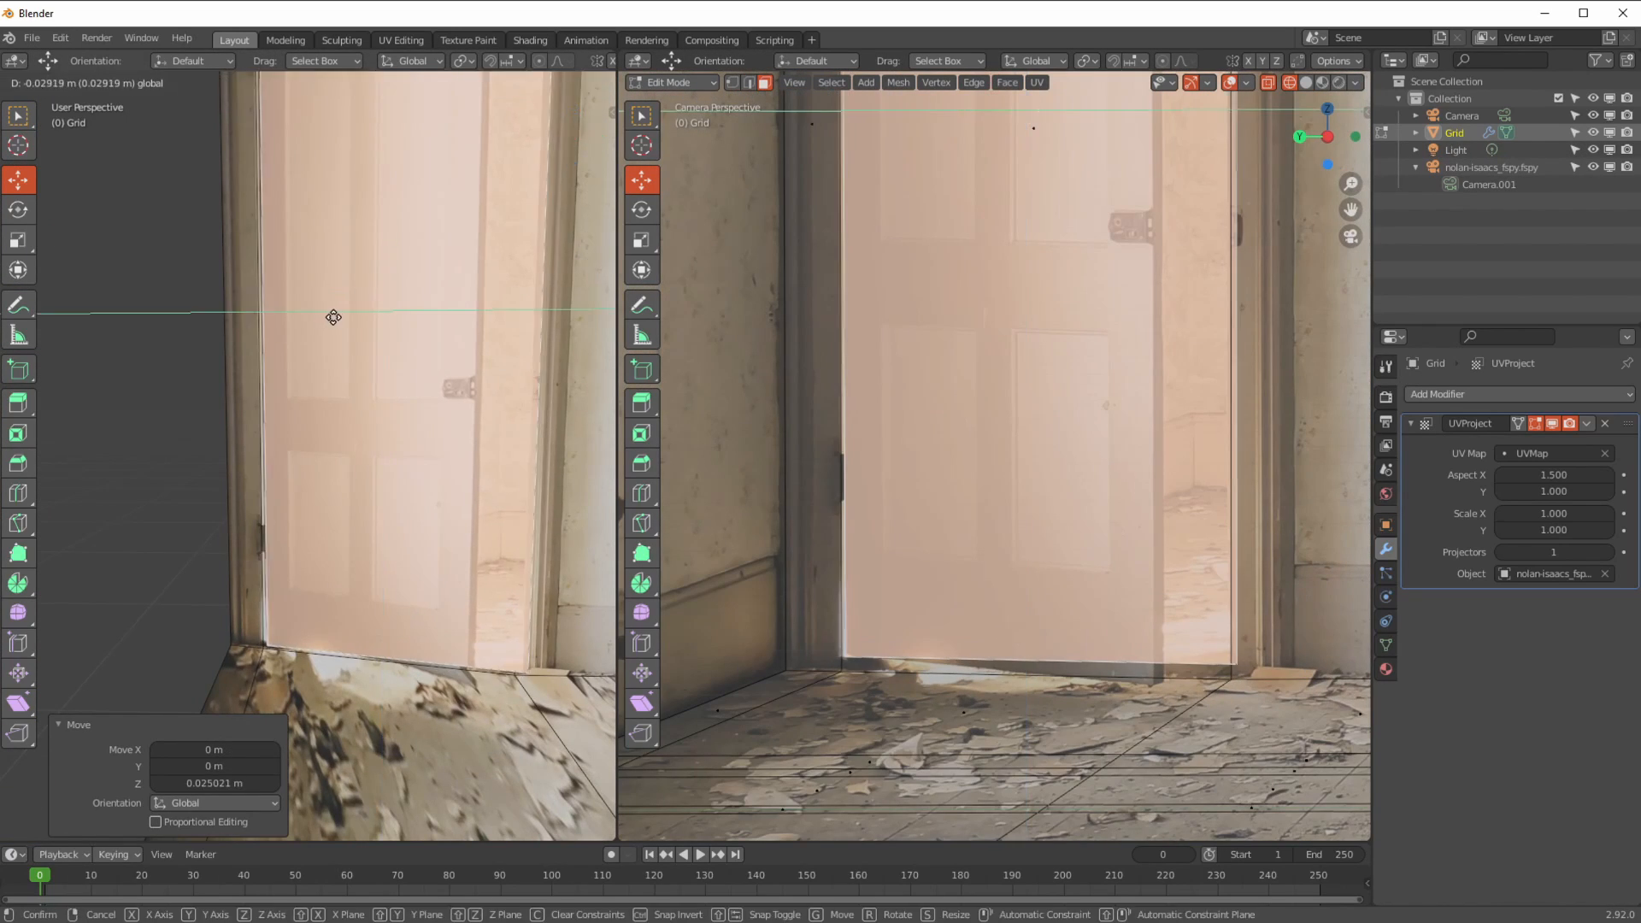
pyautogui.moveTo(376, 385); pyautogui.dragTo(282, 389, button='middle')
pyautogui.moveTo(479, 376); pyautogui.dragTo(402, 363, button='middle')
pyautogui.moveTo(476, 377); pyautogui.dragTo(469, 376)
# - Move the left door copy's free vertical edge to swing the panel open, and align its upper hinge corner with the photo
pyautogui.moveTo(376, 402); pyautogui.dragTo(504, 436, button='middle')
pyautogui.press('2')
pyautogui.click(420, 444)
pyautogui.moveTo(392, 396); pyautogui.dragTo(477, 449)
pyautogui.moveTo(448, 471); pyautogui.dragTo(412, 476)
pyautogui.moveTo(441, 447); pyautogui.dragTo(431, 436)
pyautogui.scroll(-3, 419, 461)
pyautogui.moveTo(419, 462); pyautogui.dragTo(342, 483, button='middle')
pyautogui.keyDown('shift'); pyautogui.moveTo(867, 111); pyautogui.dragTo(850, 821, button='middle'); pyautogui.keyUp('shift')
pyautogui.moveTo(805, 248); pyautogui.dragTo(755, 271)
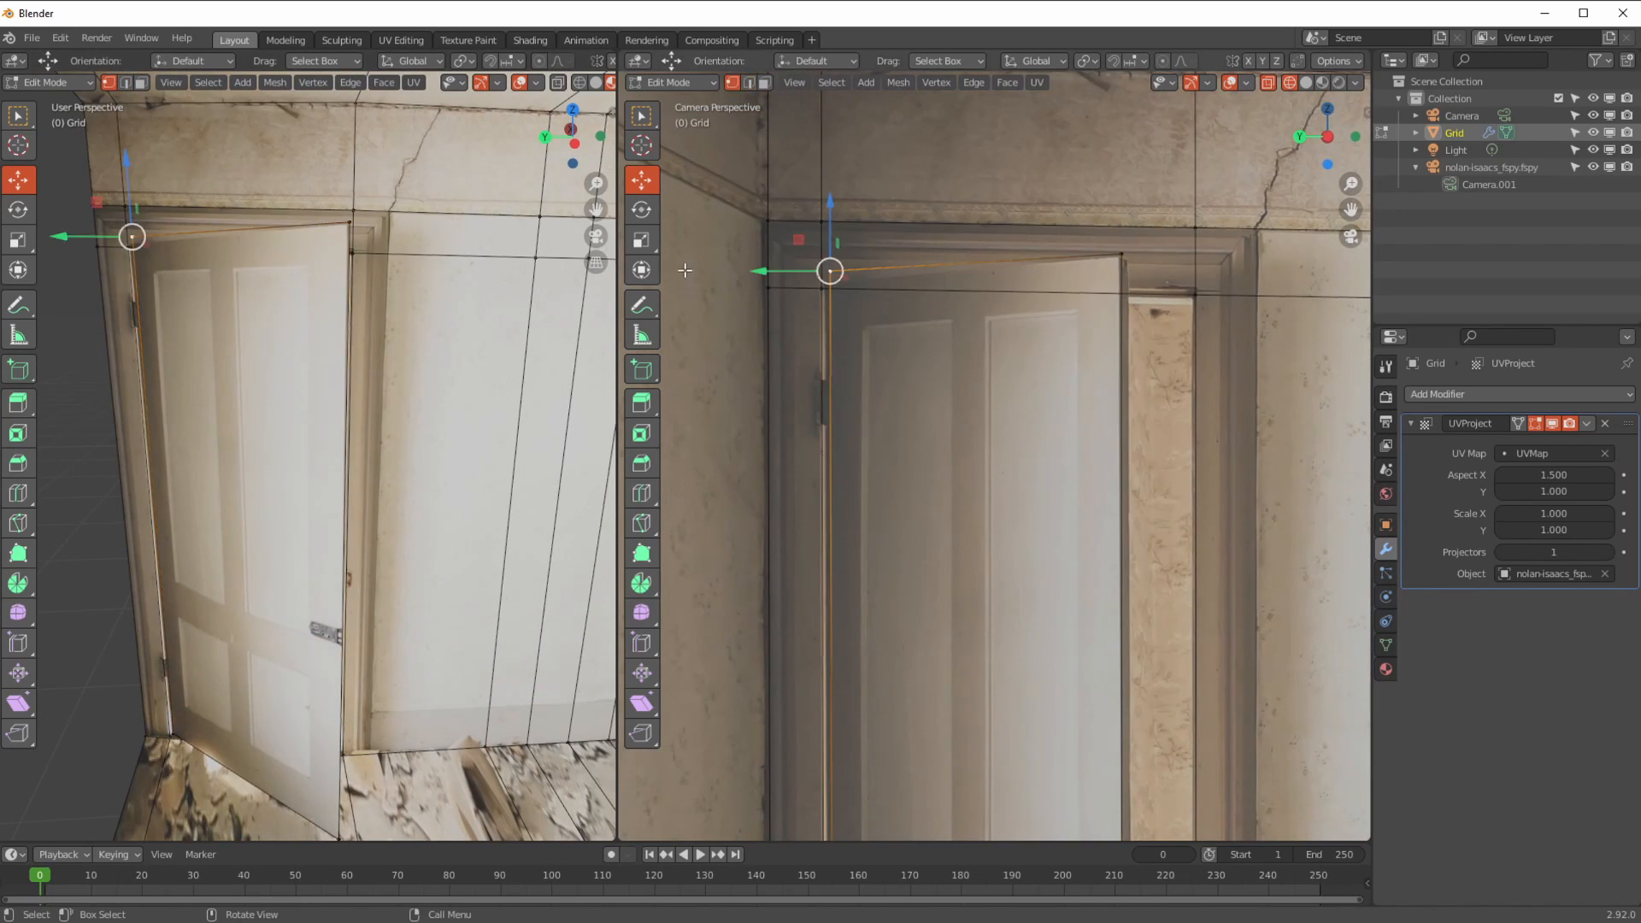
# - Select the opened left door panel's face and extrude it along its normal to give the door thickness
pyautogui.moveTo(376, 479); pyautogui.dragTo(342, 427, button='middle')
pyautogui.scroll(-3, 932, 466)
pyautogui.keyDown('shift'); pyautogui.moveTo(949, 530); pyautogui.dragTo(927, 461, button='middle'); pyautogui.keyUp('shift')
pyautogui.press('3')
pyautogui.click(926, 466)
pyautogui.scroll(7, 927, 479)
pyautogui.scroll(4, 274, 506)
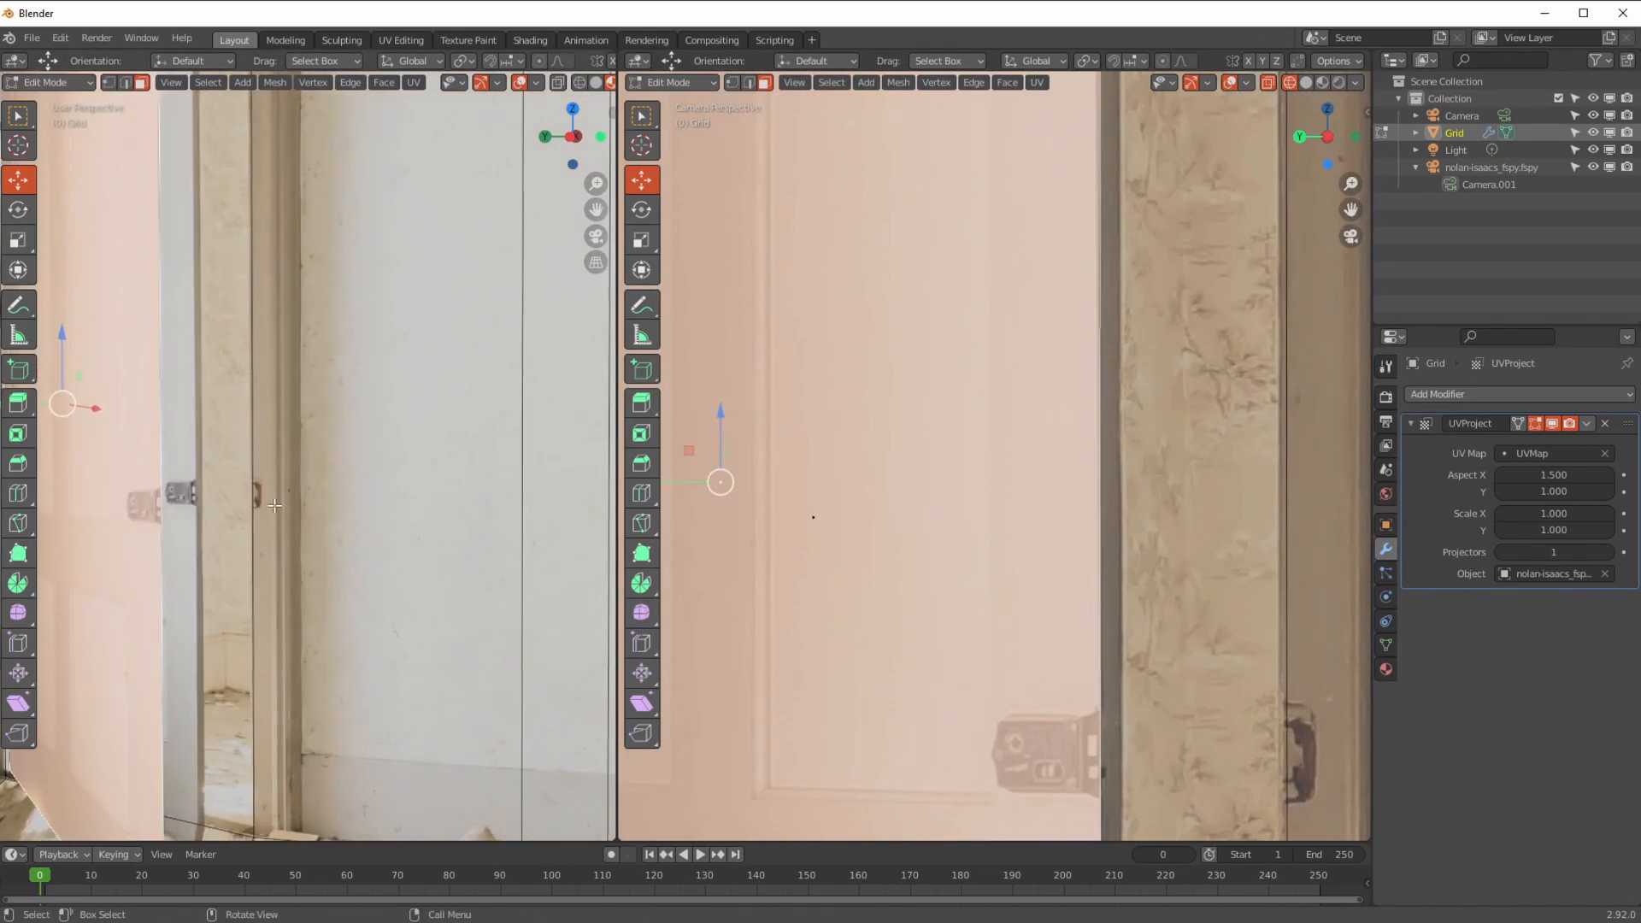
pyautogui.moveTo(275, 506); pyautogui.dragTo(339, 502, button='middle')
pyautogui.press('e')
pyautogui.rightClick(342, 503)
pyautogui.press('e')
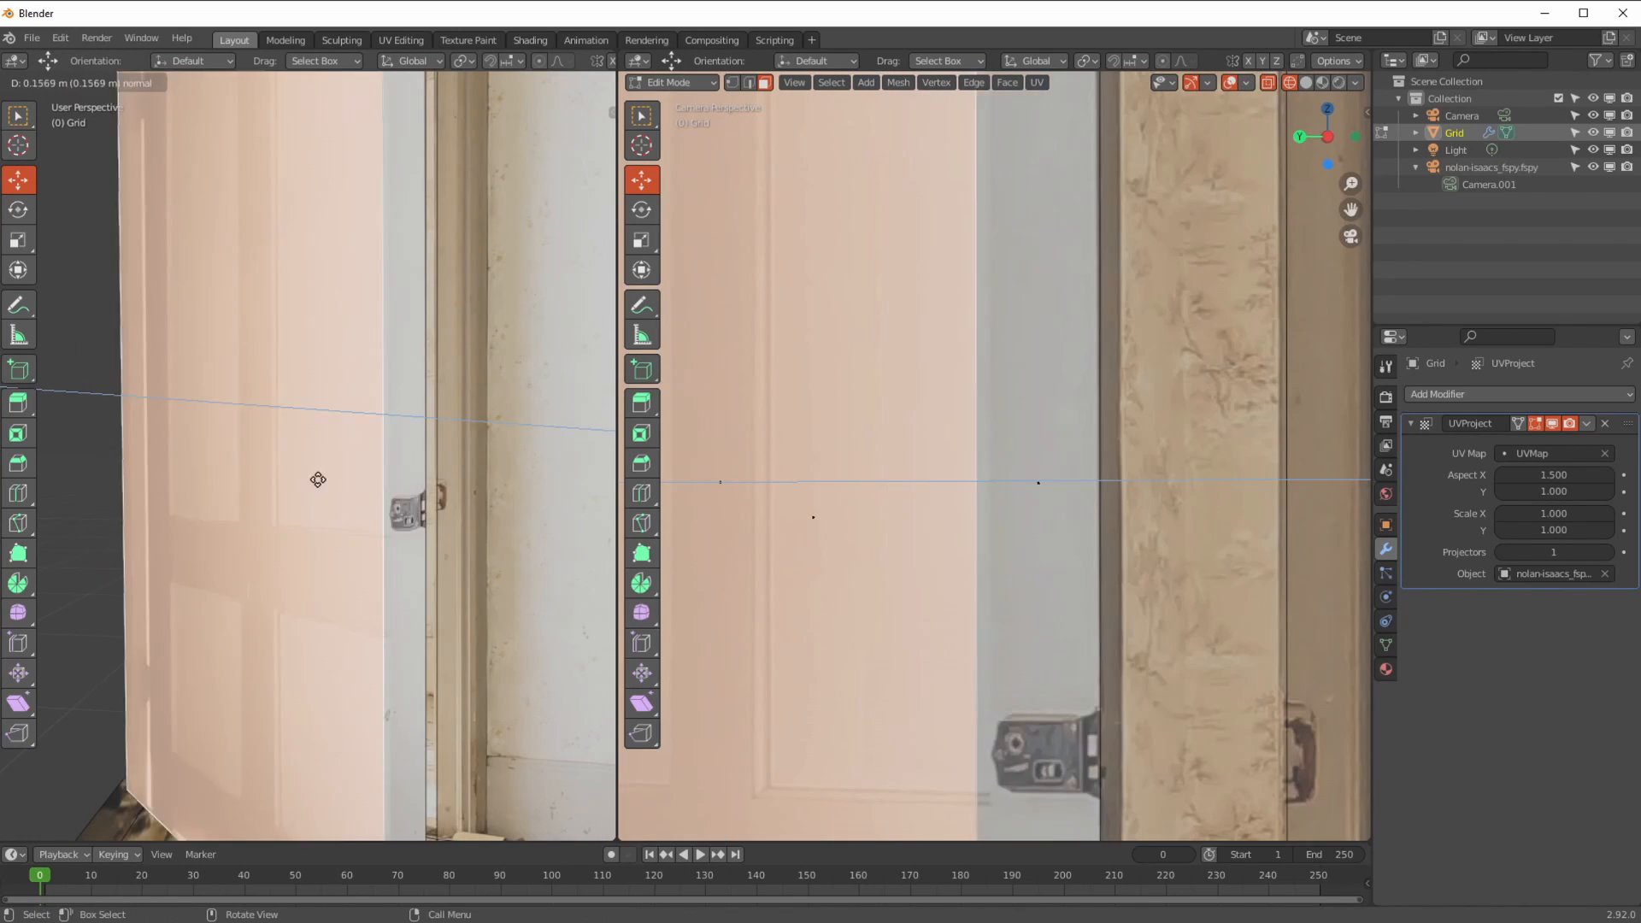
pyautogui.click(360, 460)
# - Select the doorway face behind the left door and extrude it outward along its normal to form a passage
pyautogui.scroll(-6, 927, 466)
pyautogui.click(941, 472)
pyautogui.scroll(-4, 342, 470)
pyautogui.moveTo(342, 470); pyautogui.dragTo(513, 470, button='middle')
pyautogui.press('e')
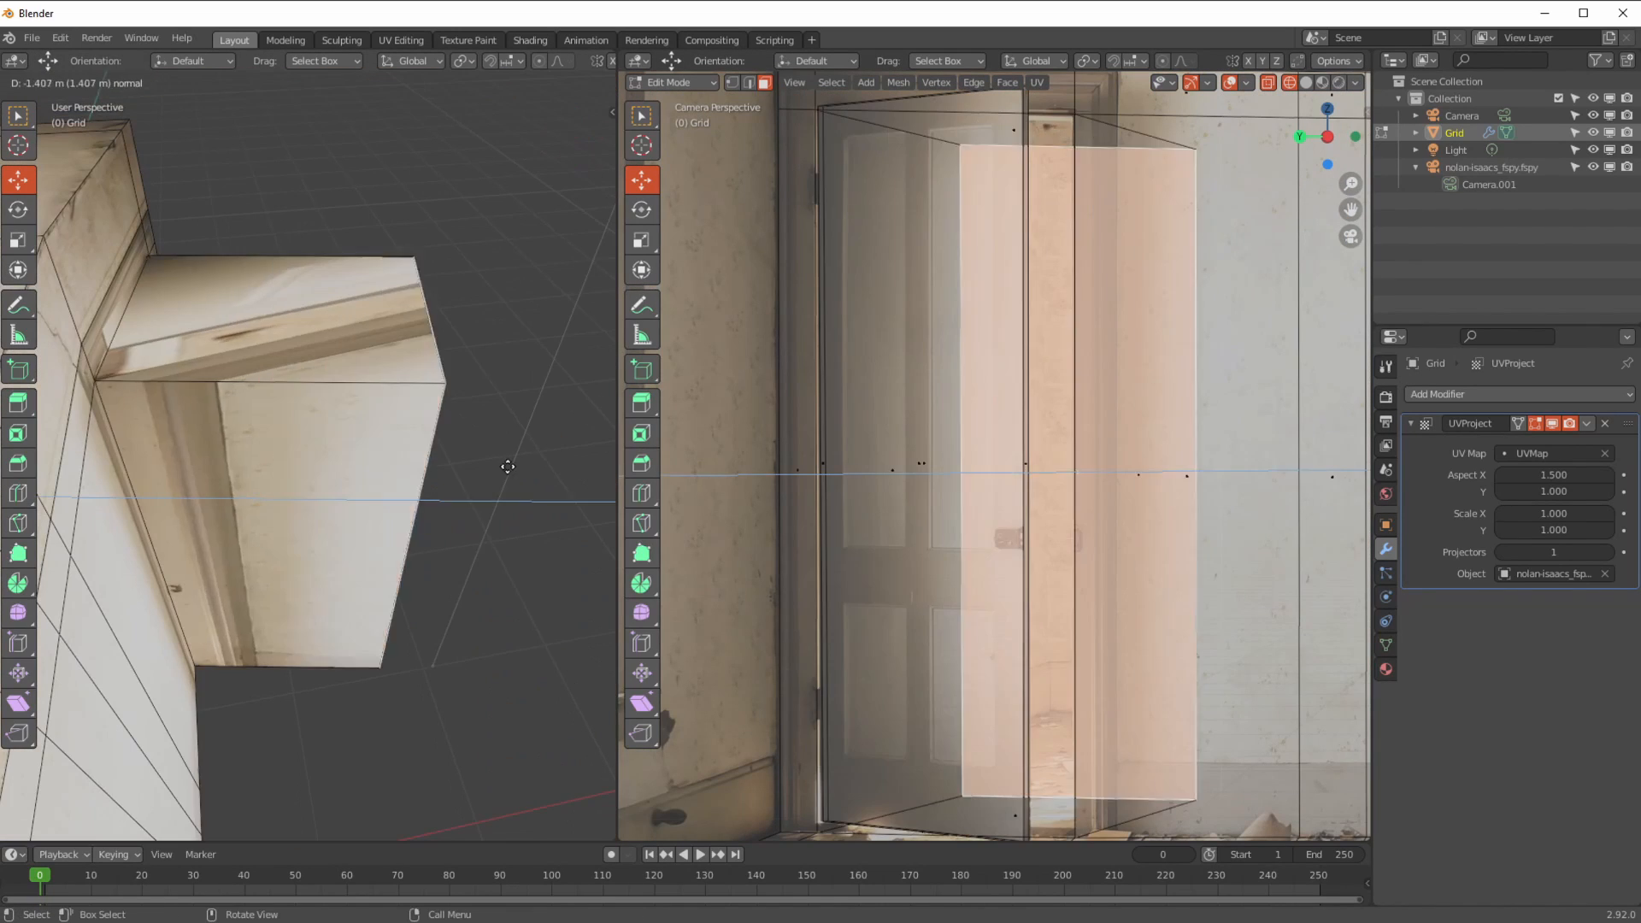
pyautogui.click(590, 470)
# - Shift the passage's end face along Y and X so the passage reaches farther behind the doorway
pyautogui.moveTo(1188, 470); pyautogui.dragTo(1036, 469)
pyautogui.moveTo(410, 444); pyautogui.dragTo(342, 411, button='middle')
pyautogui.moveTo(428, 427); pyautogui.dragTo(505, 432)
pyautogui.moveTo(410, 427); pyautogui.dragTo(316, 491, button='middle')
# - Delete the top face and the right side face of the passage behind the left door
pyautogui.click(310, 498)
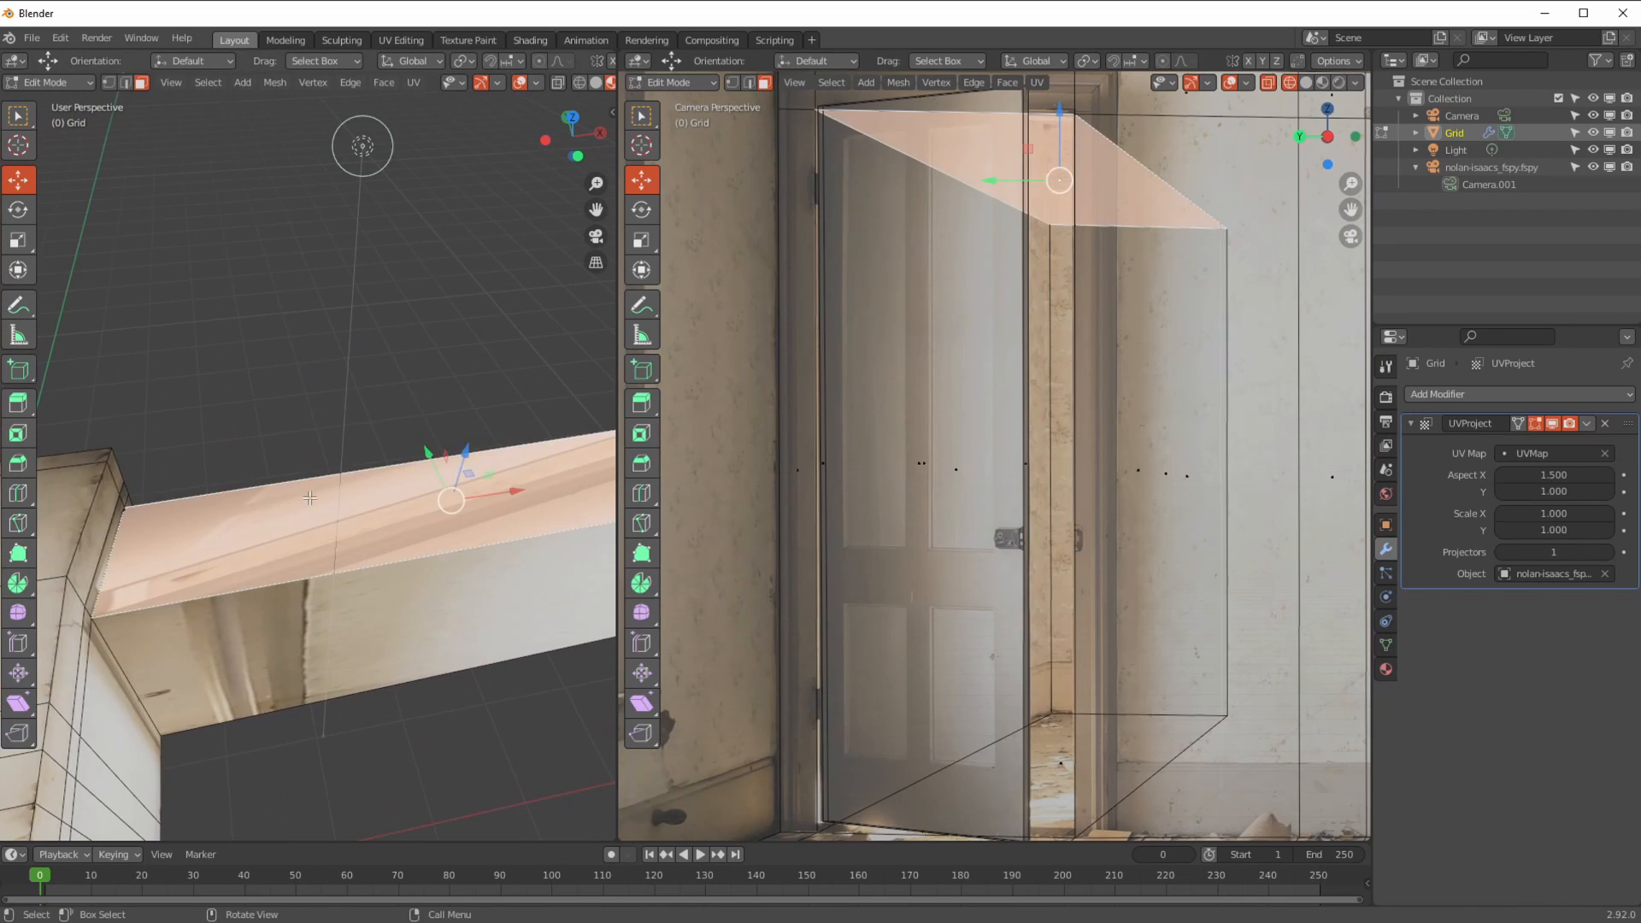
pyautogui.press('x')
pyautogui.press('f')
pyautogui.click(311, 495)
pyautogui.moveTo(403, 322); pyautogui.dragTo(376, 299, button='middle')
pyautogui.click(282, 453)
pyautogui.press('x')
pyautogui.press('f')
# - Extrude the free vertical edge of the passage's end wall about -1.76 m along Y
pyautogui.press('2')
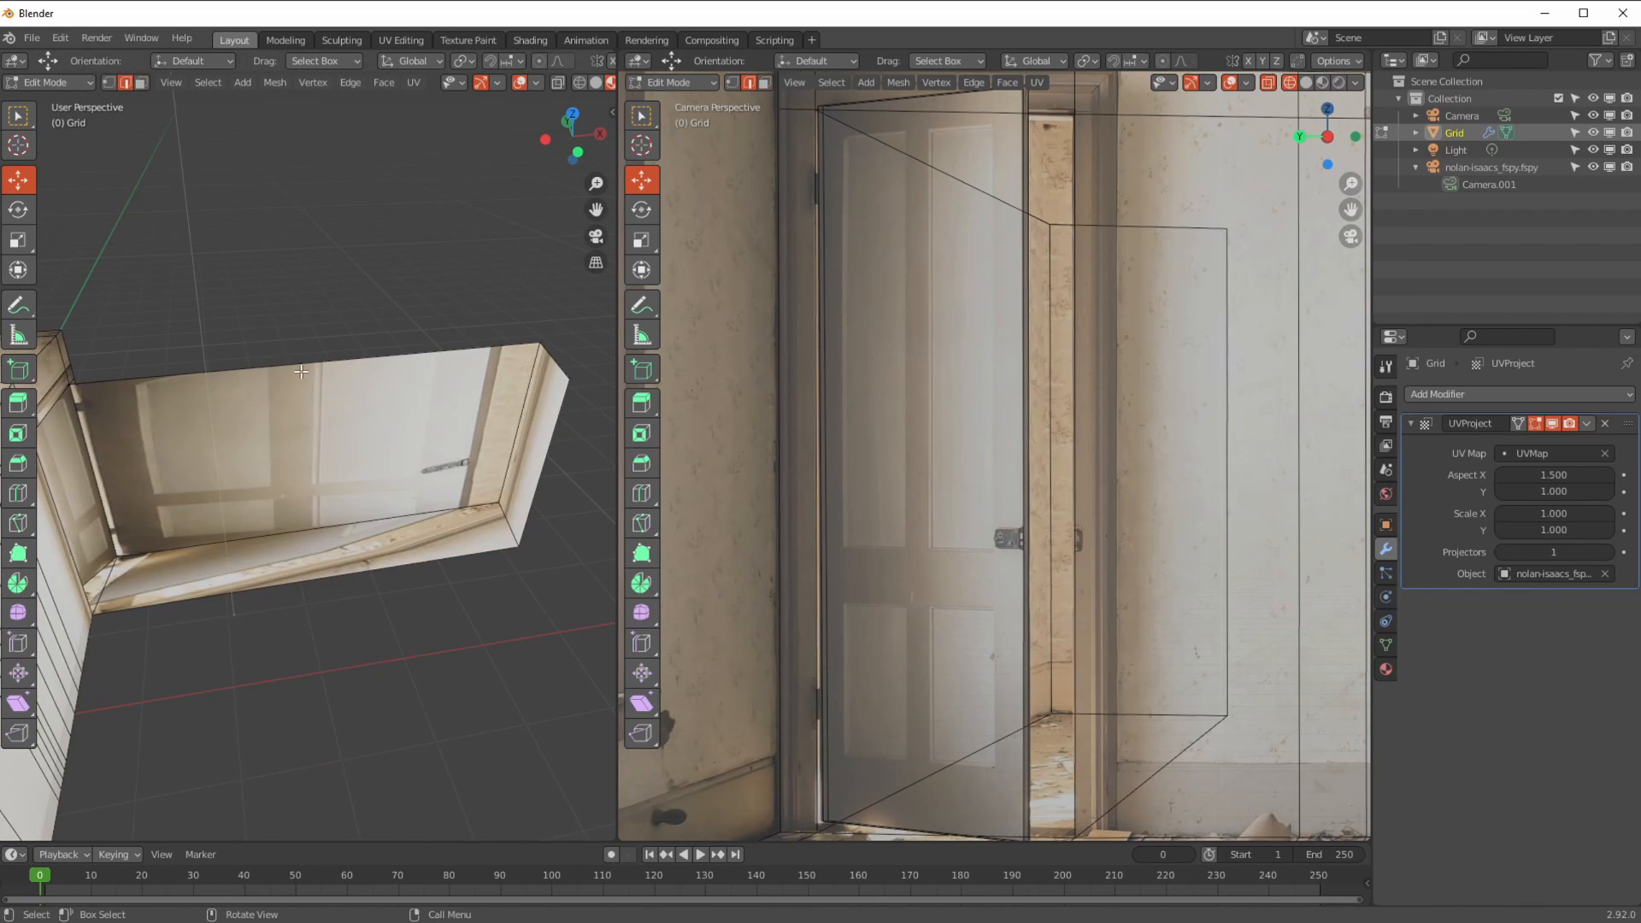
pyautogui.click(575, 351)
pyautogui.press('y')
pyautogui.click(385, 692)
pyautogui.moveTo(368, 658); pyautogui.dragTo(434, 505, button='middle')
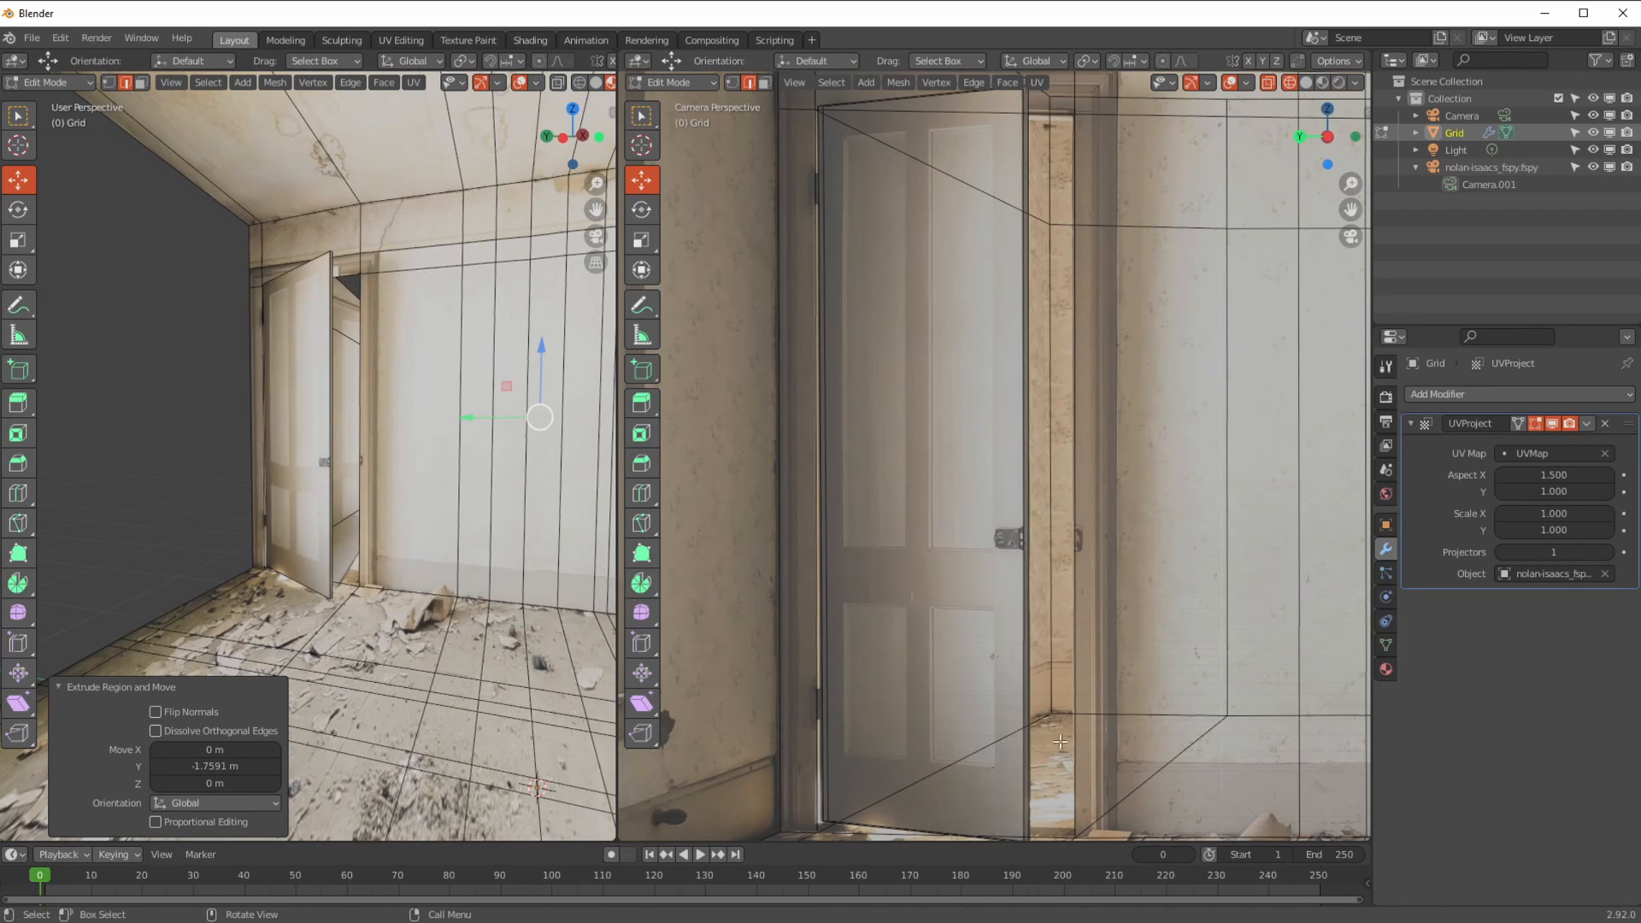
# - Select the floor's edge path along the window side and extrude it upward along Z to create the window wall
pyautogui.moveTo(367, 598); pyautogui.dragTo(300, 675, button='middle')
pyautogui.scroll(-3, 308, 547)
pyautogui.scroll(-3, 893, 615)
pyautogui.click(897, 666)
pyautogui.moveTo(257, 496); pyautogui.dragTo(479, 393, button='middle')
pyautogui.keyDown('ctrl'); pyautogui.click(171, 466); pyautogui.keyUp('ctrl')
pyautogui.press('e')
pyautogui.press('z')
pyautogui.click(932, 282)
# - Adjust the height of the window wall's upper edge along Z to meet the ceiling, including a move of about 0.45 m
pyautogui.press('g')
pyautogui.press('z')
pyautogui.click(923, 214)
pyautogui.press('g')
pyautogui.press('z')
pyautogui.click(299, 367)
pyautogui.moveTo(299, 462); pyautogui.dragTo(359, 359, button='middle')
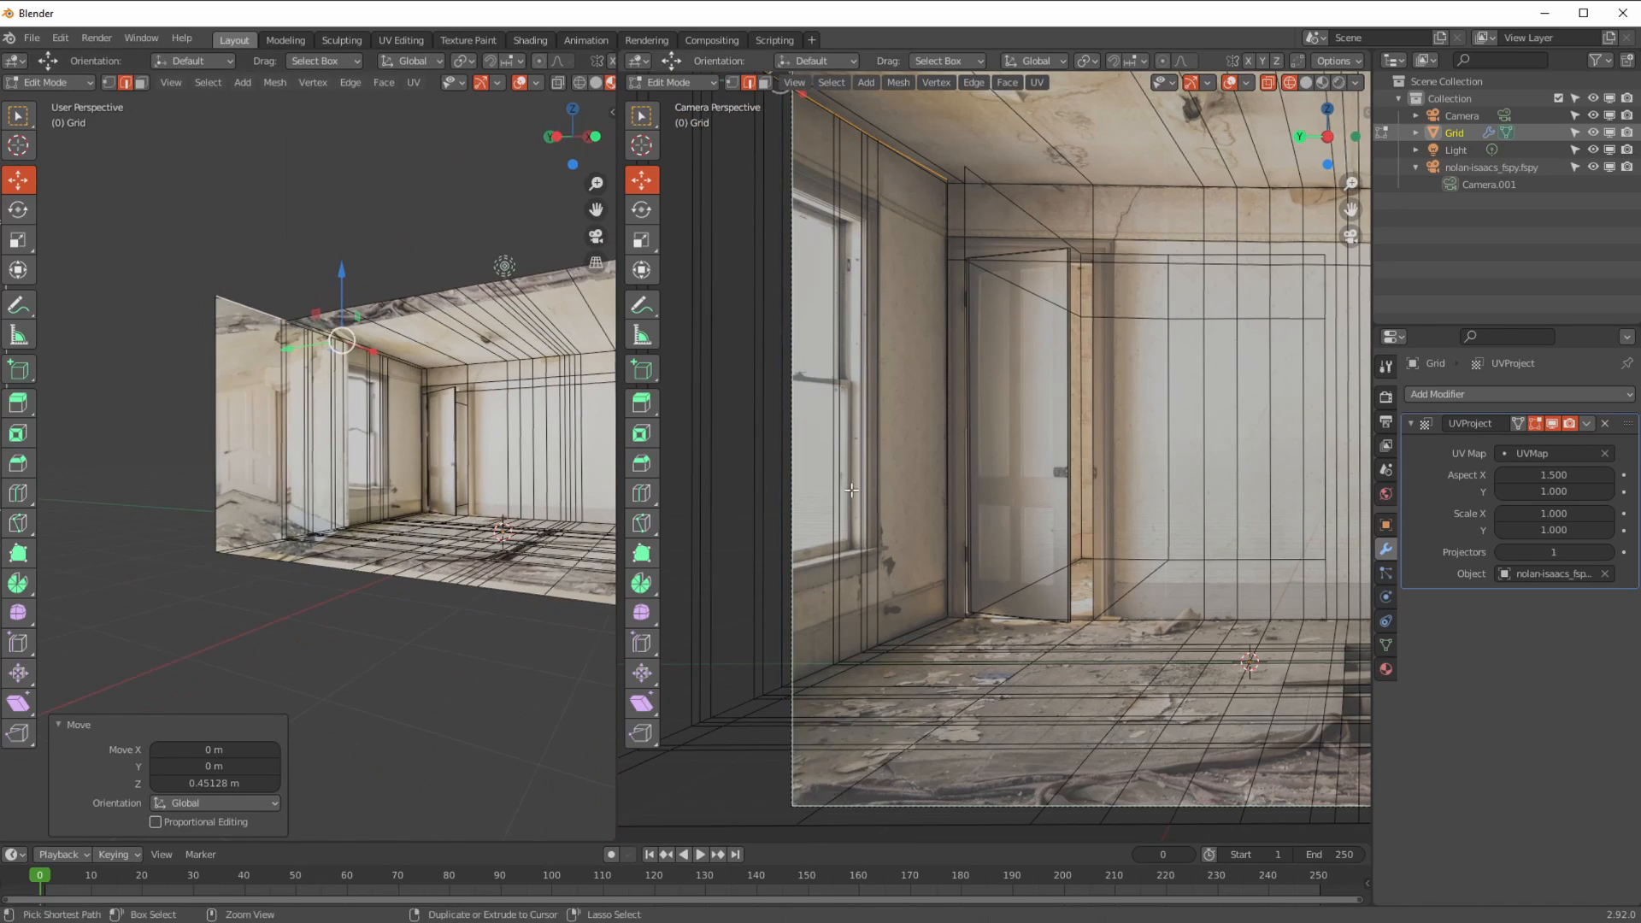
# - Add horizontal loop cuts across the window wall around the sill and nudge their placement to match the photo
pyautogui.scroll(2, 876, 568)
pyautogui.click(641, 493)
pyautogui.moveTo(833, 429); pyautogui.dragTo(832, 410)
pyautogui.scroll(4, 998, 385)
pyautogui.keyDown('shift'); pyautogui.moveTo(996, 402); pyautogui.dragTo(1012, 470, button='middle'); pyautogui.keyUp('shift')
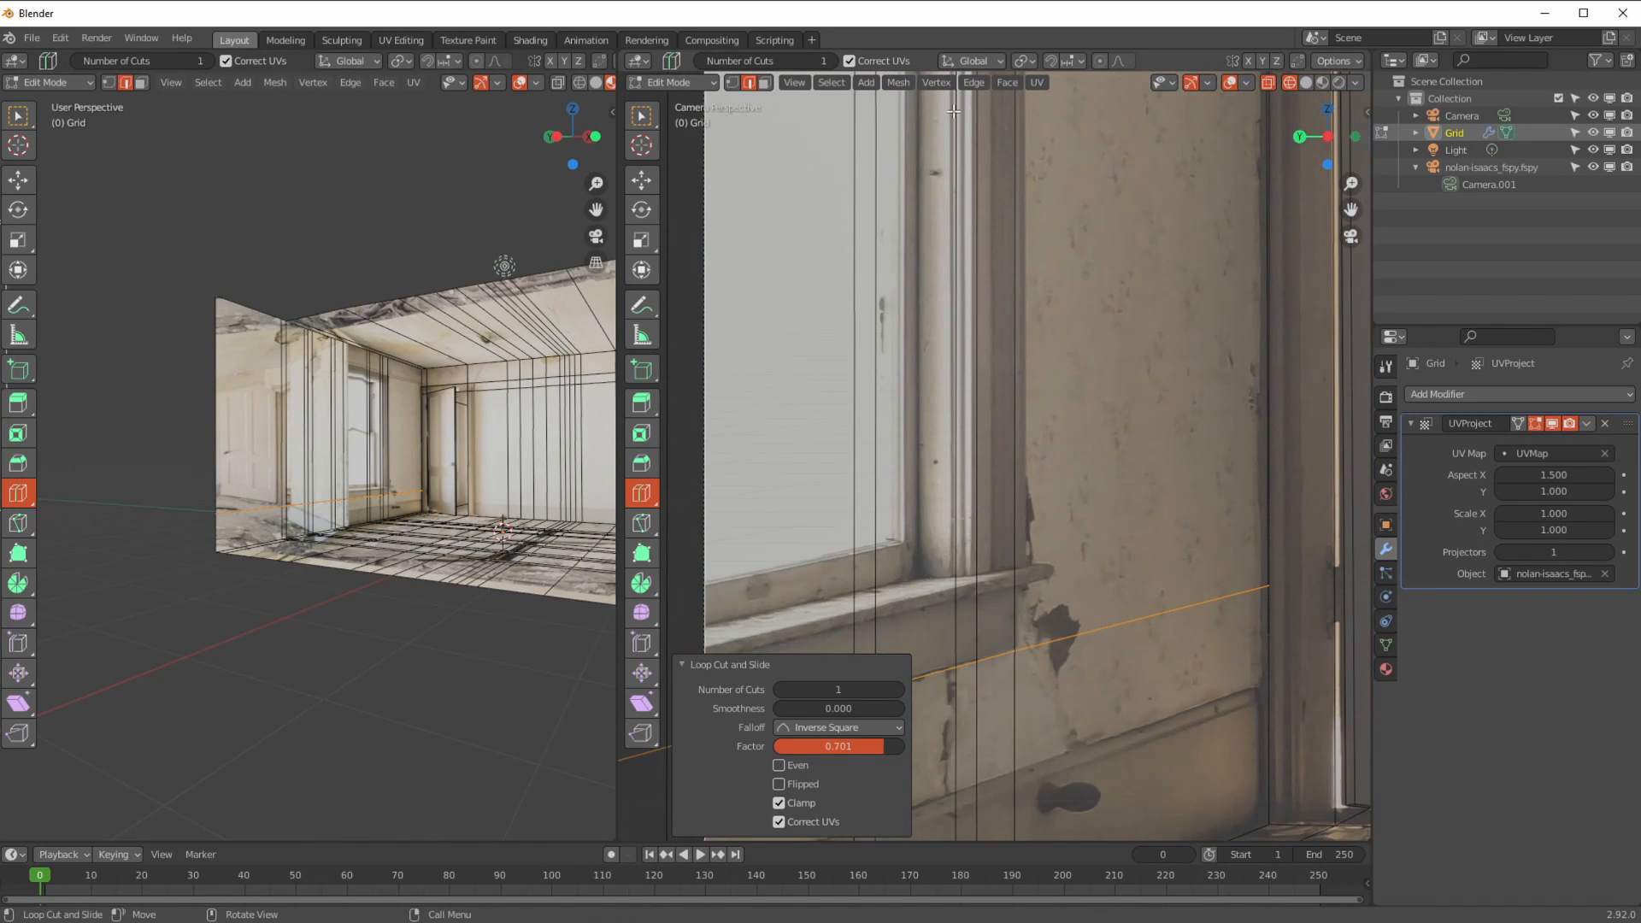
pyautogui.moveTo(961, 410); pyautogui.dragTo(961, 598)
pyautogui.click(641, 180)
pyautogui.scroll(7, 342, 474)
pyautogui.moveTo(453, 542); pyautogui.dragTo(453, 553)
# - Add another loop cut to the window wall with a factor of 0.622 and adjust the edge placement near the window
pyautogui.click(19, 493)
pyautogui.moveTo(506, 359); pyautogui.dragTo(515, 590)
pyautogui.moveTo(444, 479); pyautogui.dragTo(223, 427, button='middle')
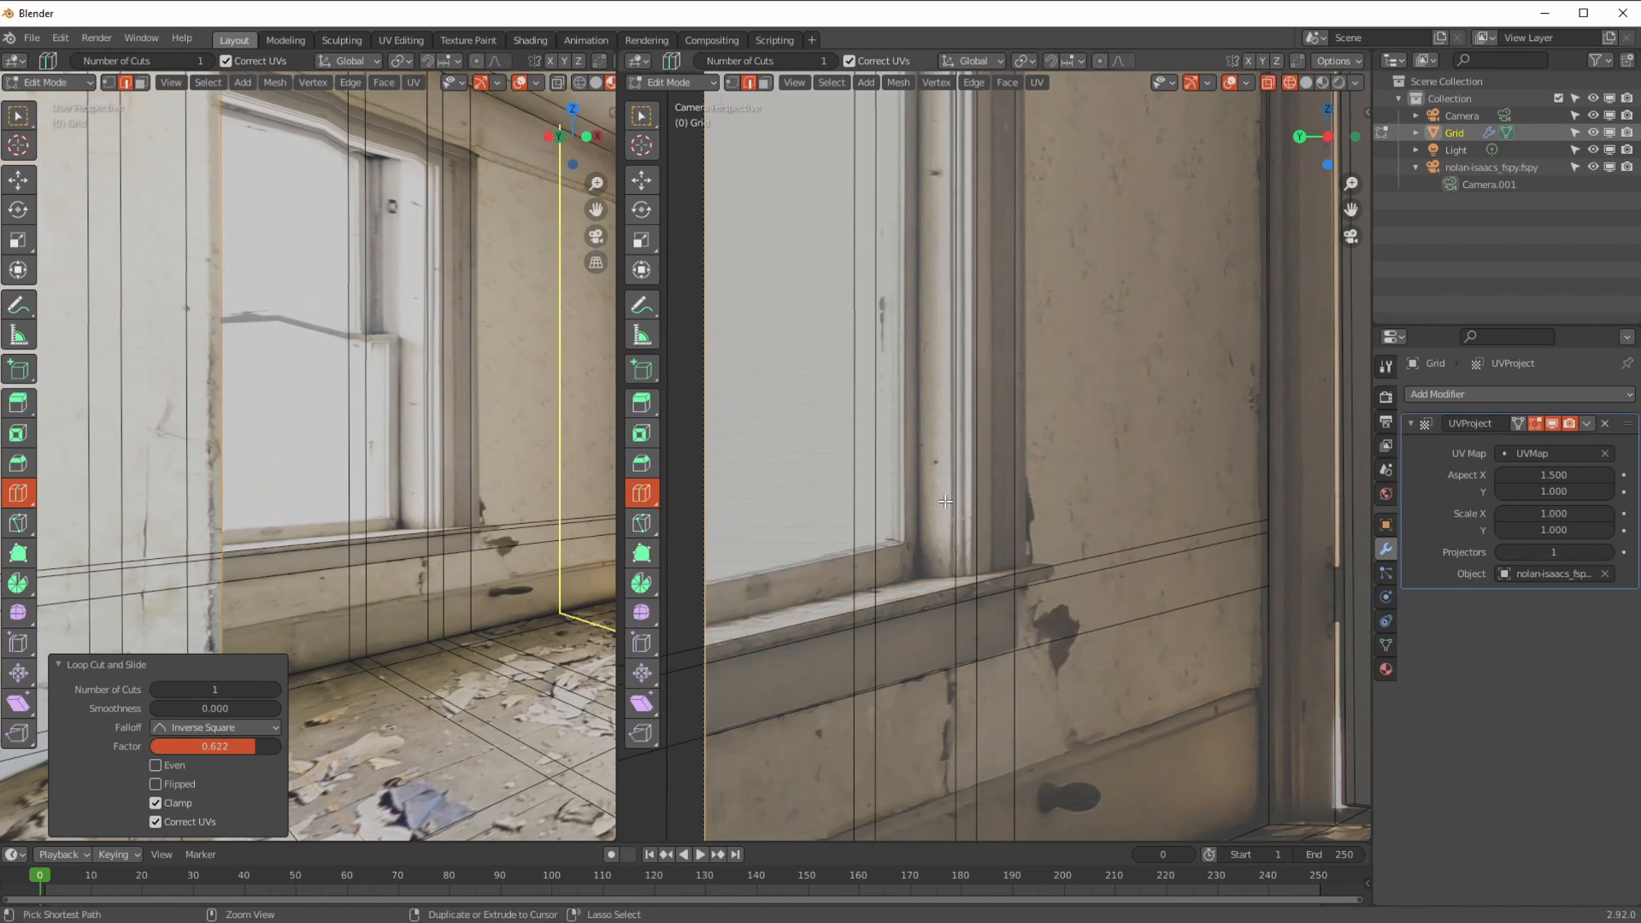
pyautogui.scroll(-3, 972, 598)
pyautogui.press('g')
pyautogui.press('z')
pyautogui.click(972, 598)
# - Add a horizontal loop cut at the window's middle rail with a factor of 0.195, and undo the stray extra cut
pyautogui.moveTo(190, 297); pyautogui.dragTo(190, 353)
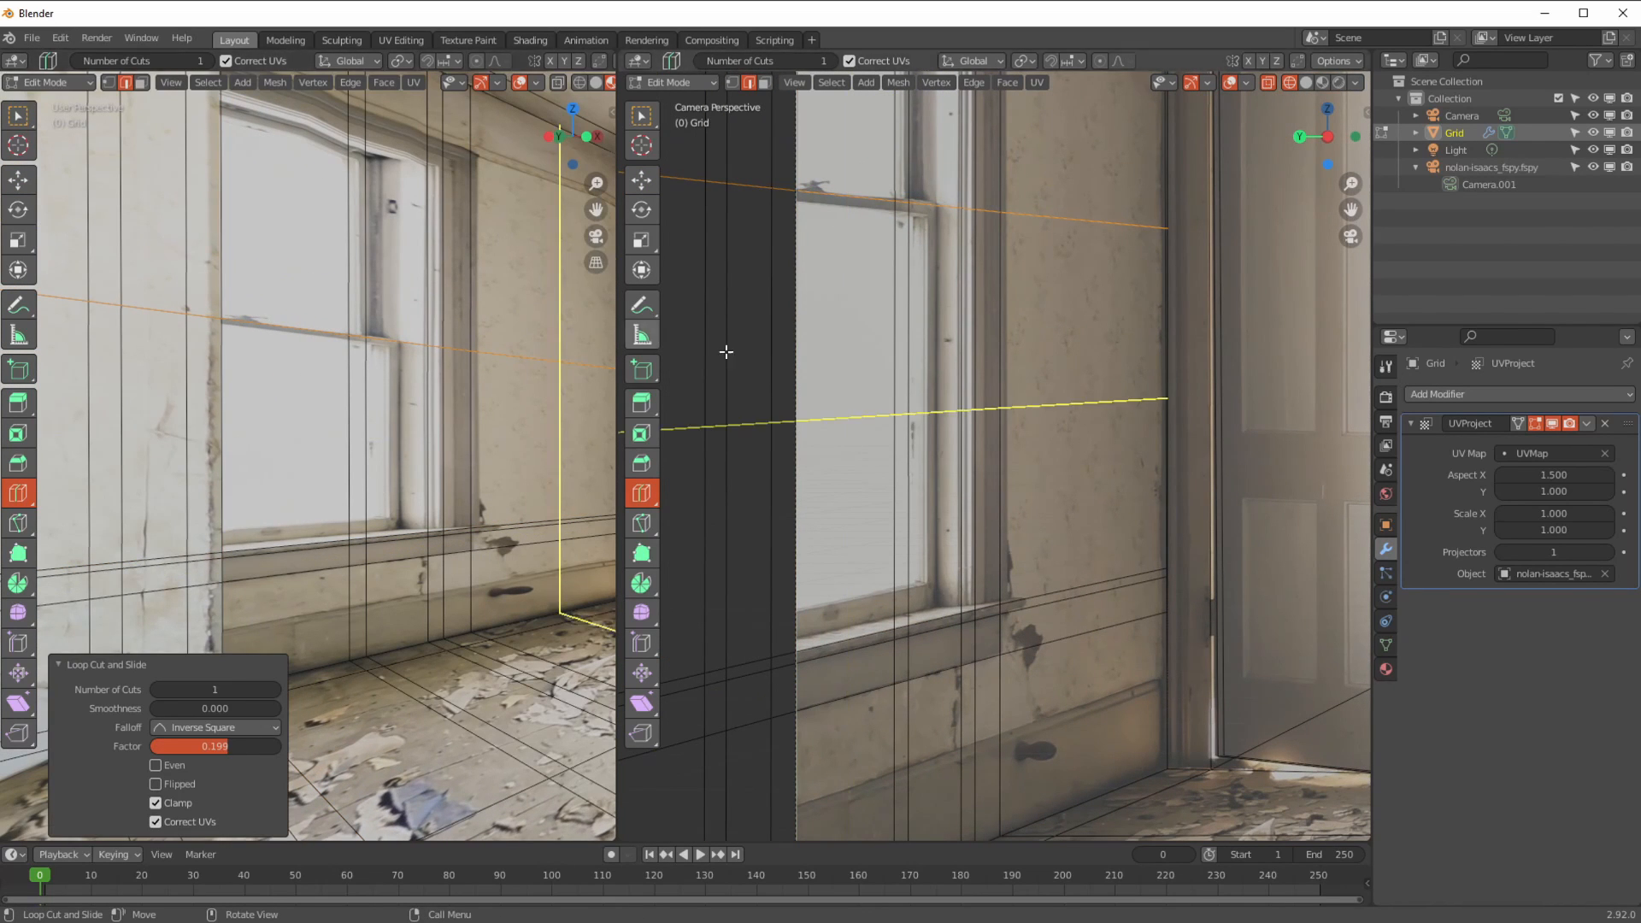
pyautogui.click(967, 597)
pyautogui.hotkey('ctrl', 'z')
pyautogui.click(641, 180)
pyautogui.click(945, 410)
pyautogui.keyDown('shift'); pyautogui.click(855, 402); pyautogui.keyUp('shift')
# - Add a horizontal loop cut along the top of the window opening with a factor of -0.304
pyautogui.keyDown('shift'); pyautogui.moveTo(871, 282); pyautogui.dragTo(872, 667, button='middle'); pyautogui.keyUp('shift')
pyautogui.click(641, 493)
pyautogui.moveTo(949, 376); pyautogui.dragTo(948, 316)
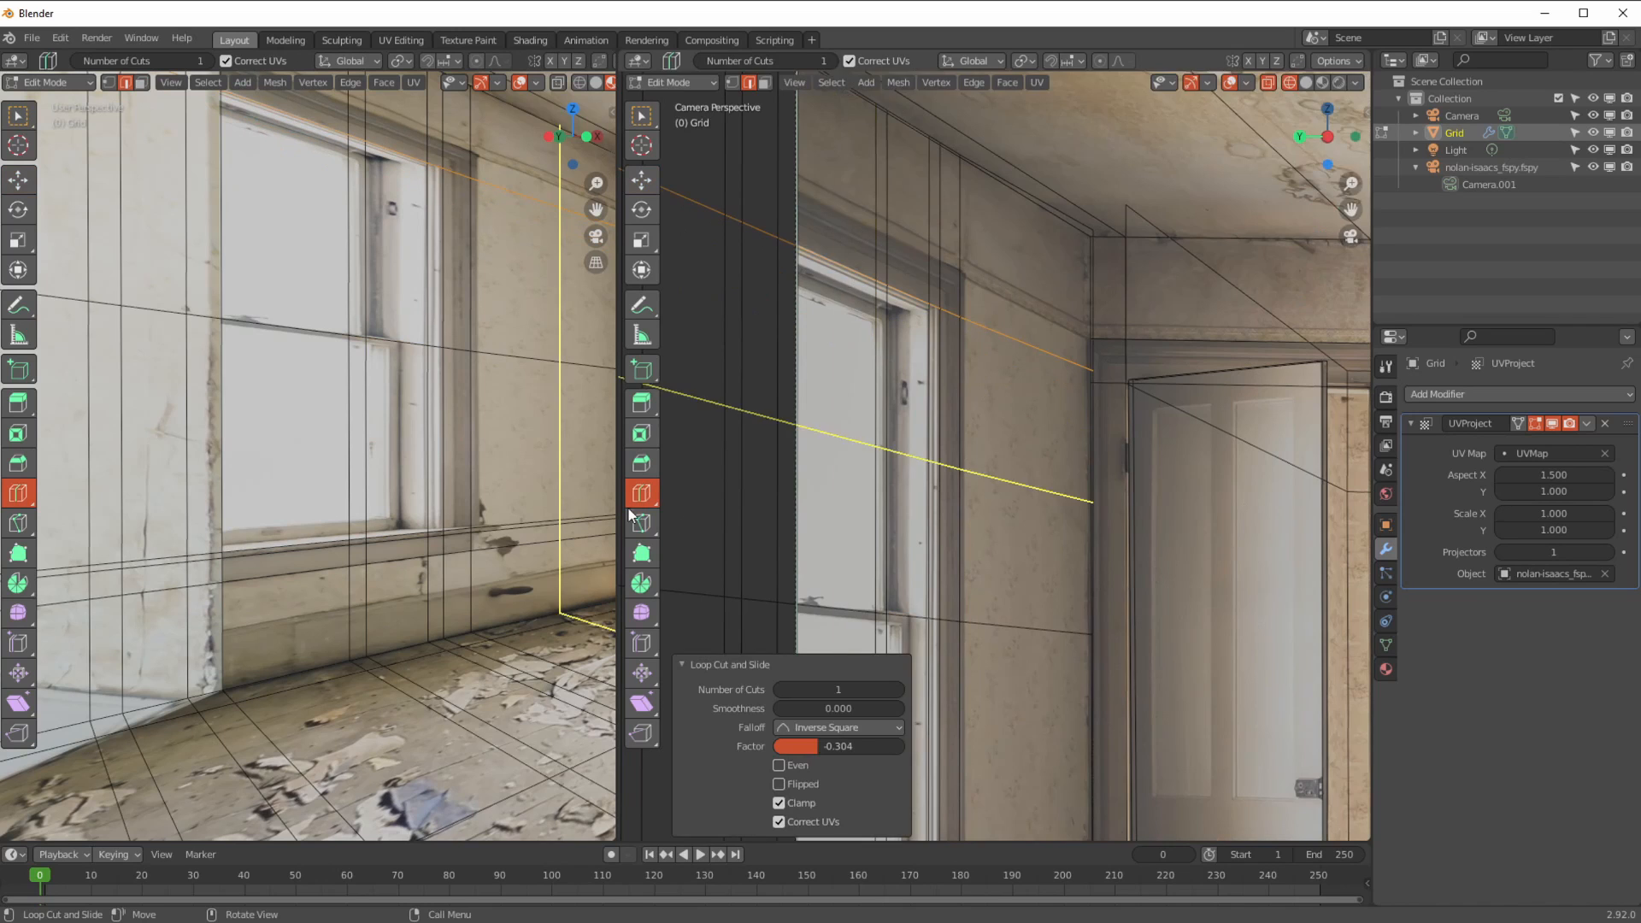
pyautogui.scroll(-1, 931, 368)
pyautogui.keyDown('shift'); pyautogui.moveTo(931, 367); pyautogui.dragTo(942, 216, button='middle'); pyautogui.keyUp('shift')
# - Select all faces covering the upper and lower window sashes and extrude them outward to recess the window
pyautogui.click(641, 180)
pyautogui.click(764, 82)
pyautogui.moveTo(782, 260); pyautogui.dragTo(958, 329)
pyautogui.keyDown('shift'); pyautogui.moveTo(755, 590); pyautogui.dragTo(958, 641); pyautogui.keyUp('shift')
pyautogui.moveTo(465, 478); pyautogui.dragTo(479, 564, button='middle')
pyautogui.press('e')
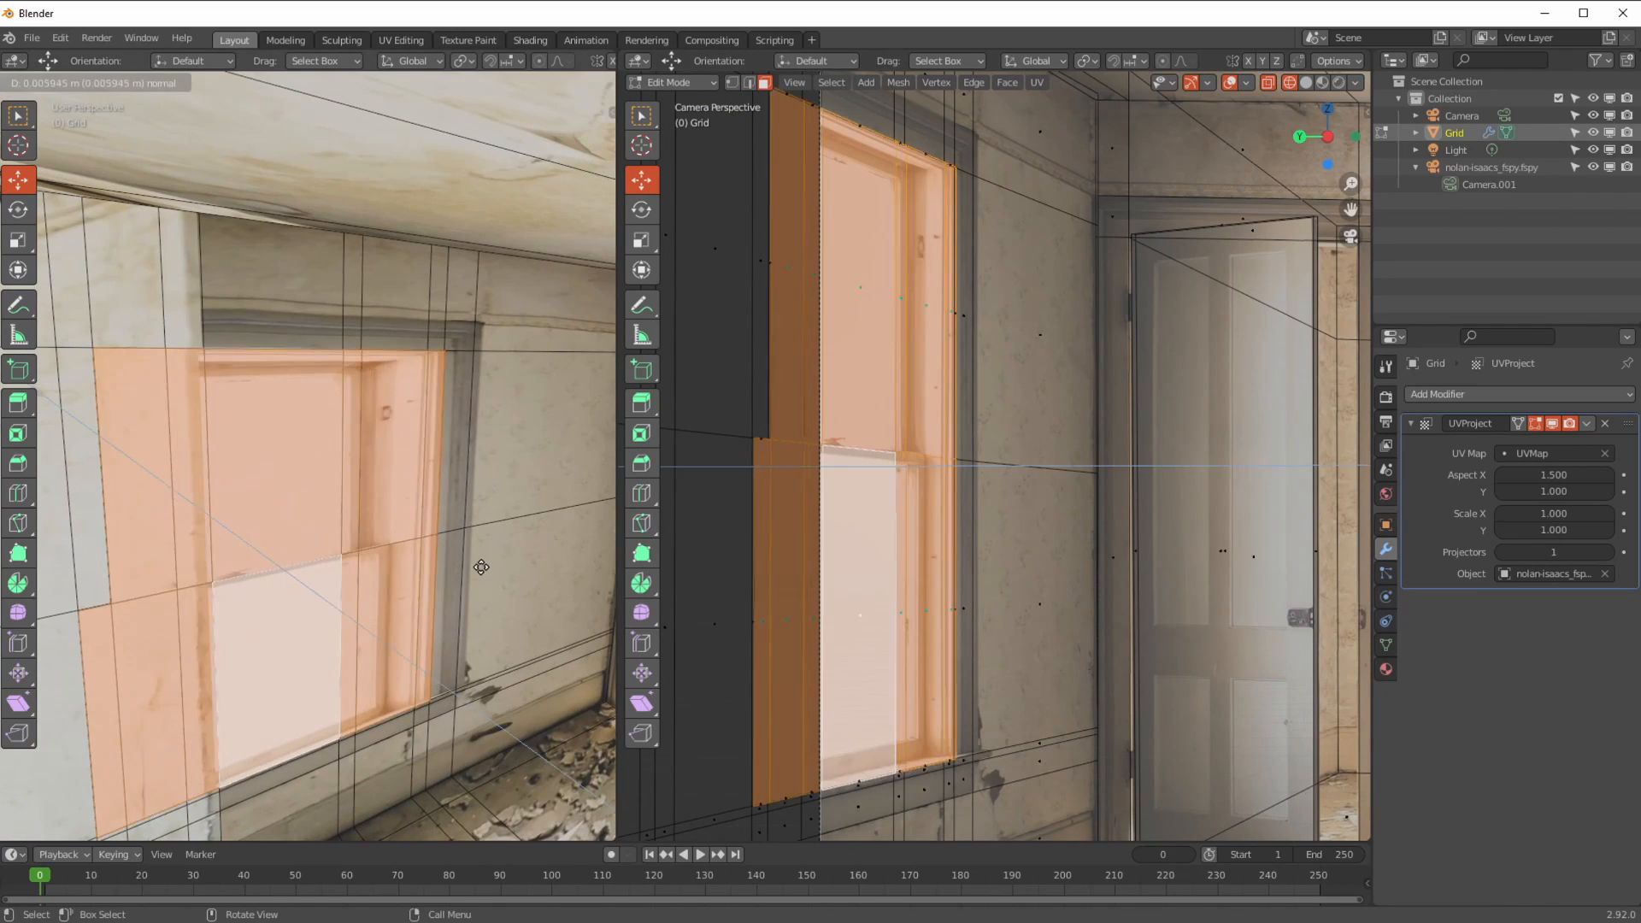
pyautogui.click(468, 551)
# - Select the upper sash faces of the window and extrude them farther outward along Y
pyautogui.moveTo(736, 248); pyautogui.dragTo(930, 334)
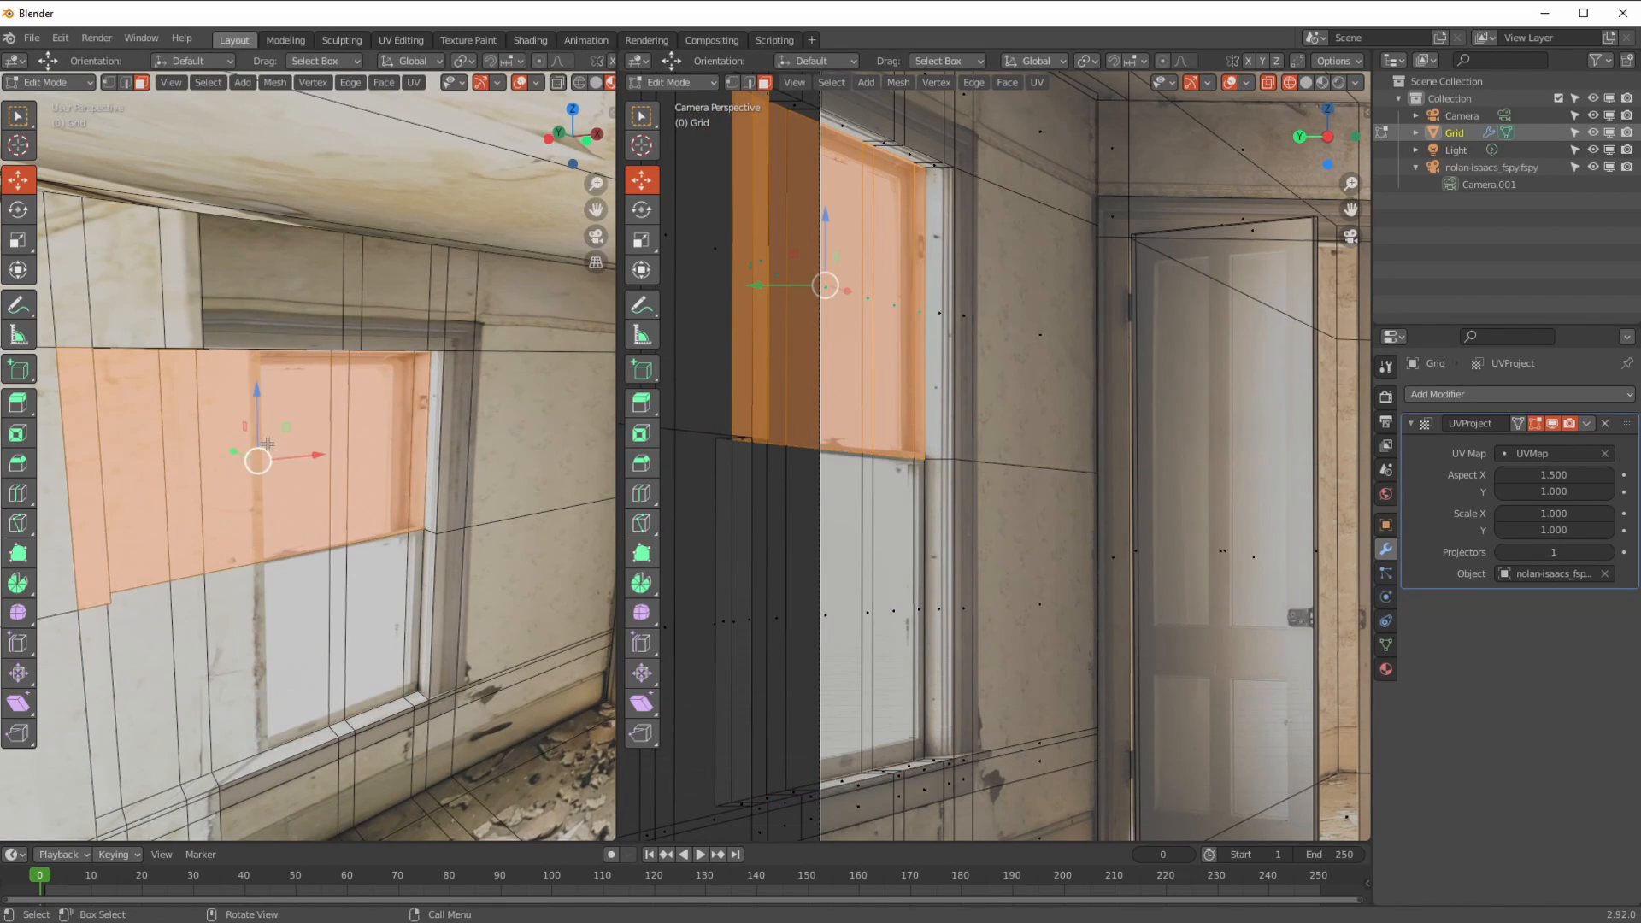
pyautogui.press('e')
pyautogui.press('y')
pyautogui.click(468, 498)
# - Select the narrow ledge faces along the window's middle rail and shift them slightly along Z to fit the photo
pyautogui.click(418, 528)
pyautogui.moveTo(419, 528)
pyautogui.mouseDown(button='middle')
pyautogui.moveTo(453, 590)
pyautogui.moveTo(444, 530)
pyautogui.mouseUp(button='middle')
pyautogui.click(464, 506)
pyautogui.click(412, 521)
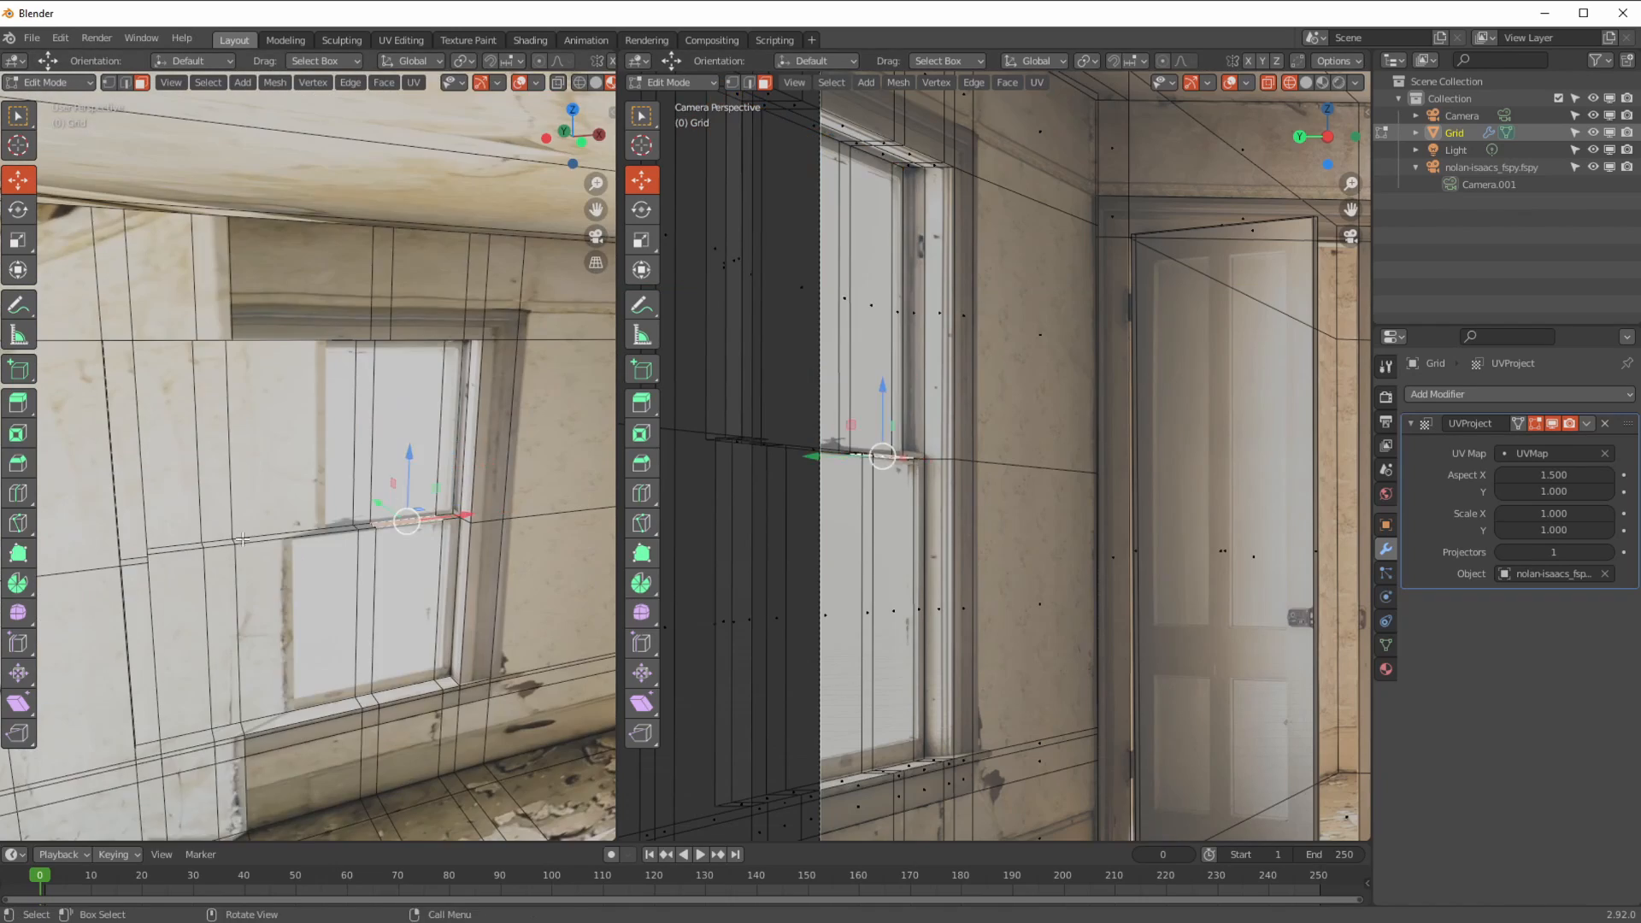
pyautogui.keyDown('ctrl'); pyautogui.click(242, 540); pyautogui.keyUp('ctrl')
pyautogui.scroll(4, 938, 512)
pyautogui.moveTo(843, 447); pyautogui.dragTo(843, 441)
# - Select the strip of faces along the window sill and extrude it along Y into the room
pyautogui.scroll(-5, 958, 427)
pyautogui.click(989, 553)
pyautogui.keyDown('ctrl'); pyautogui.click(847, 588); pyautogui.keyUp('ctrl')
pyautogui.scroll(5, 957, 590)
pyautogui.moveTo(128, 479); pyautogui.dragTo(162, 453, button='middle')
pyautogui.press('e')
pyautogui.press('y')
pyautogui.click(290, 523)
# - Select vertices of the extruded window sill and fine-tune their height with small Z moves to match the photo
pyautogui.press('1')
pyautogui.moveTo(158, 423); pyautogui.dragTo(568, 488)
pyautogui.moveTo(560, 483); pyautogui.dragTo(530, 423, button='middle')
pyautogui.keyDown('shift'); pyautogui.click(538, 417); pyautogui.keyUp('shift')
pyautogui.keyDown('ctrl'); pyautogui.click(215, 475); pyautogui.keyUp('ctrl')
pyautogui.moveTo(941, 440); pyautogui.dragTo(941, 432)
pyautogui.moveTo(325, 427); pyautogui.dragTo(384, 513, button='middle')
pyautogui.keyDown('shift'); pyautogui.moveTo(213, 461); pyautogui.dragTo(427, 512, button='middle'); pyautogui.keyUp('shift')
pyautogui.moveTo(351, 474); pyautogui.dragTo(397, 525)
pyautogui.moveTo(389, 513); pyautogui.dragTo(376, 466, button='middle')
pyautogui.moveTo(372, 447); pyautogui.dragTo(371, 441)
# - Select the edge path along the window sill and raise it about 0.01 m along Z
pyautogui.keyDown('shift'); pyautogui.moveTo(411, 461); pyautogui.dragTo(282, 393, button='middle'); pyautogui.keyUp('shift')
pyautogui.click(125, 83)
pyautogui.click(128, 513)
pyautogui.keyDown('ctrl'); pyautogui.click(495, 430); pyautogui.keyUp('ctrl')
pyautogui.keyDown('ctrl'); pyautogui.click(124, 505); pyautogui.keyUp('ctrl')
pyautogui.moveTo(964, 434); pyautogui.dragTo(964, 430)
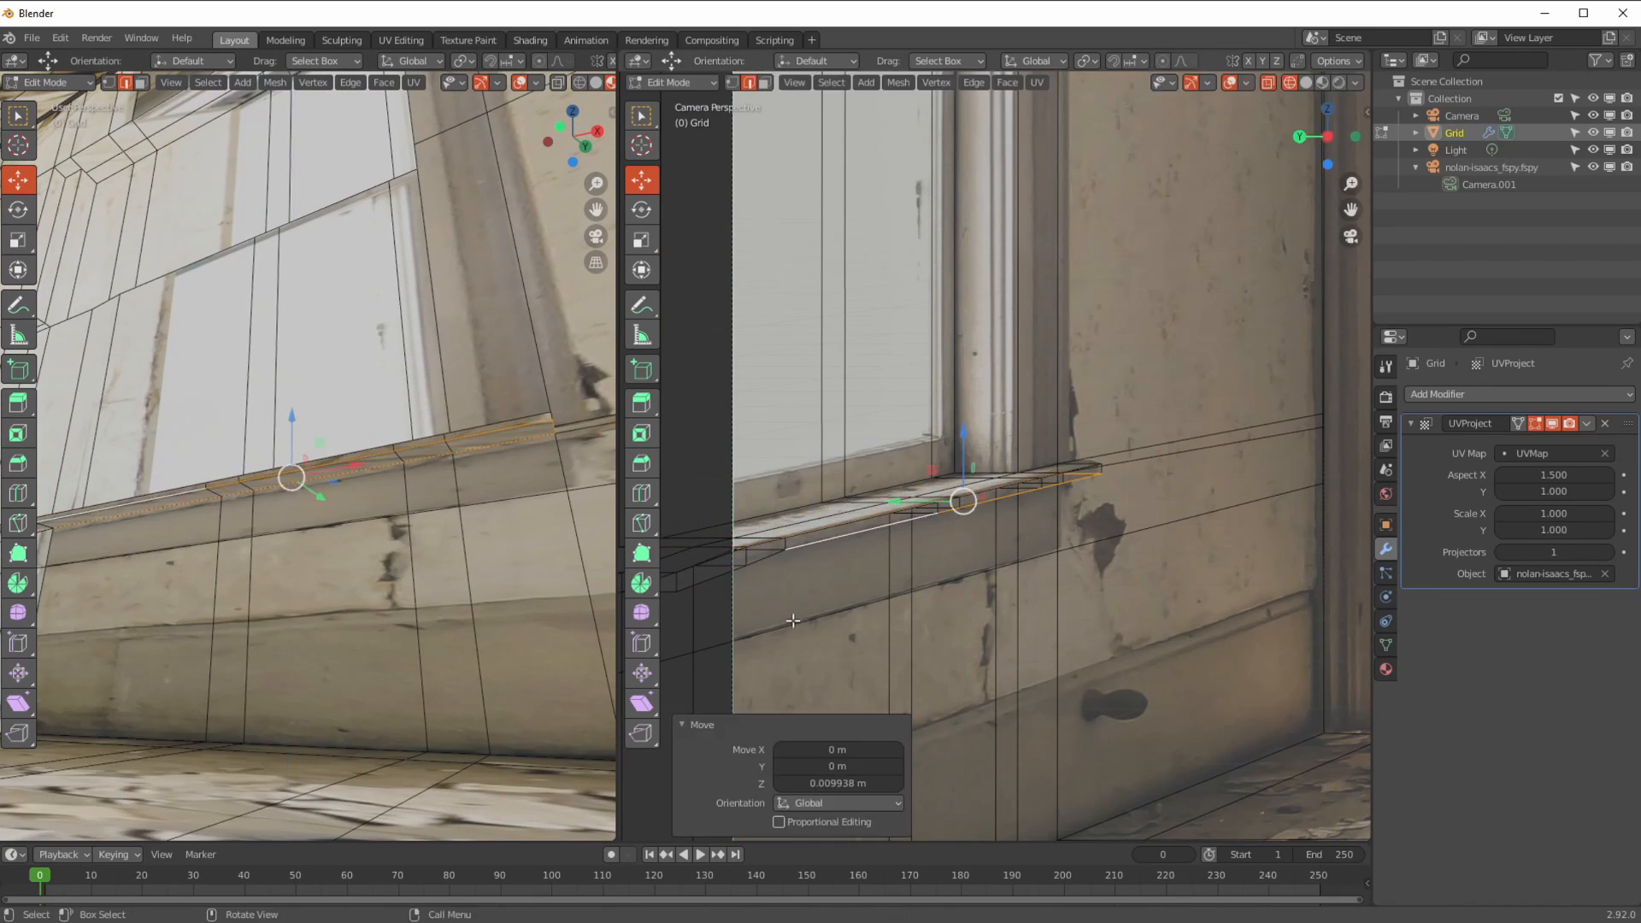
# - Add loop cuts around the lower window pane to outline its sash frame, and nudge their placement to the photo
pyautogui.moveTo(342, 530); pyautogui.dragTo(256, 479, button='middle')
pyautogui.click(18, 493)
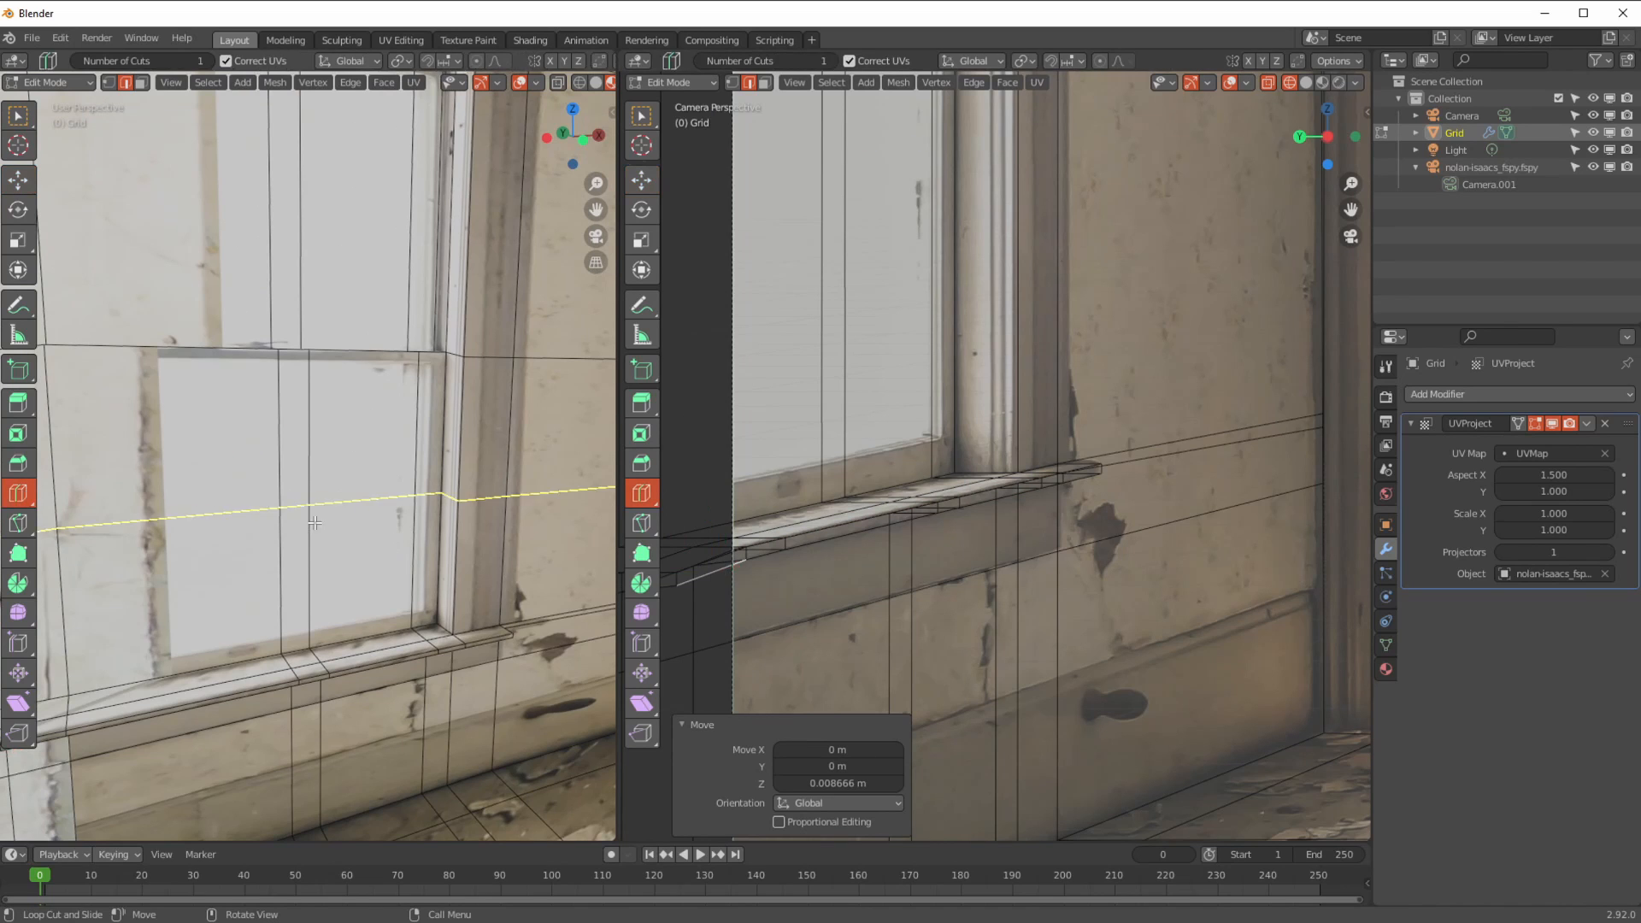
pyautogui.moveTo(314, 522); pyautogui.dragTo(315, 376)
pyautogui.click(430, 633)
pyautogui.moveTo(417, 504); pyautogui.dragTo(417, 609)
pyautogui.click(18, 180)
pyautogui.moveTo(685, 425); pyautogui.dragTo(686, 430)
# - Select the lower pane faces inside the sash frame and extrude them about 0.03 m along Y
pyautogui.scroll(-2, 828, 290)
pyautogui.keyDown('shift'); pyautogui.moveTo(828, 291); pyautogui.dragTo(836, 456, button='middle'); pyautogui.keyUp('shift')
pyautogui.click(765, 82)
pyautogui.moveTo(743, 393); pyautogui.dragTo(983, 496)
pyautogui.moveTo(248, 547); pyautogui.dragTo(342, 574, button='middle')
pyautogui.press('e')
pyautogui.press('y')
pyautogui.click(346, 579)
# - Return to the camera view, select the column of faces in the floor's middle, and extrude it about -0.049 m along Z
pyautogui.moveTo(791, 504); pyautogui.dragTo(793, 558, button='middle')
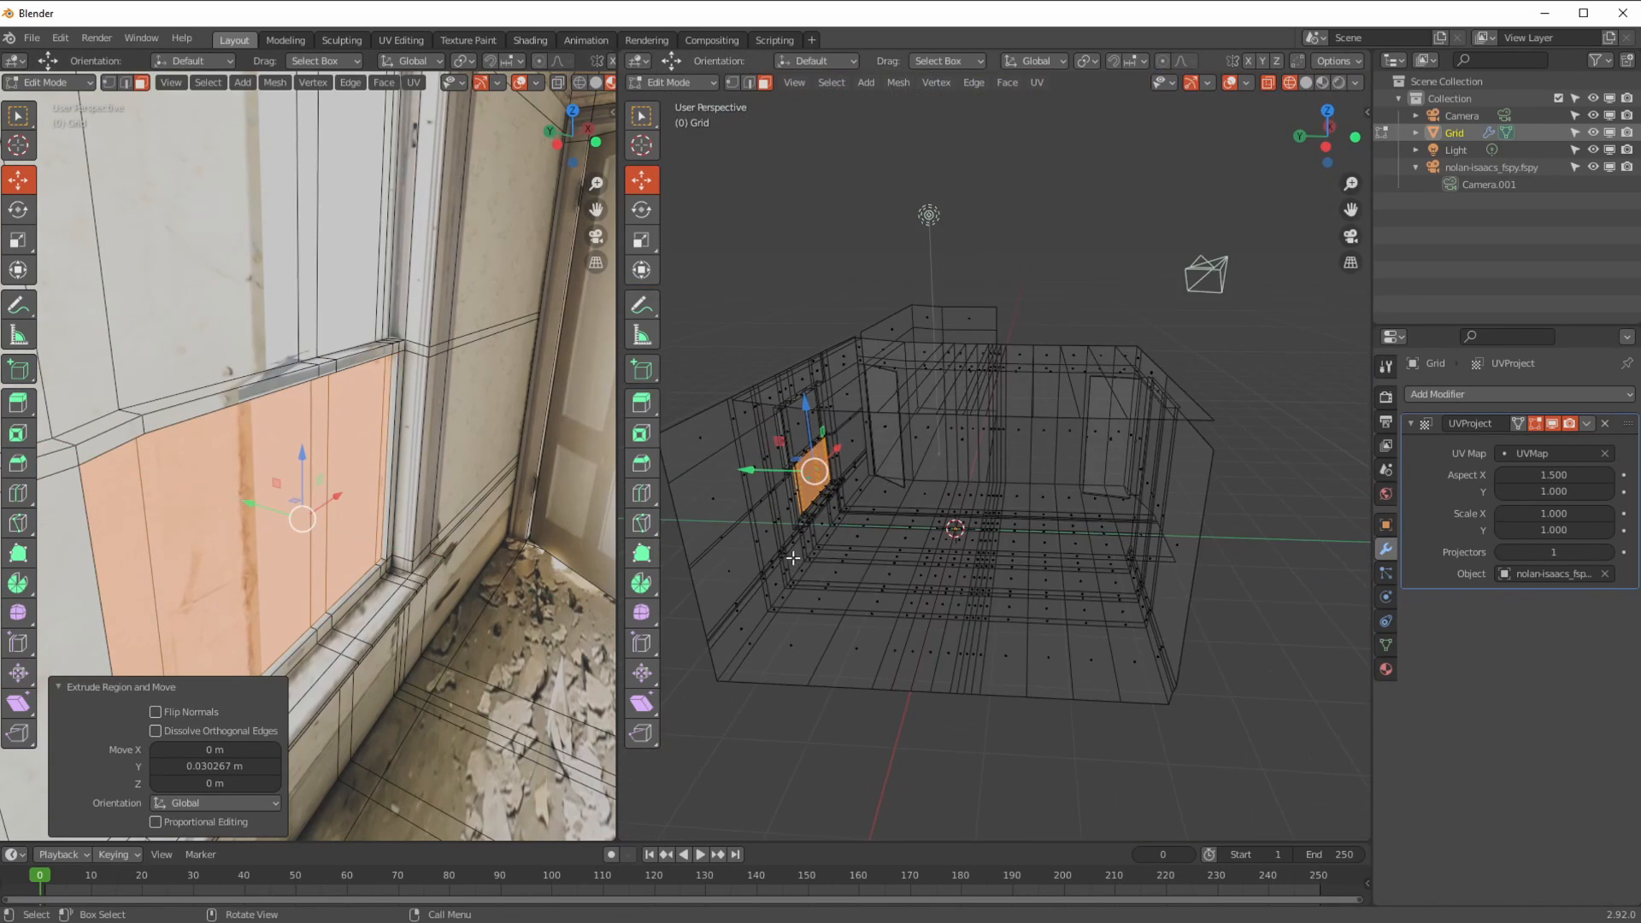
pyautogui.press('KP_0')
pyautogui.click(933, 557)
pyautogui.keyDown('shift'); pyautogui.click(989, 557); pyautogui.keyUp('shift')
pyautogui.keyDown('shift'); pyautogui.click(988, 480); pyautogui.keyUp('shift')
pyautogui.keyDown('shift'); pyautogui.click(938, 492); pyautogui.keyUp('shift')
pyautogui.keyDown('shift'); pyautogui.click(981, 317); pyautogui.keyUp('shift')
pyautogui.keyDown('shift'); pyautogui.click(938, 289); pyautogui.keyUp('shift')
pyautogui.press('e')
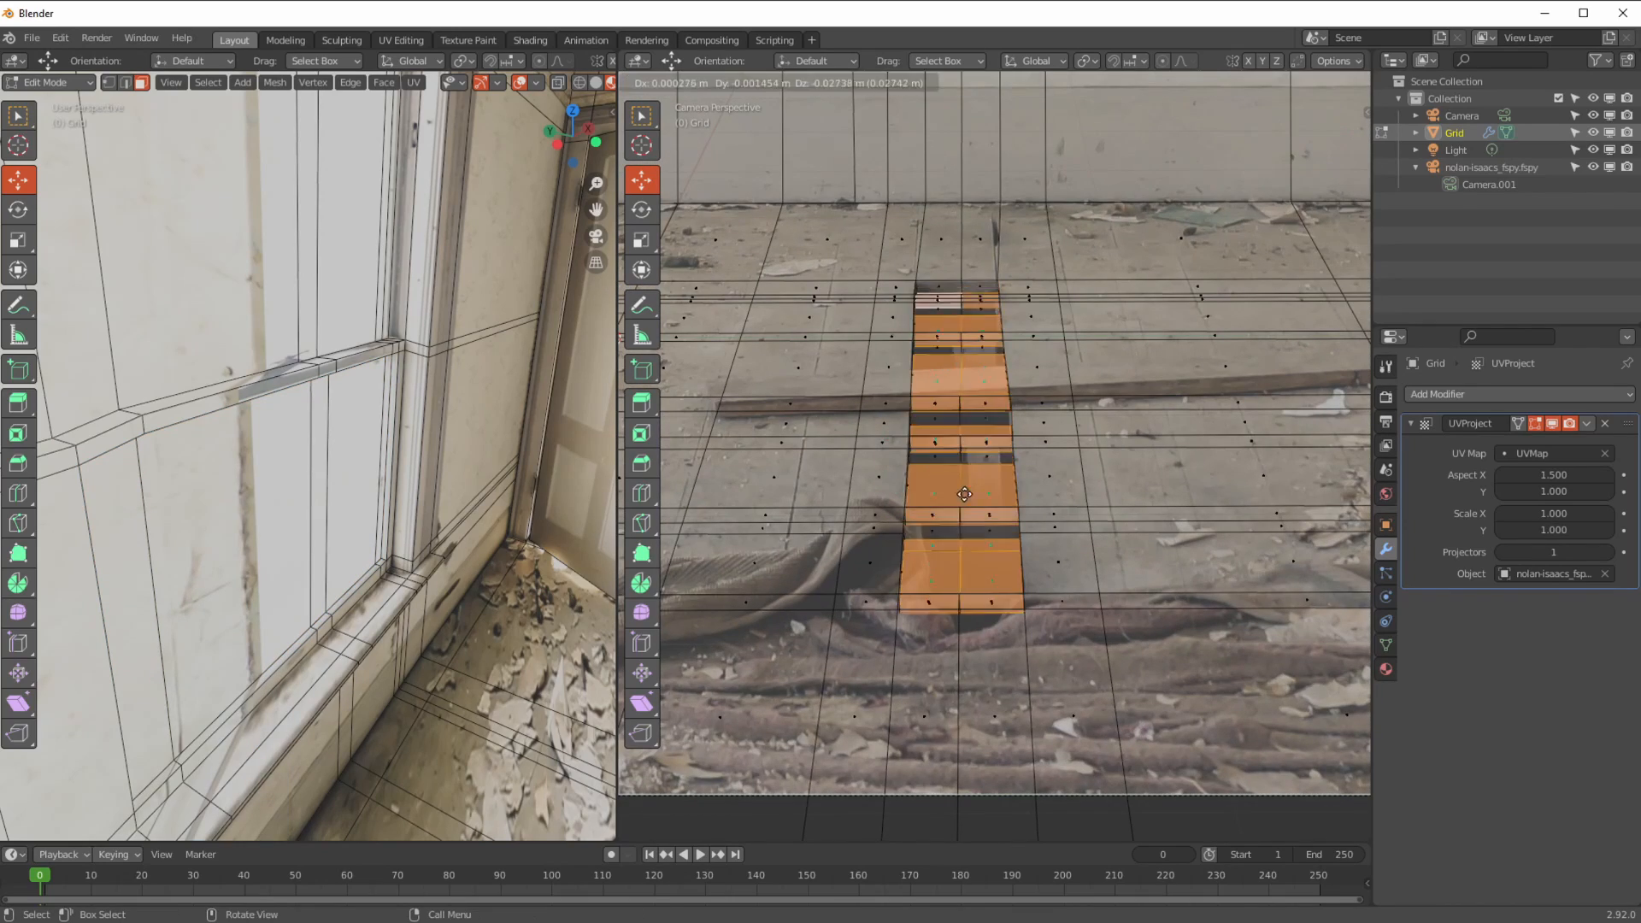
pyautogui.press('z')
pyautogui.click(960, 506)
pyautogui.moveTo(367, 589); pyautogui.dragTo(171, 600, button='middle')
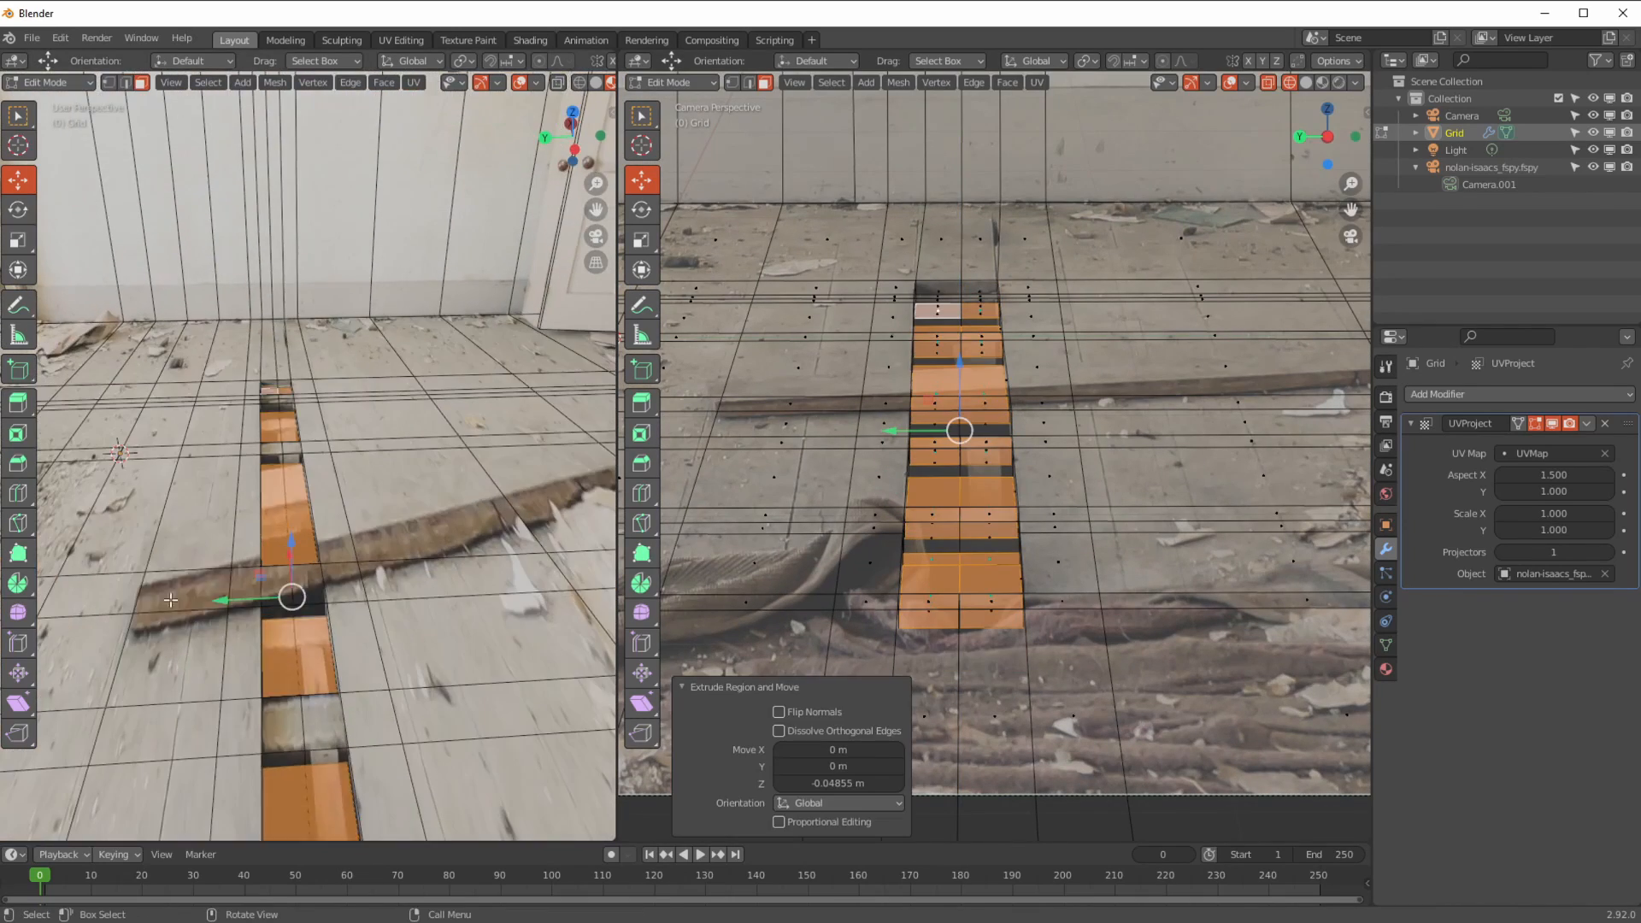
# - Duplicate a floor face beside the loose wooden plank and raise the copy slightly along Z
pyautogui.click(171, 599)
pyautogui.hotkey('shift', 'd')
pyautogui.click(172, 572)
pyautogui.press('KP_Decimal')
pyautogui.moveTo(175, 530); pyautogui.dragTo(340, 496, button='middle')
pyautogui.press('g')
pyautogui.press('z')
pyautogui.click(302, 460)
# - Move the duplicated face's corner vertices along X to match the loose plank's edges
pyautogui.press('1')
pyautogui.click(427, 542)
pyautogui.press('g')
pyautogui.press('x')
pyautogui.press('g')
pyautogui.press('x')
pyautogui.click(193, 453)
pyautogui.press('g')
pyautogui.press('x')
pyautogui.click(154, 551)
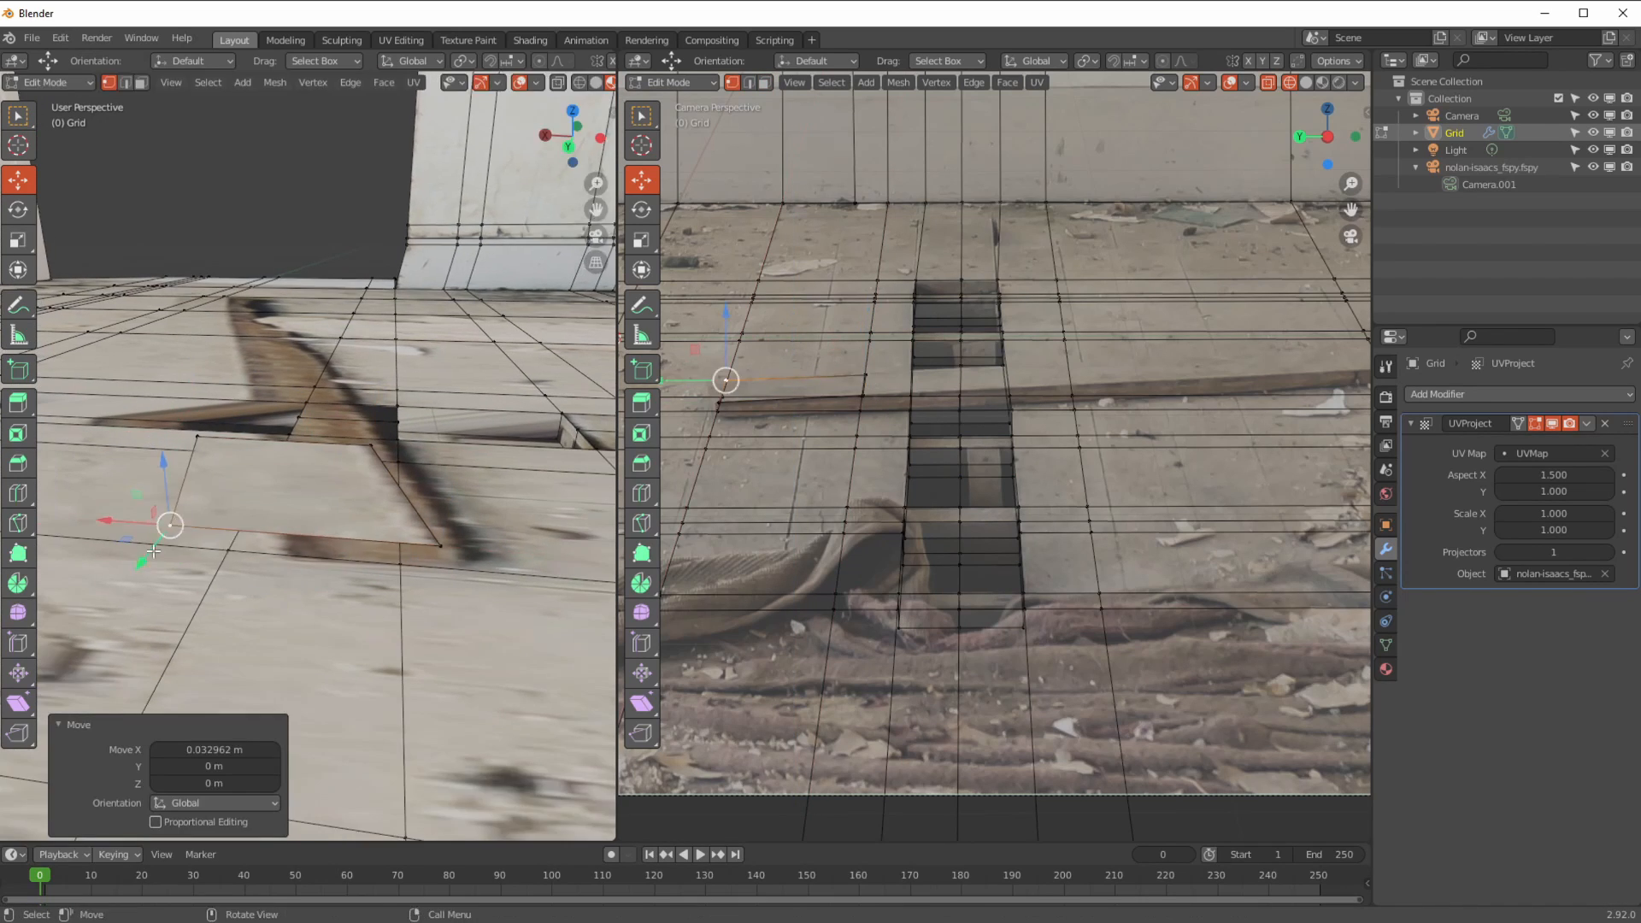
# - Slide the corner vertices at the plank's left end along Y to meet its end in the photo
pyautogui.press('g')
pyautogui.press('y')
pyautogui.keyDown('shift'); pyautogui.moveTo(154, 547); pyautogui.dragTo(223, 559, button='middle'); pyautogui.keyUp('shift')
pyautogui.scroll(7, 714, 395)
pyautogui.click(884, 460)
pyautogui.press('g')
pyautogui.press('y')
# - Select the opposite two corners of the duplicated face and stretch them along Y and X toward the plank's right end
pyautogui.keyDown('shift'); pyautogui.moveTo(1197, 449); pyautogui.dragTo(897, 487, button='middle'); pyautogui.keyUp('shift')
pyautogui.click(908, 406)
pyautogui.keyDown('shift'); pyautogui.click(908, 484); pyautogui.keyUp('shift')
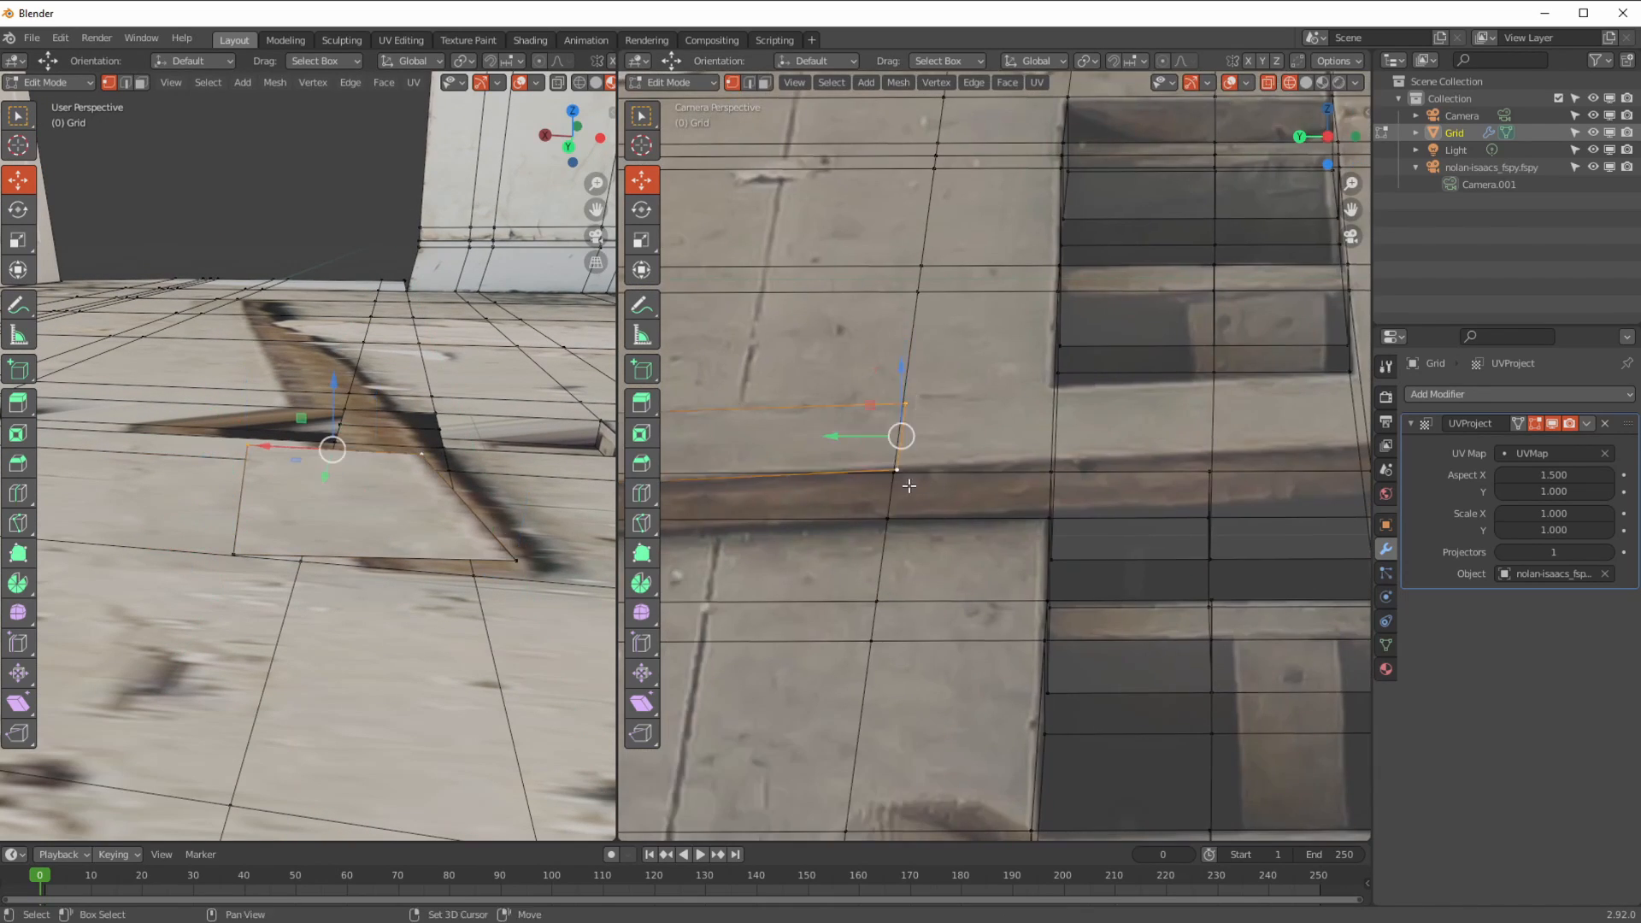
pyautogui.scroll(-6, 909, 486)
pyautogui.press('g')
pyautogui.press('y')
pyautogui.press('g')
pyautogui.press('y')
pyautogui.press('g')
pyautogui.press('x')
# - Move the front corner vertex at the plank's right end along Y and X onto the photo's plank corner
pyautogui.click(248, 316)
pyautogui.scroll(6, 1025, 530)
pyautogui.click(1008, 530)
pyautogui.press('g')
pyautogui.press('y')
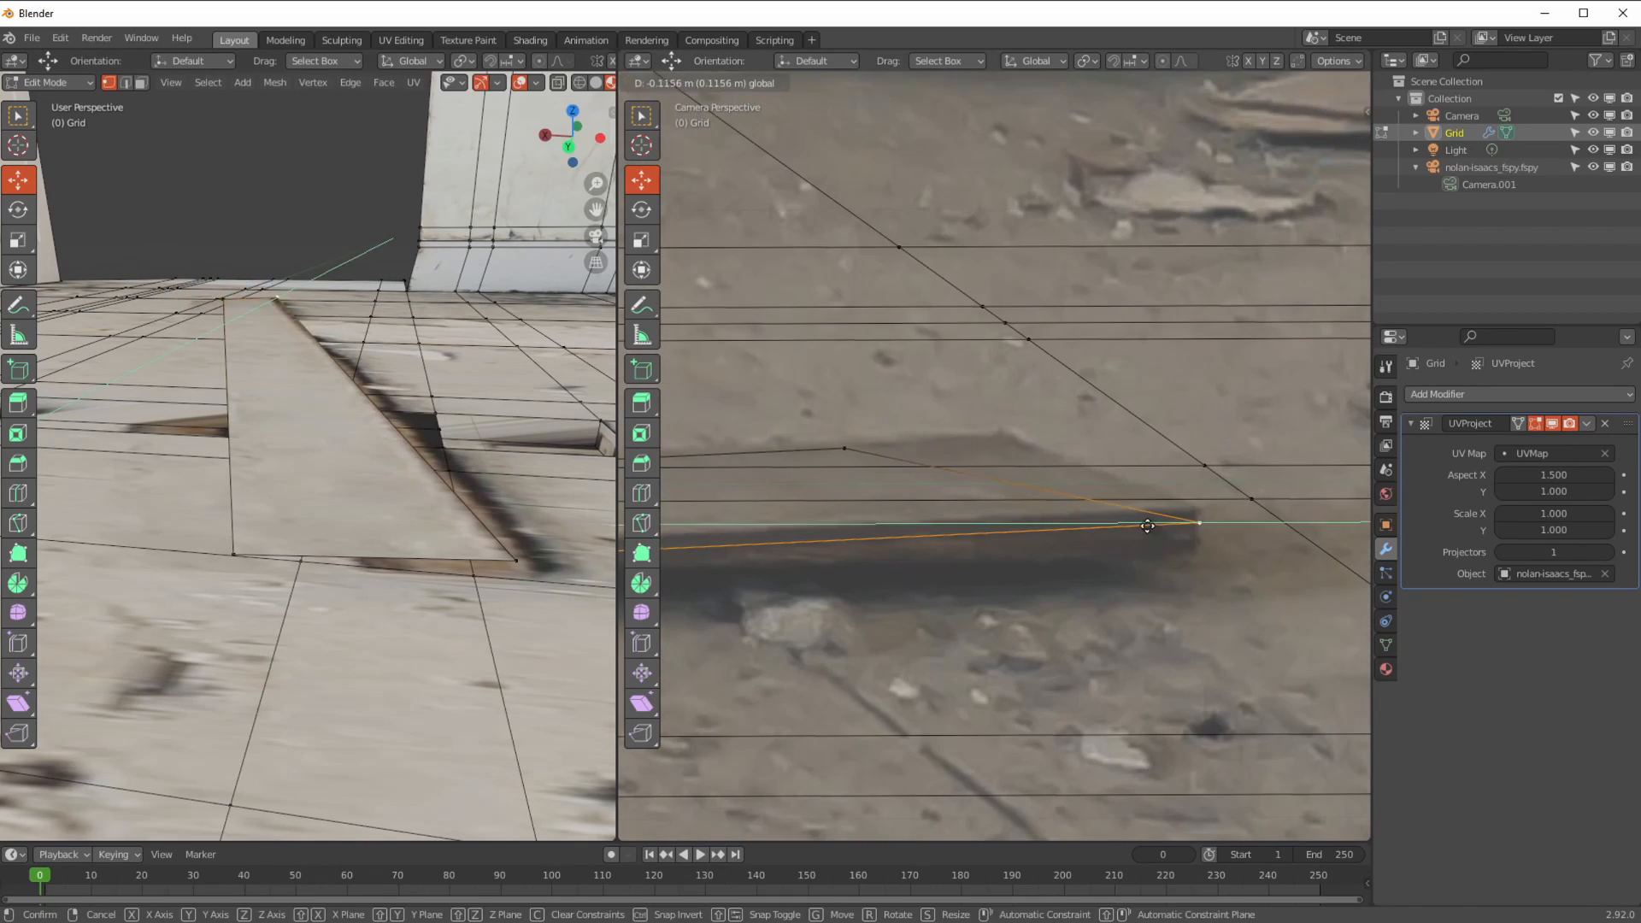
pyautogui.click(1147, 527)
pyautogui.press('g')
pyautogui.press('x')
pyautogui.press('g')
pyautogui.press('y')
# - Move the rear corner vertex at the plank's right end along Y and X onto the plank's back corner
pyautogui.click(845, 448)
pyautogui.press('g')
pyautogui.press('y')
pyautogui.press('g')
pyautogui.press('x')
pyautogui.moveTo(461, 367); pyautogui.dragTo(291, 462, button='middle')
pyautogui.press('g')
pyautogui.press('y')
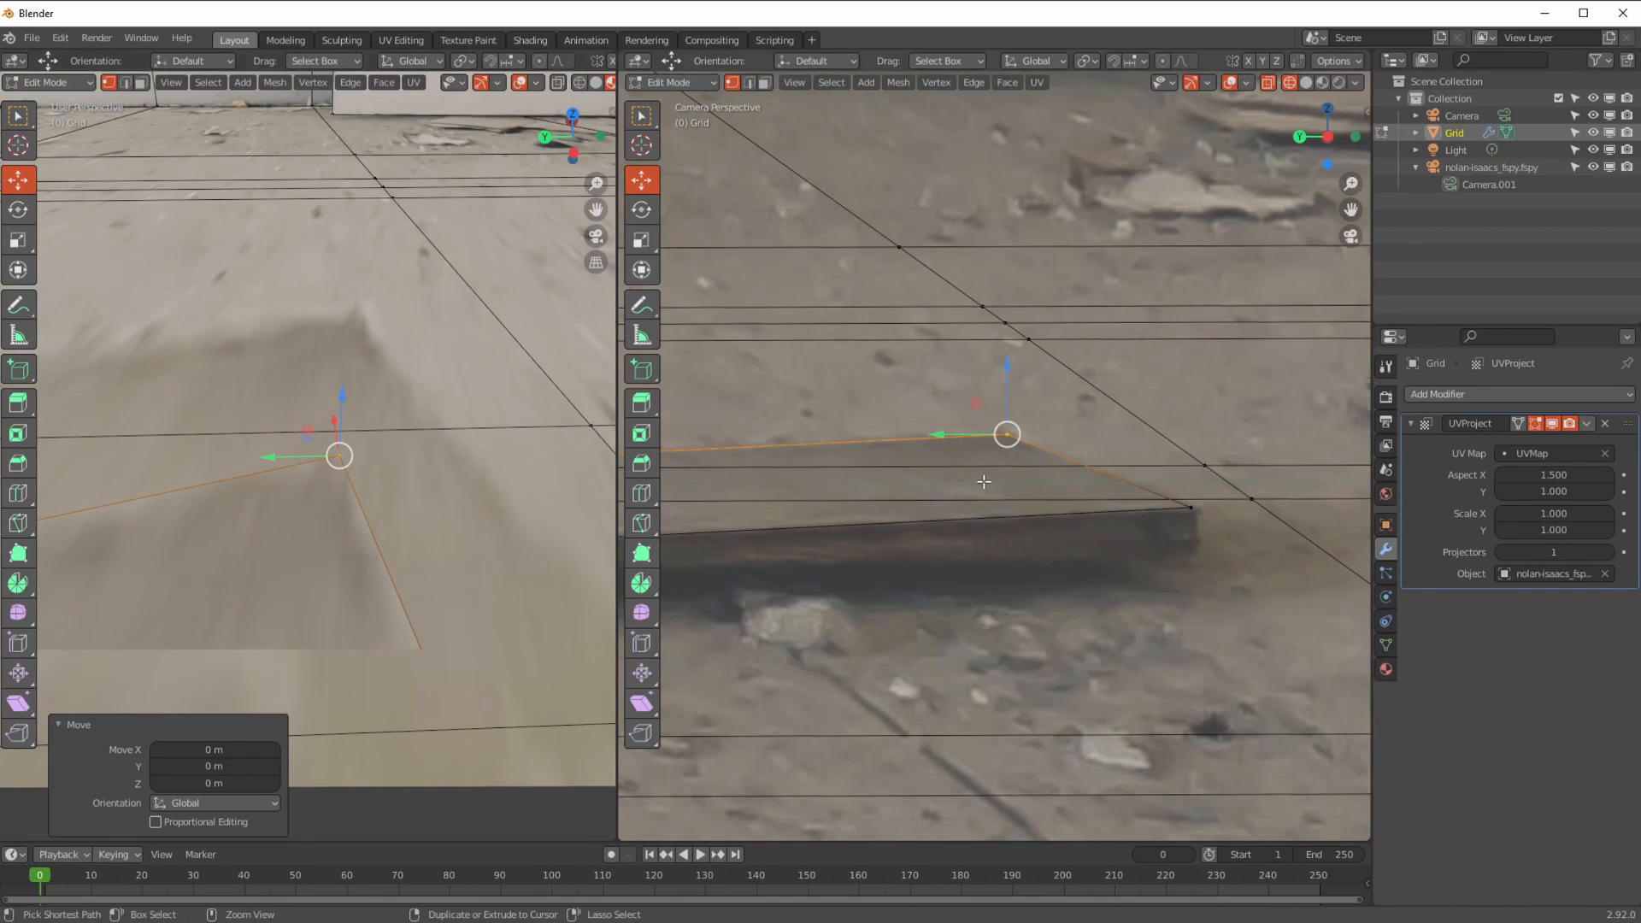
# - Select the plank face, extrude it down about 0.03 m along Z, and nudge its height along Z
pyautogui.scroll(-8, 984, 482)
pyautogui.scroll(-3, 282, 513)
pyautogui.moveTo(299, 530)
pyautogui.mouseDown(button='middle')
pyautogui.moveTo(208, 578)
pyautogui.moveTo(282, 461)
pyautogui.moveTo(384, 675)
pyautogui.moveTo(278, 534)
pyautogui.moveTo(293, 519)
pyautogui.moveTo(193, 509)
pyautogui.mouseUp(button='middle')
pyautogui.press('3')
pyautogui.click(367, 431)
pyautogui.press('e')
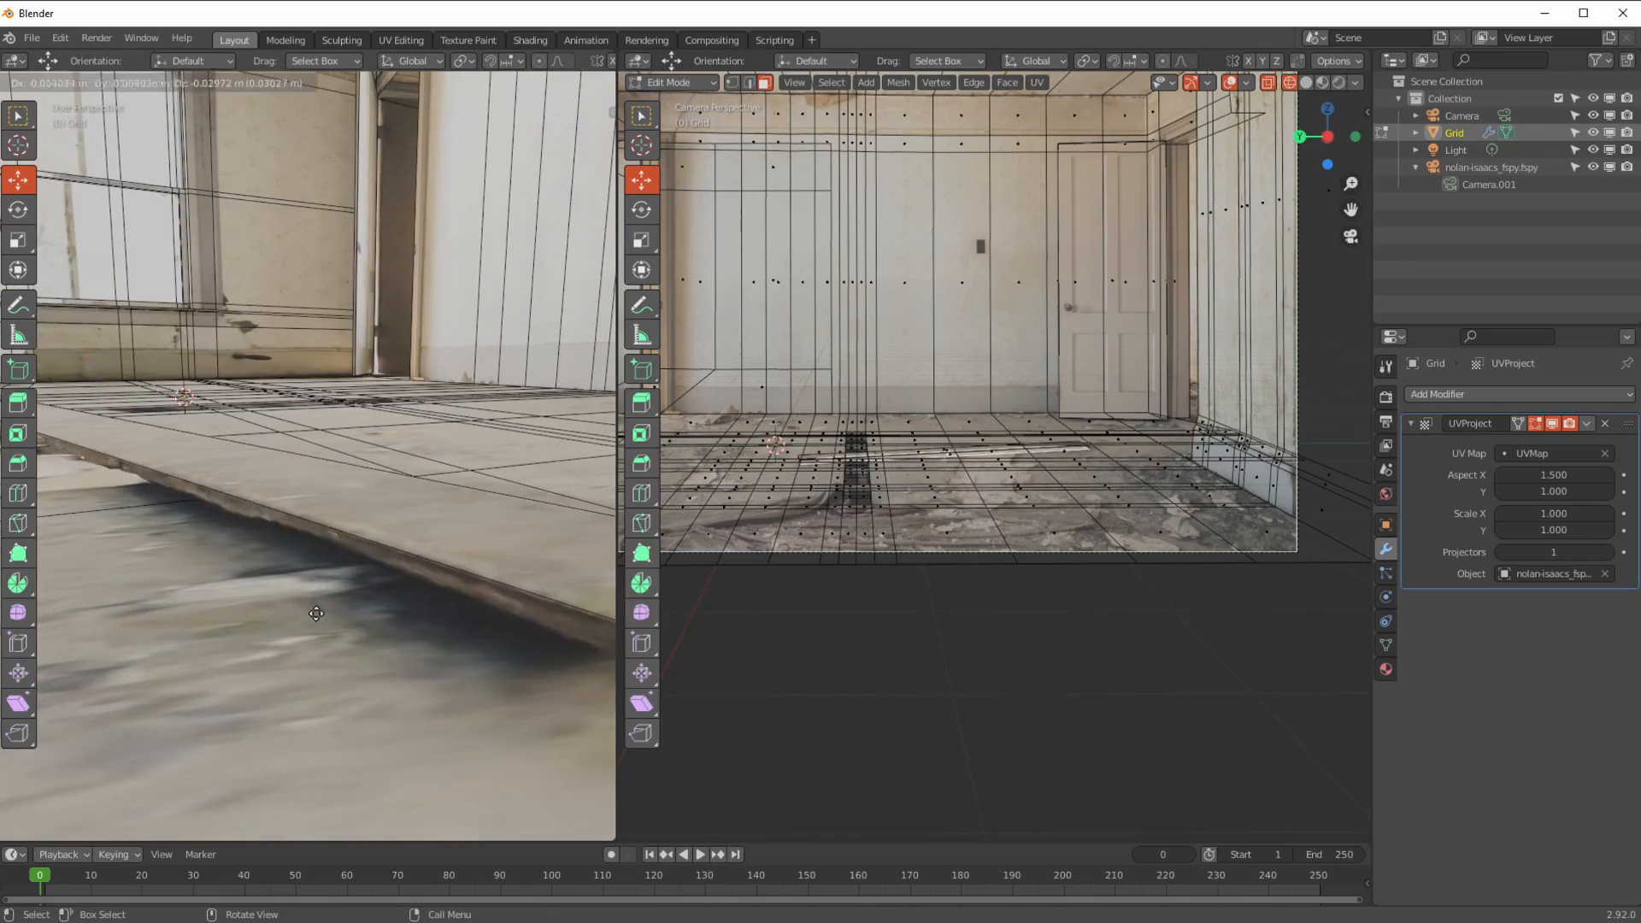
pyautogui.press('z')
pyautogui.click(315, 594)
pyautogui.press('g')
pyautogui.press('z')
pyautogui.click(131, 531)
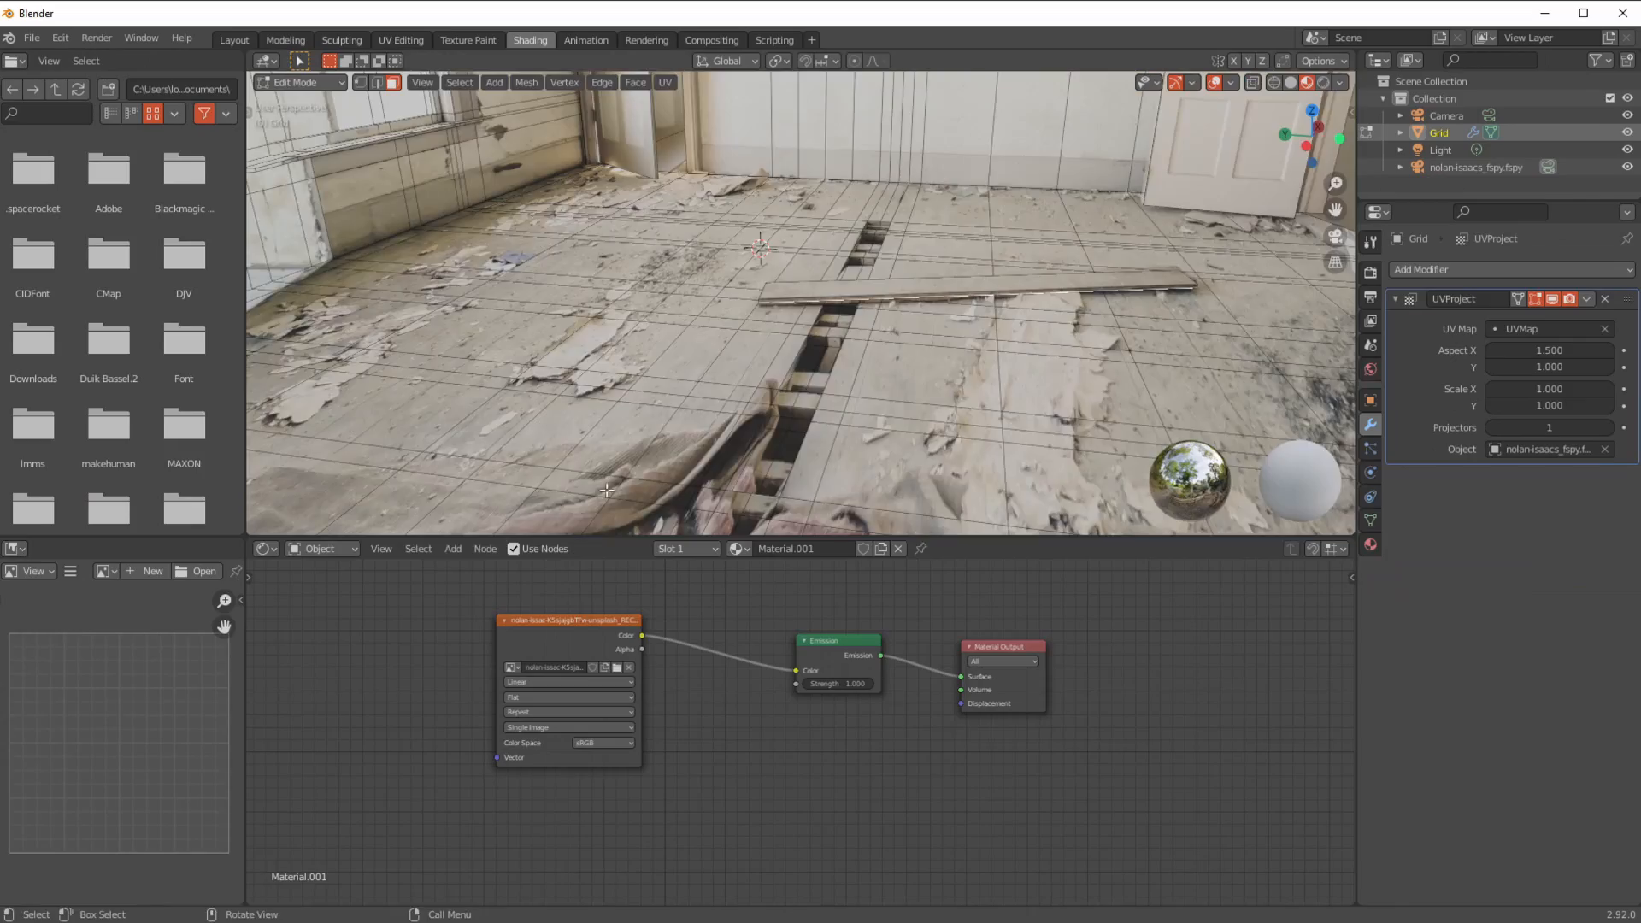
# - Select the edges at the foot of the right doorway and extend them about 4.23 m along X behind the opening
pyautogui.moveTo(606, 490); pyautogui.dragTo(619, 417, button='middle')
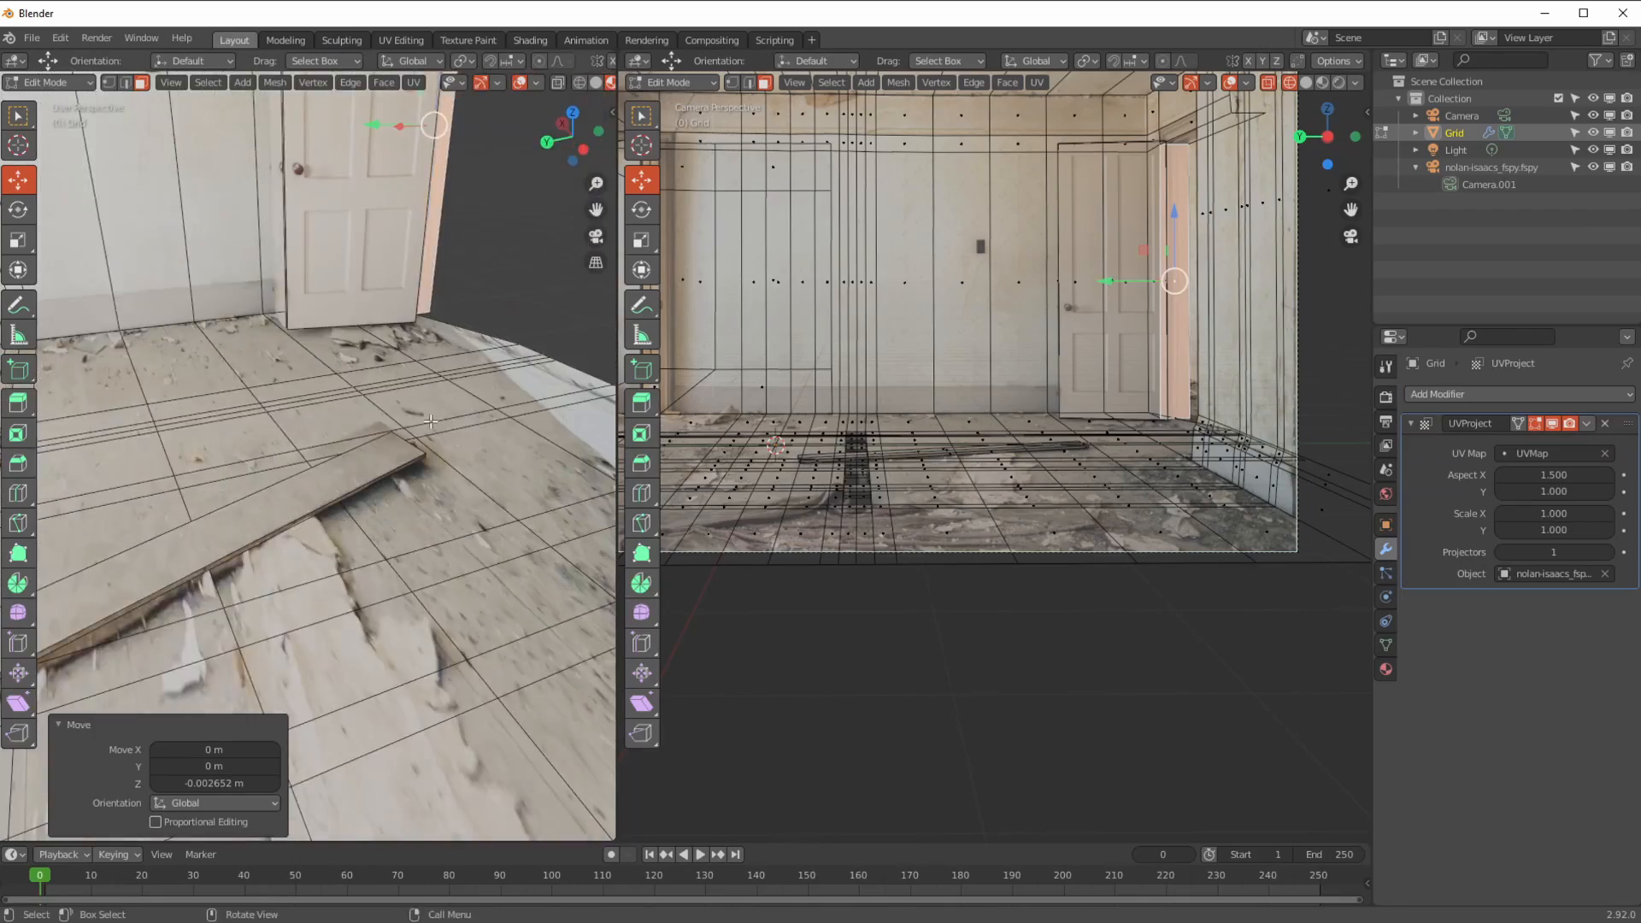
pyautogui.moveTo(282, 402)
pyautogui.mouseDown(button='middle')
pyautogui.moveTo(261, 415)
pyautogui.moveTo(110, 94)
pyautogui.mouseUp(button='middle')
pyautogui.click(312, 82)
pyautogui.moveTo(349, 83)
pyautogui.click(371, 193)
pyautogui.click(417, 441)
pyautogui.moveTo(380, 504); pyautogui.dragTo(431, 500, button='middle')
pyautogui.moveTo(410, 400); pyautogui.dragTo(602, 430)
pyautogui.moveTo(299, 479); pyautogui.dragTo(129, 480, button='middle')
pyautogui.click(246, 472)
pyautogui.press('2')
pyautogui.click(247, 472)
pyautogui.keyDown('ctrl'); pyautogui.click(449, 457); pyautogui.keyUp('ctrl')
pyautogui.moveTo(362, 501); pyautogui.dragTo(136, 513, button='middle')
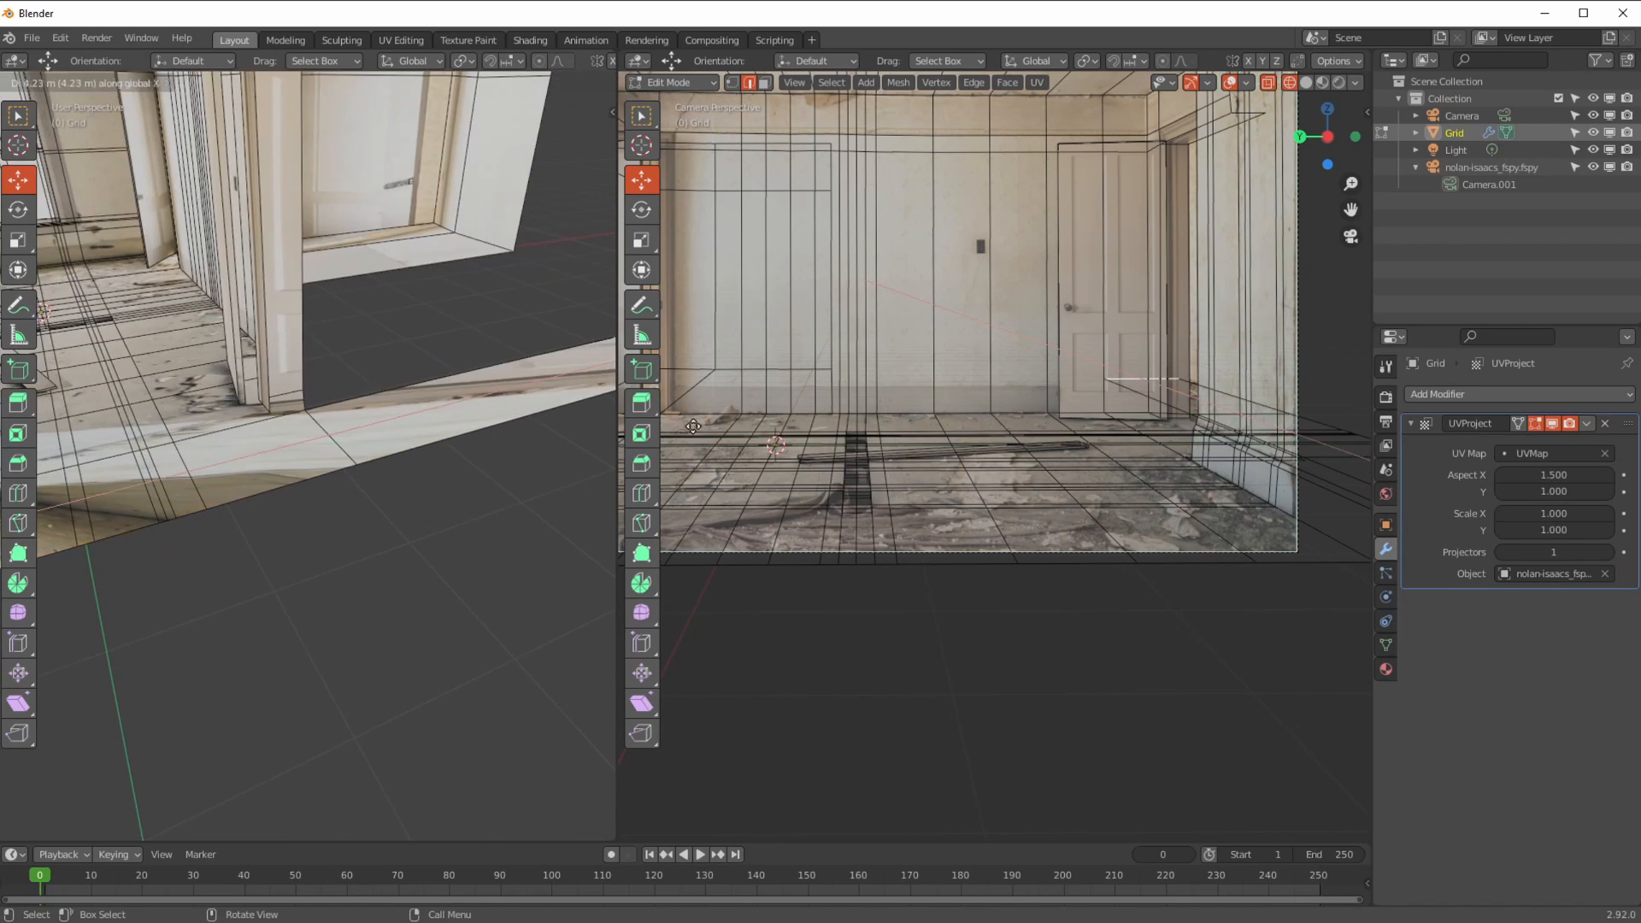
# - Extrude the outer edge behind the doorway upward along Z and raise its top edge about 0.548 m
pyautogui.press('e')
pyautogui.press('z')
pyautogui.click(312, 318)
pyautogui.moveTo(313, 318); pyautogui.dragTo(376, 333, button='middle')
pyautogui.moveTo(391, 309); pyautogui.dragTo(390, 248)
pyautogui.moveTo(342, 342); pyautogui.dragTo(232, 602, button='middle')
pyautogui.moveTo(174, 474); pyautogui.dragTo(245, 441, button='middle')
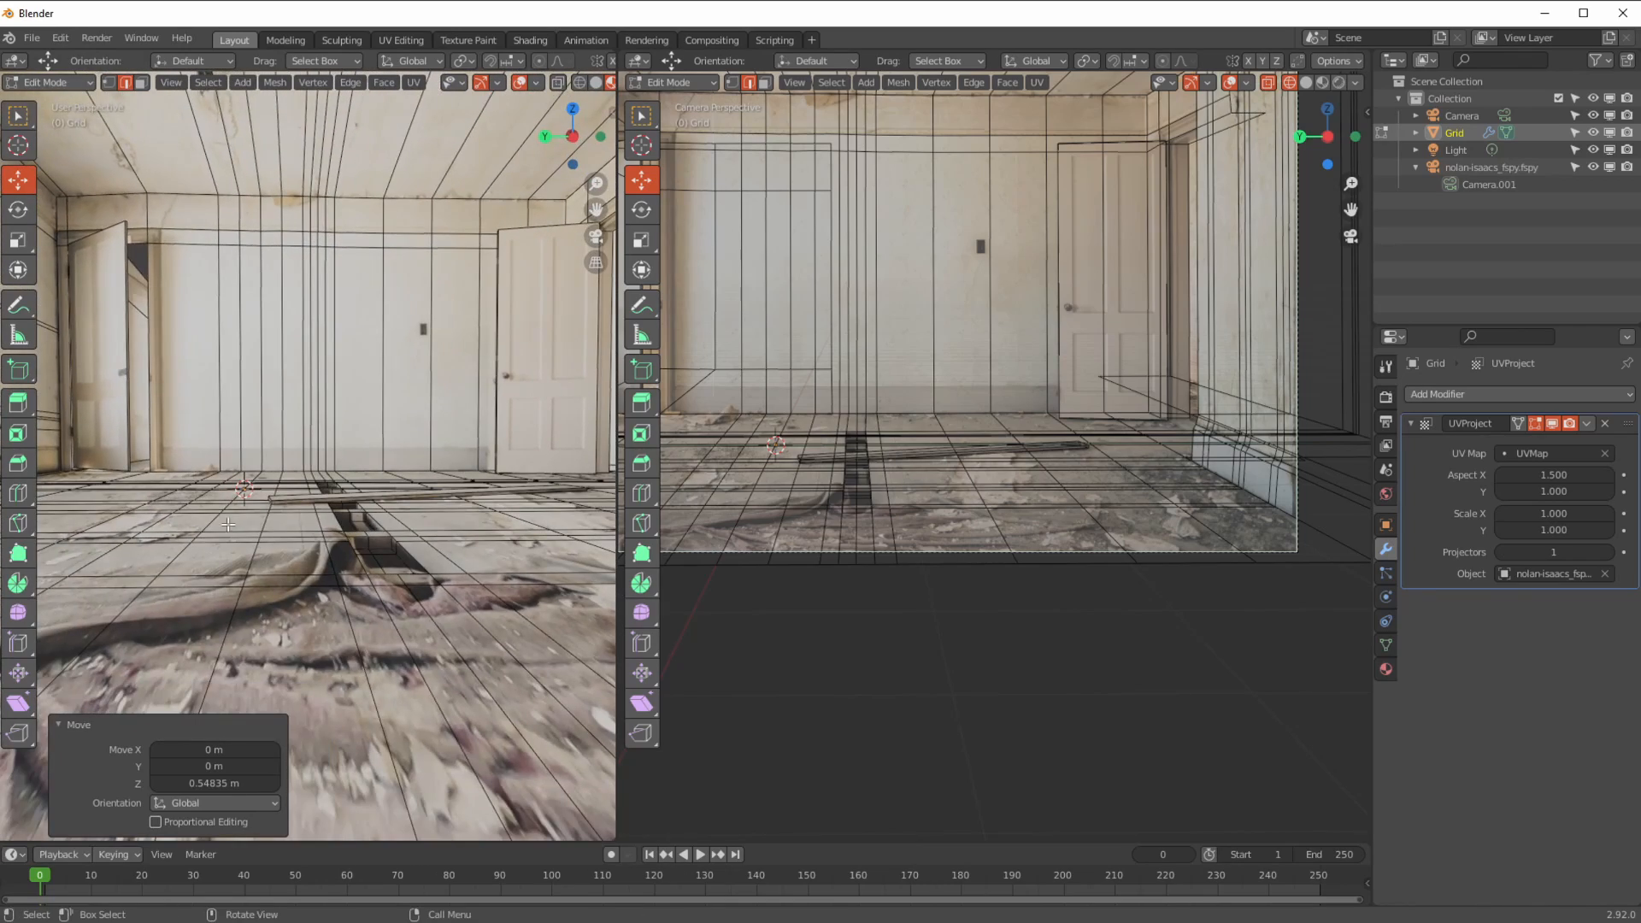
# - Switch to Object Mode and set the default Camera's X location to -10 m, following the fSpy camera's value
pyautogui.press('KP_0')
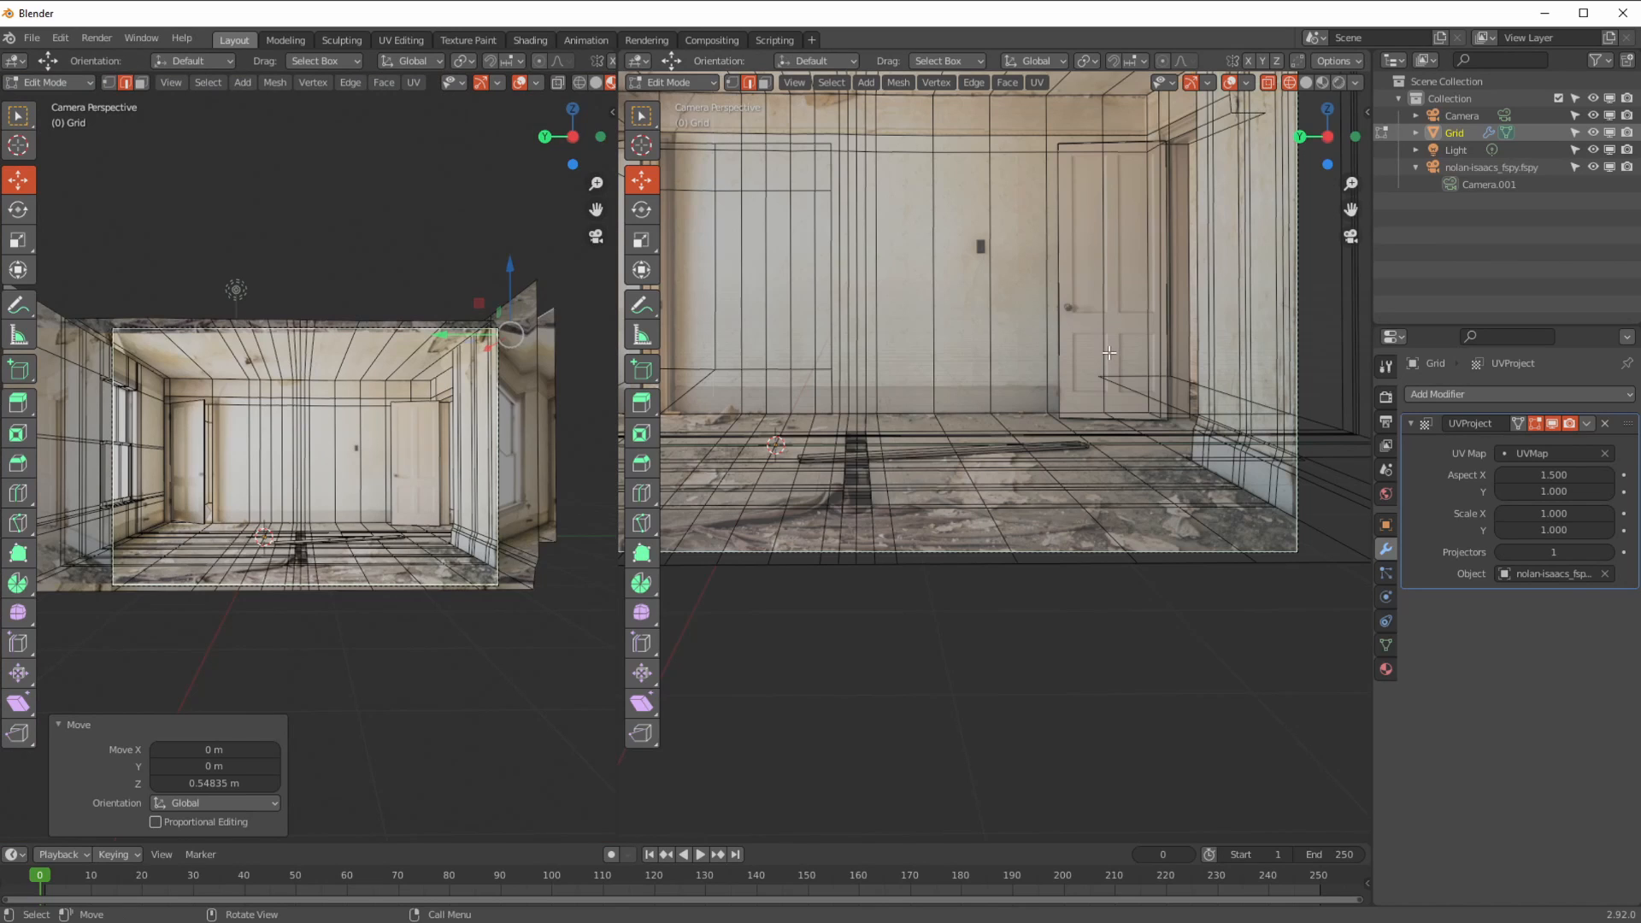
pyautogui.press('n')
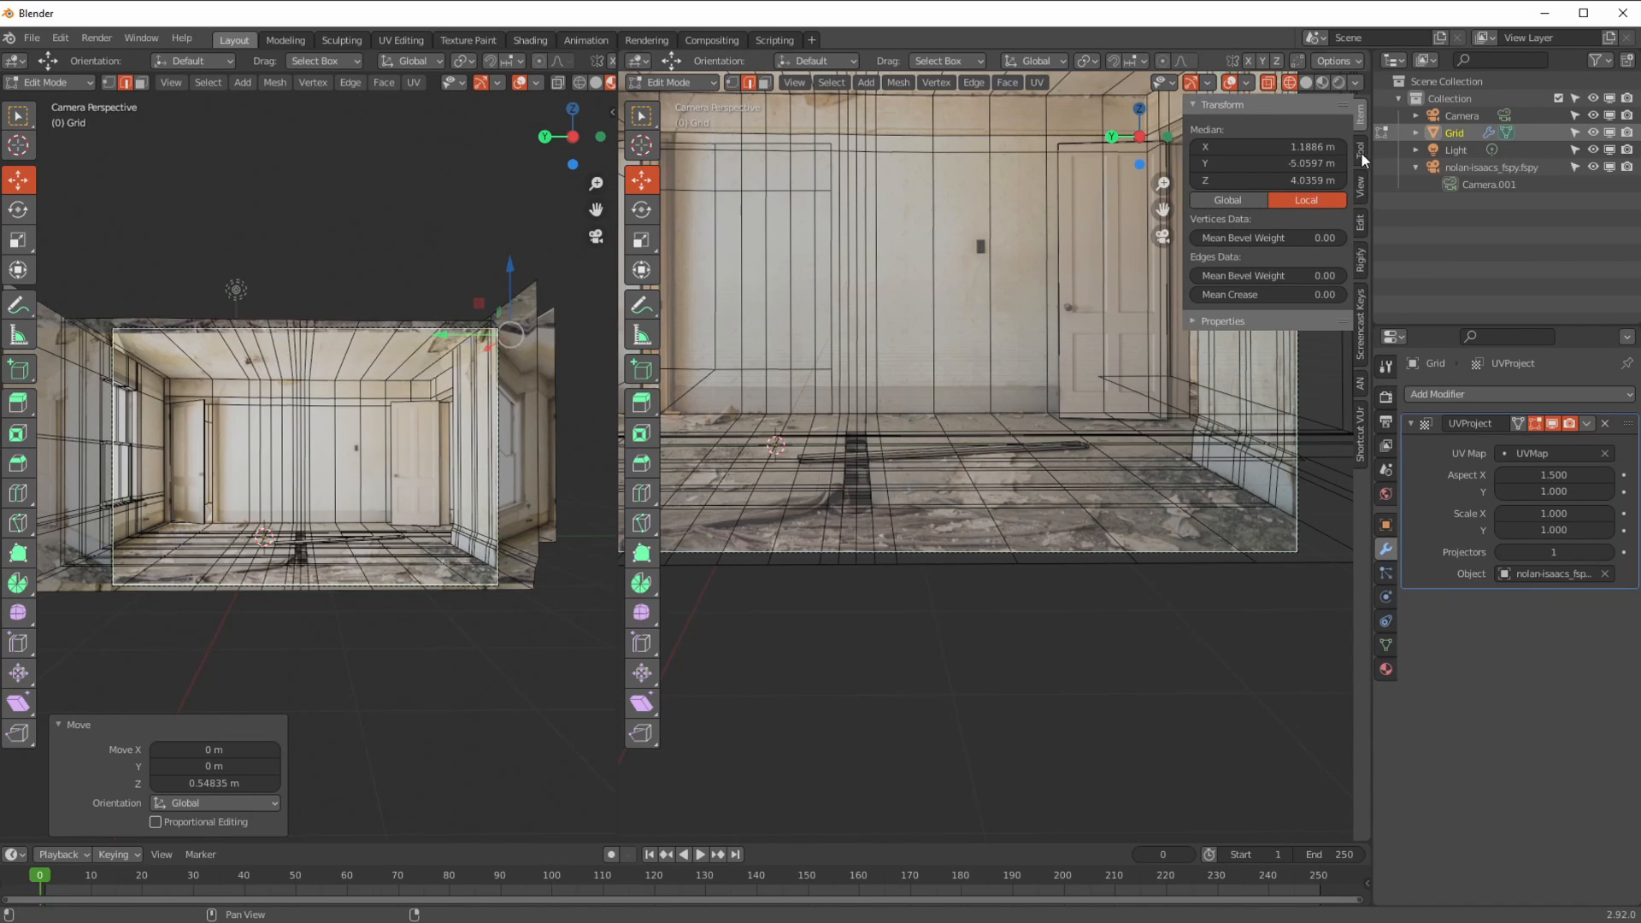
pyautogui.click(643, 85)
pyautogui.click(671, 101)
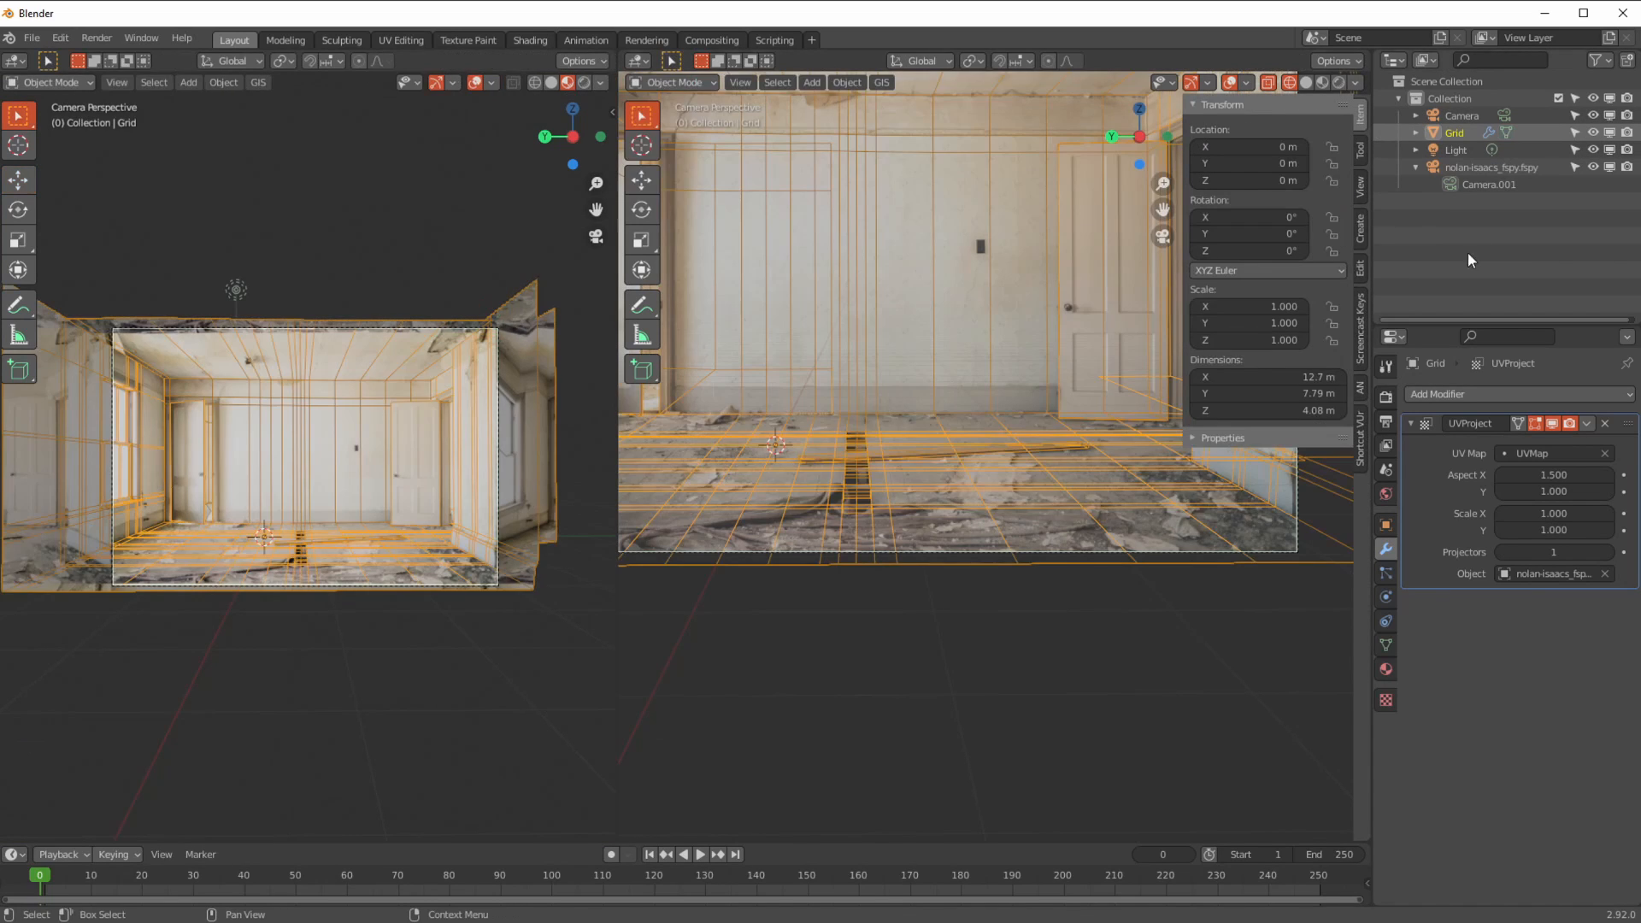
pyautogui.keyDown('ctrl'); pyautogui.click(1467, 134); pyautogui.keyUp('ctrl')
pyautogui.click(1465, 168)
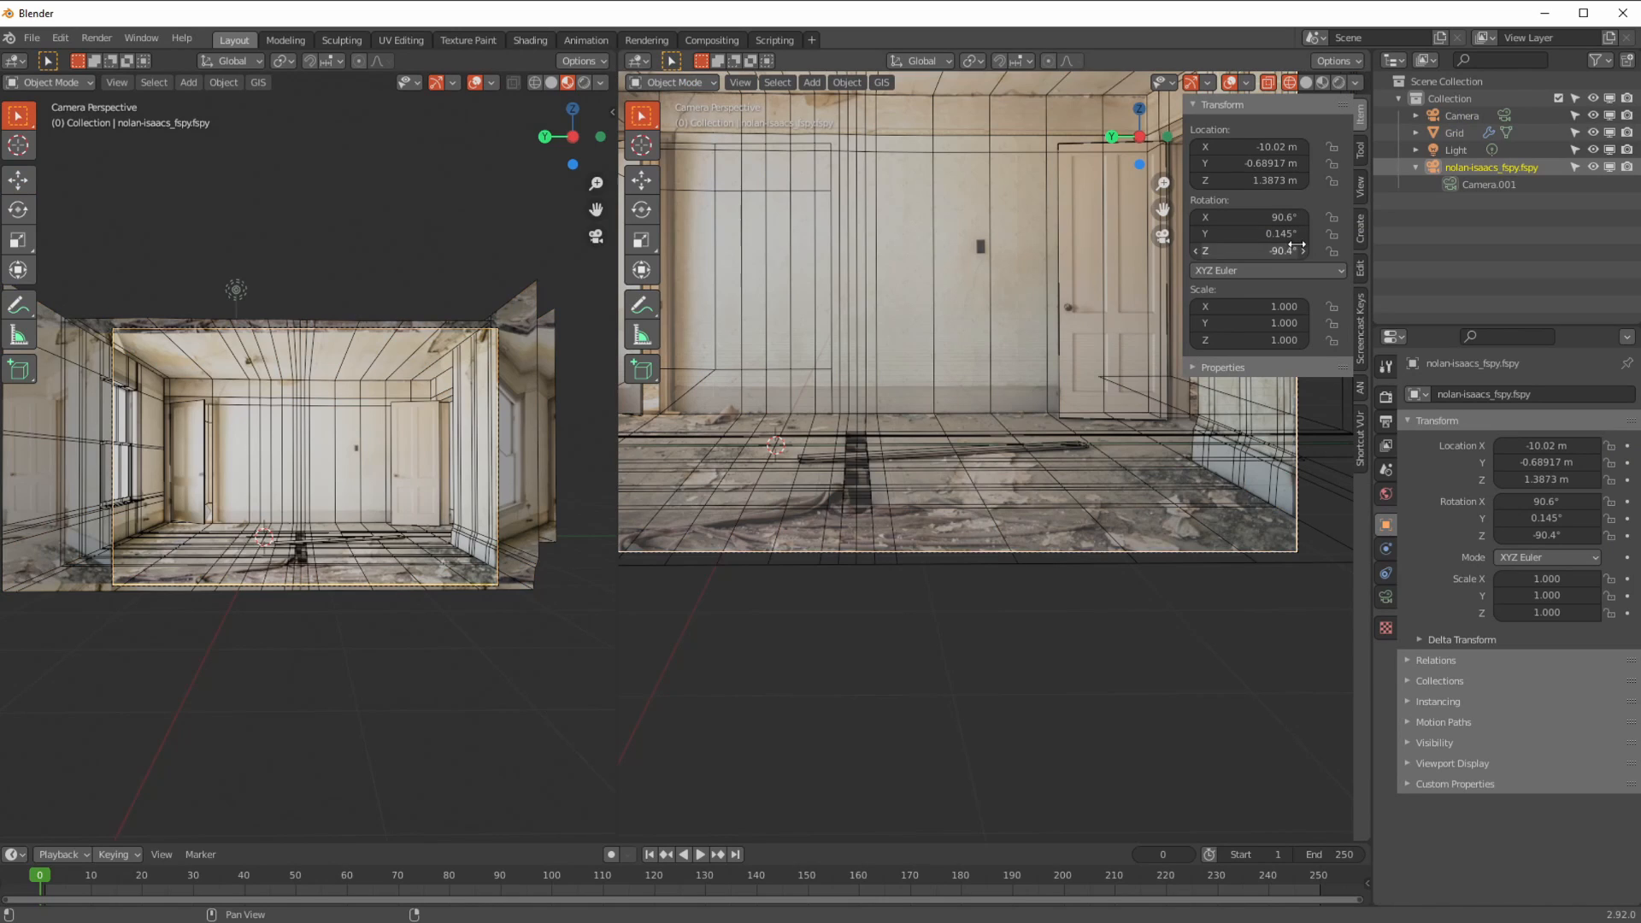
pyautogui.click(1444, 116)
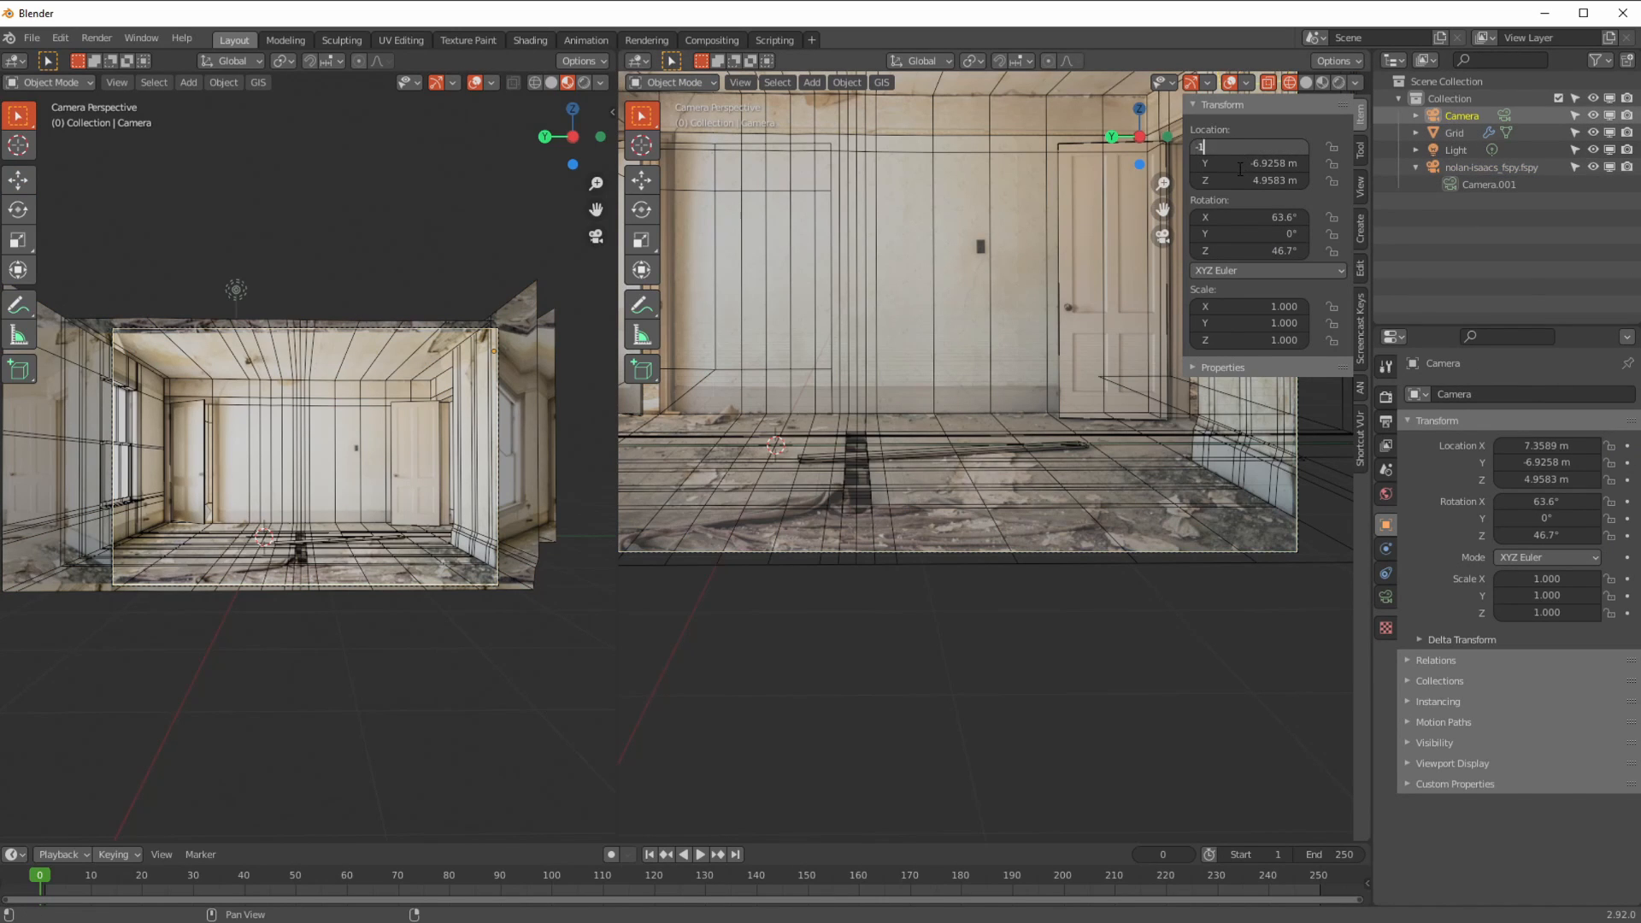
pyautogui.click(1474, 168)
pyautogui.click(1447, 116)
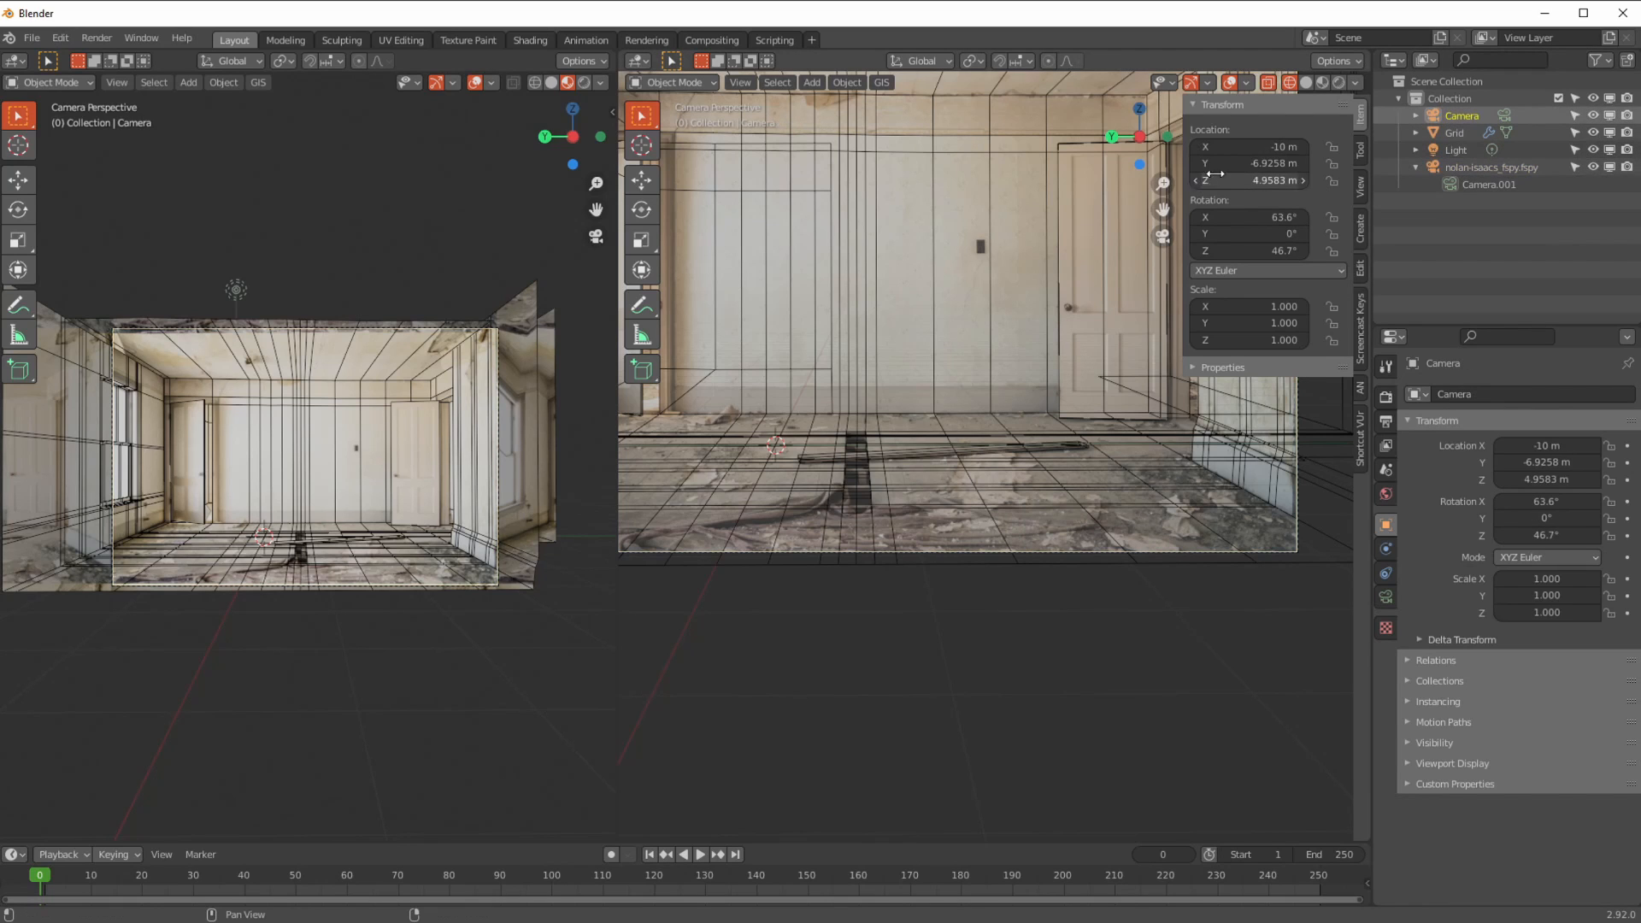
pyautogui.press('Return')
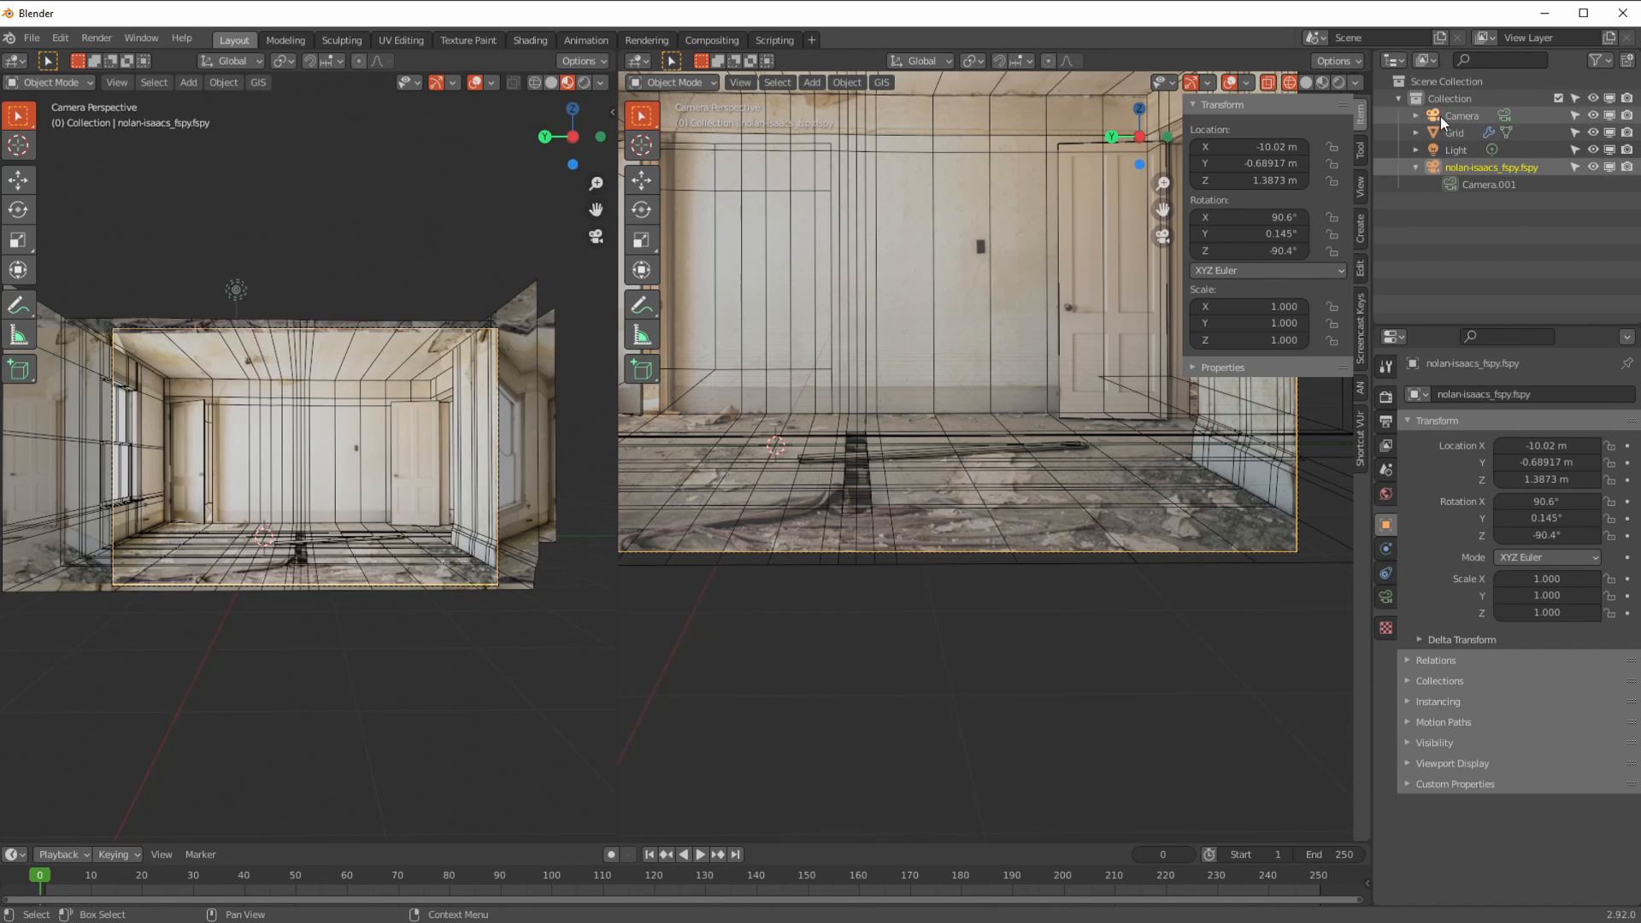
# - Try to copy the fSpy camera's X location, undoing the accidental change to its value
pyautogui.click(1447, 167)
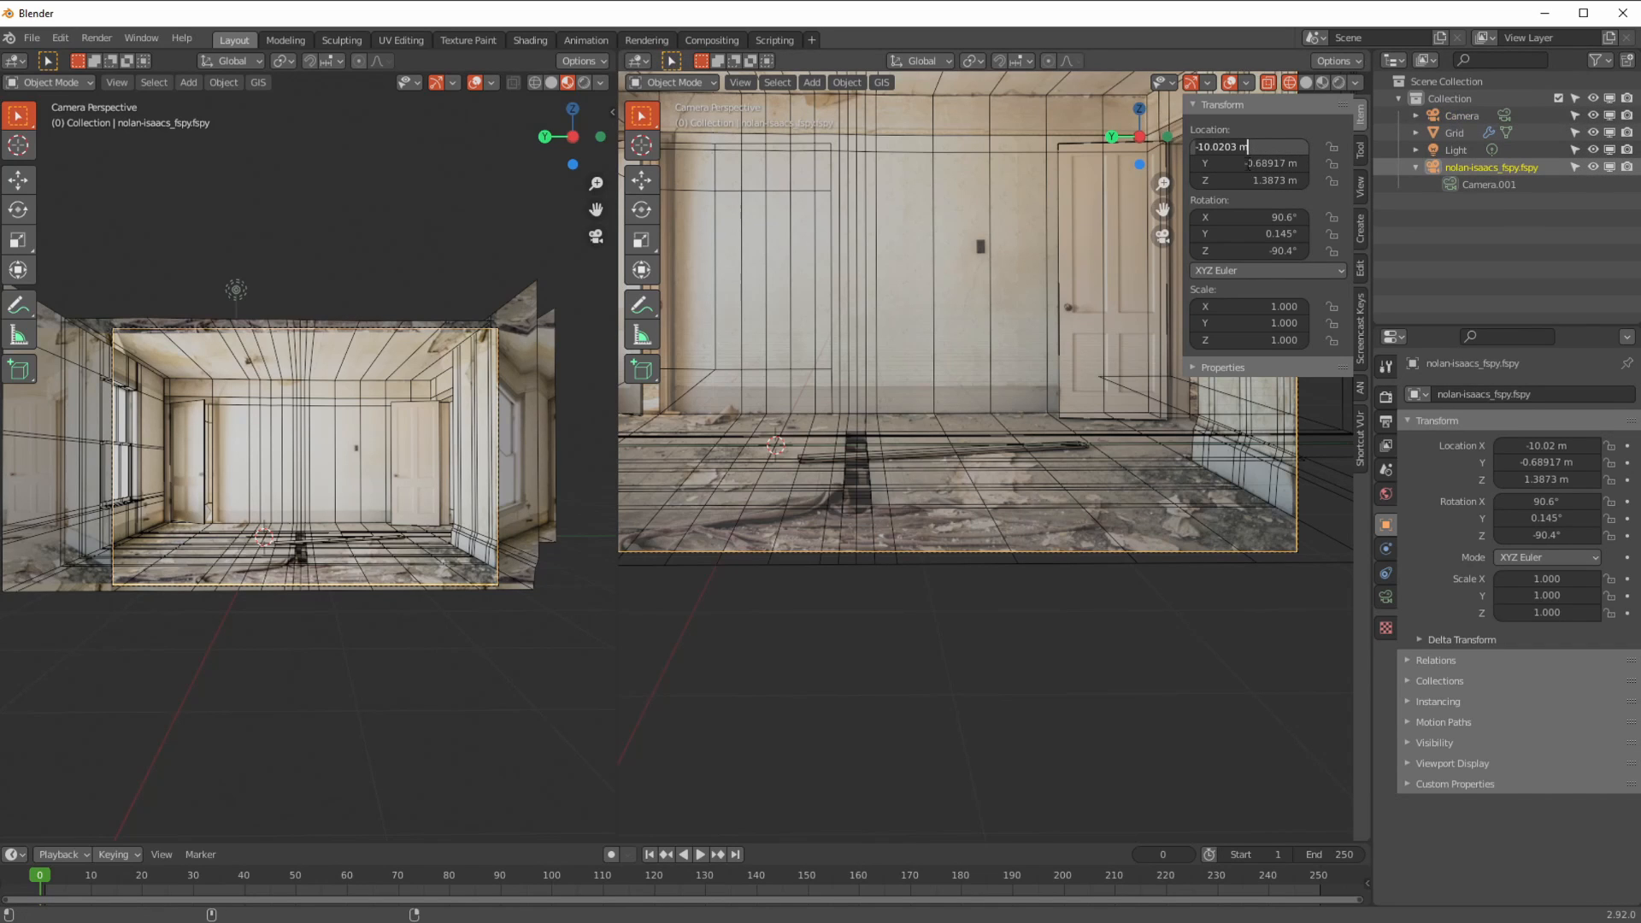
pyautogui.moveTo(1219, 146); pyautogui.dragTo(1238, 185)
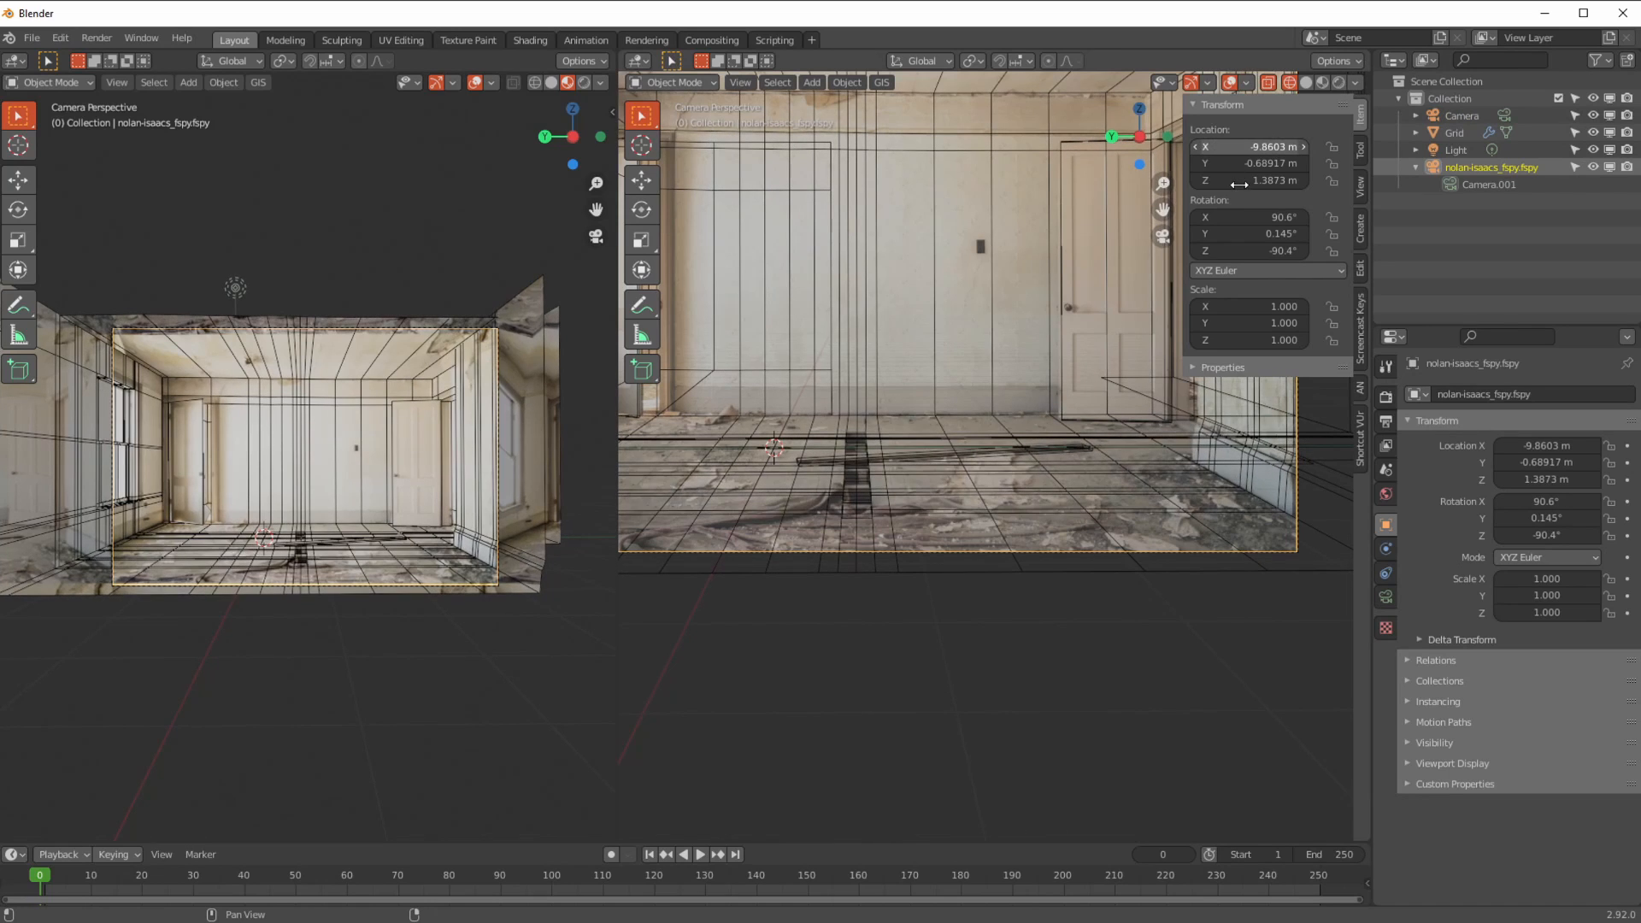
pyautogui.hotkey('ctrl', 'z')
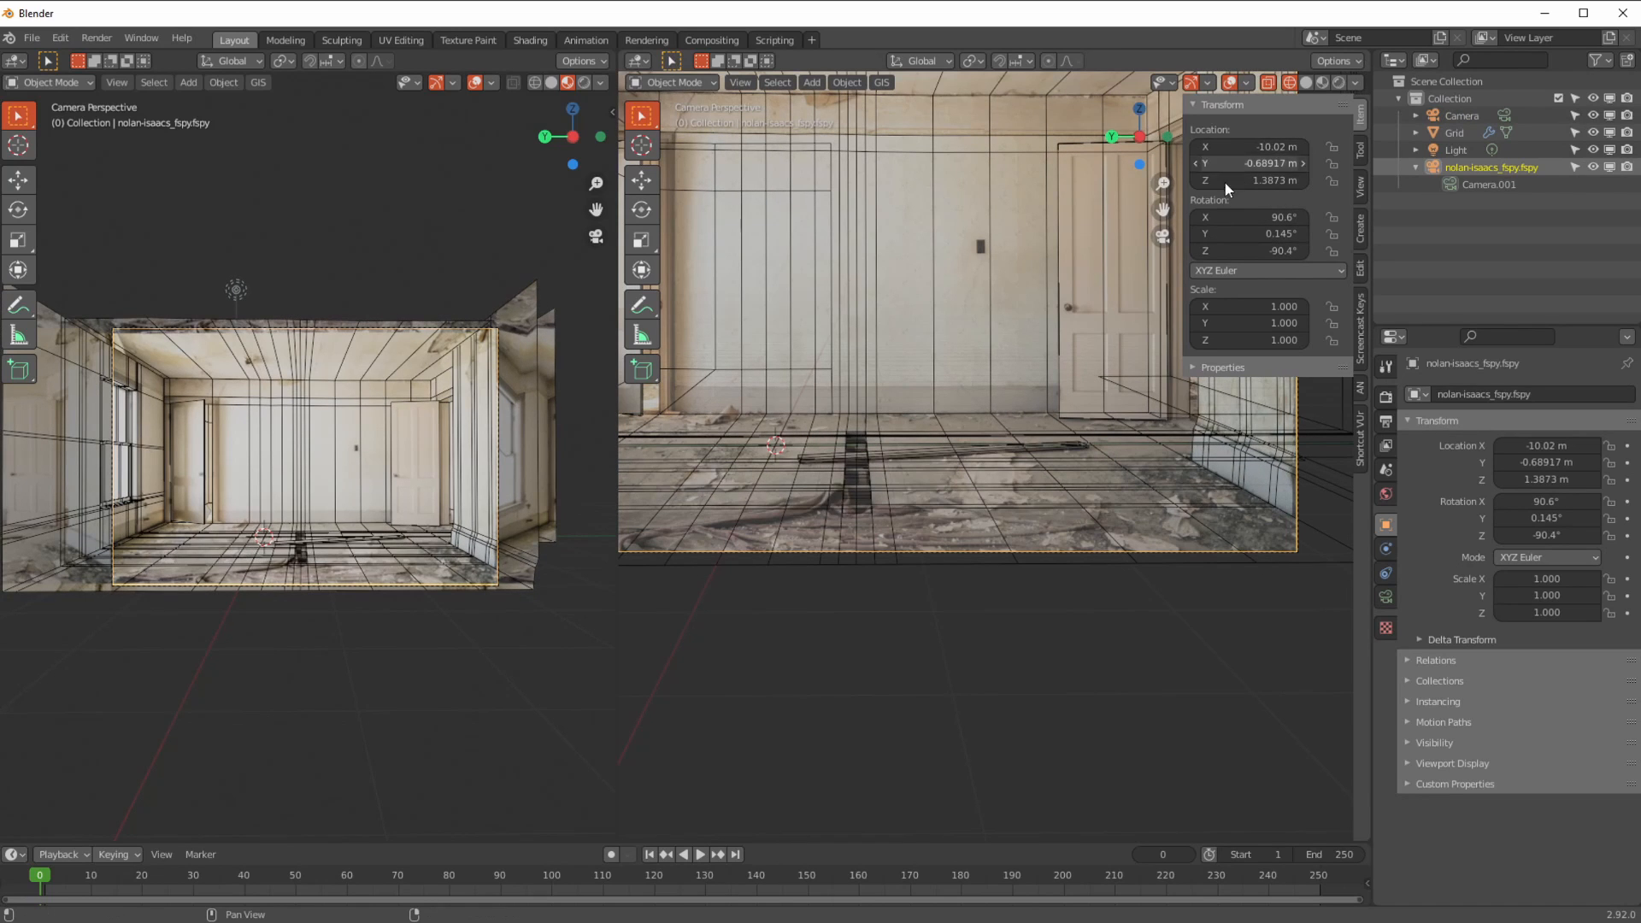
pyautogui.rightClick(1254, 147)
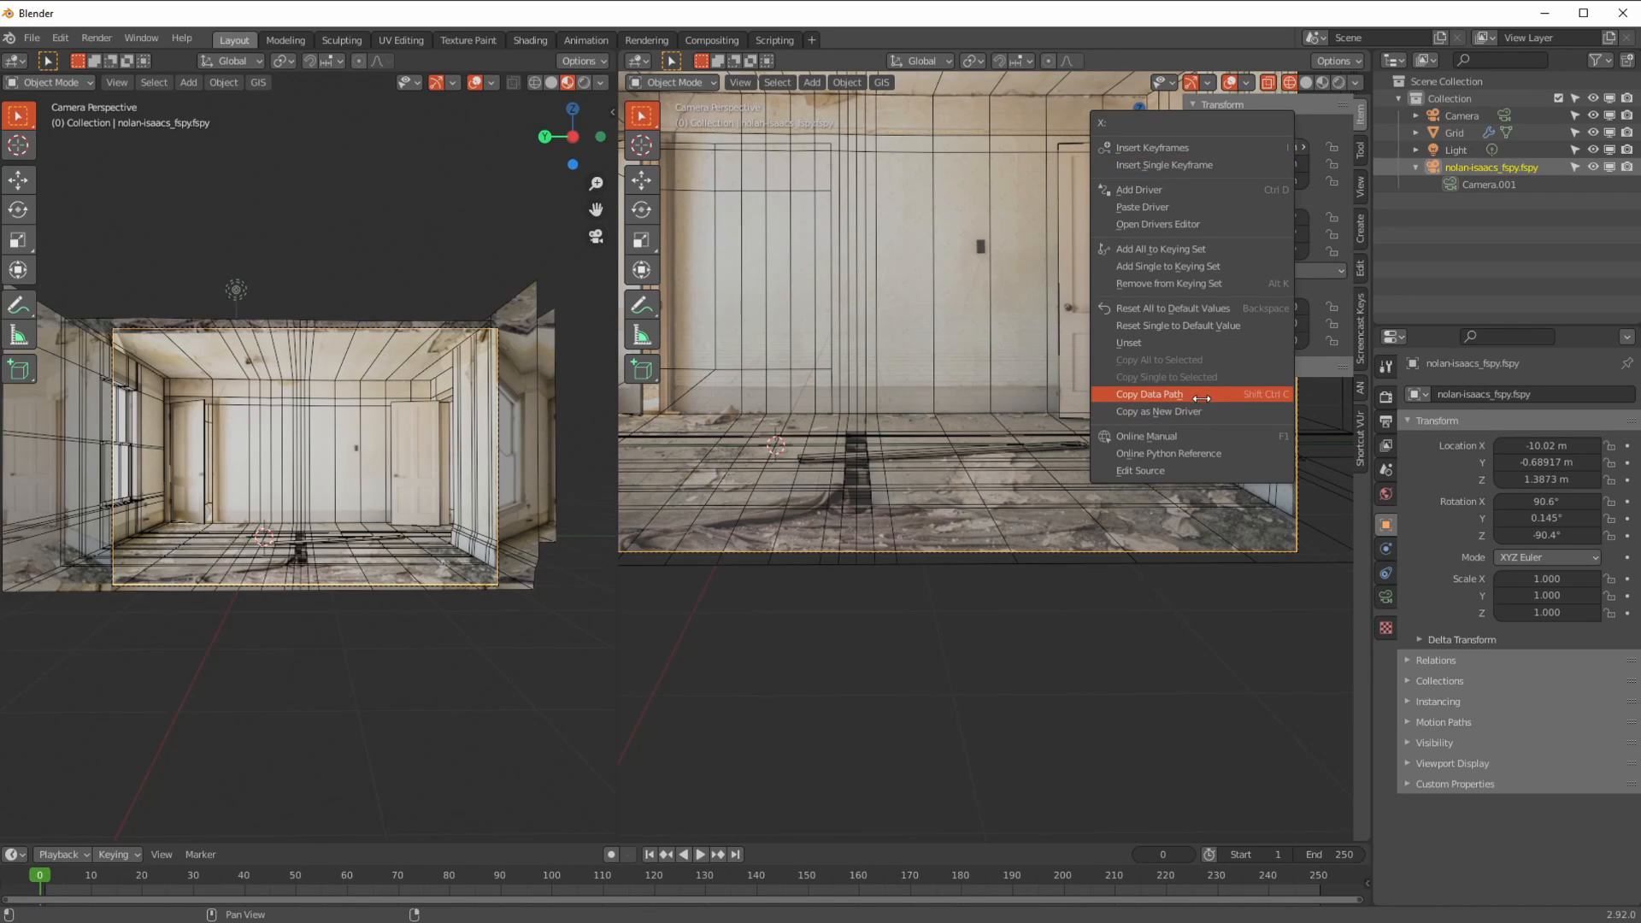
pyautogui.click(1199, 394)
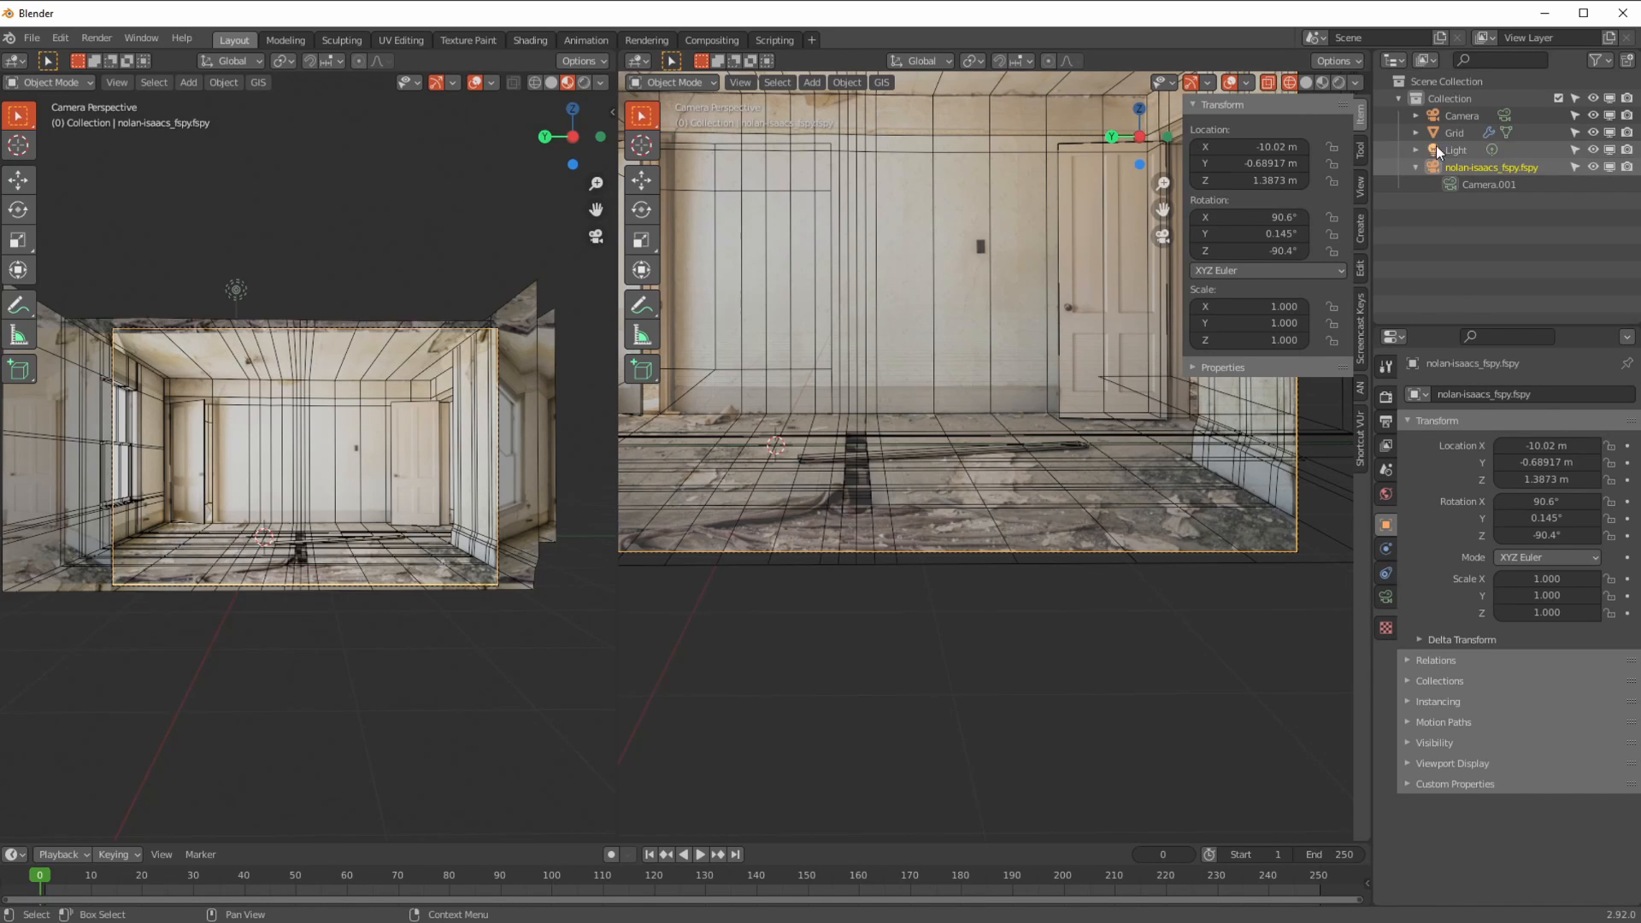
# - Set the default Camera's Y location to -0.6 m and Z location to 1.38 m, following the fSpy camera
pyautogui.click(1462, 115)
pyautogui.rightClick(1211, 165)
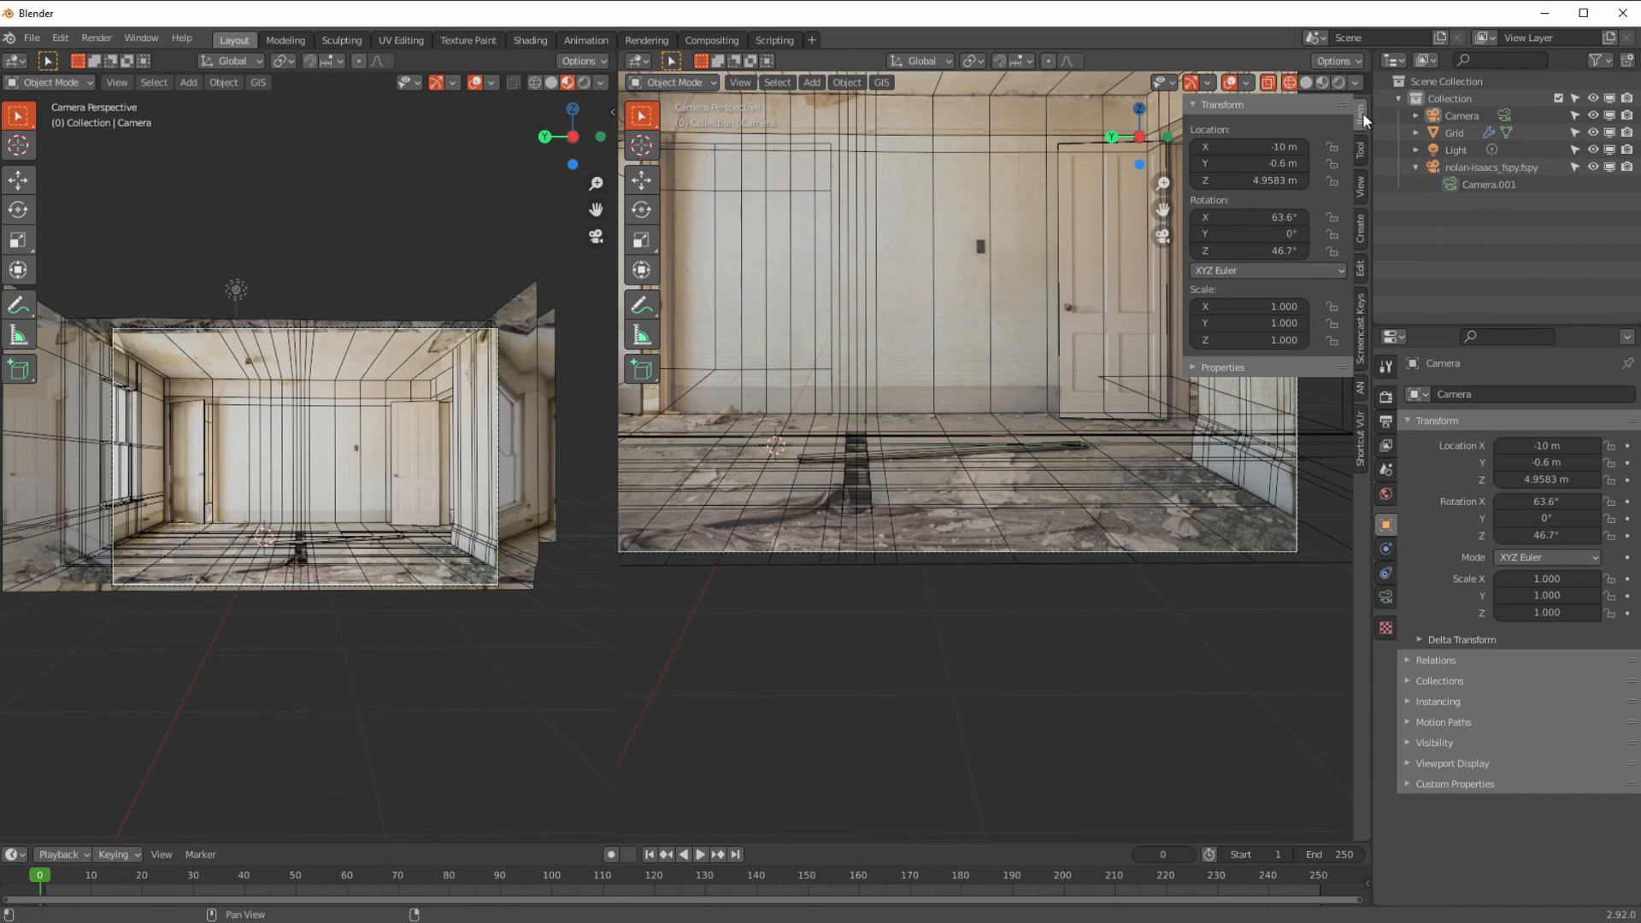
pyautogui.click(1453, 167)
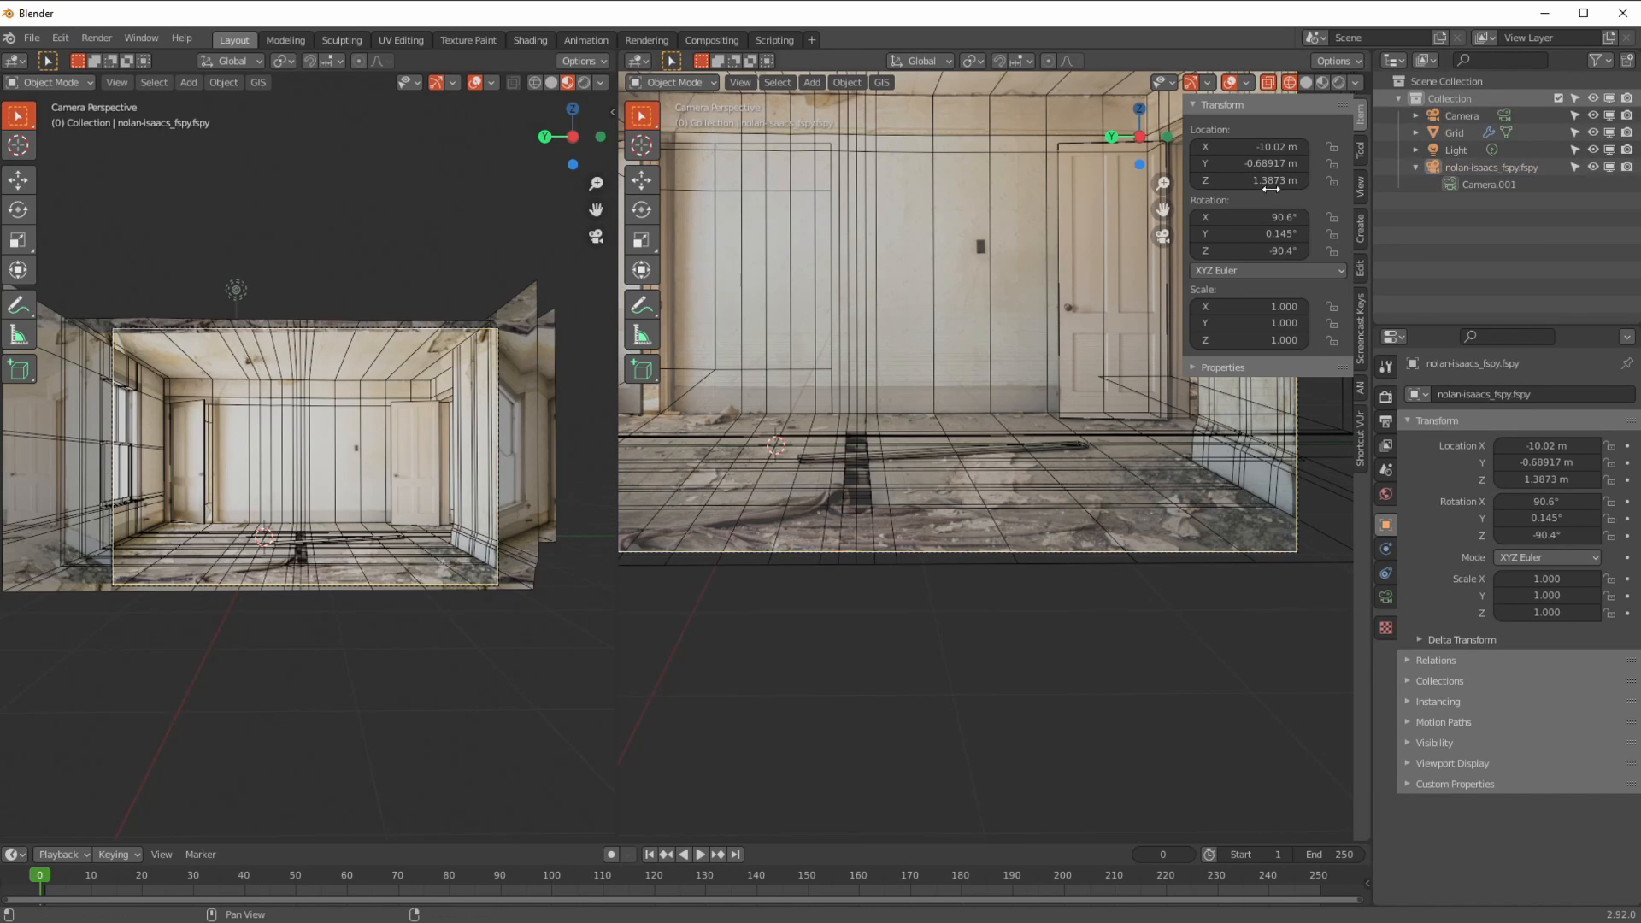
pyautogui.click(1461, 116)
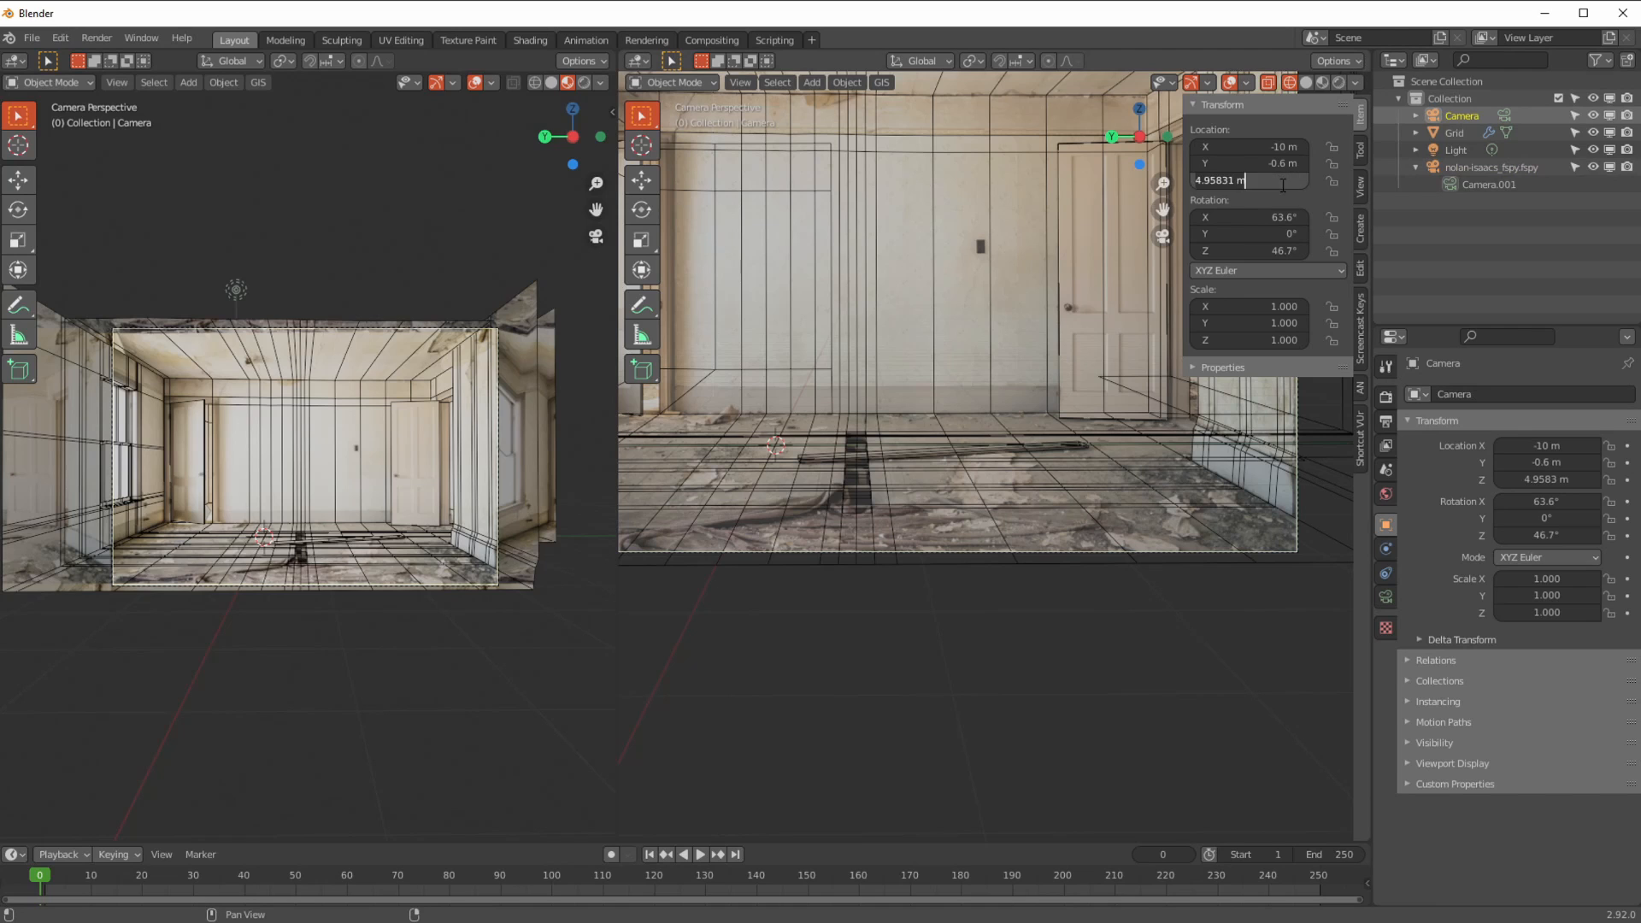
pyautogui.press('Return')
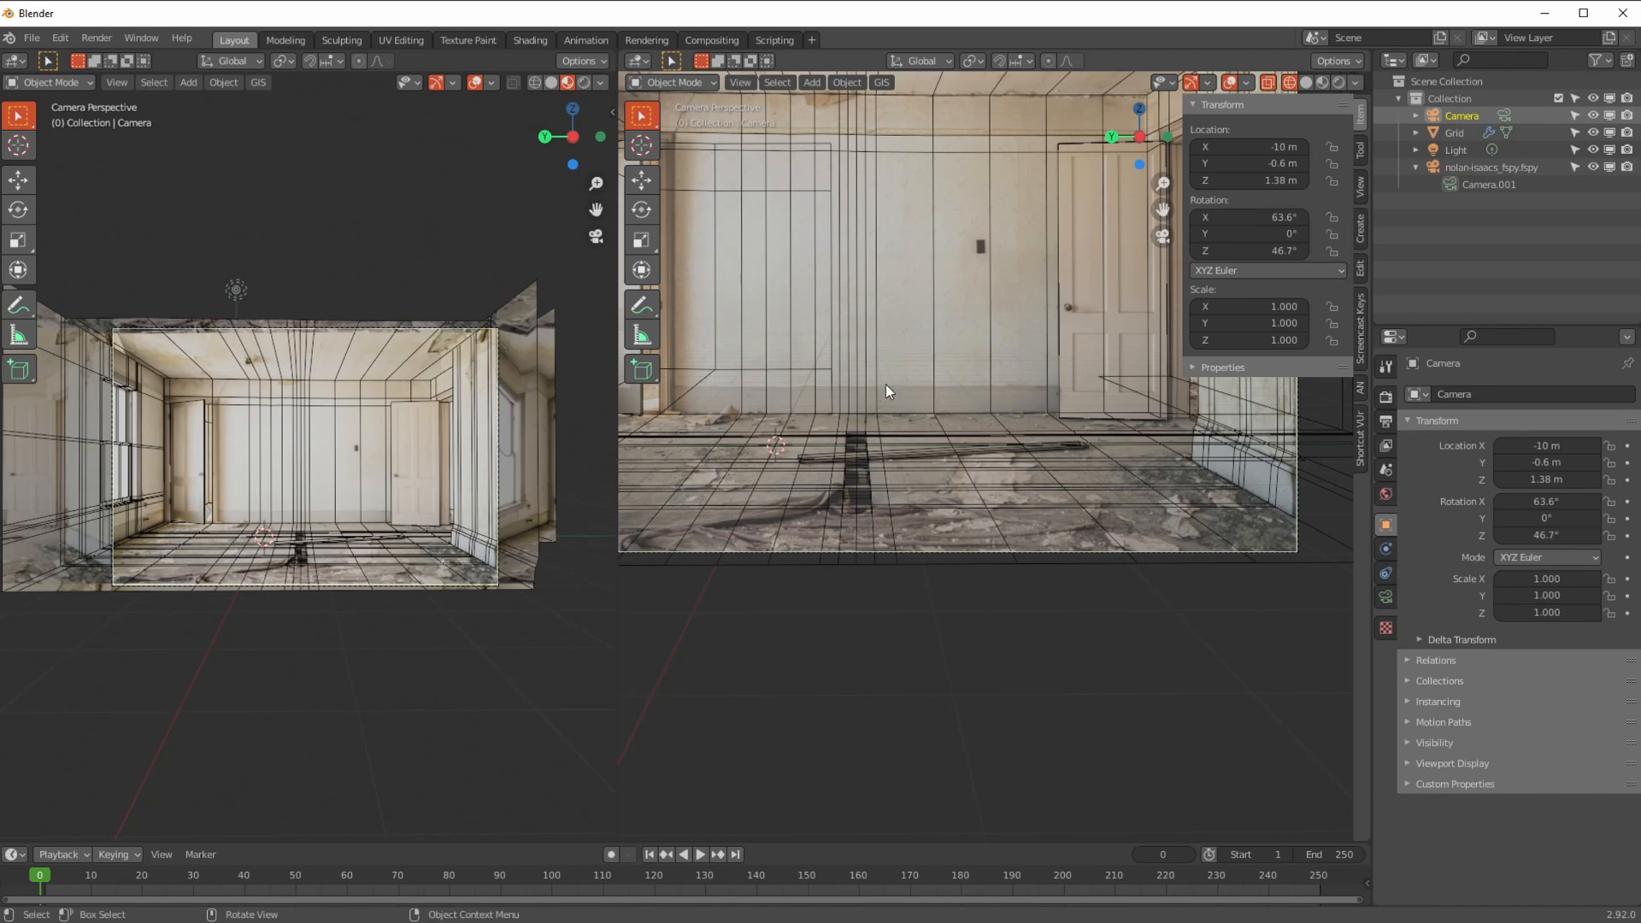
# - Set the default Camera's rotation to 90° on X, 0.1° on Y and -90° on Z
pyautogui.click(1489, 167)
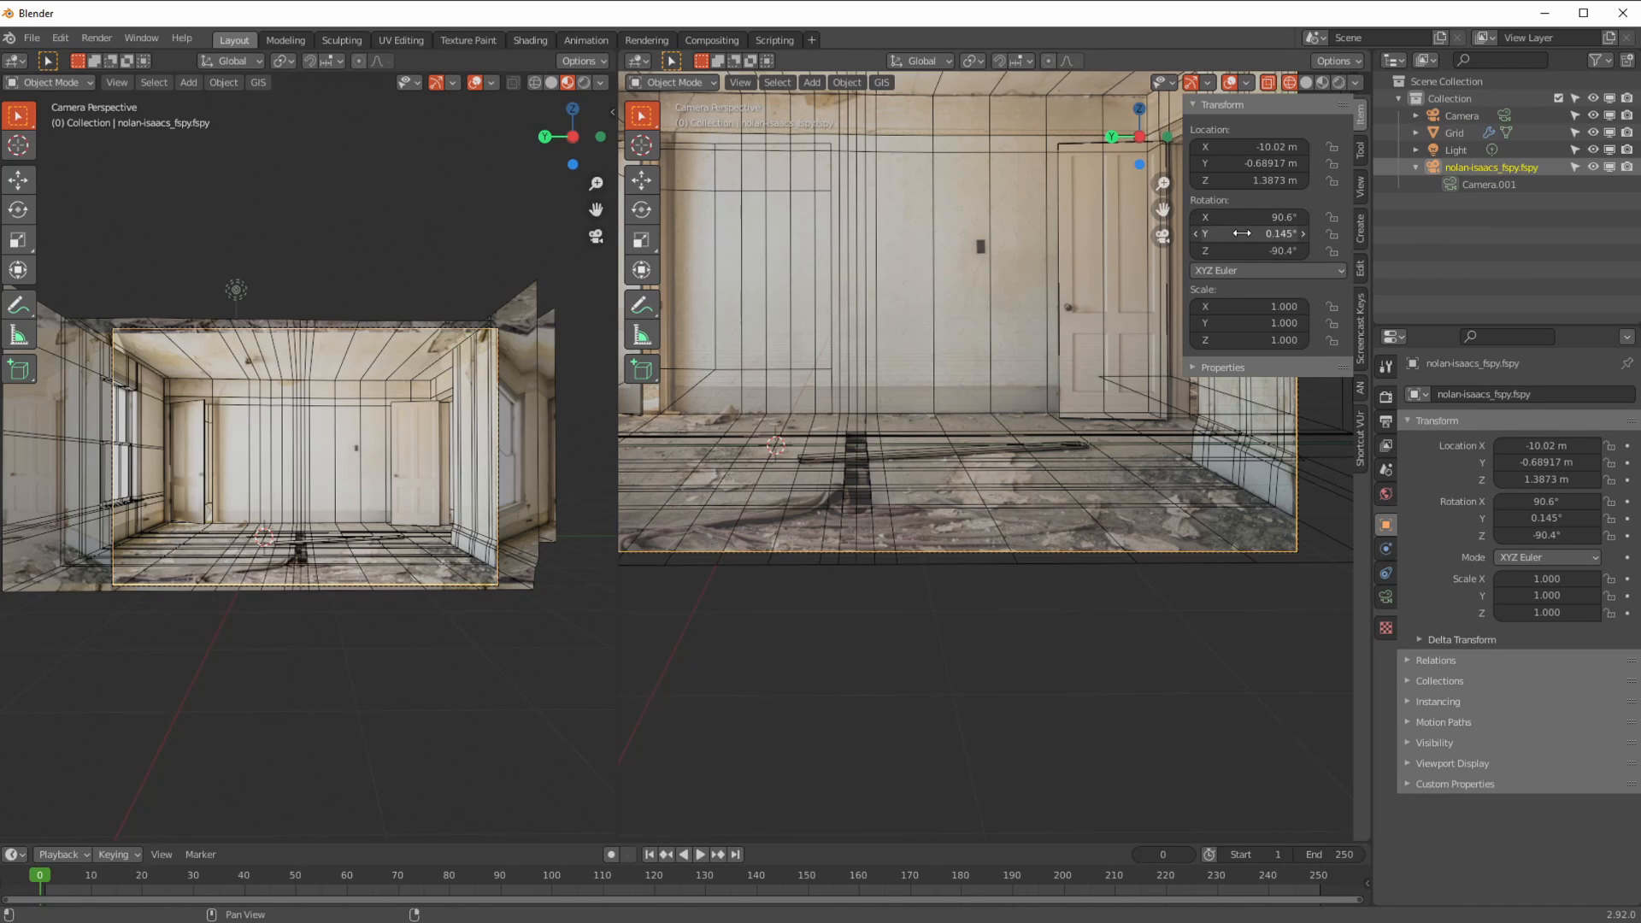
pyautogui.click(1460, 116)
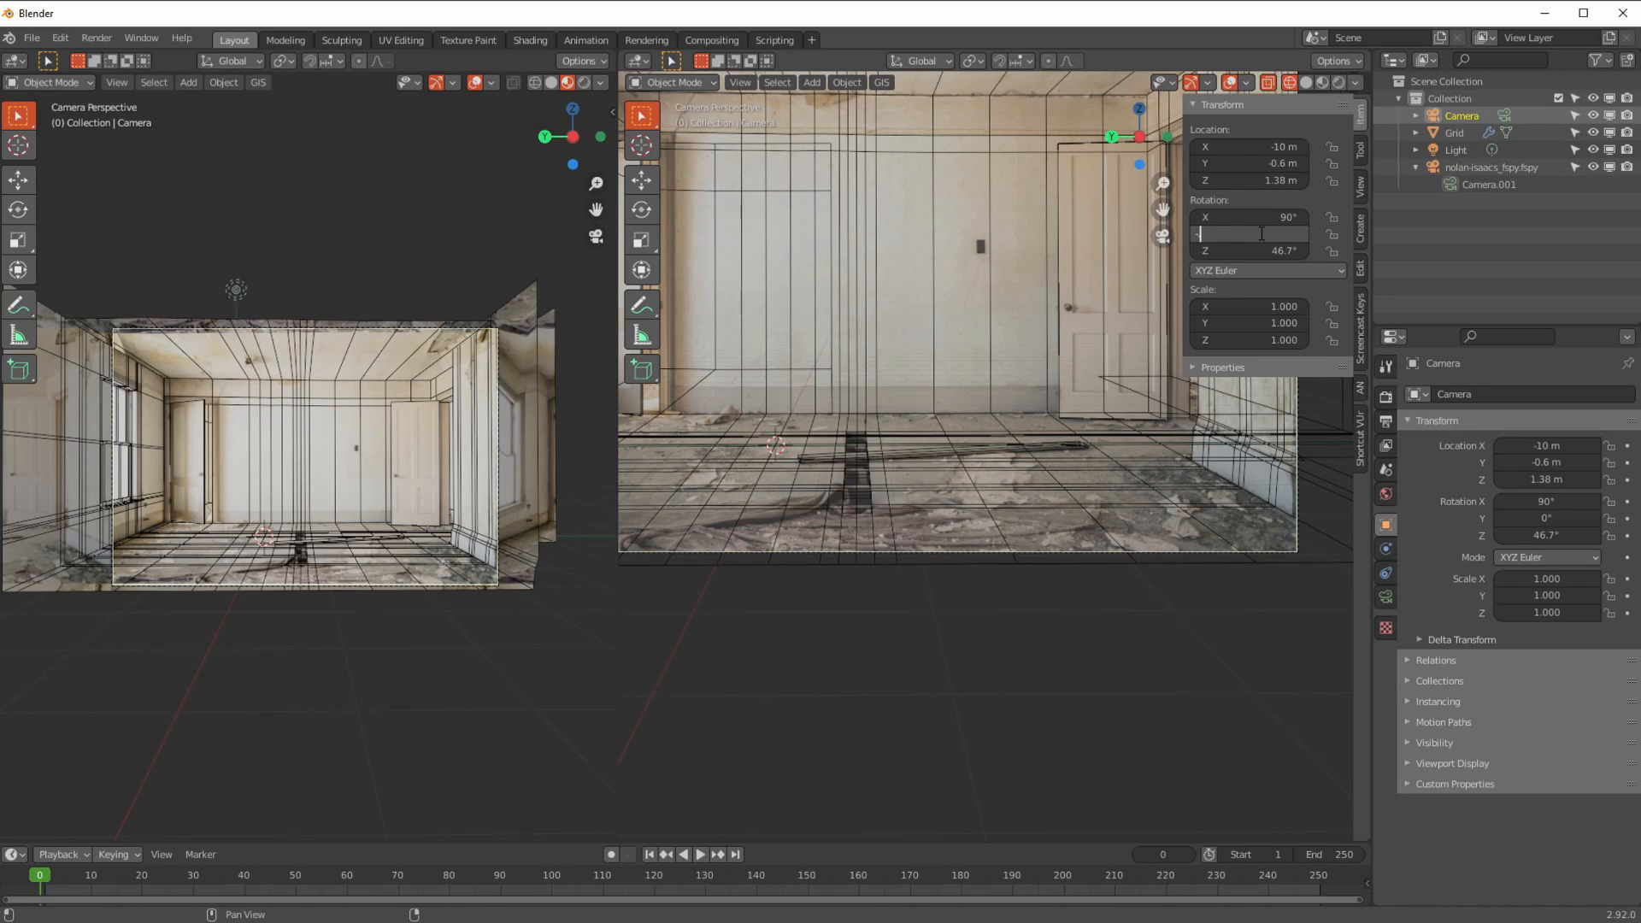
pyautogui.click(1448, 169)
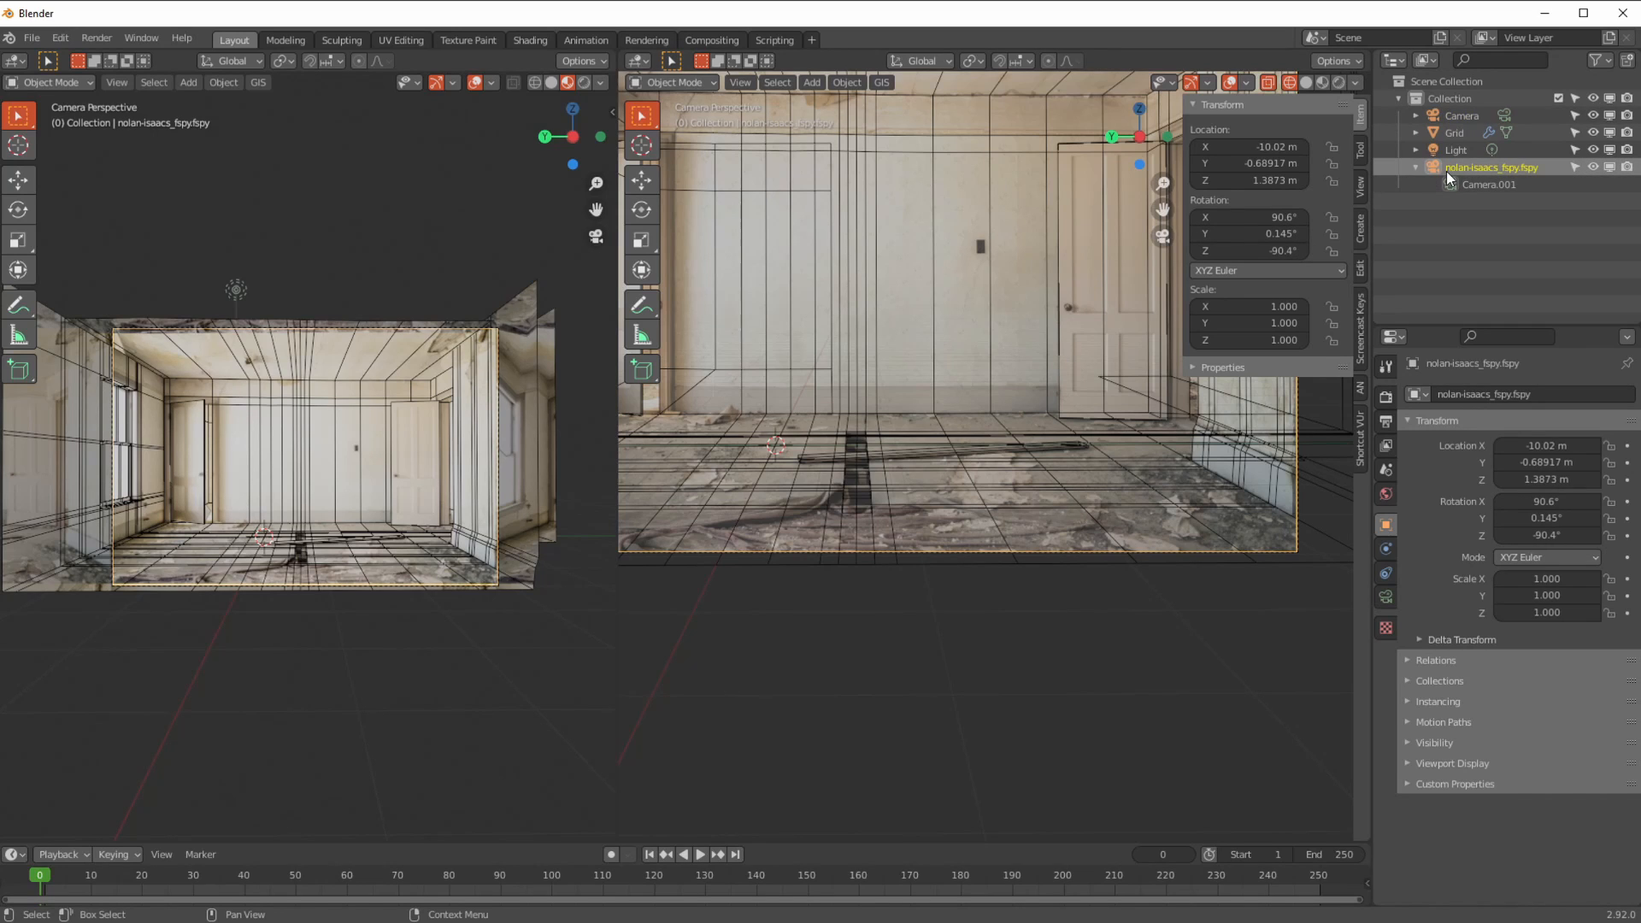
pyautogui.click(1449, 117)
pyautogui.doubleClick(1280, 235)
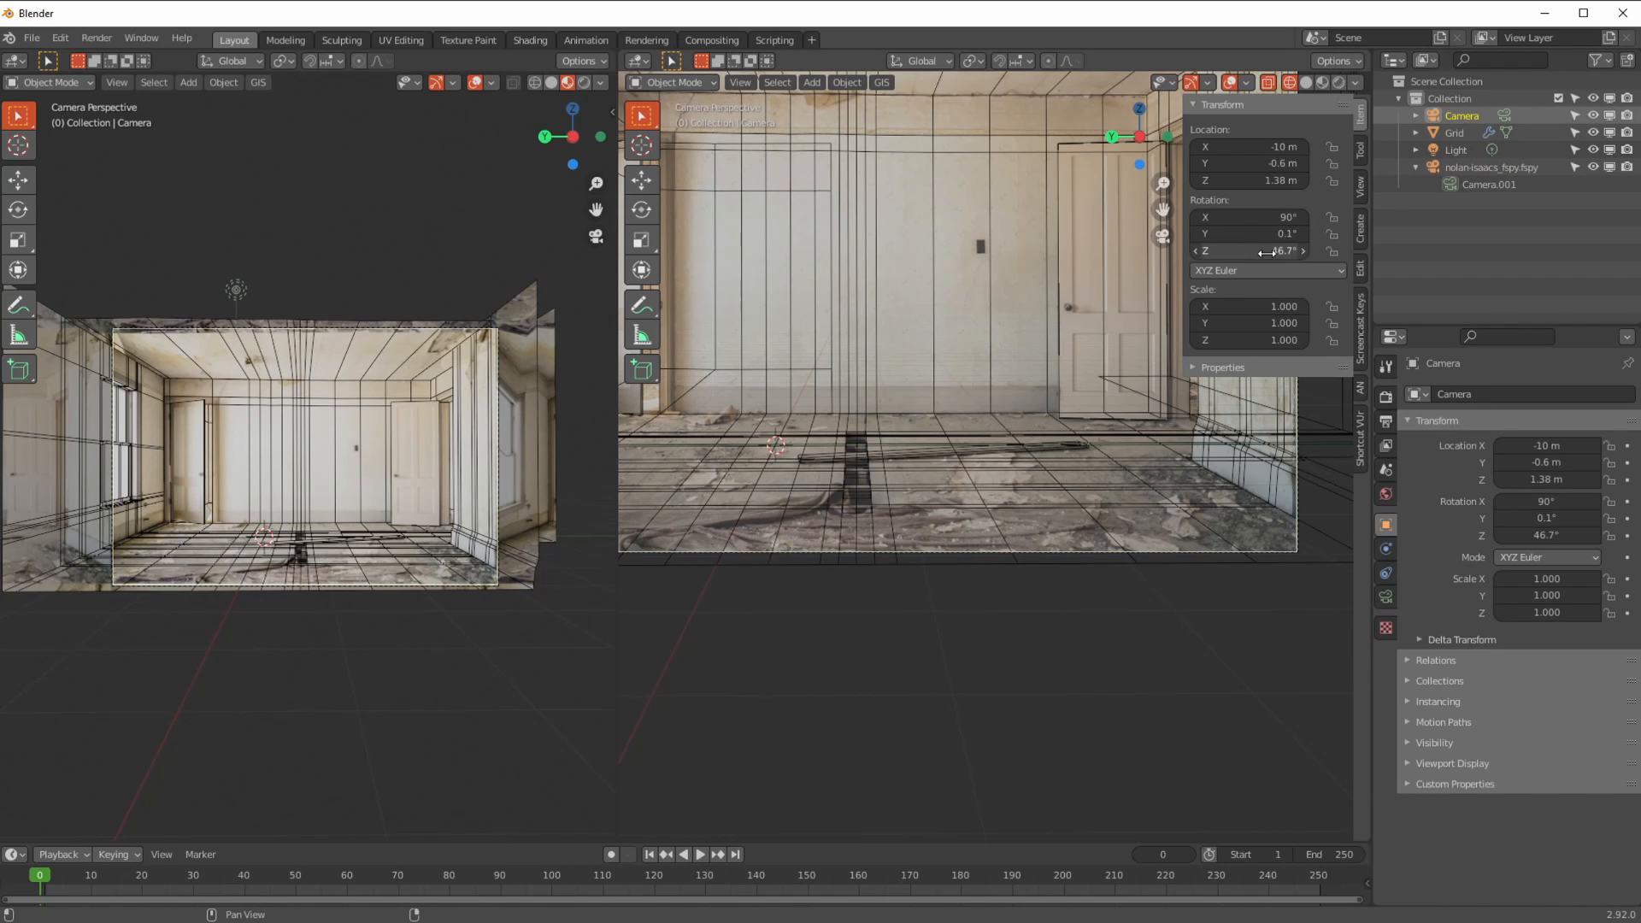
pyautogui.write('-90')
pyautogui.press('Return')
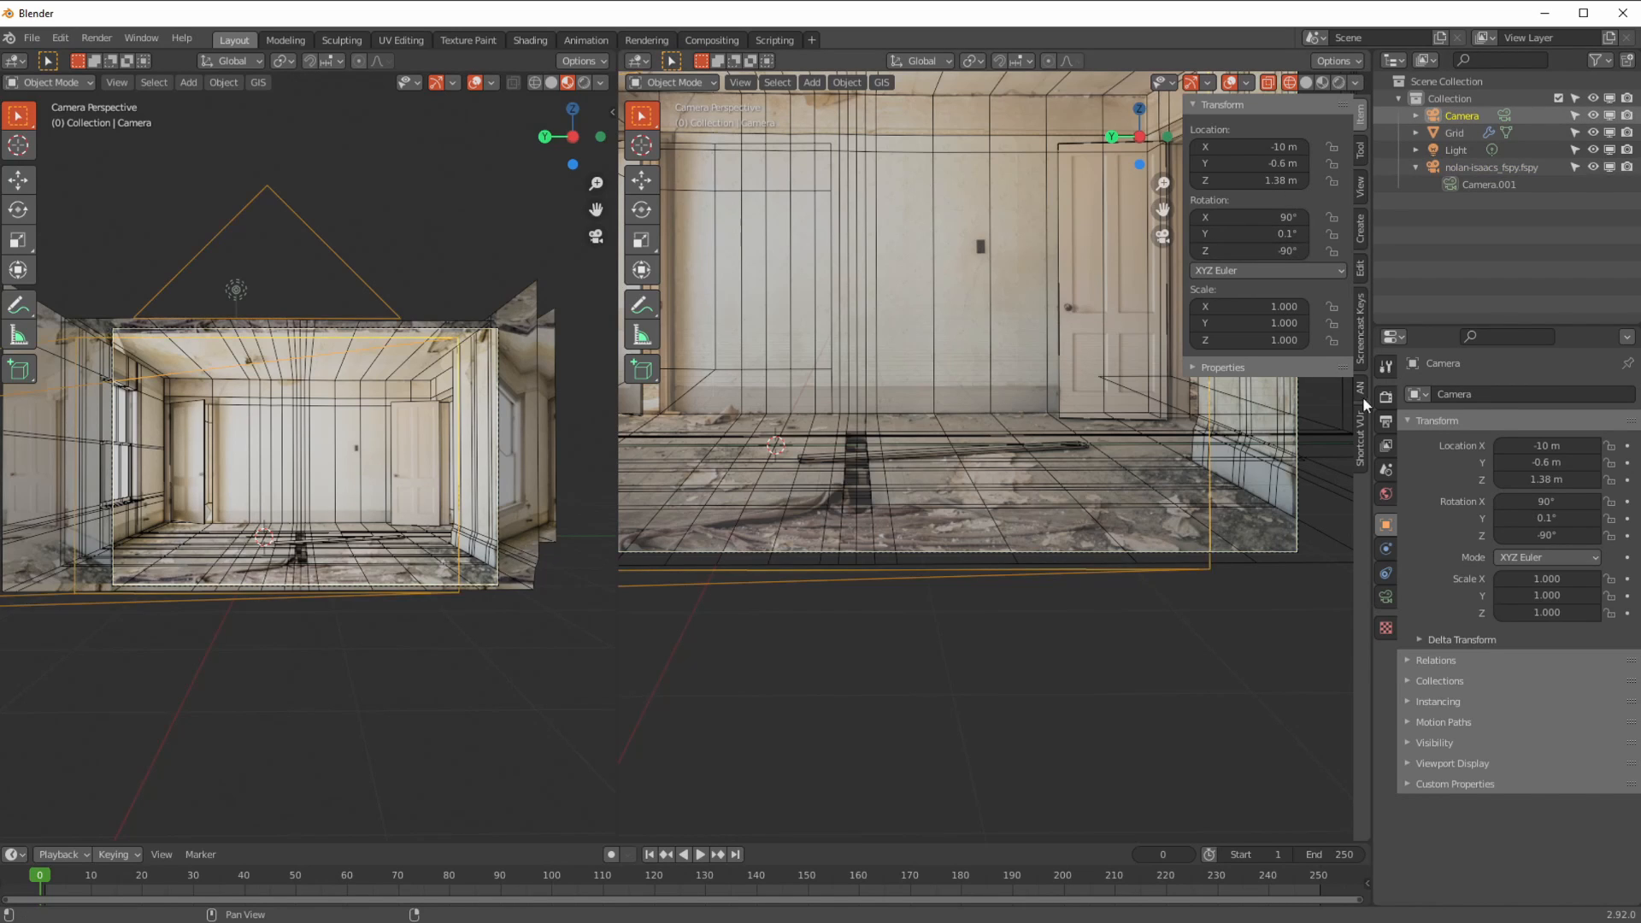
# - Make the default Camera the active scene camera and show its view in Material Preview shading
pyautogui.moveTo(242, 516); pyautogui.dragTo(334, 586, button='middle')
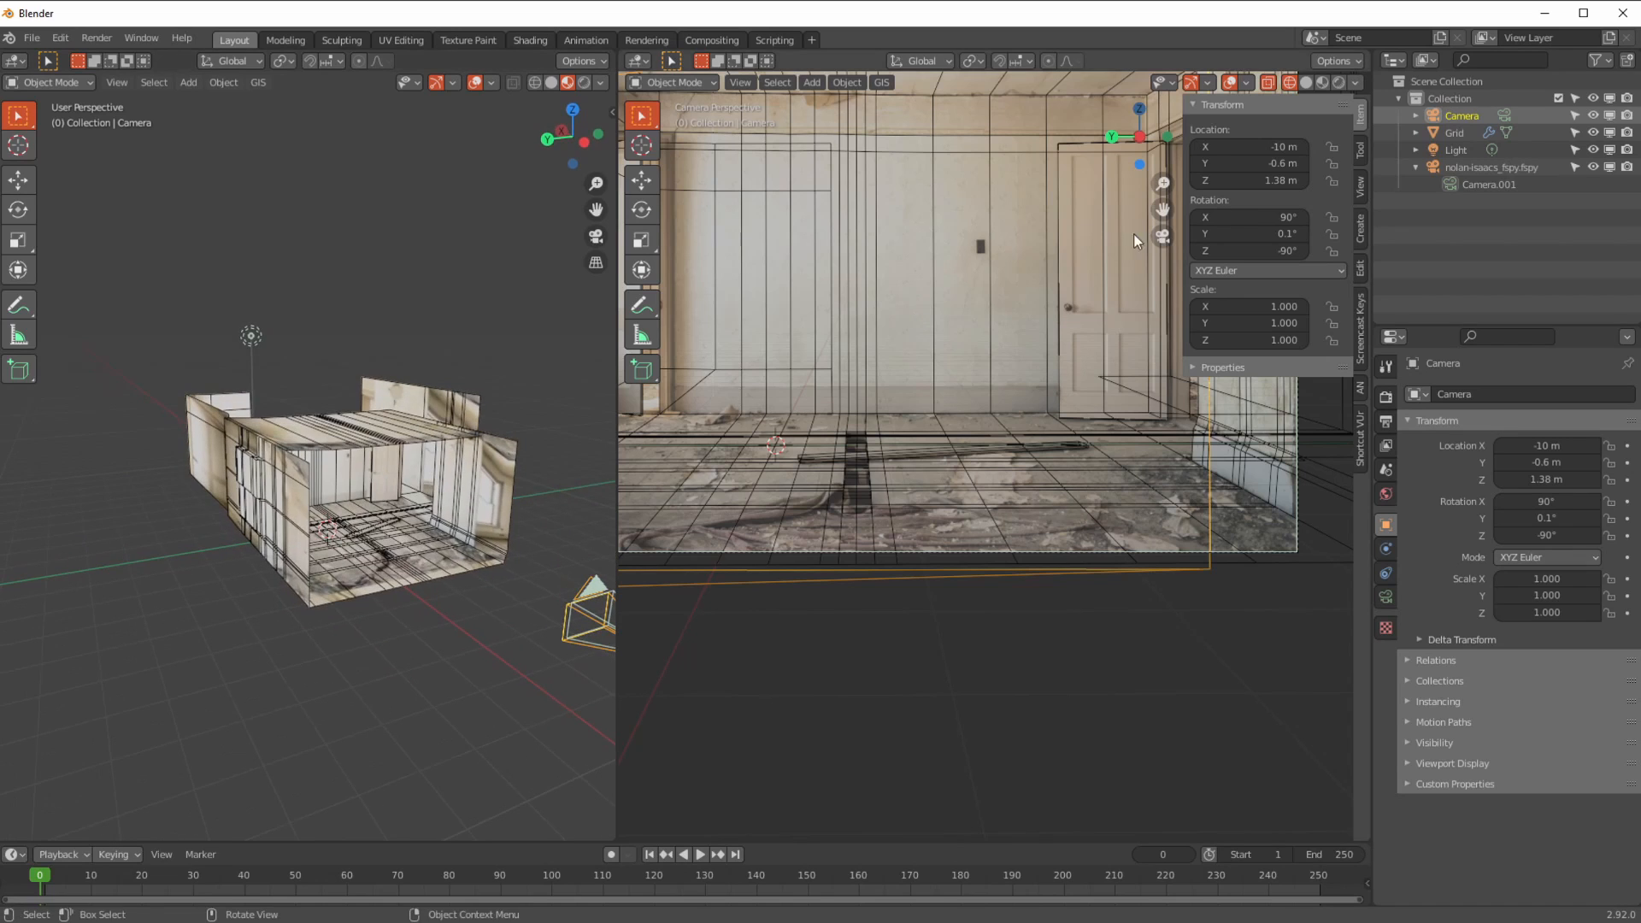
pyautogui.click(1504, 115)
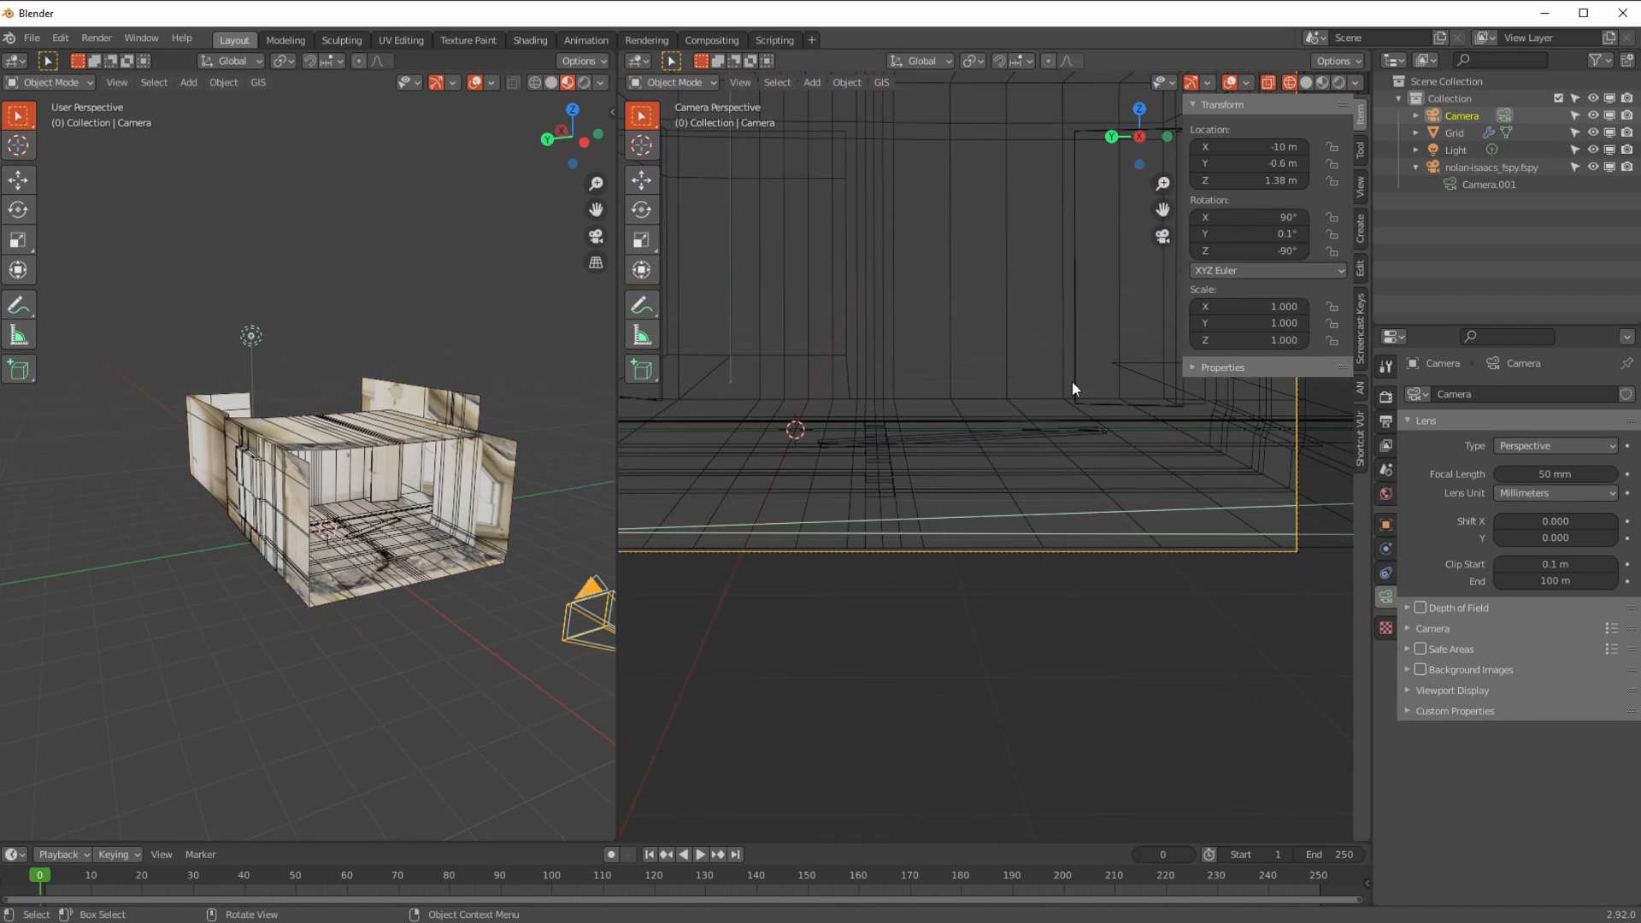
pyautogui.scroll(2, 922, 436)
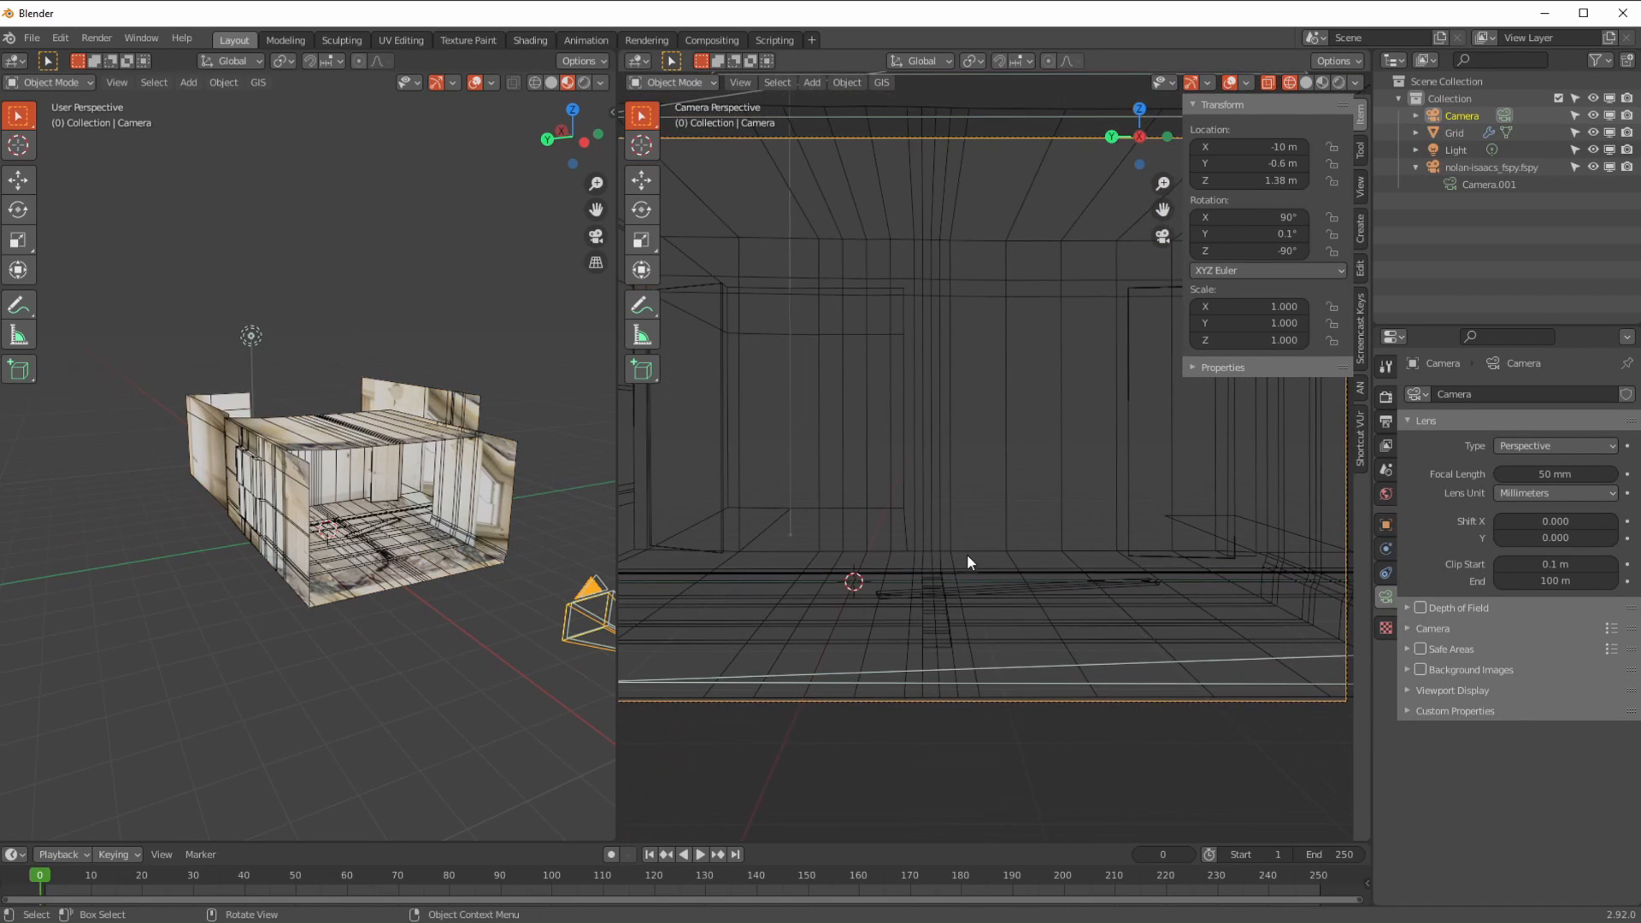
pyautogui.press('z')
pyautogui.click(948, 521)
# - Activate the Move tool for the default Camera in the outside perspective view
pyautogui.moveTo(547, 577); pyautogui.dragTo(196, 496, button='middle')
pyautogui.click(18, 179)
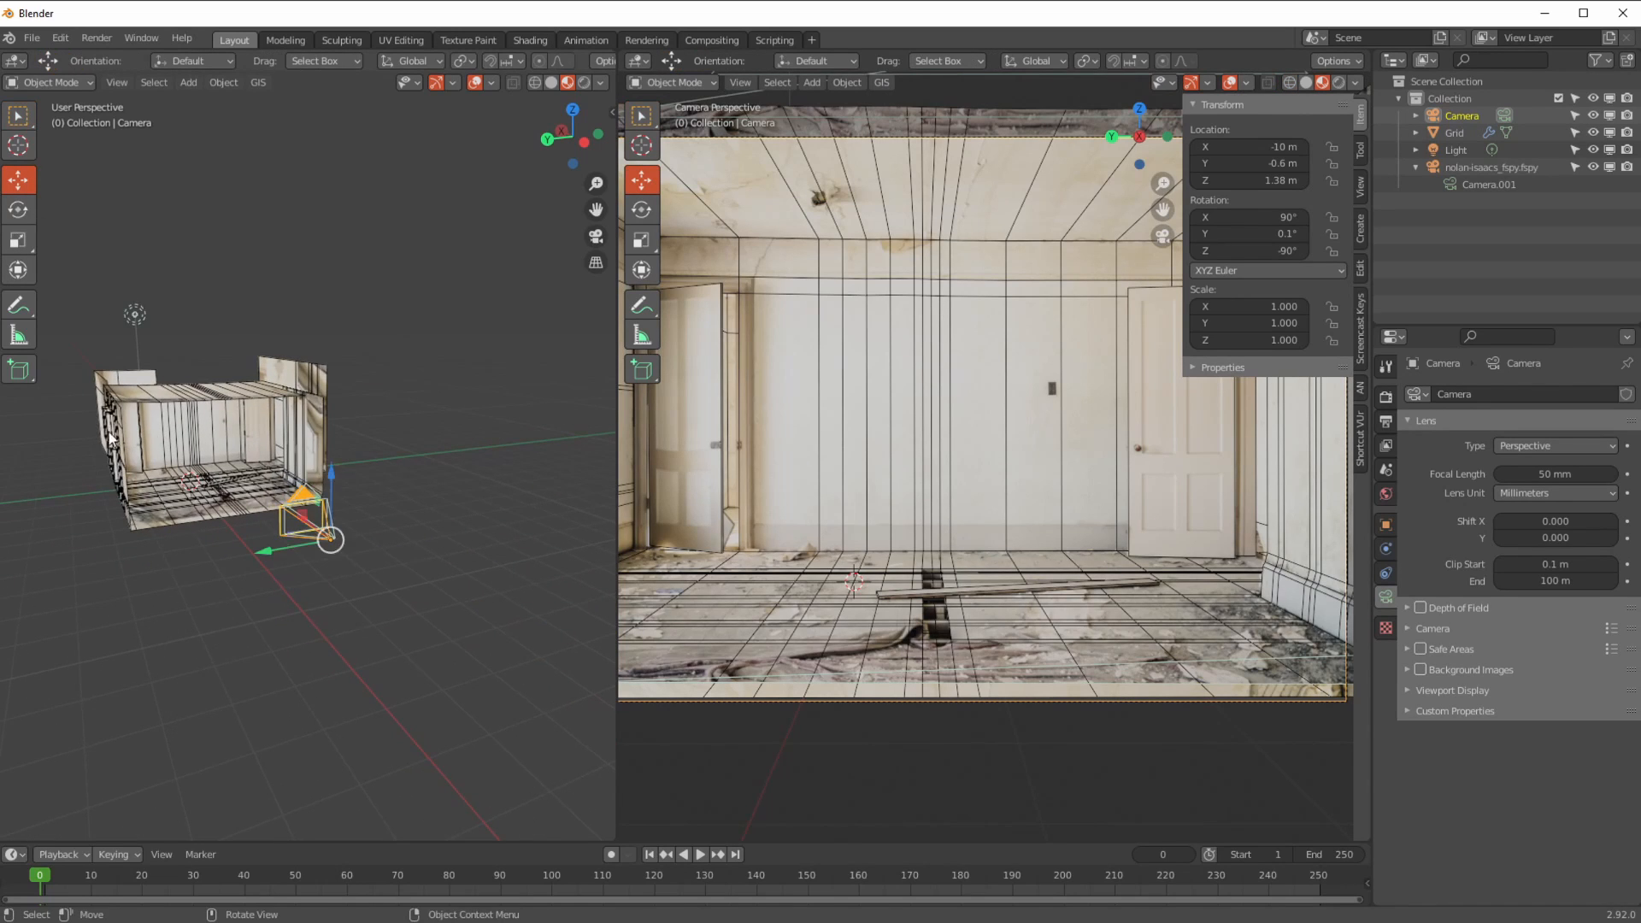
pyautogui.moveTo(110, 439); pyautogui.dragTo(346, 595, button='middle')
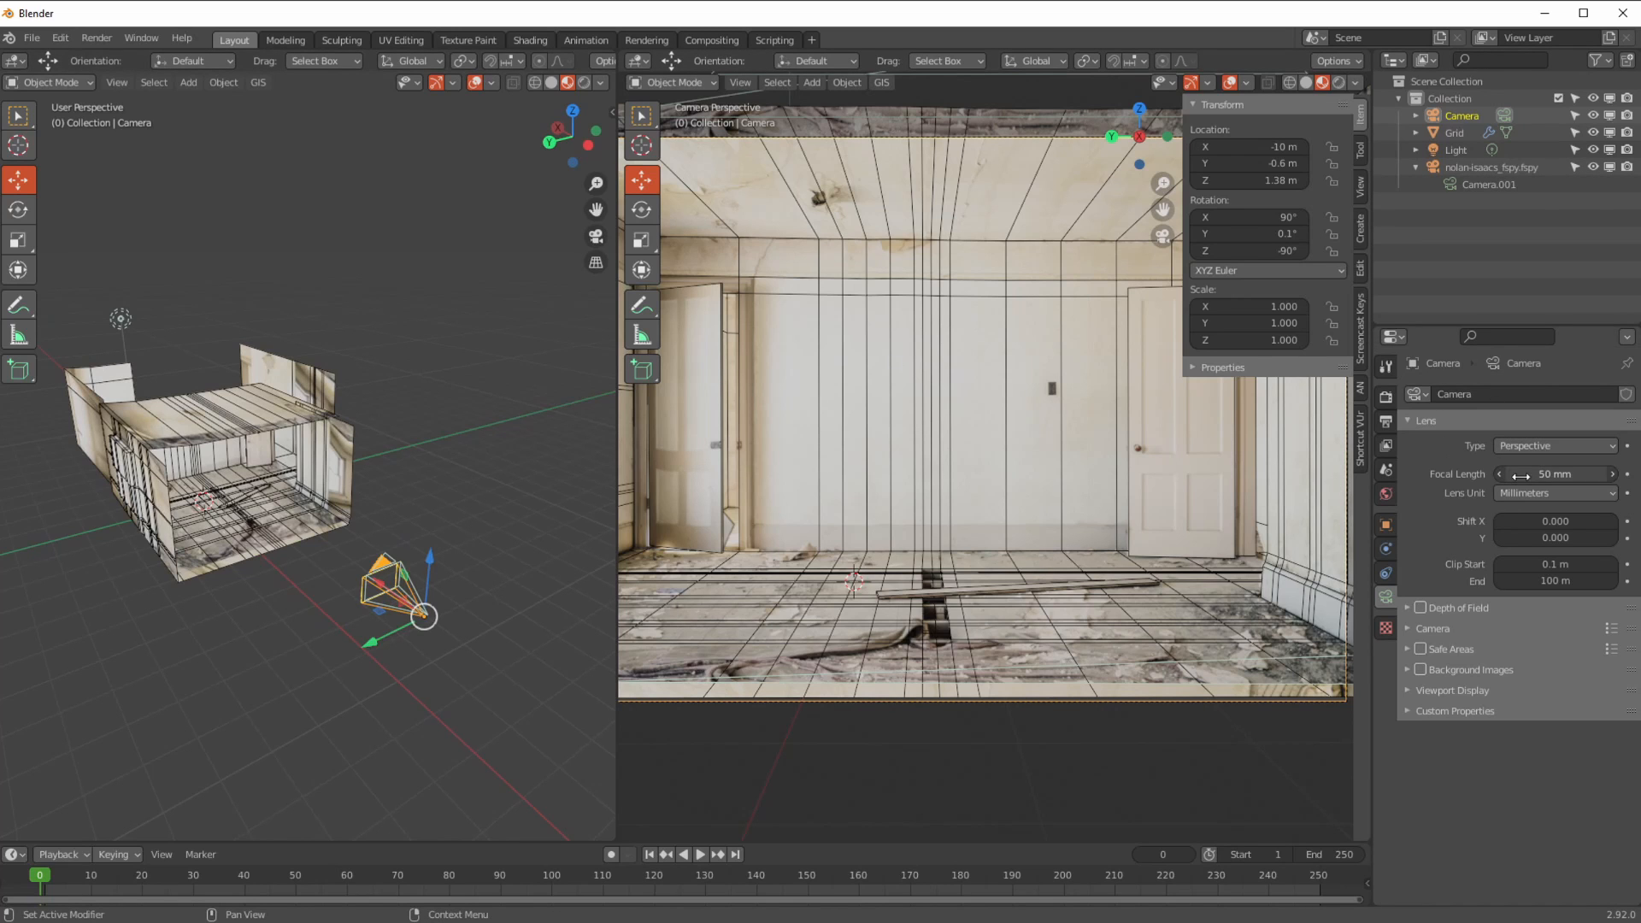
# - Set the default Camera's focal length to 24 mm
pyautogui.moveTo(1522, 474); pyautogui.dragTo(1501, 477)
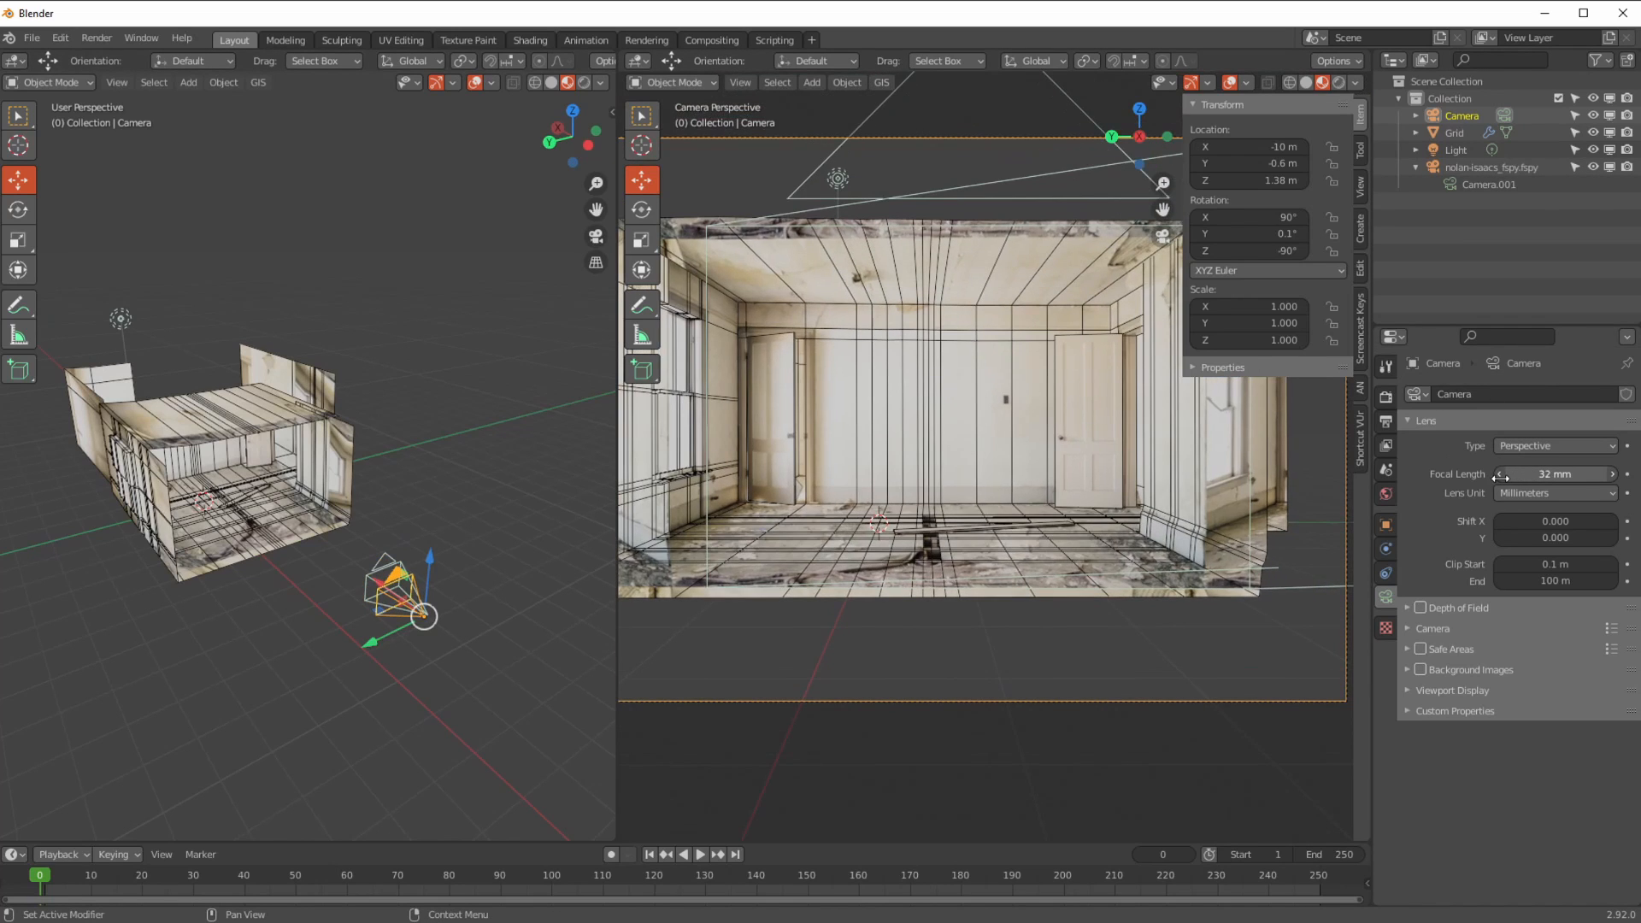
pyautogui.hotkey('ctrl', 'a')
pyautogui.write('24')
pyautogui.press('Return')
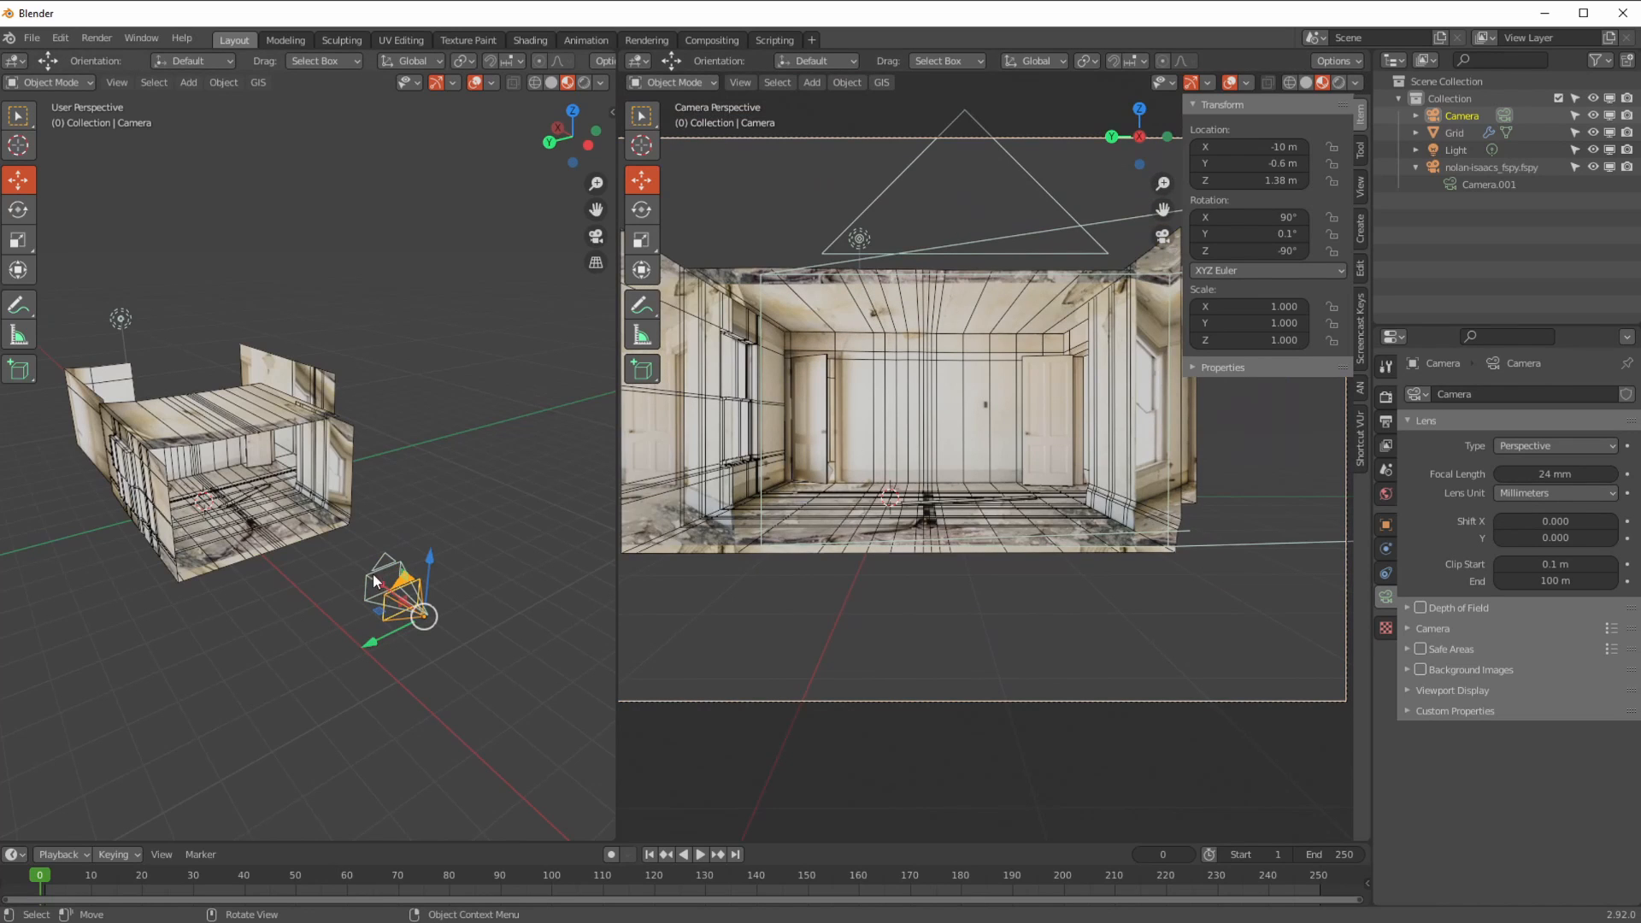
# - Move the Camera into the room by about 4.46 m along X and about -0.45 m along Y
pyautogui.moveTo(374, 581); pyautogui.dragTo(262, 453)
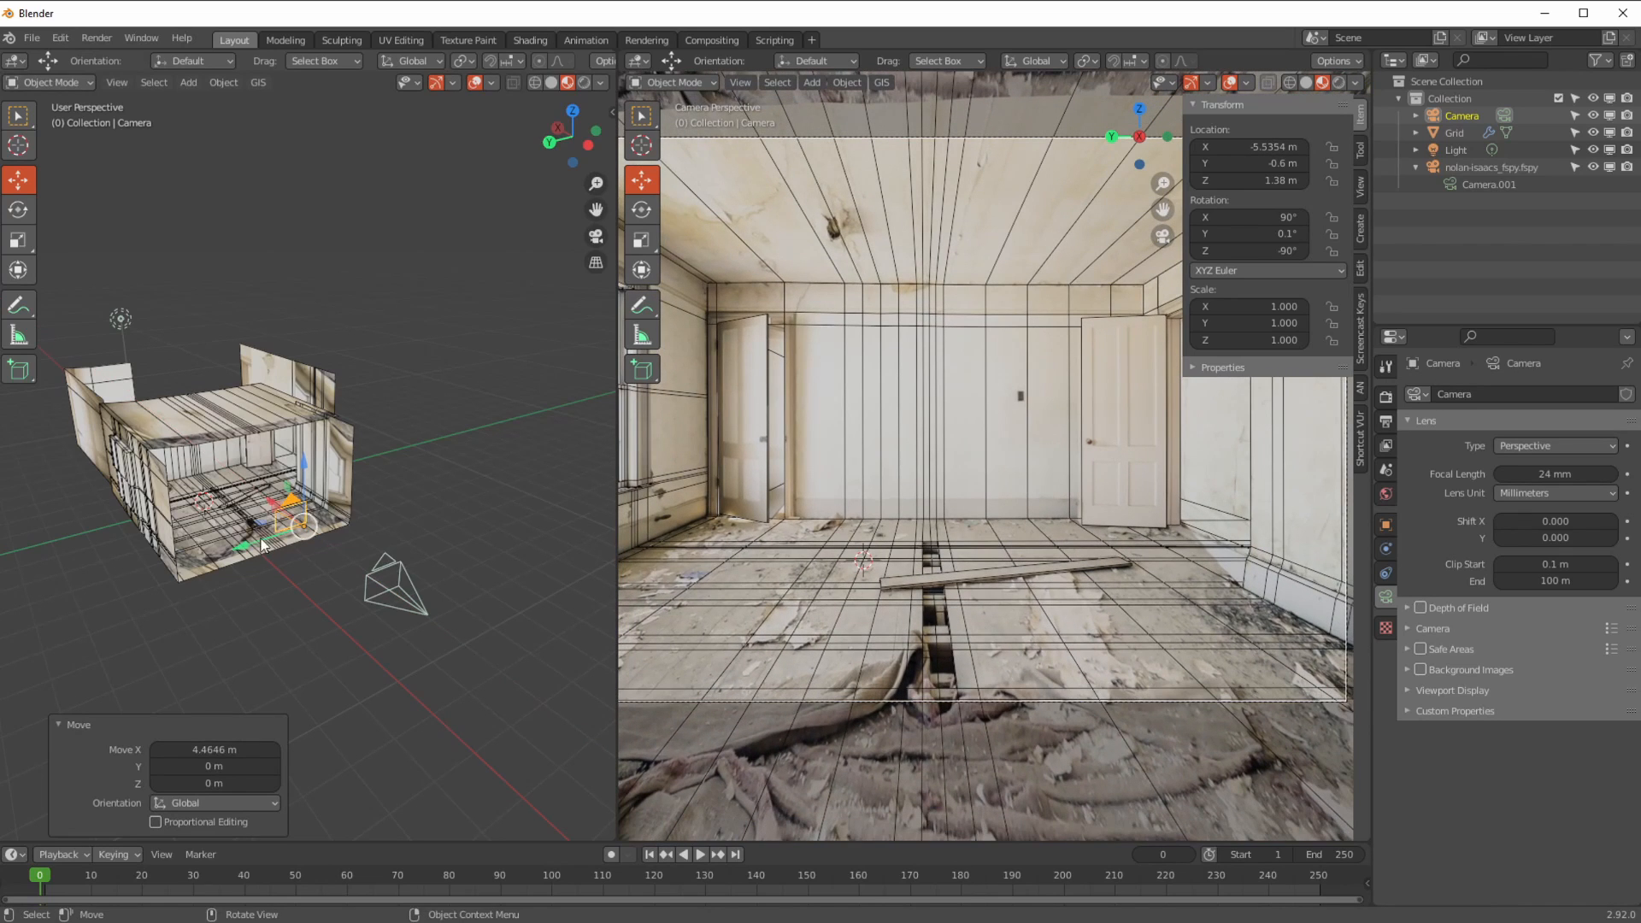
pyautogui.moveTo(251, 551); pyautogui.dragTo(267, 539)
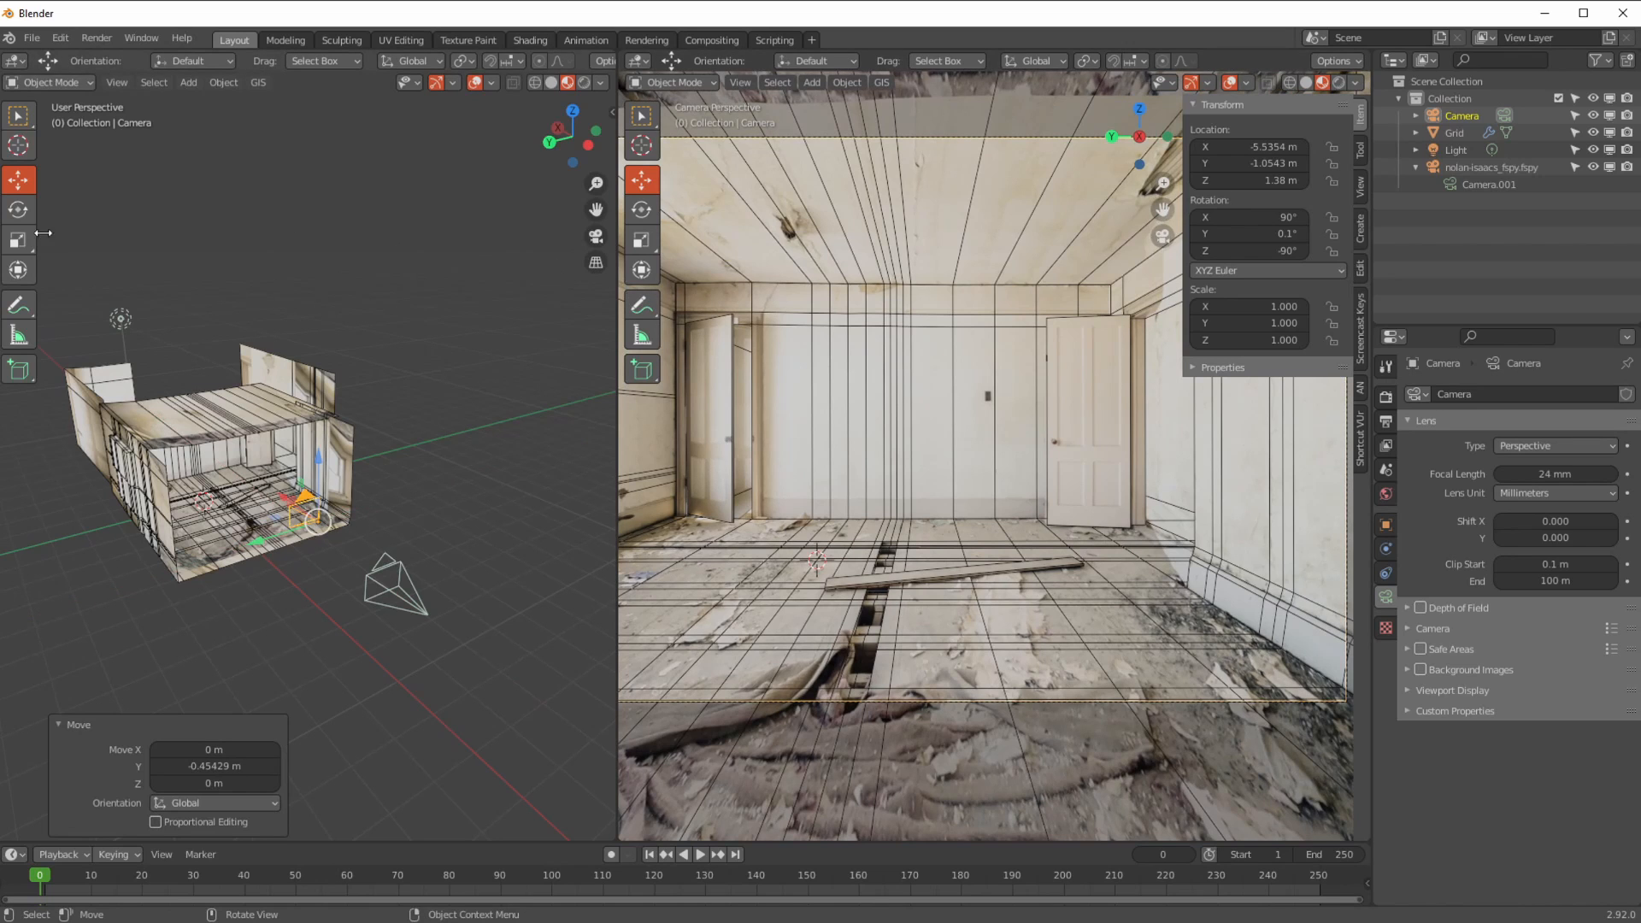
# - Rotate the Camera about 5.9° around Z and -4.9° around Y, and move it about 0.14 m forward along X
pyautogui.click(18, 209)
pyautogui.moveTo(283, 551); pyautogui.dragTo(329, 569)
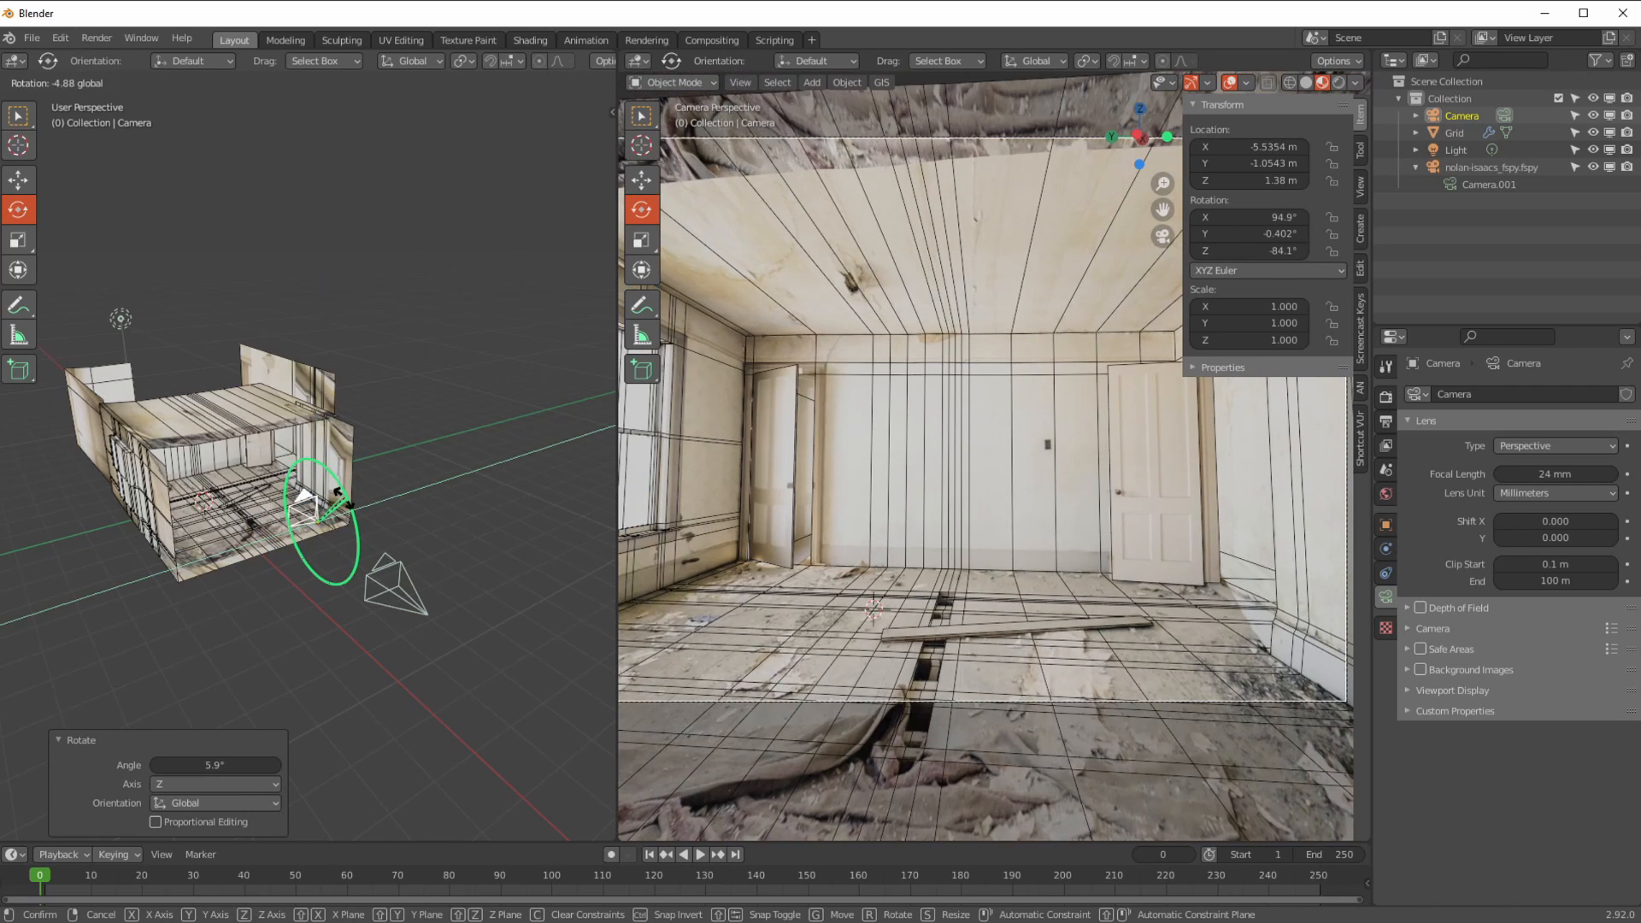
pyautogui.click(19, 188)
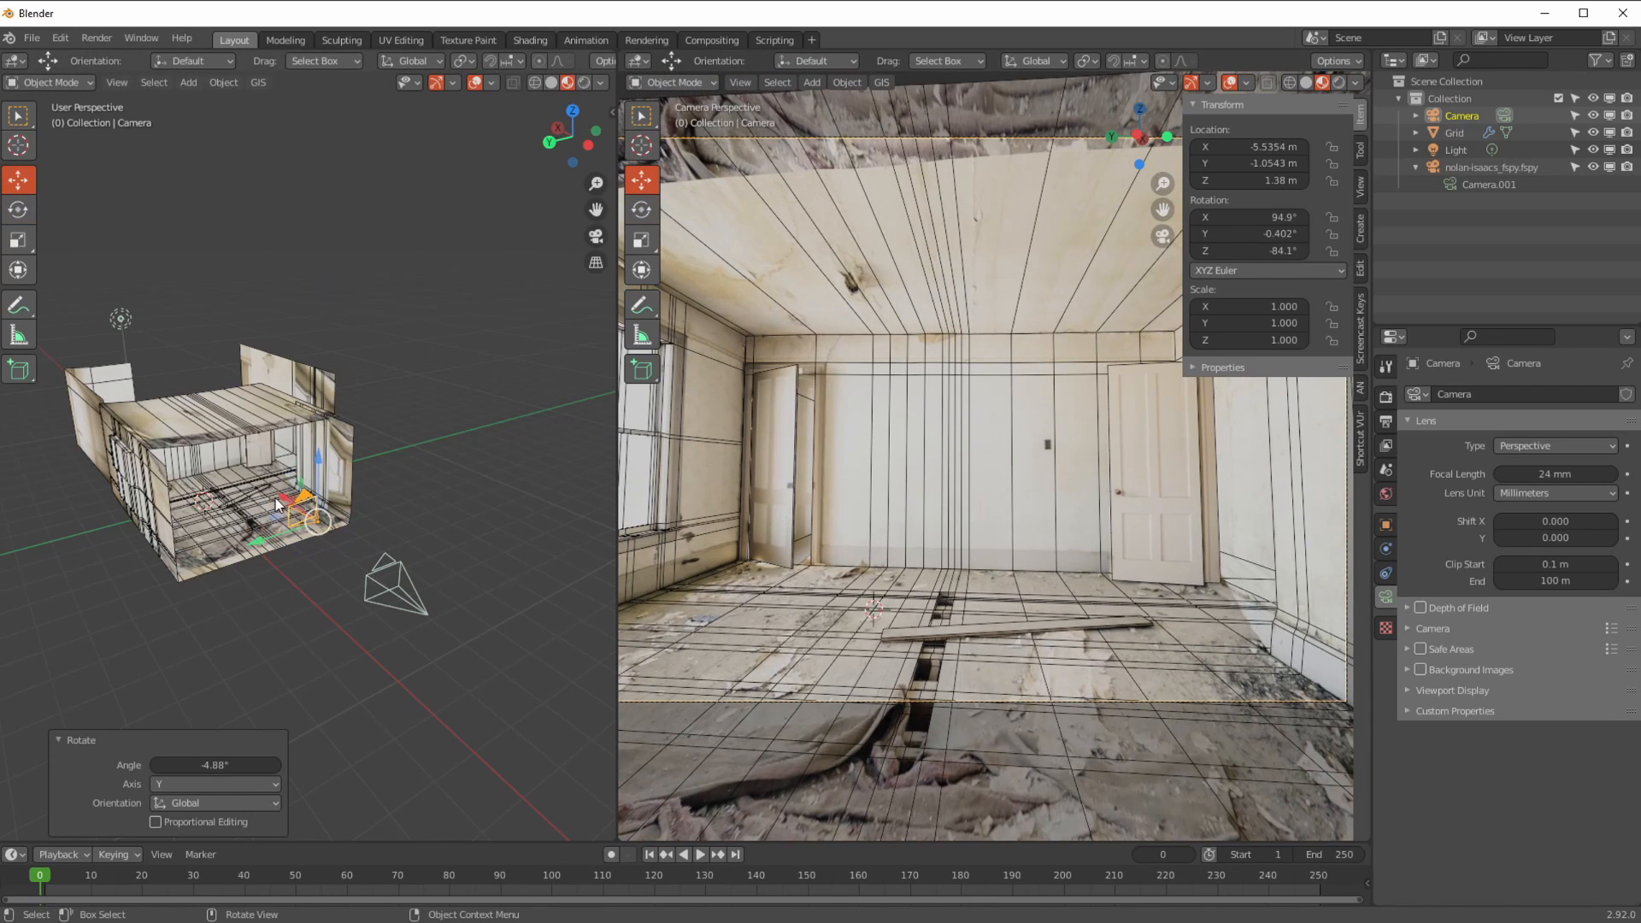
pyautogui.moveTo(283, 496); pyautogui.dragTo(279, 494)
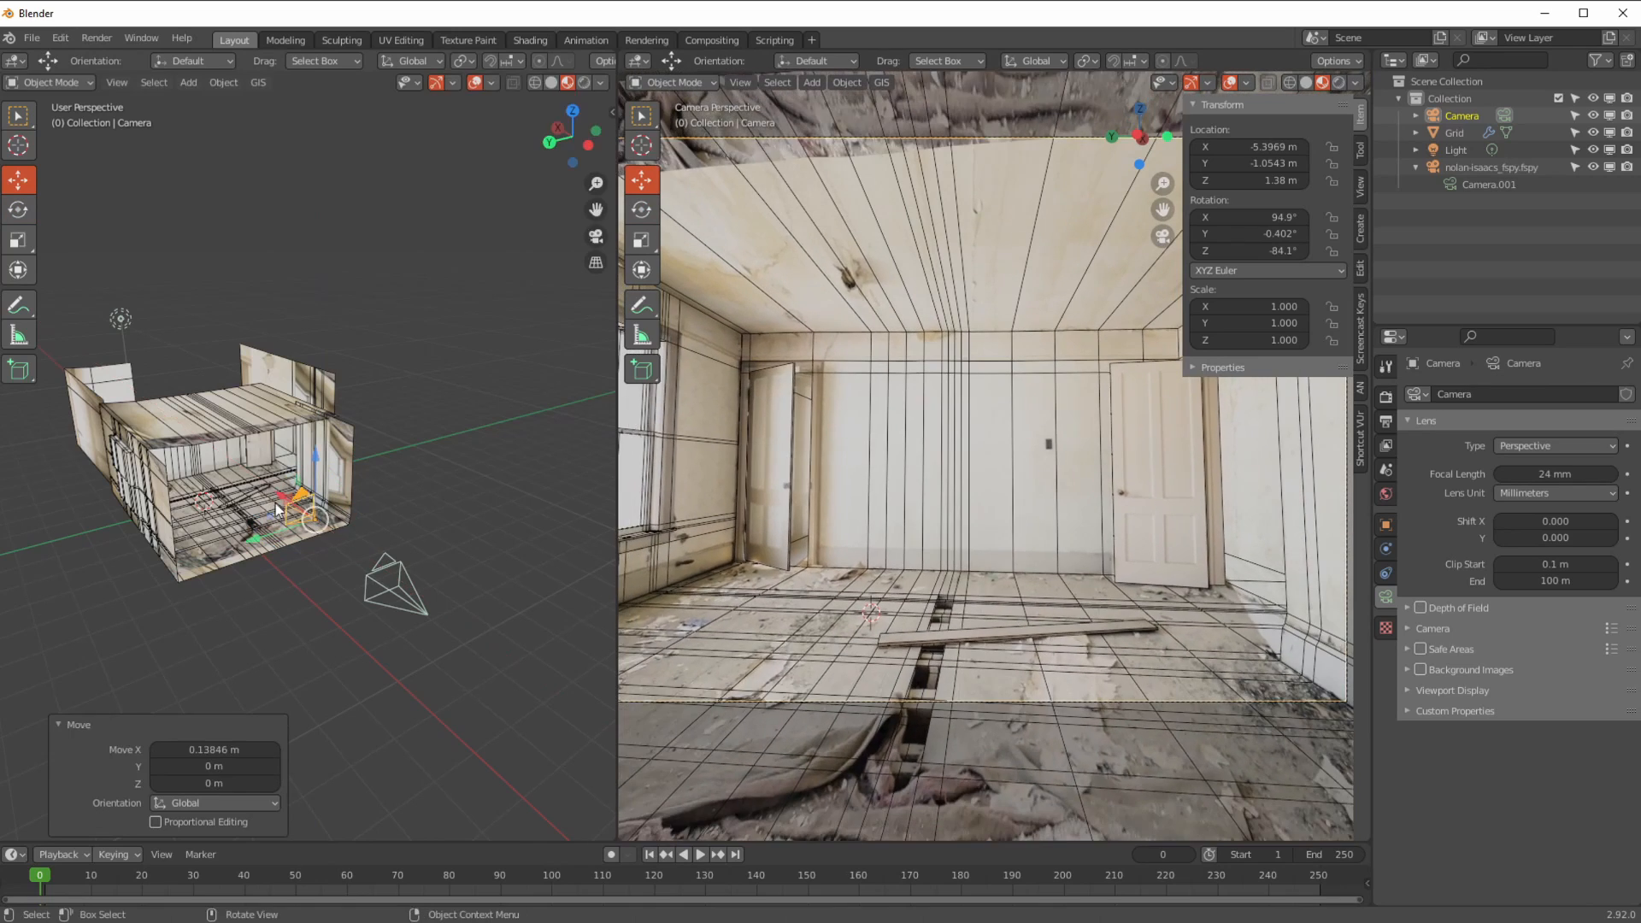
pyautogui.scroll(-2, 873, 546)
pyautogui.scroll(-2, 860, 597)
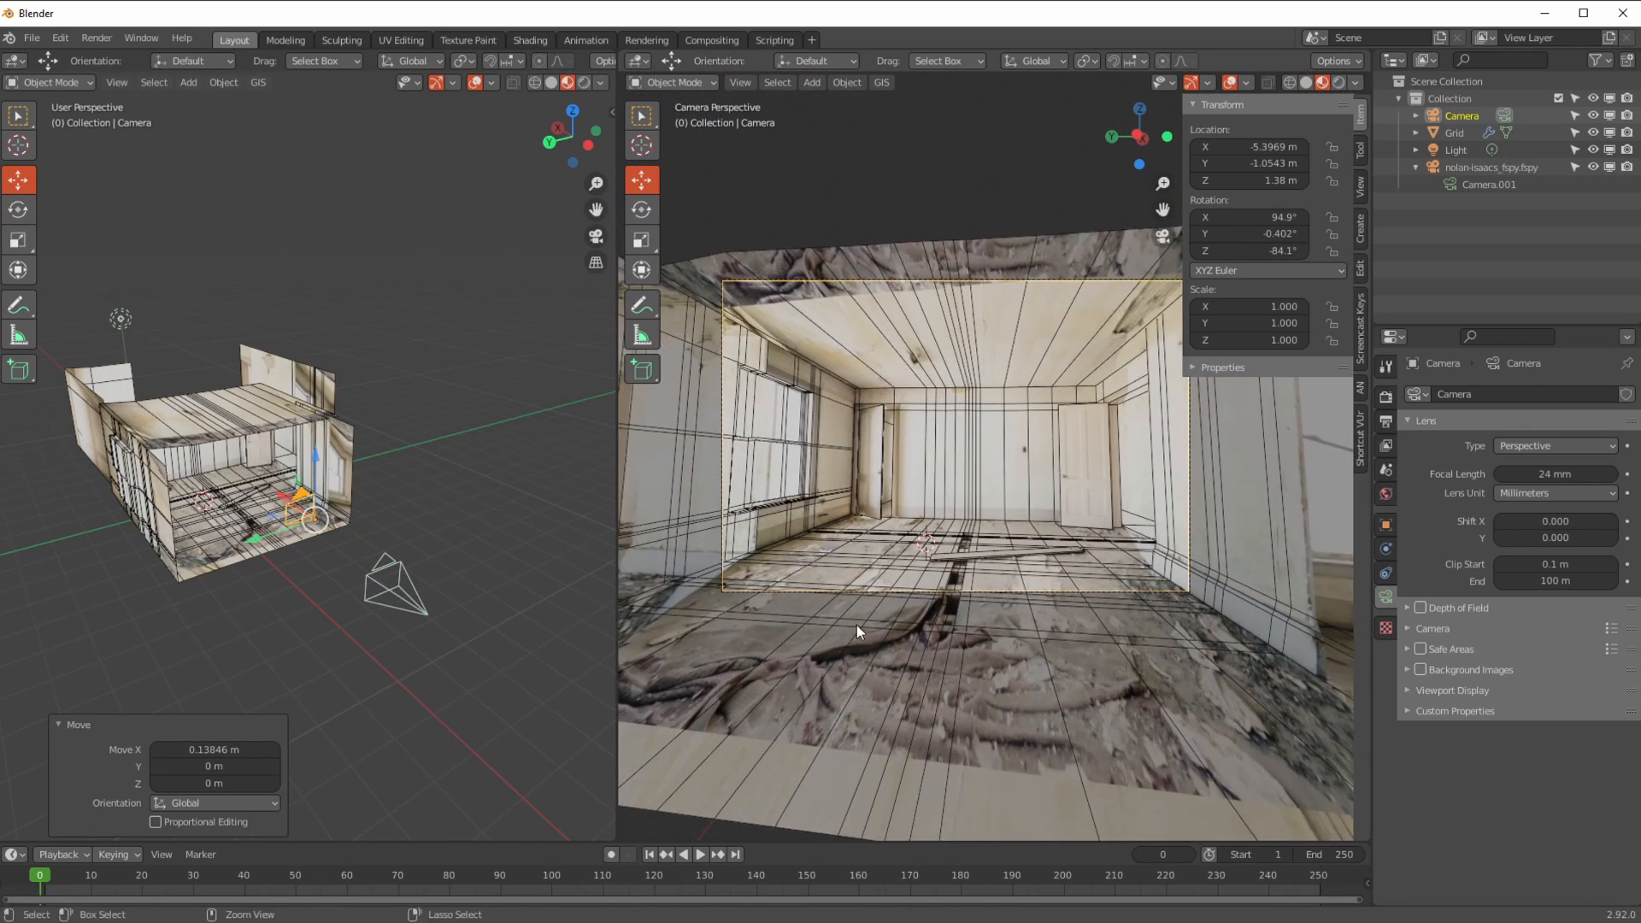
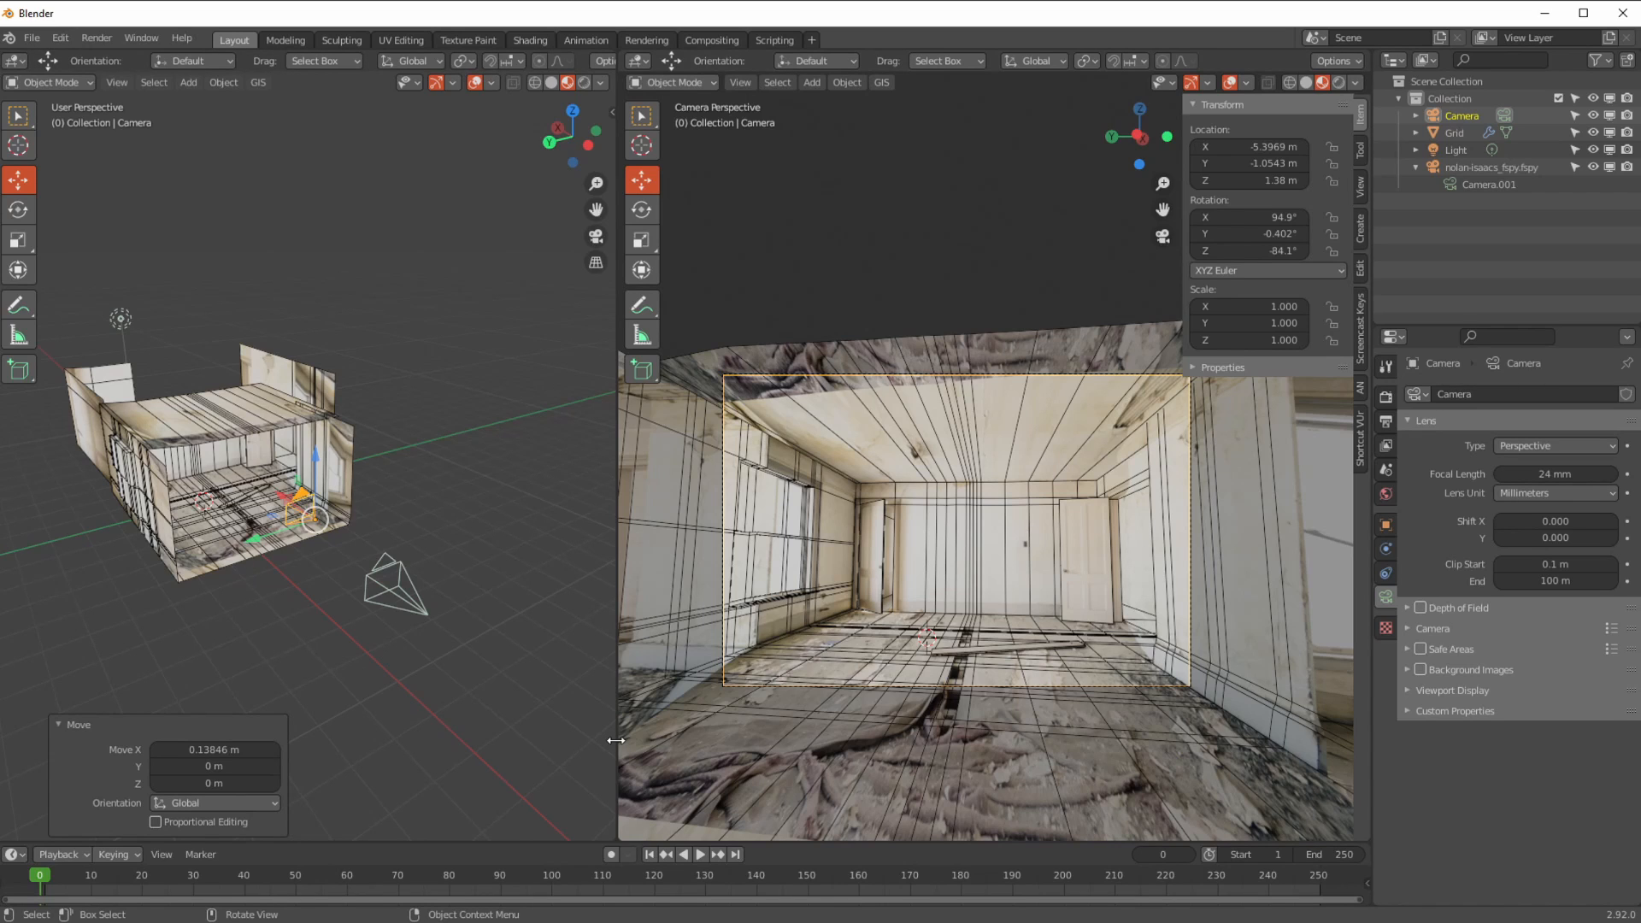
# - Set the render output resolution to 1920 × 1080 px
pyautogui.click(1385, 395)
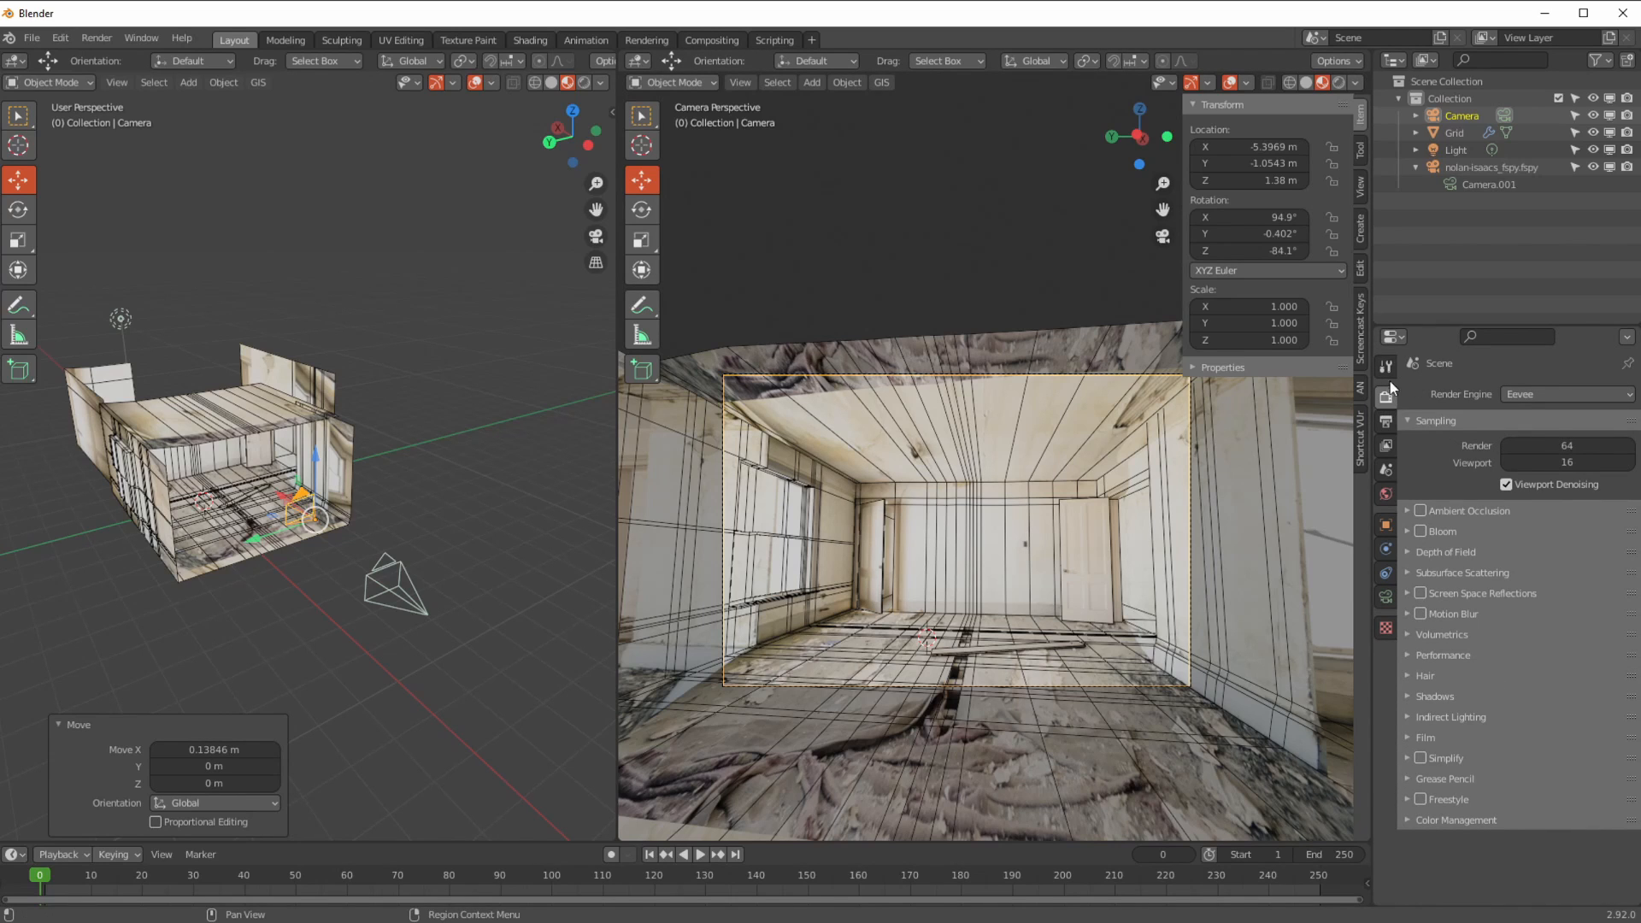
pyautogui.click(1386, 420)
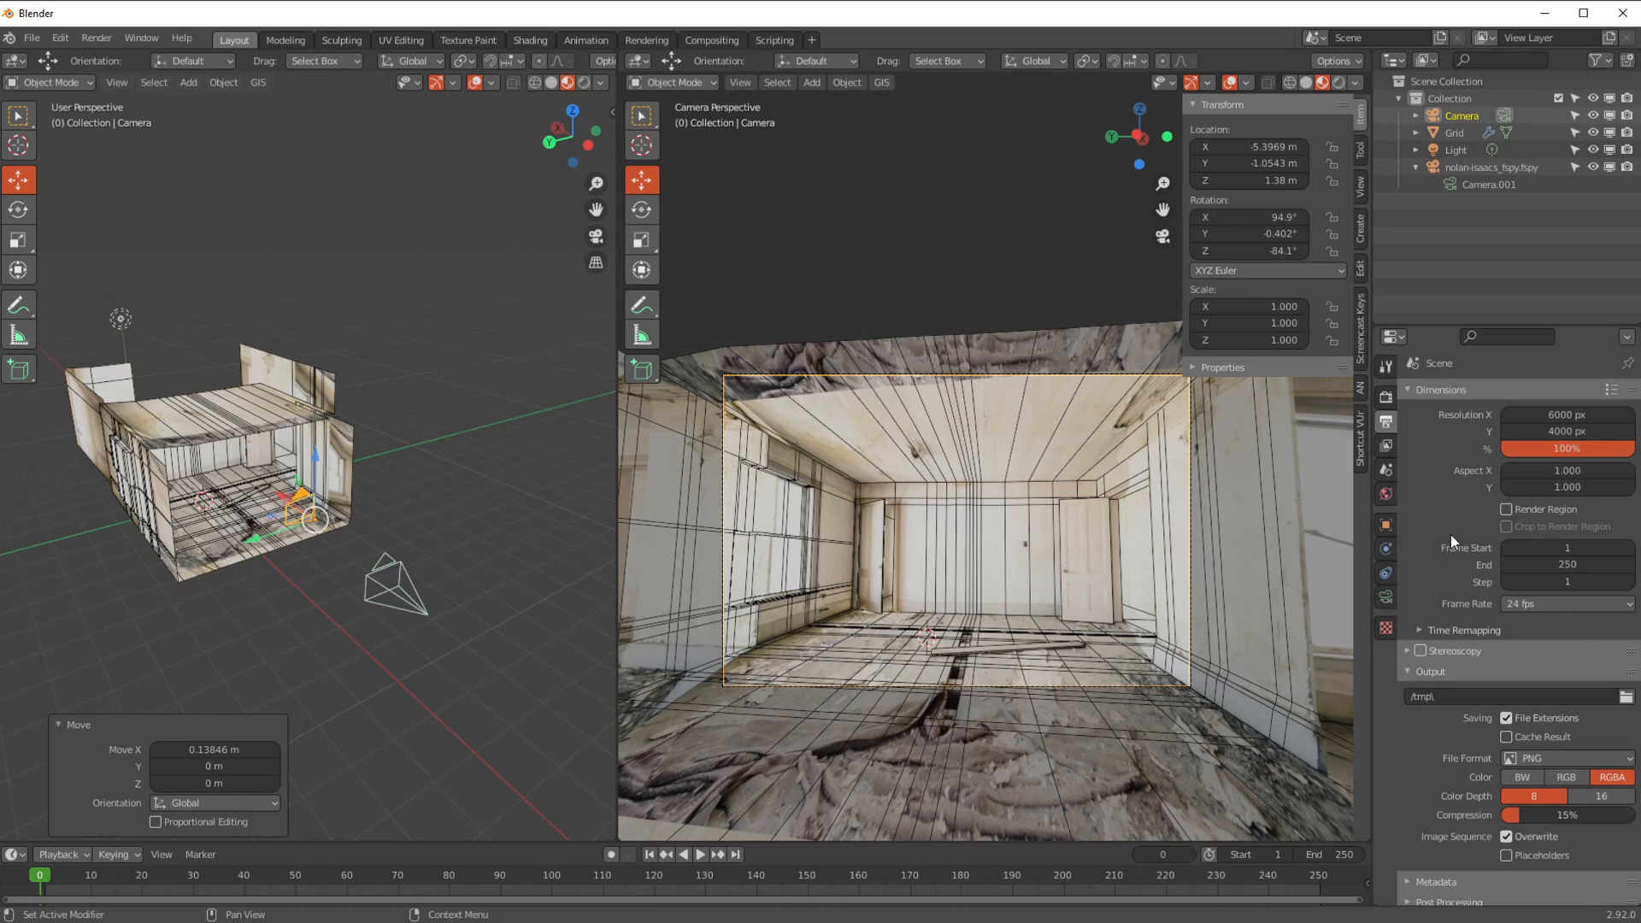
pyautogui.click(1556, 415)
pyautogui.write('1920')
pyautogui.press('Return')
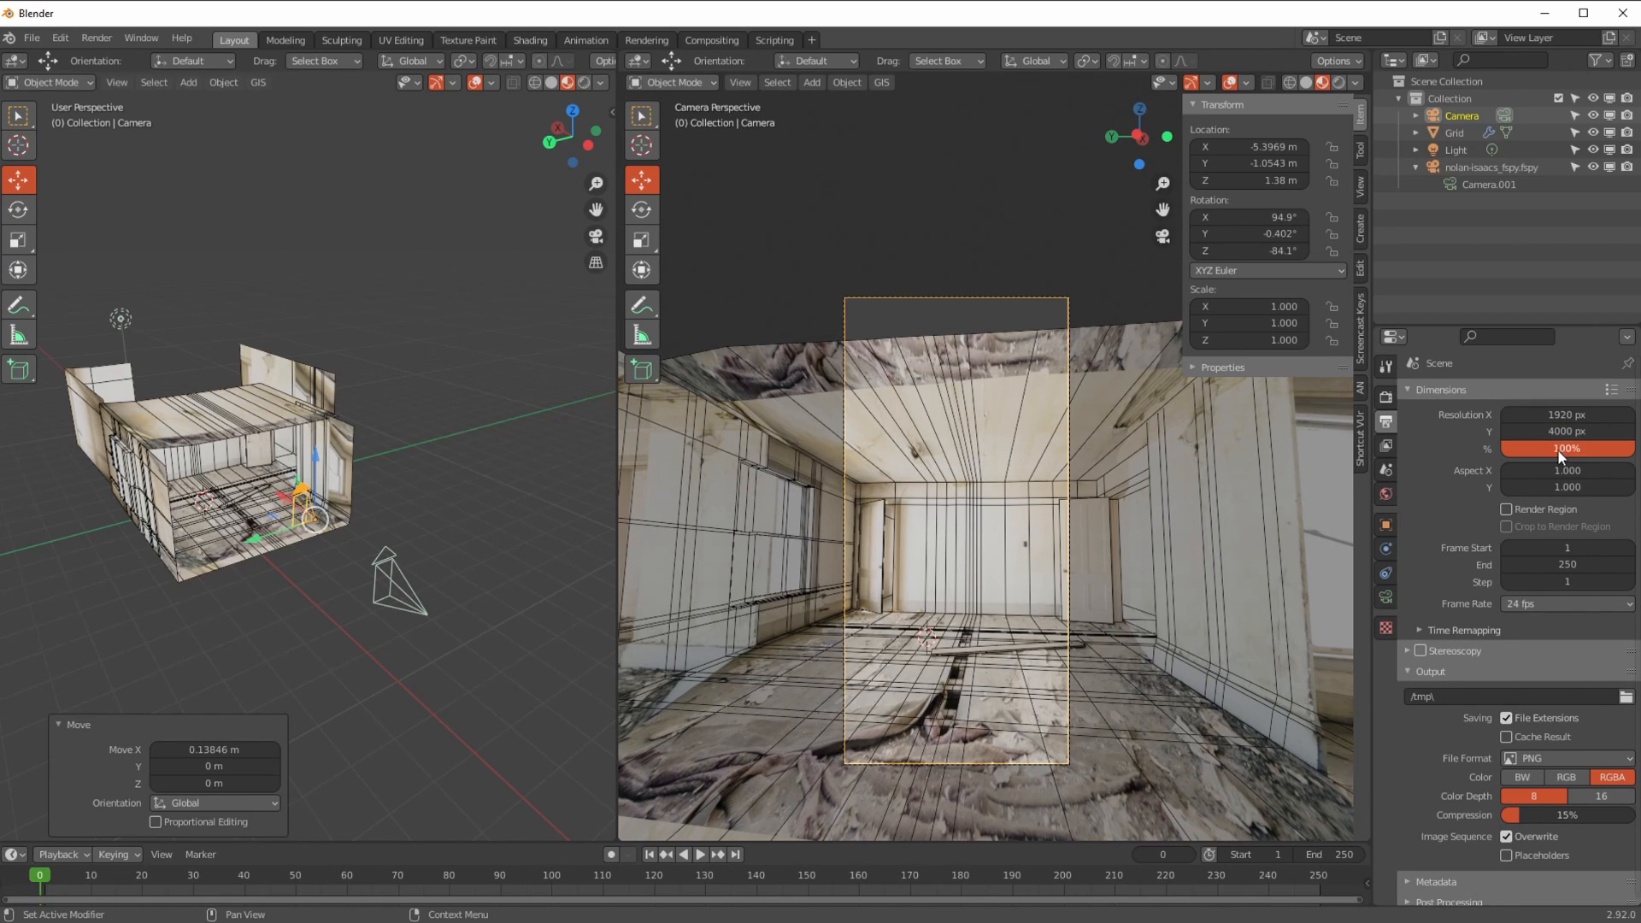
pyautogui.click(1557, 432)
pyautogui.press('Return')
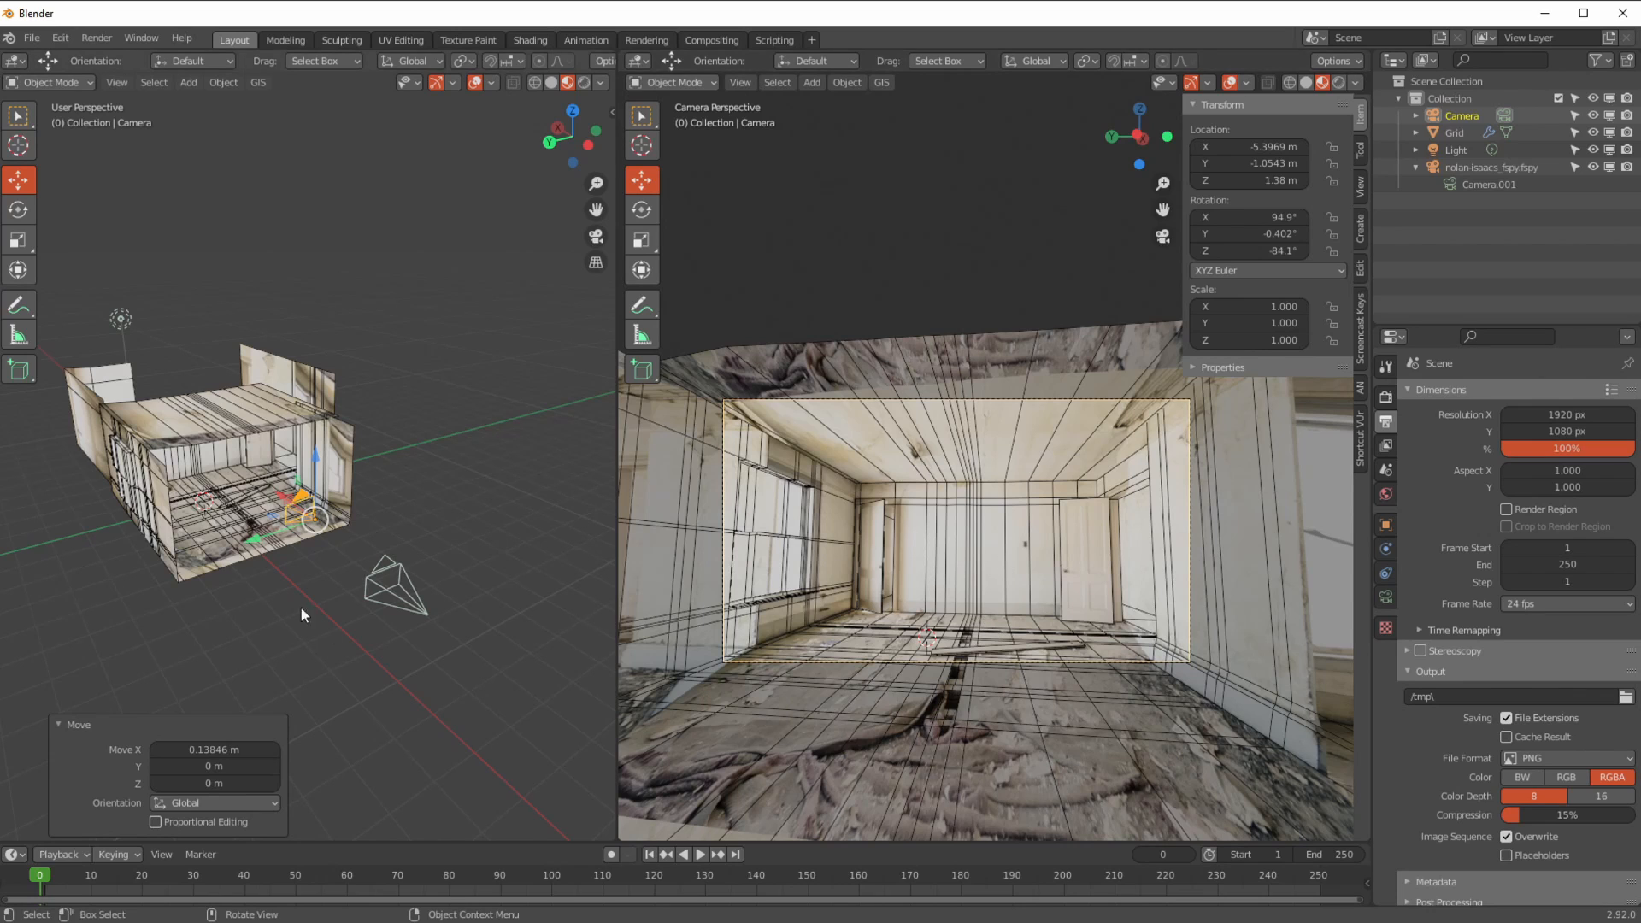
# - Lower the Camera to about 0.85 m on Z and shift it to about -1.53 m on Y
pyautogui.scroll(10, 311, 598)
pyautogui.moveTo(306, 514)
pyautogui.keyDown('shift'); pyautogui.mouseDown(button='middle')
pyautogui.moveTo(324, 383)
pyautogui.moveTo(302, 450)
pyautogui.moveTo(311, 489)
pyautogui.mouseUp(button='middle'); pyautogui.keyUp('shift')
pyautogui.scroll(-4, 302, 450)
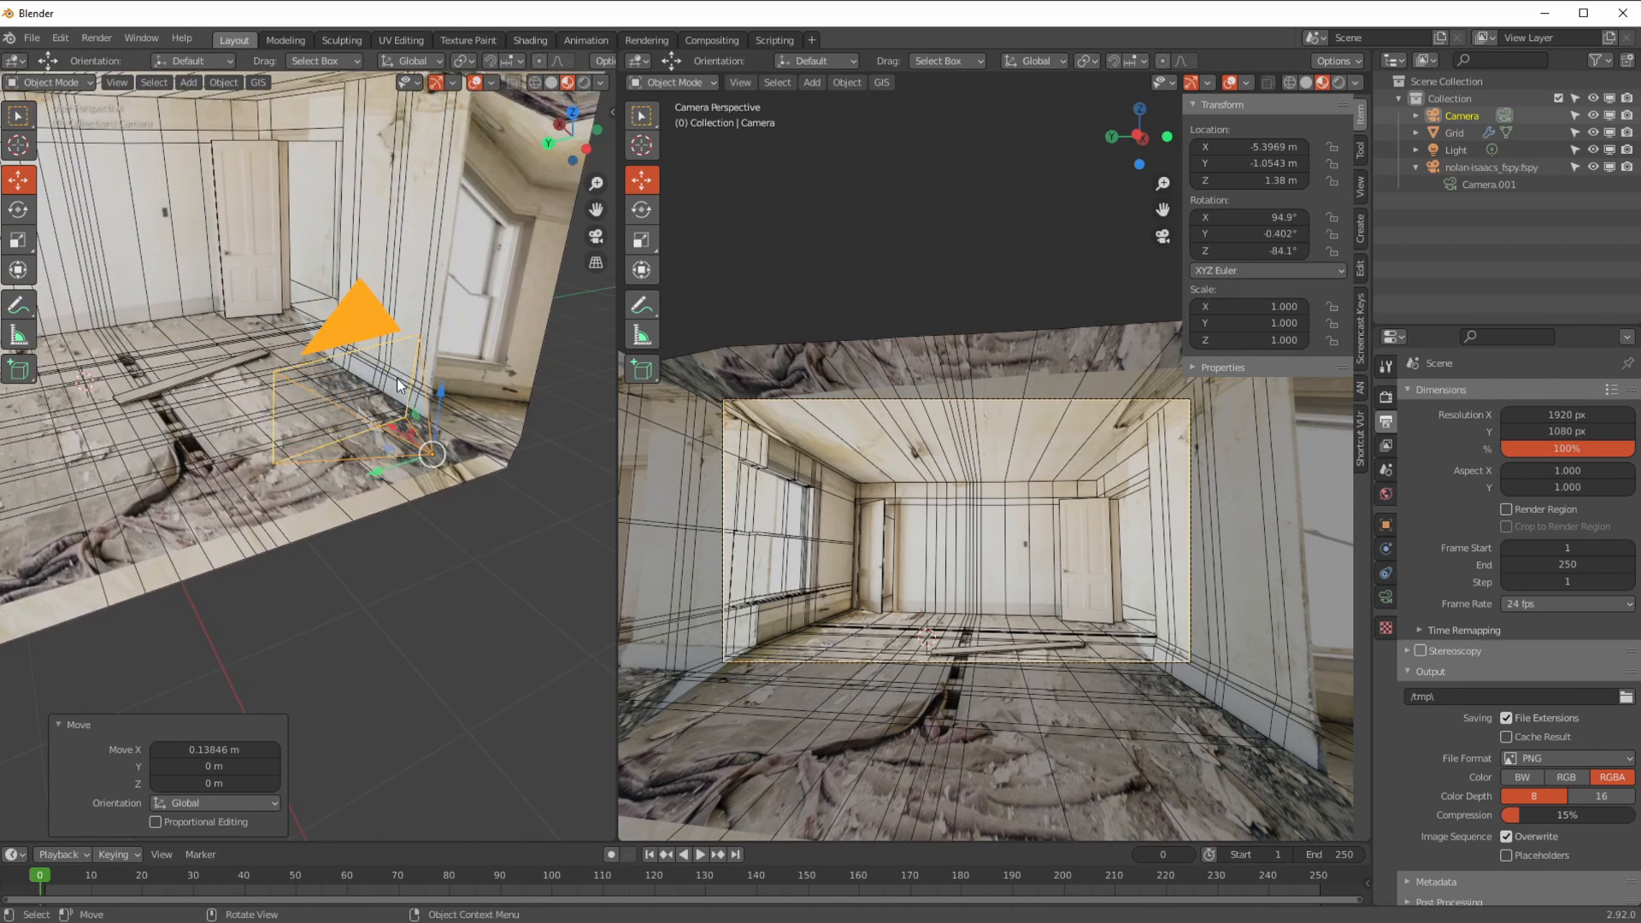
pyautogui.moveTo(444, 396); pyautogui.dragTo(436, 483)
pyautogui.moveTo(360, 557); pyautogui.dragTo(418, 570)
pyautogui.moveTo(419, 571); pyautogui.dragTo(257, 380, button='middle')
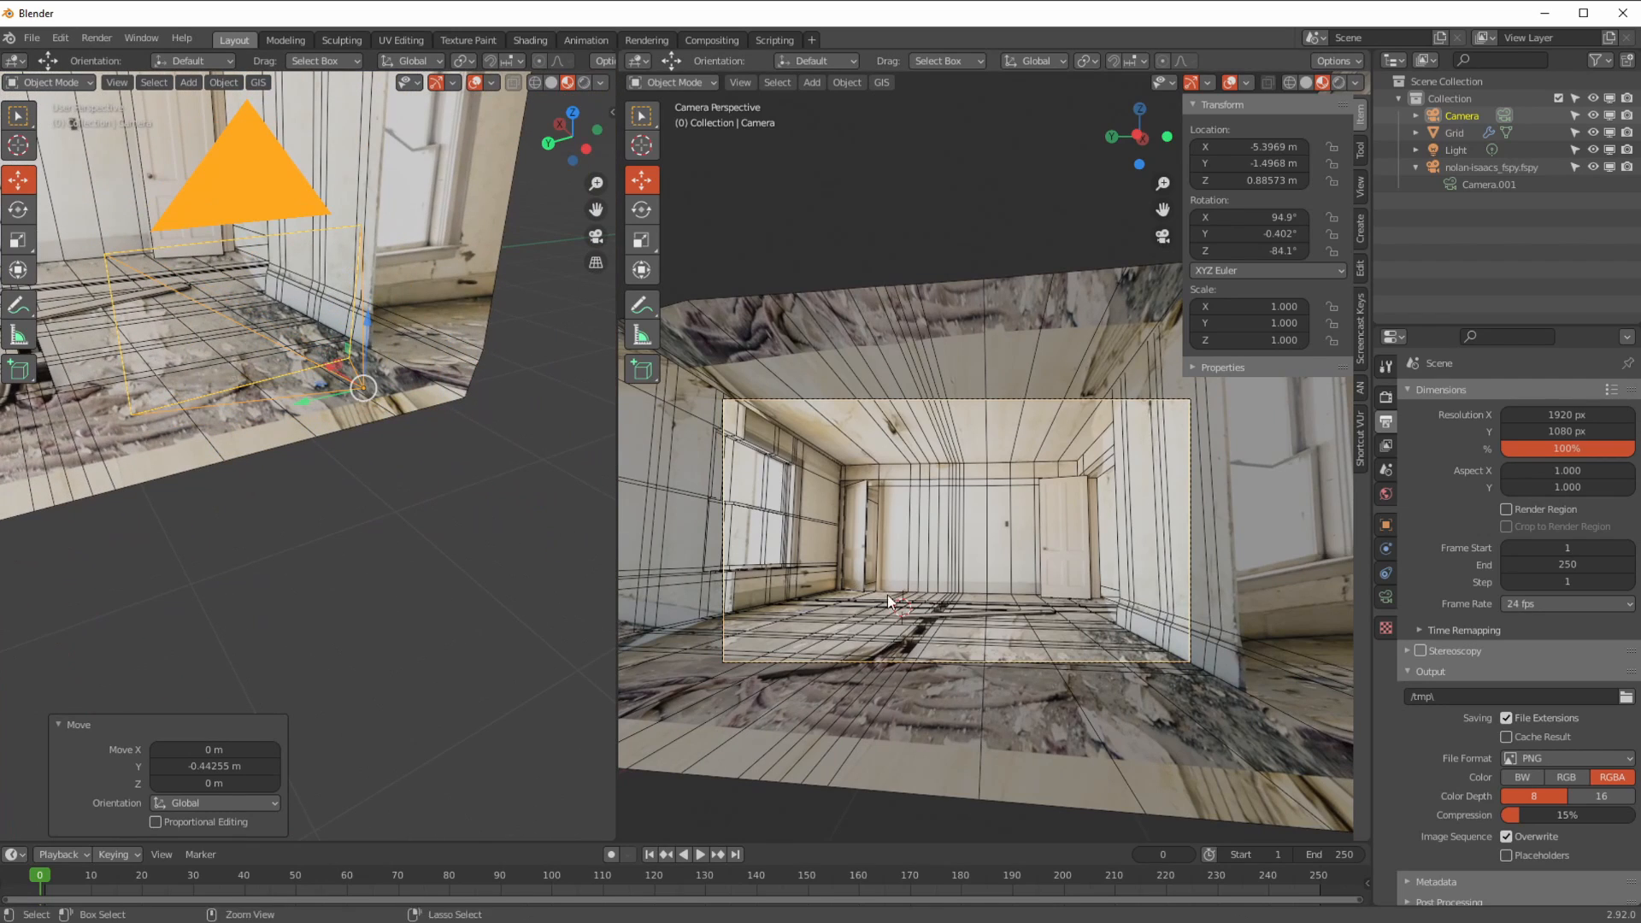
pyautogui.scroll(3, 903, 523)
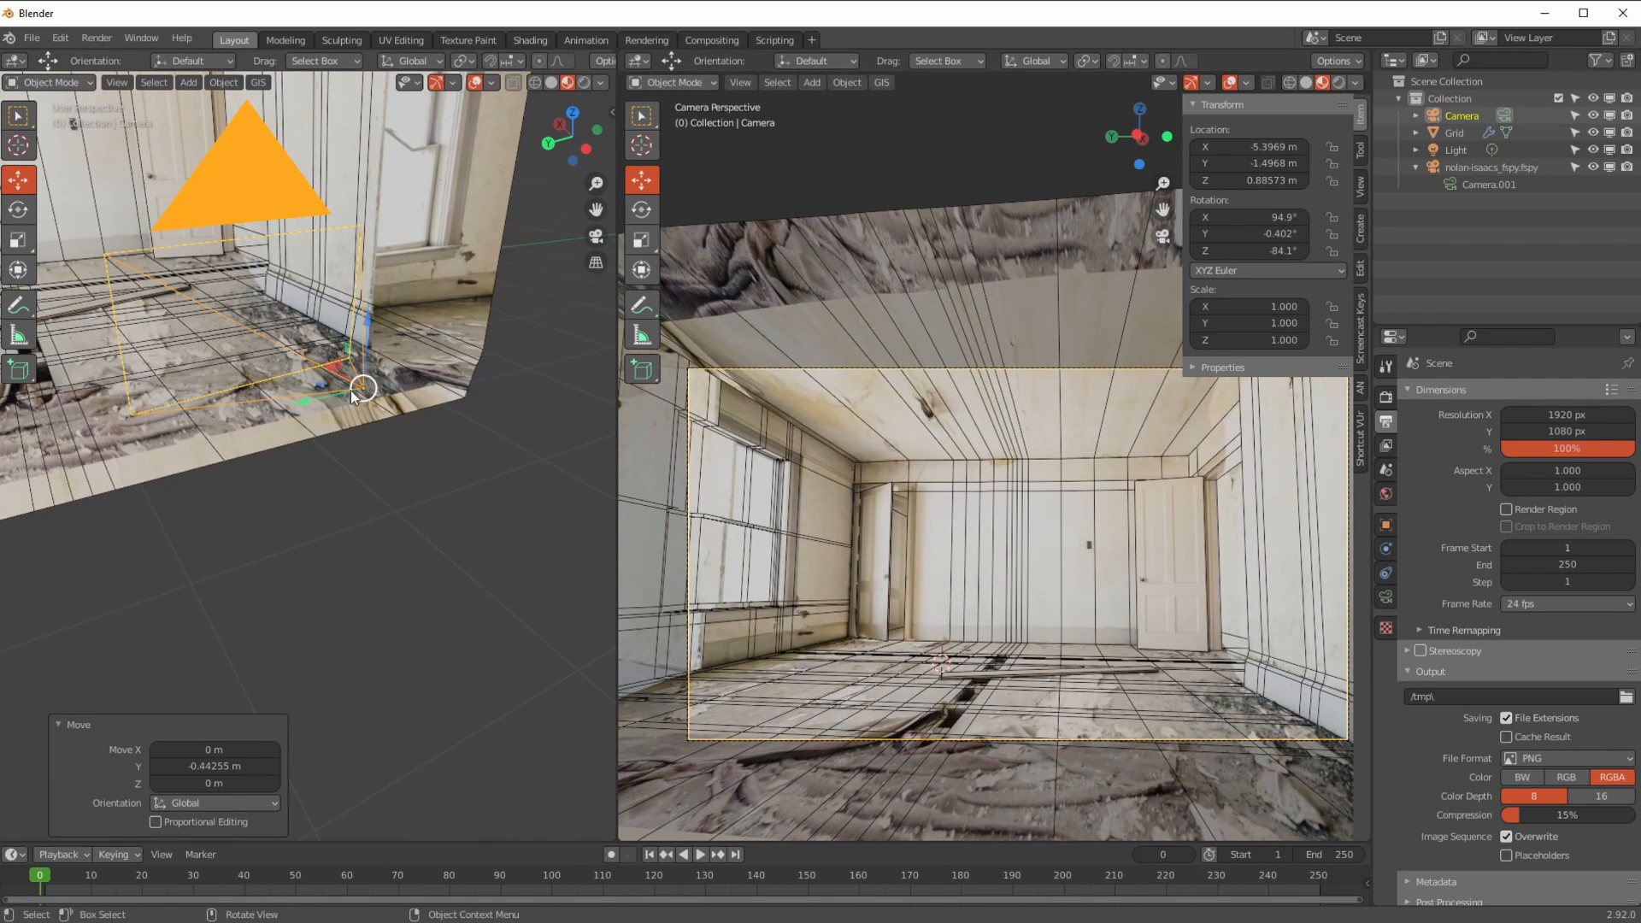
pyautogui.moveTo(332, 370)
pyautogui.mouseDown()
pyautogui.moveTo(354, 358)
pyautogui.moveTo(348, 386)
pyautogui.mouseUp()
pyautogui.moveTo(294, 422); pyautogui.dragTo(257, 547, button='middle')
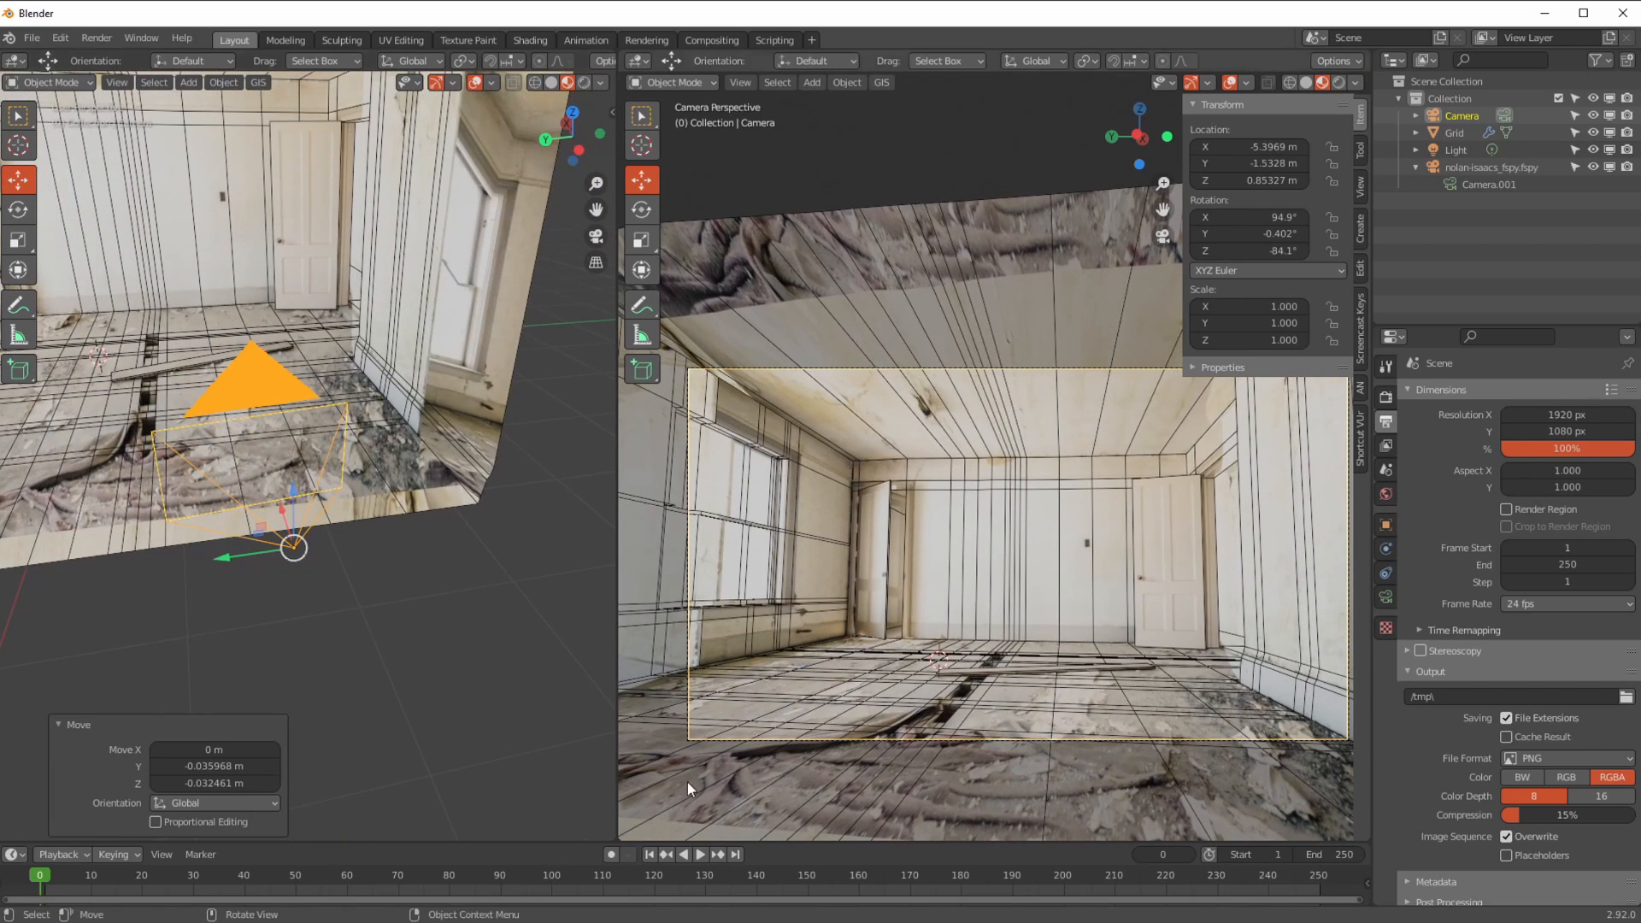
# - Set the animation's end frame to 125 and go to frame 1
pyautogui.click(1310, 854)
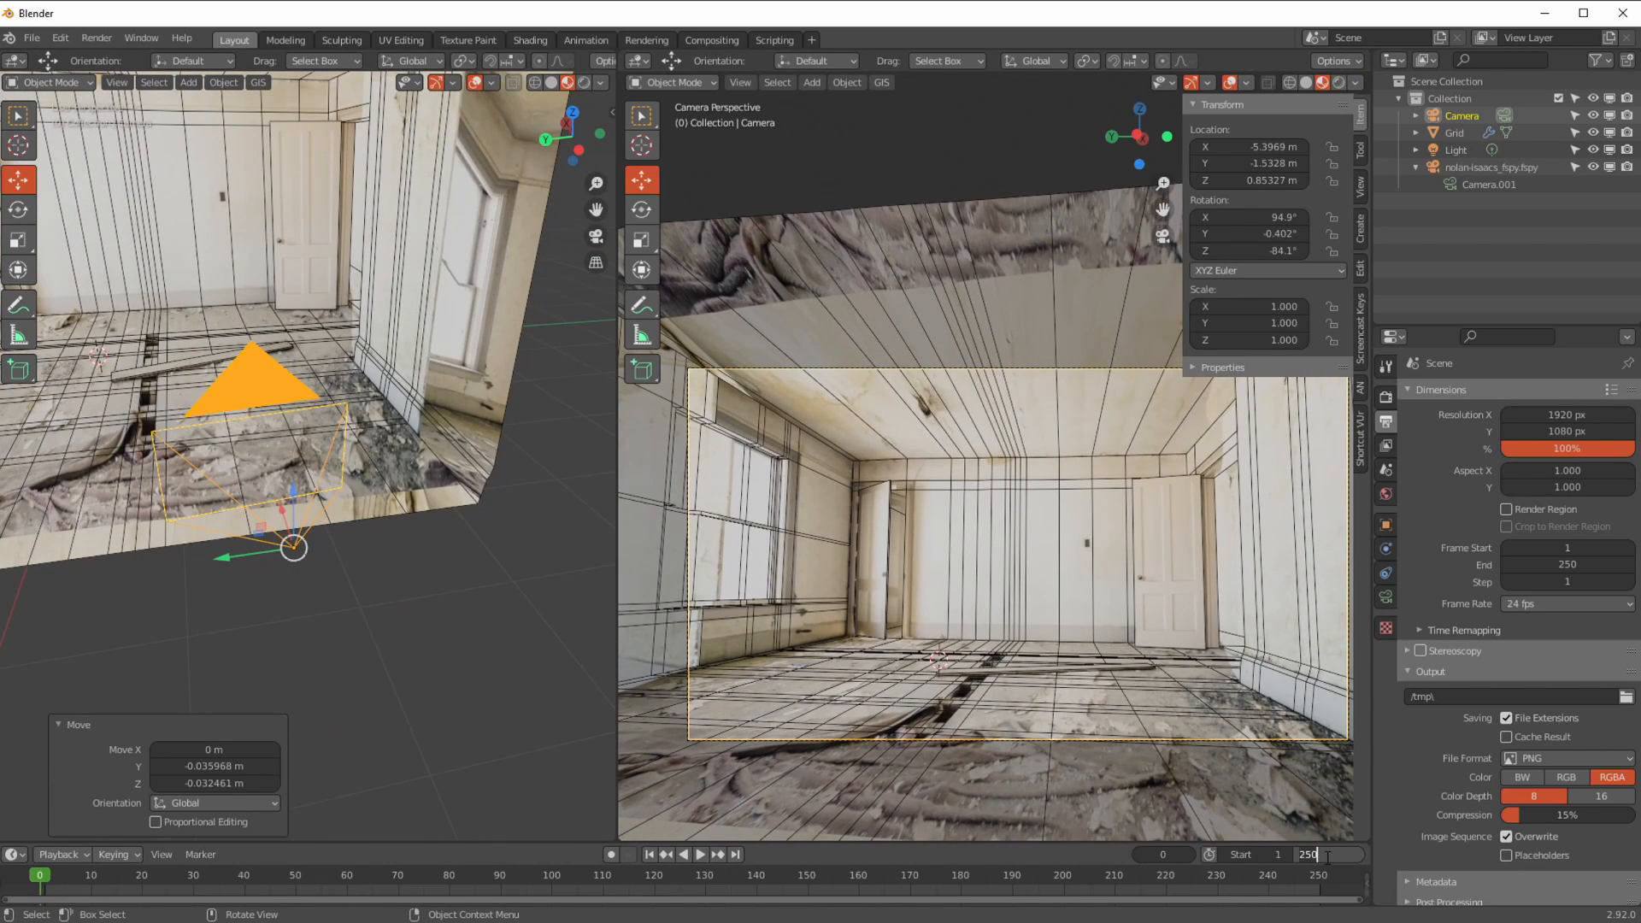
pyautogui.press('Return')
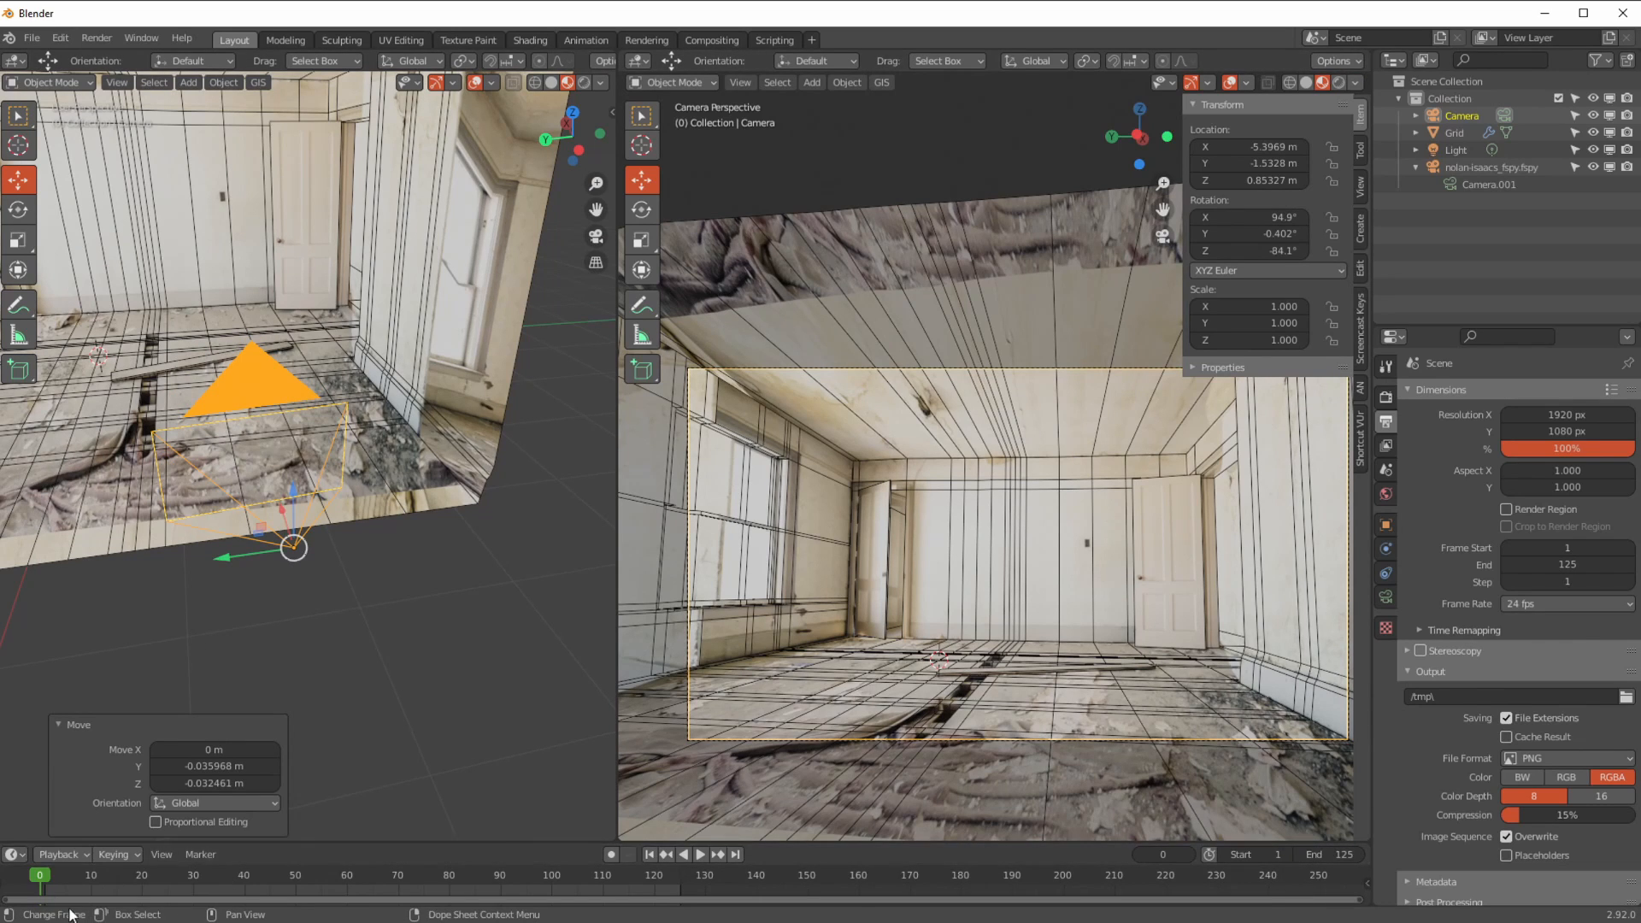
pyautogui.click(45, 875)
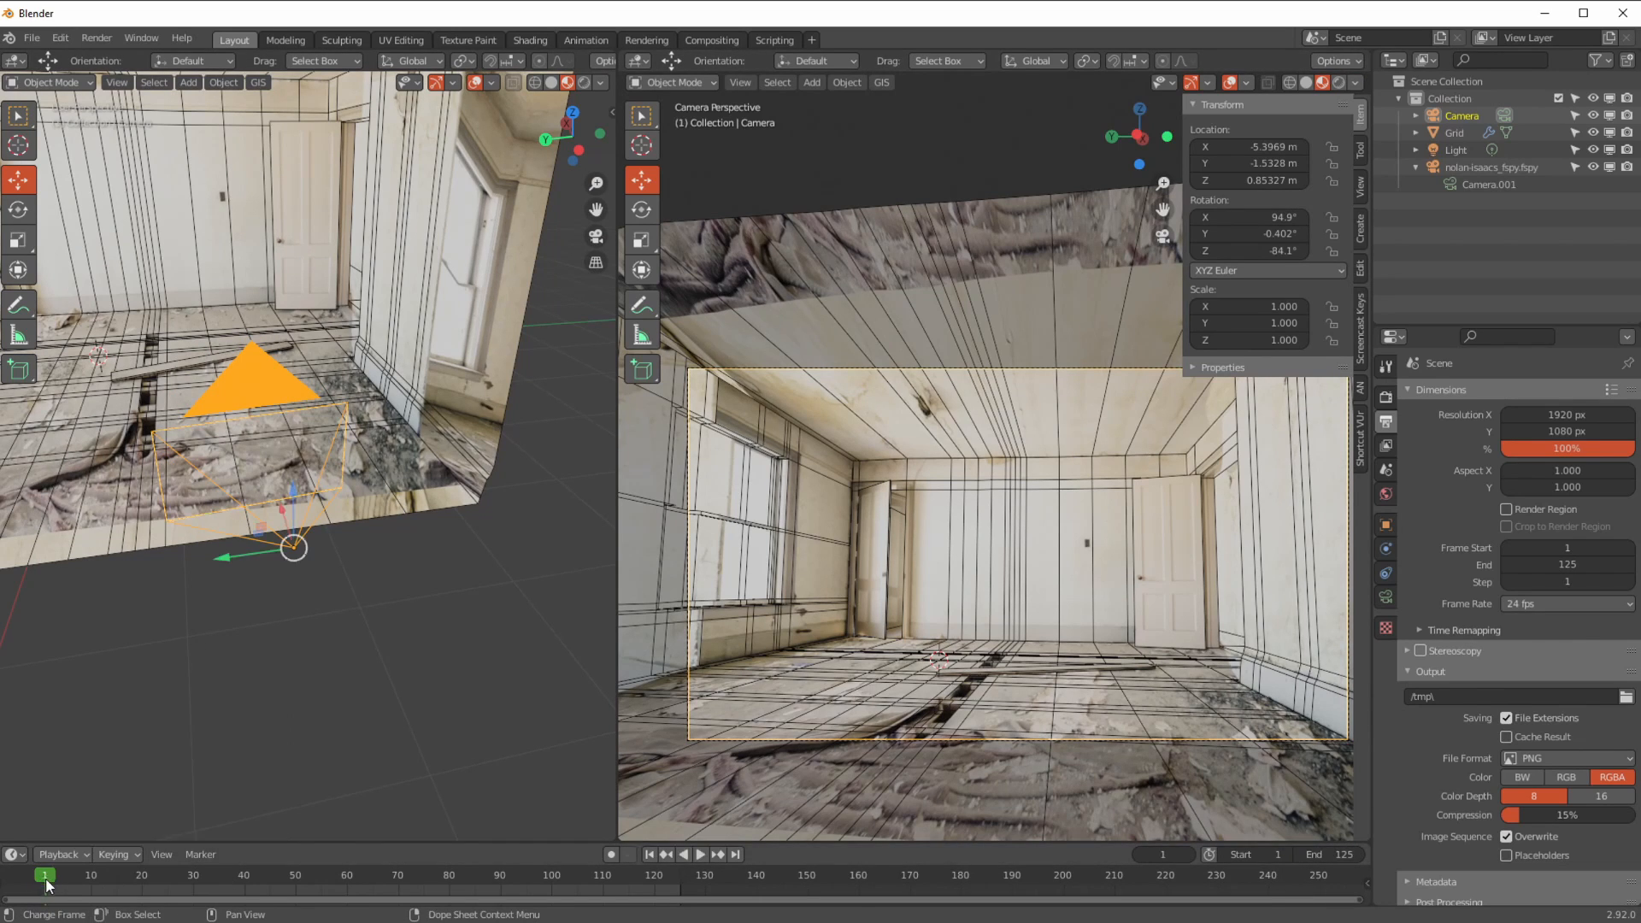
# - Switch to the Animation workspace and show its camera view in Material Preview shading
pyautogui.click(574, 41)
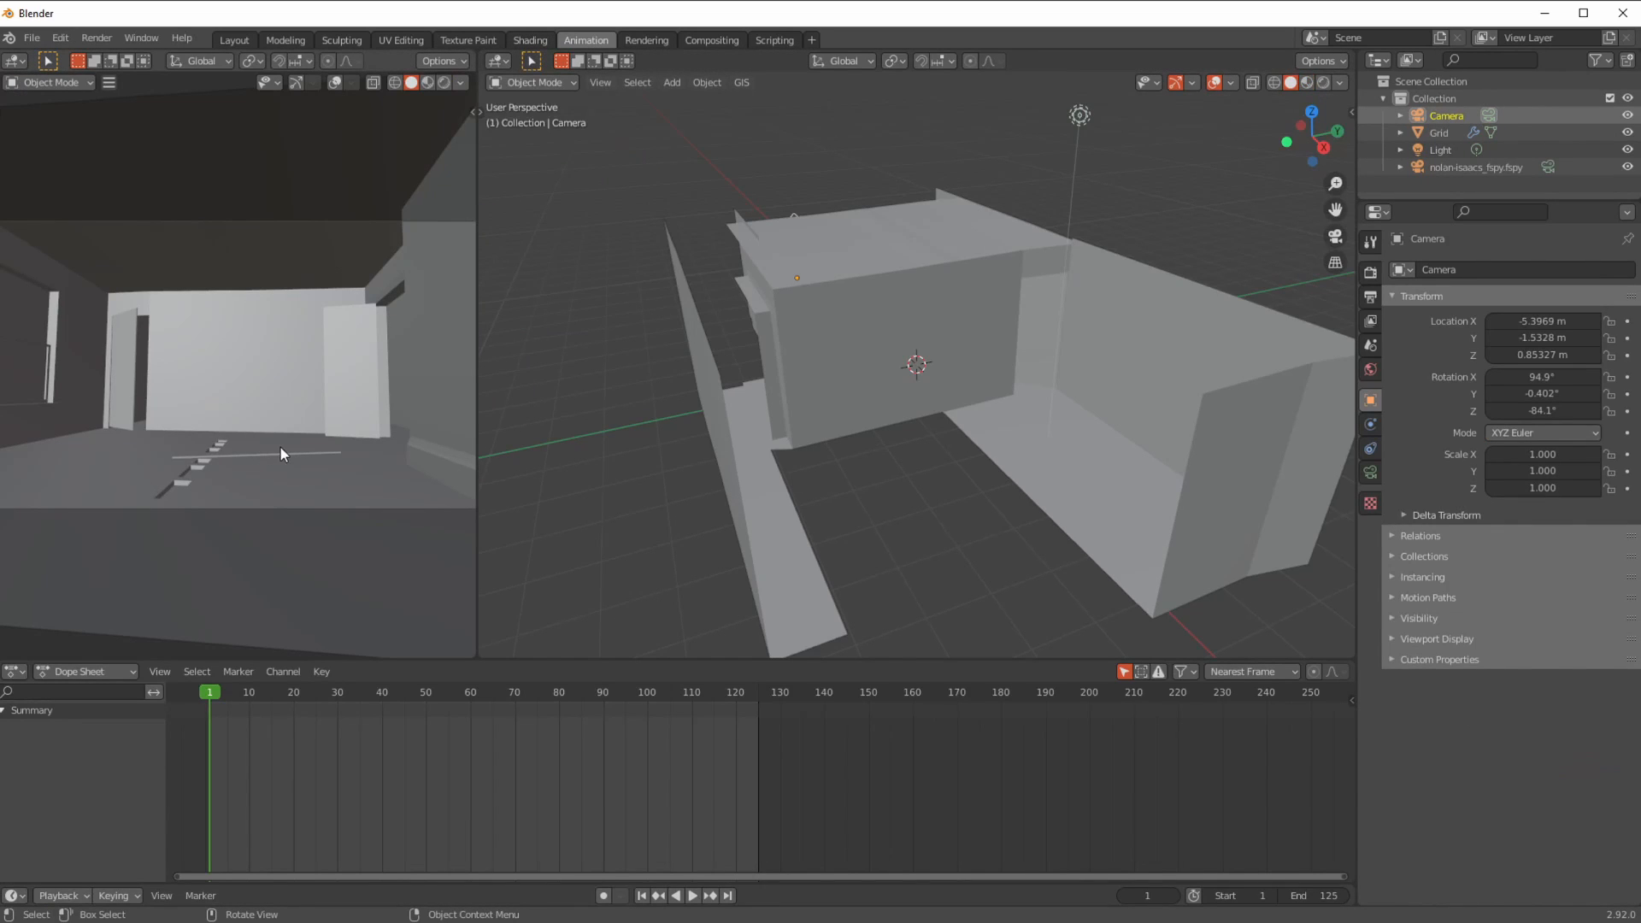
pyautogui.press('z')
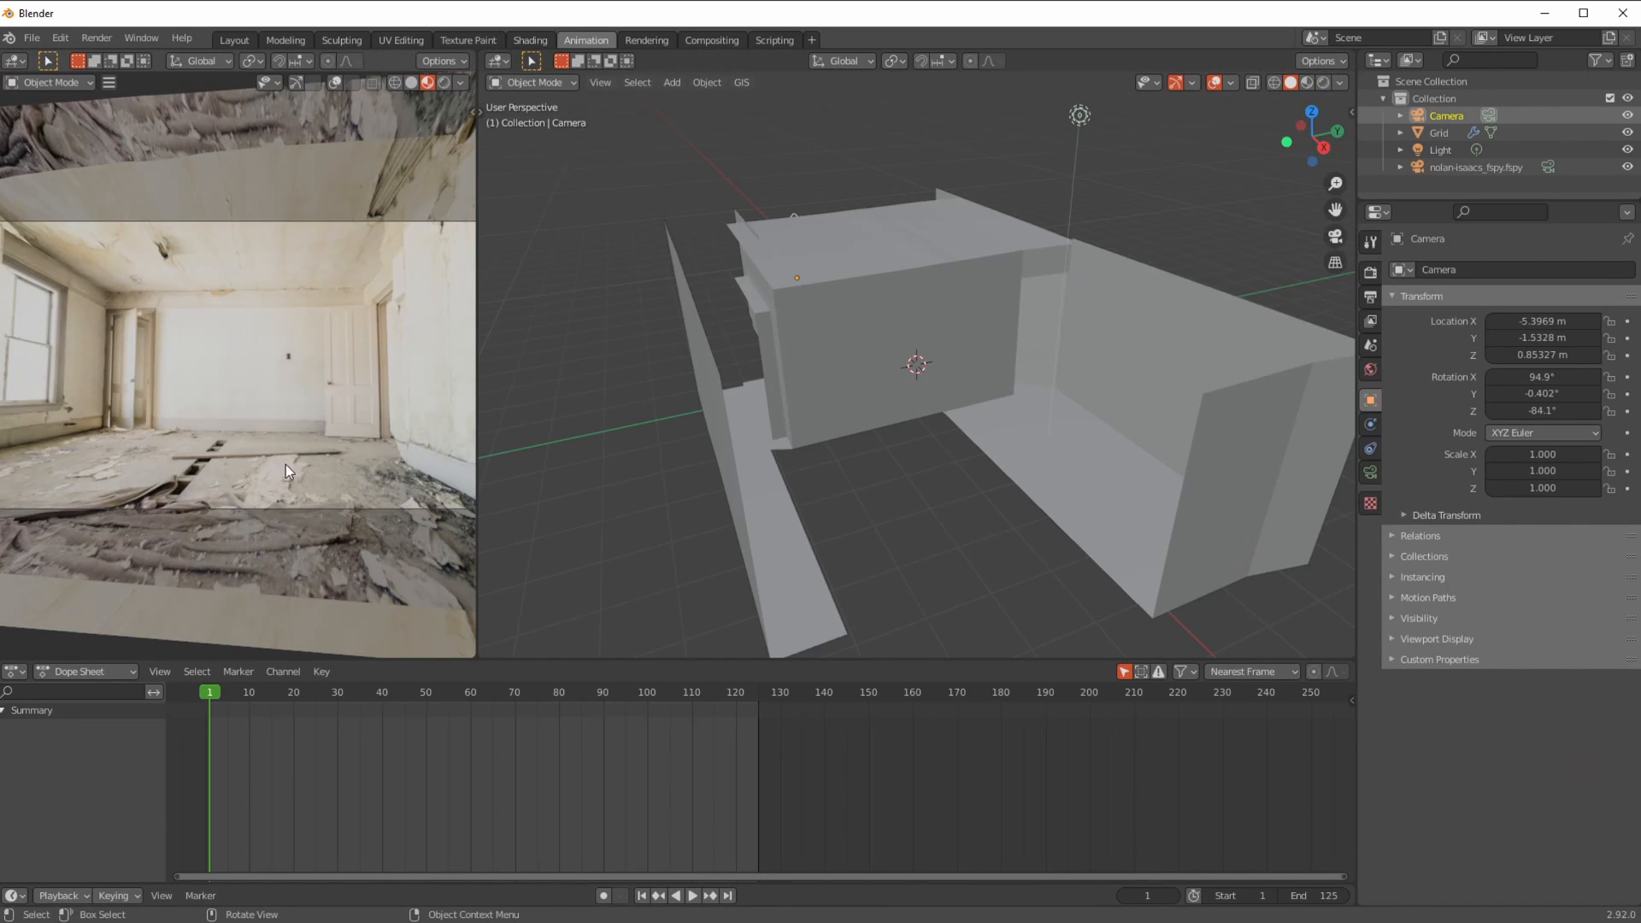
# - Set the Camera's passepartout opacity to 1.000 and widen the camera viewport
pyautogui.click(1370, 473)
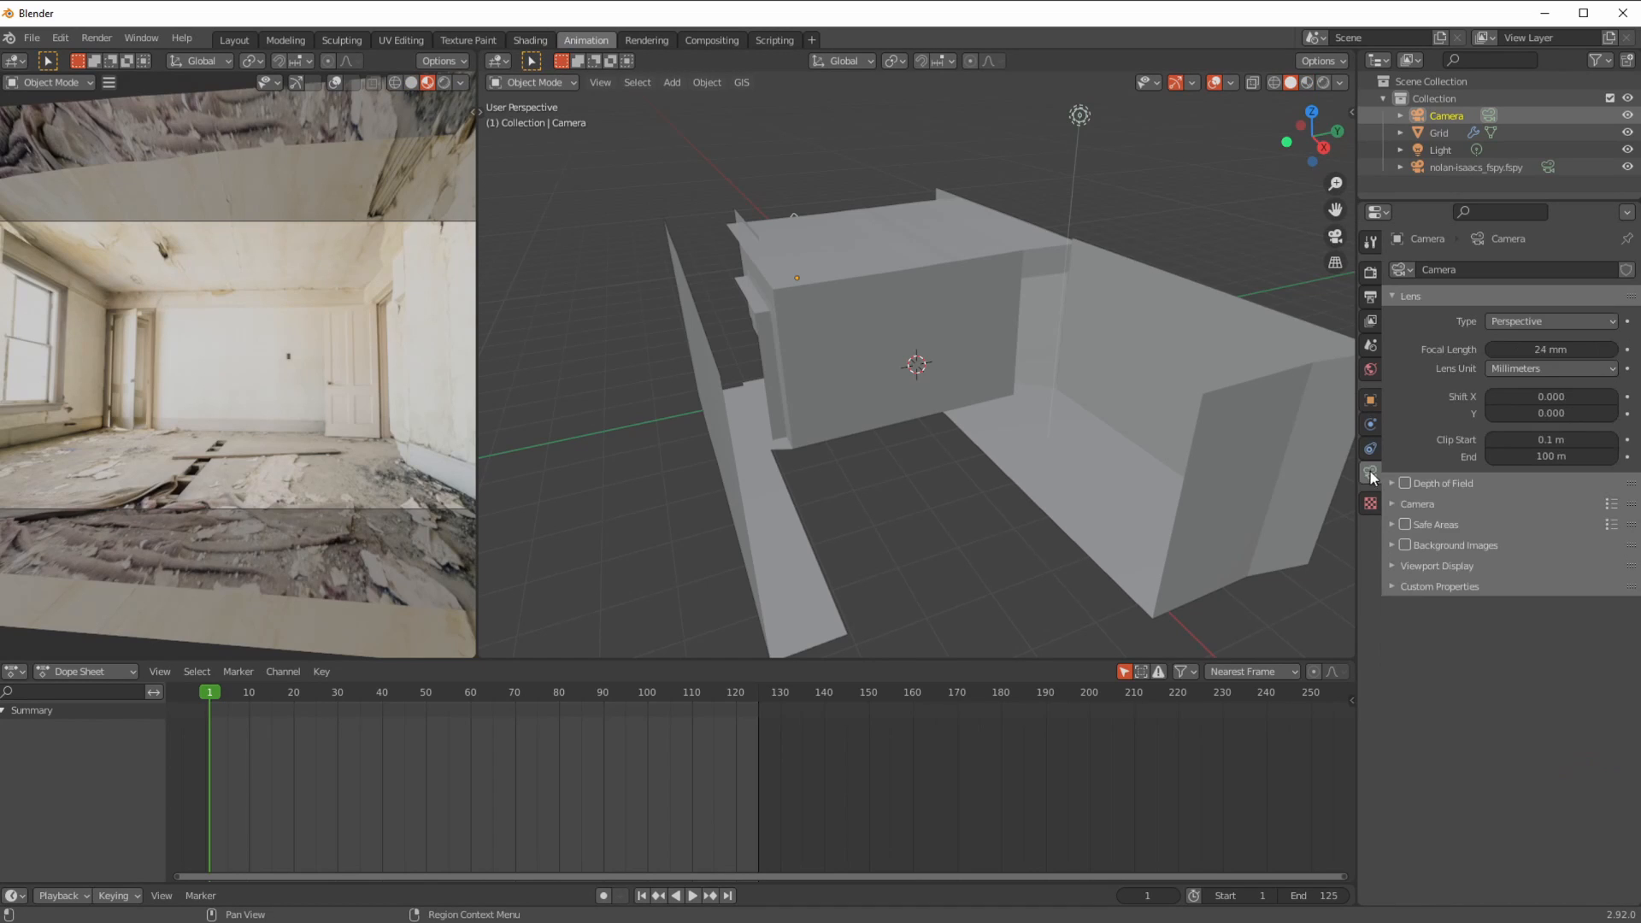
pyautogui.click(1390, 568)
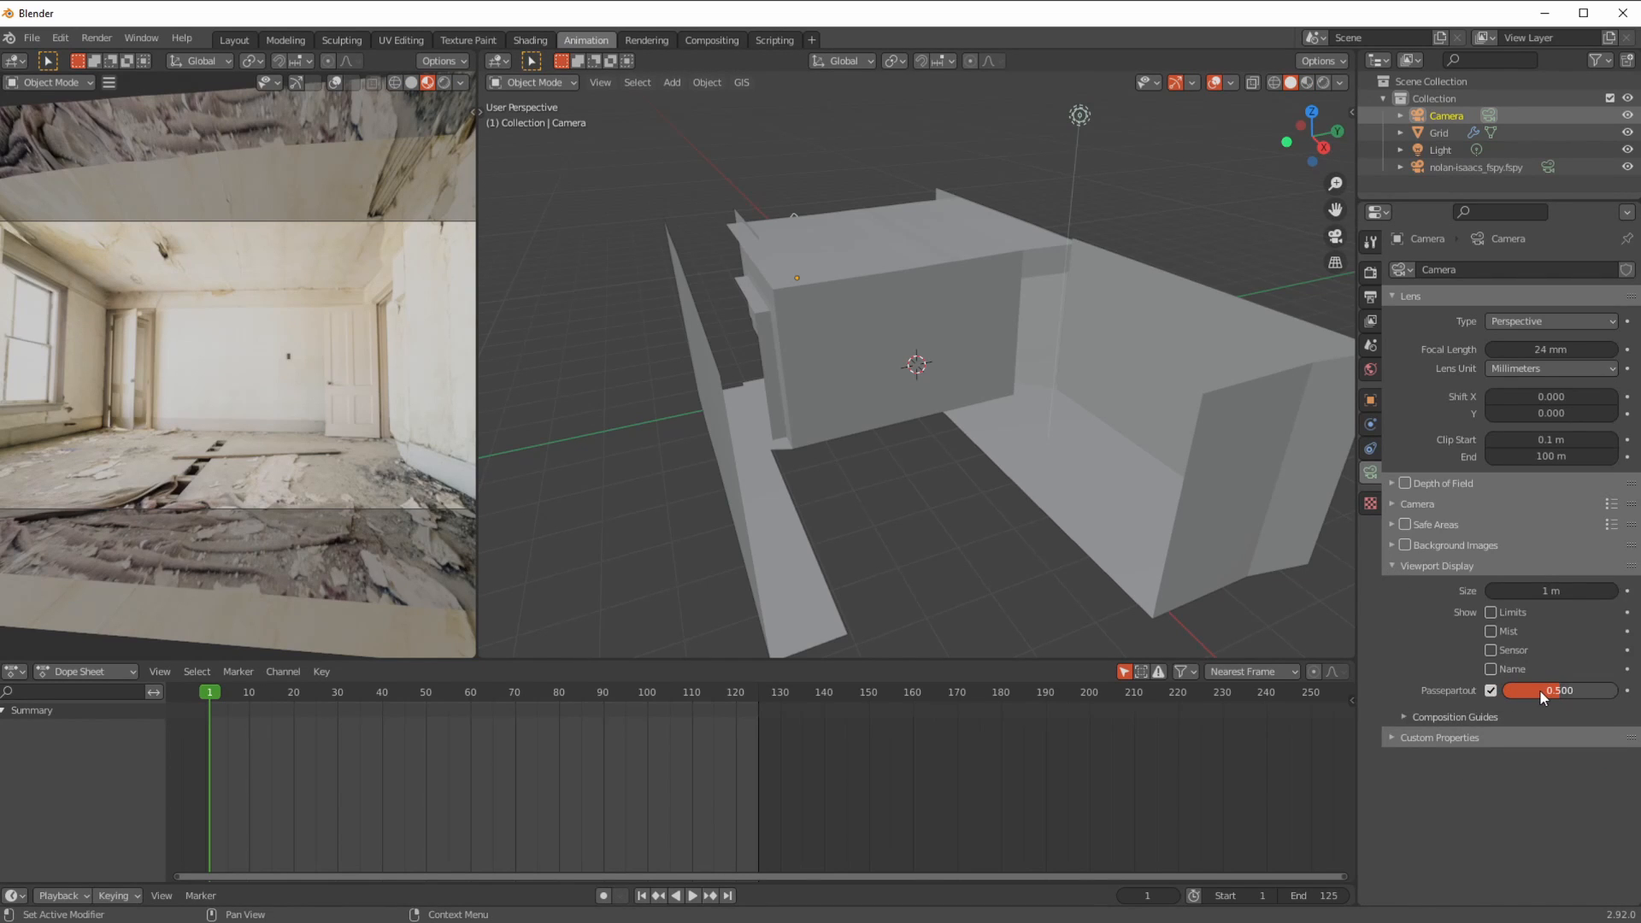
pyautogui.moveTo(1552, 687); pyautogui.dragTo(1607, 685)
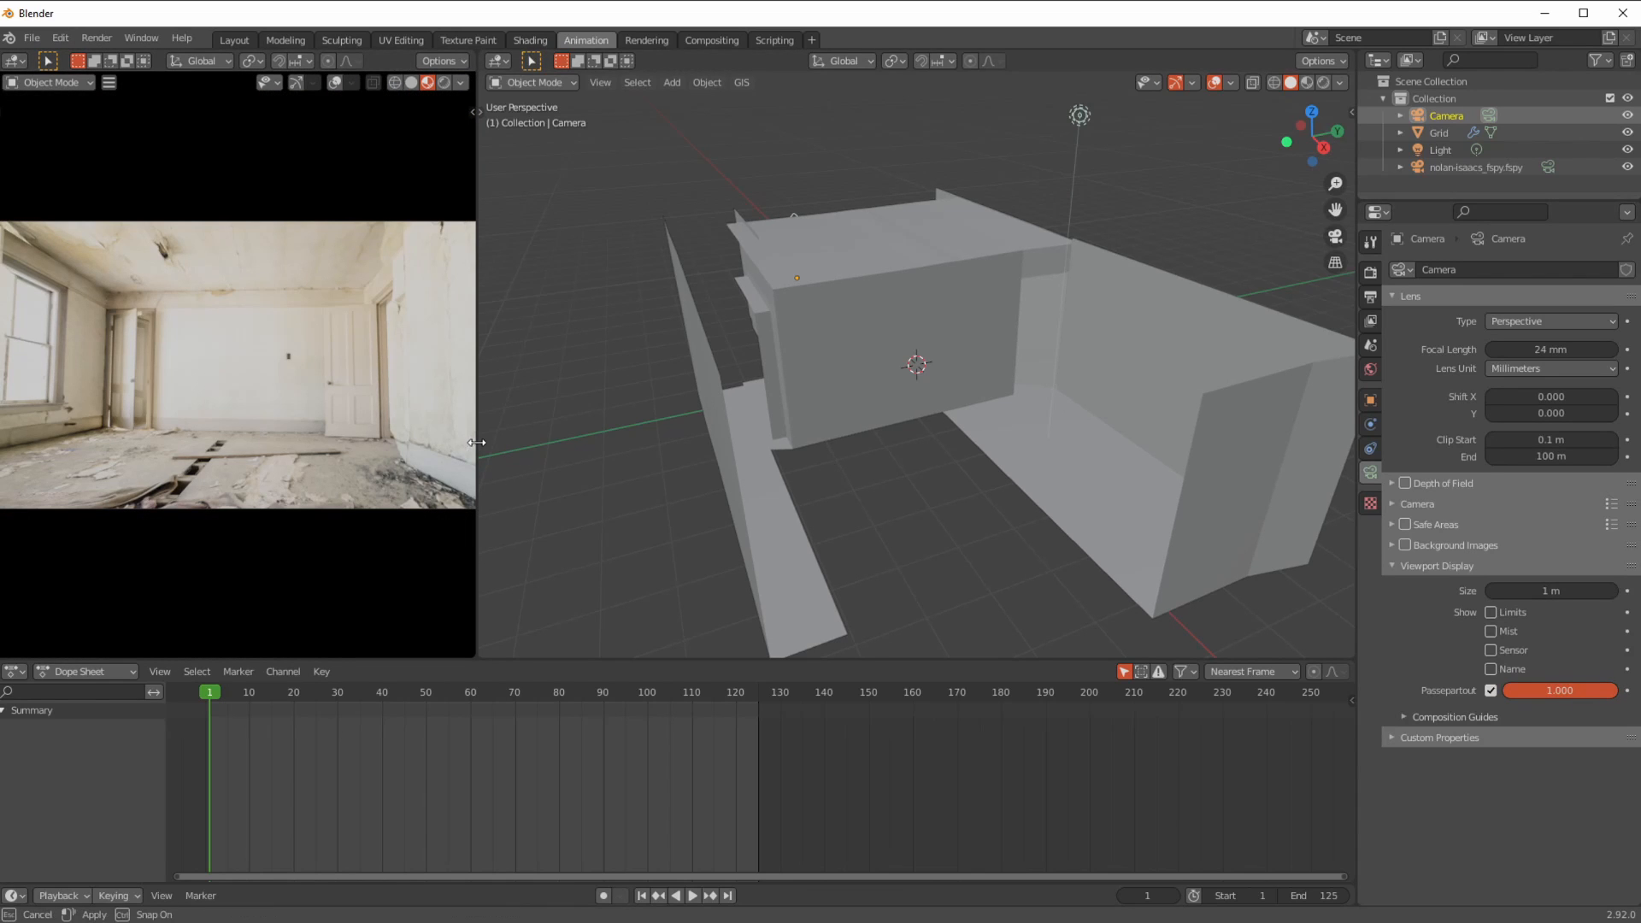
pyautogui.moveTo(476, 442); pyautogui.dragTo(736, 444)
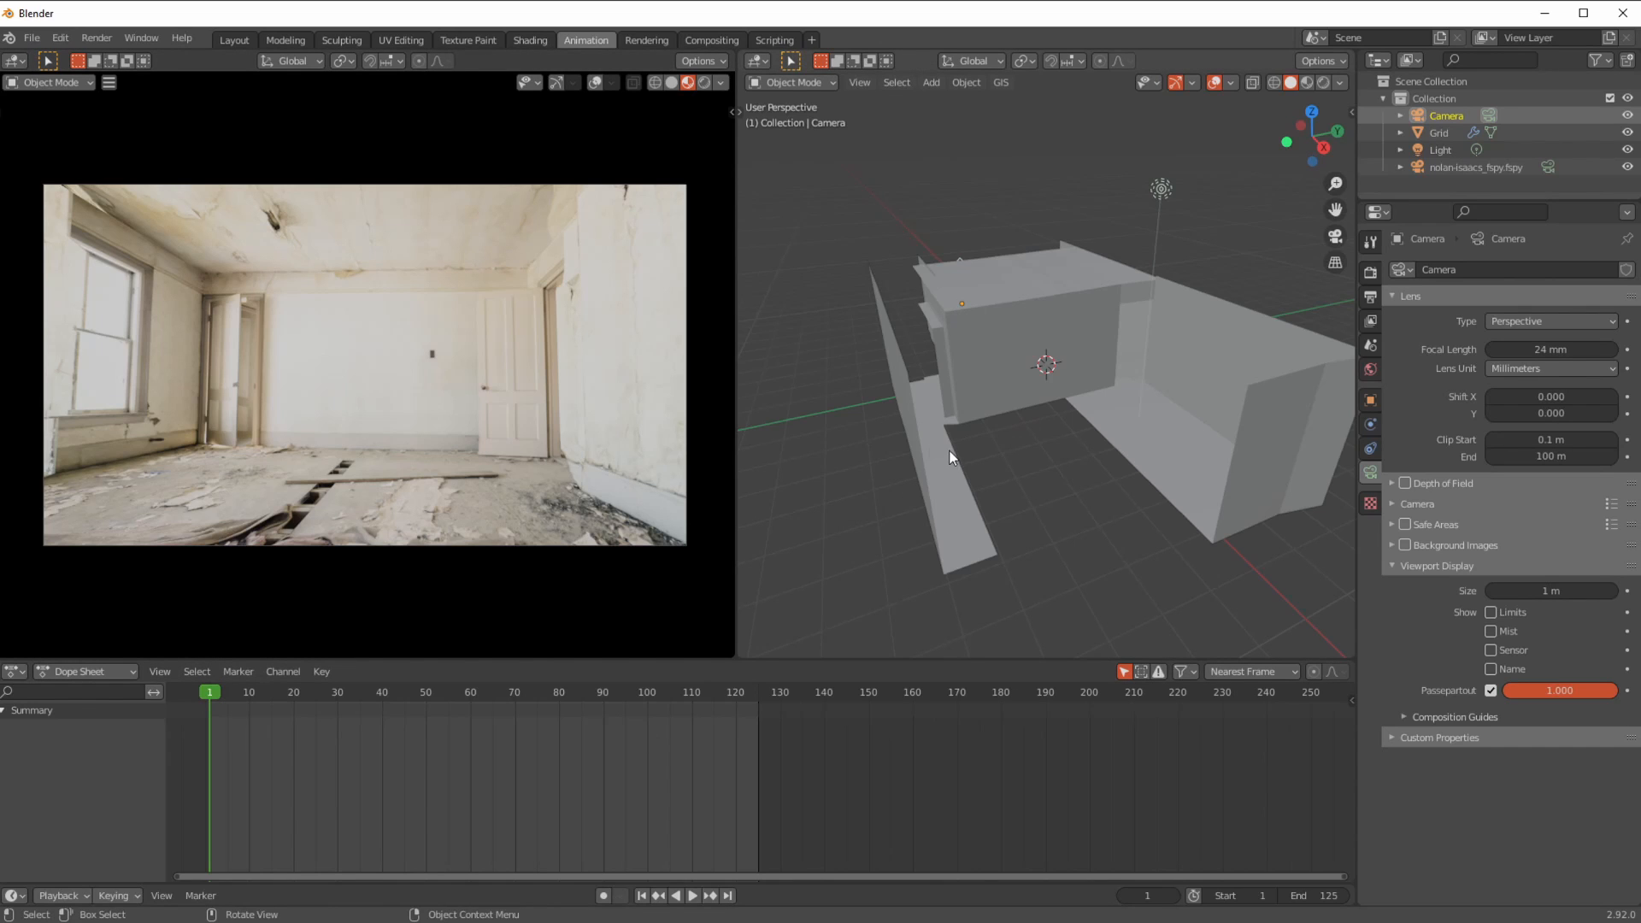
# - Select the Camera in the perspective view and insert a location and rotation keyframe for it at frame 1
pyautogui.scroll(-4, 949, 449)
pyautogui.keyDown('shift'); pyautogui.moveTo(940, 537); pyautogui.dragTo(894, 472, button='middle'); pyautogui.keyUp('shift')
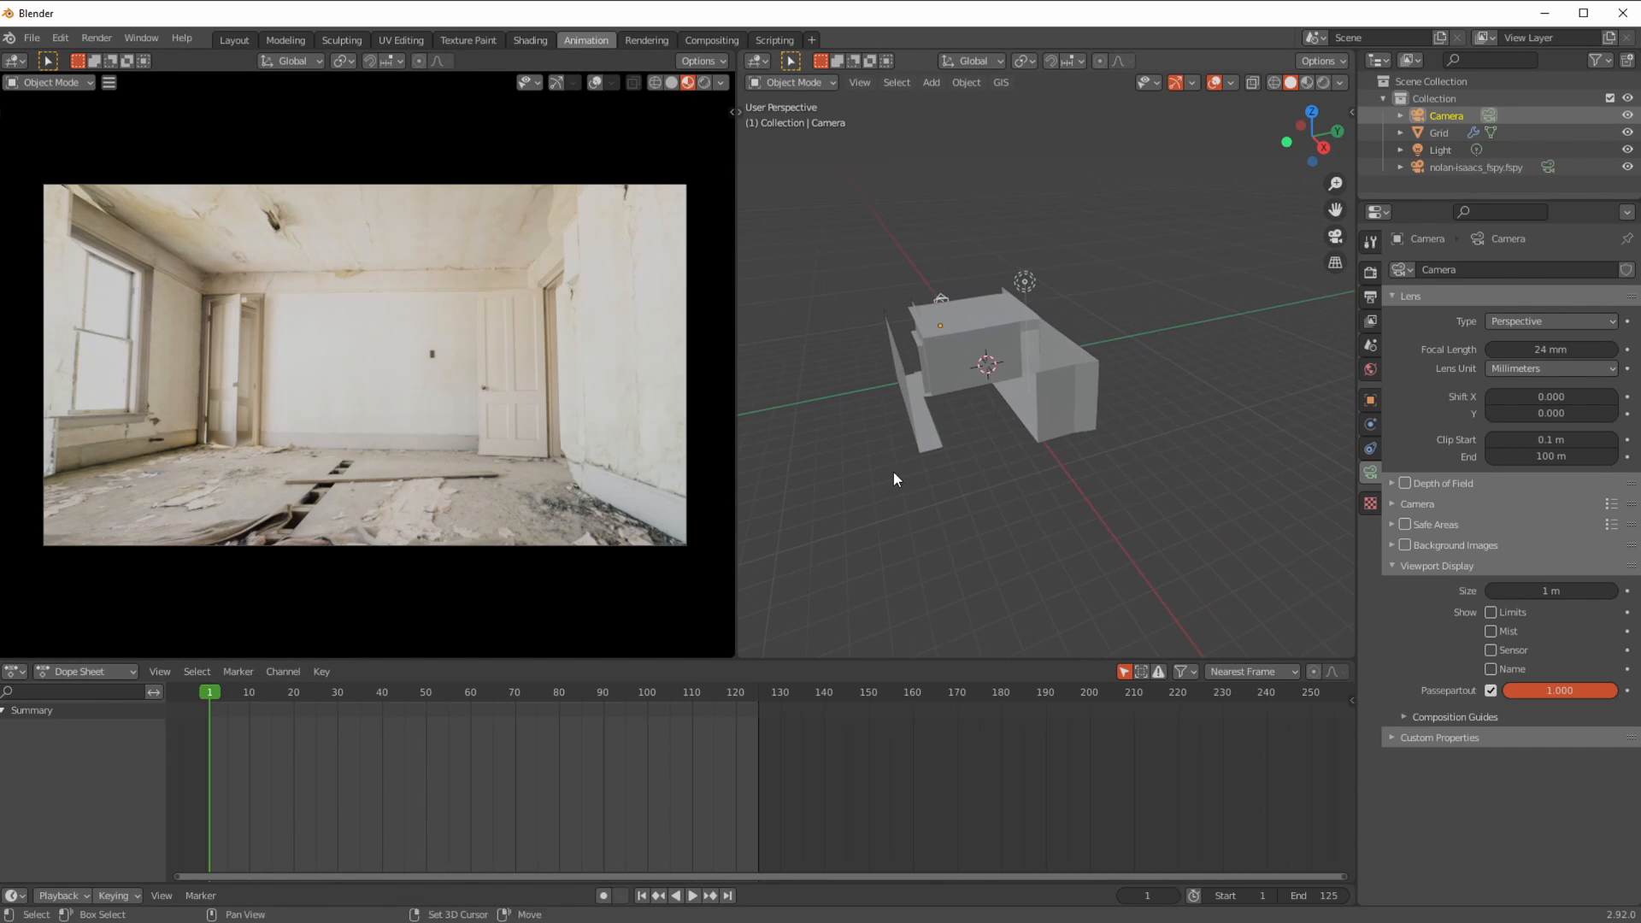
pyautogui.click(1152, 84)
pyautogui.click(1231, 83)
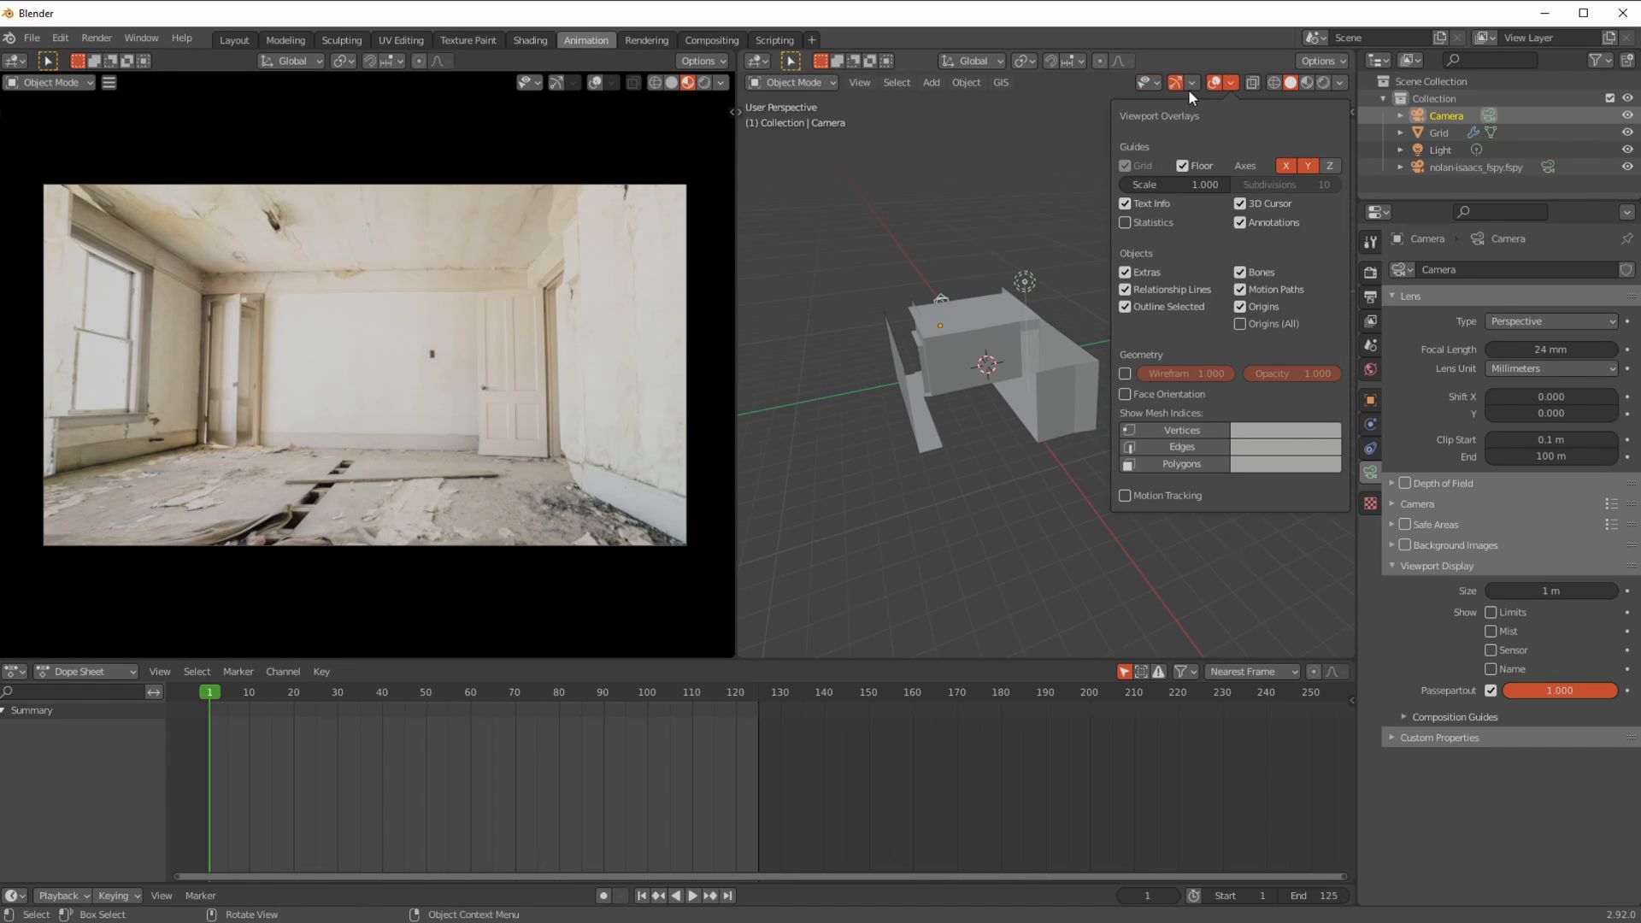
pyautogui.moveTo(787, 367); pyautogui.dragTo(938, 443, button='middle')
pyautogui.scroll(4, 941, 414)
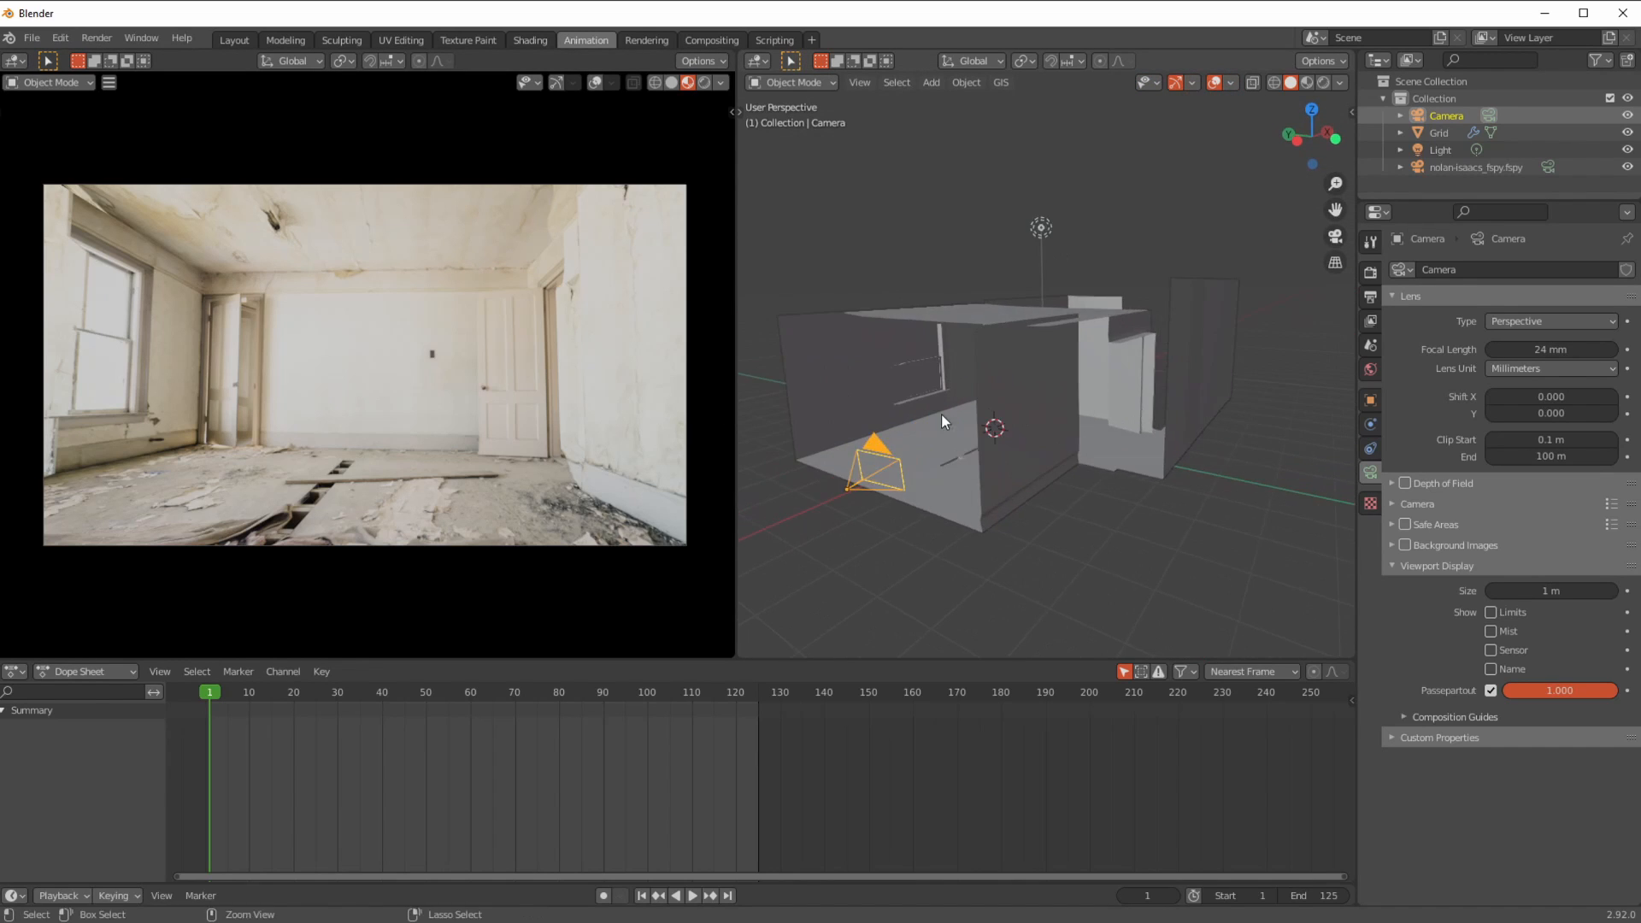
pyautogui.click(875, 449)
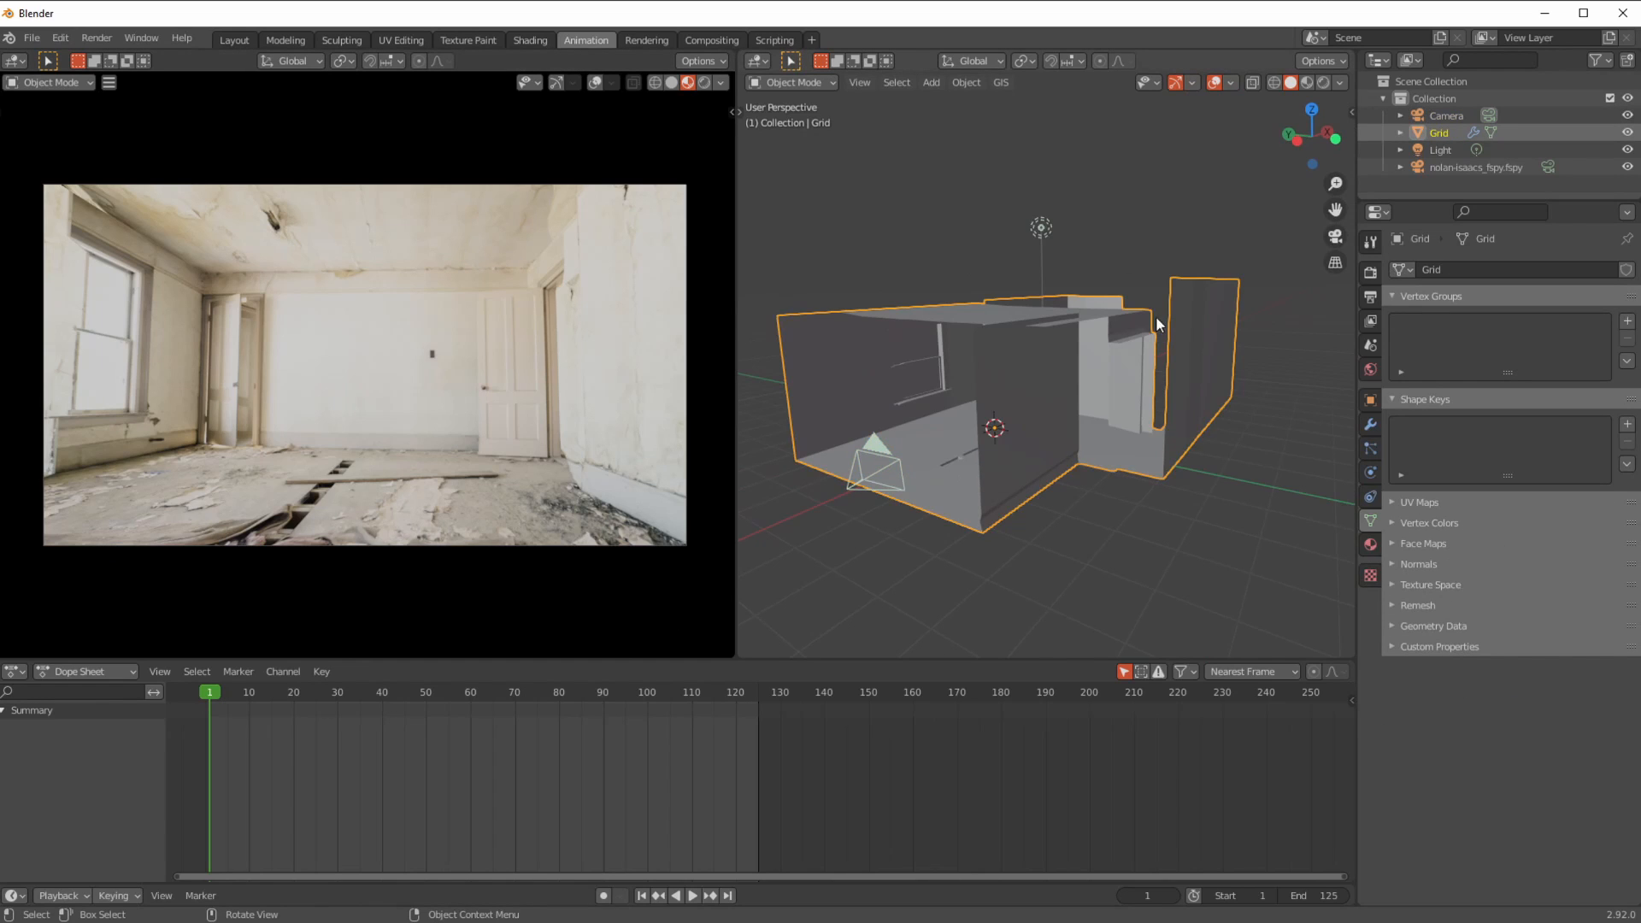
pyautogui.click(850, 485)
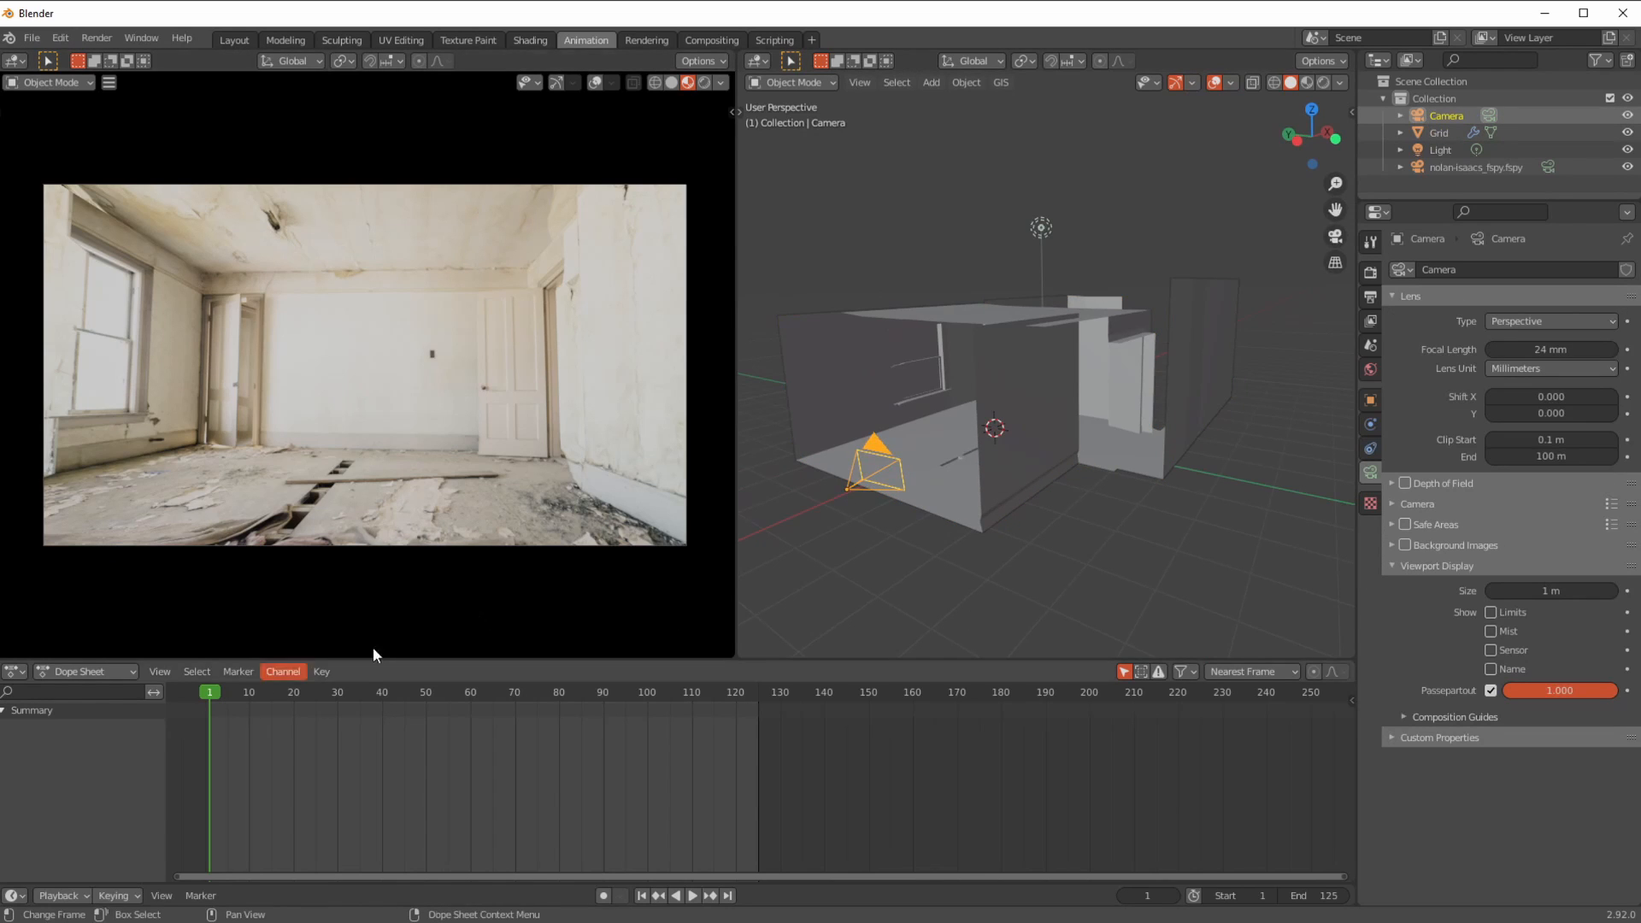
pyautogui.press('n')
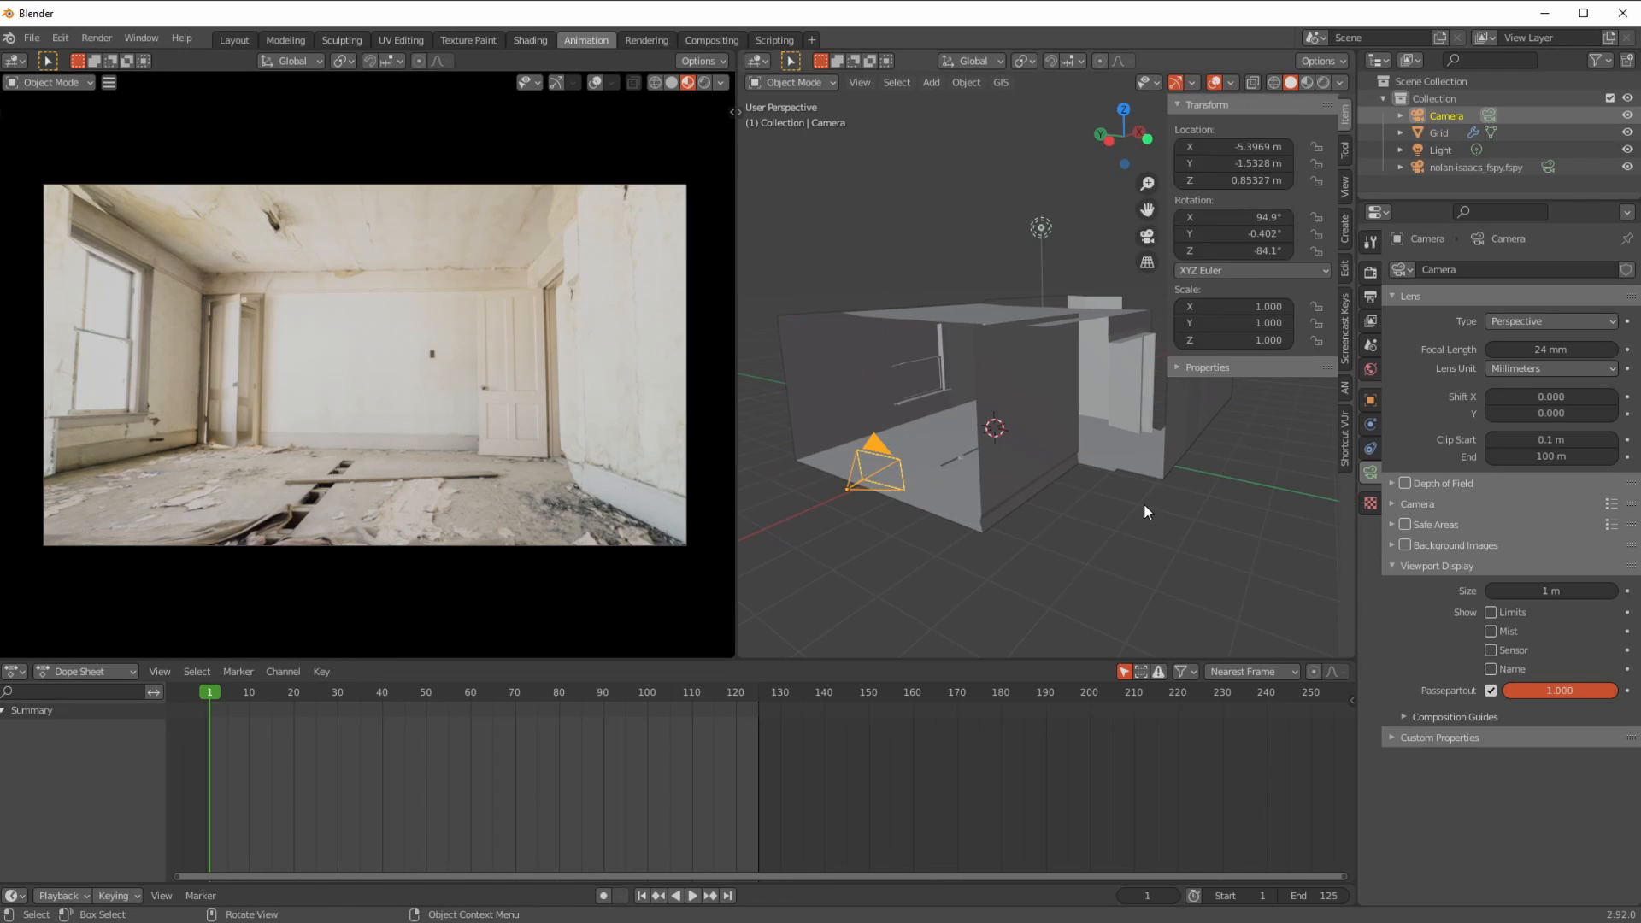
pyautogui.press('i')
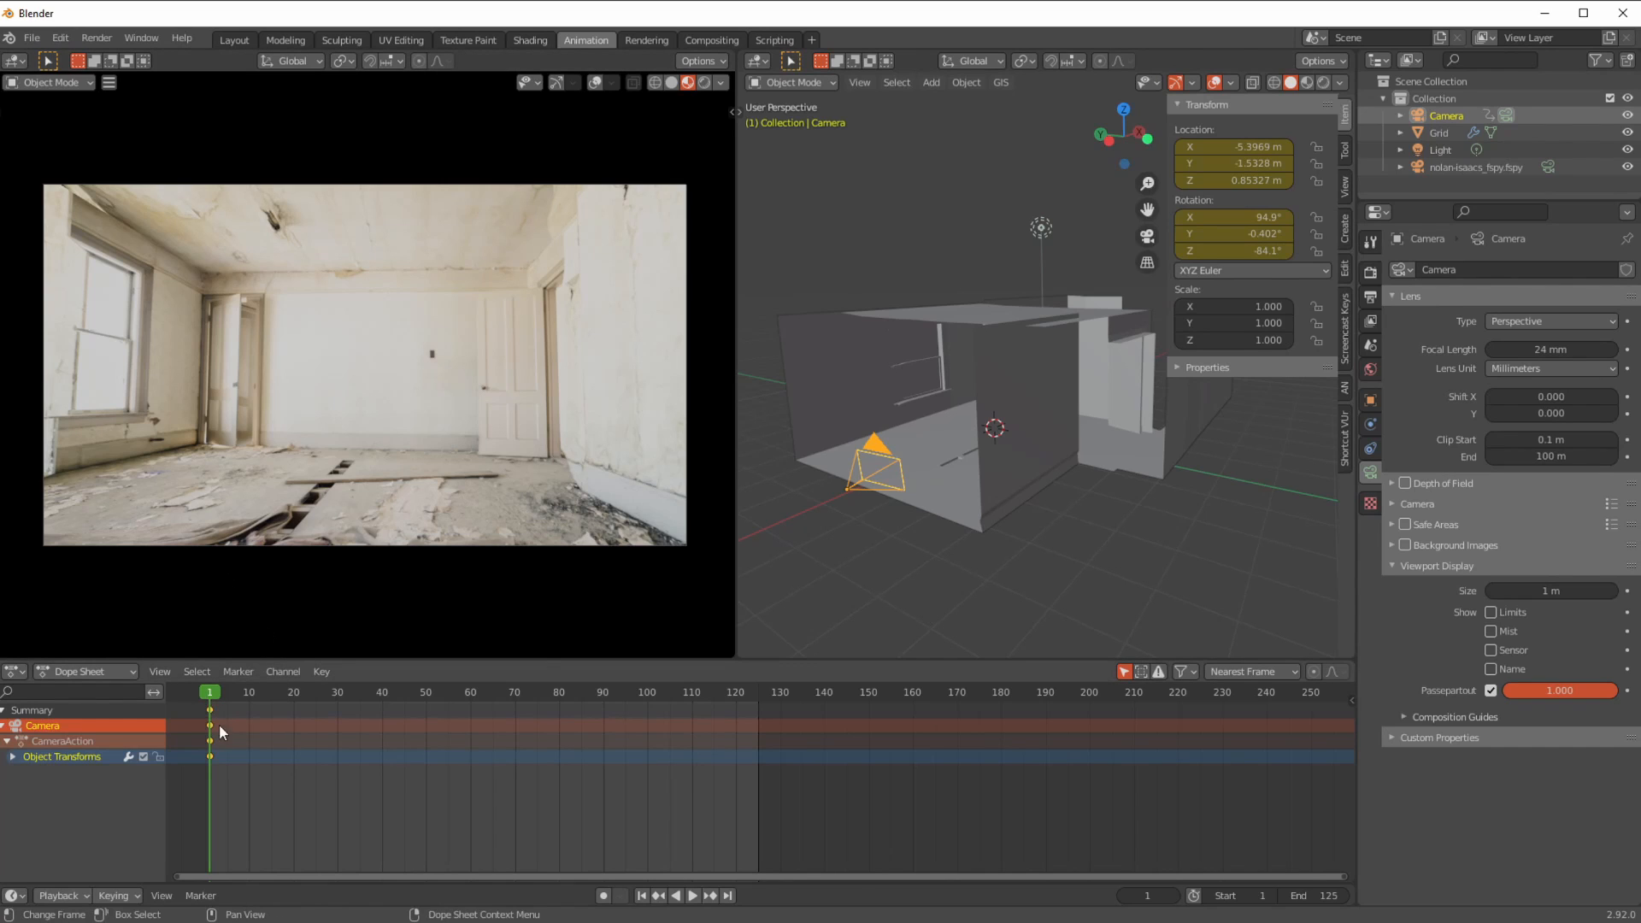
# - Go to frame 125 and move the Camera into the room to about X -4.42 m and Y -2.04 m
pyautogui.moveTo(210, 700); pyautogui.dragTo(758, 762)
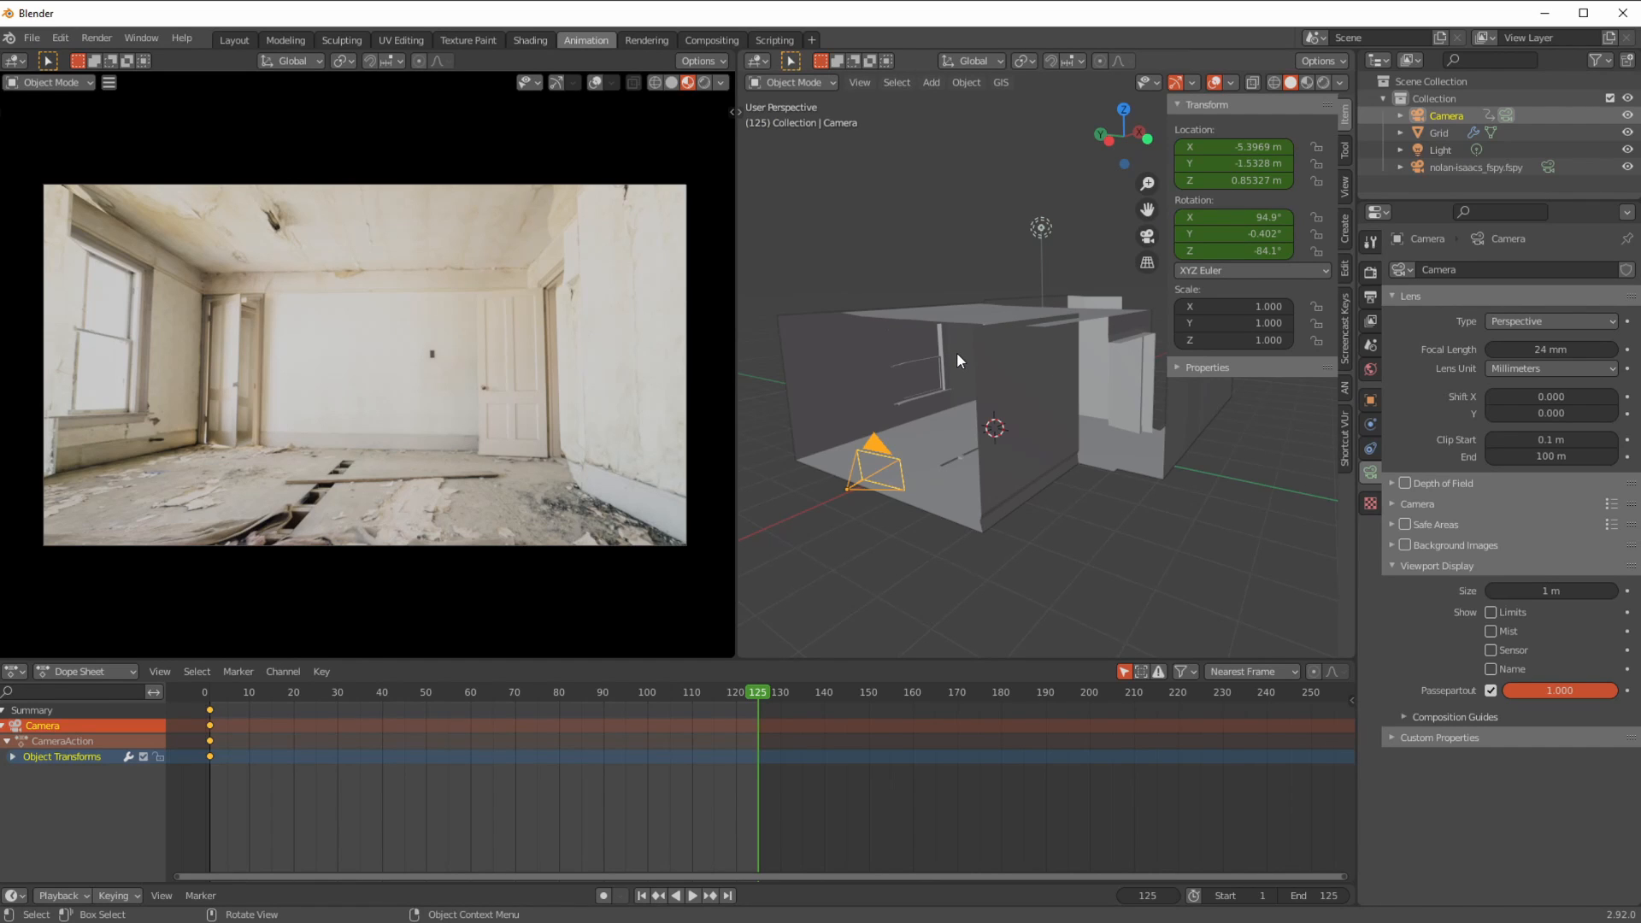
pyautogui.press('t')
pyautogui.click(761, 179)
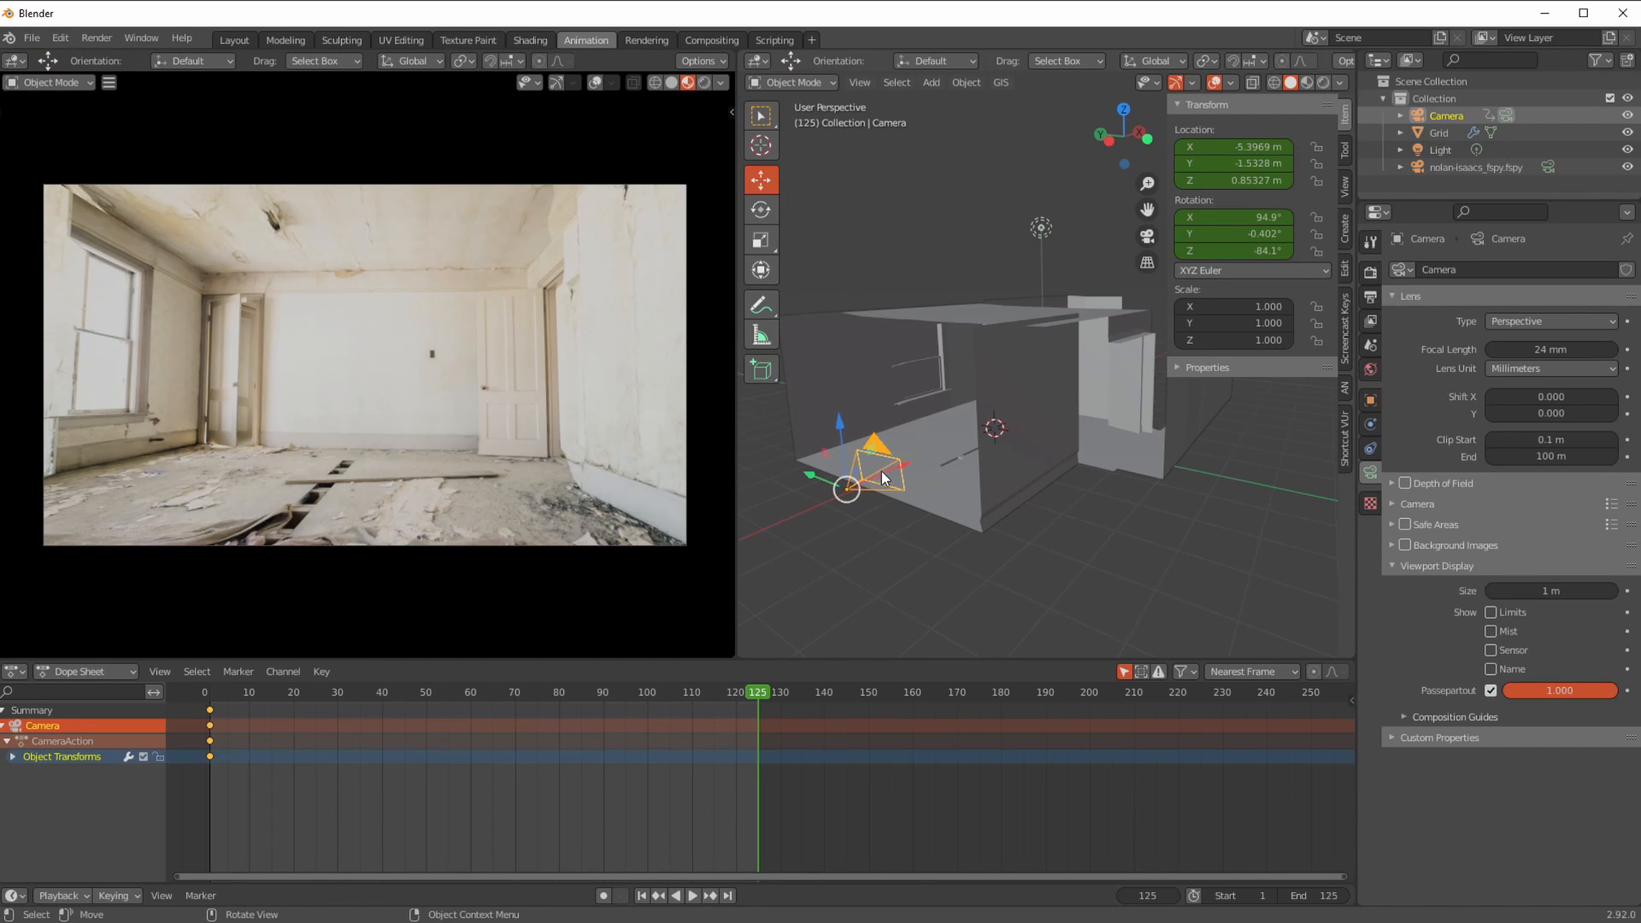
pyautogui.press('g')
pyautogui.press('x')
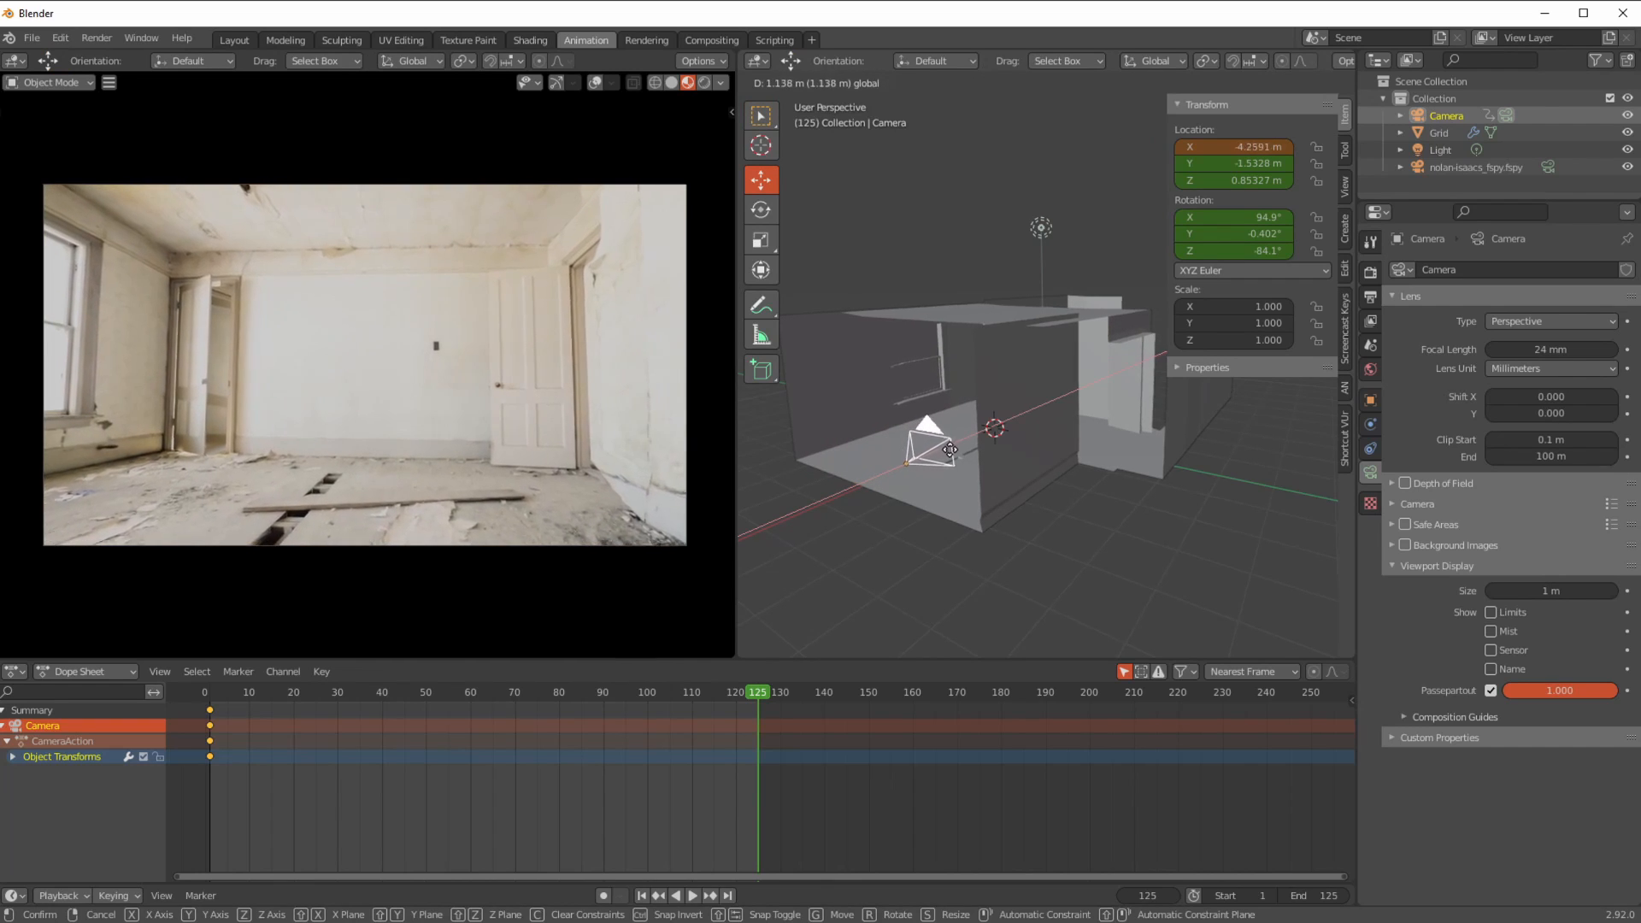
pyautogui.click(936, 460)
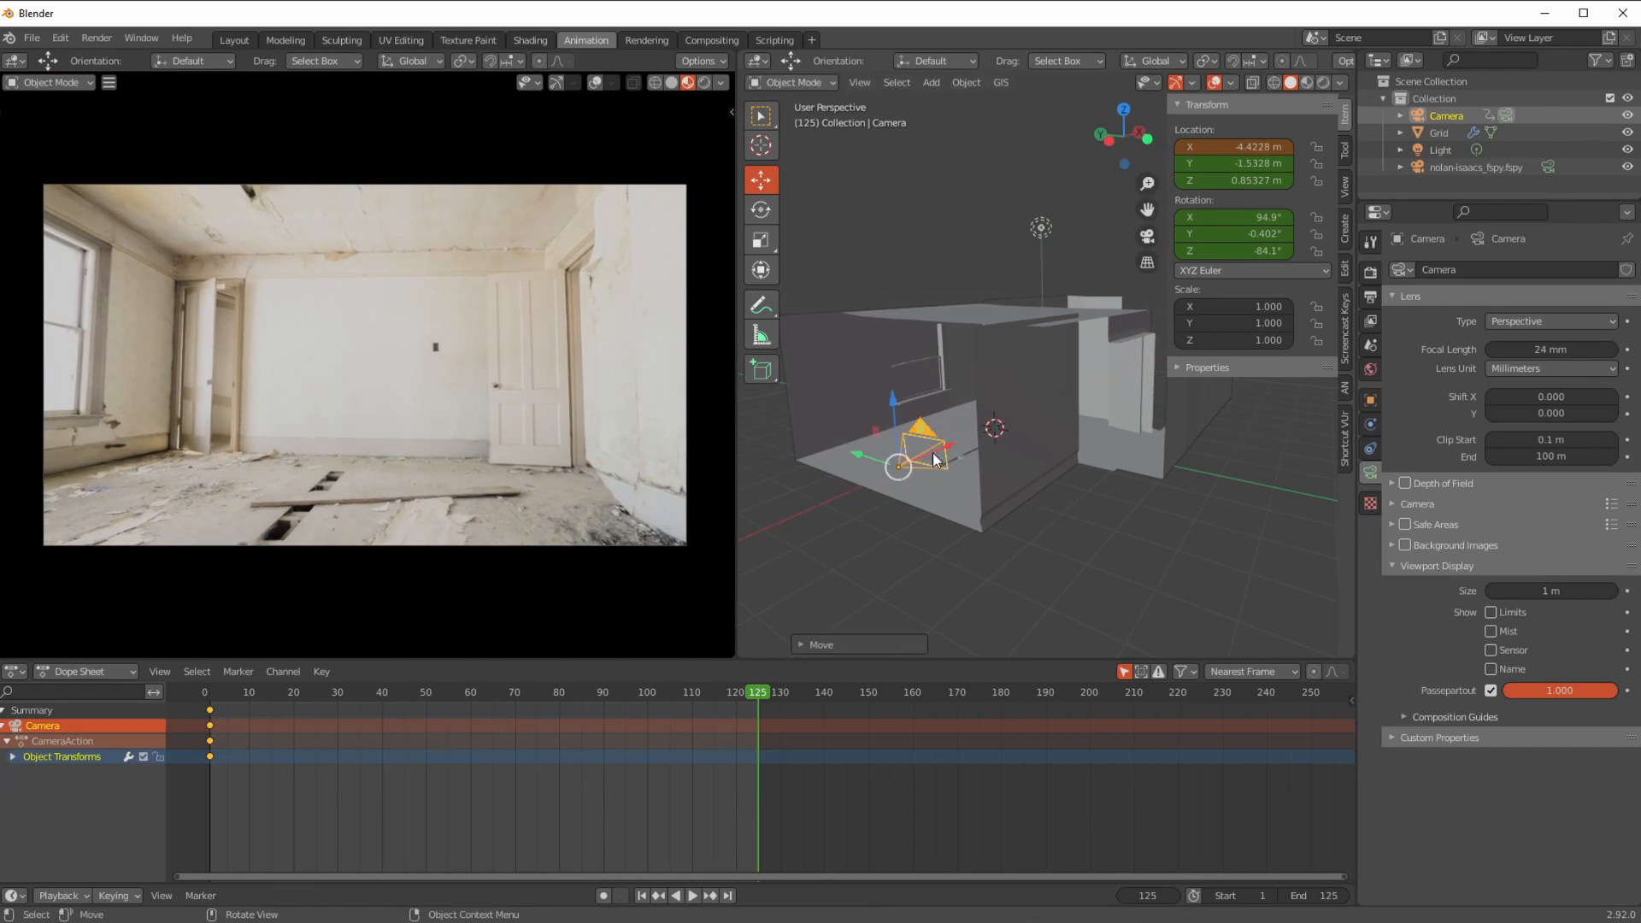
pyautogui.press('g')
pyautogui.press('y')
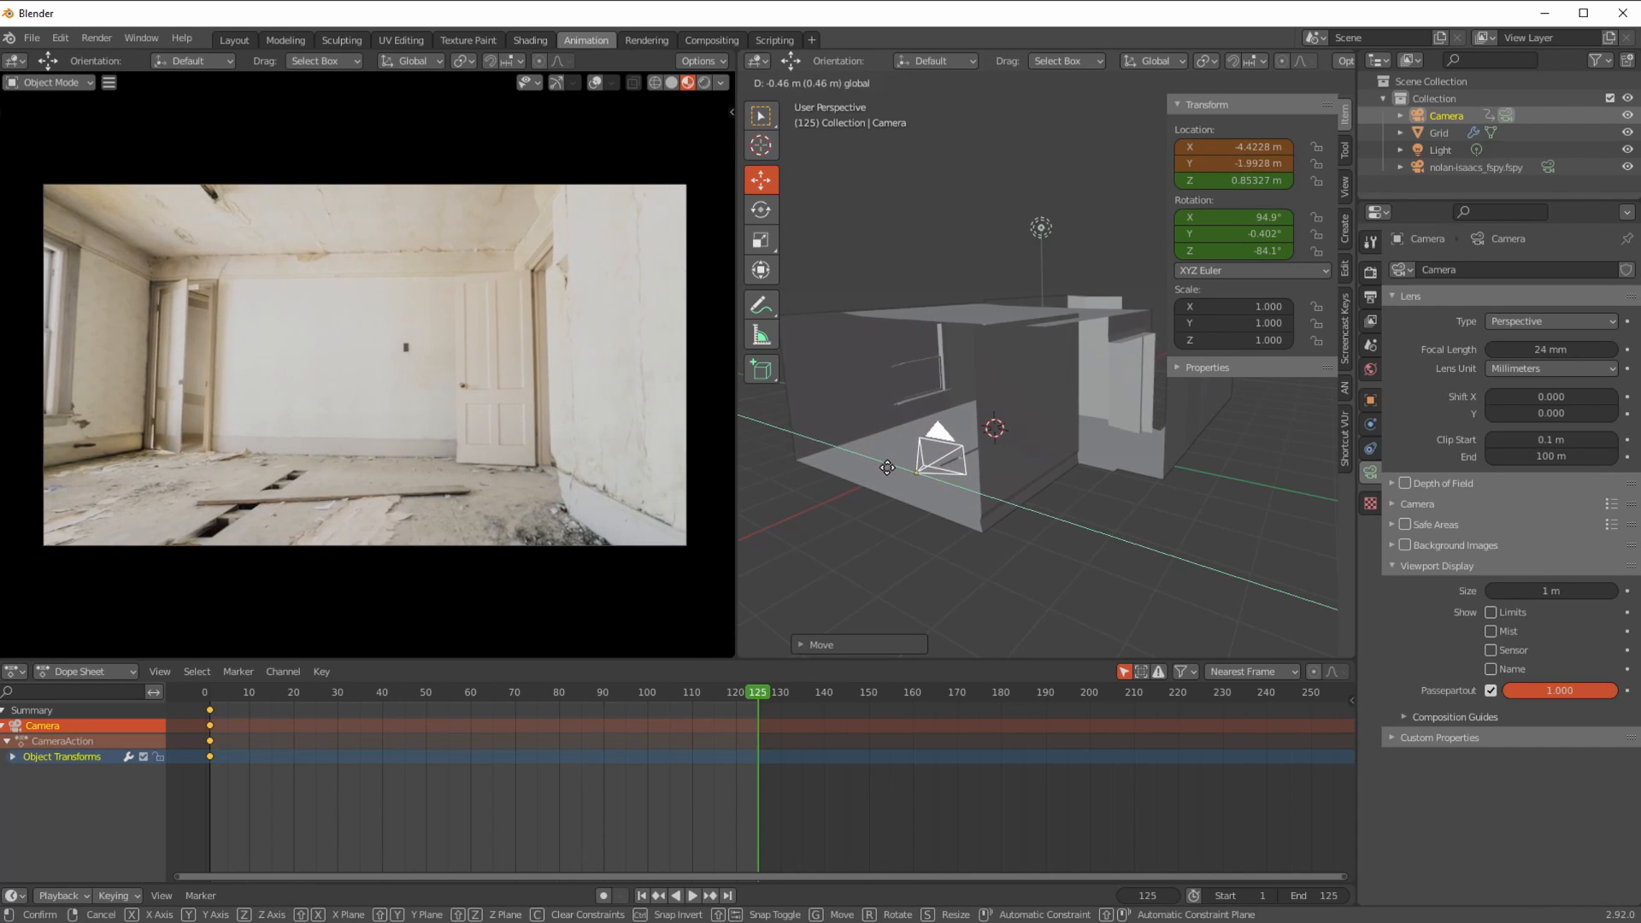
pyautogui.click(889, 469)
# - Rotate the Camera to about X 94.4°, Y -2.05°, Z -74.6° and insert a location and rotation keyframe for it at frame 125
pyautogui.hotkey('shift', 'space')
pyautogui.press('r')
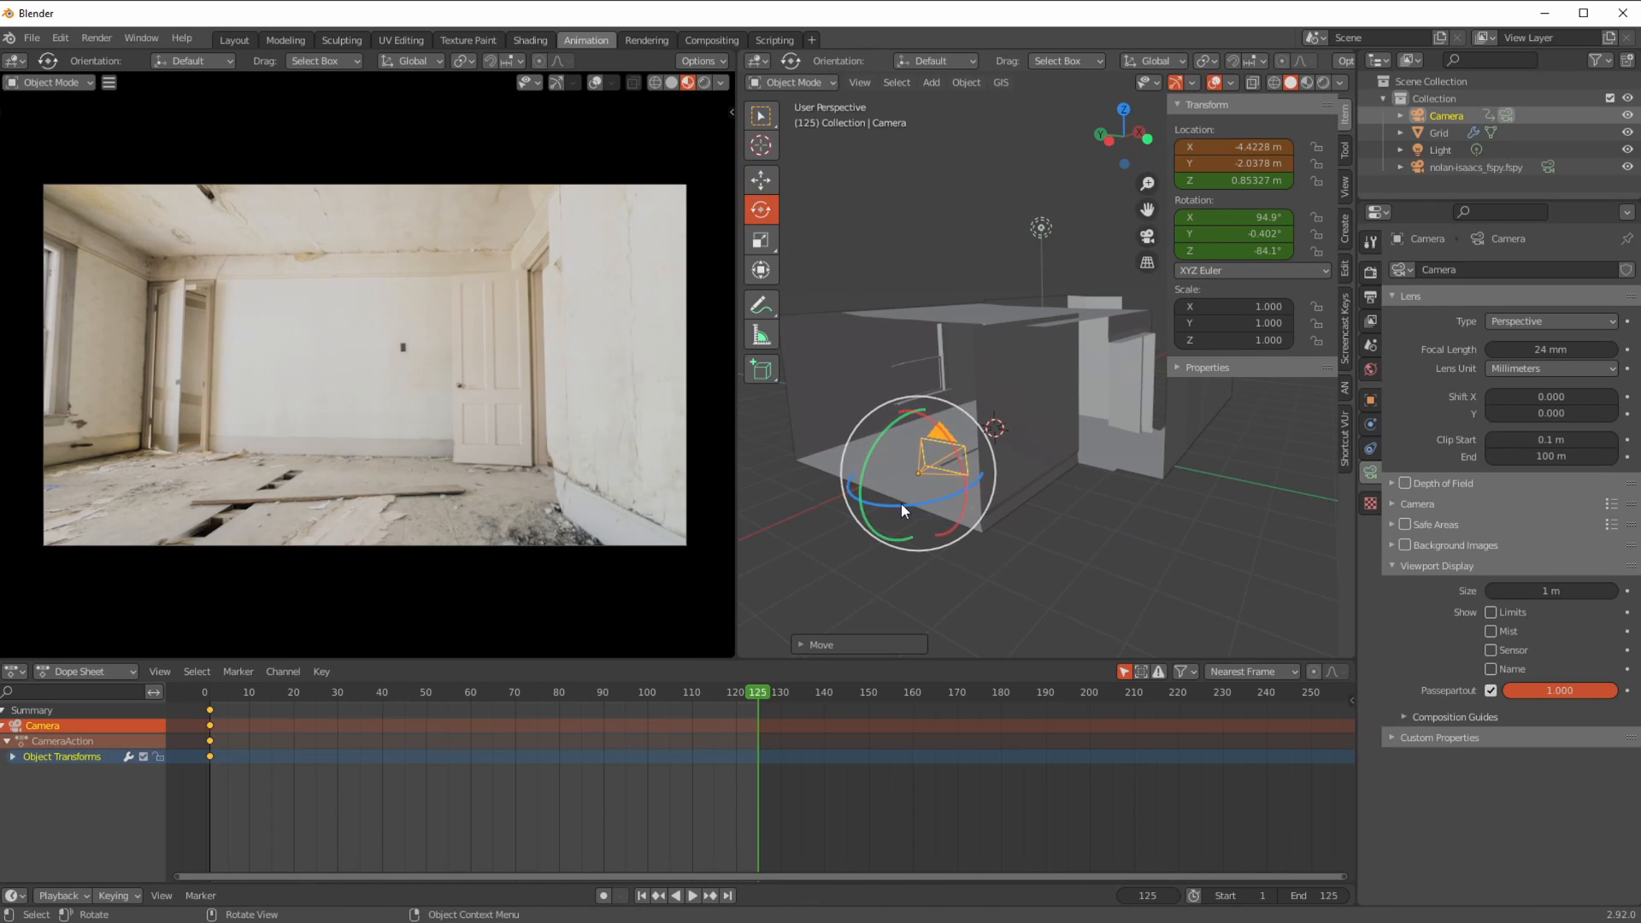
pyautogui.moveTo(910, 502); pyautogui.dragTo(915, 502)
pyautogui.moveTo(927, 423); pyautogui.dragTo(920, 413)
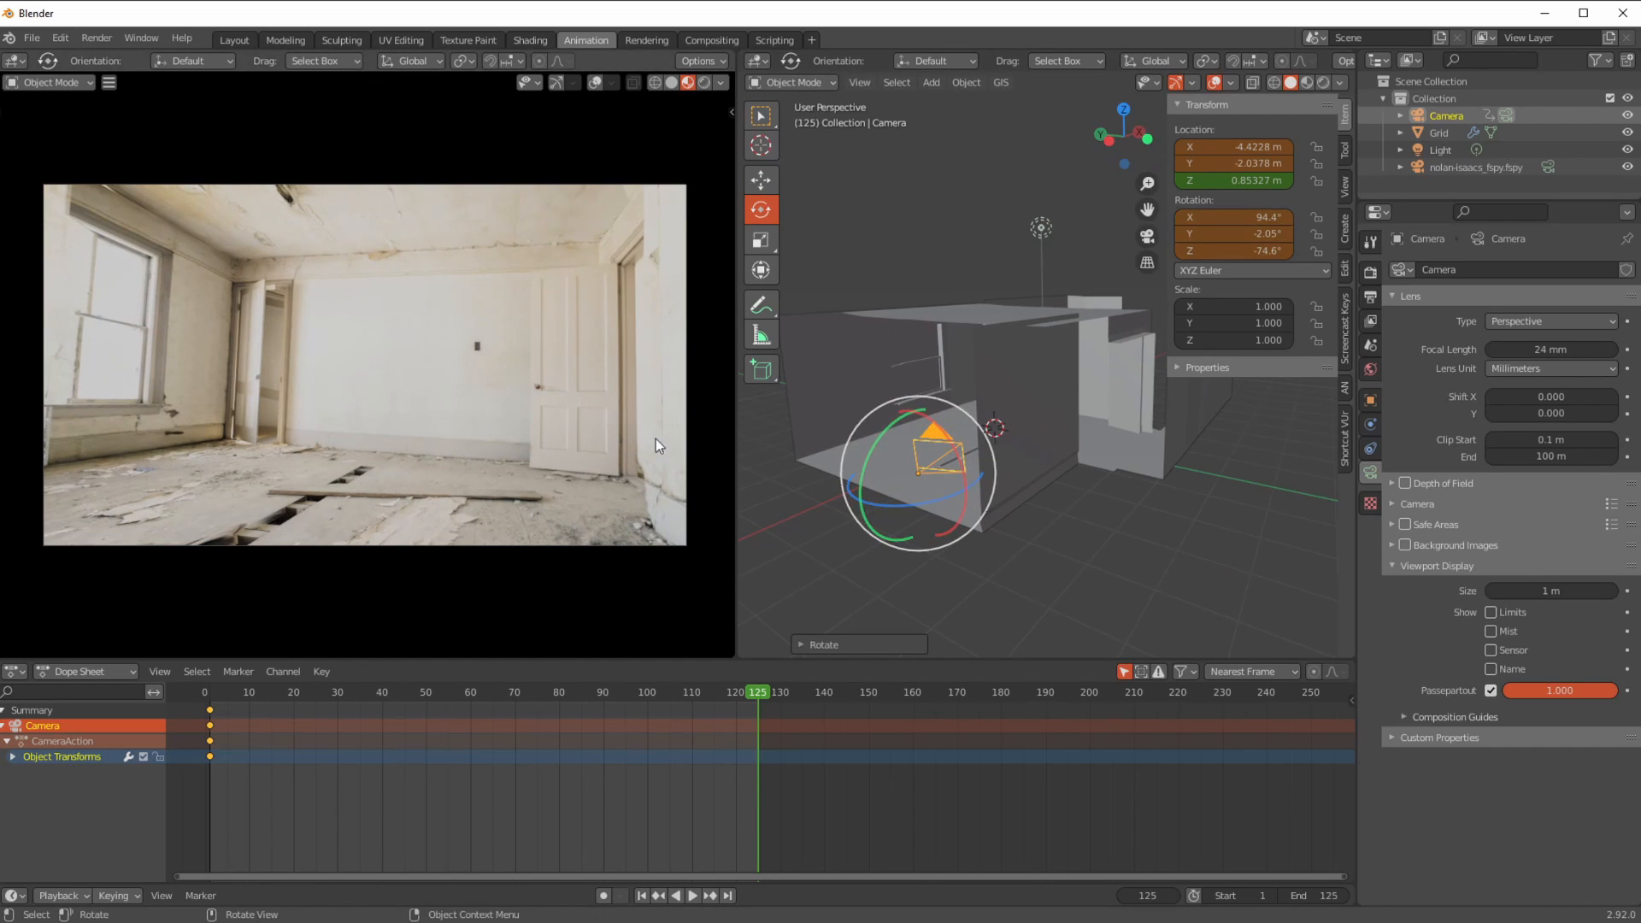
pyautogui.click(761, 179)
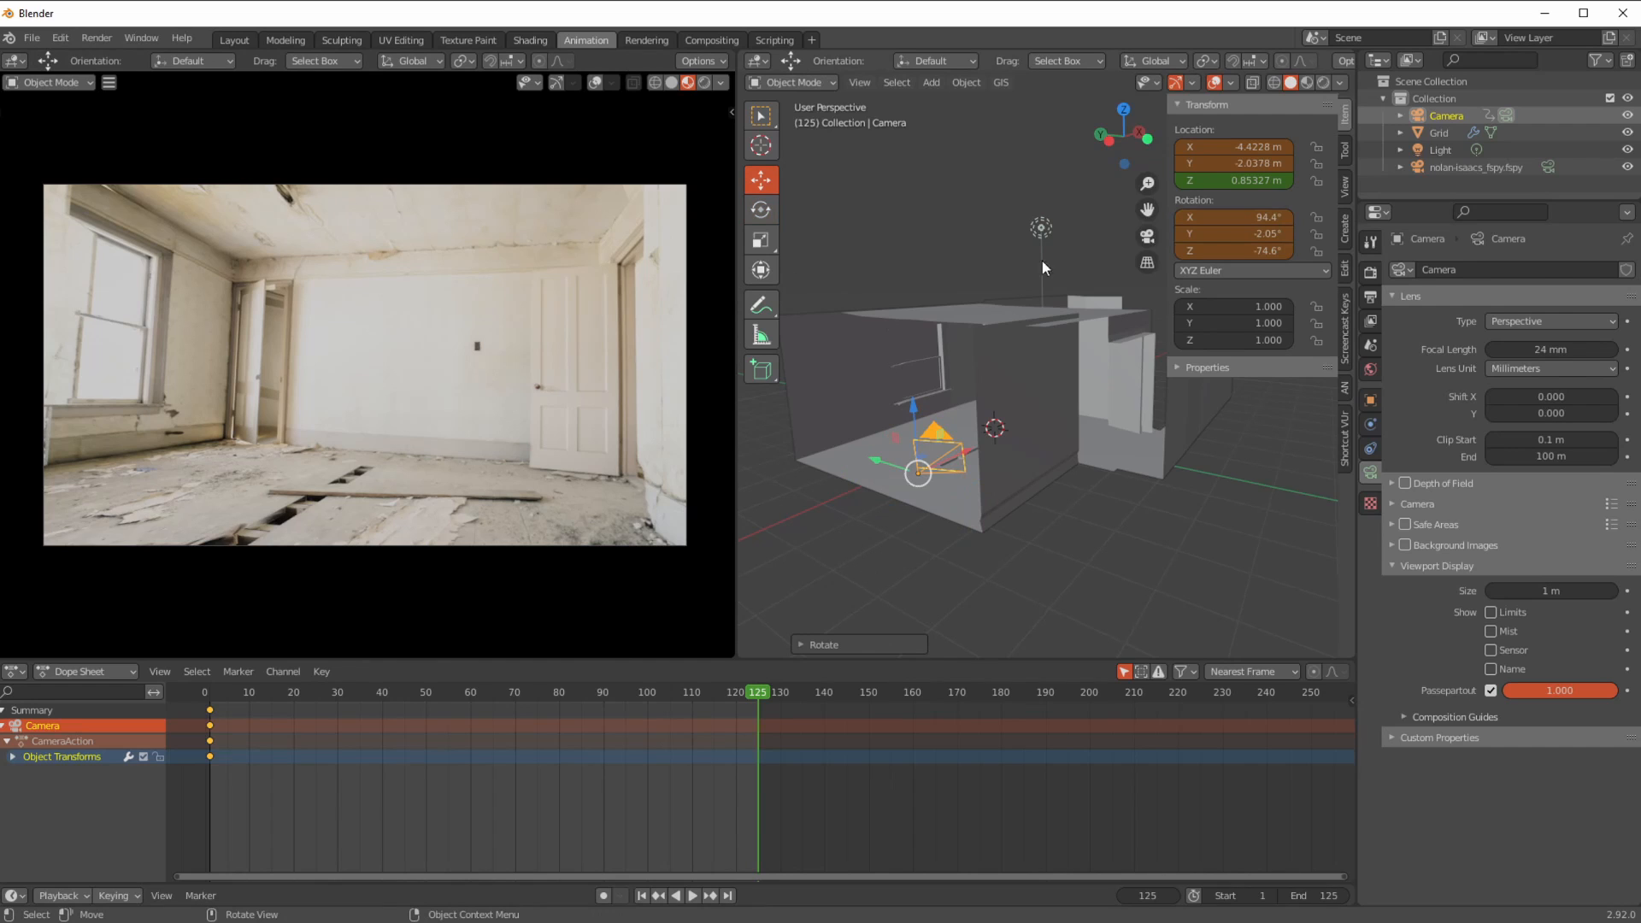
pyautogui.press('i')
pyautogui.press('i')
# - Play back the camera move in an enlarged camera view, stop it and return to frame 1
pyautogui.press('space')
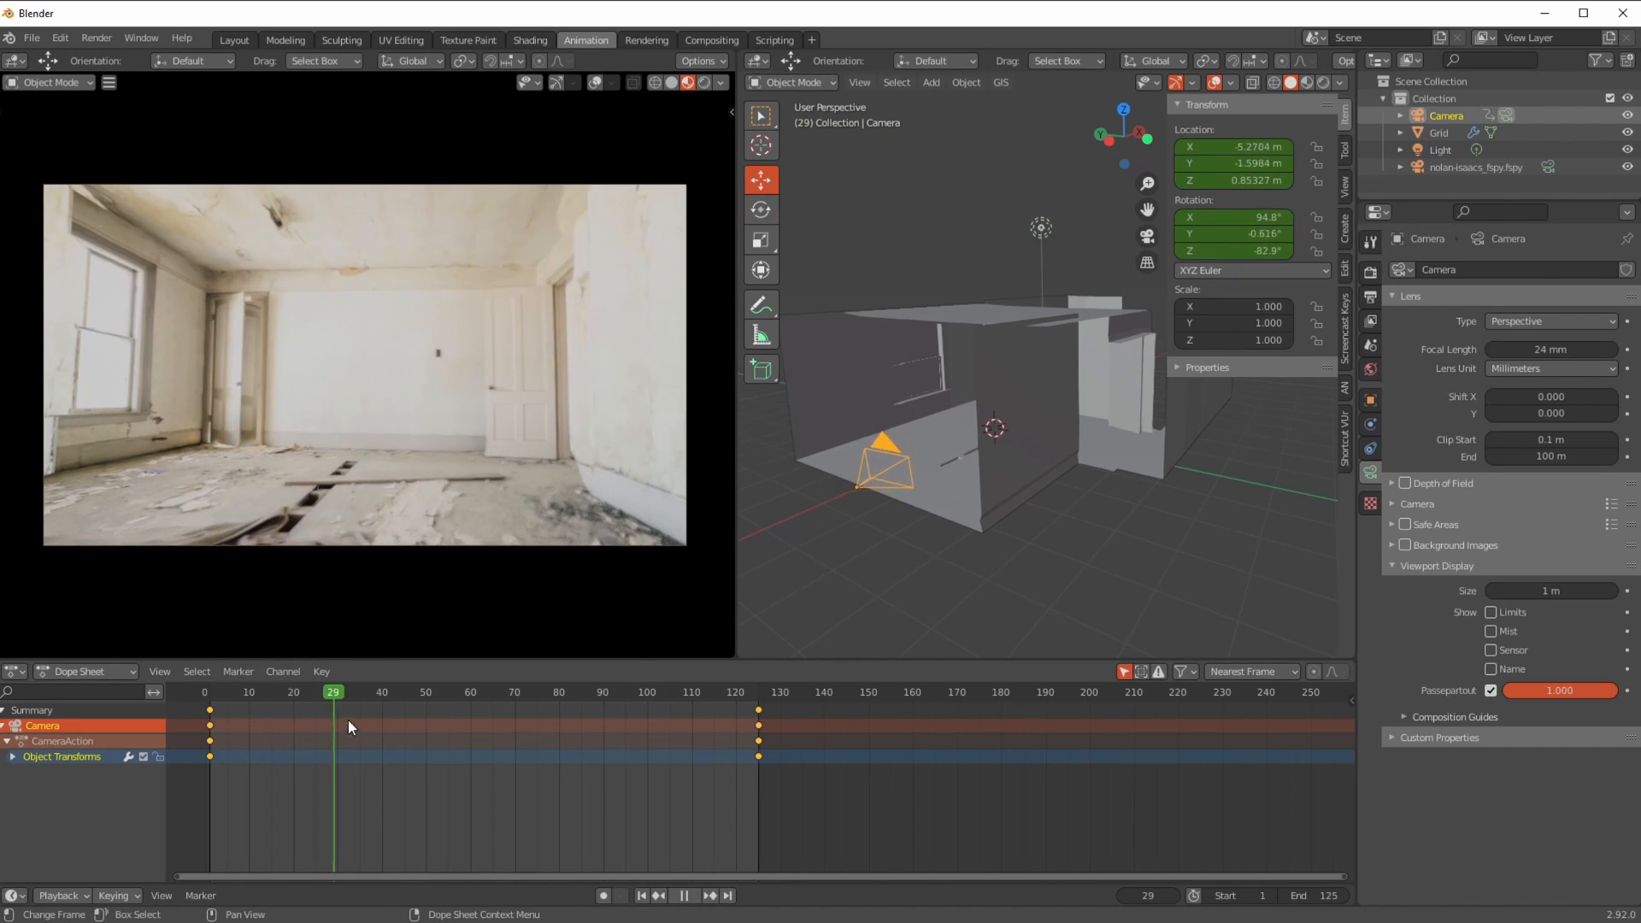
pyautogui.moveTo(249, 713); pyautogui.dragTo(209, 696)
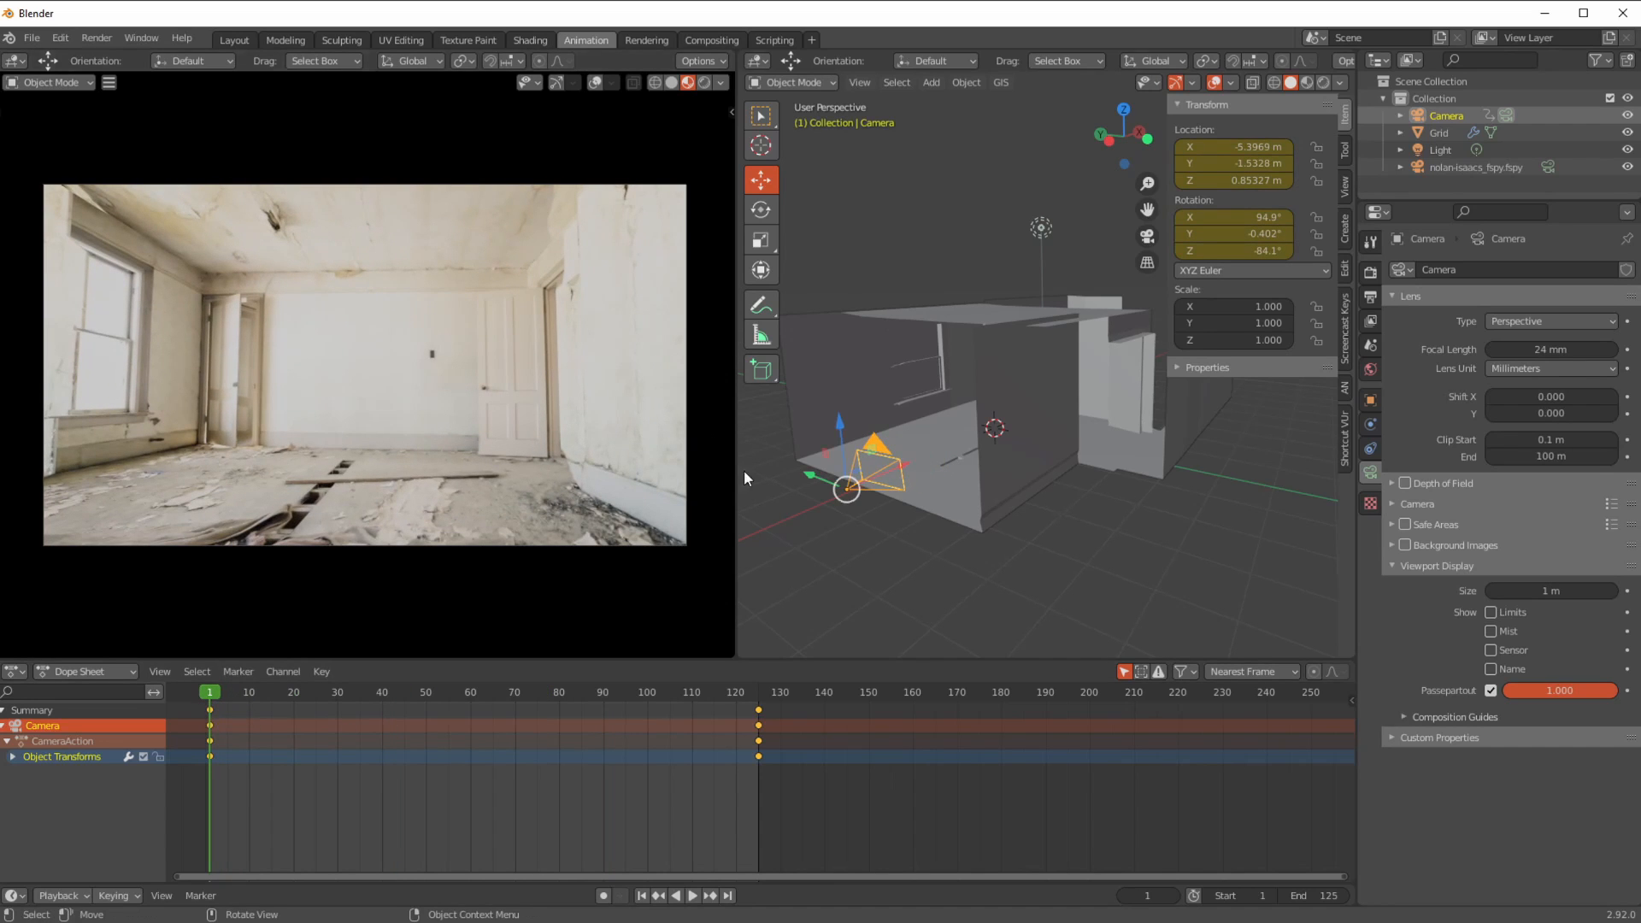
pyautogui.moveTo(736, 488); pyautogui.dragTo(1178, 554)
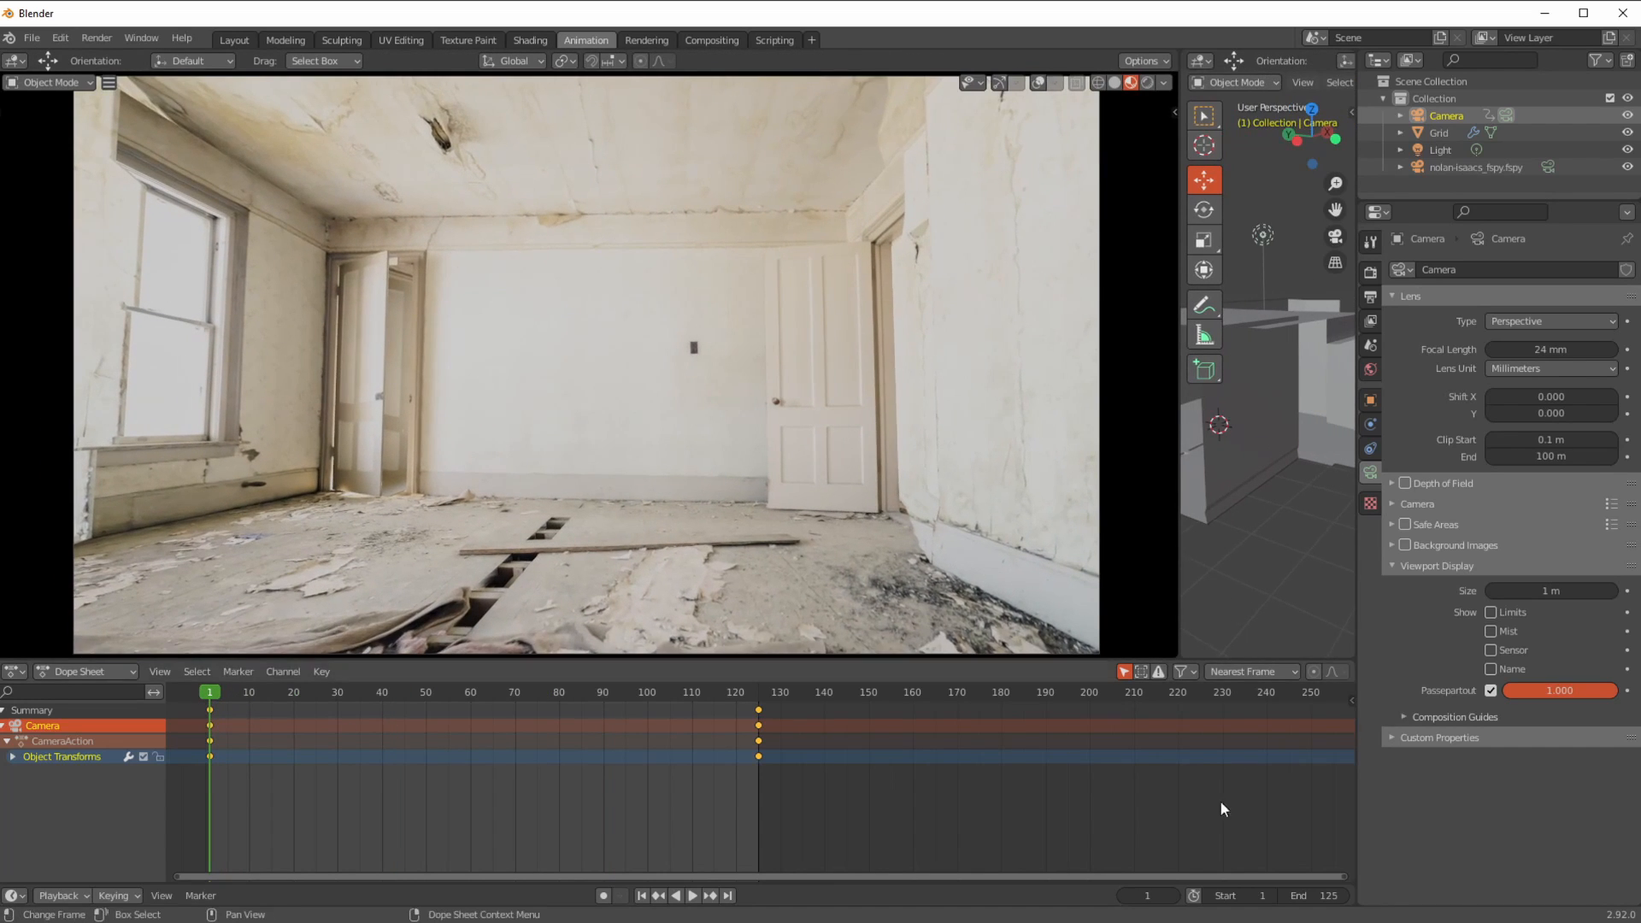
pyautogui.click(691, 894)
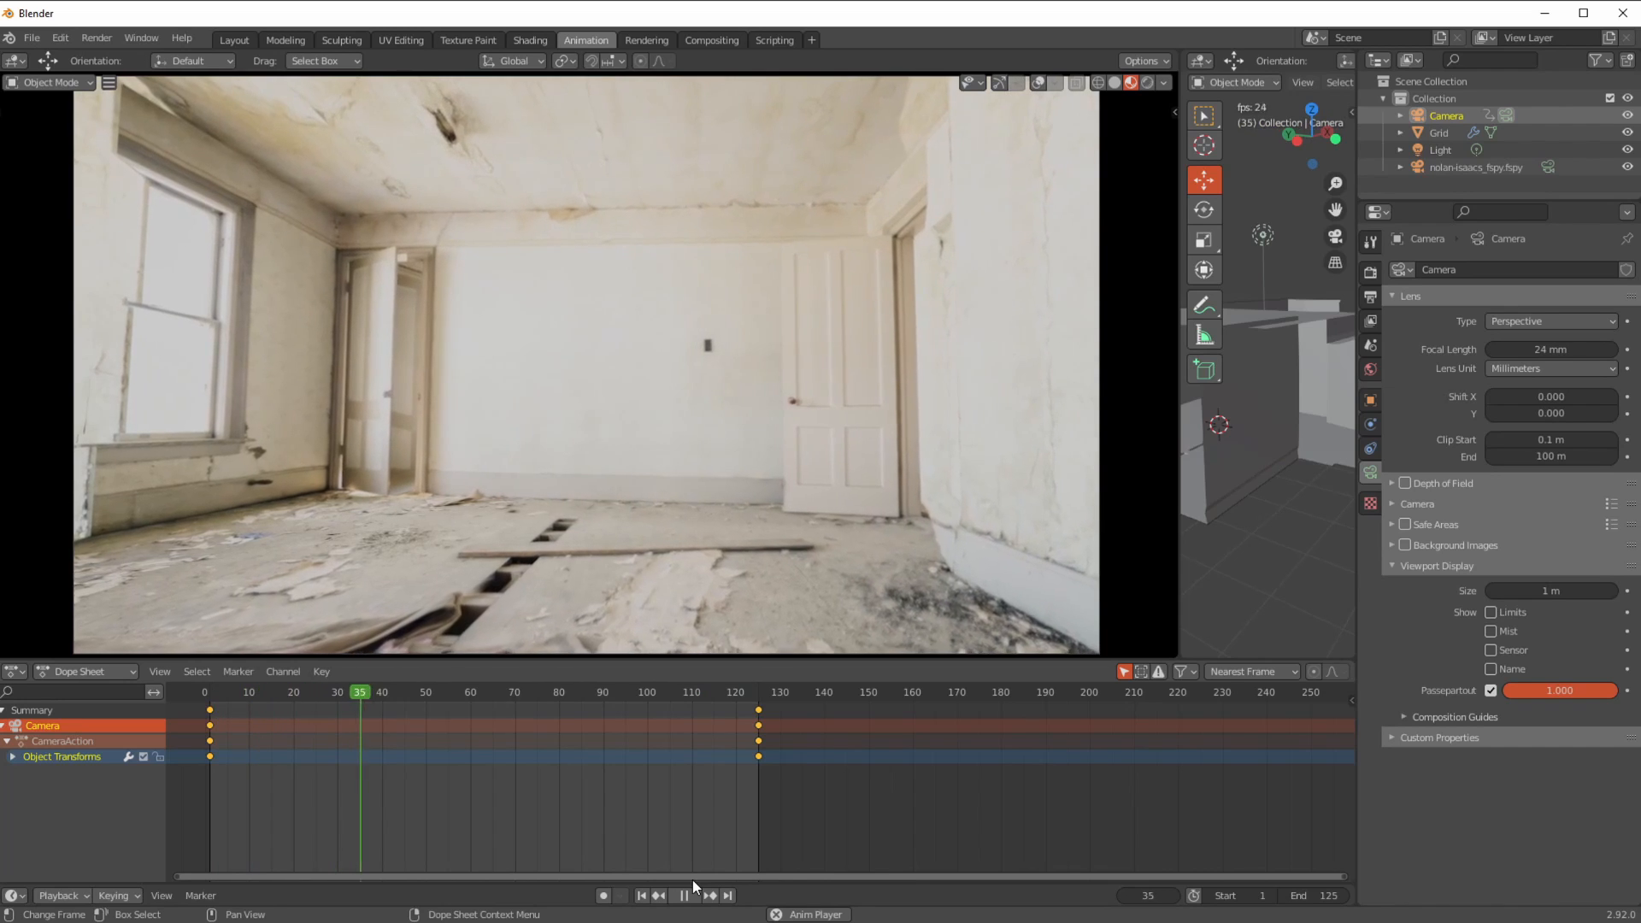
pyautogui.click(684, 895)
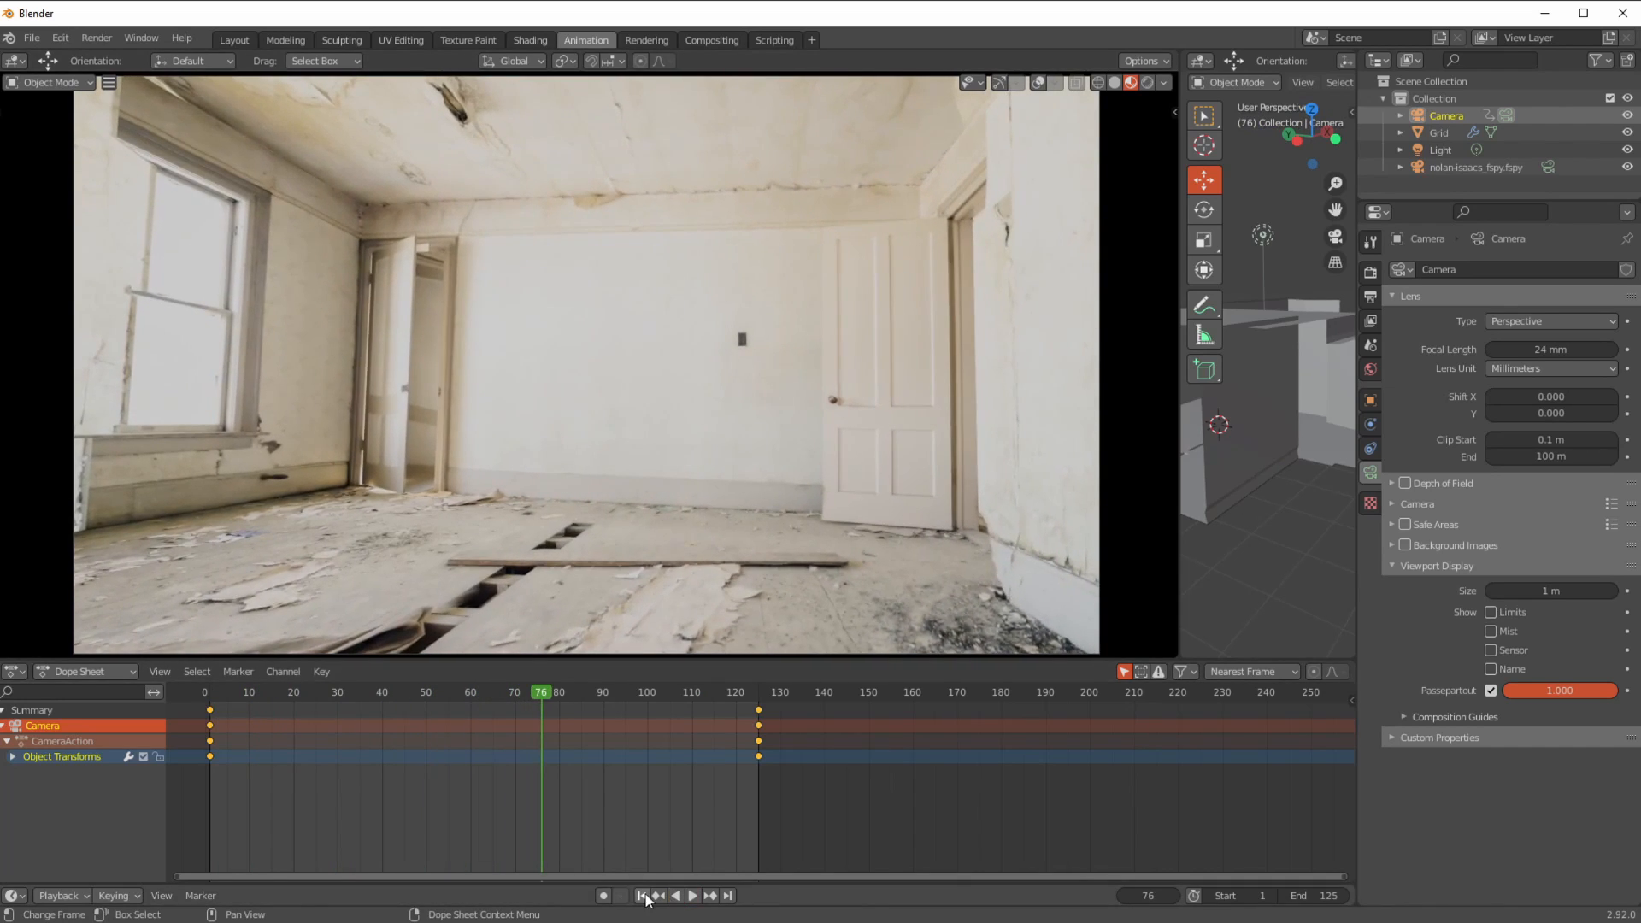
pyautogui.click(641, 895)
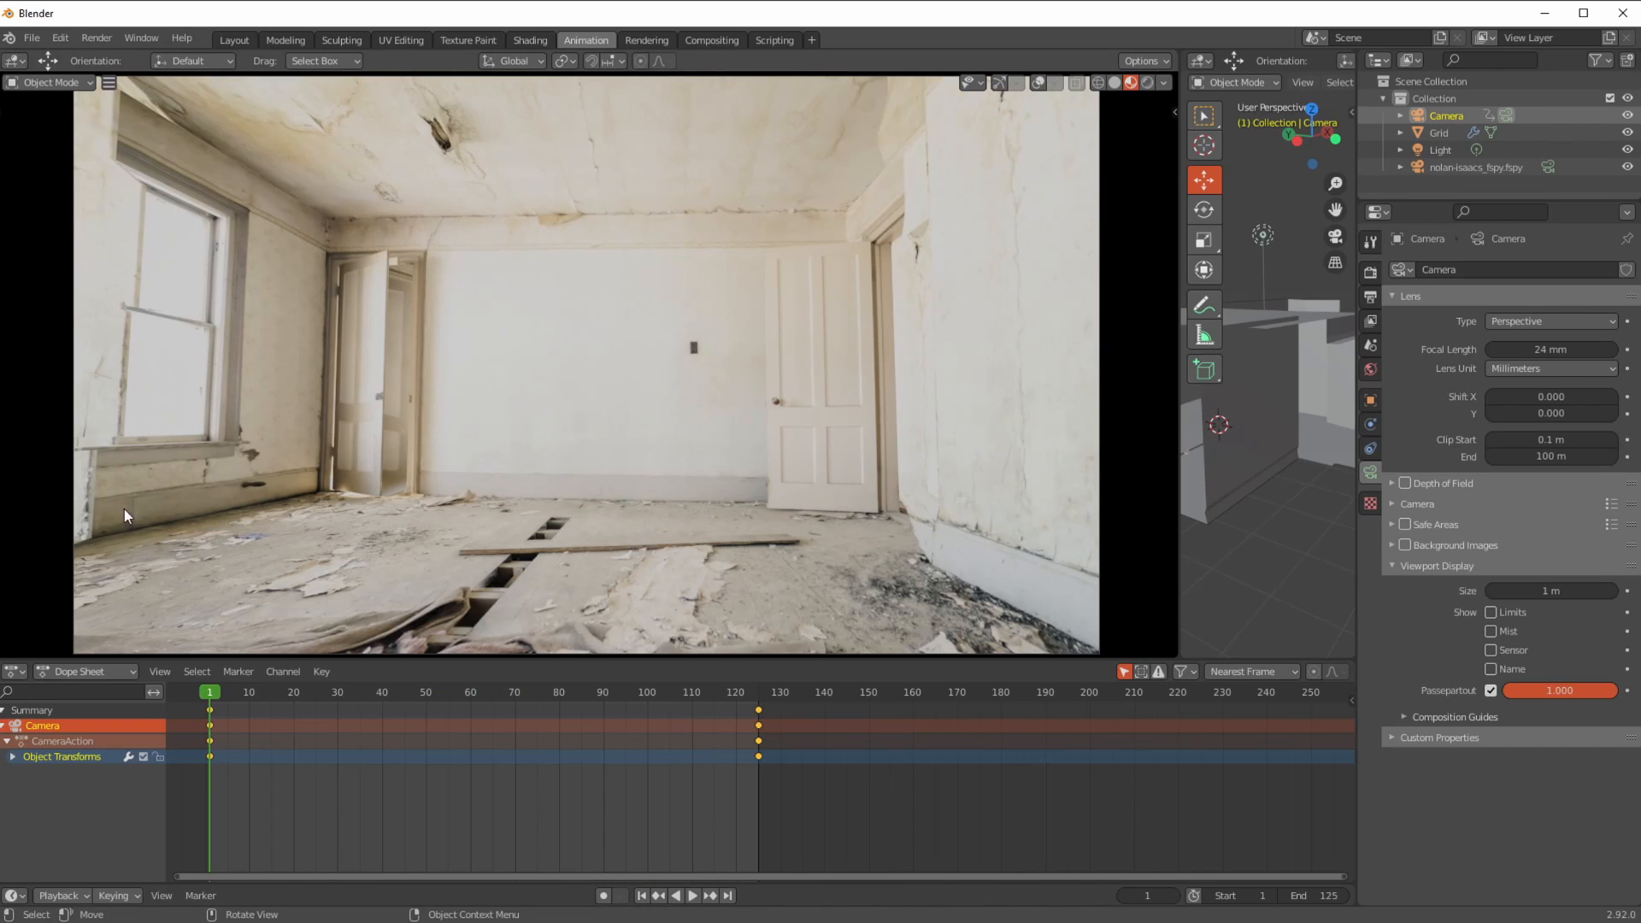
# - At frame 1, re-key the Camera at about X -4.56, Y -1.91, Z 0.52 m with Z rotation -79° and a 27.94 mm focal length
pyautogui.moveTo(1183, 458); pyautogui.dragTo(865, 454)
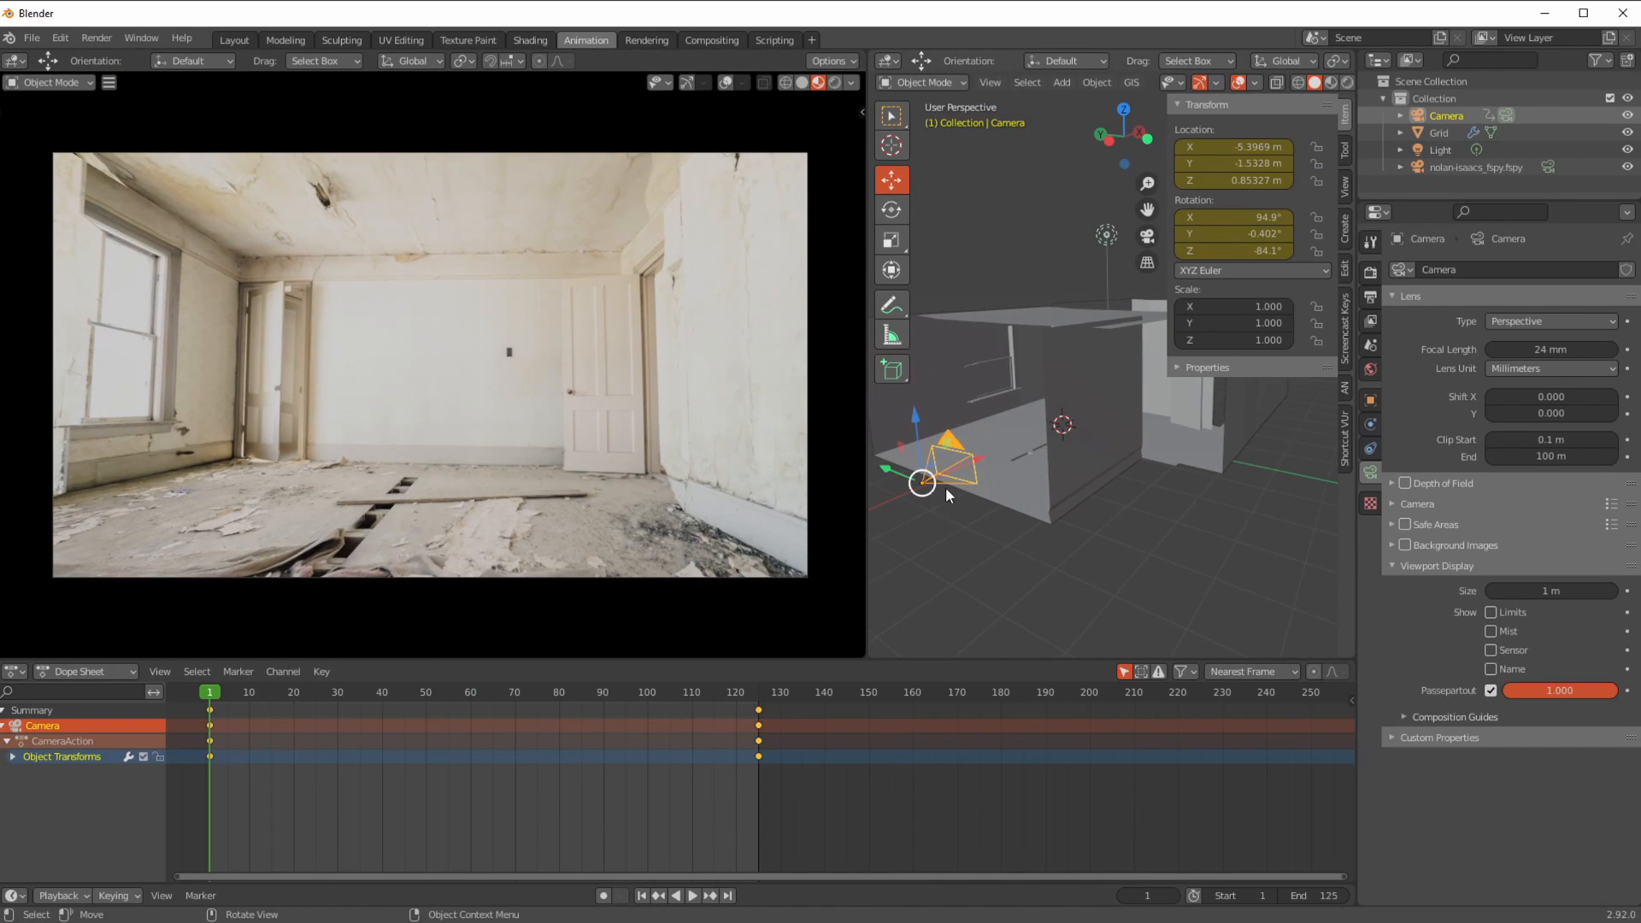
pyautogui.moveTo(981, 455); pyautogui.dragTo(915, 454)
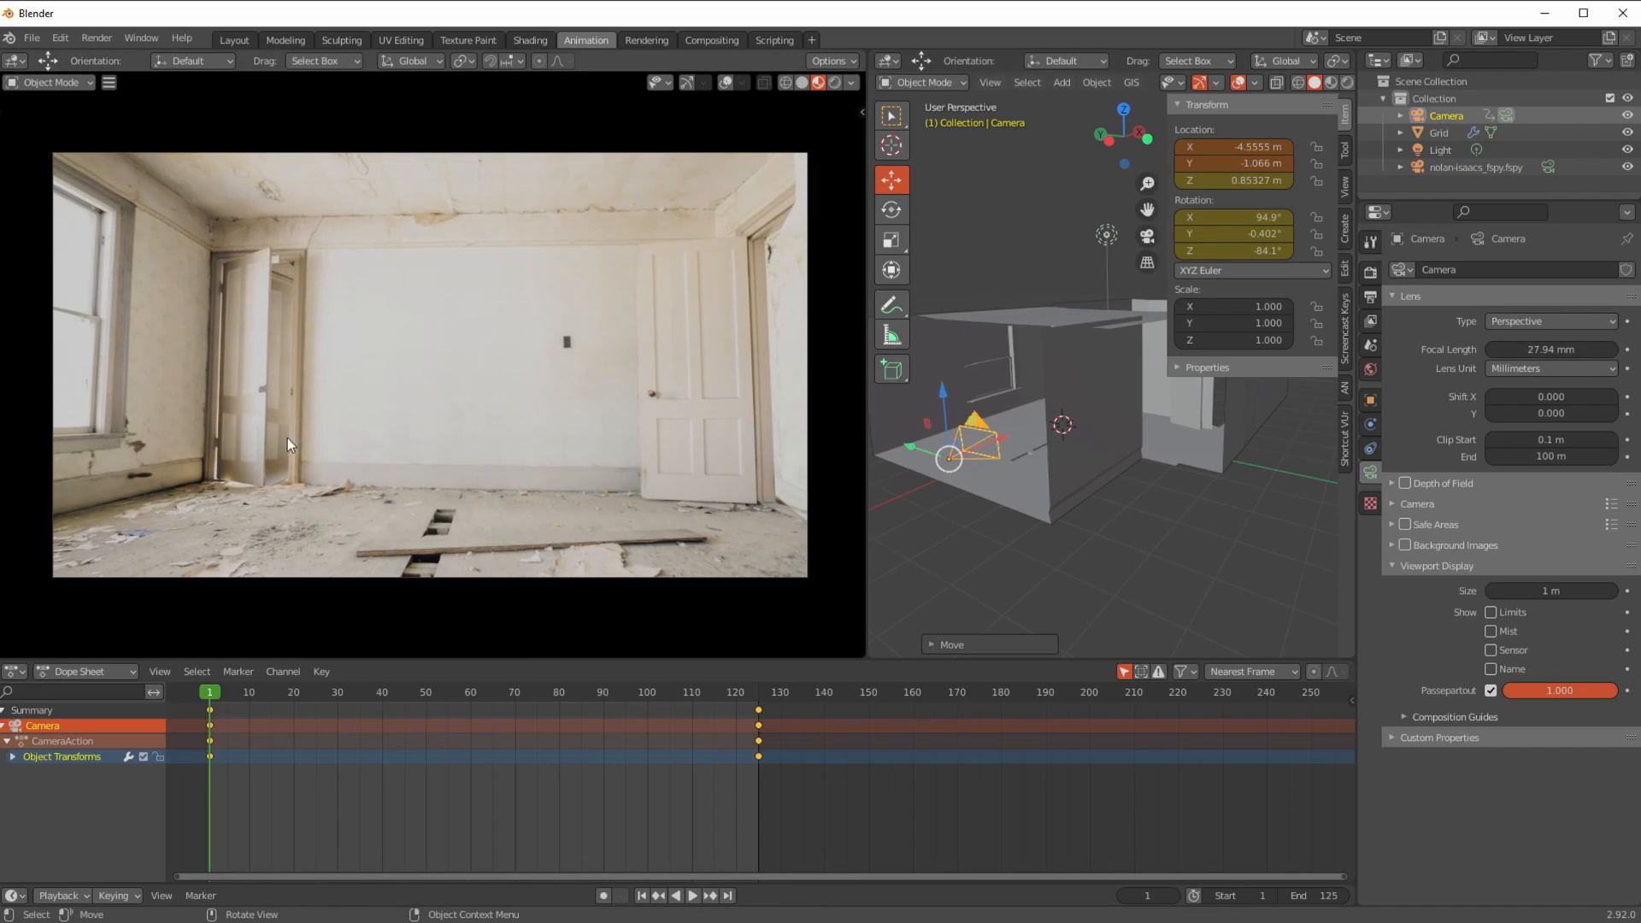
pyautogui.moveTo(941, 393)
pyautogui.mouseDown()
pyautogui.moveTo(941, 369)
pyautogui.moveTo(939, 400)
pyautogui.mouseUp()
pyautogui.moveTo(913, 462); pyautogui.dragTo(946, 482)
pyautogui.moveTo(975, 408); pyautogui.dragTo(954, 427)
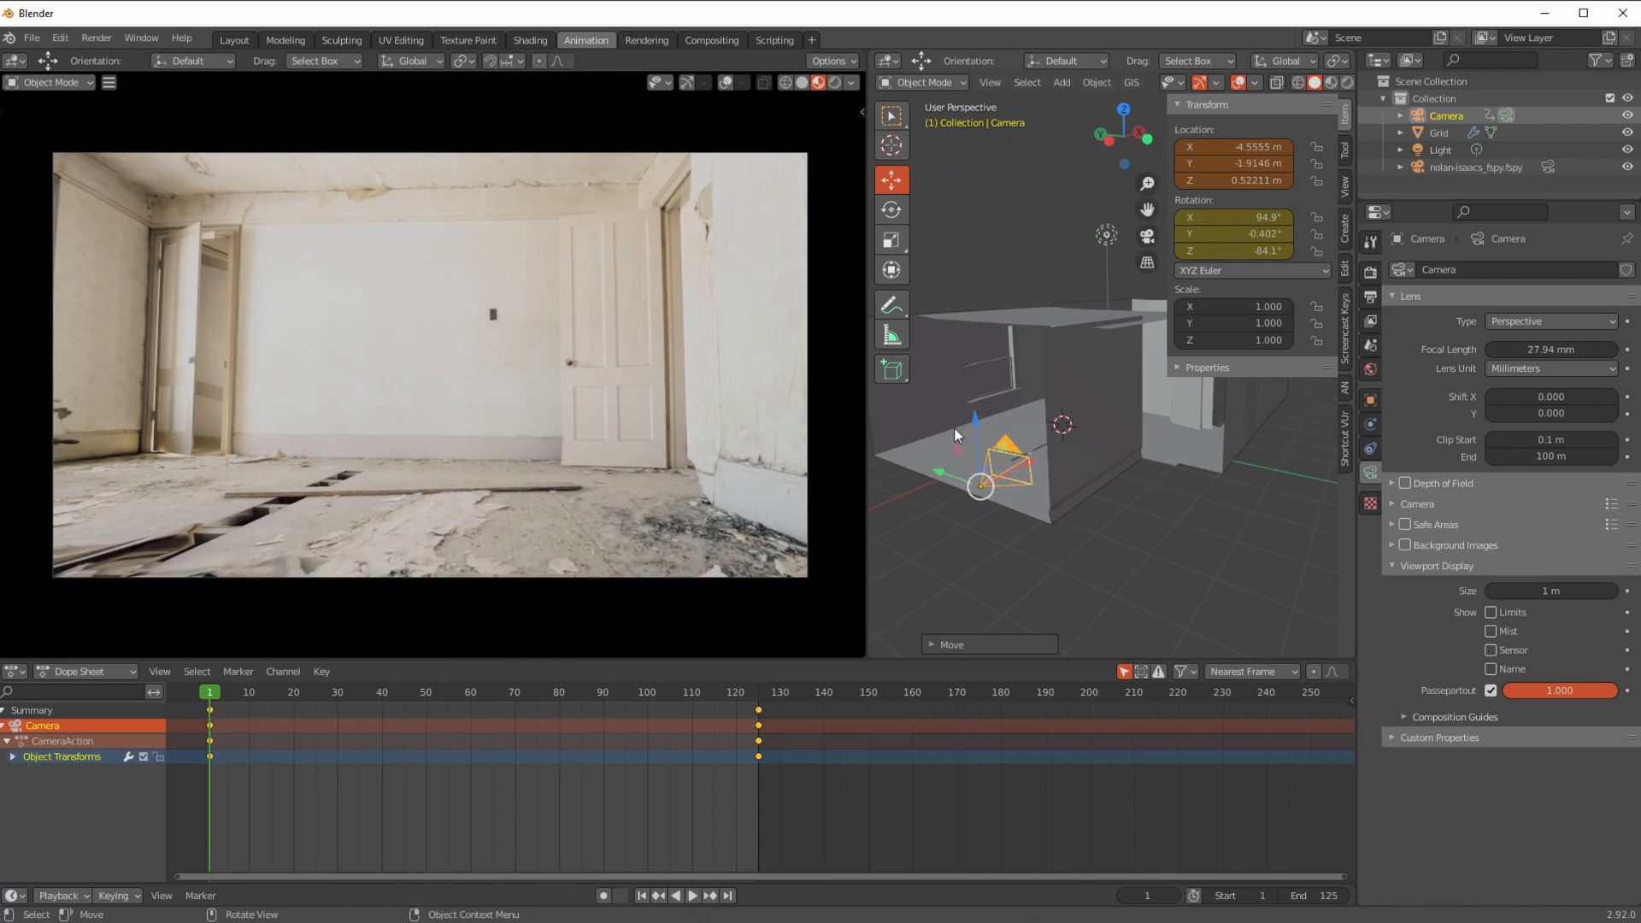
pyautogui.click(891, 210)
pyautogui.moveTo(980, 519); pyautogui.dragTo(983, 527)
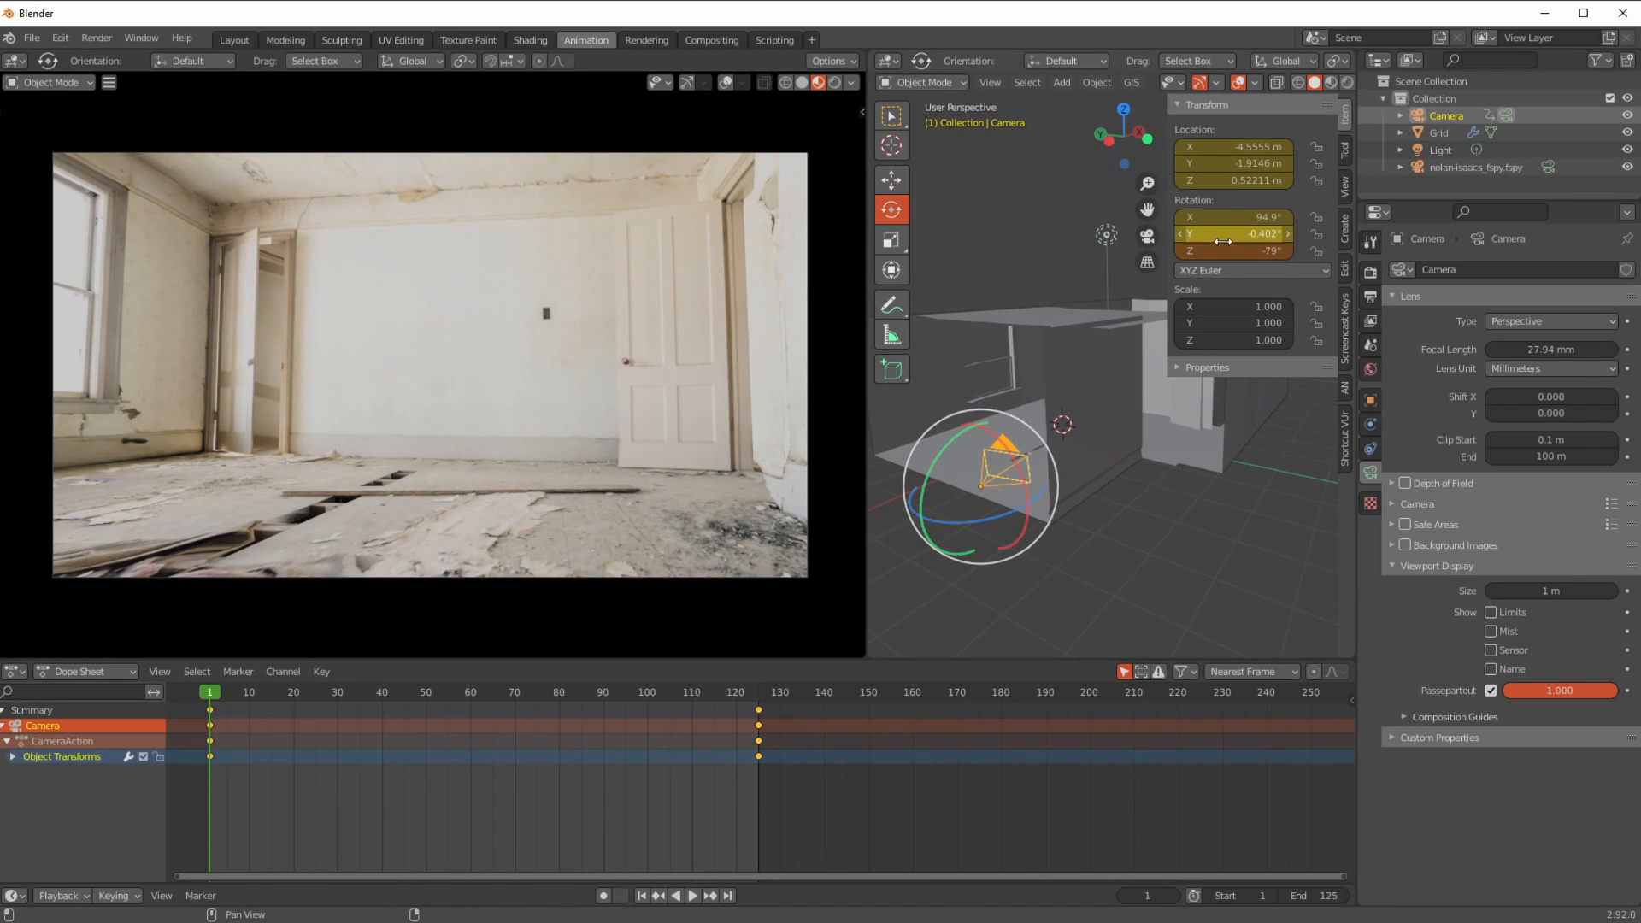
# - At frame 125, re-key the Camera at about X -4.81 m and Z 1.48 m, tilted to X 86.8°, Y 0.05°, Z -74.5°
pyautogui.moveTo(218, 704); pyautogui.dragTo(761, 752)
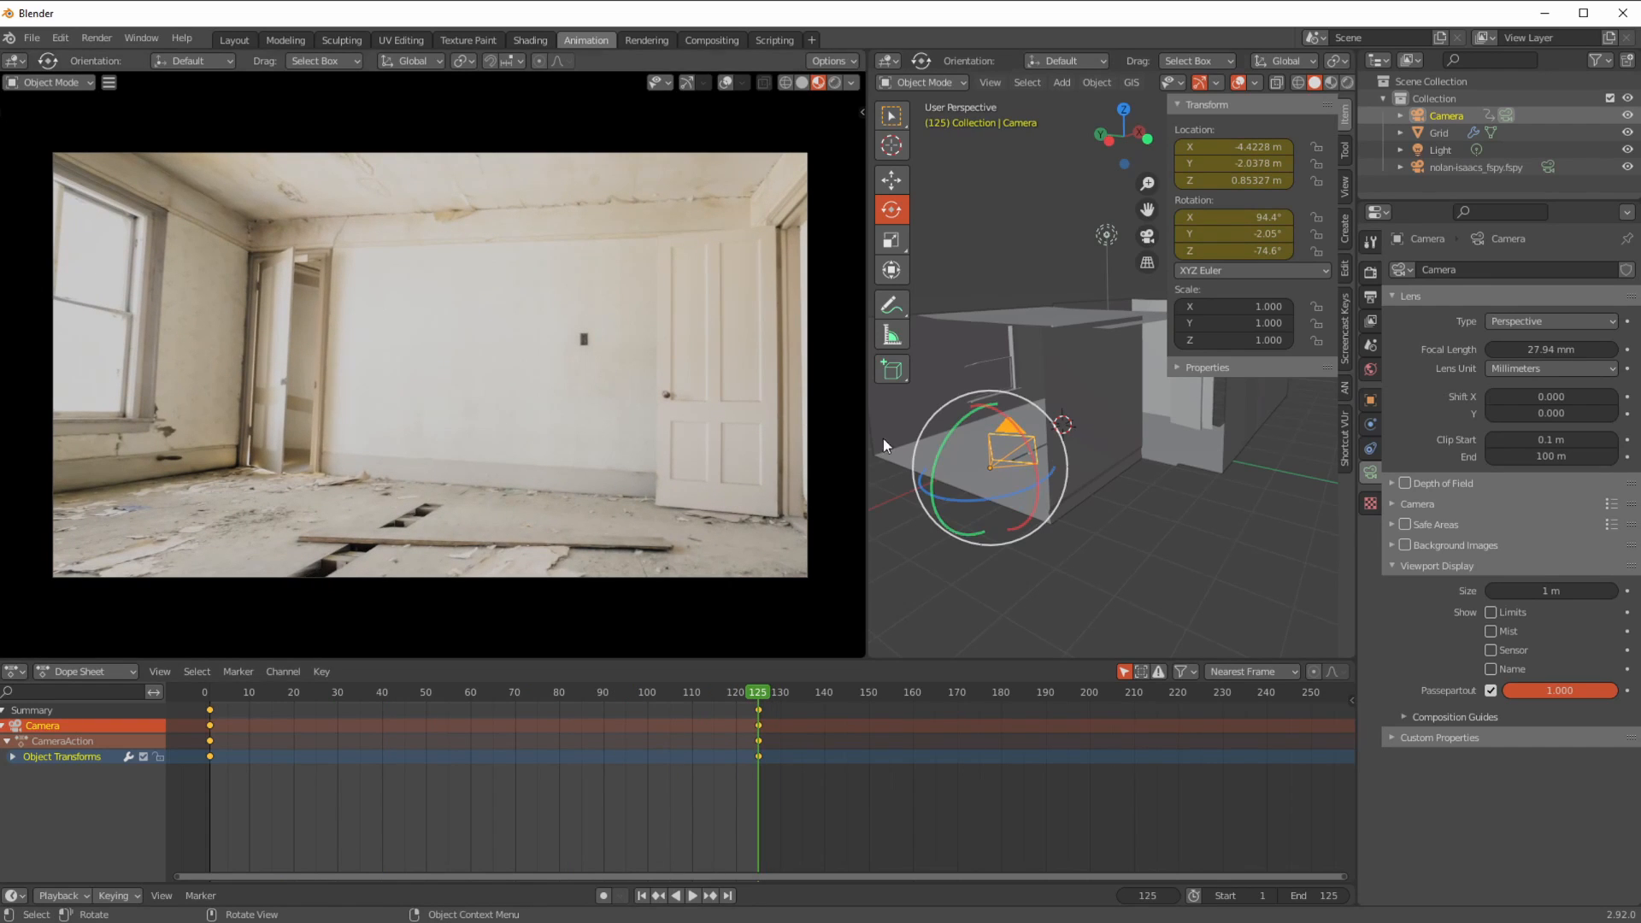
pyautogui.moveTo(947, 448); pyautogui.dragTo(977, 359)
pyautogui.click(890, 180)
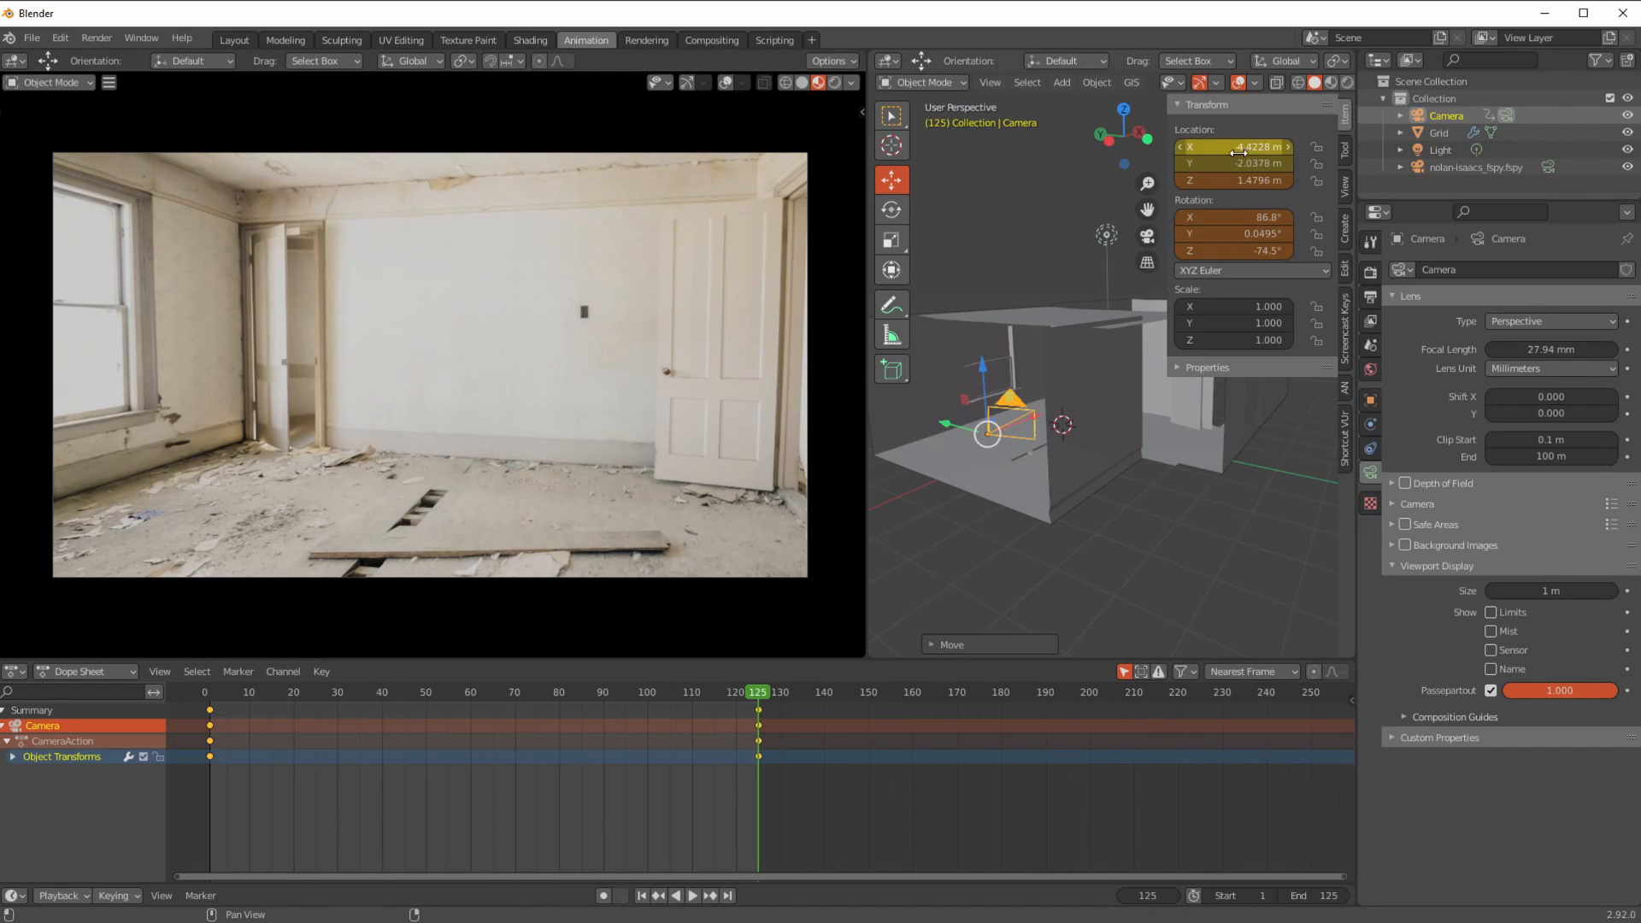
pyautogui.moveTo(1023, 427); pyautogui.dragTo(994, 438)
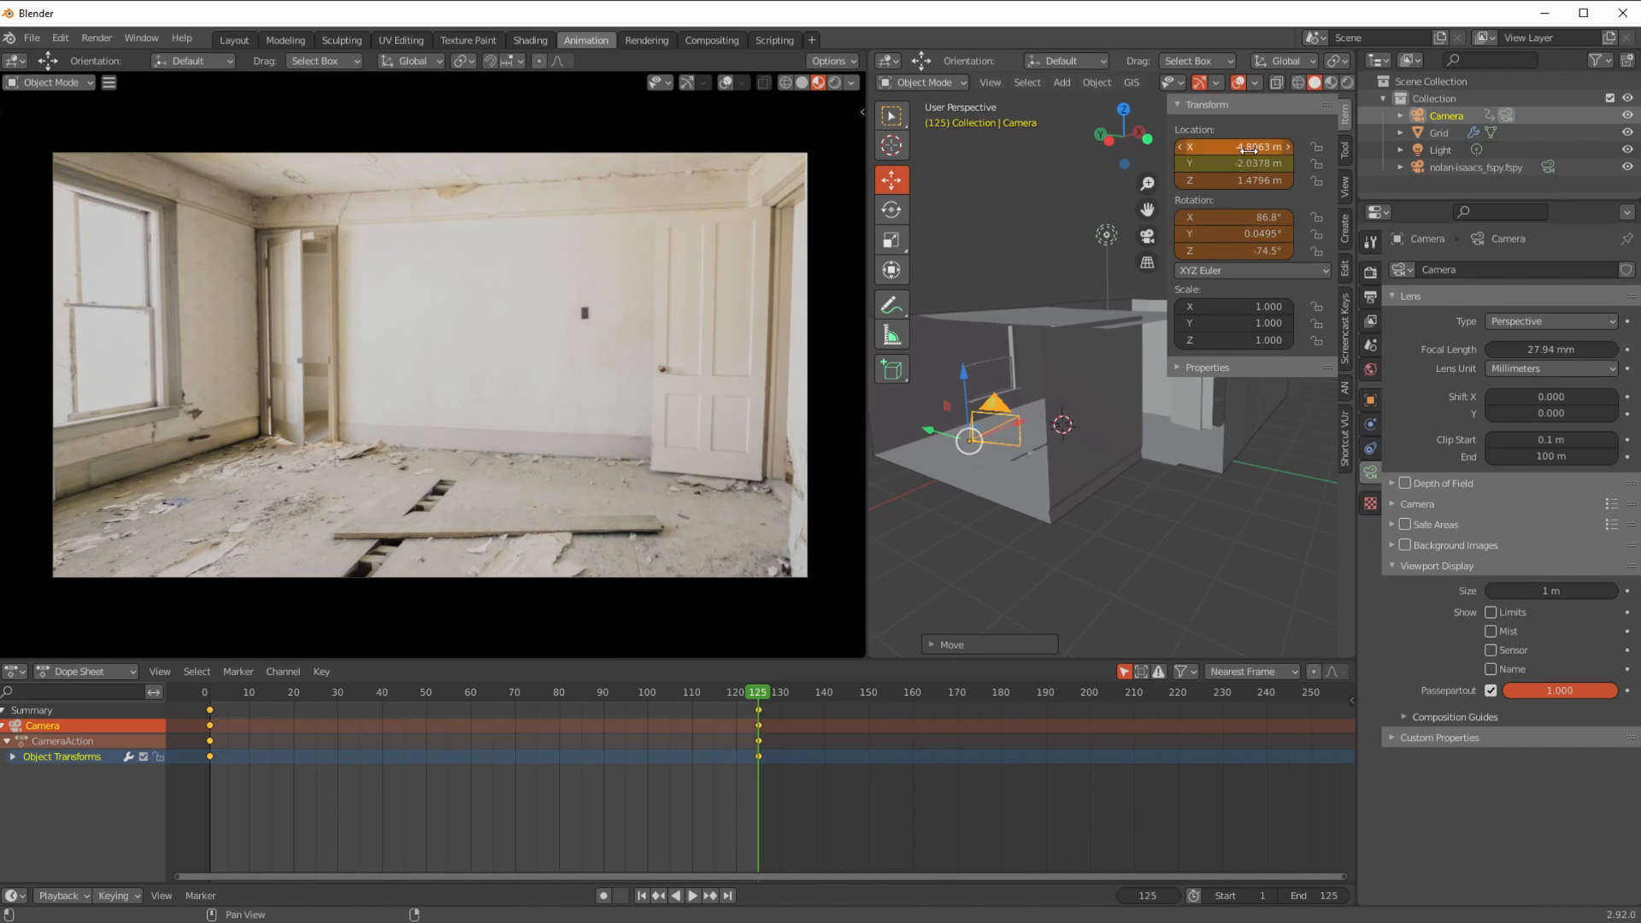
# - Play the revised camera animation backward and forward to review the motion through the room
pyautogui.click(641, 895)
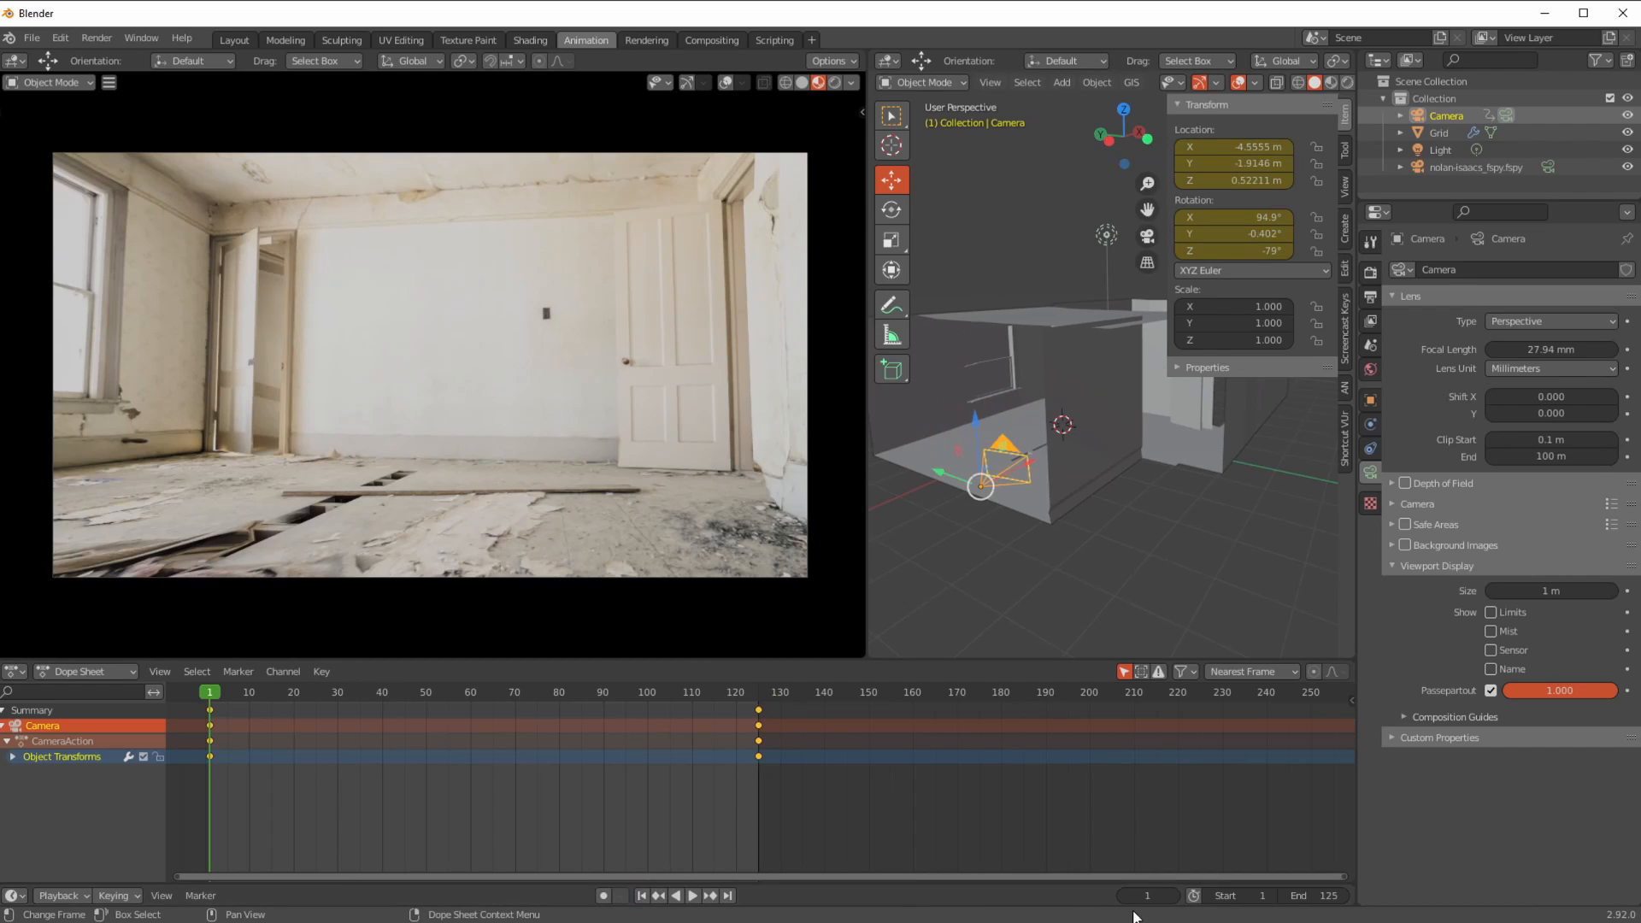
pyautogui.click(675, 895)
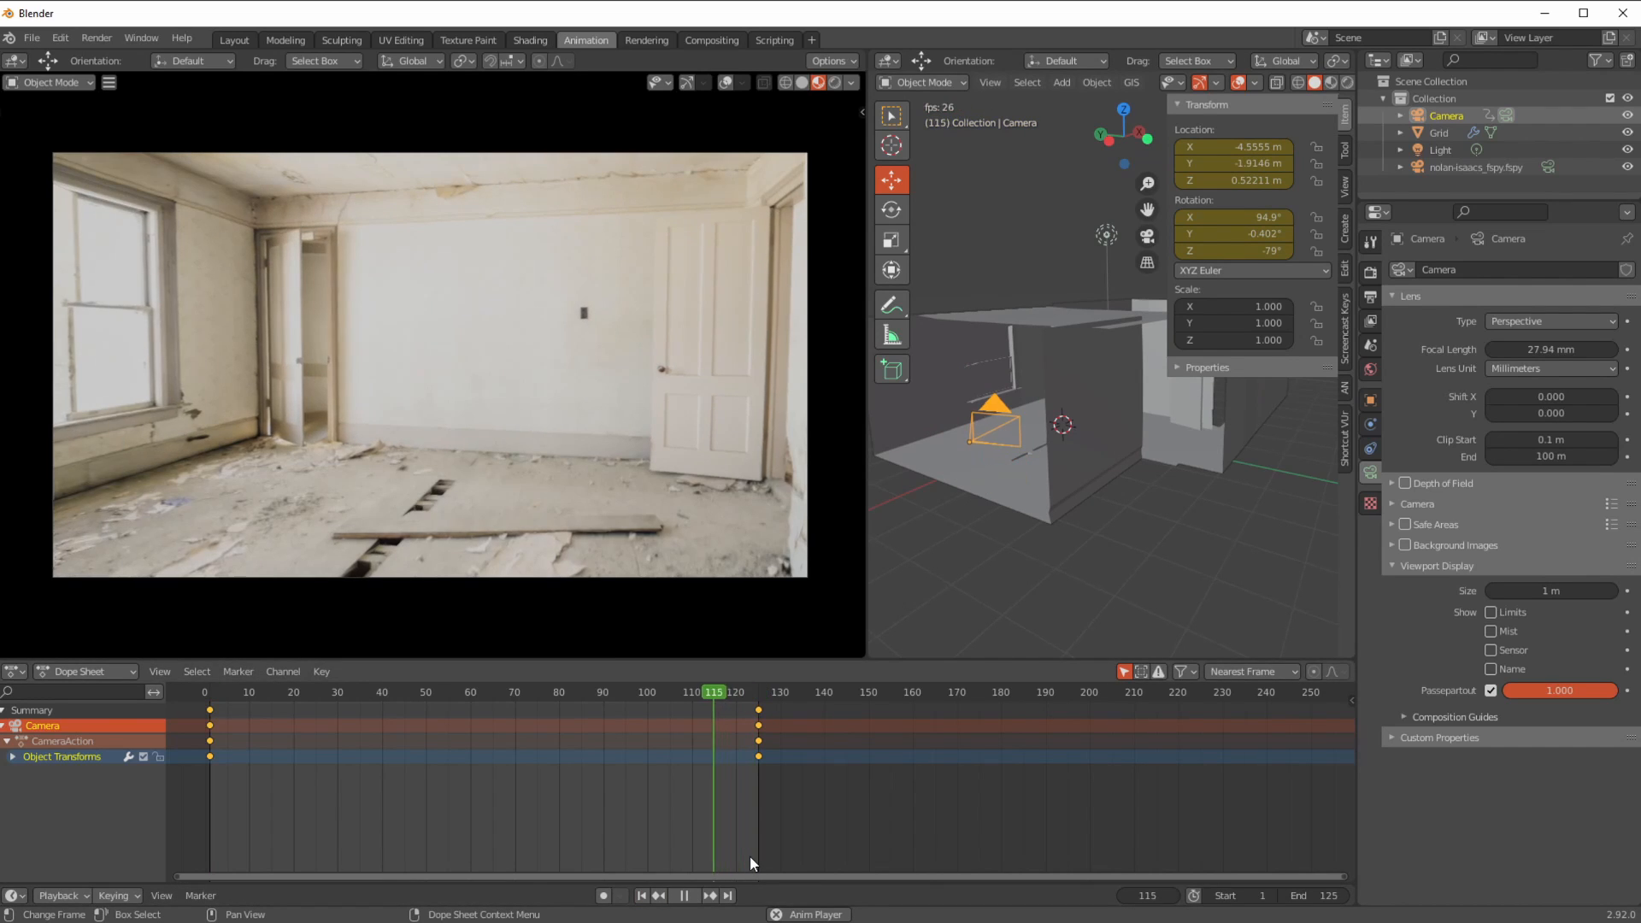
pyautogui.click(675, 894)
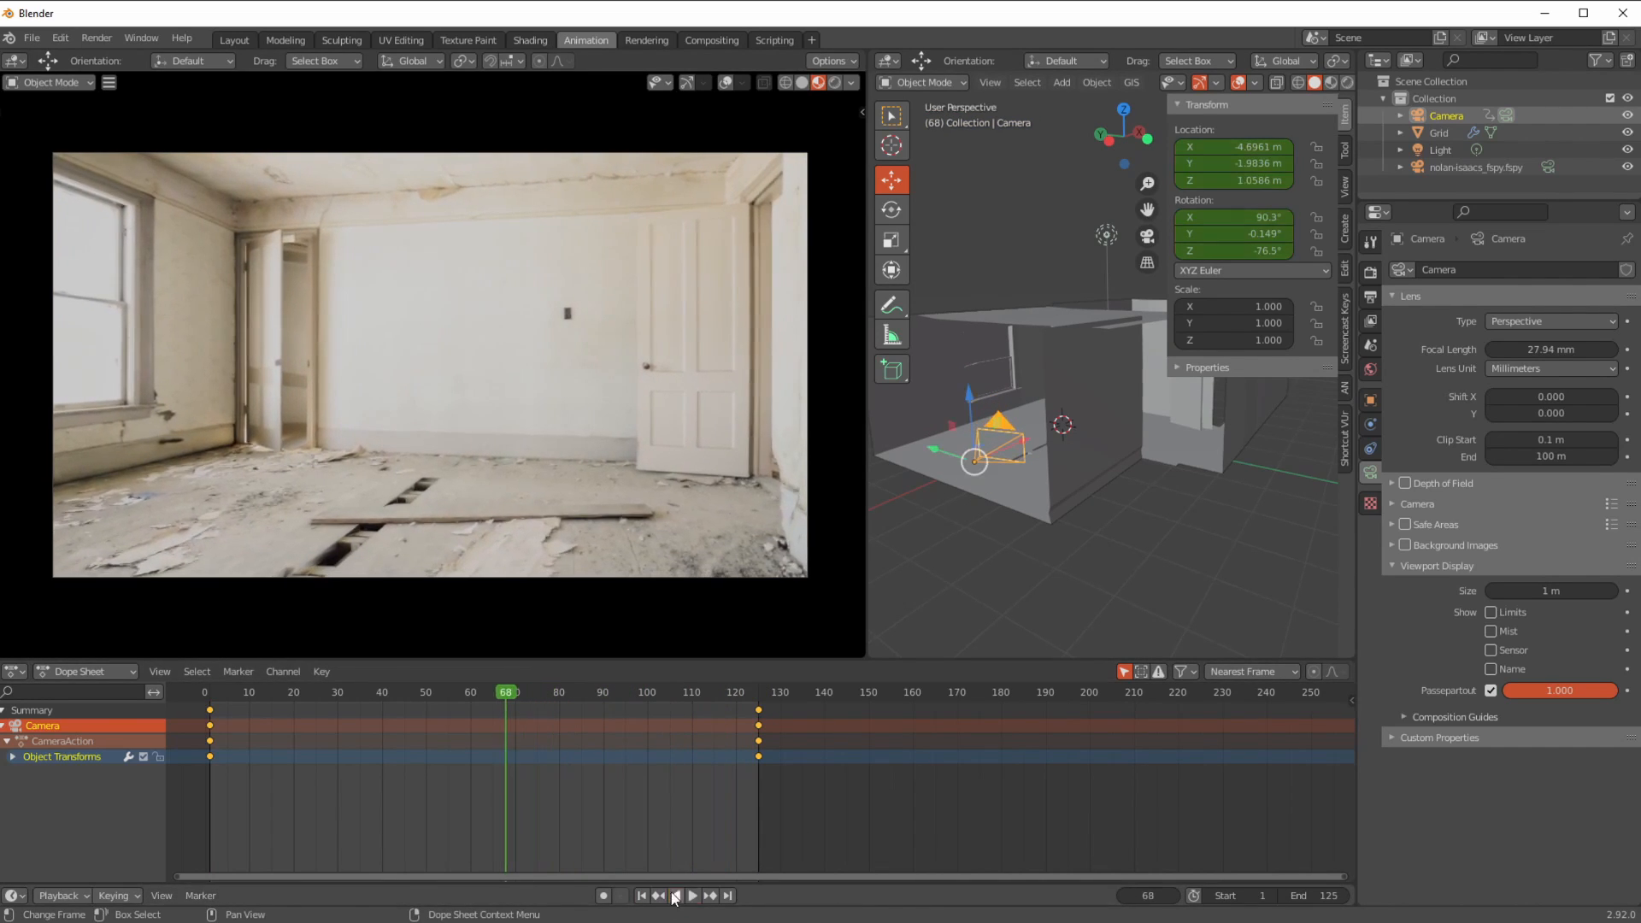
pyautogui.click(642, 896)
pyautogui.click(694, 894)
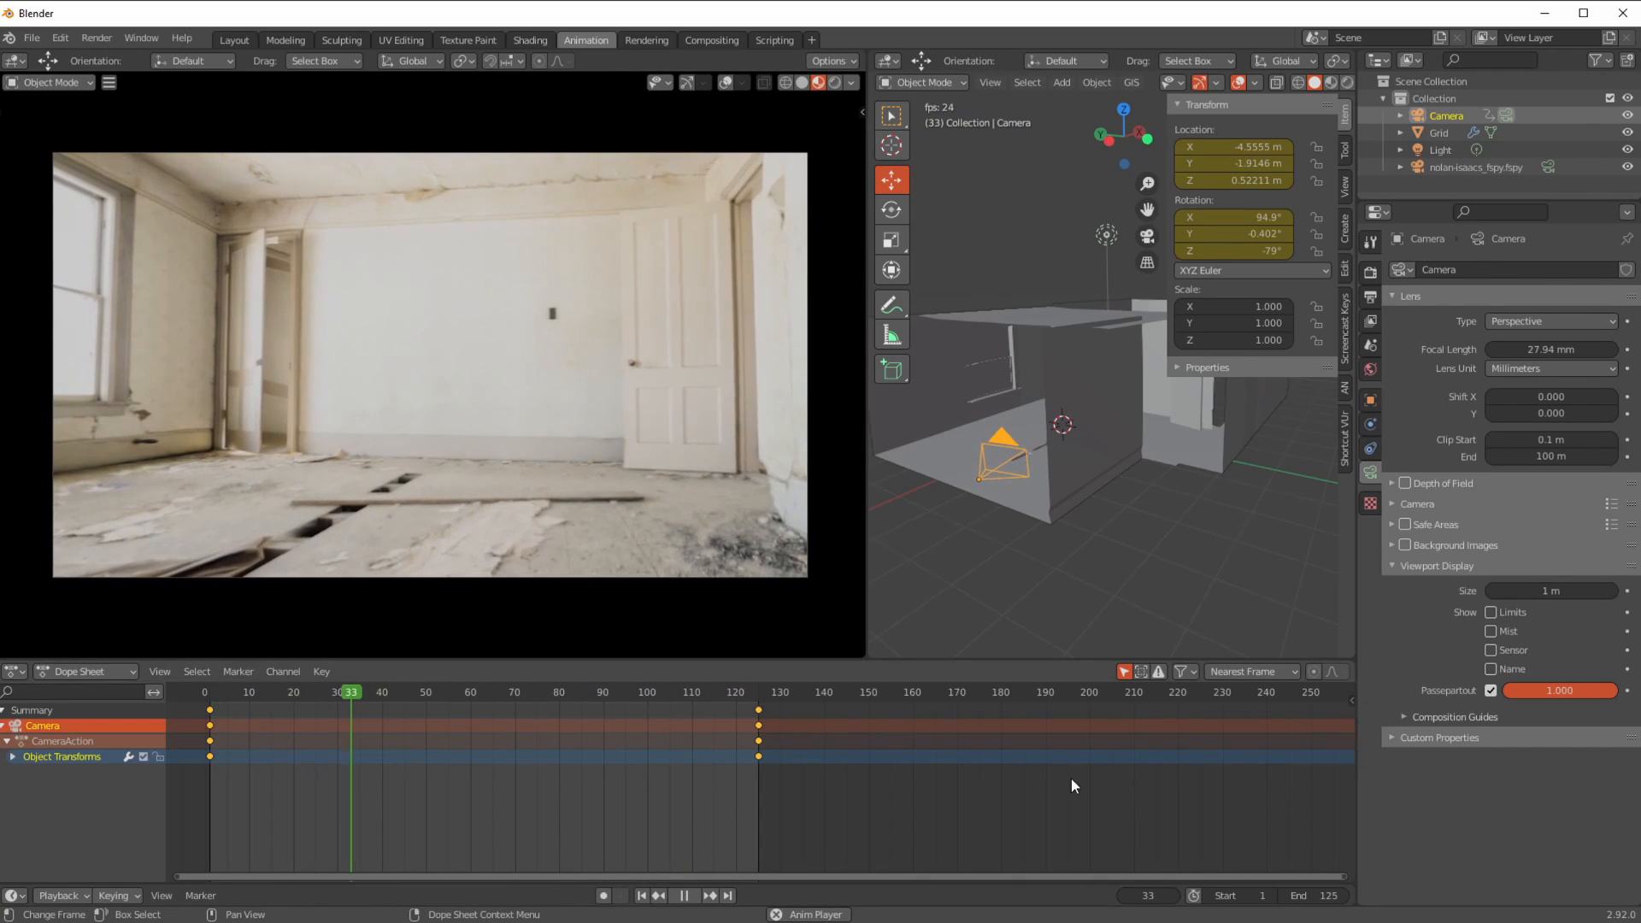
pyautogui.click(687, 896)
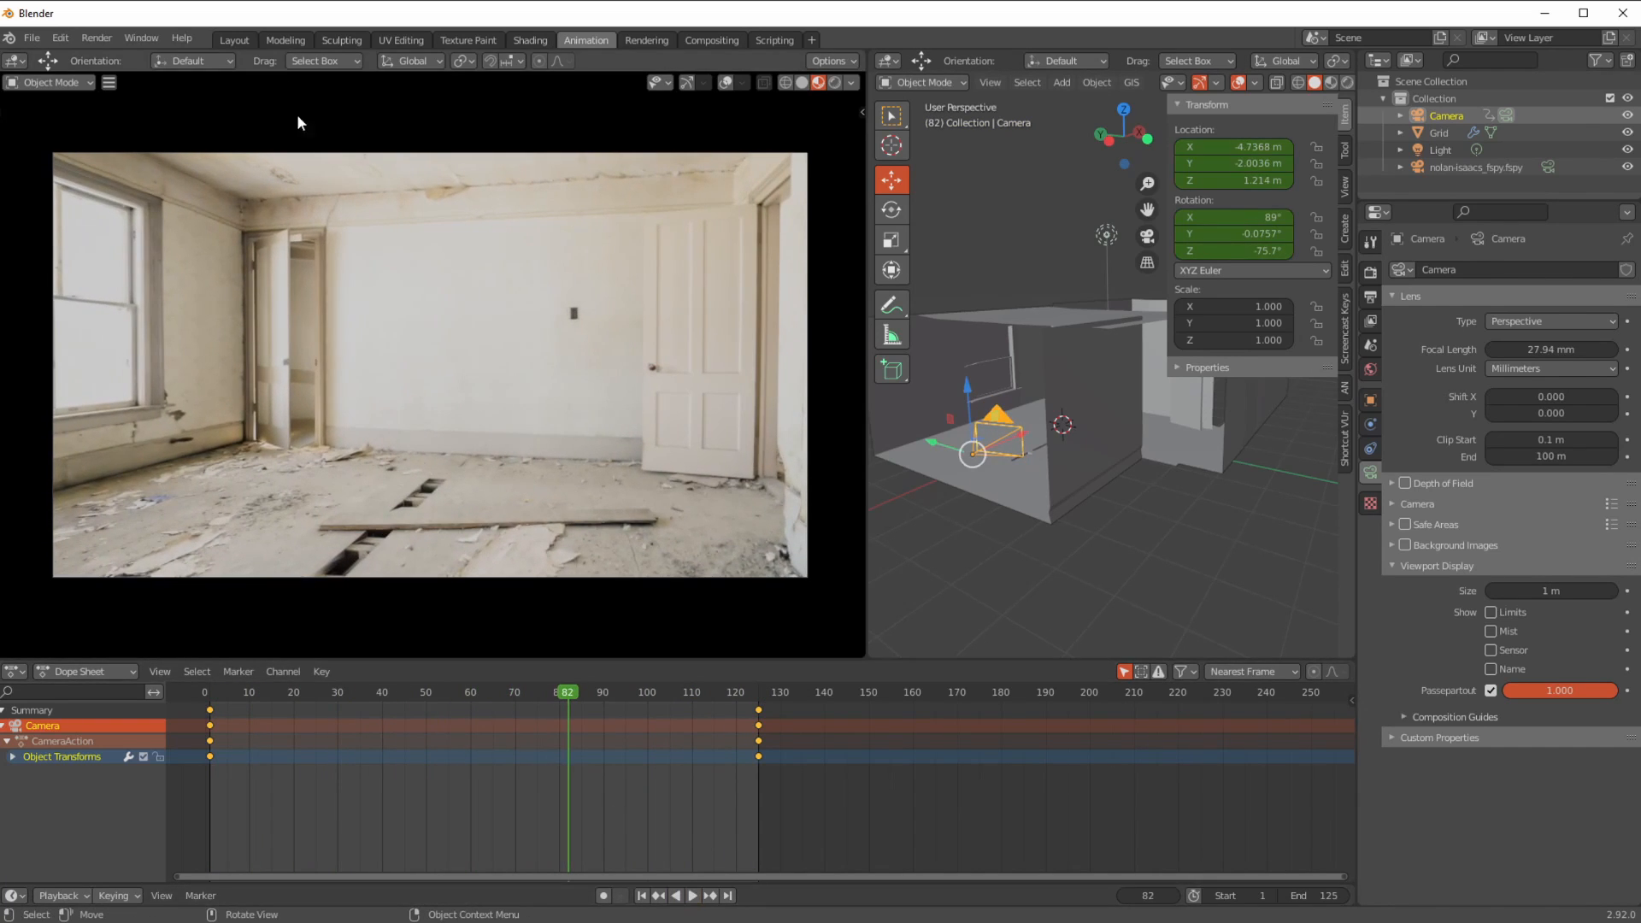
# - Switch to the Layout workspace and add a UV sphere to the room
pyautogui.click(243, 42)
pyautogui.moveTo(272, 405); pyautogui.dragTo(259, 454, button='middle')
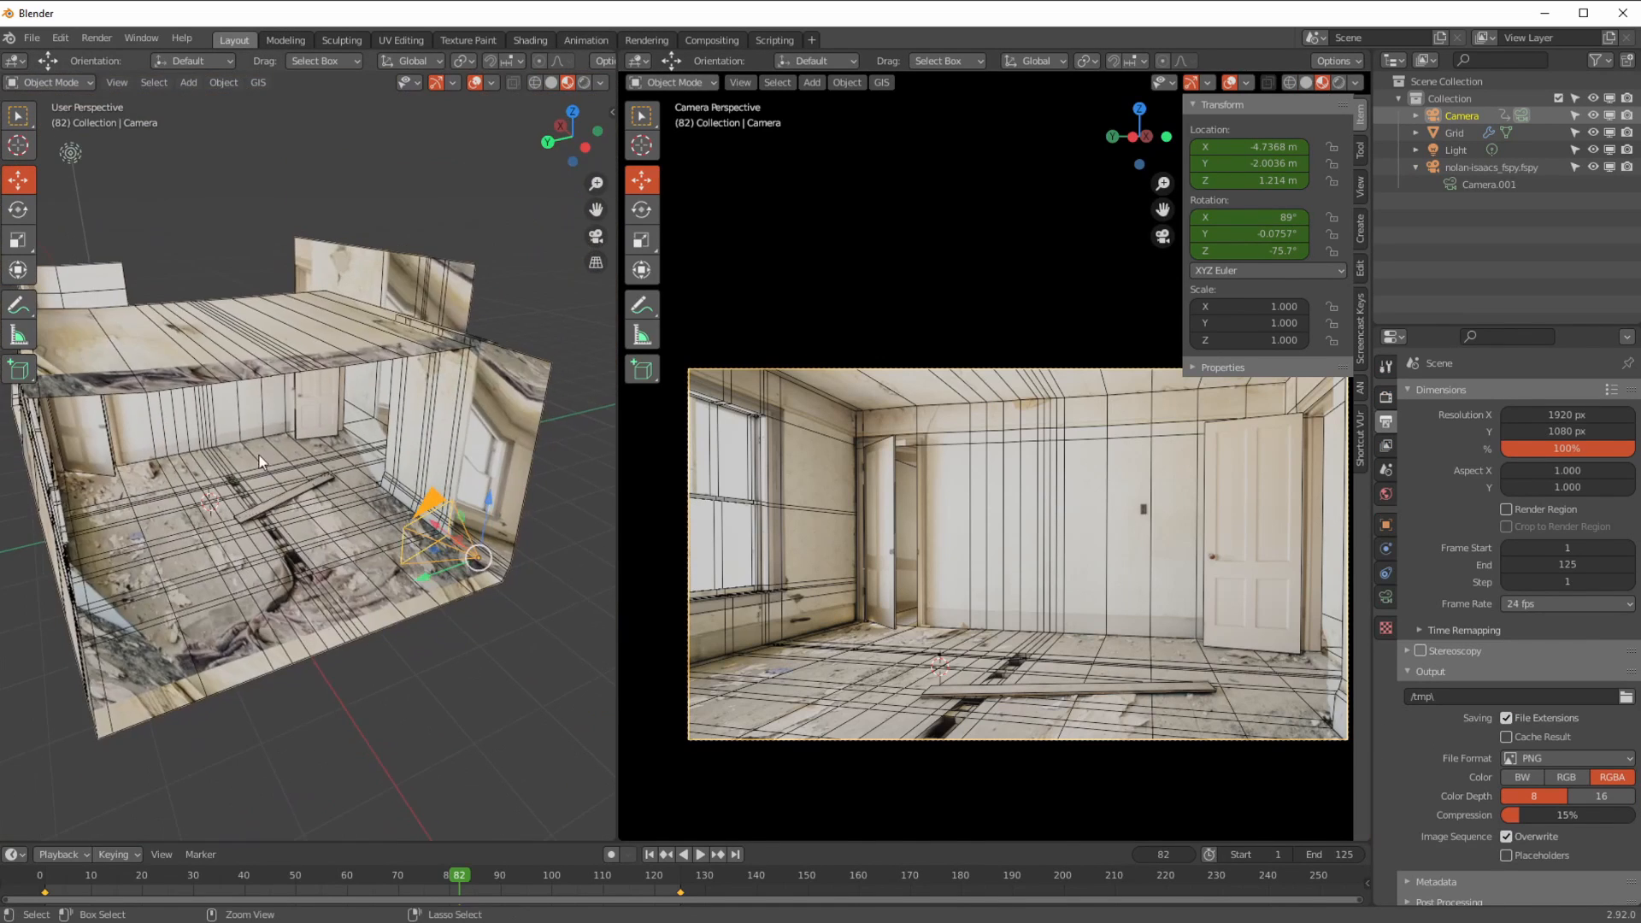
pyautogui.click(190, 82)
pyautogui.moveTo(201, 104)
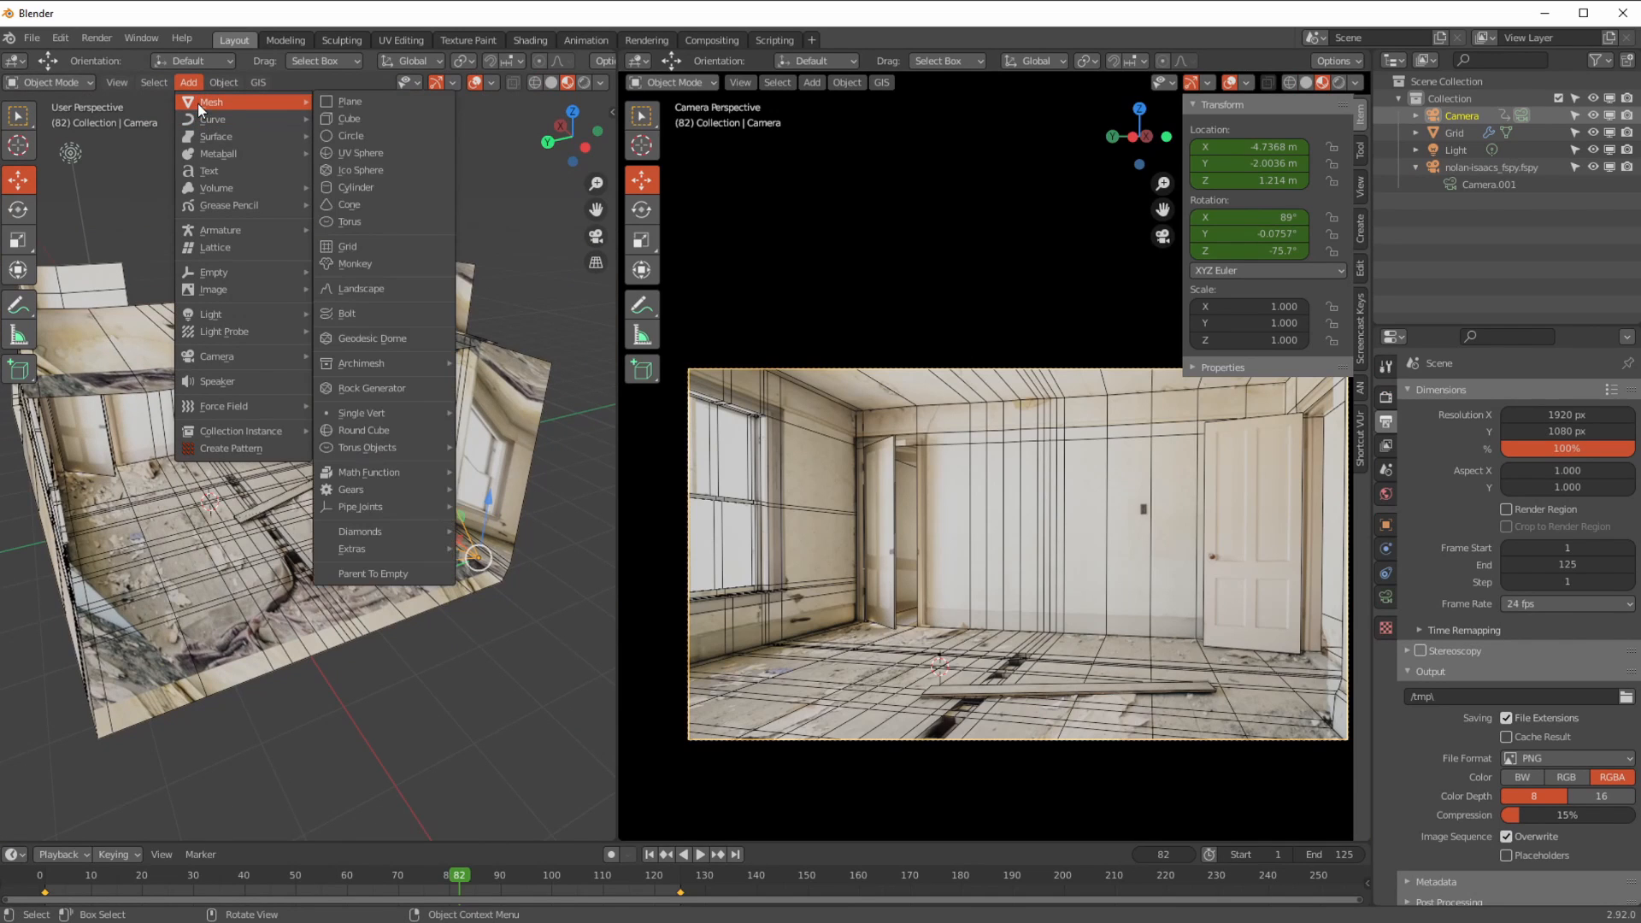
pyautogui.click(342, 154)
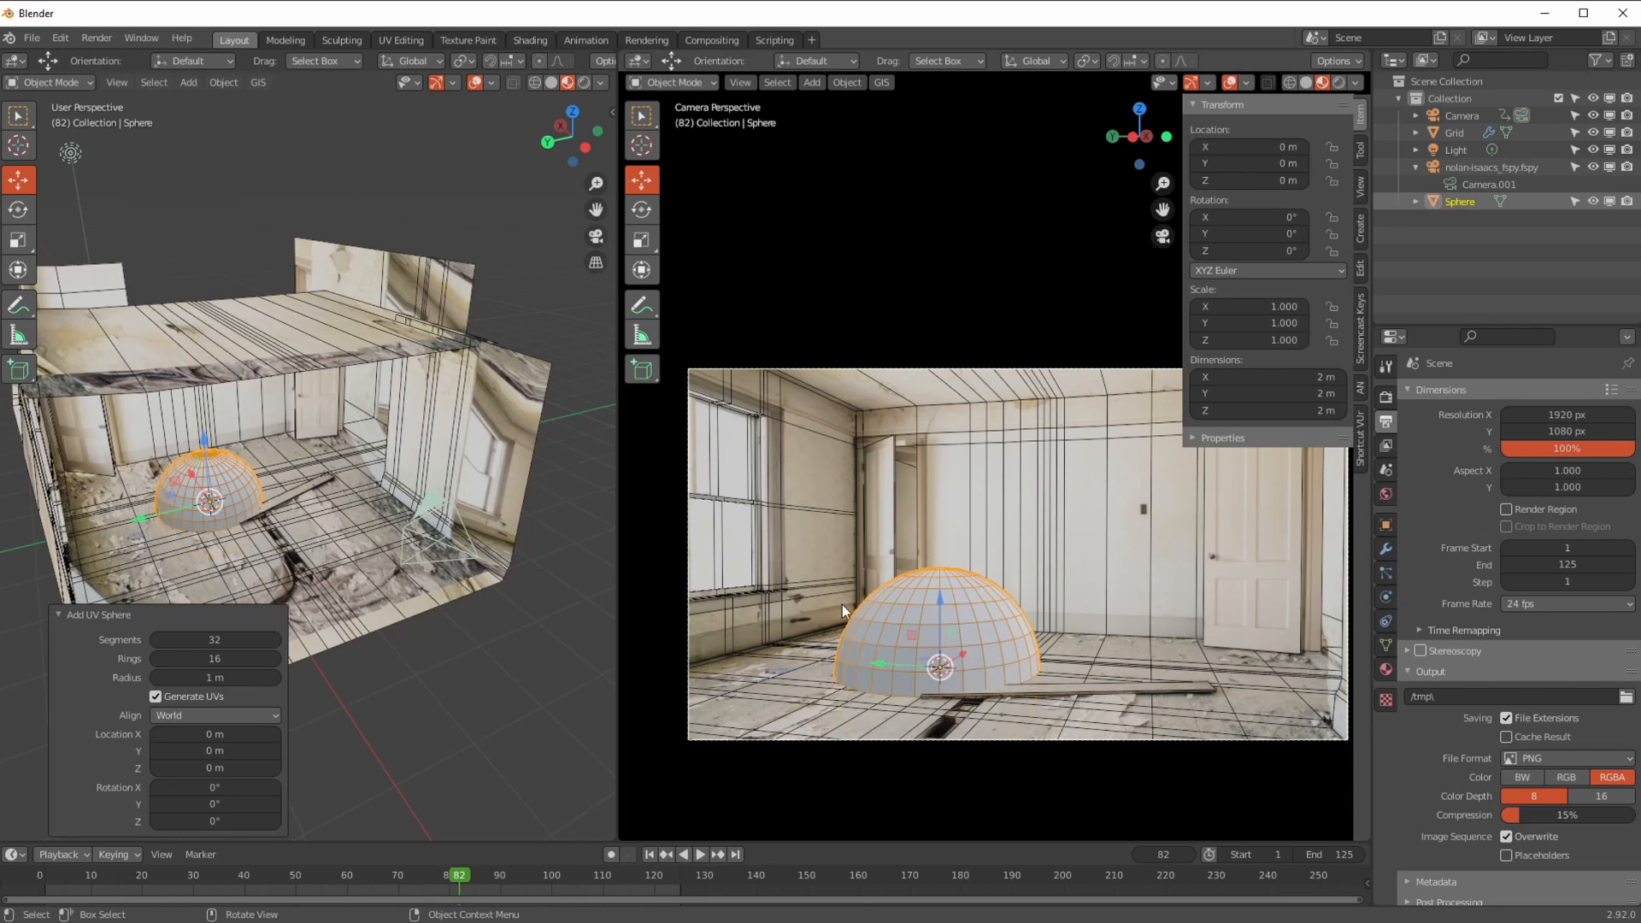
# - Scale the sphere's whole mesh down in Edit Mode to about 1.23 m across and return to Object Mode
pyautogui.press('Tab')
pyautogui.hotkey('alt', 'a')
pyautogui.press('a')
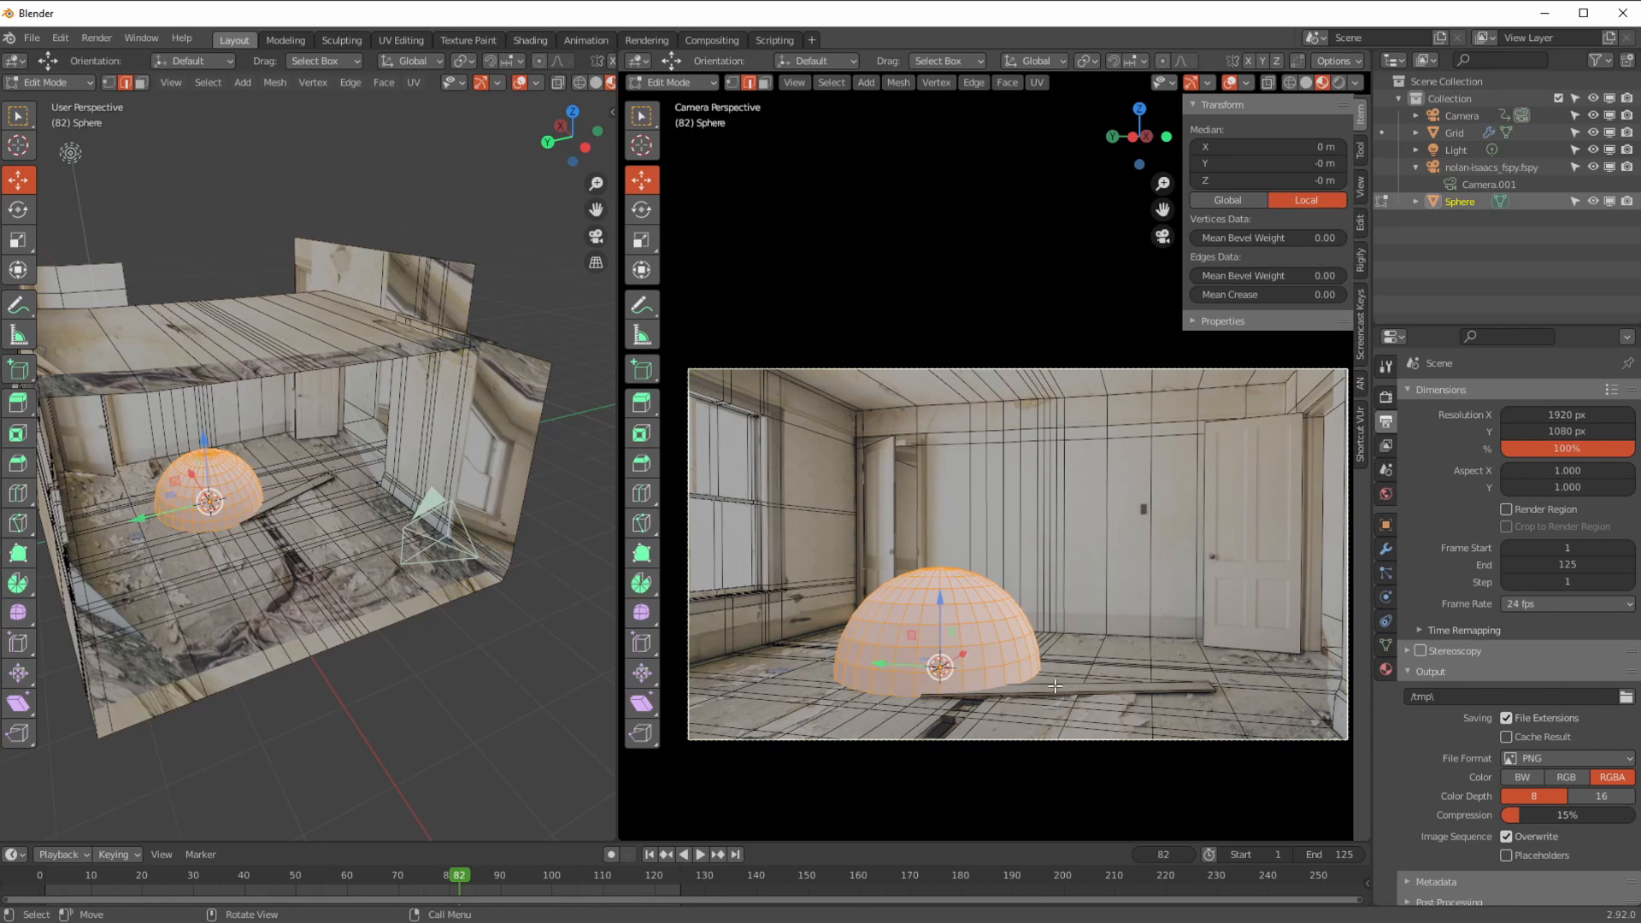
pyautogui.press('s')
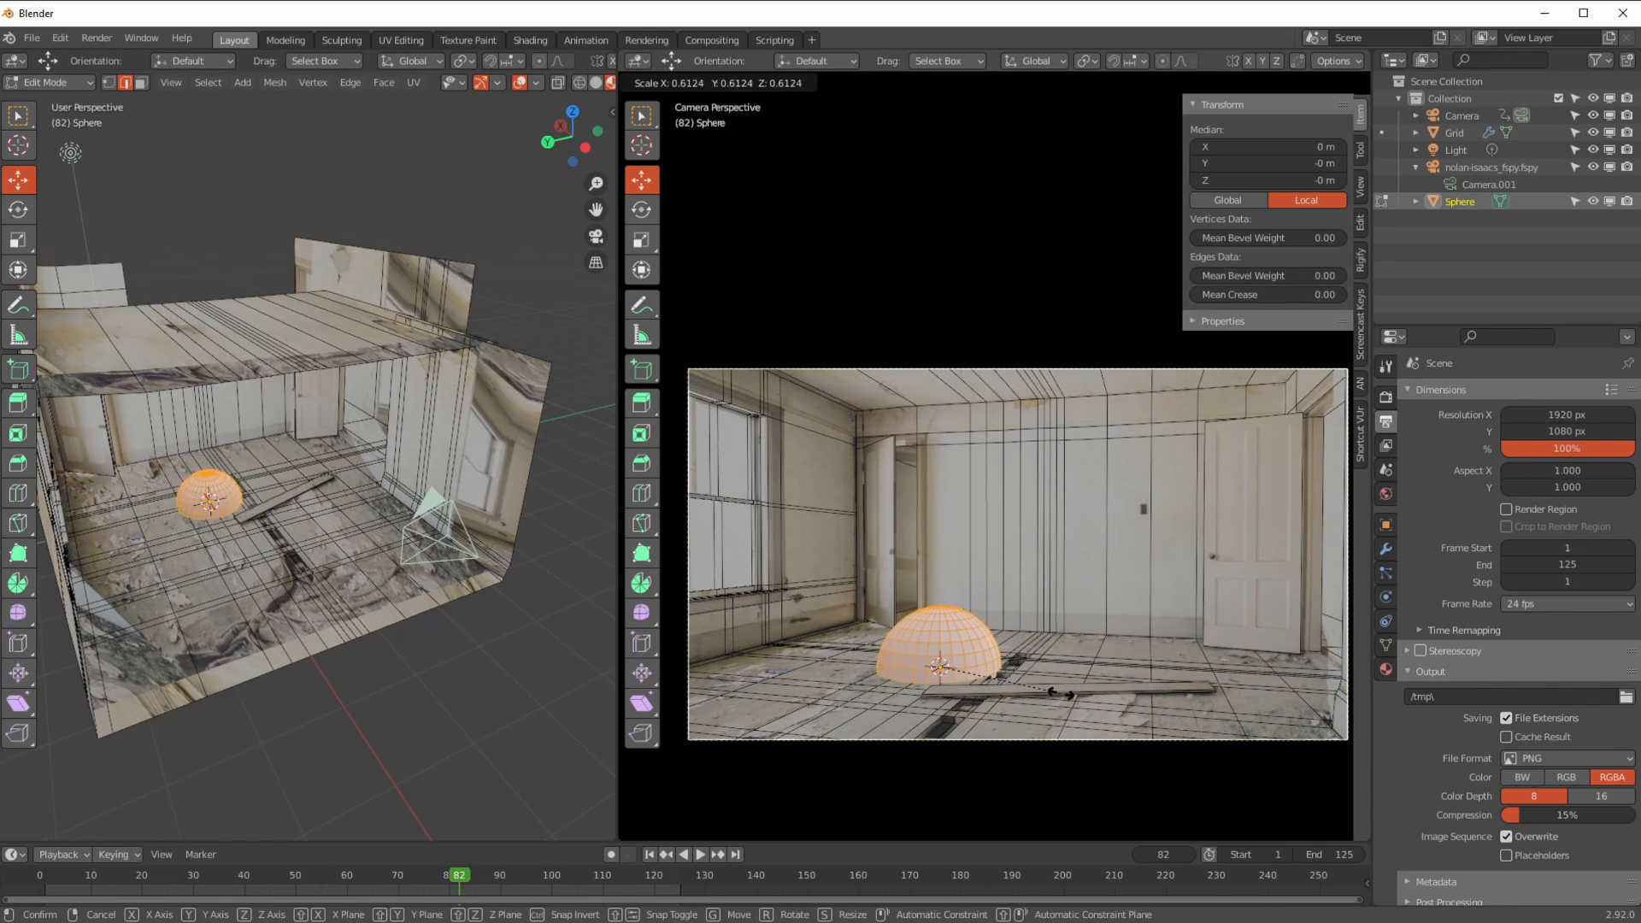
pyautogui.click(1060, 693)
pyautogui.press('Tab')
# - Raise the sphere above the floor to about Z 1.31 m and shade it smooth
pyautogui.moveTo(940, 600); pyautogui.dragTo(945, 494)
pyautogui.rightClick(900, 541)
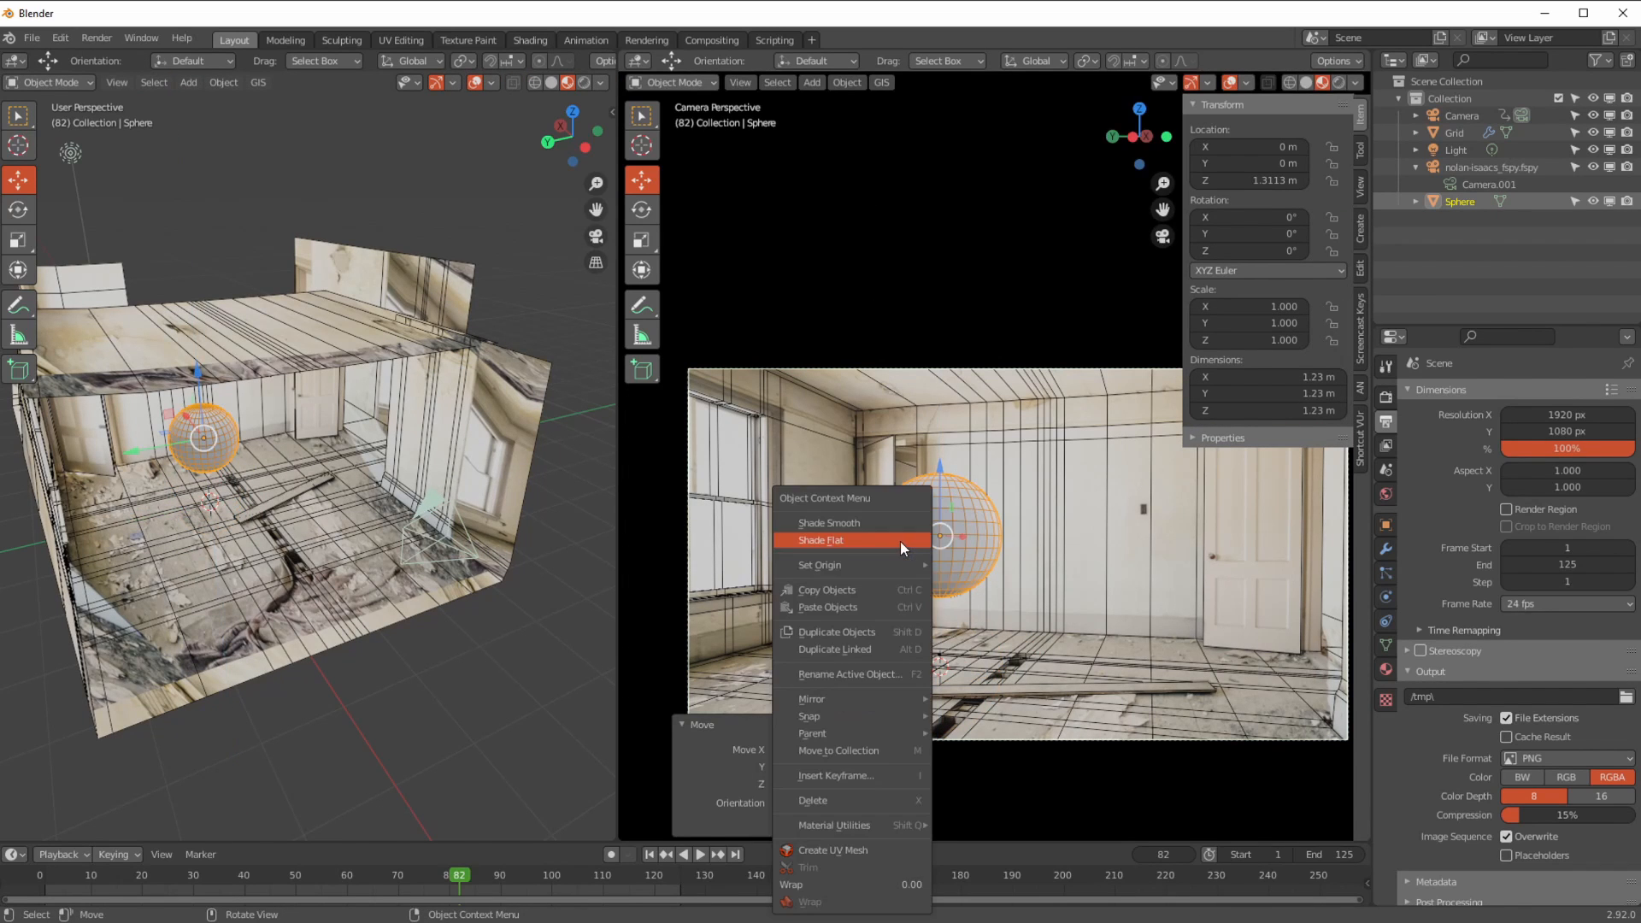
pyautogui.click(886, 525)
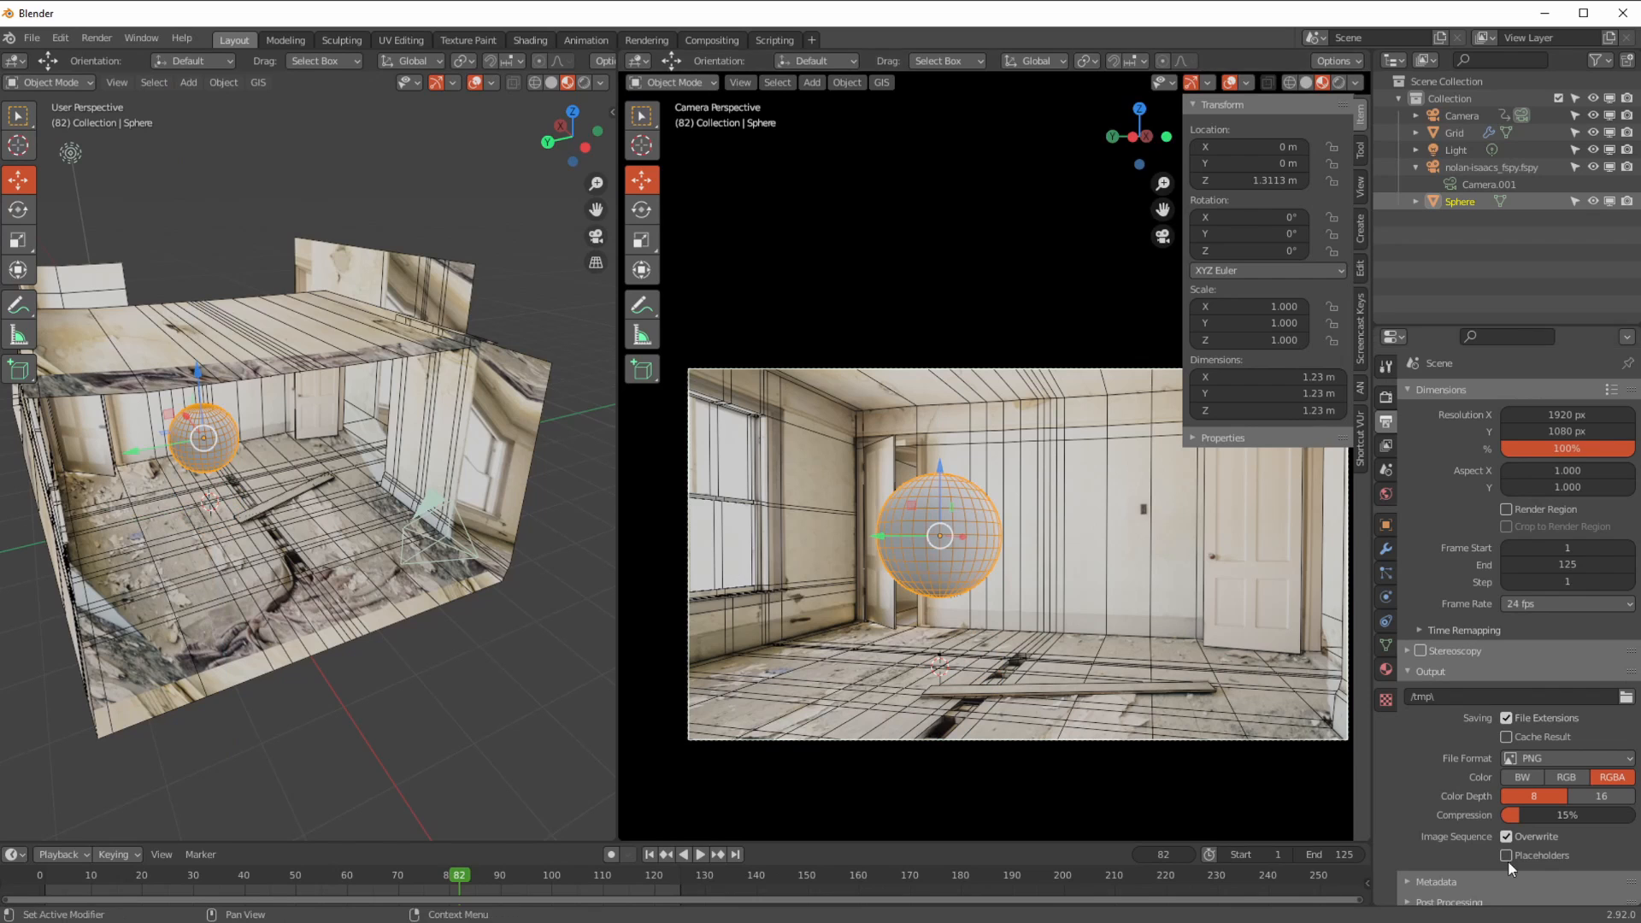
# - Create a new material for the sphere in the Shading workspace
pyautogui.click(529, 40)
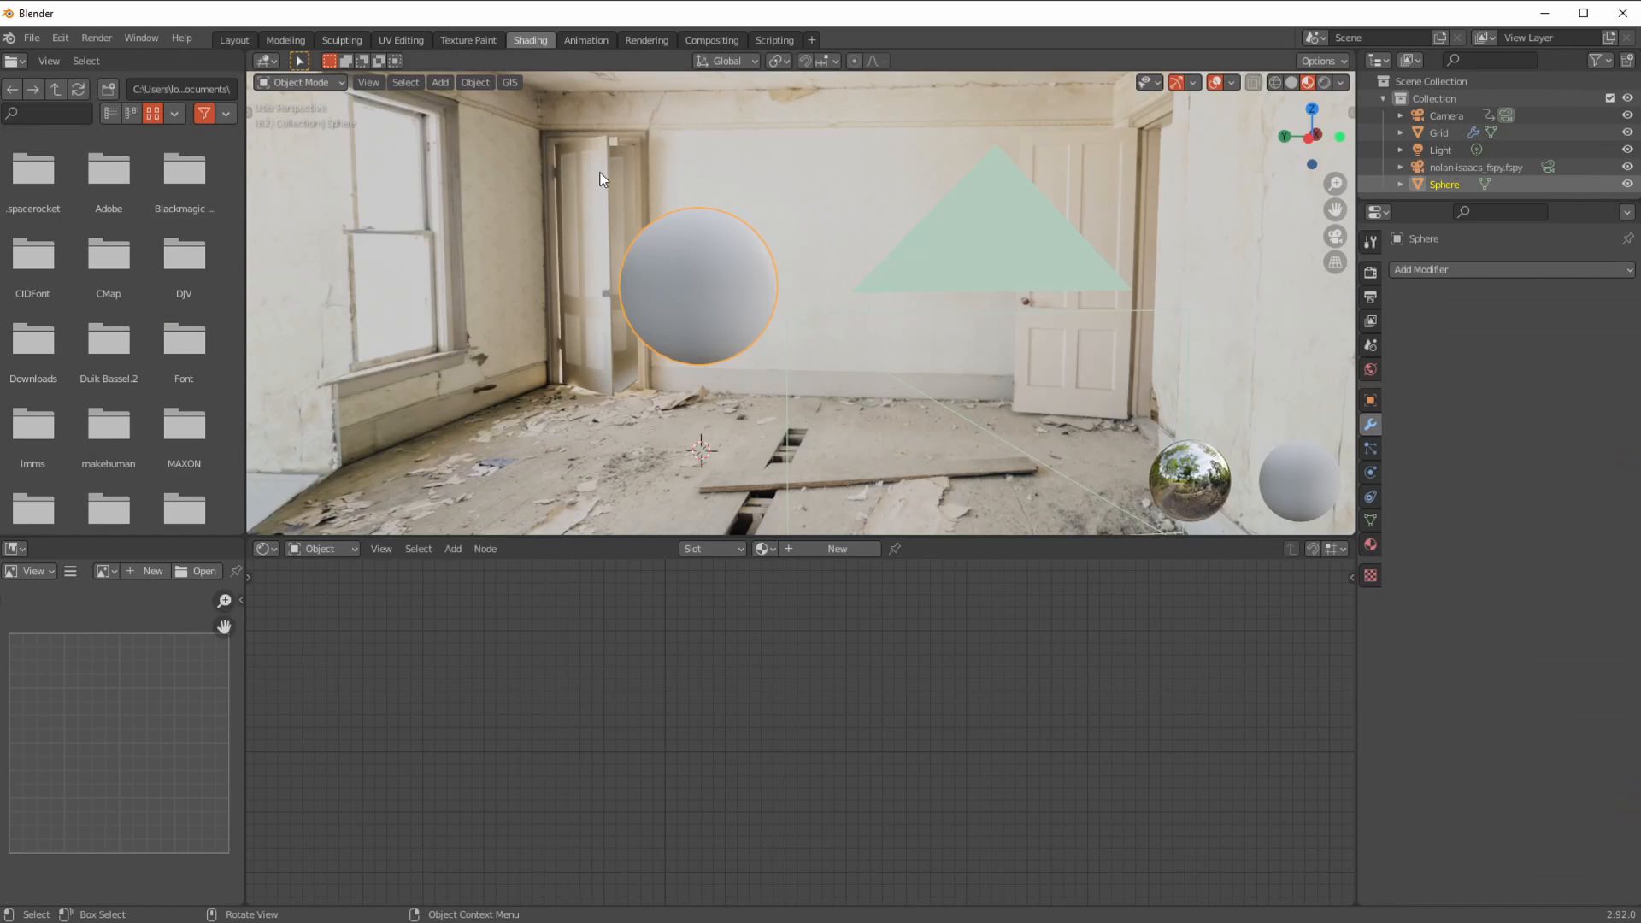
pyautogui.click(812, 551)
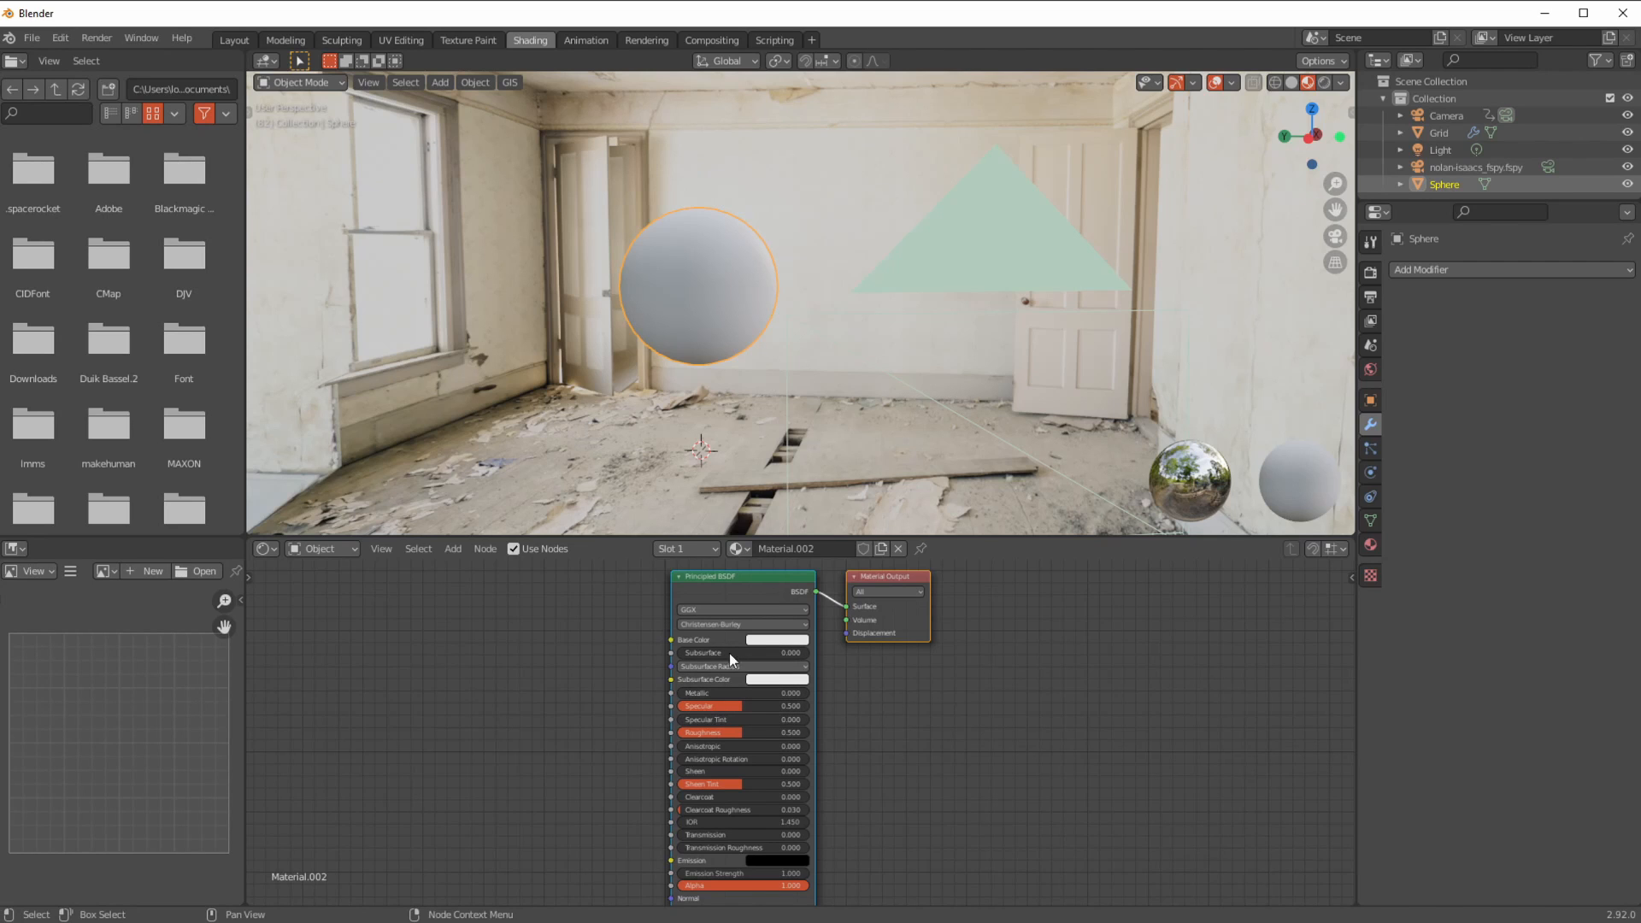
# - Make the sphere's material mirror-like with a white base color, Metallic 1, Specular 1, and Roughness and Sheen Tint at 0
pyautogui.click(793, 640)
pyautogui.moveTo(849, 511); pyautogui.dragTo(850, 593)
pyautogui.press('BackSpace')
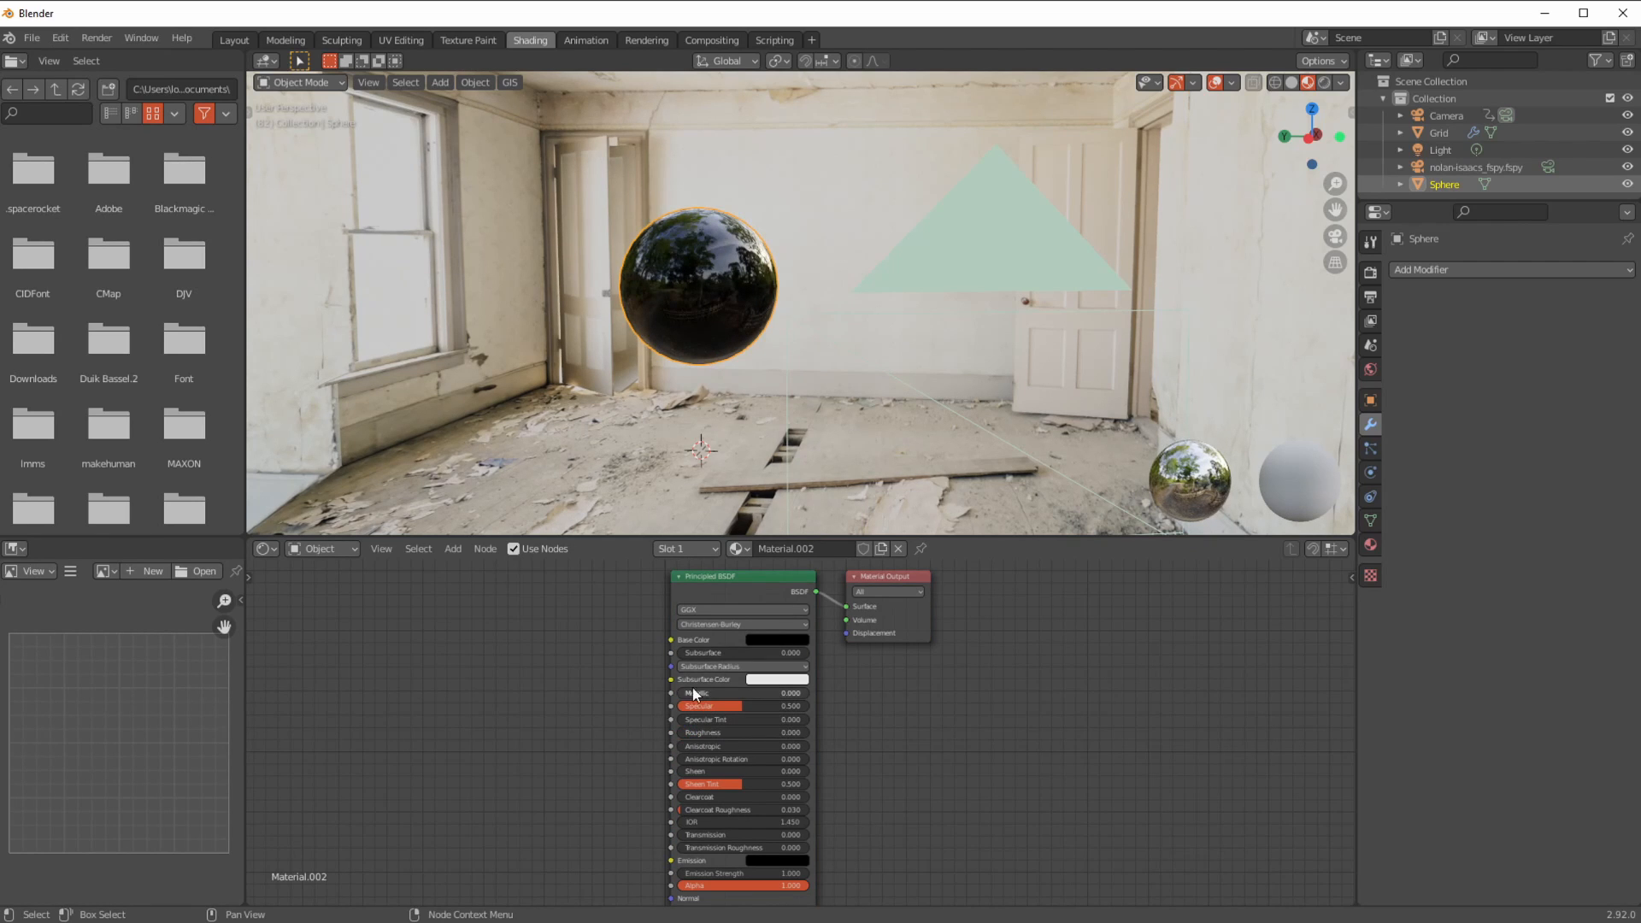
pyautogui.moveTo(694, 694); pyautogui.dragTo(825, 706)
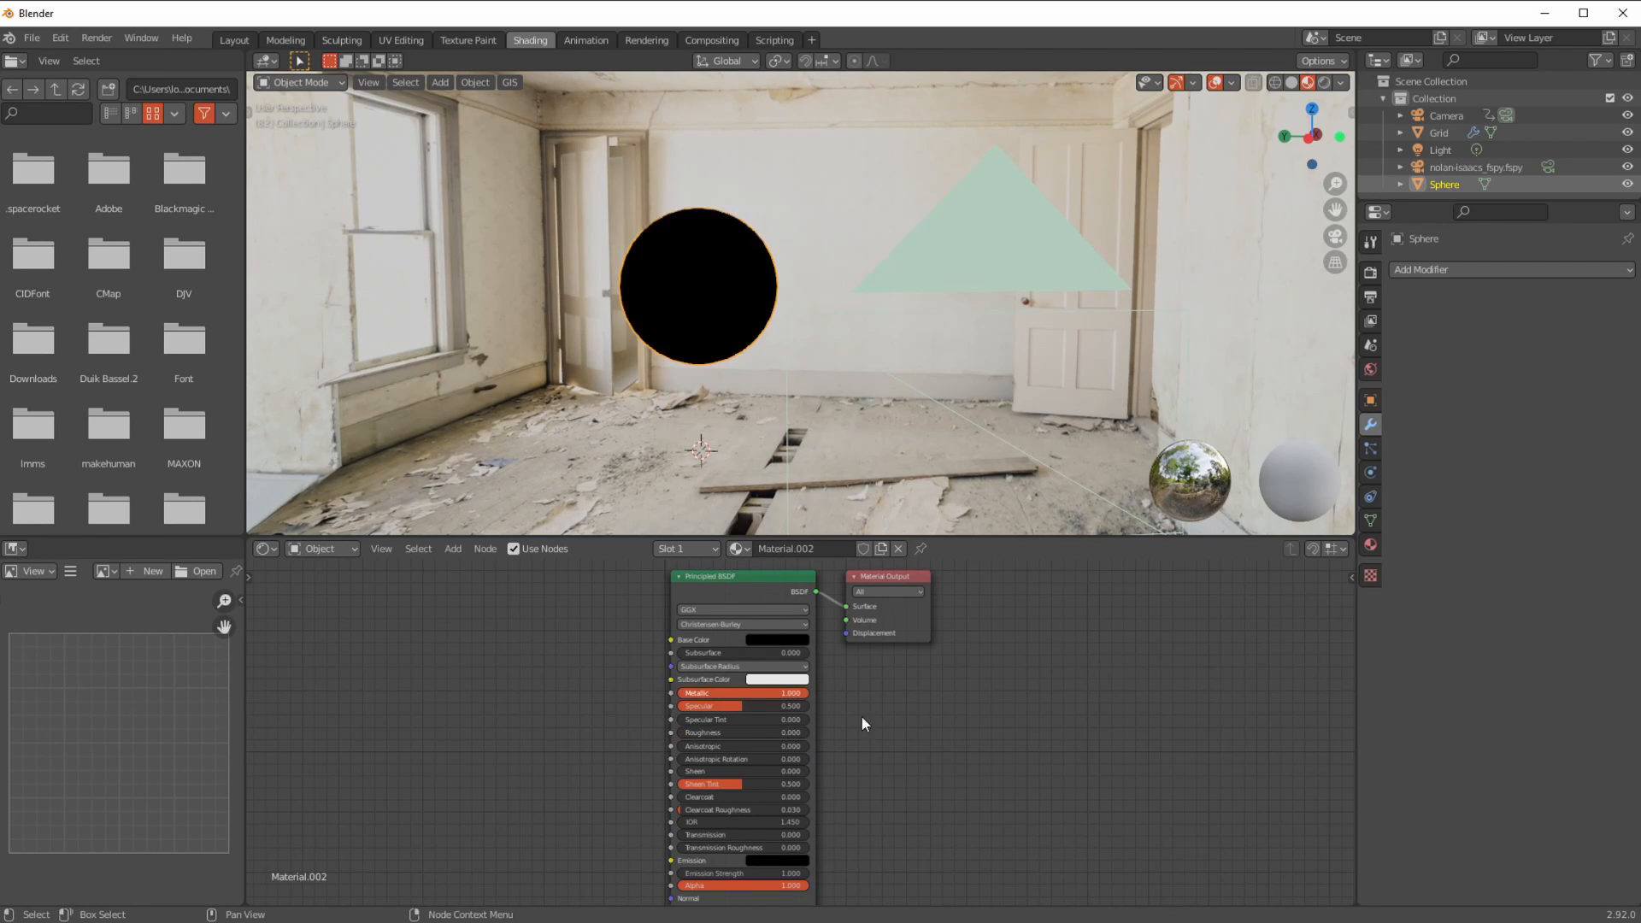
pyautogui.hotkey('ctrl', 'v')
pyautogui.click(759, 640)
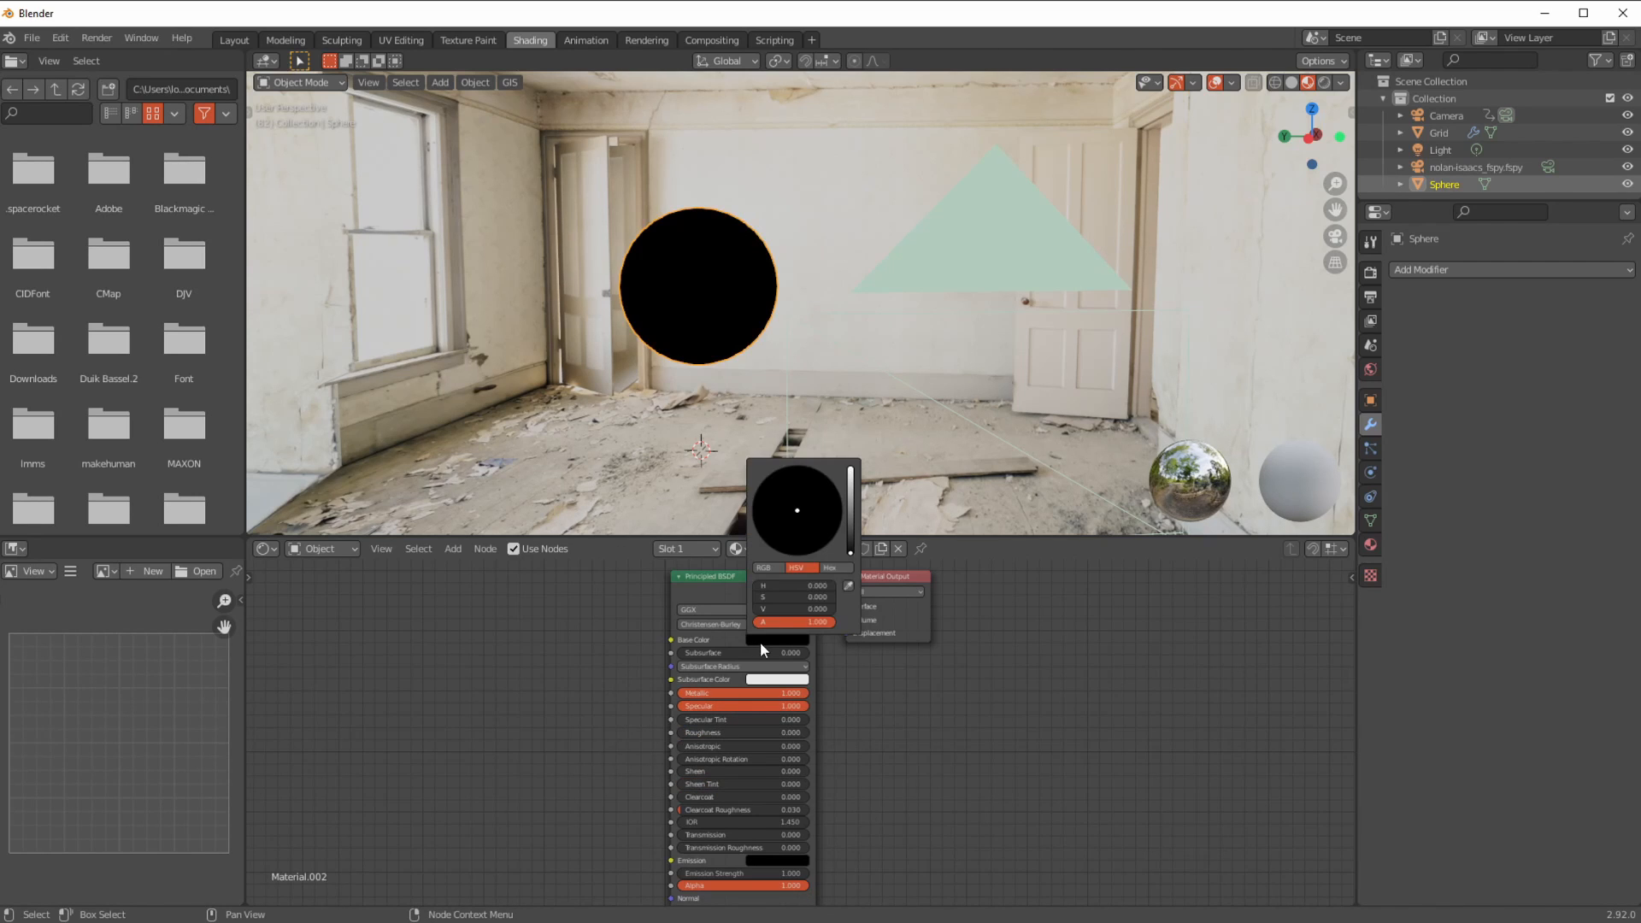
pyautogui.moveTo(849, 552); pyautogui.dragTo(847, 449)
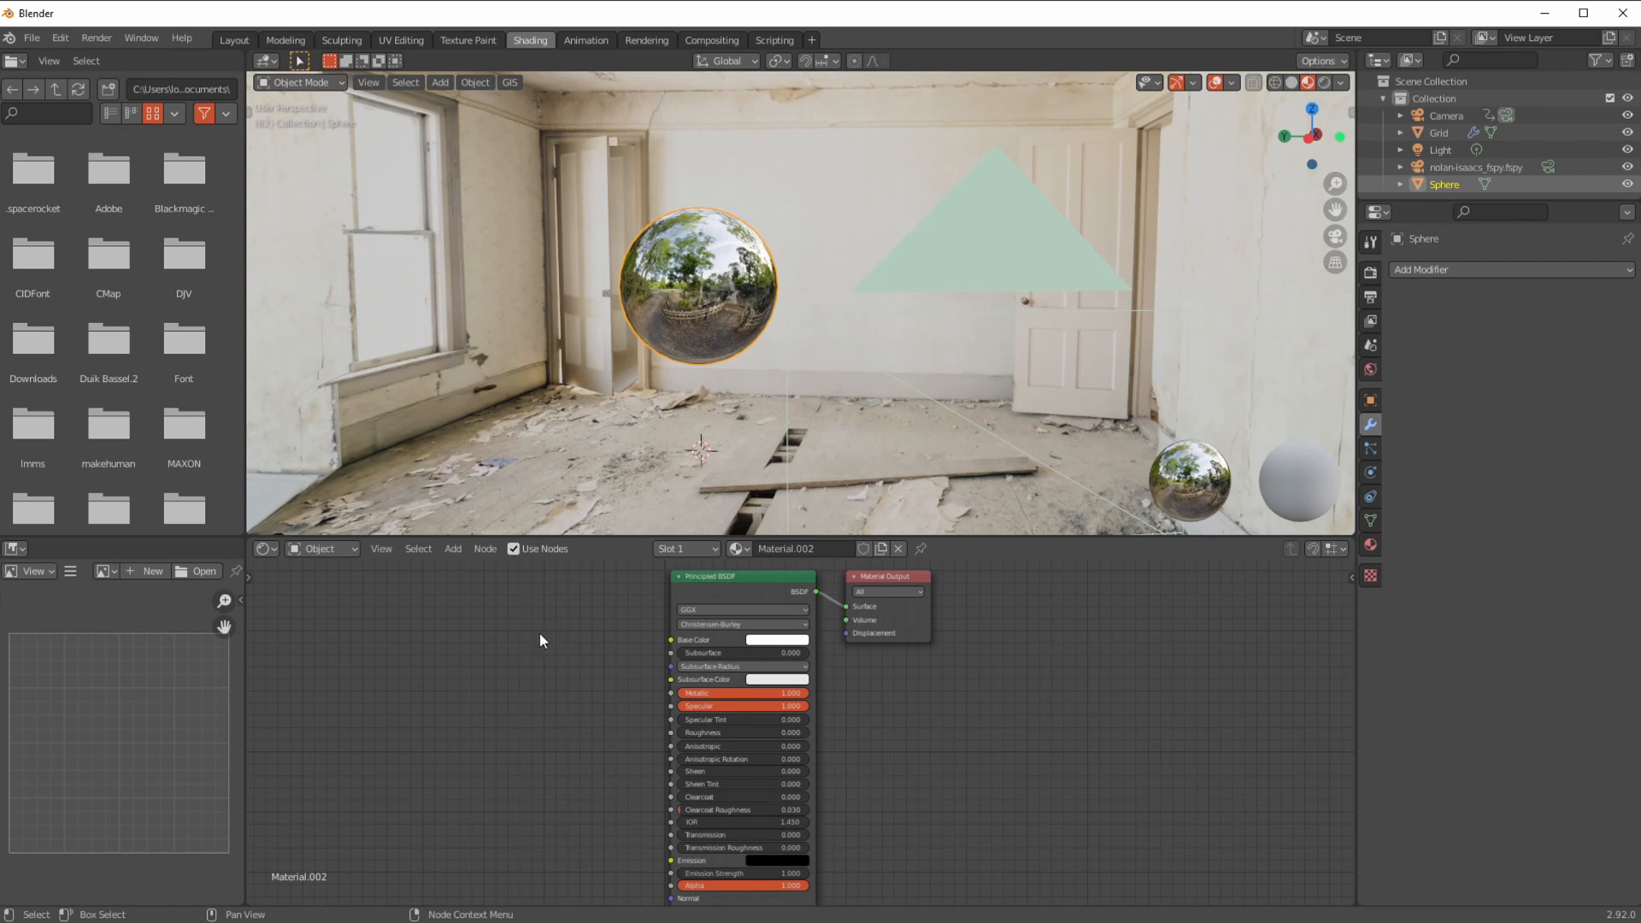
pyautogui.moveTo(966, 679); pyautogui.dragTo(945, 710, button='middle')
pyautogui.keyDown('ctrl'); pyautogui.moveTo(958, 614); pyautogui.dragTo(939, 684, button='middle'); pyautogui.keyUp('ctrl')
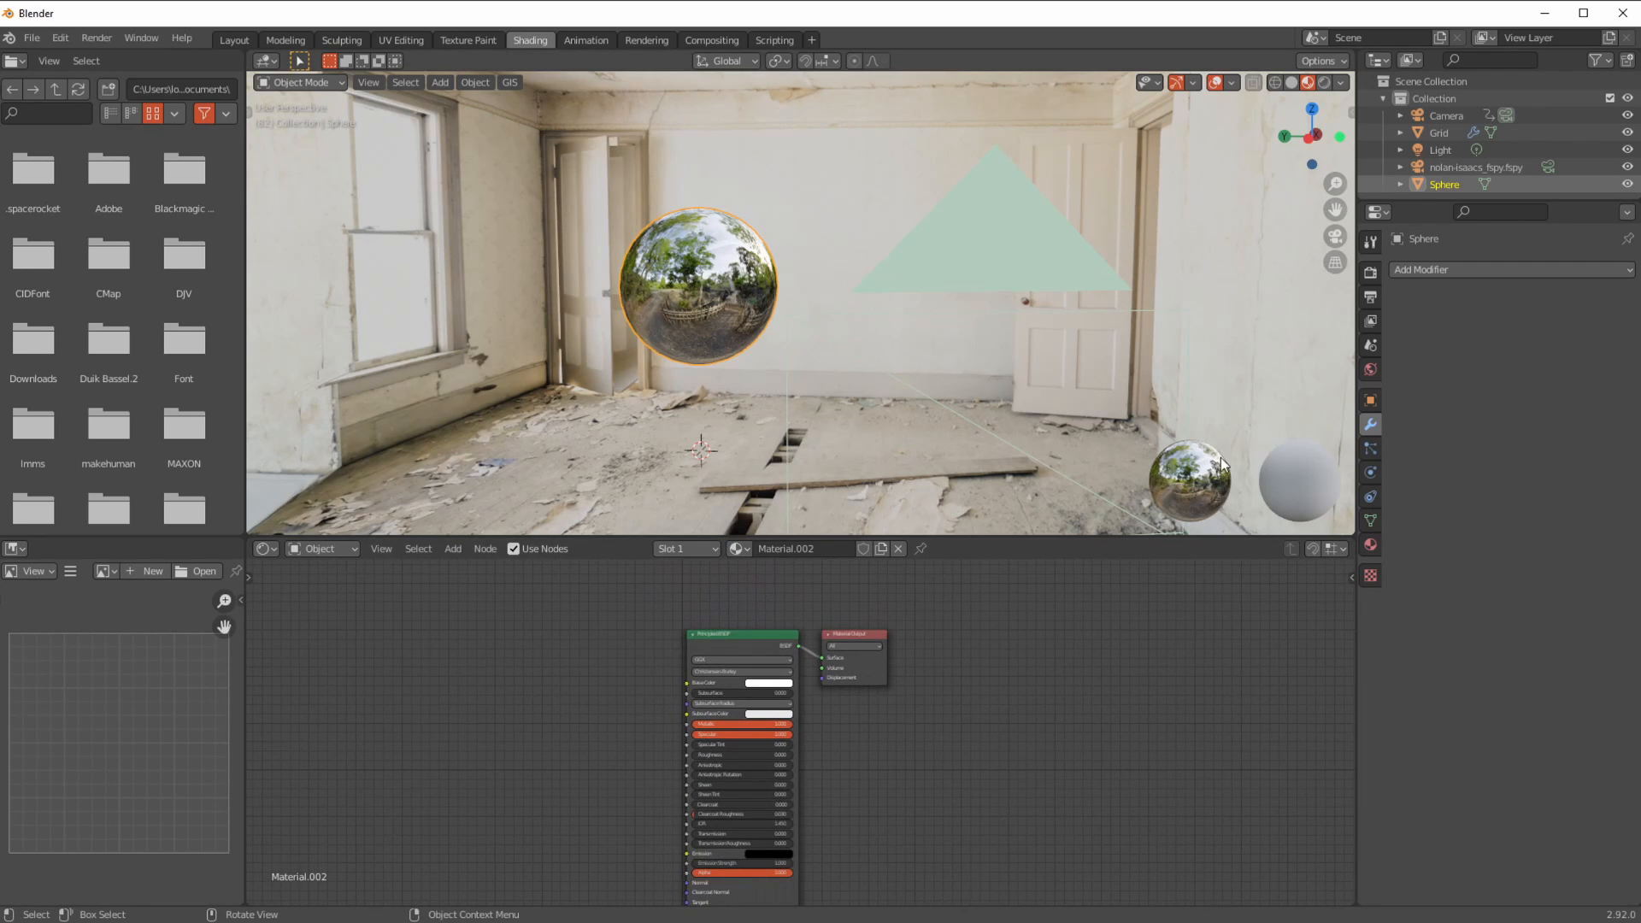
# - Change the viewport shading's environment lighting from the forest HDRI to the bright interior one
pyautogui.click(1339, 83)
pyautogui.click(1331, 213)
pyautogui.click(1339, 83)
pyautogui.click(1322, 229)
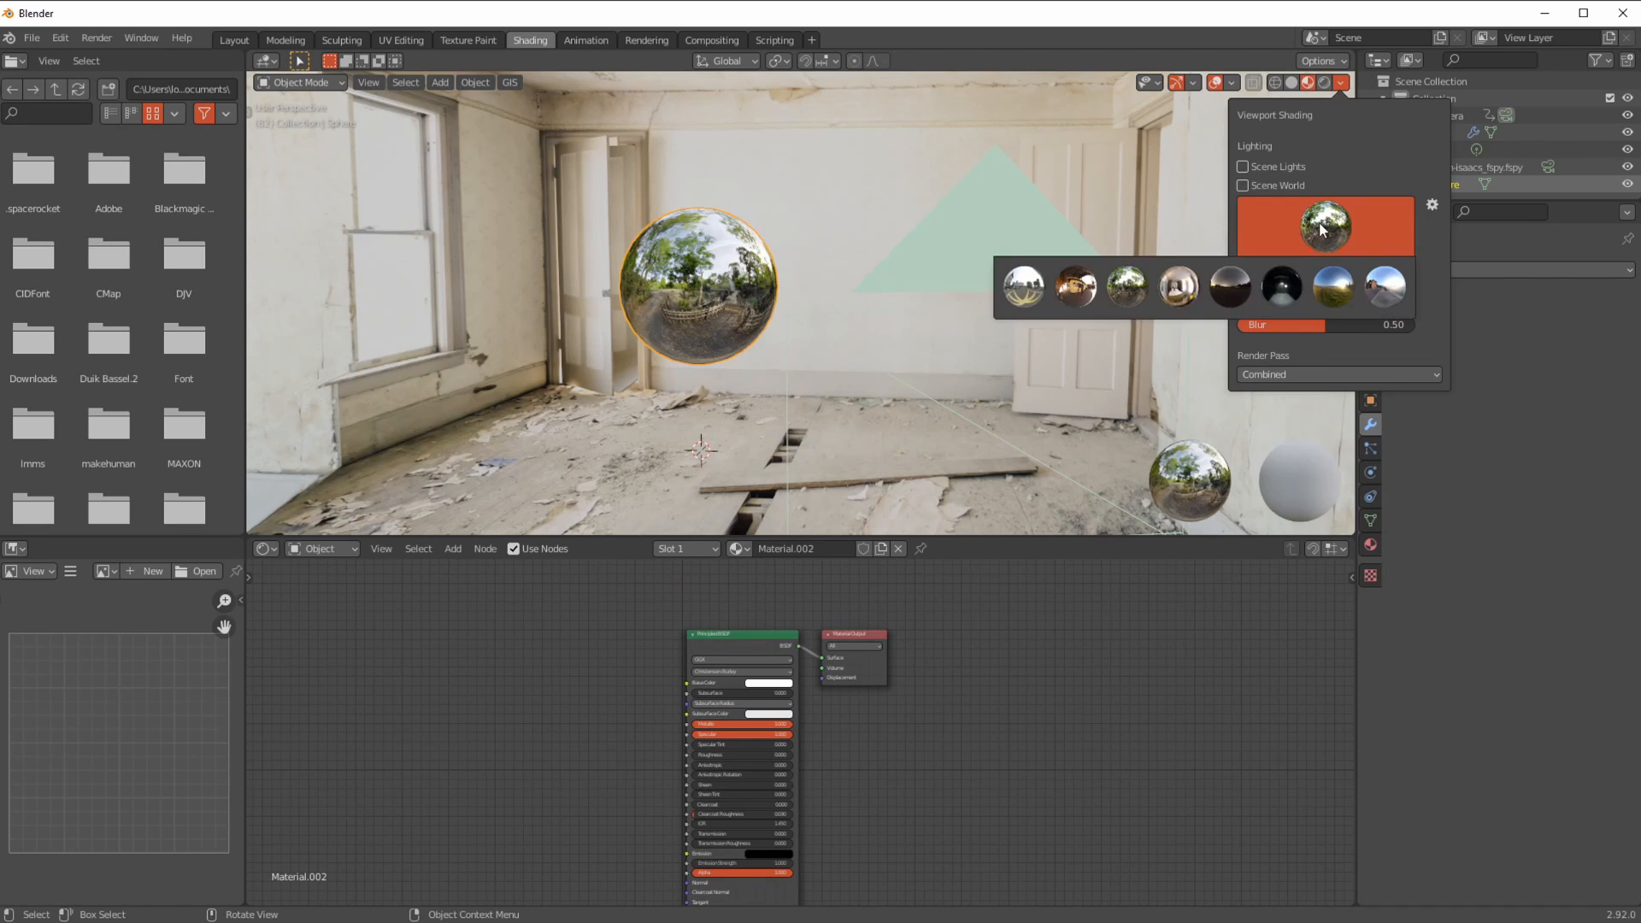
pyautogui.click(1179, 288)
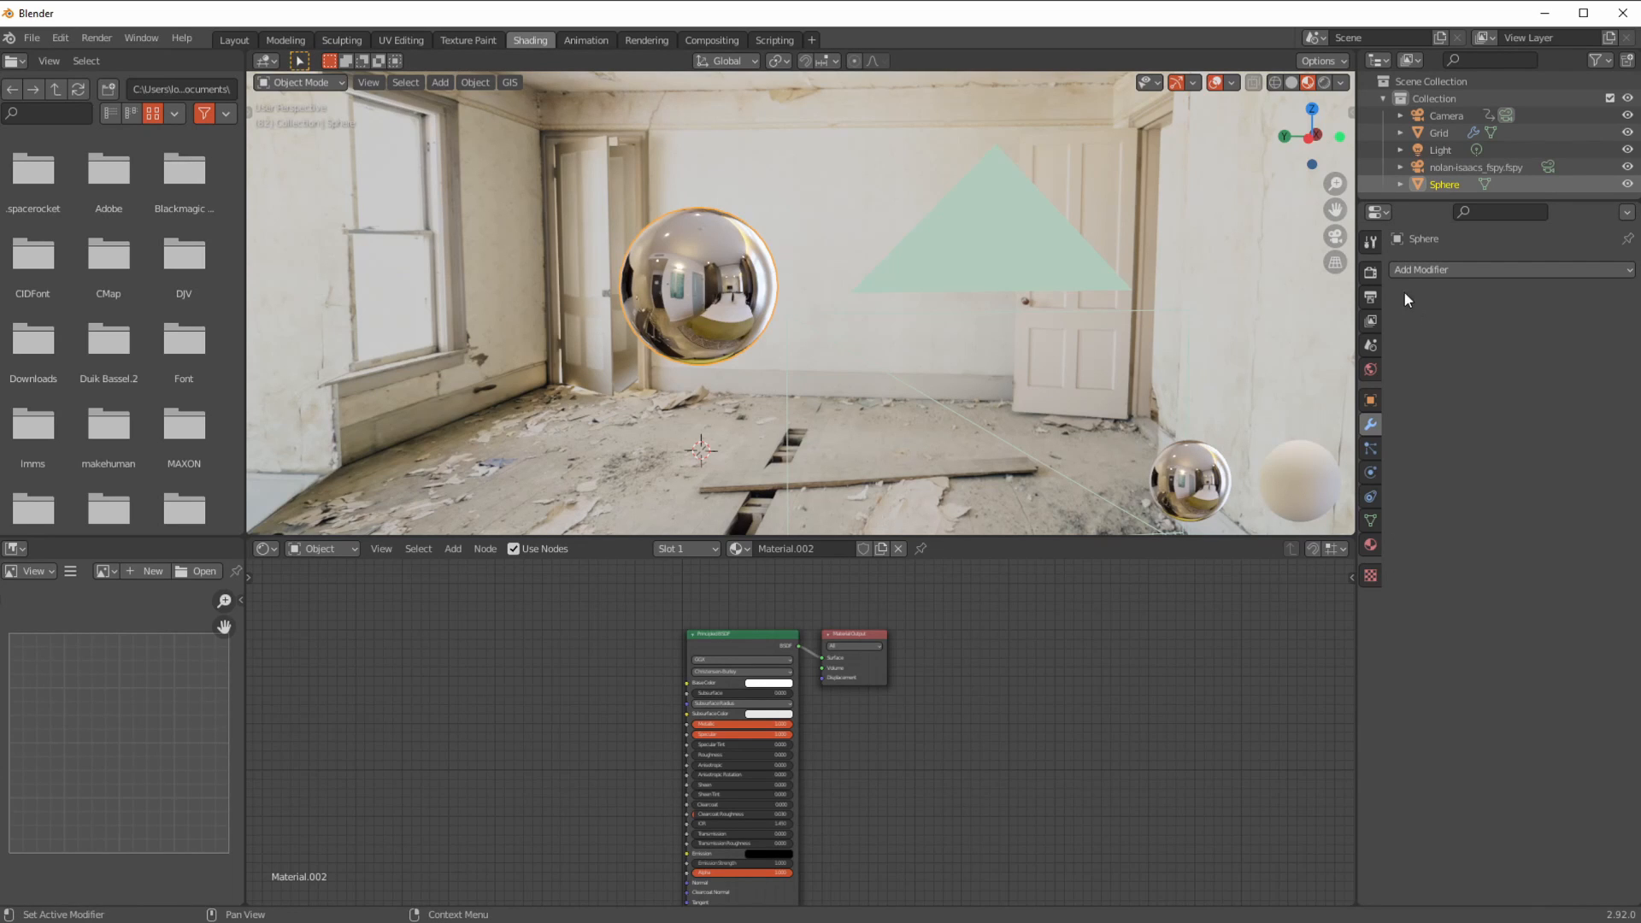
# - Enable Screen Space Reflections for the Eevee render and check the room's reflection in the sphere
pyautogui.click(1371, 273)
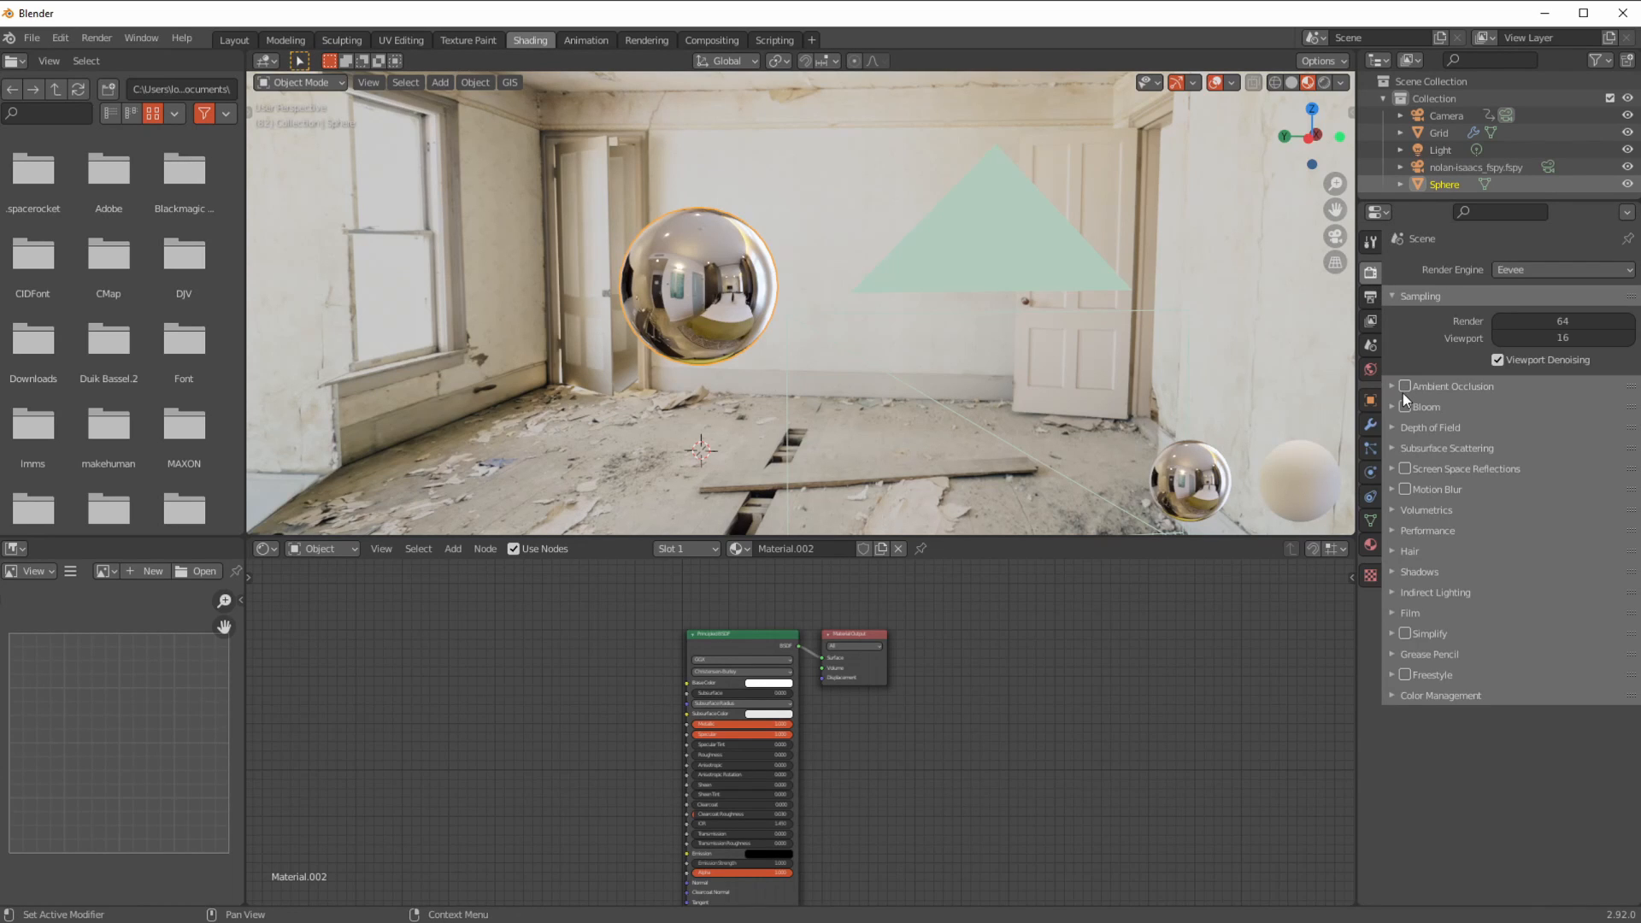
pyautogui.click(1405, 469)
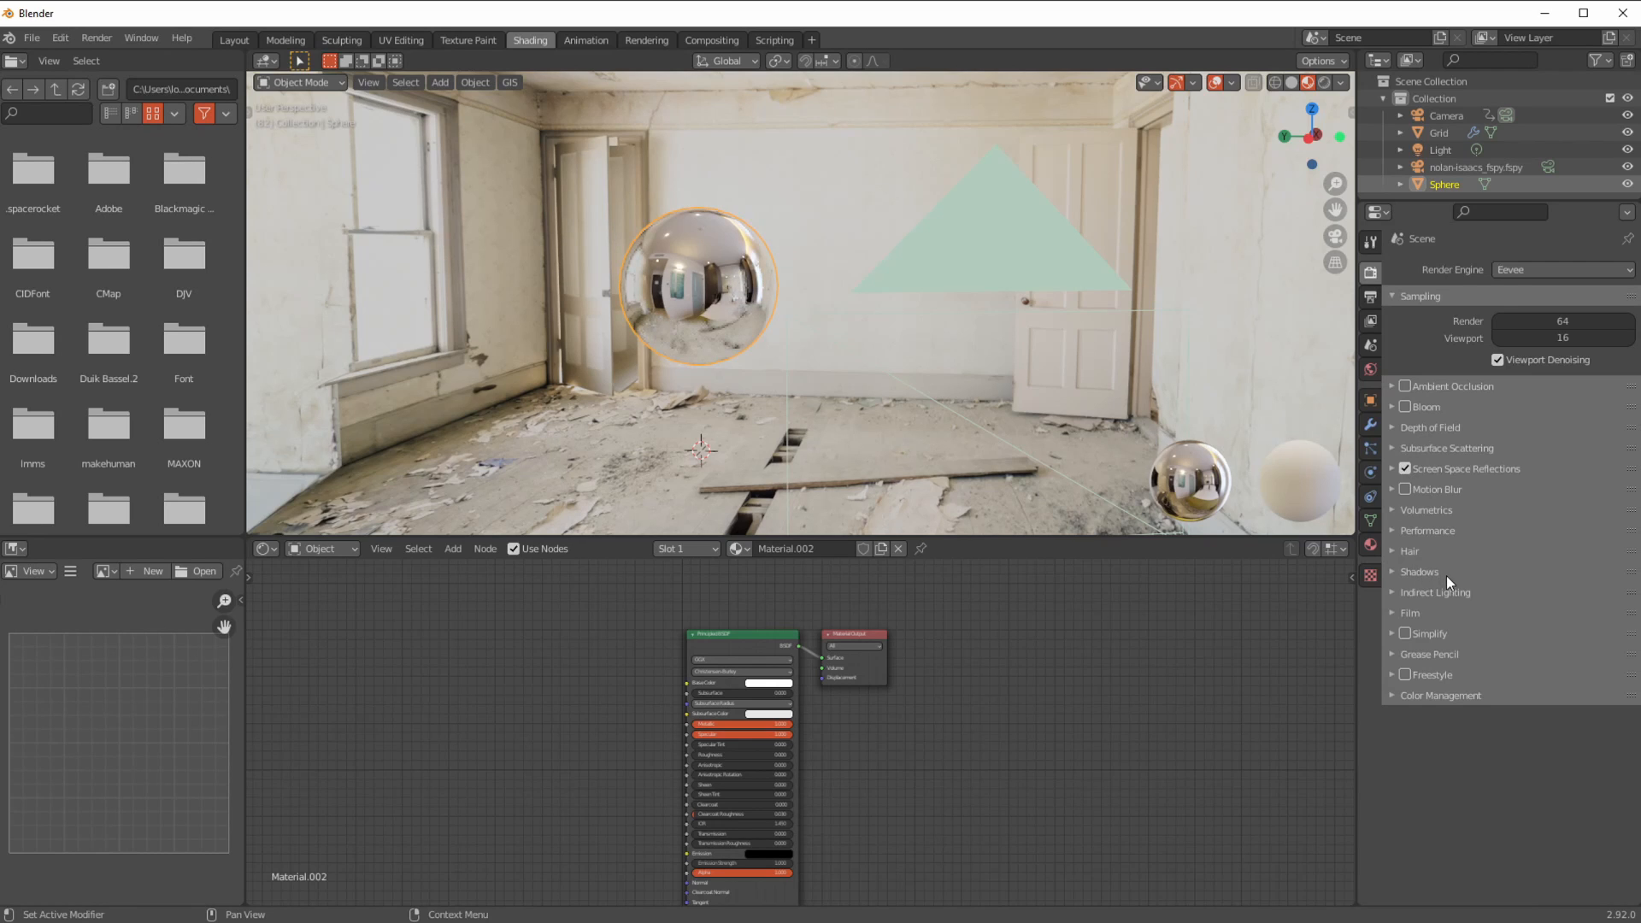
pyautogui.click(689, 264)
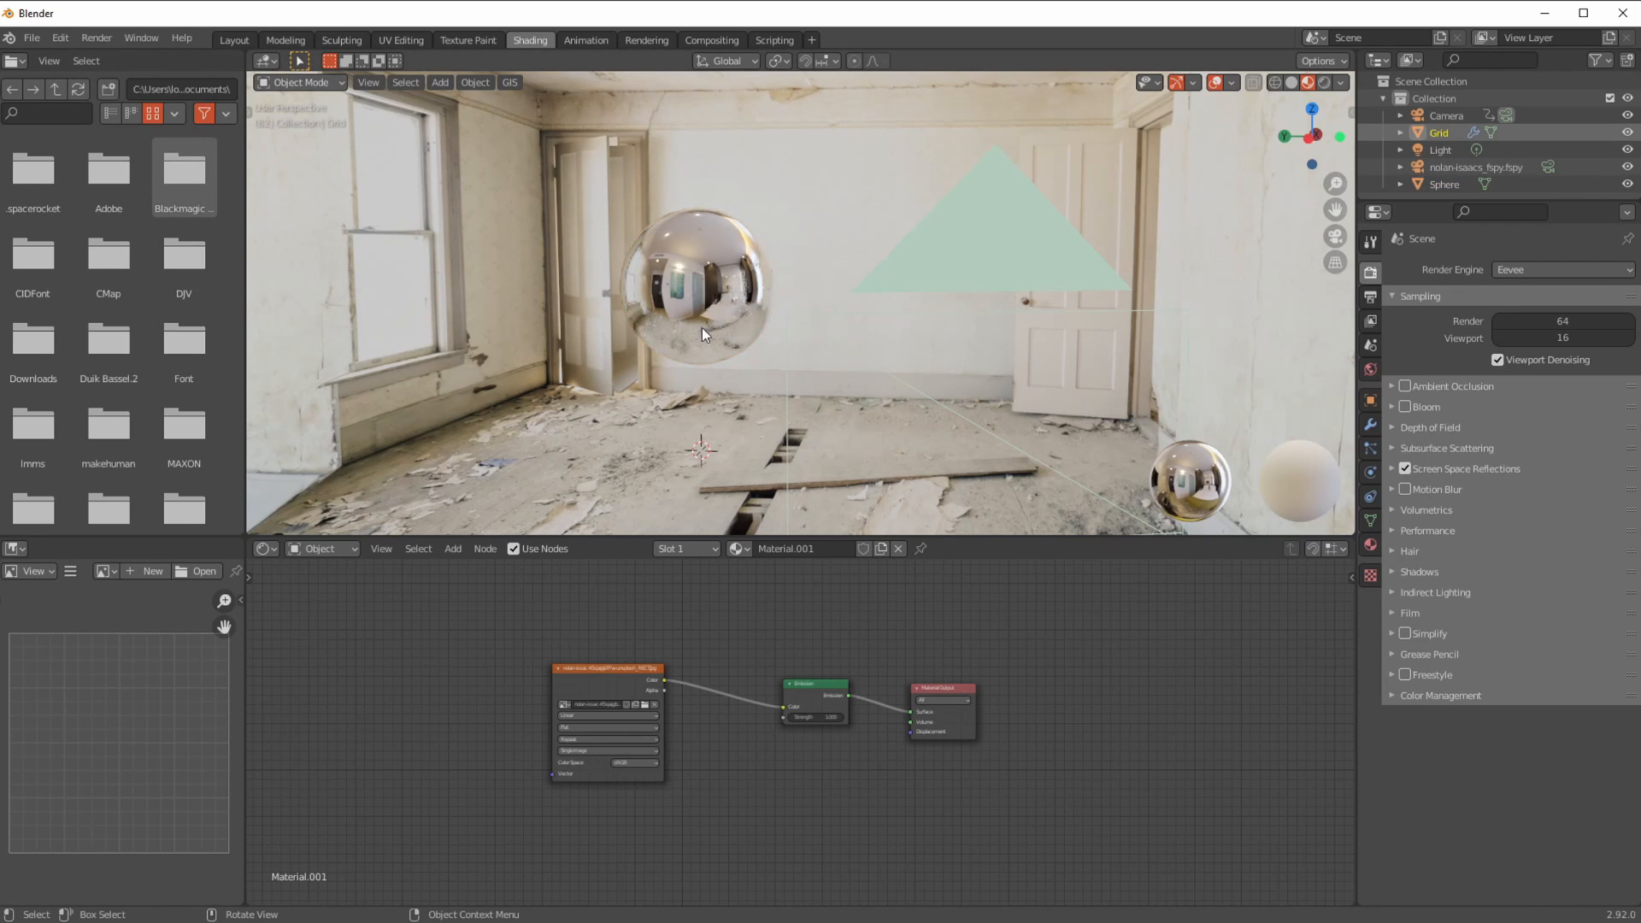
pyautogui.moveTo(721, 304); pyautogui.dragTo(771, 421, button='middle')
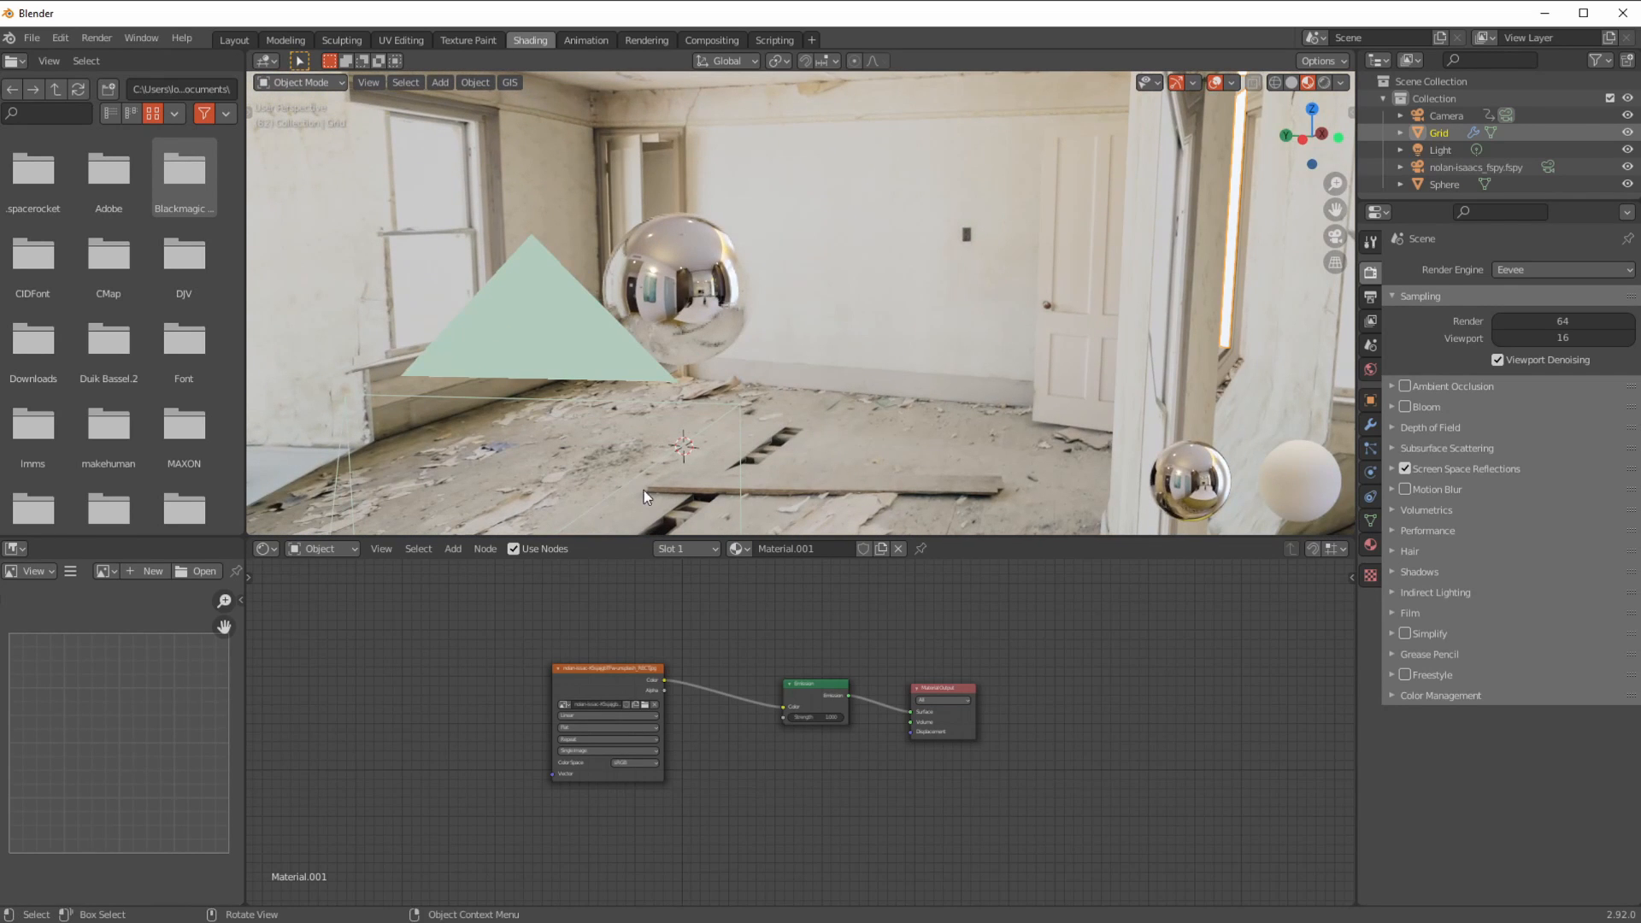
# - Reposition the sphere with the Move tool to about X 1.64 m, Y -0.40 m, Z 1.51 m
pyautogui.press('t')
pyautogui.click(269, 180)
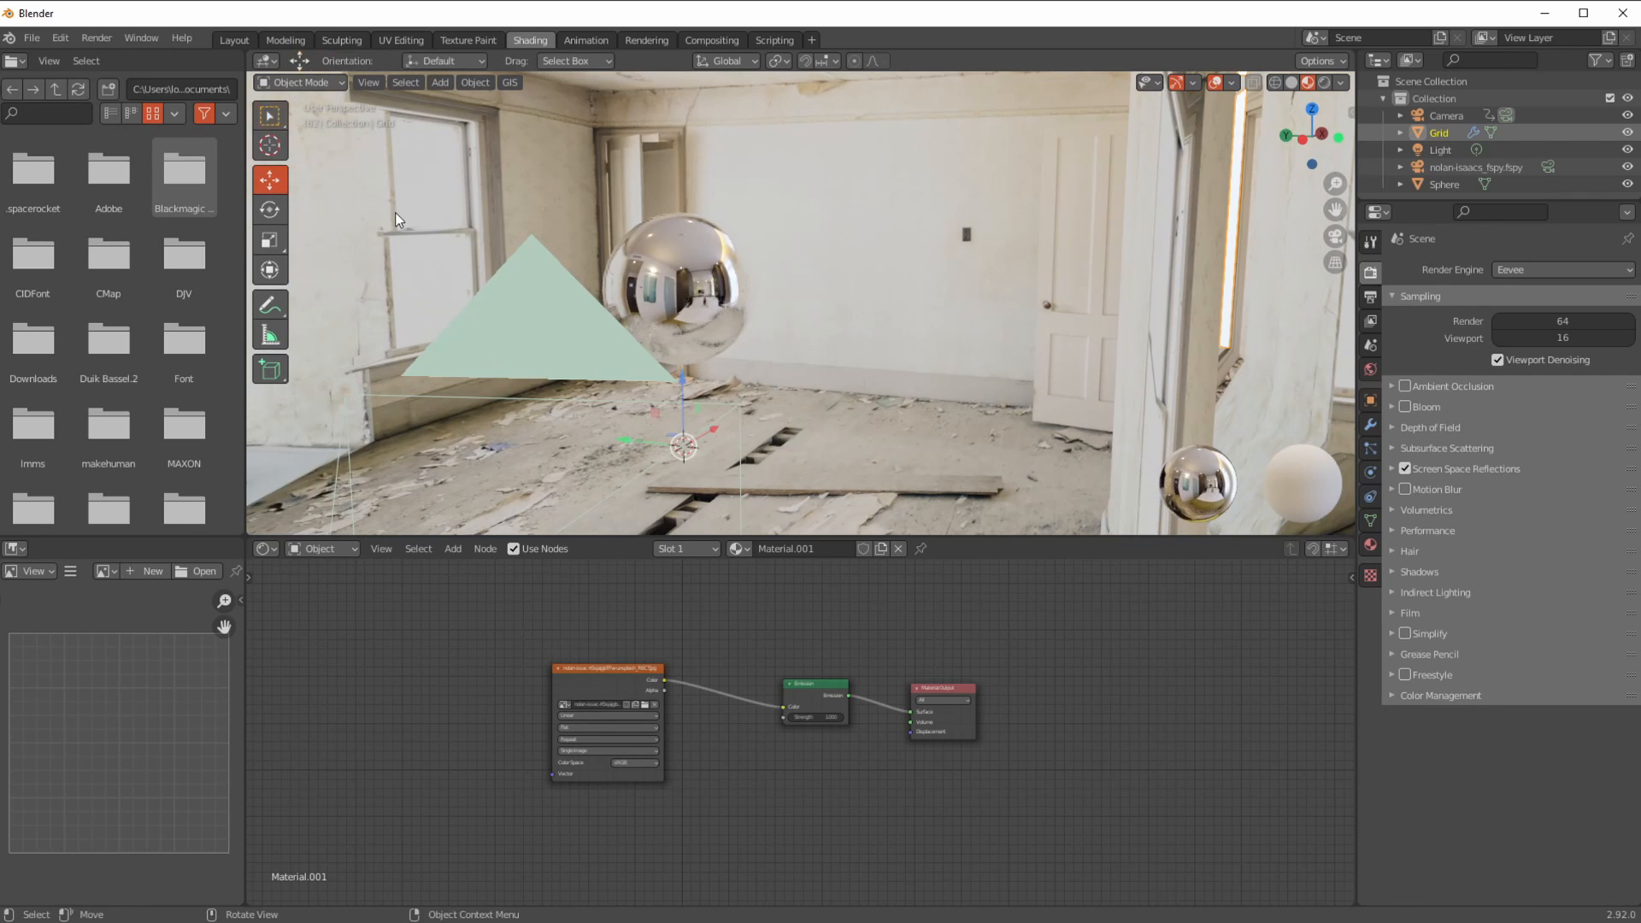
pyautogui.click(672, 295)
pyautogui.moveTo(681, 223); pyautogui.dragTo(670, 323)
pyautogui.moveTo(701, 391); pyautogui.dragTo(761, 167)
pyautogui.press('z')
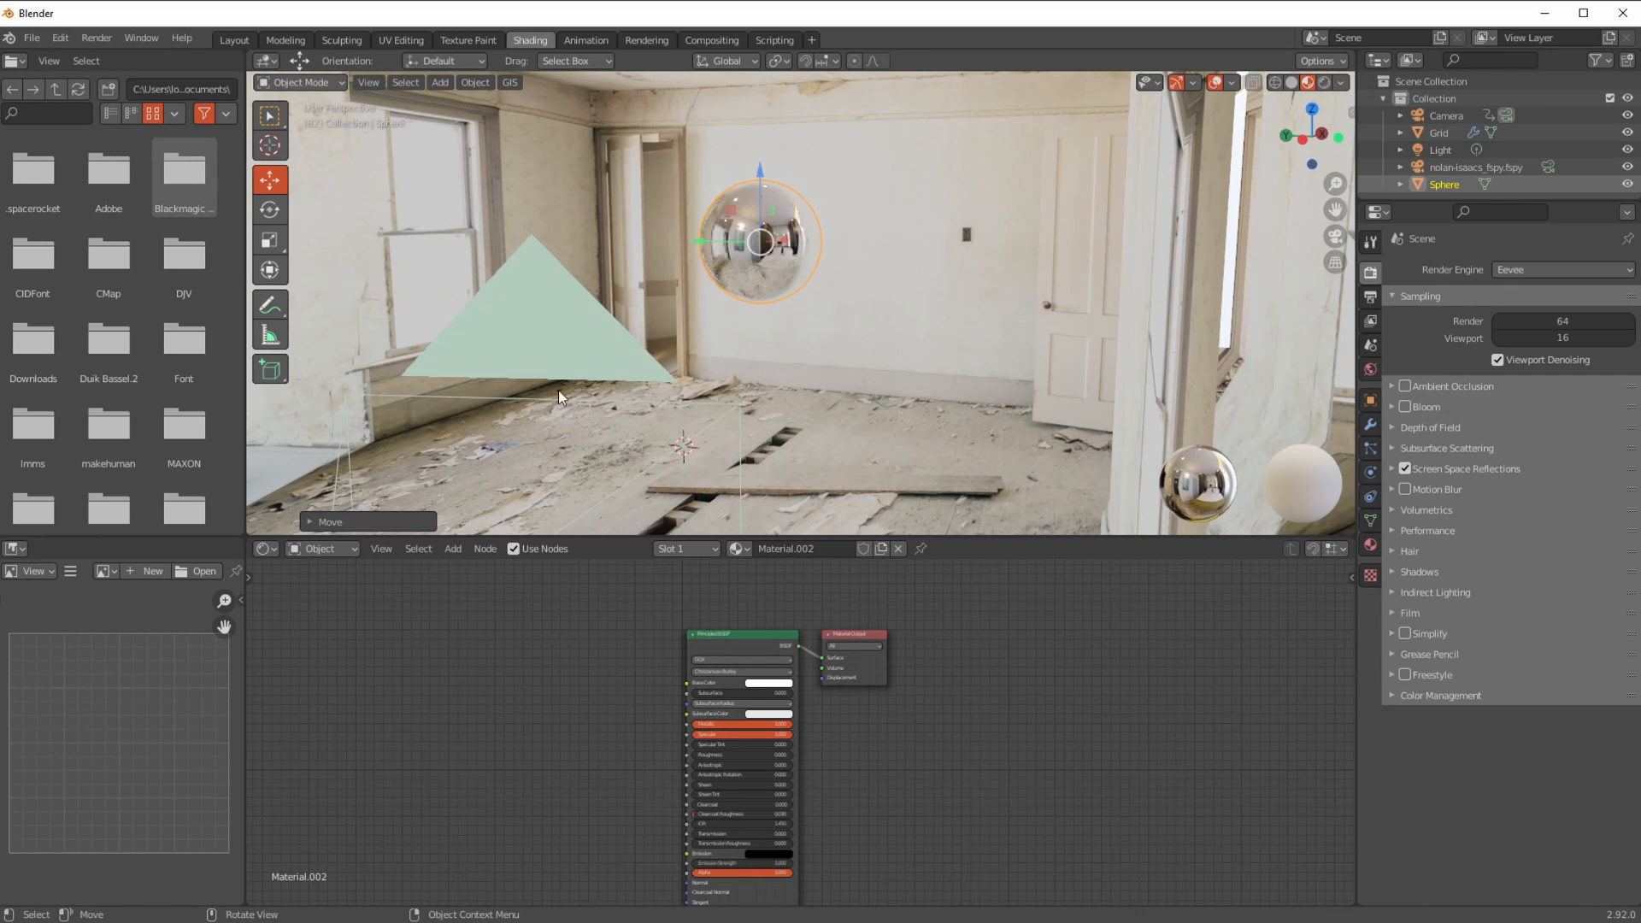
pyautogui.moveTo(809, 300); pyautogui.dragTo(770, 279, button='middle')
pyautogui.keyDown('ctrl'); pyautogui.moveTo(706, 193); pyautogui.dragTo(704, 338, button='middle'); pyautogui.keyUp('ctrl')
pyautogui.moveTo(716, 287); pyautogui.dragTo(764, 320)
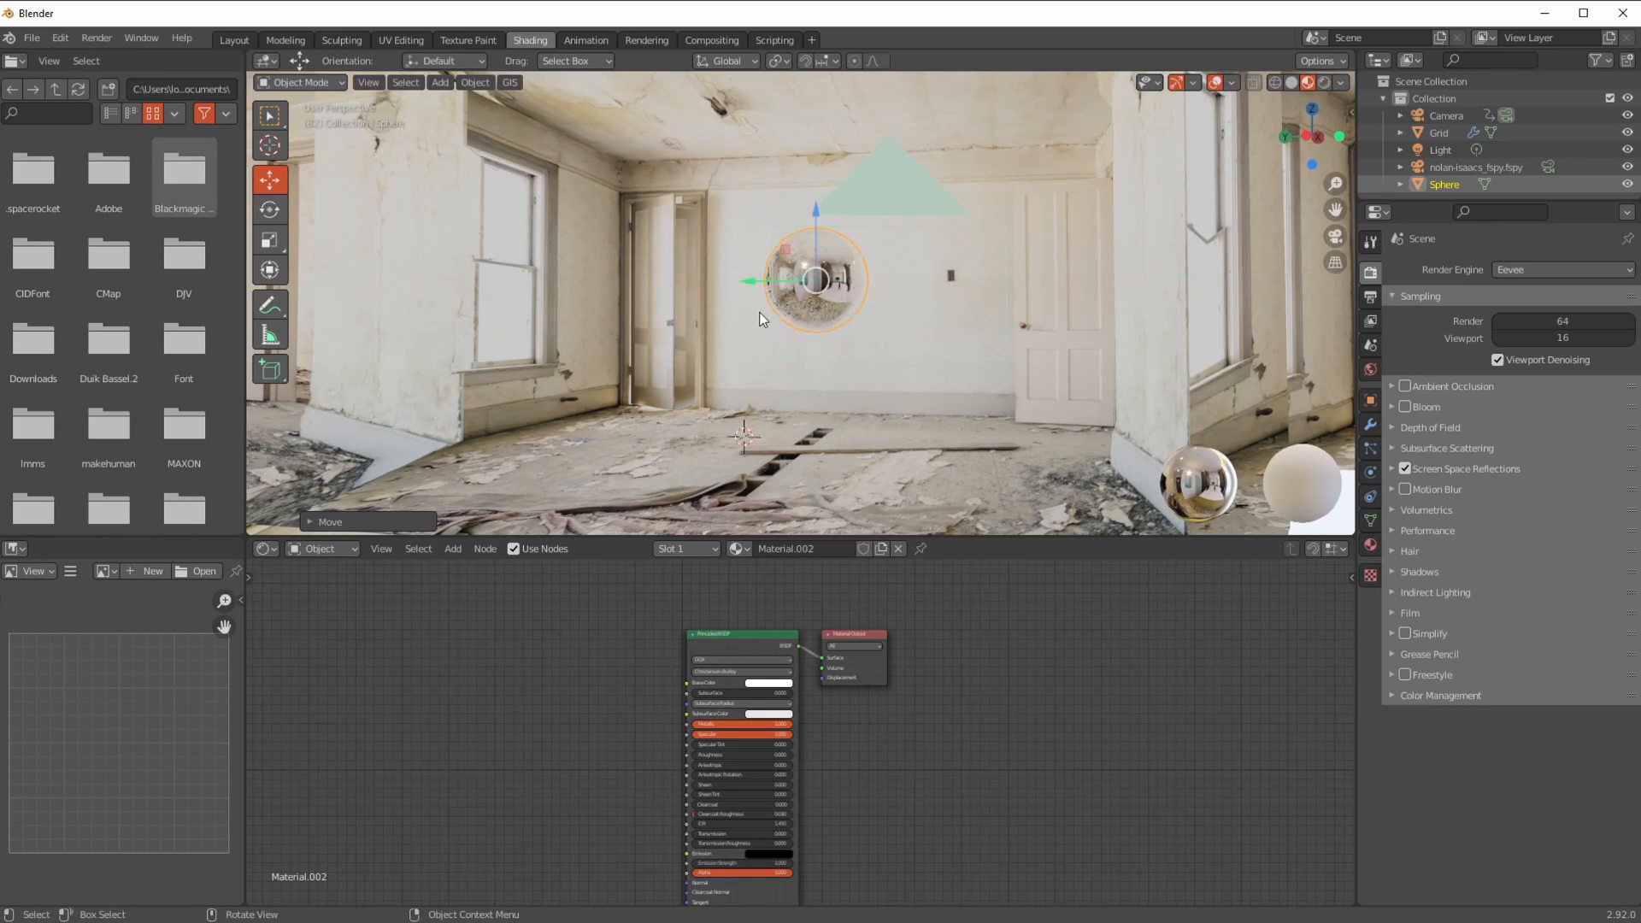
pyautogui.moveTo(818, 212)
pyautogui.mouseDown()
pyautogui.moveTo(798, 280)
pyautogui.moveTo(811, 222)
pyautogui.mouseUp()
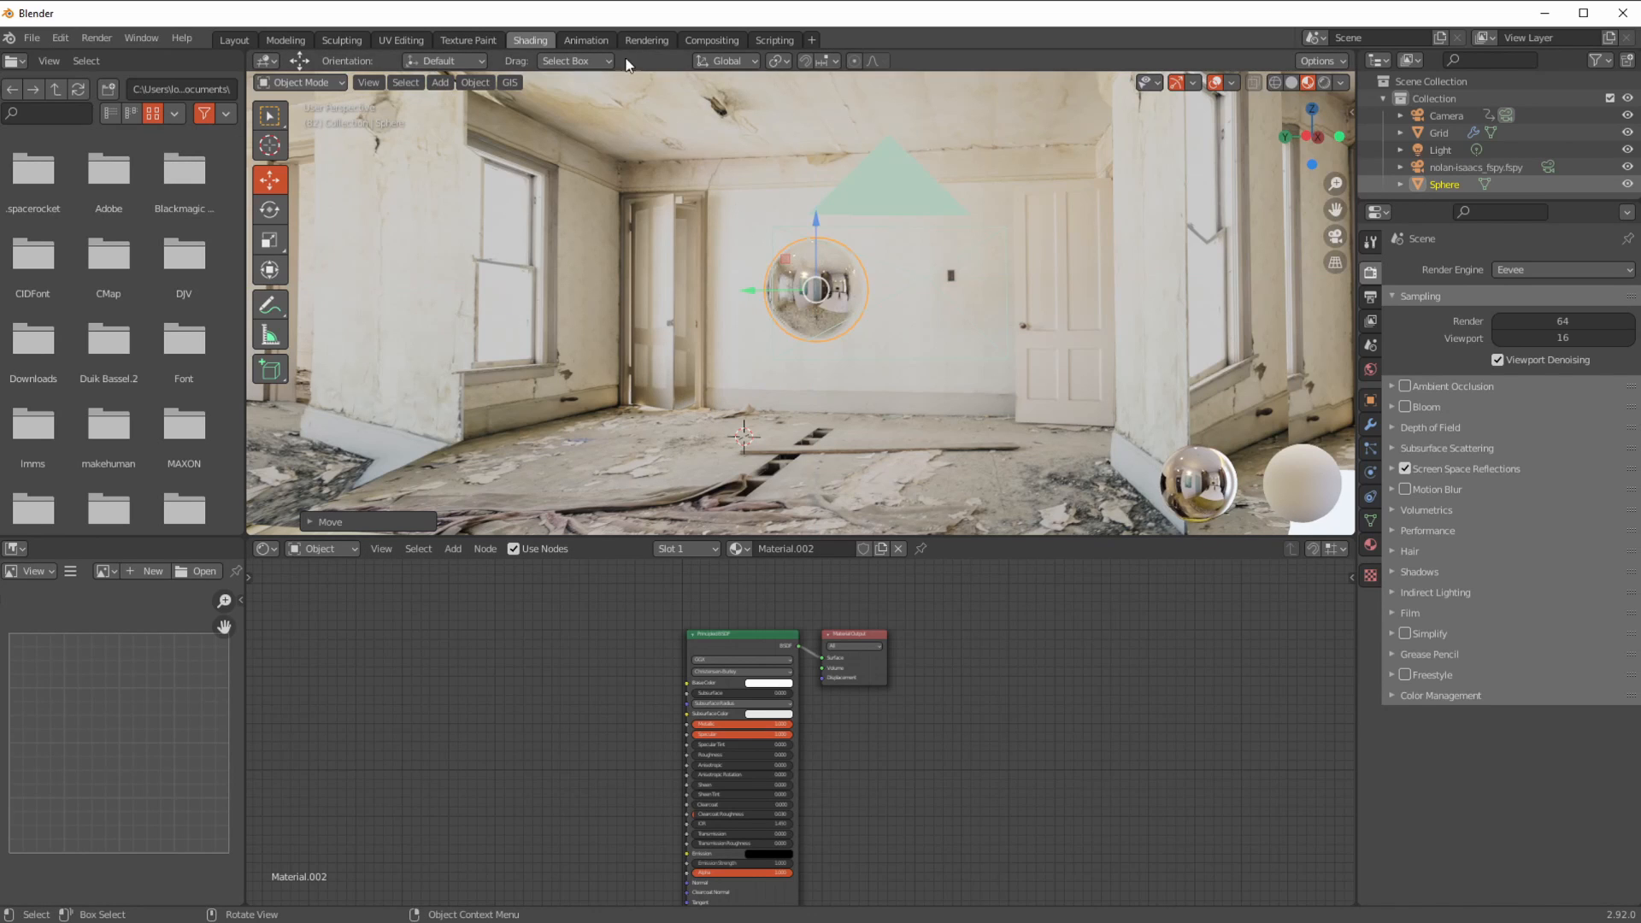
# - Play the camera animation in the Animation workspace and set the Eevee sampling to 128 for the viewport and 256 for the render
pyautogui.click(598, 41)
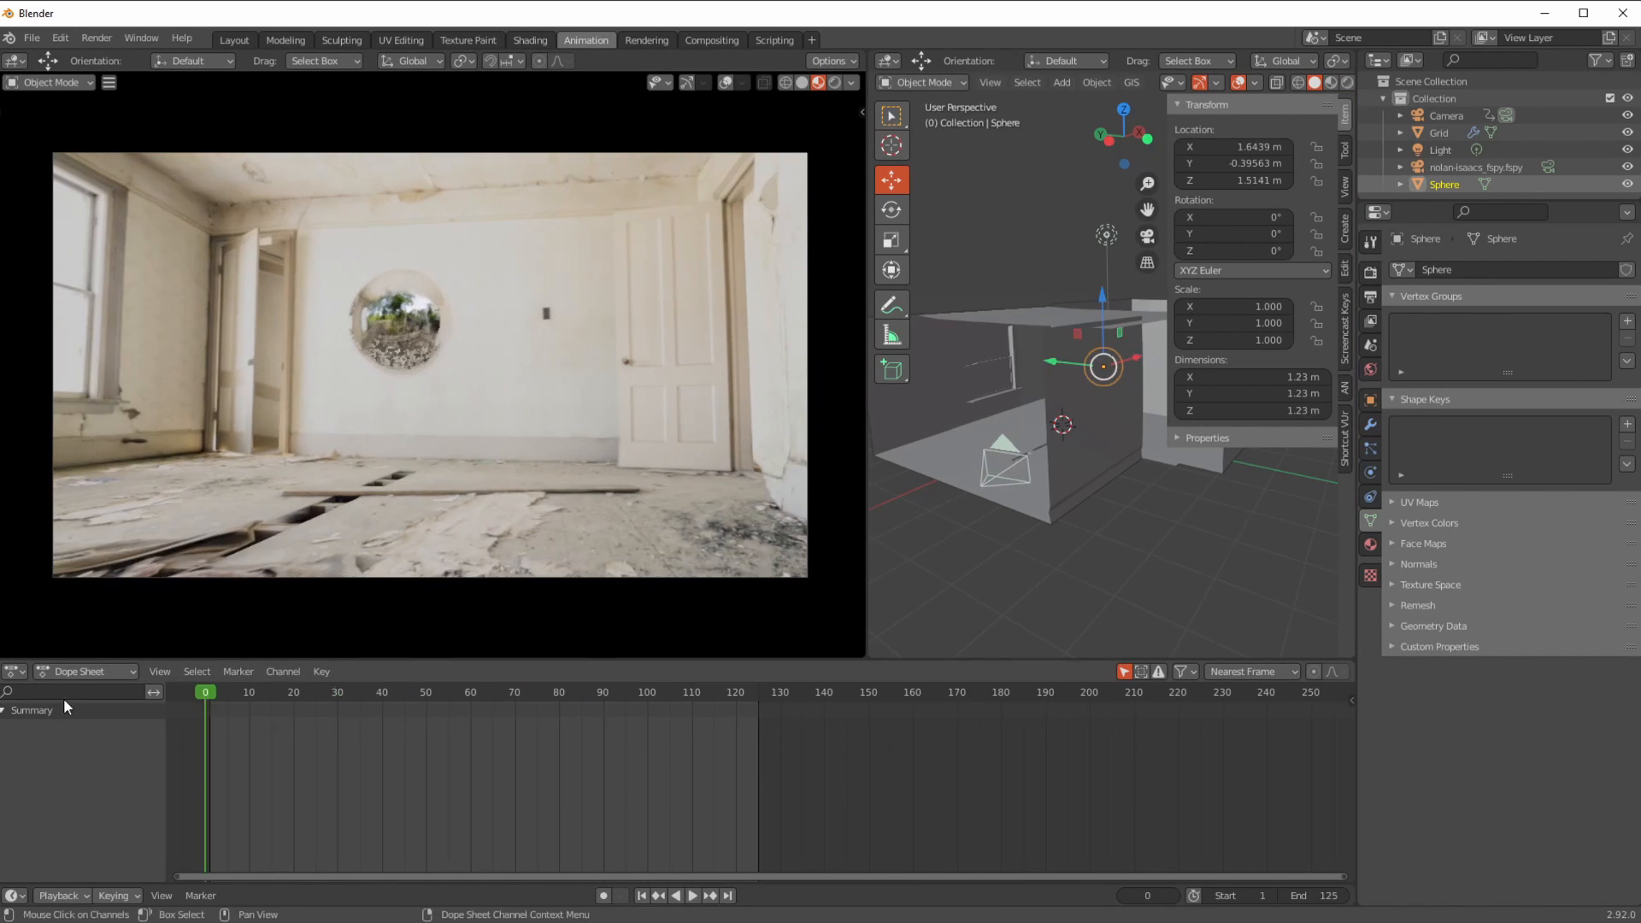
pyautogui.click(694, 897)
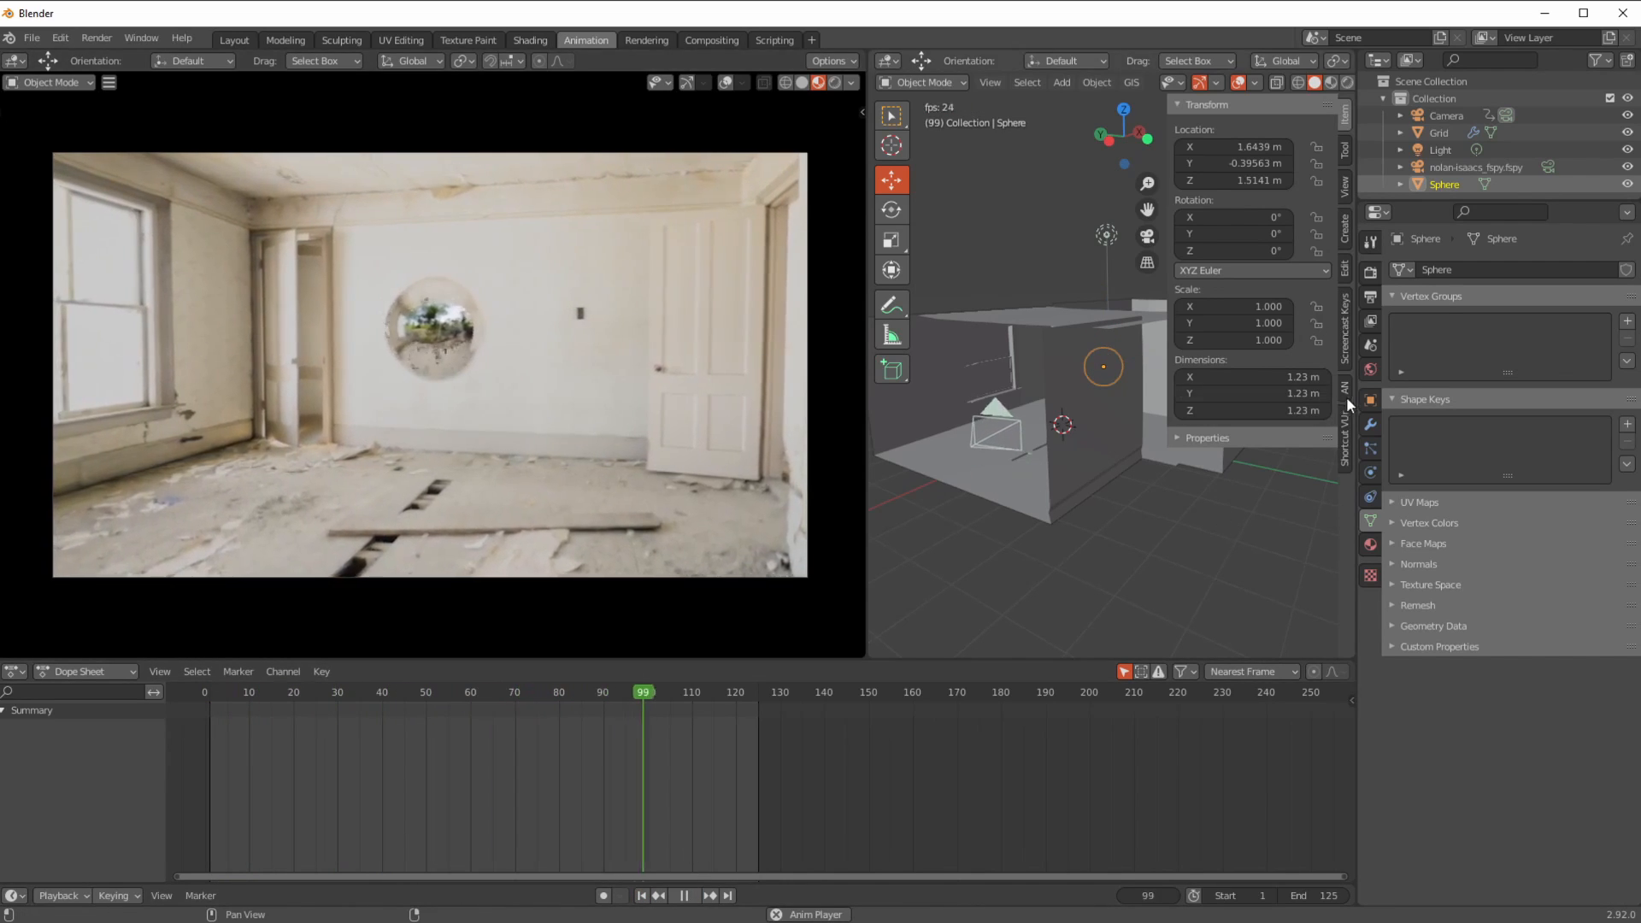
pyautogui.click(1370, 425)
pyautogui.click(1370, 272)
pyautogui.click(1518, 321)
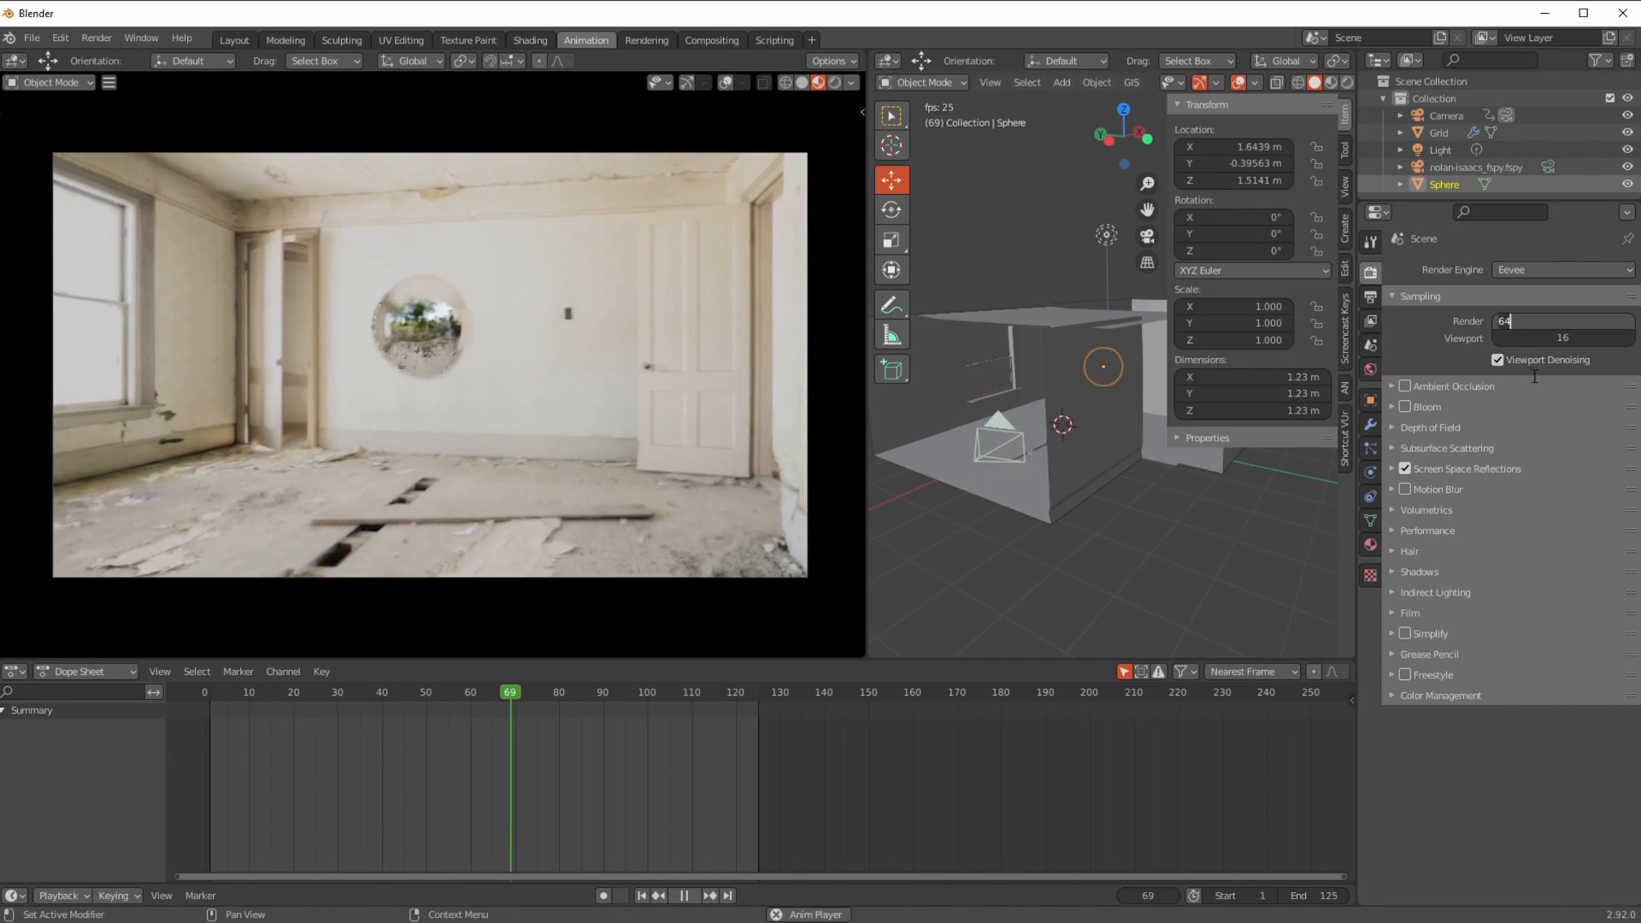
pyautogui.click(1544, 341)
pyautogui.write('128')
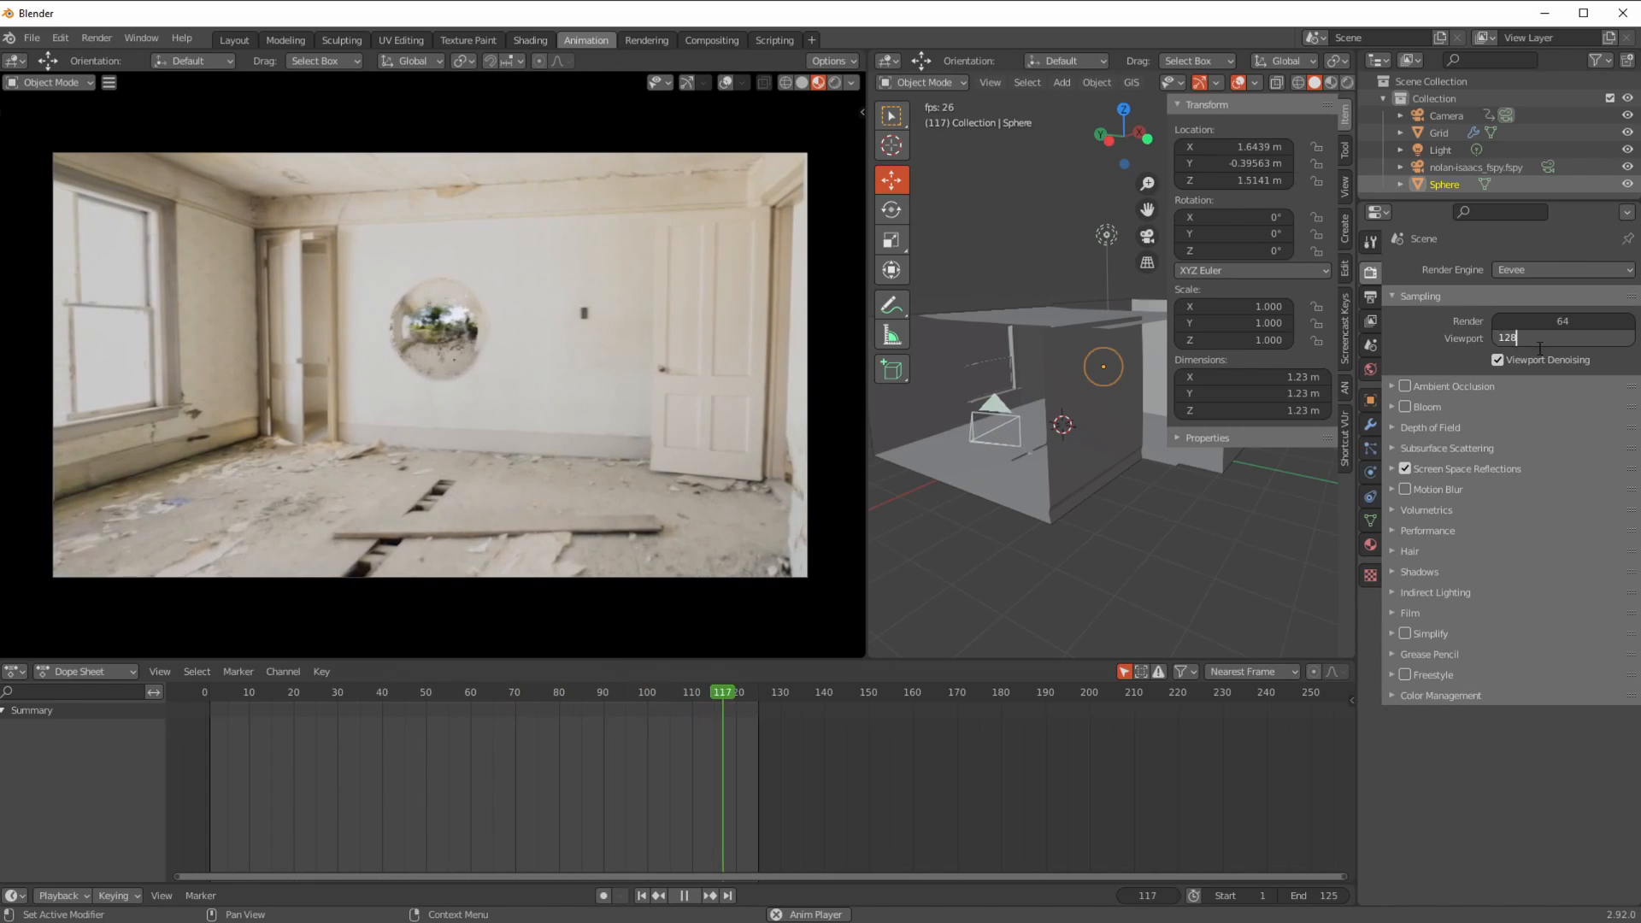
pyautogui.press('Return')
pyautogui.click(1563, 321)
pyautogui.write('256')
pyautogui.press('Return')
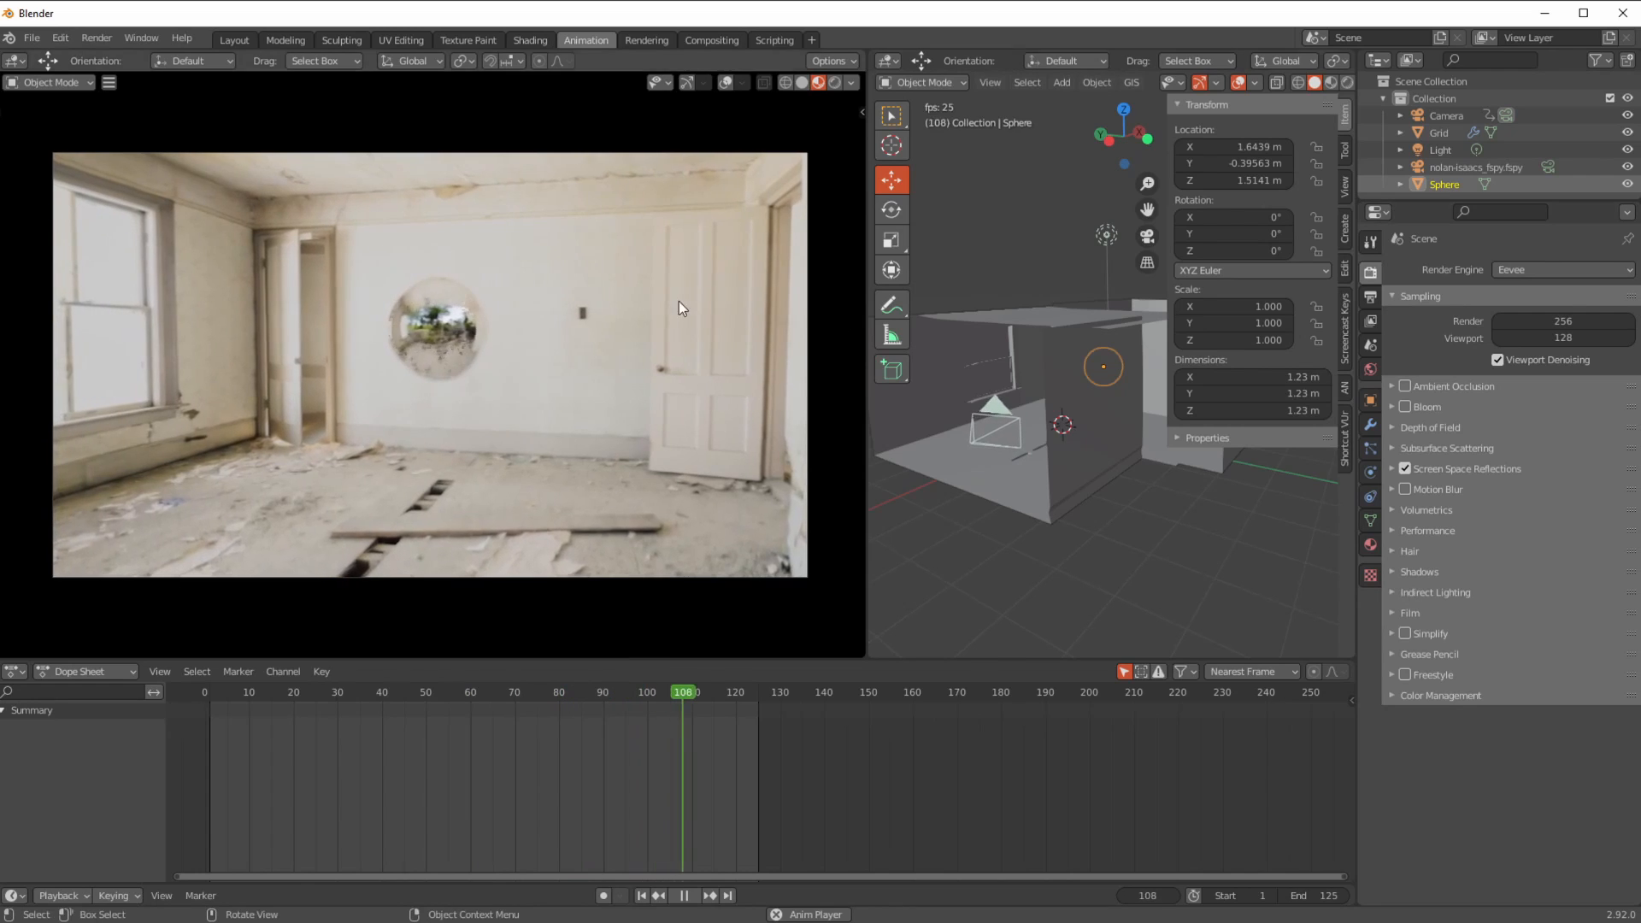
pyautogui.click(901, 434)
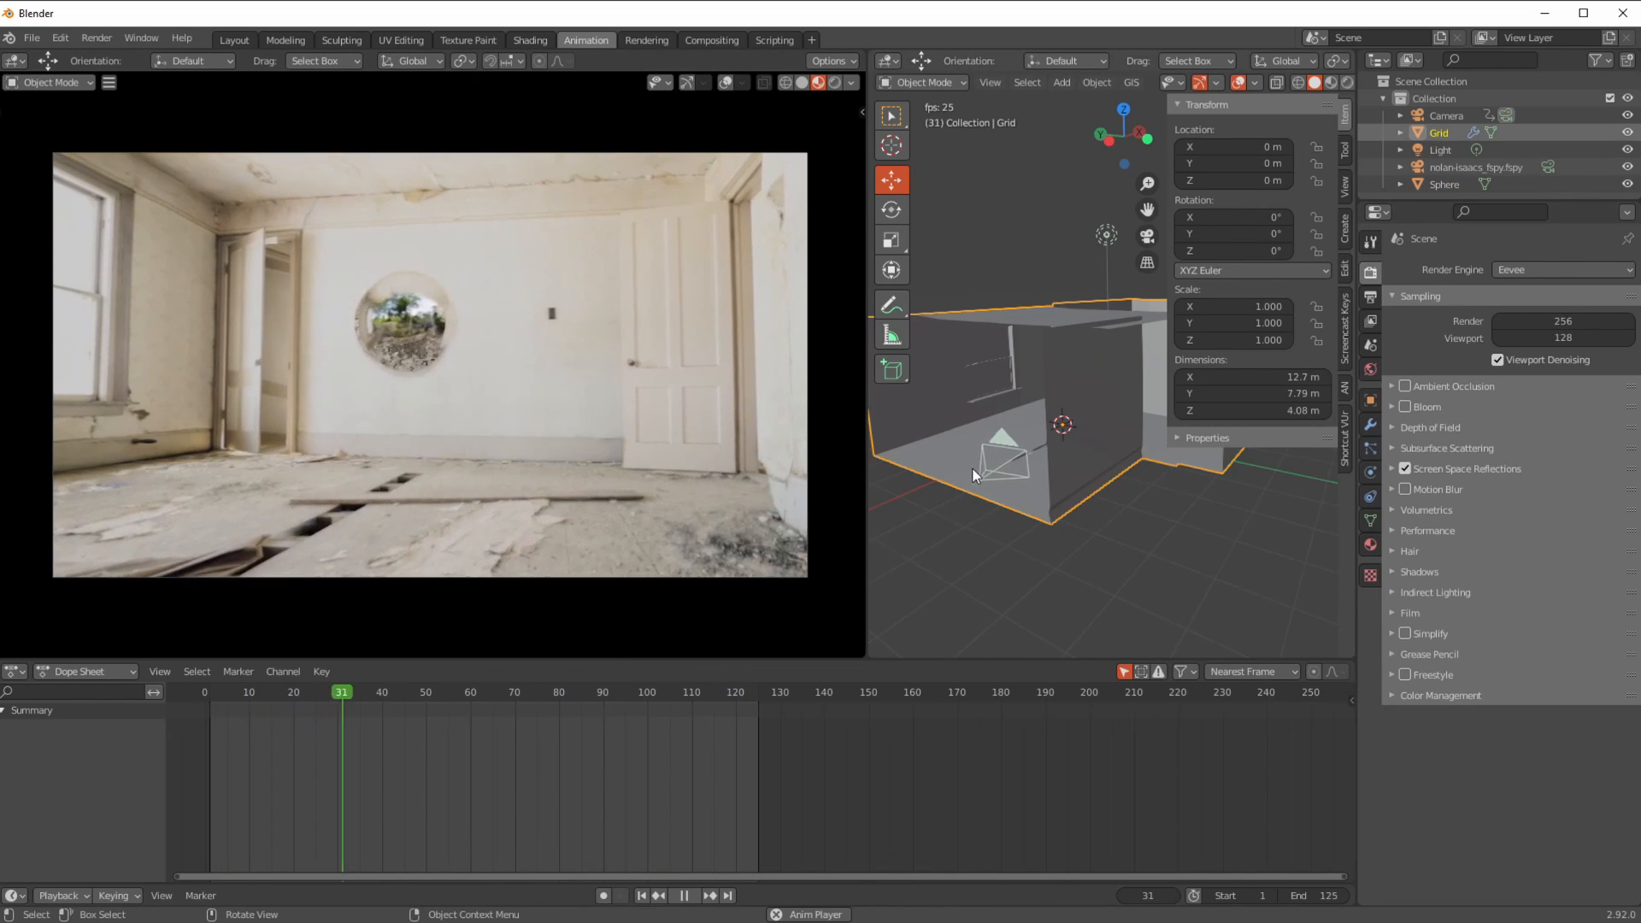
pyautogui.click(1110, 367)
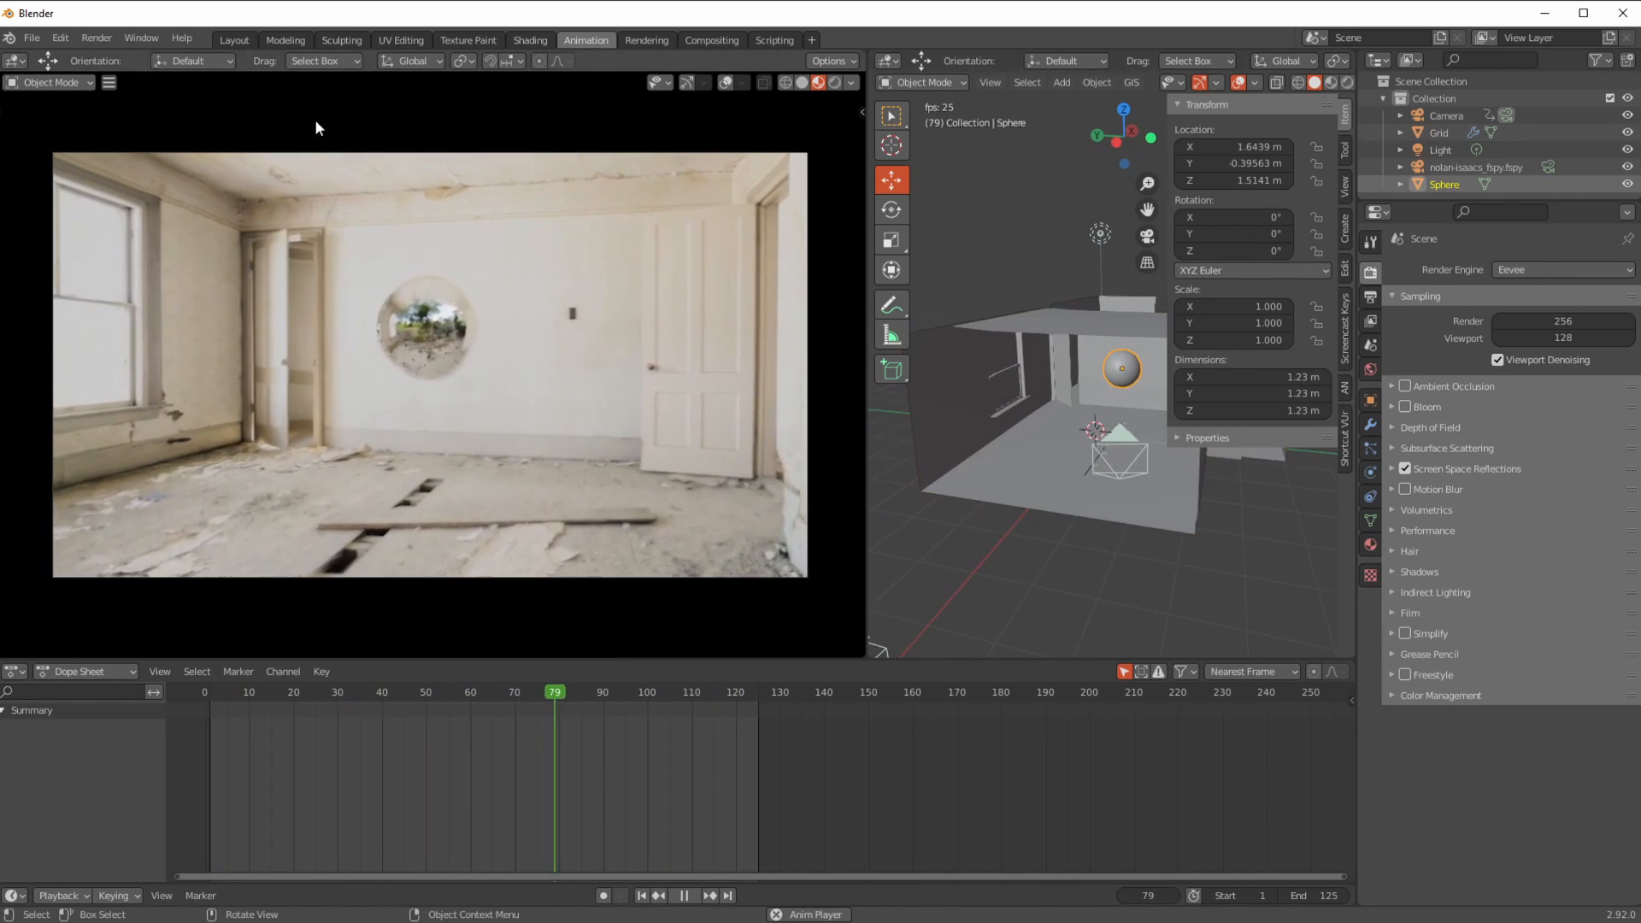
pyautogui.click(894, 212)
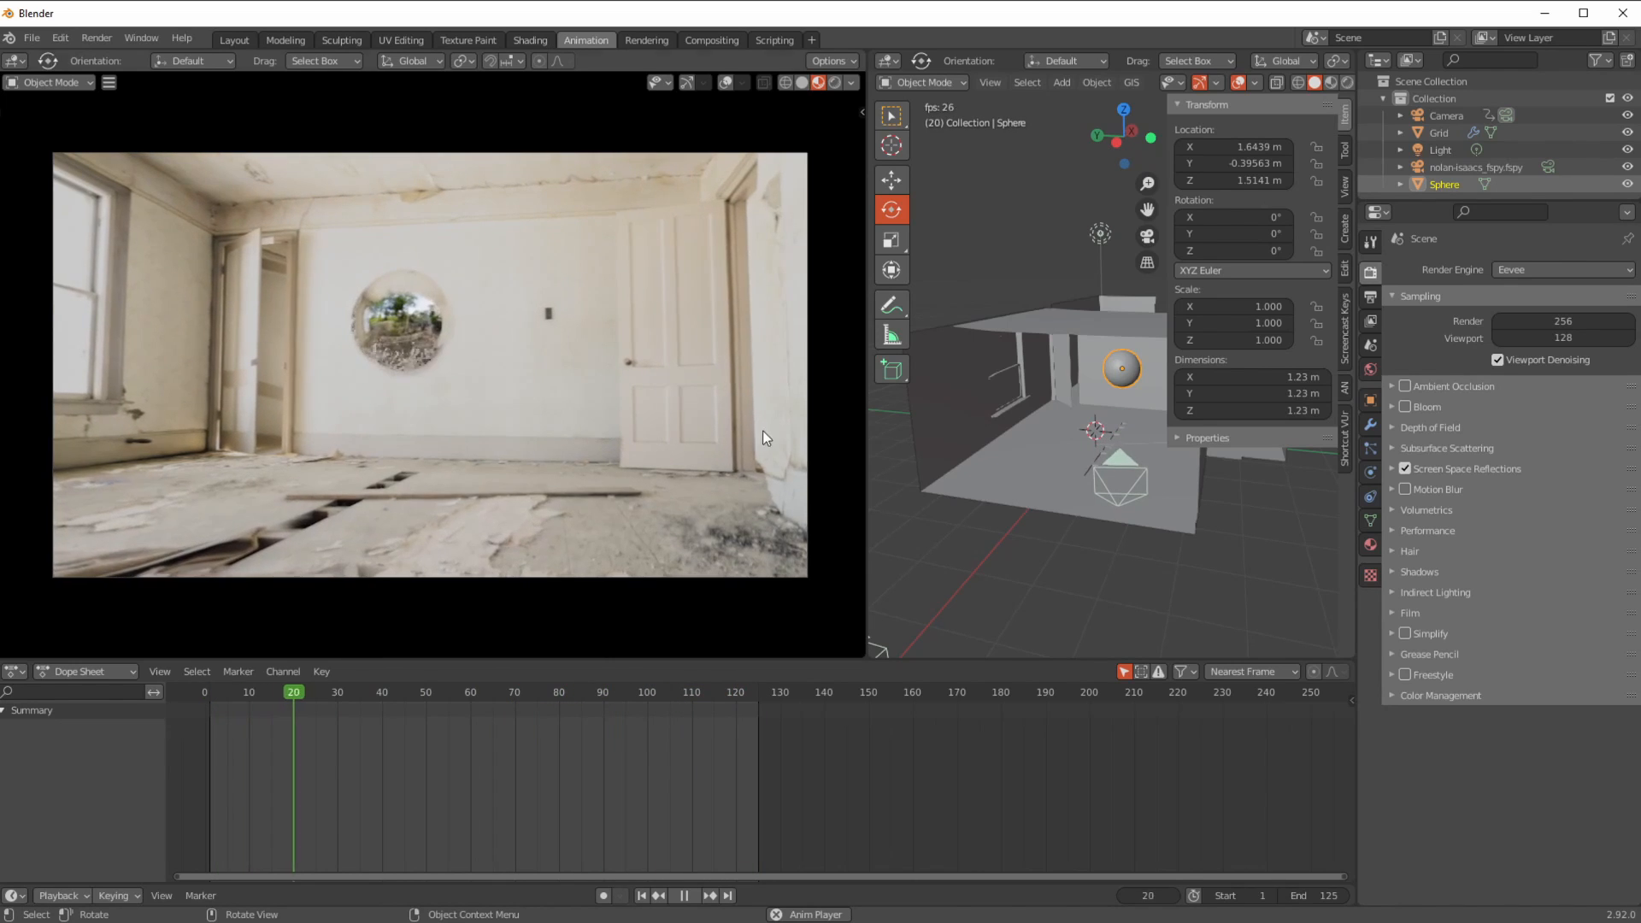
# - Switch to the Rendering workspace, stop playback at frame 92 and render that frame
pyautogui.click(639, 40)
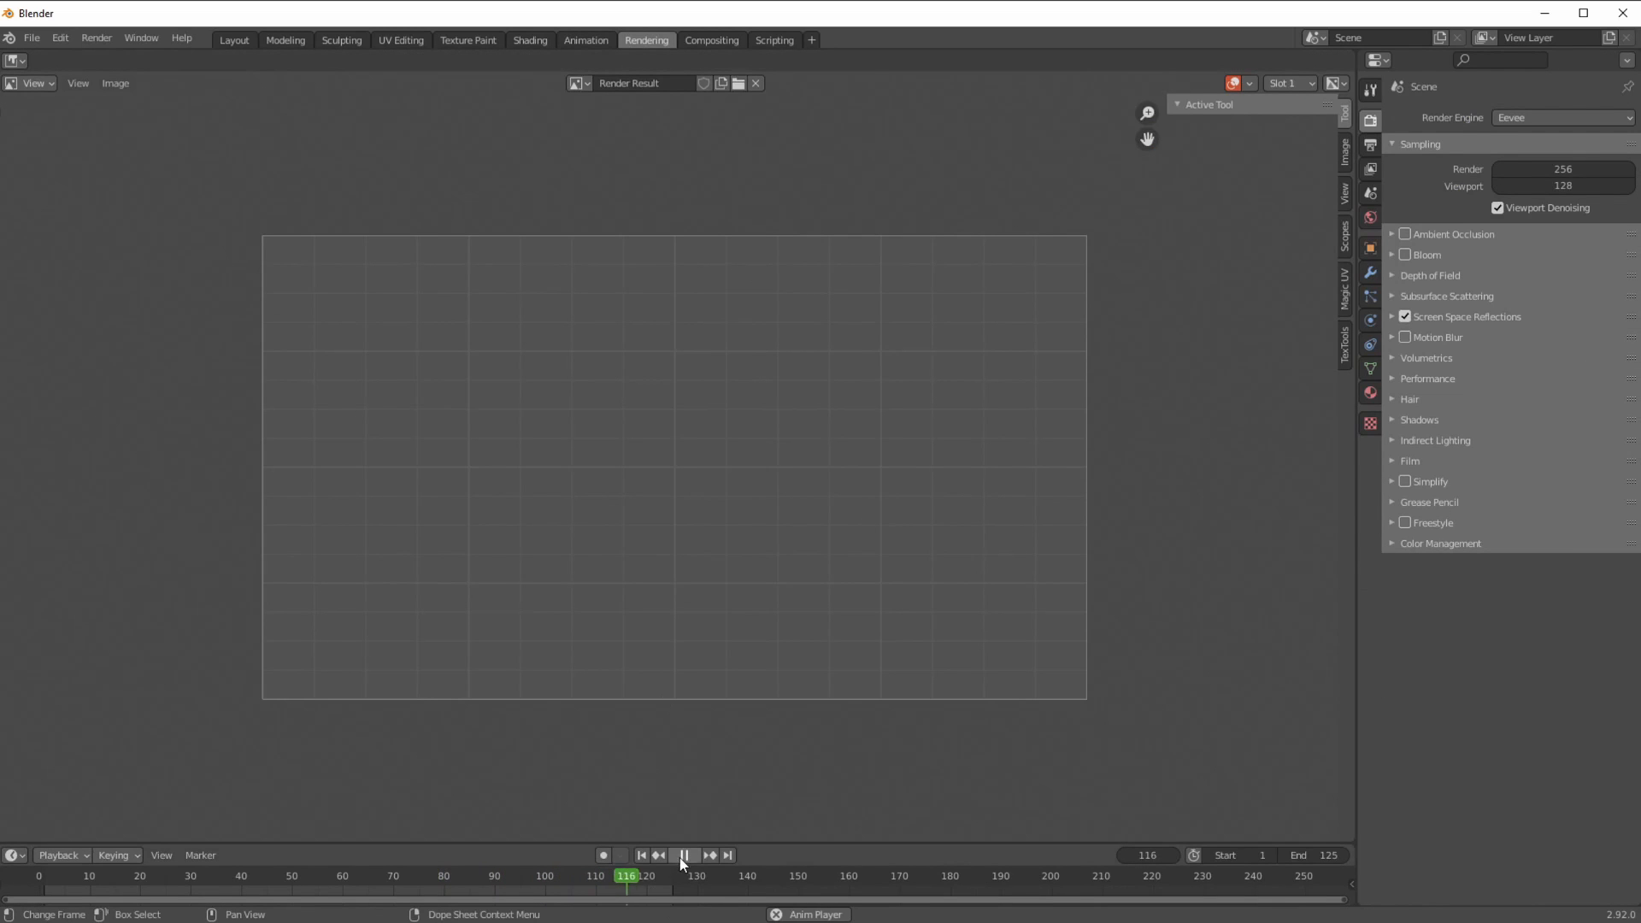
pyautogui.press('F9')
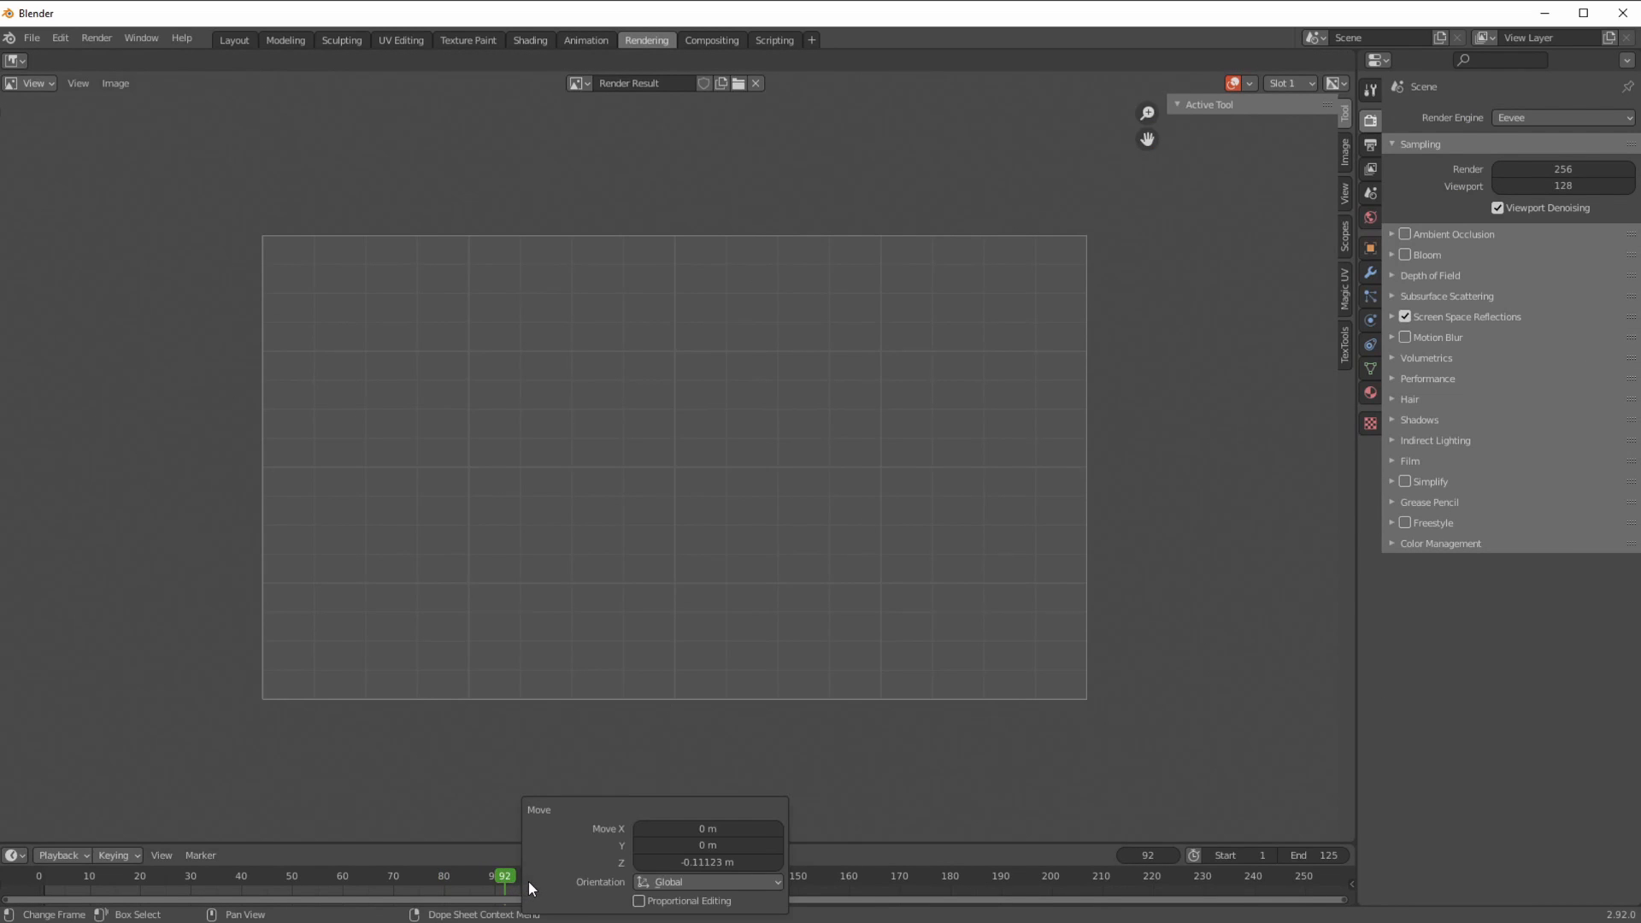
pyautogui.press('F12')
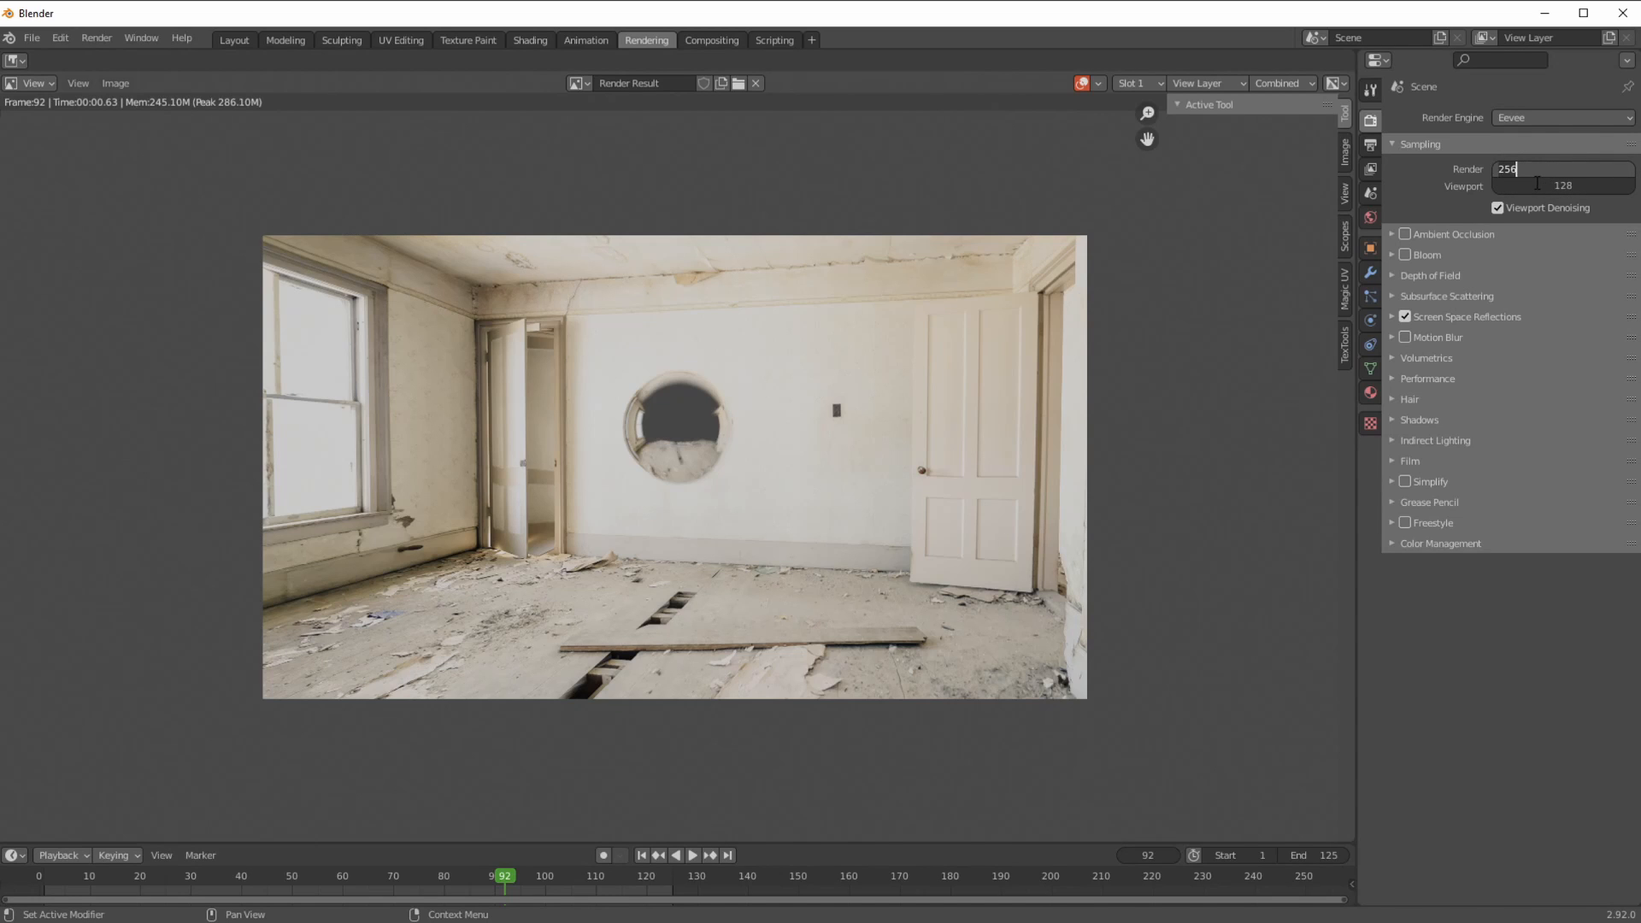
# - Raise the render samples to 512 and render frame 106
pyautogui.press('Return')
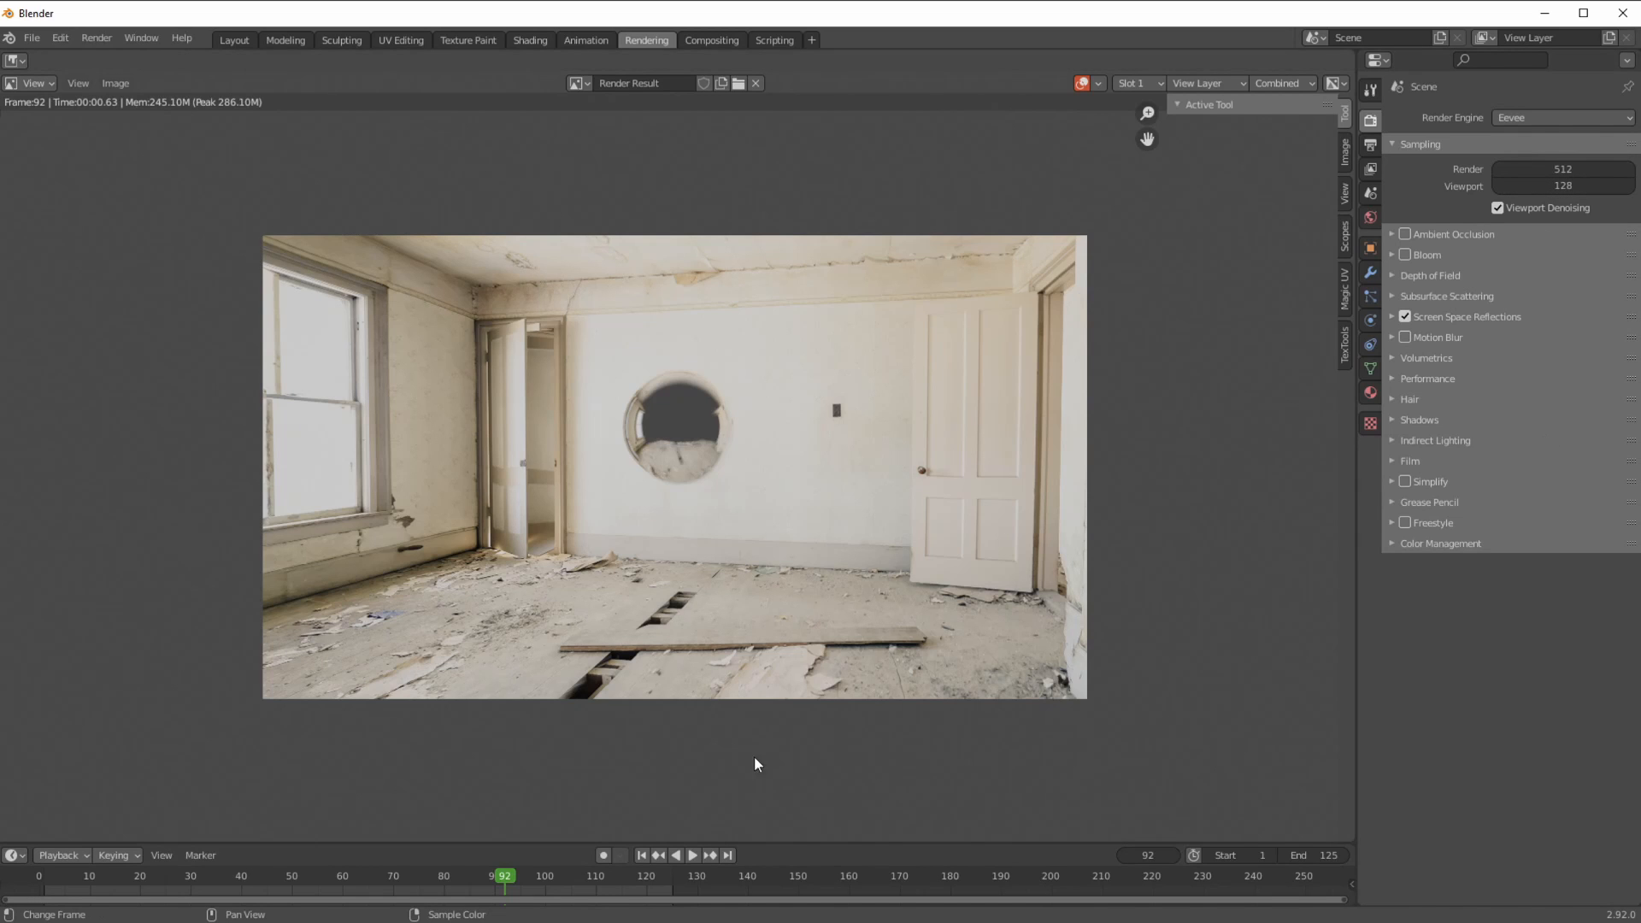
pyautogui.click(694, 856)
pyautogui.press('F12')
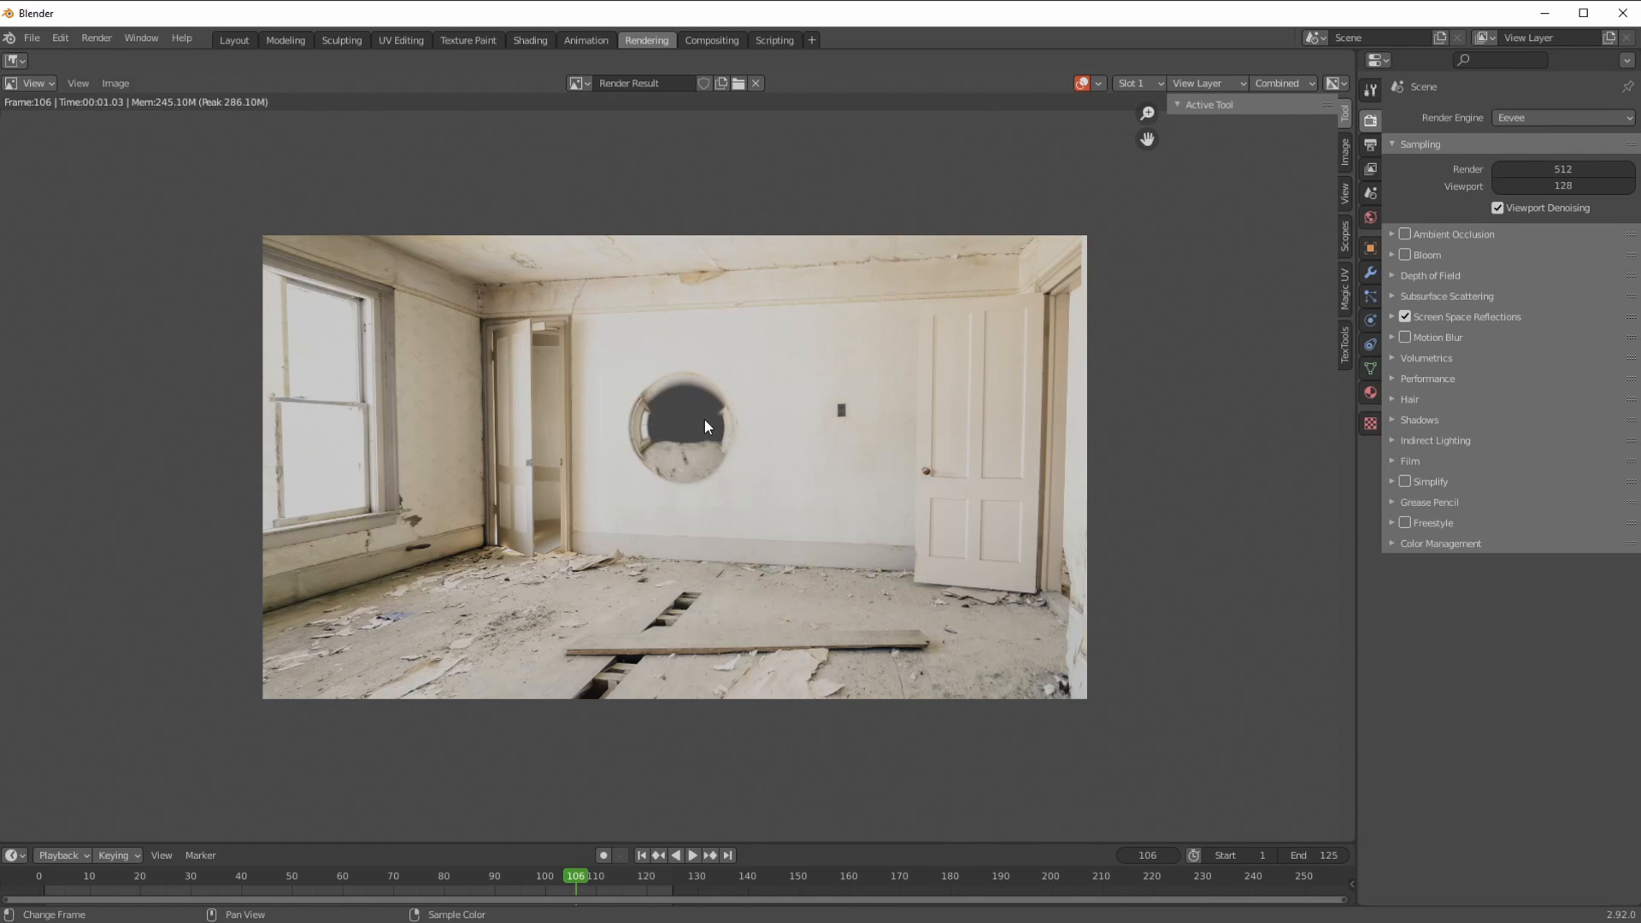
# - Return to the Animation workspace, enlarge the camera viewport and play the animation from the start frame
pyautogui.click(536, 41)
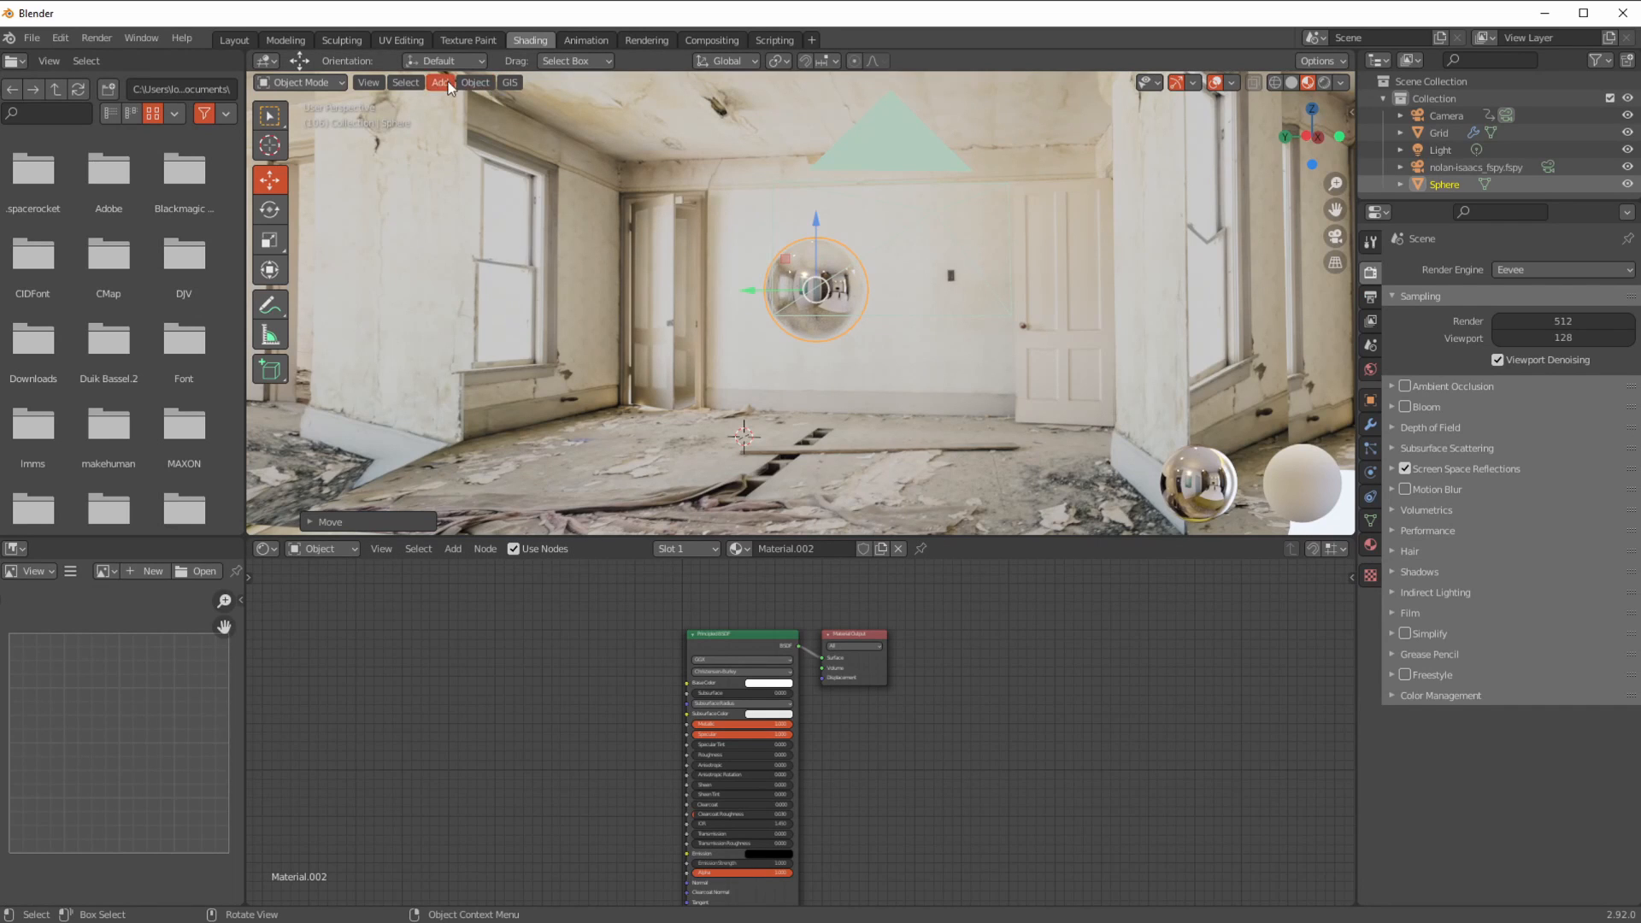
pyautogui.click(586, 41)
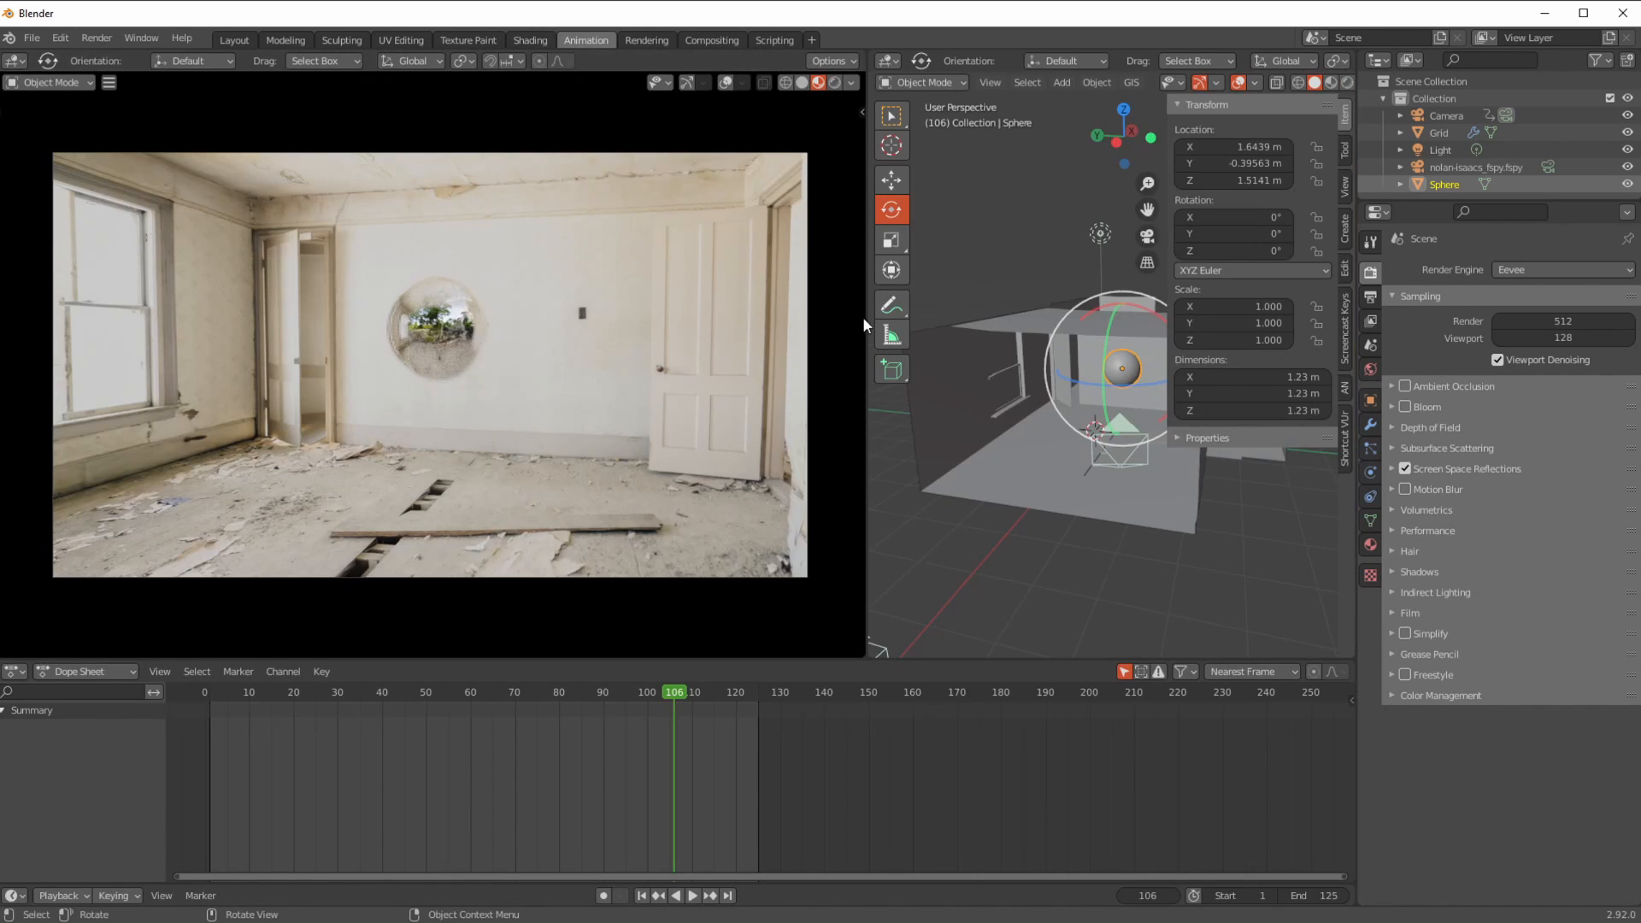
pyautogui.moveTo(865, 318); pyautogui.dragTo(1279, 331)
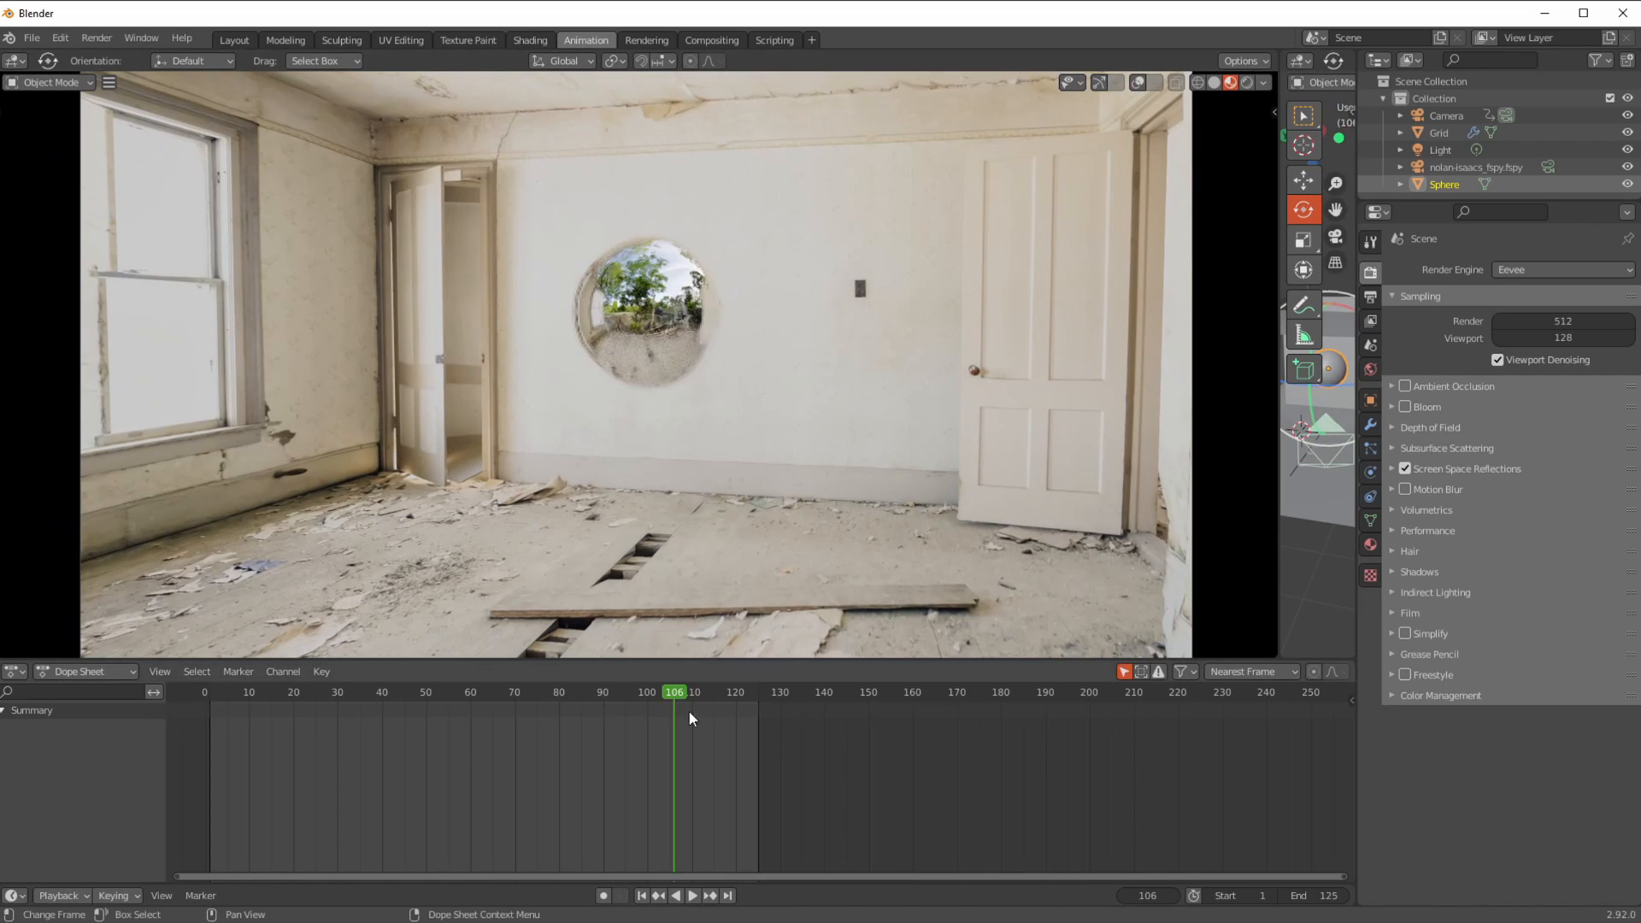
pyautogui.moveTo(694, 669); pyautogui.dragTo(626, 900)
pyautogui.click(642, 894)
pyautogui.click(692, 895)
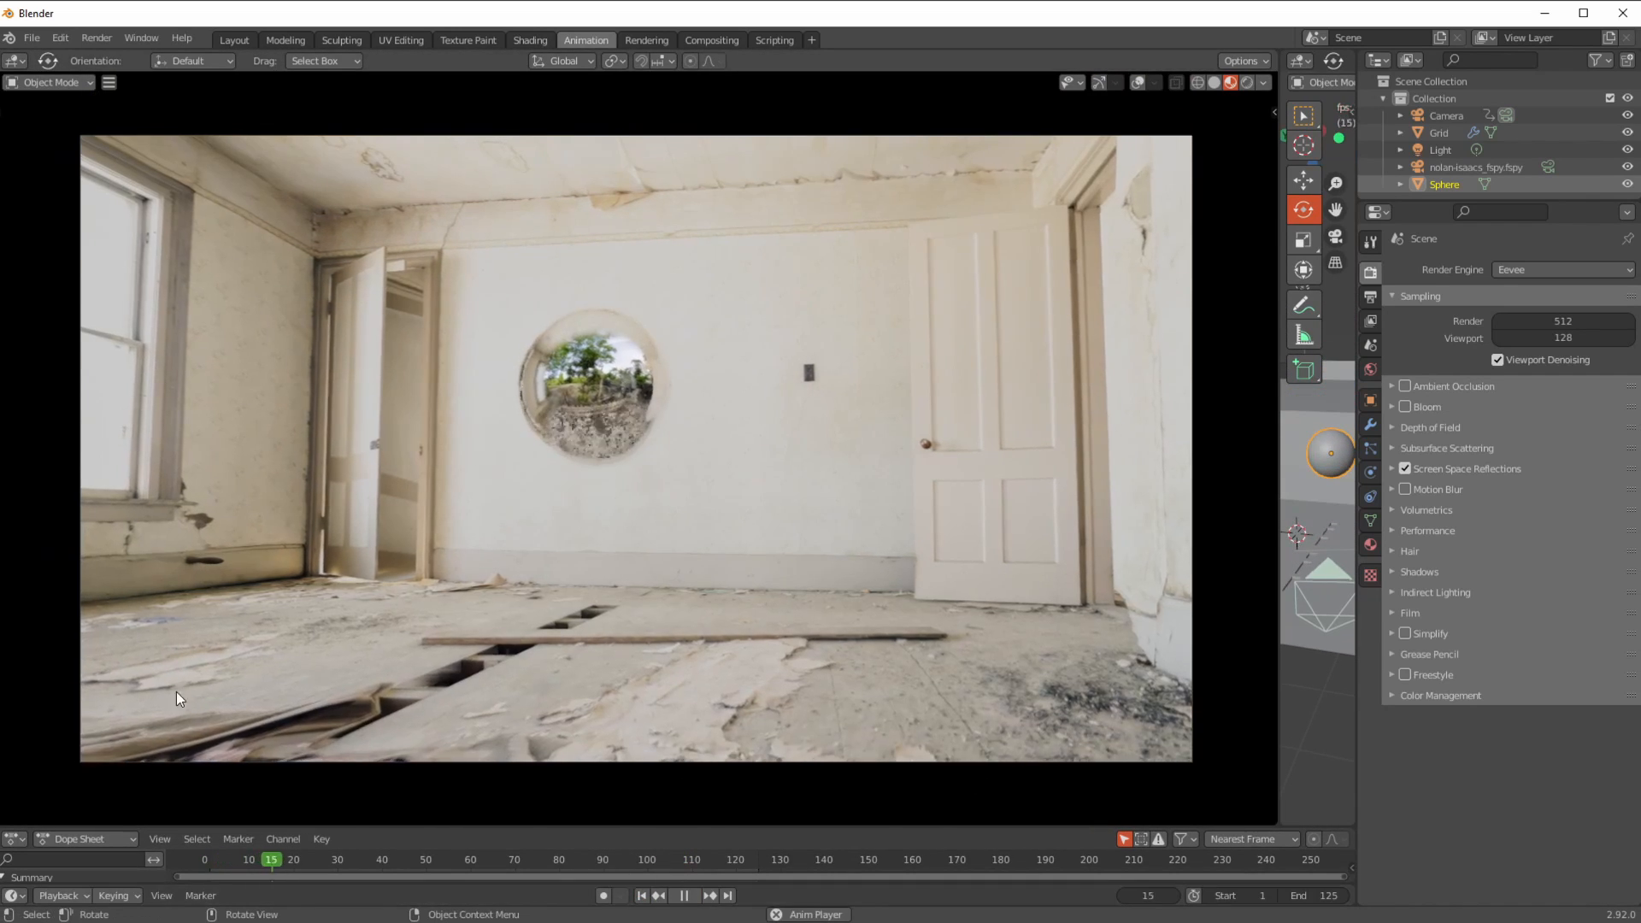